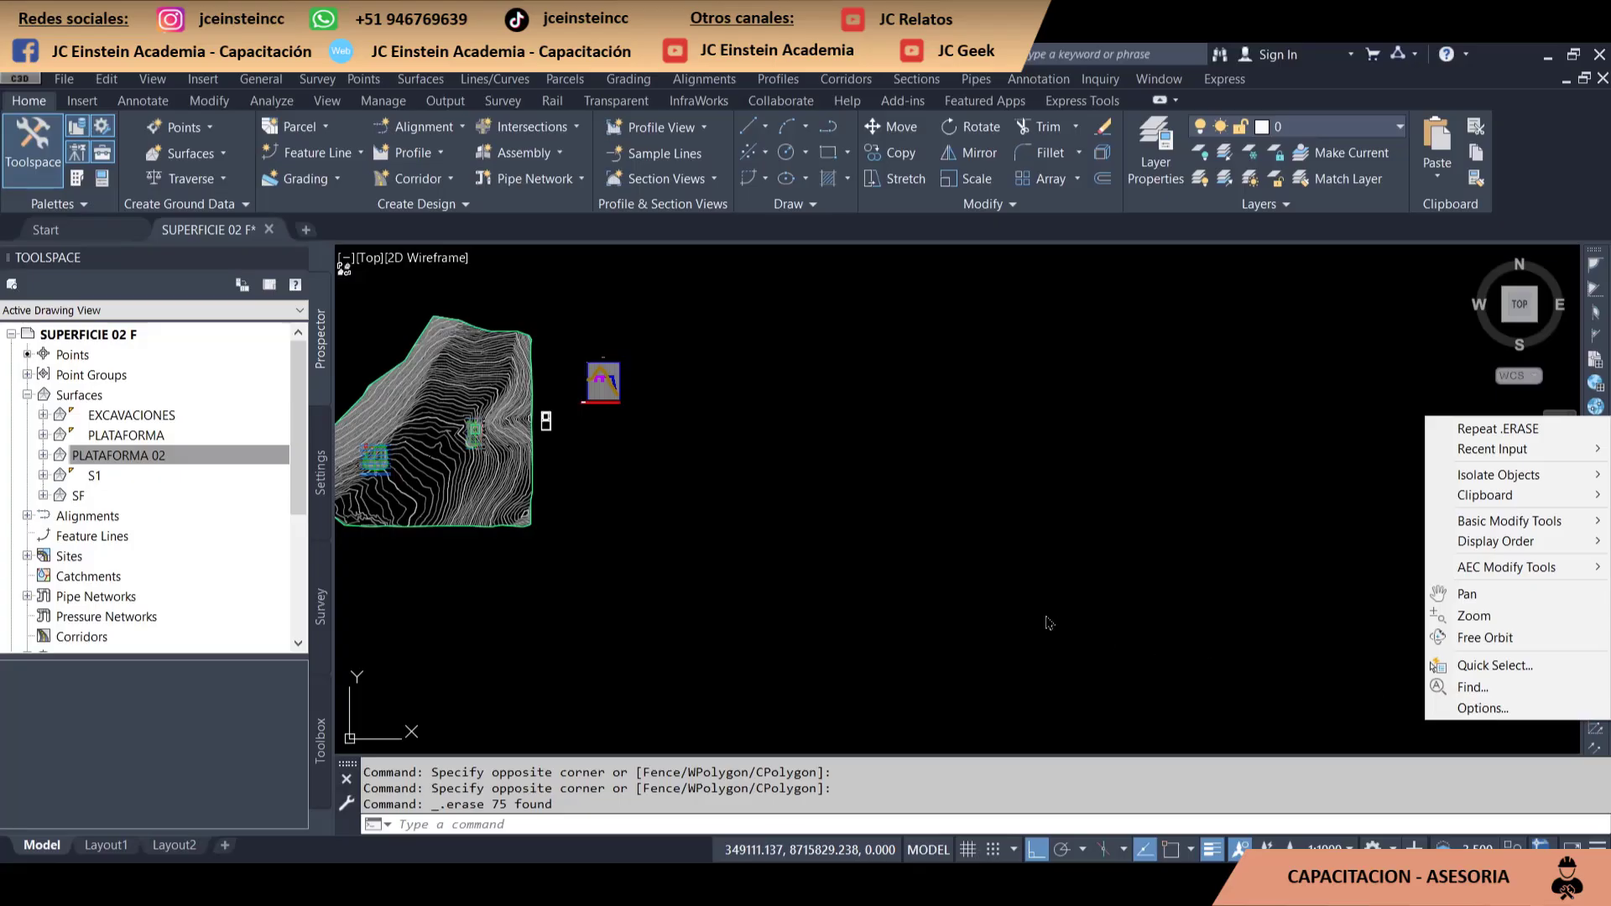
Dismiss the context menu and frame the contoured surface and sample cross-section in view
{"action": "left_click", "coordinate": [1048, 623]}
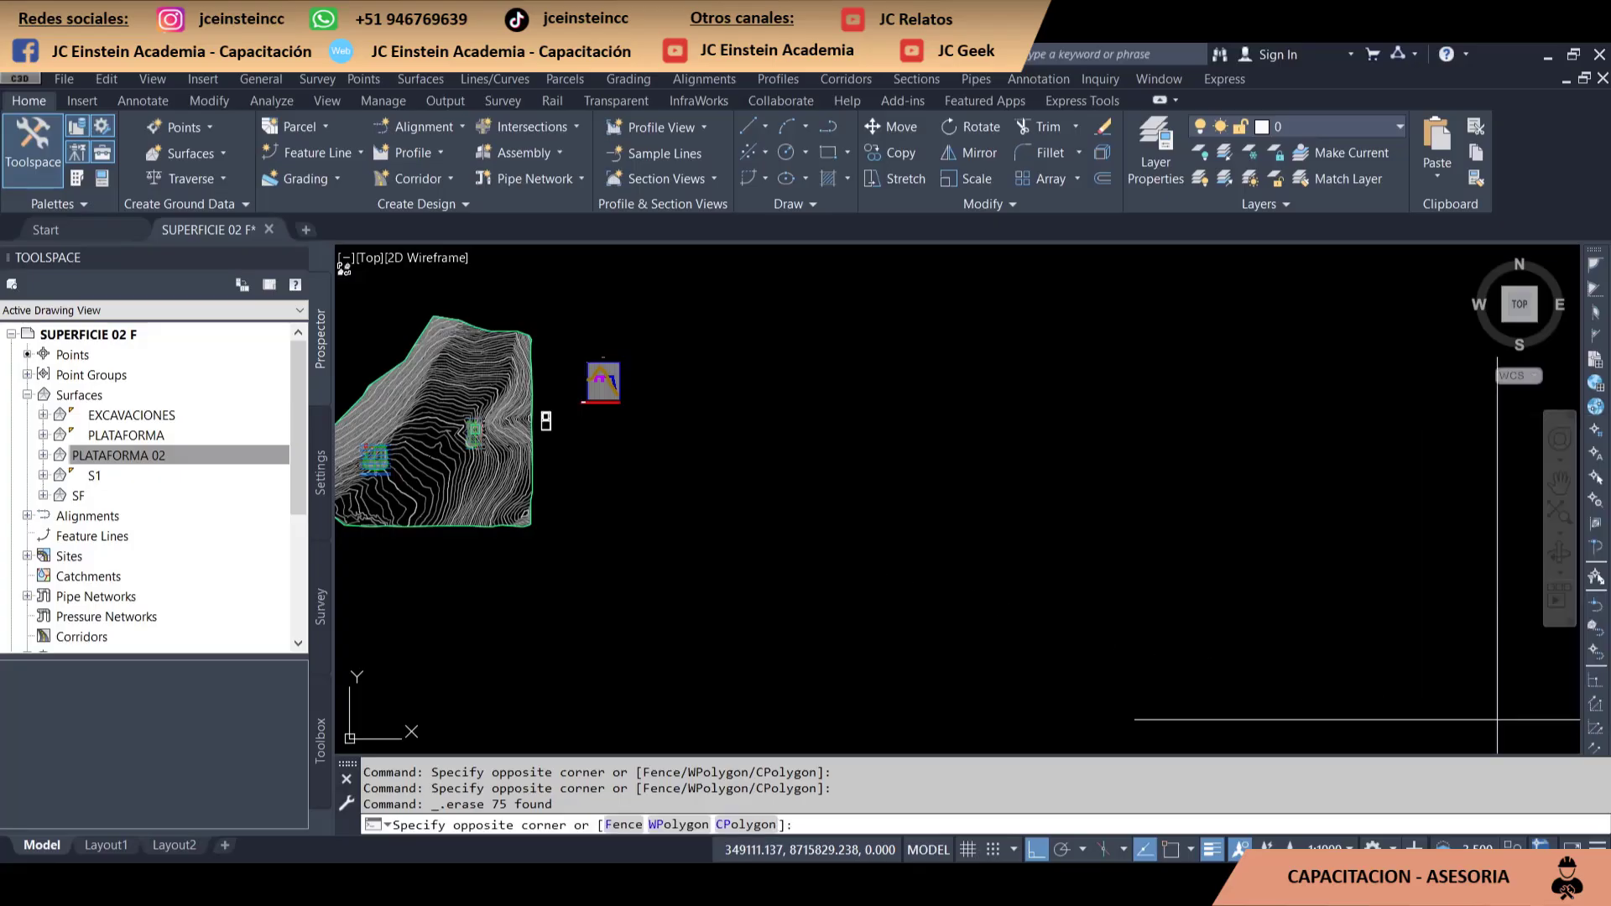
{"action": "left_click", "coordinate": [783, 546]}
{"action": "scroll", "coordinate": [525, 439], "scroll_direction": "up", "scroll_amount": 3}
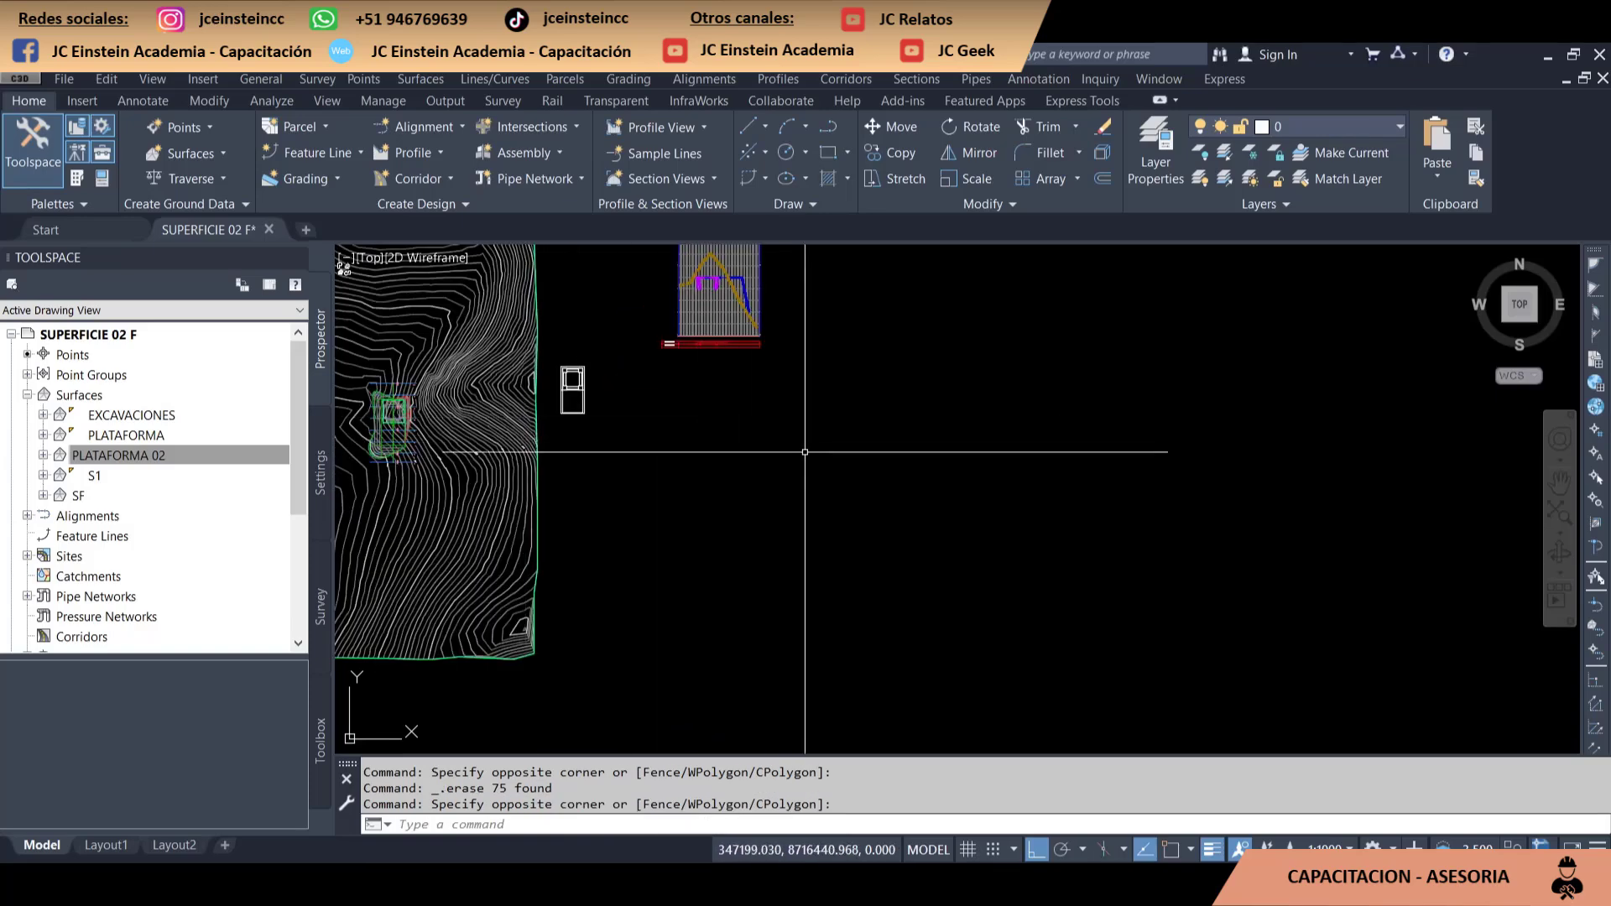
{"action": "middle_click_drag", "start_coordinate": [694, 350], "coordinate": [911, 448]}
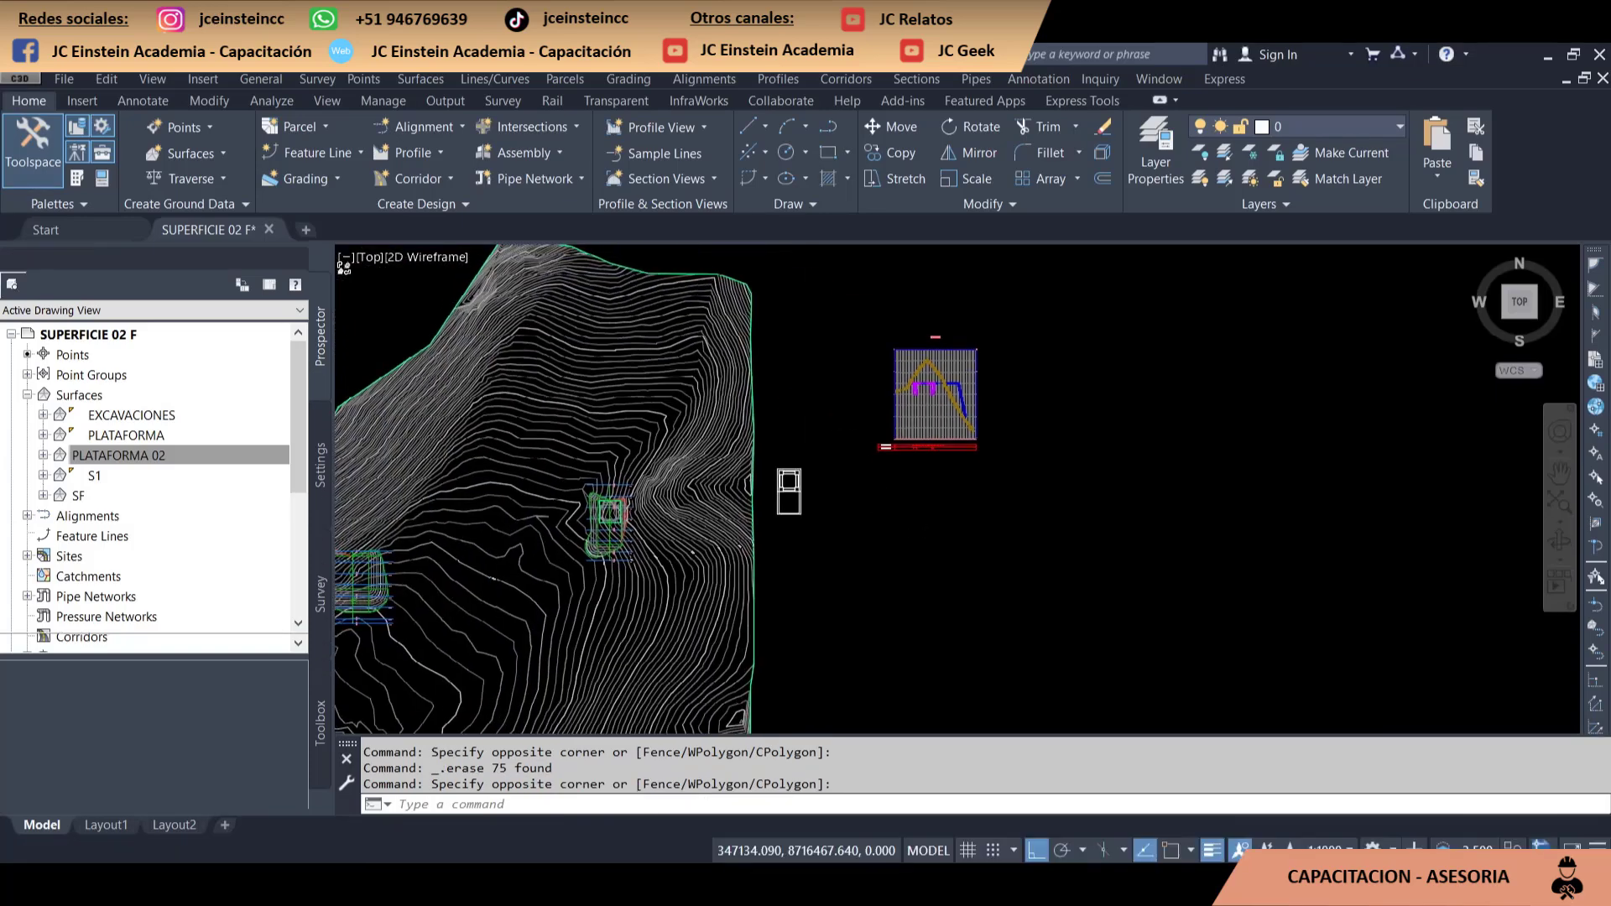
{"action": "left_click", "coordinate": [916, 79]}
Start Compute Materials for group 01 S1-PLAT-EXCA and expand the CUT S1-PLAT01 criteria
{"action": "left_click", "coordinate": [1020, 251]}
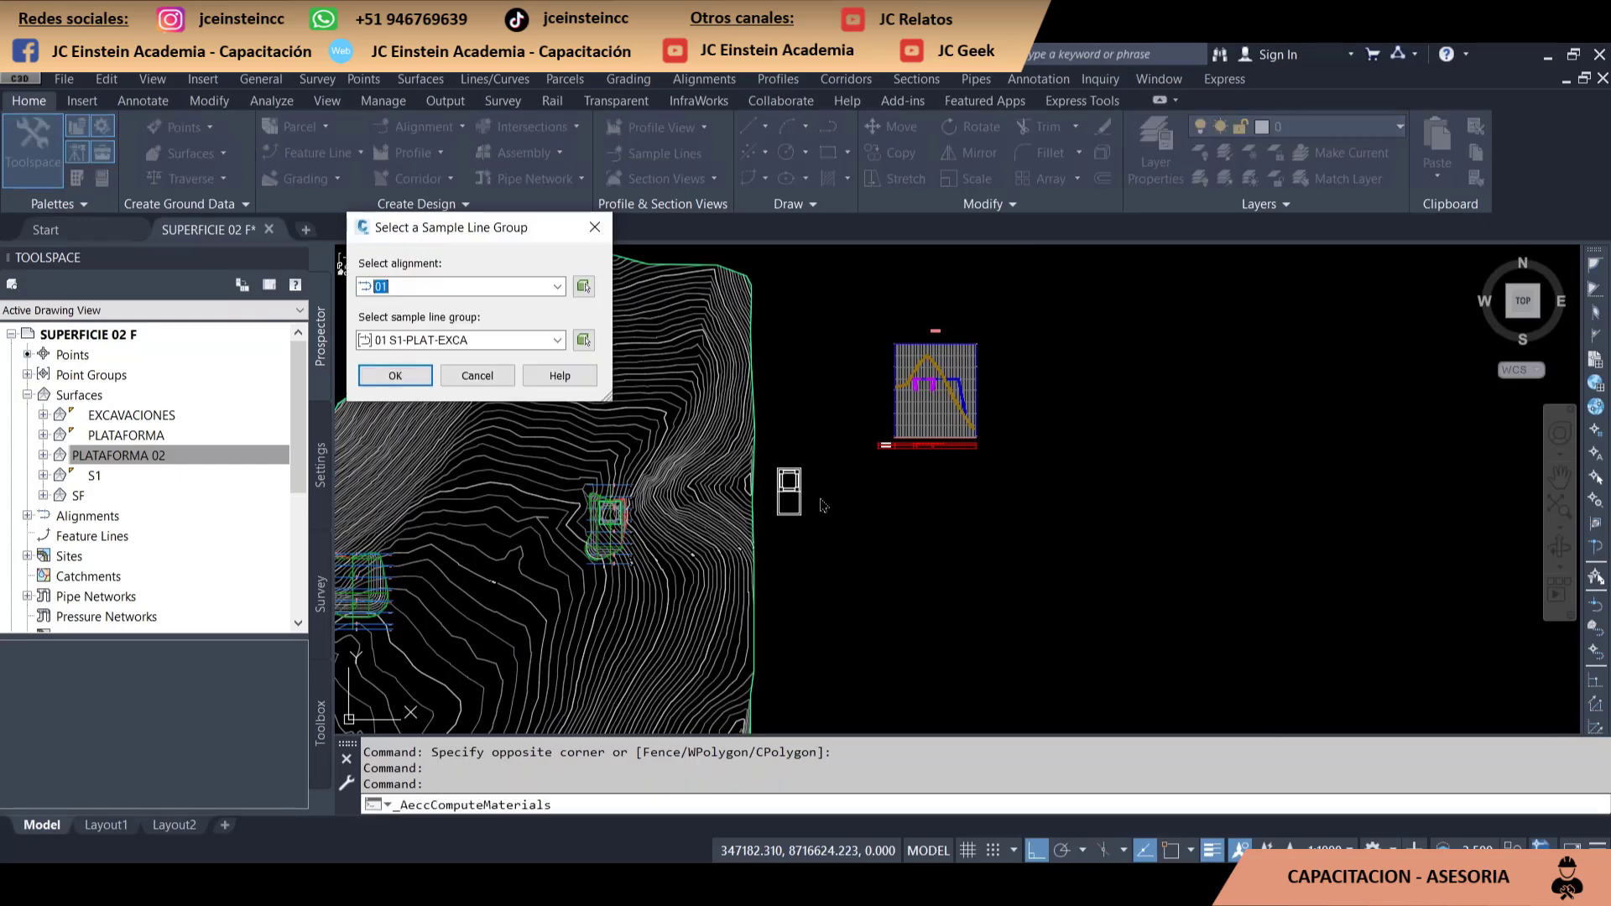
{"action": "left_click", "coordinate": [391, 377]}
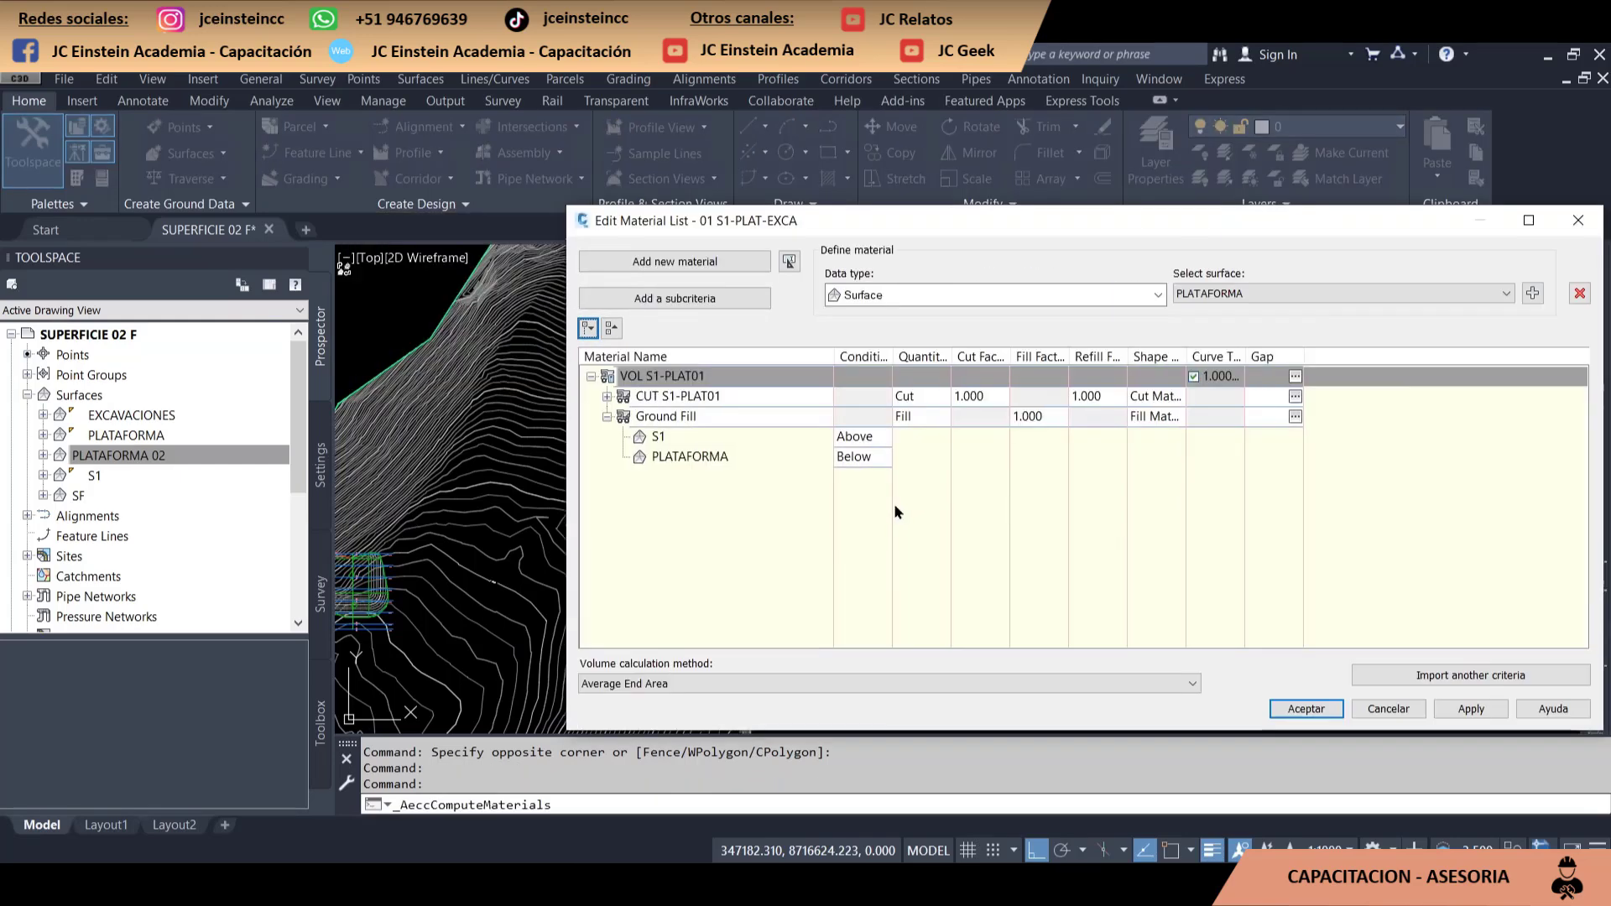
{"action": "left_click", "coordinate": [607, 398]}
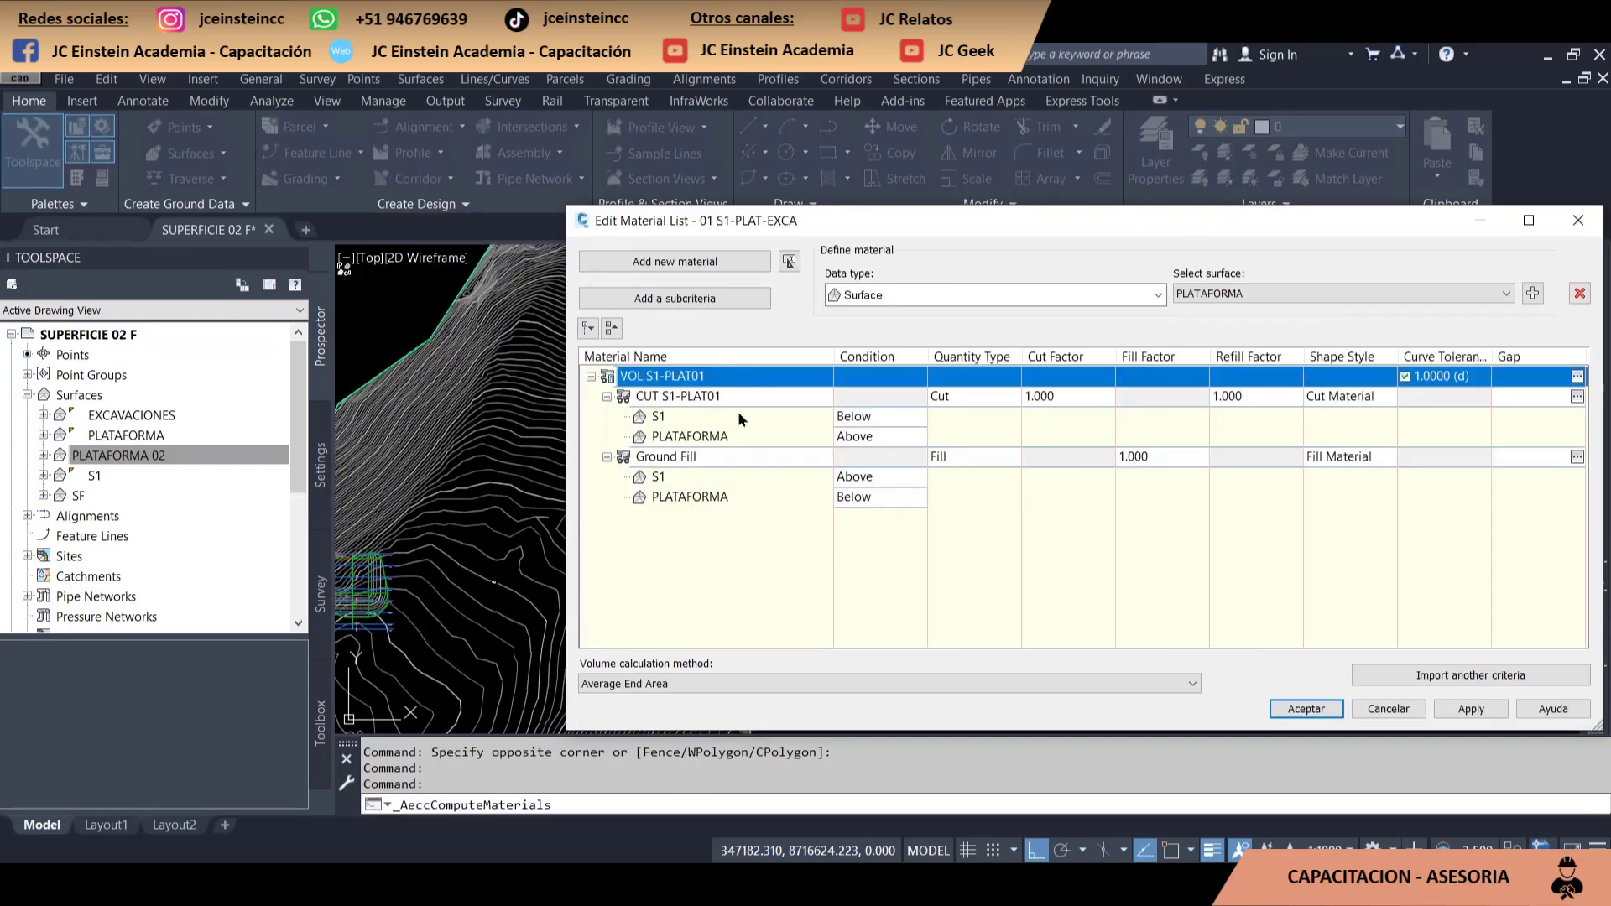
{"action": "left_click", "coordinate": [1280, 295]}
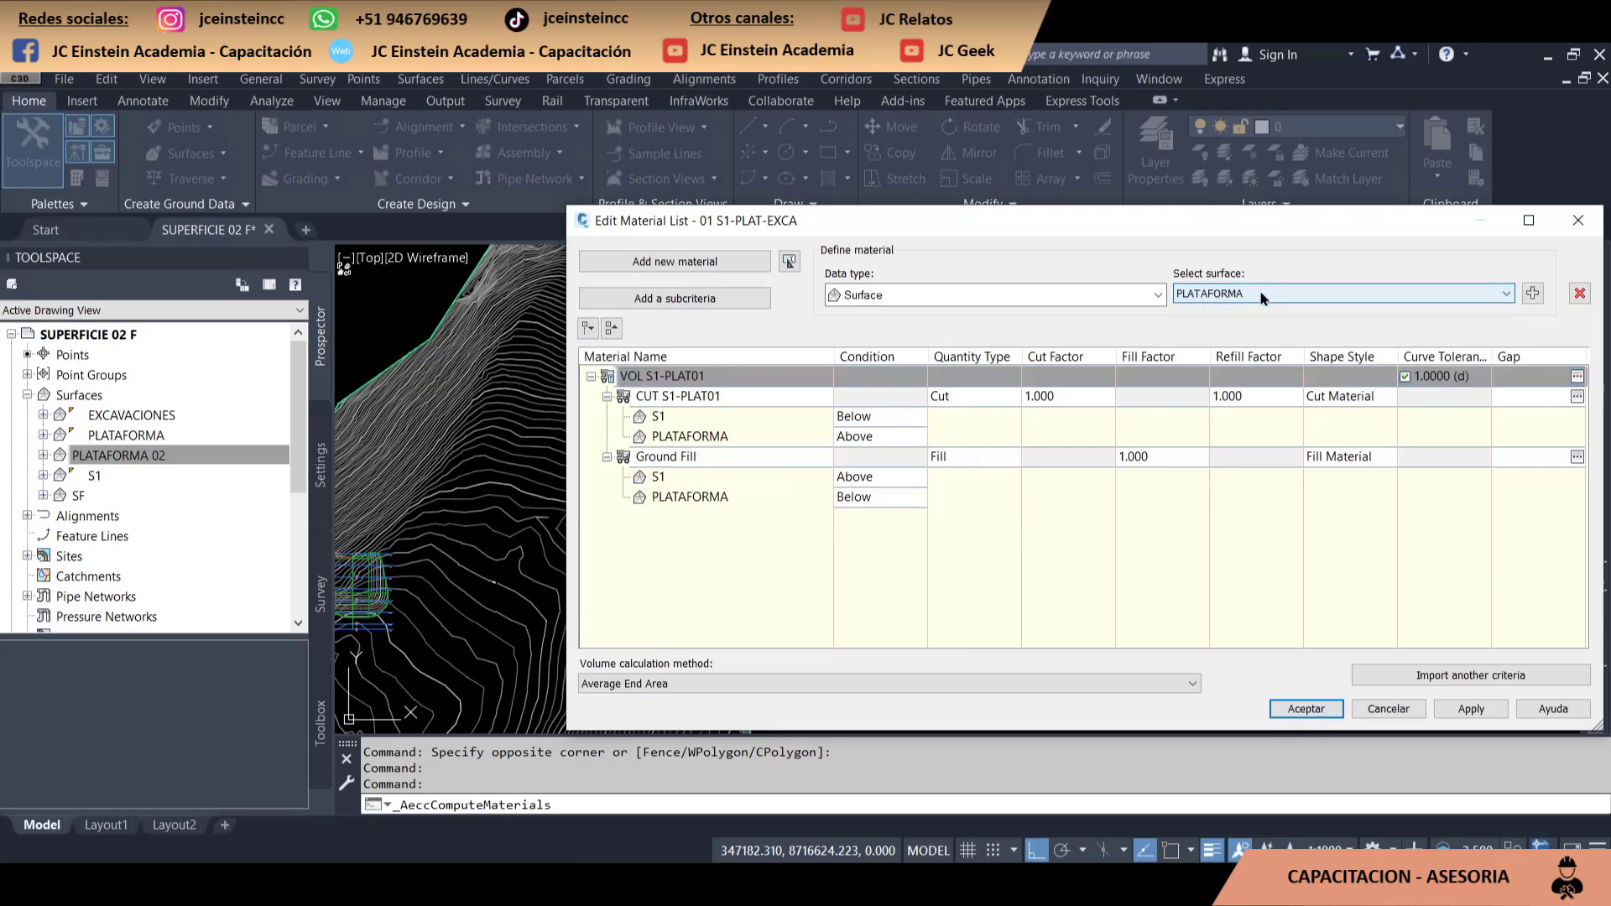
{"action": "left_click", "coordinate": [1263, 298]}
Review the available surfaces, keeping PLATAFORMA as the material comparison surface
{"action": "left_click", "coordinate": [1183, 323]}
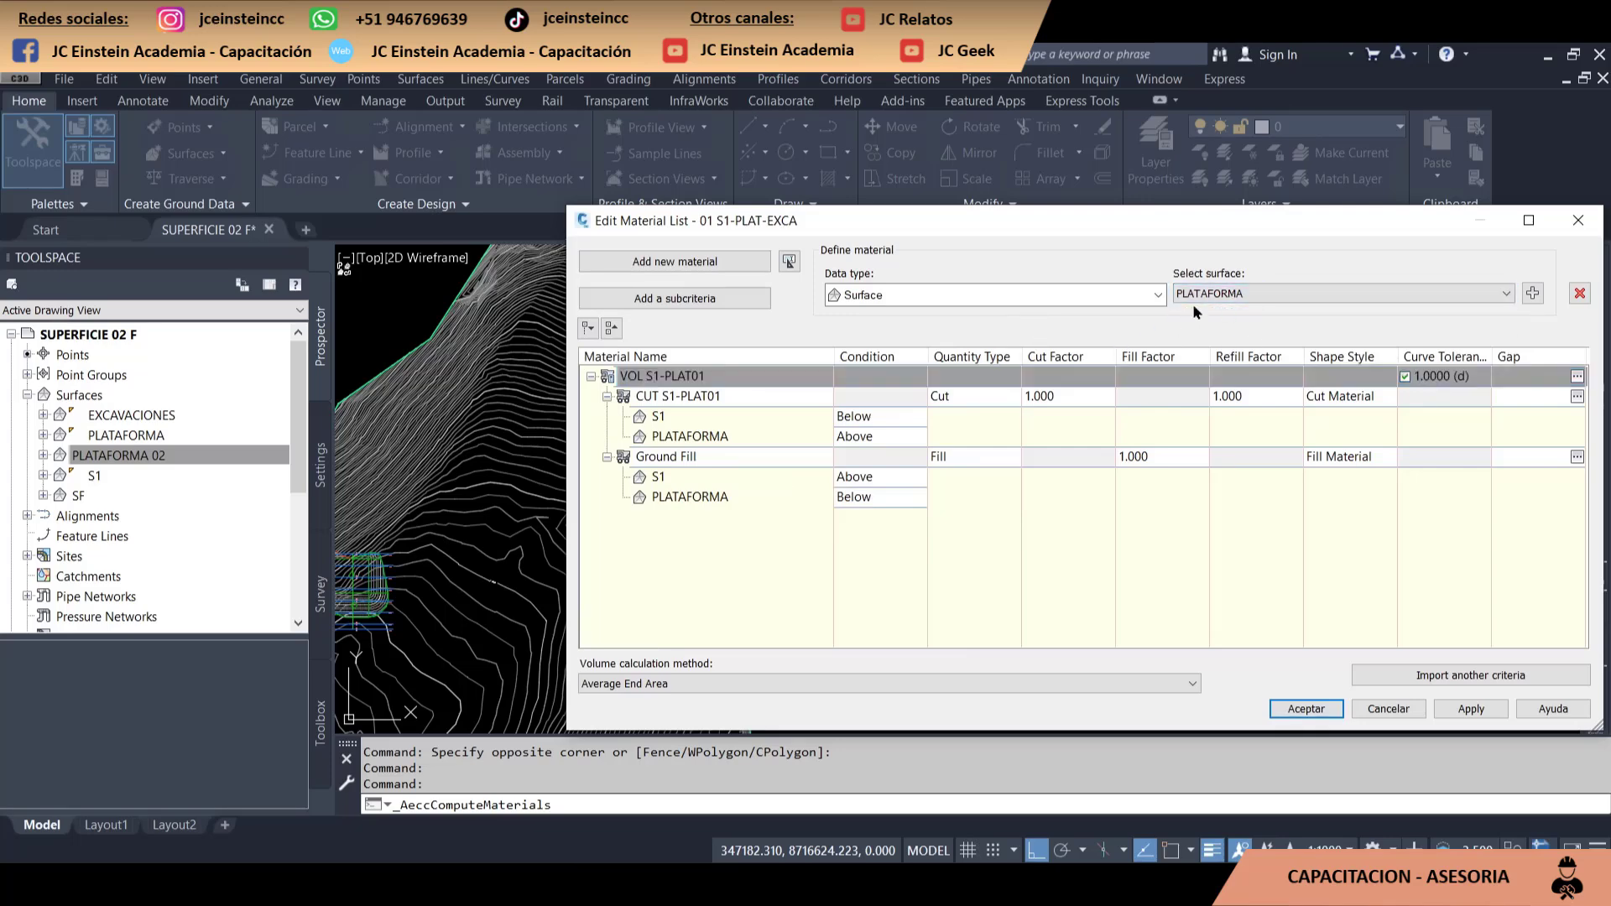
{"action": "left_click", "coordinate": [1213, 296]}
{"action": "left_click", "coordinate": [1209, 310]}
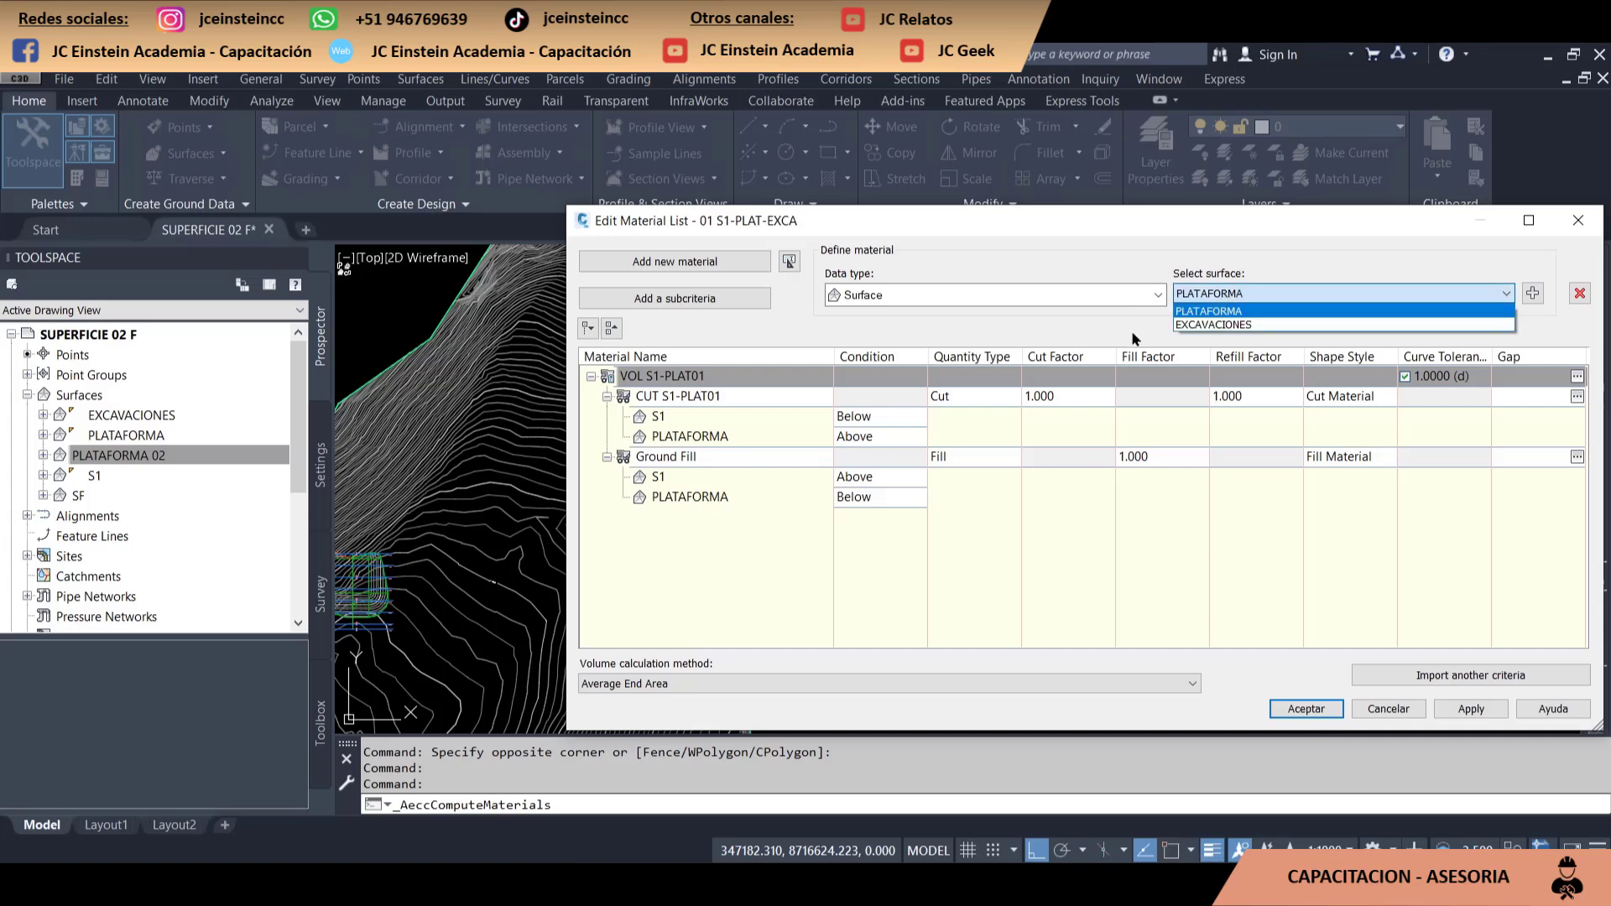
{"action": "left_click", "coordinate": [1218, 297]}
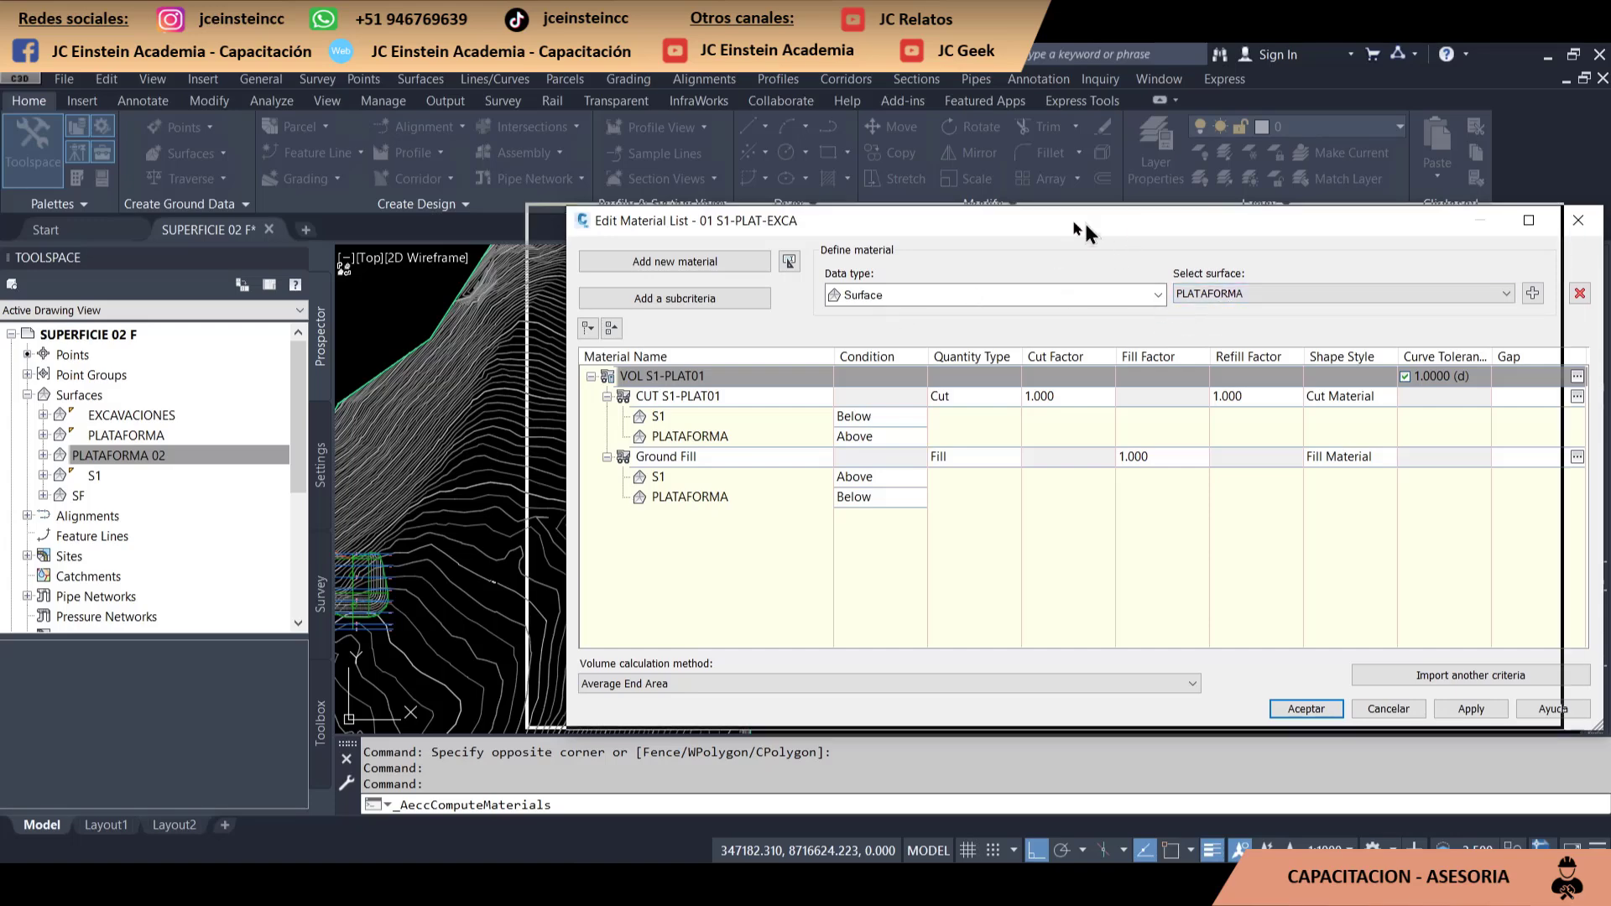
{"action": "left_click_drag", "start_coordinate": [1077, 227], "coordinate": [999, 220]}
{"action": "left_click", "coordinate": [1227, 293]}
{"action": "left_click", "coordinate": [1180, 287]}
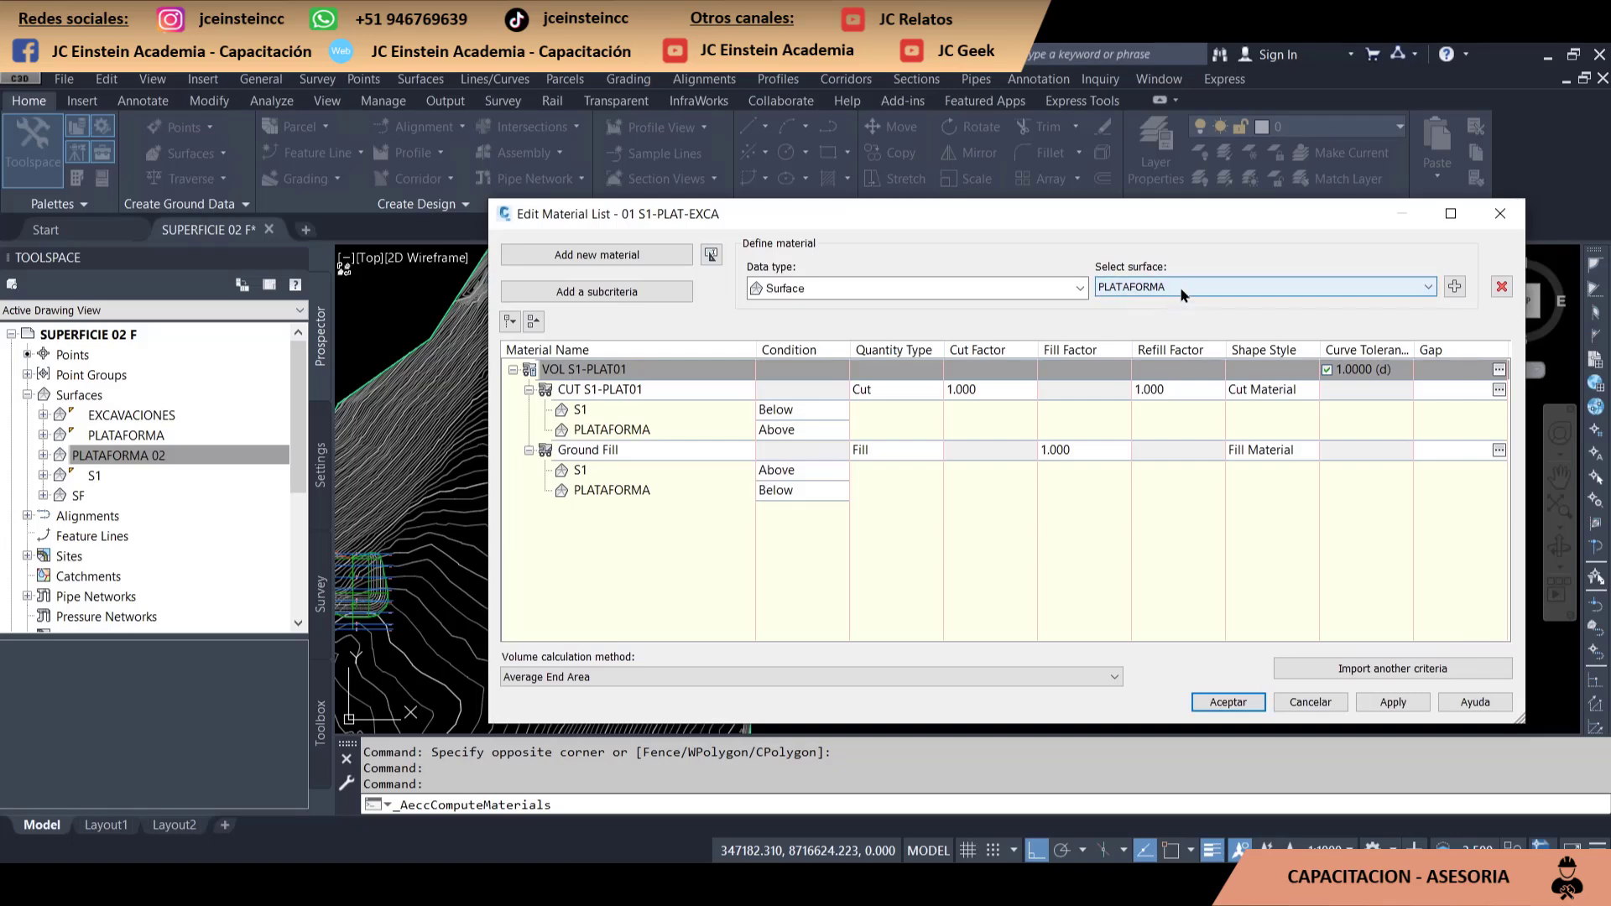
{"action": "left_click", "coordinate": [1154, 308]}
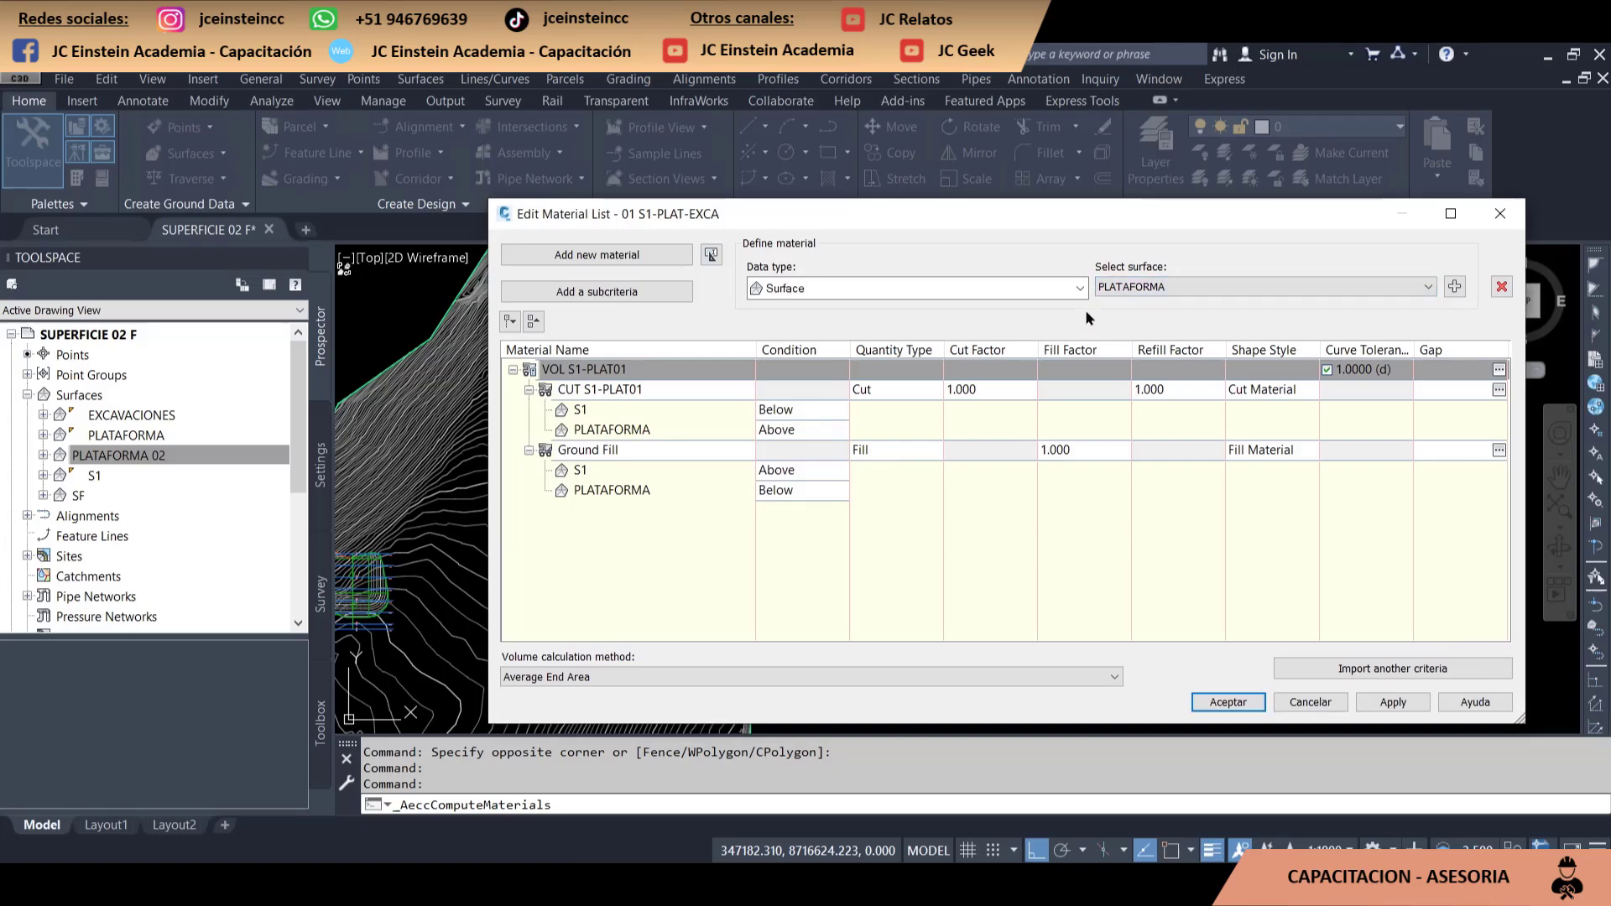
{"action": "left_click", "coordinate": [1165, 287]}
{"action": "left_click", "coordinate": [1146, 289]}
{"action": "left_click", "coordinate": [1049, 322]}
Apply and accept the VOL S1-PLAT01 cut/fill list comparing S1 and PLATAFORMA
{"action": "left_click", "coordinate": [616, 415]}
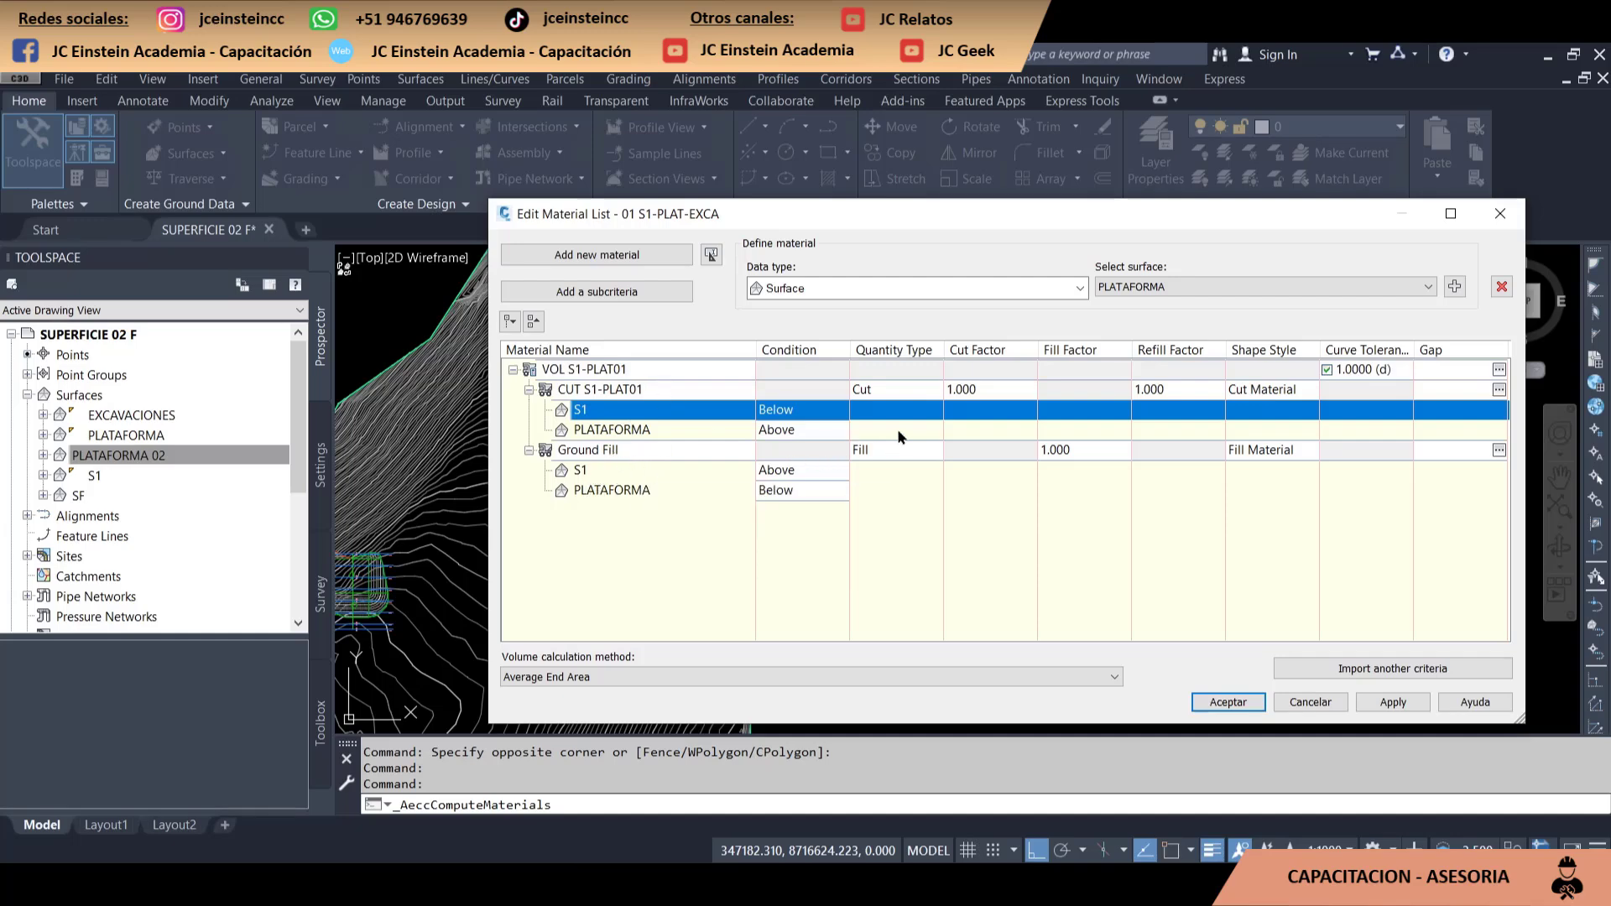
{"action": "left_click", "coordinate": [1393, 702]}
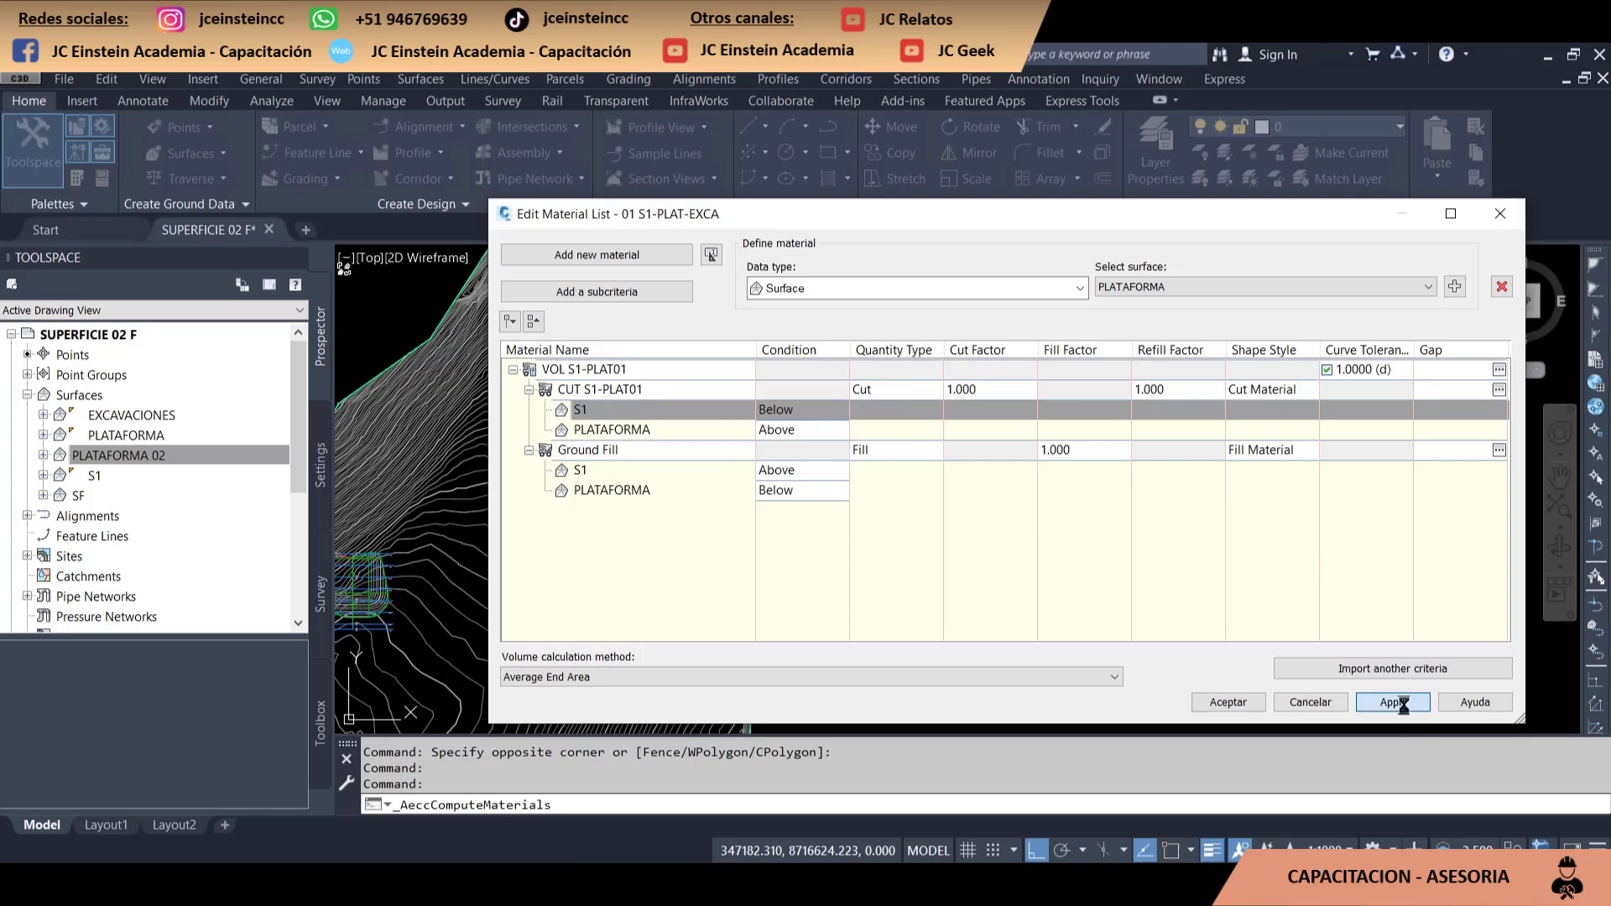
{"action": "left_click", "coordinate": [1227, 702]}
{"action": "left_click", "coordinate": [846, 78]}
{"action": "mouse_move", "coordinate": [916, 78]}
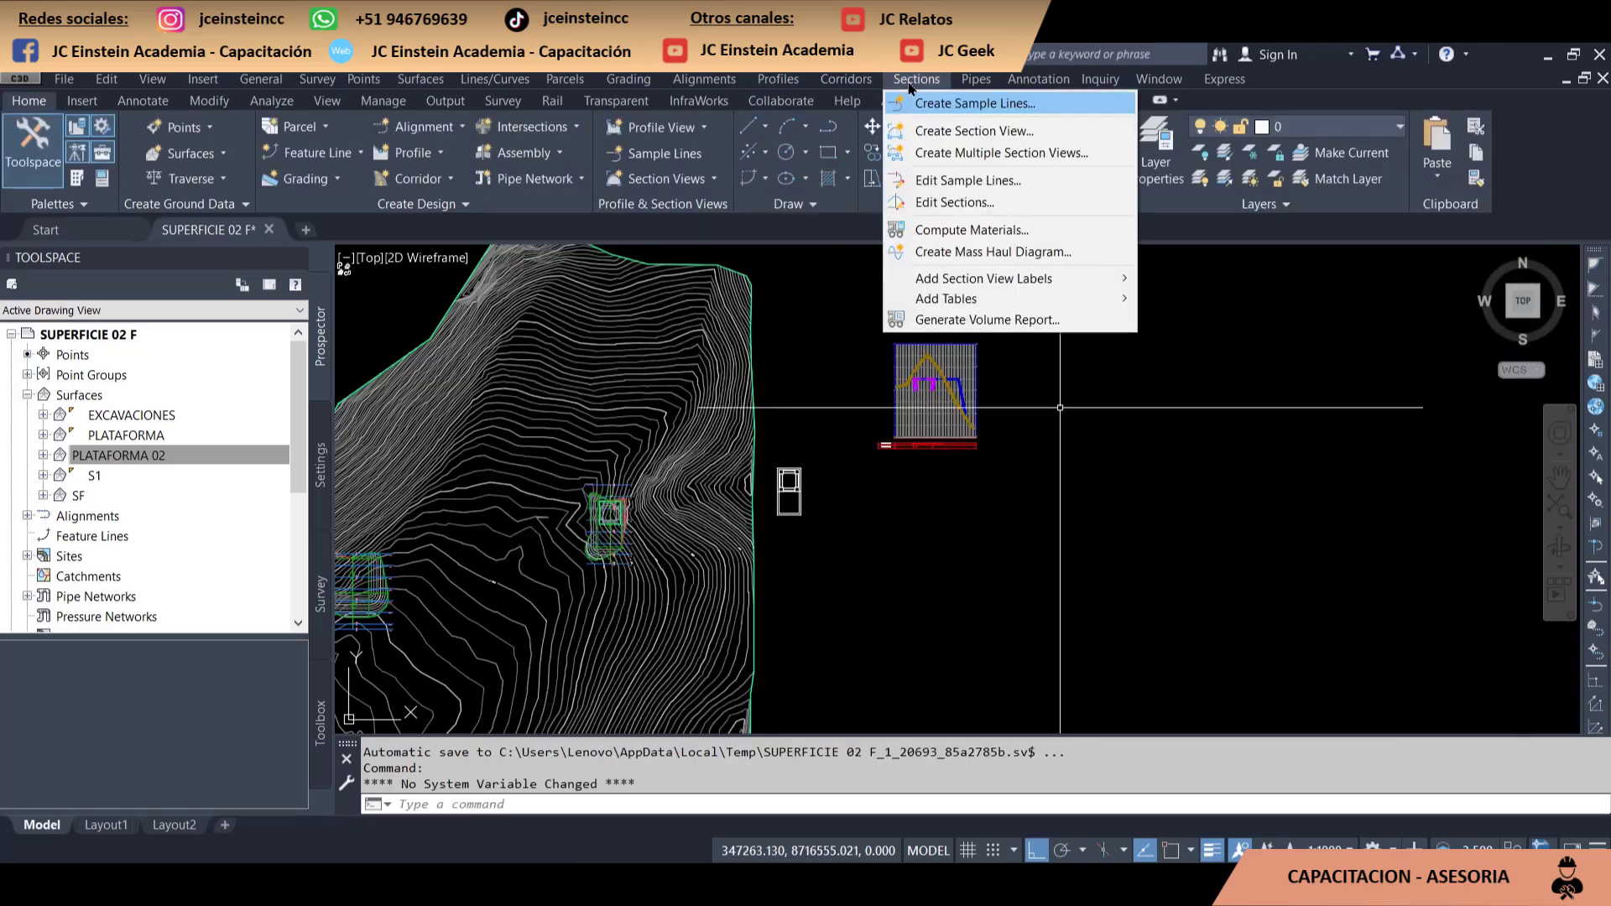
Create multiple section views showing PLATAFORMA, EXCAVACIONES, CUT S1-PLAT01 and Ground Fill
{"action": "left_click", "coordinate": [1015, 153]}
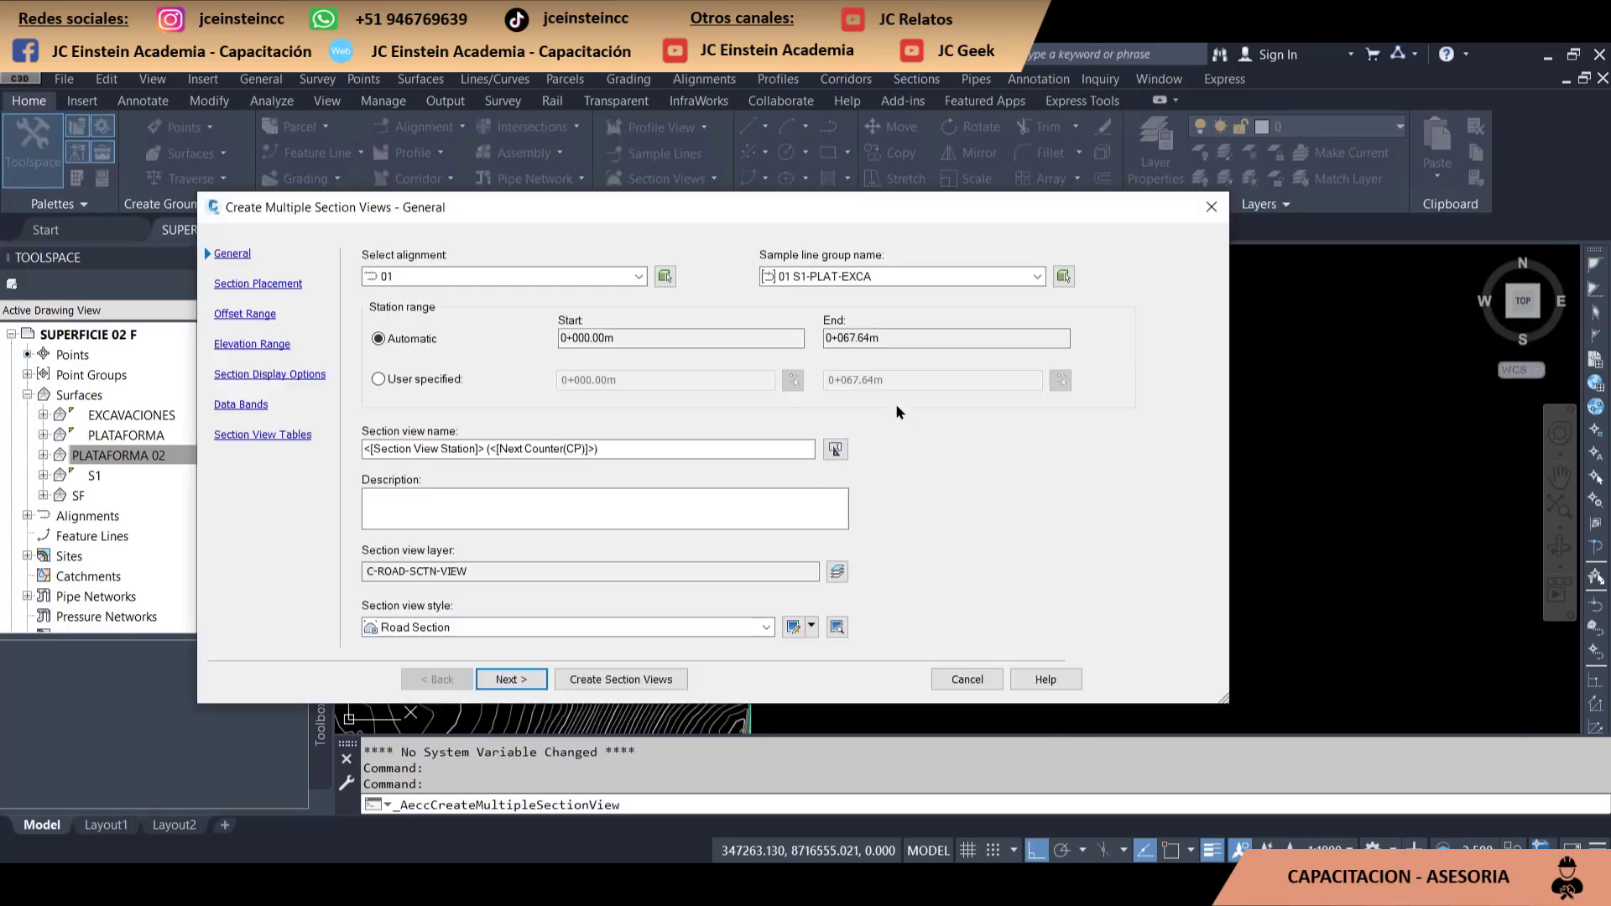
{"action": "left_click", "coordinate": [511, 679]}
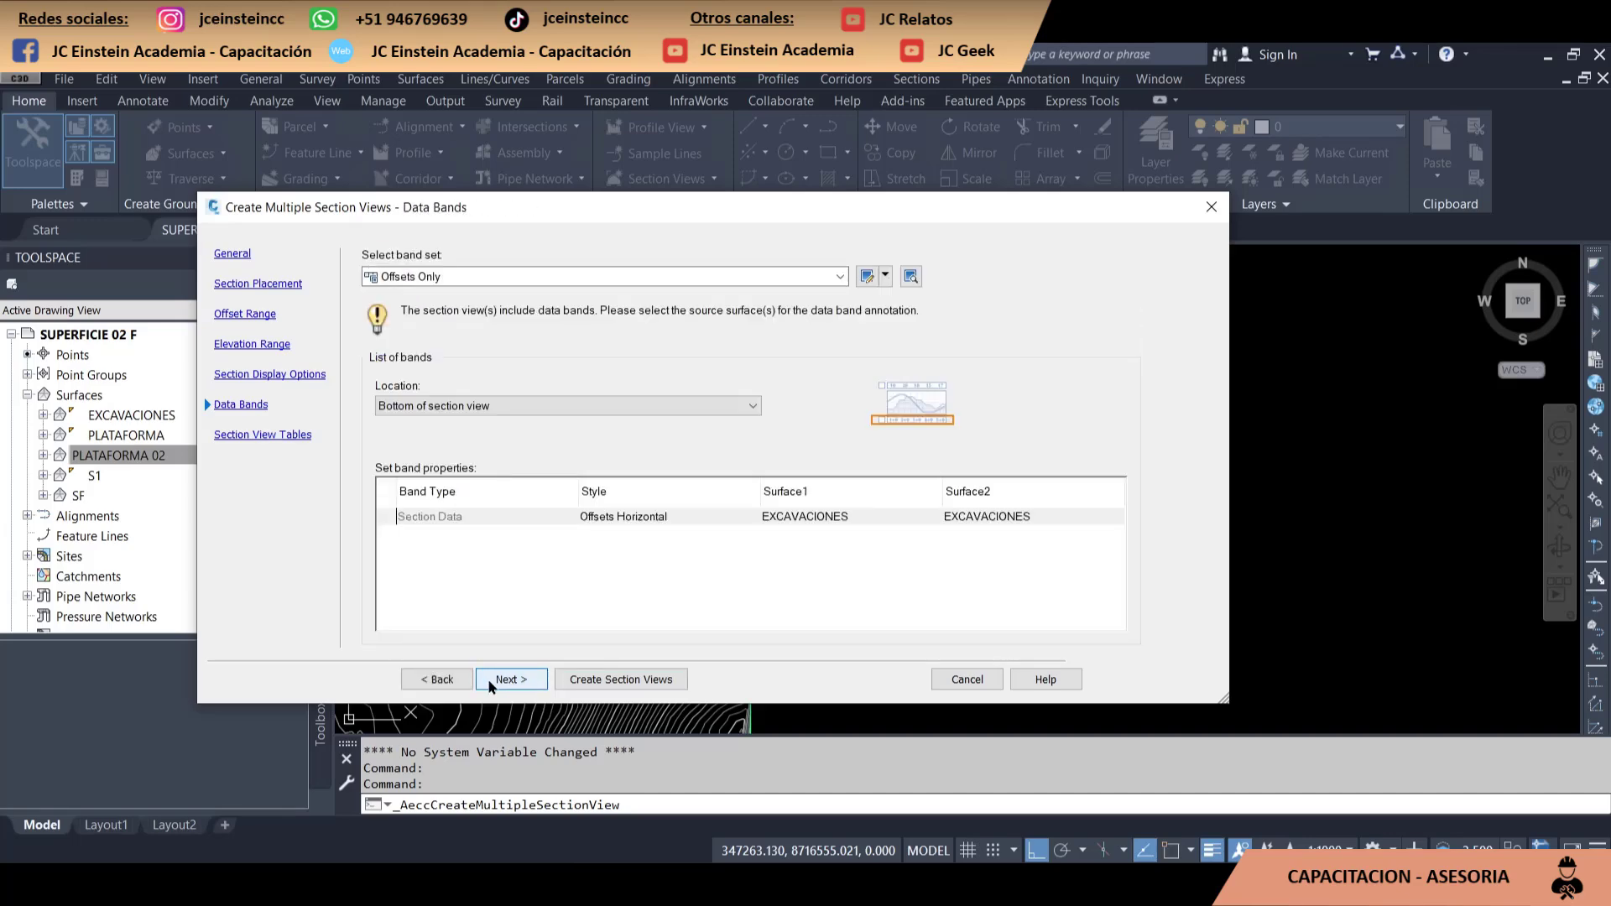
{"action": "left_click", "coordinate": [468, 679]}
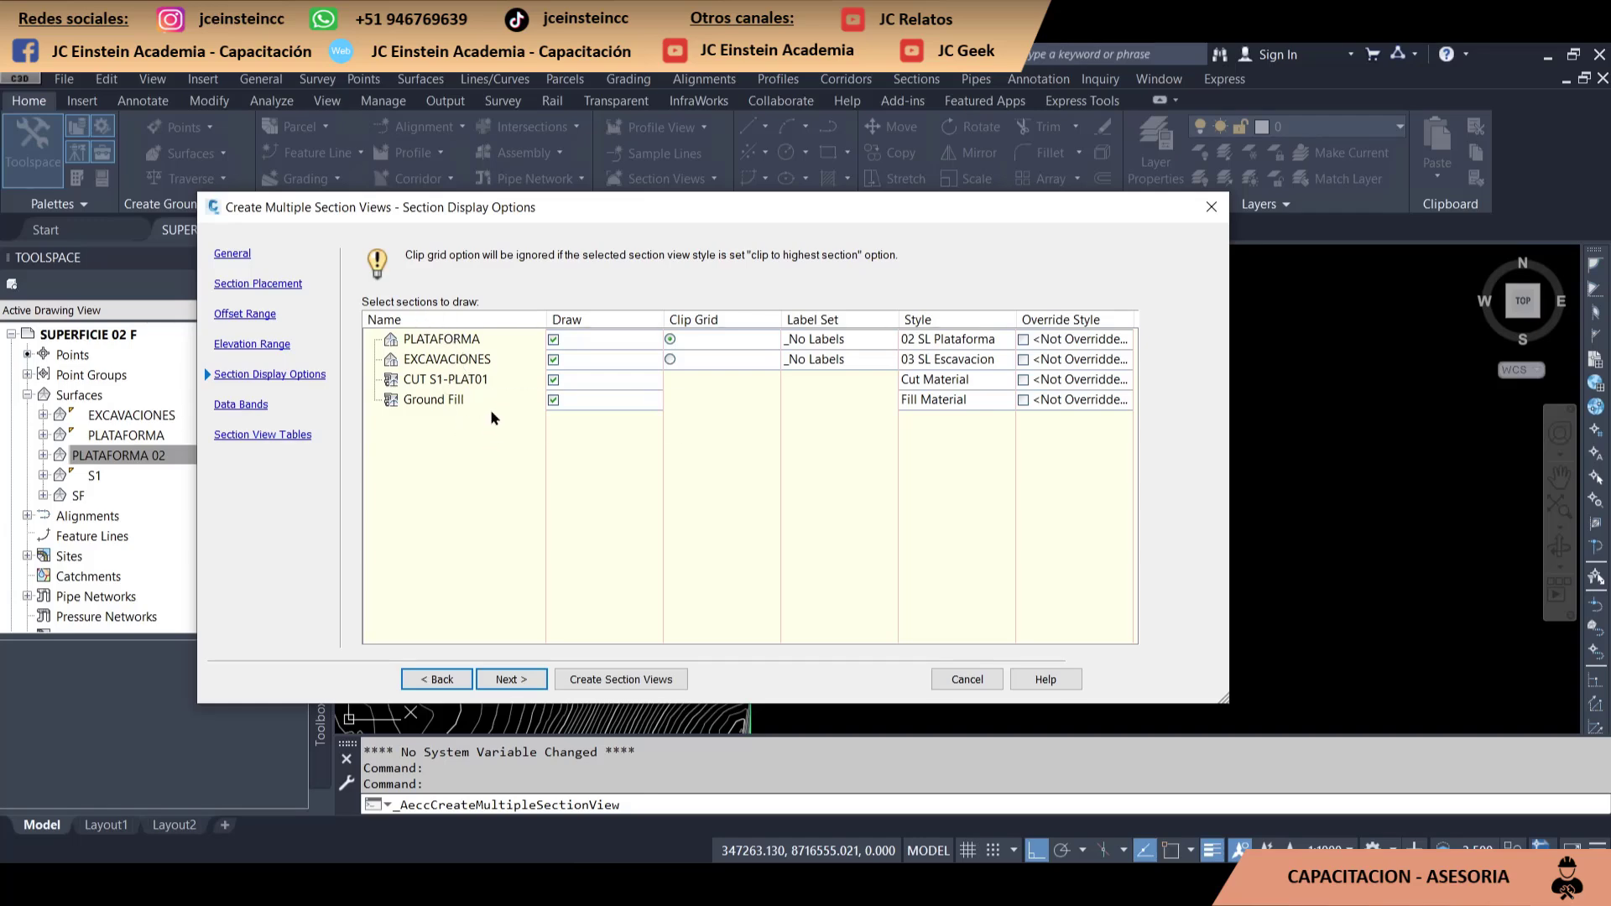
{"action": "left_click", "coordinate": [648, 681]}
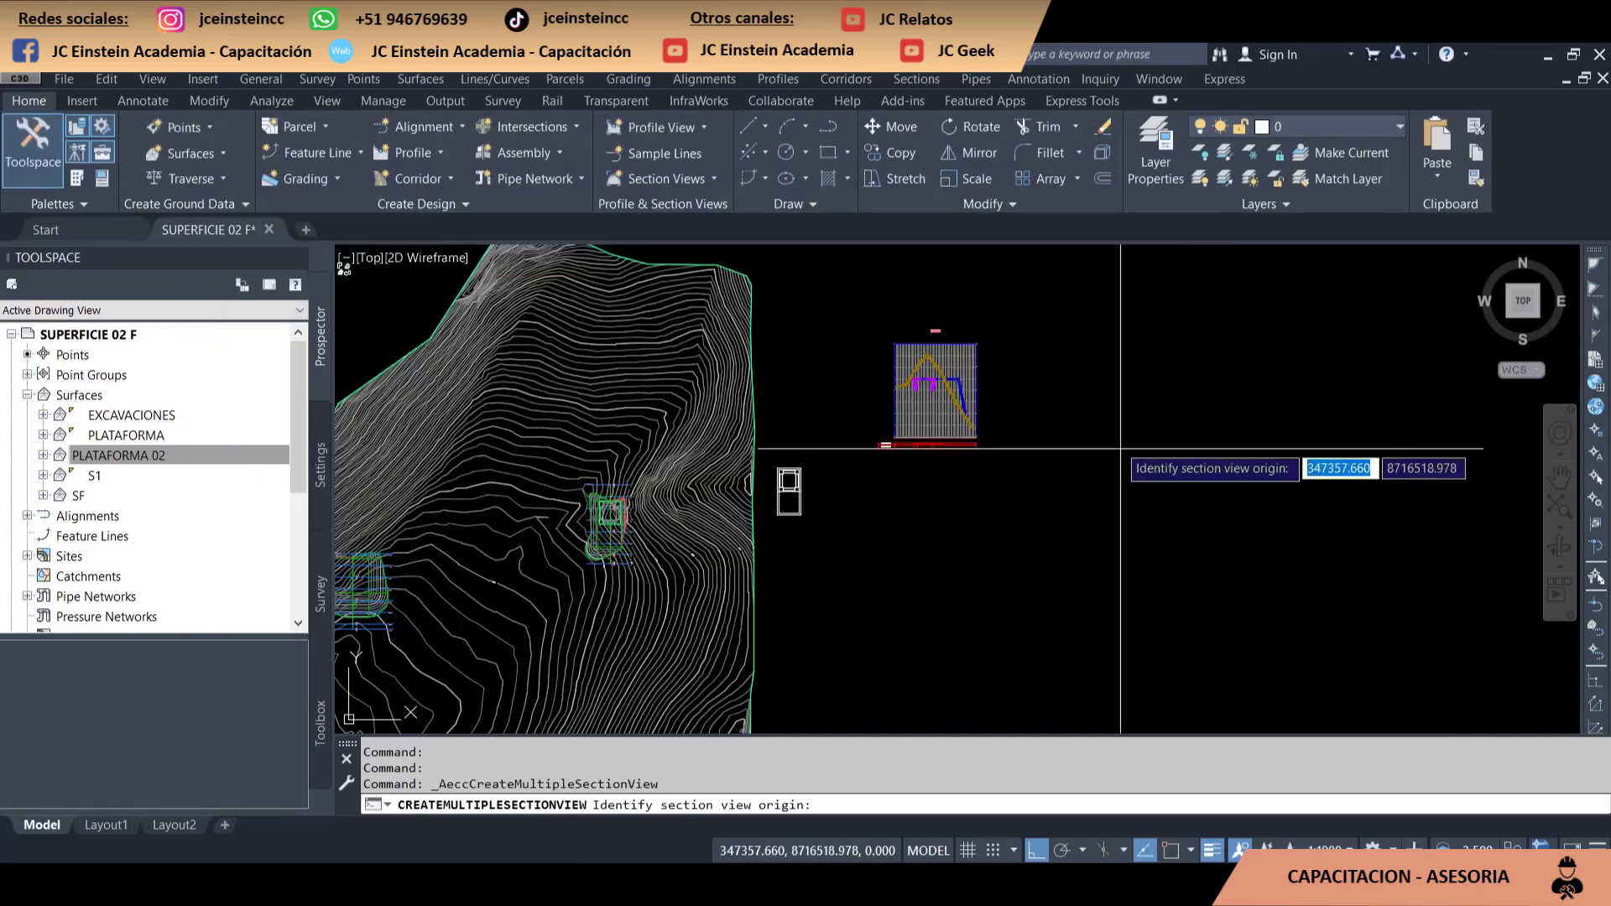
{"action": "left_click", "coordinate": [1178, 470]}
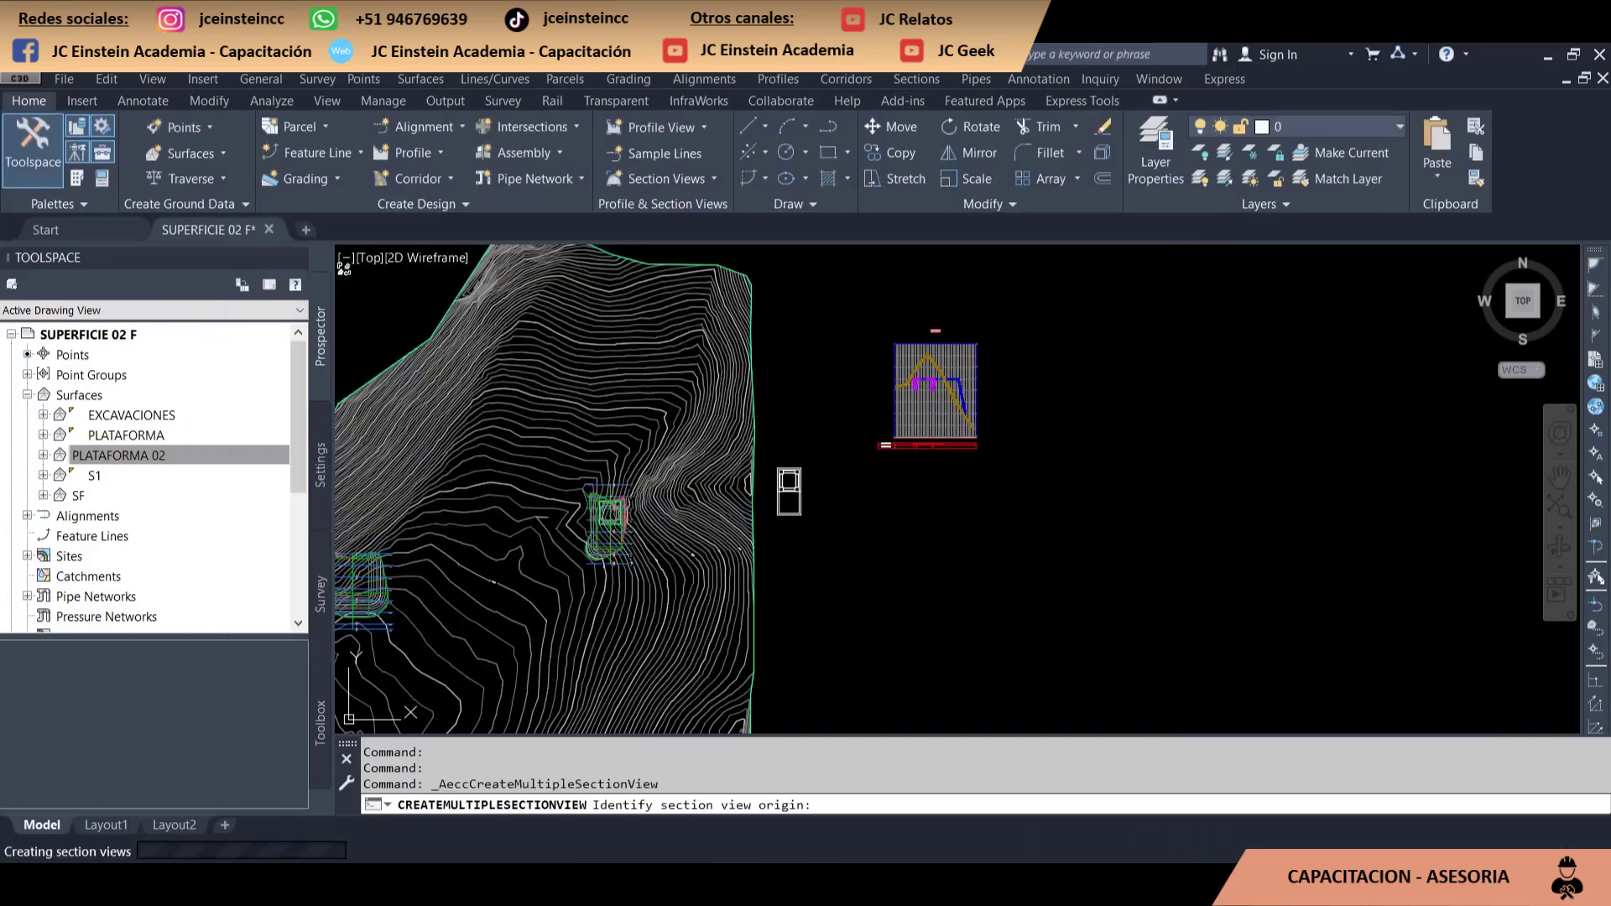
Place the grid of section views and zoom around to inspect them
{"action": "mouse_move", "coordinate": [1312, 465]}
{"action": "middle_mouse_down"}
{"action": "mouse_move", "coordinate": [938, 380]}
{"action": "mouse_move", "coordinate": [705, 361]}
{"action": "middle_mouse_up"}
{"action": "scroll", "coordinate": [655, 361], "scroll_direction": "up", "scroll_amount": 6}
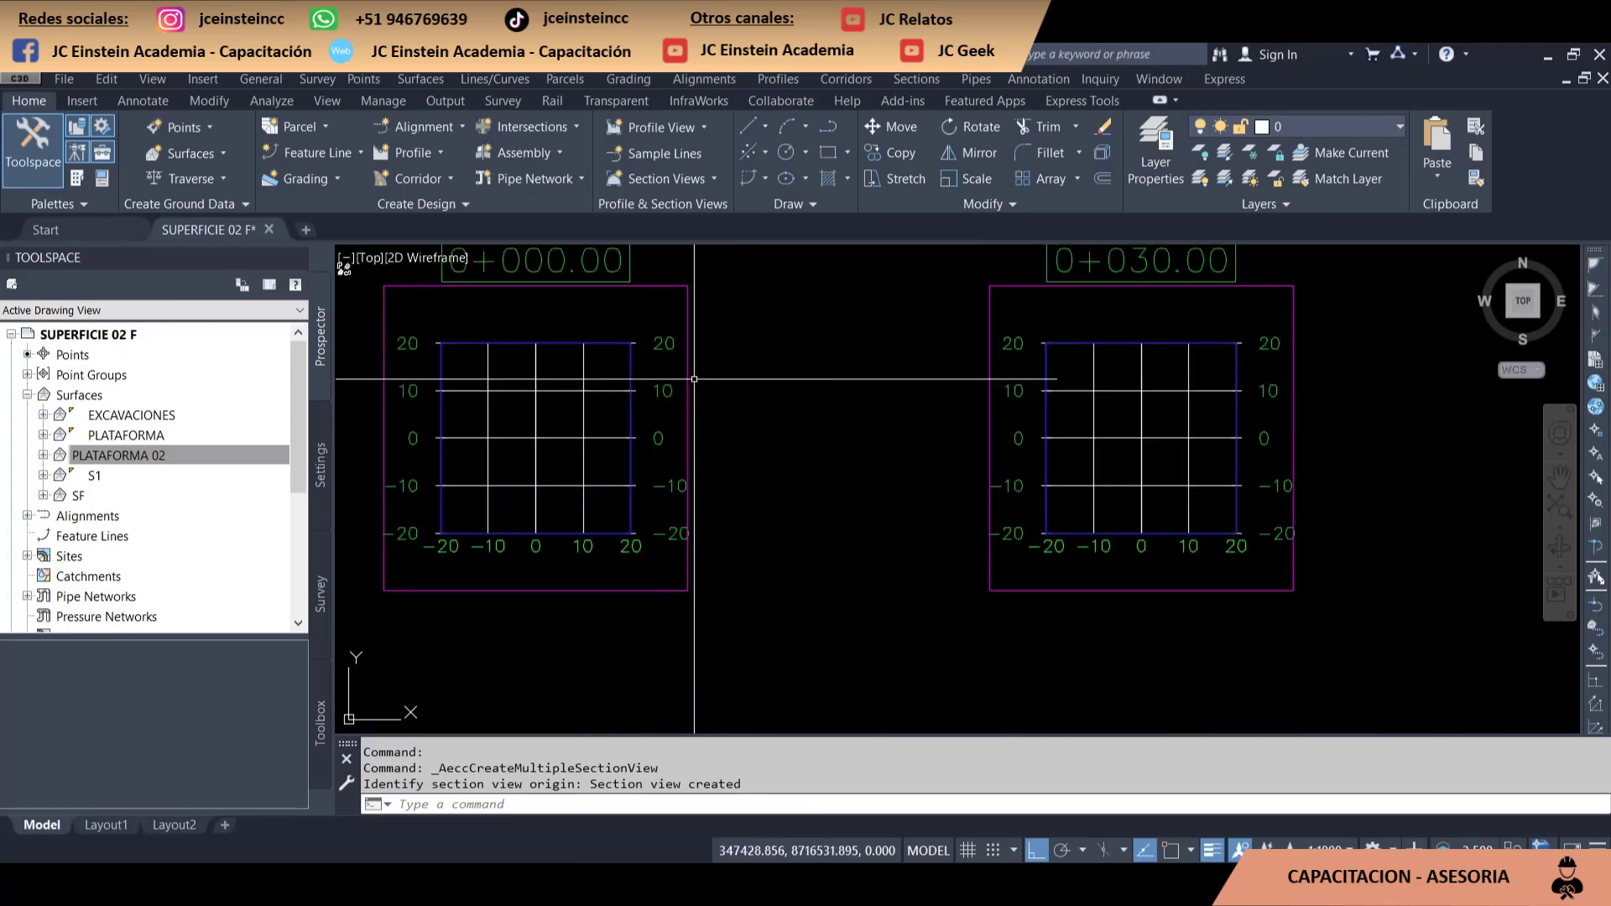
{"action": "scroll", "coordinate": [587, 403], "scroll_direction": "down", "scroll_amount": 4}
{"action": "scroll", "coordinate": [579, 406], "scroll_direction": "down", "scroll_amount": 3}
{"action": "scroll", "coordinate": [923, 504], "scroll_direction": "down", "scroll_amount": 2}
{"action": "scroll", "coordinate": [1078, 538], "scroll_direction": "down", "scroll_amount": 2}
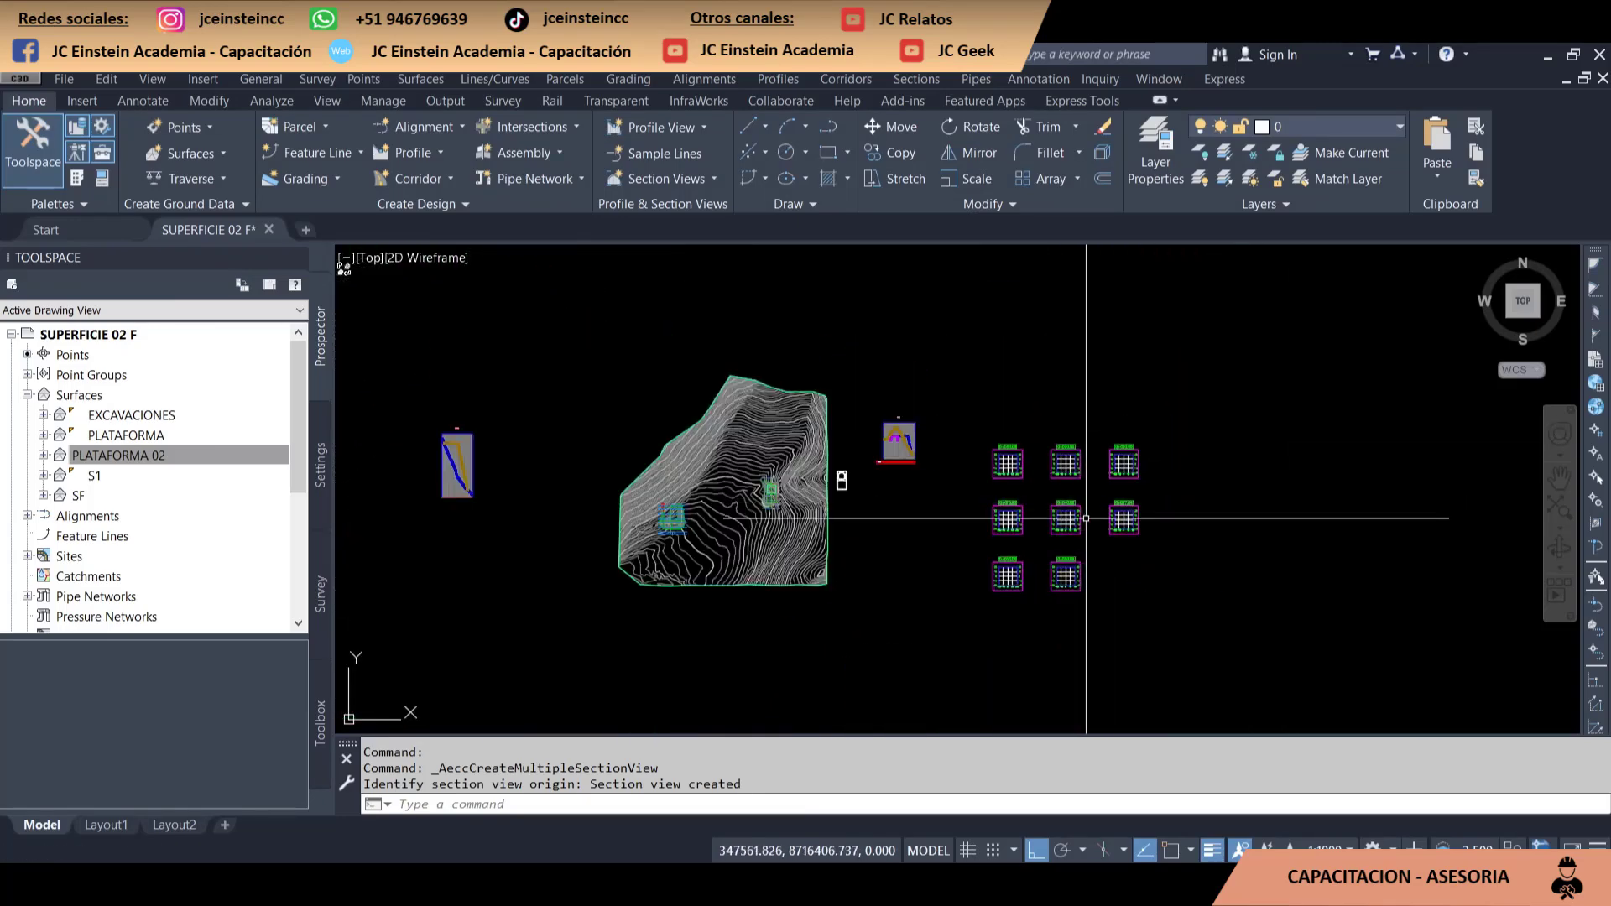
{"action": "scroll", "coordinate": [1107, 561], "scroll_direction": "up", "scroll_amount": 2}
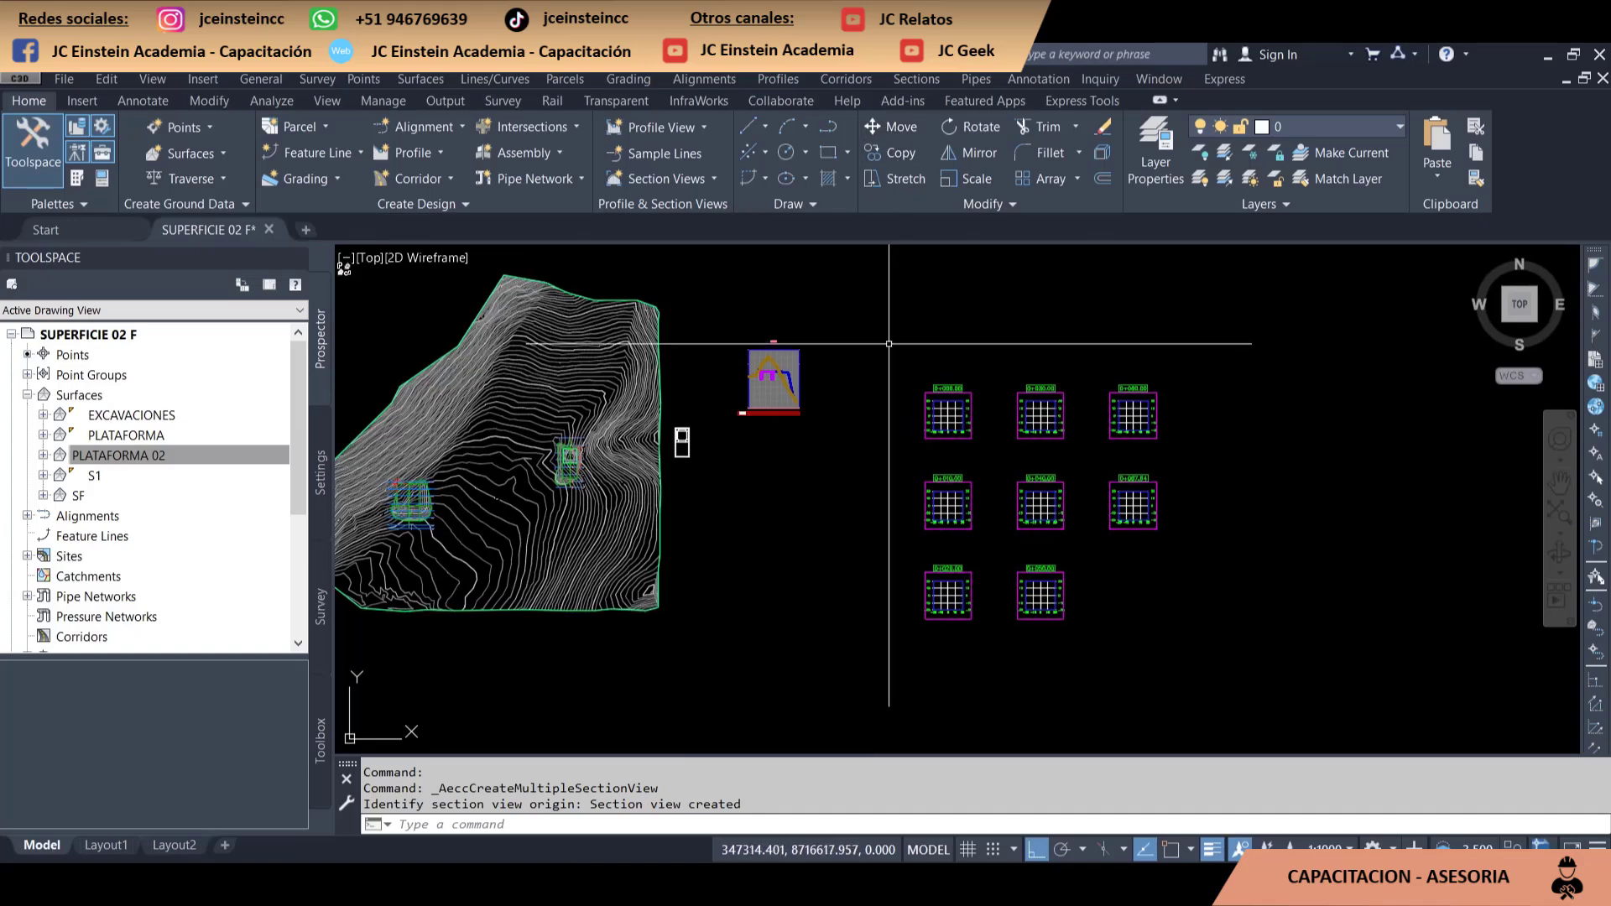
Window-select all eight section views and delete them
{"action": "left_click", "coordinate": [890, 343]}
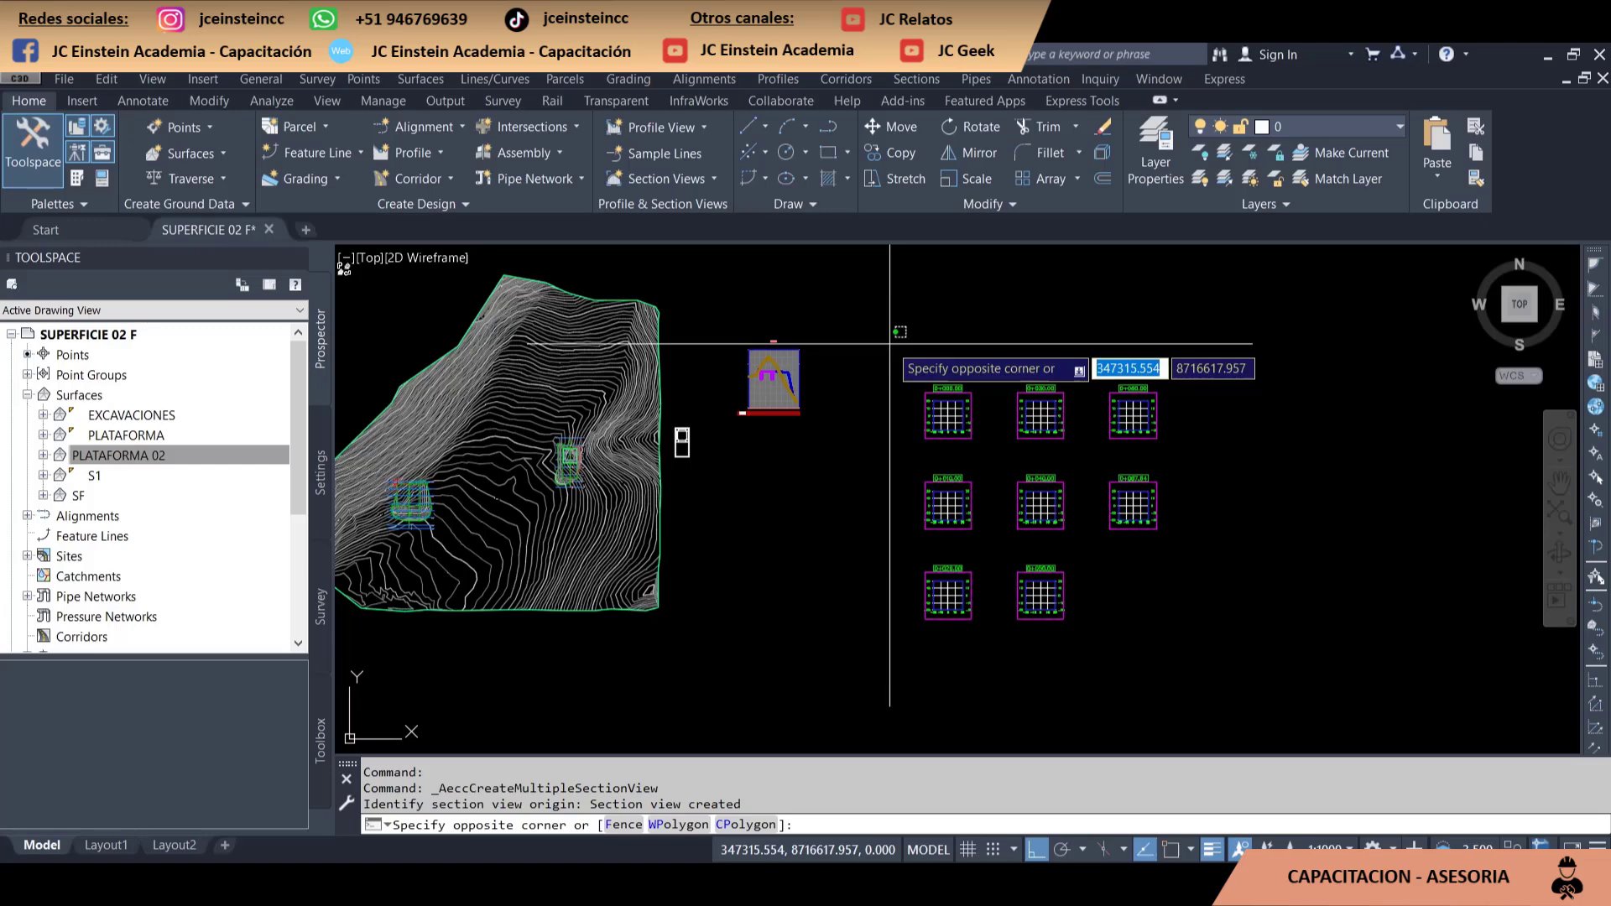
{"action": "left_click", "coordinate": [1234, 675]}
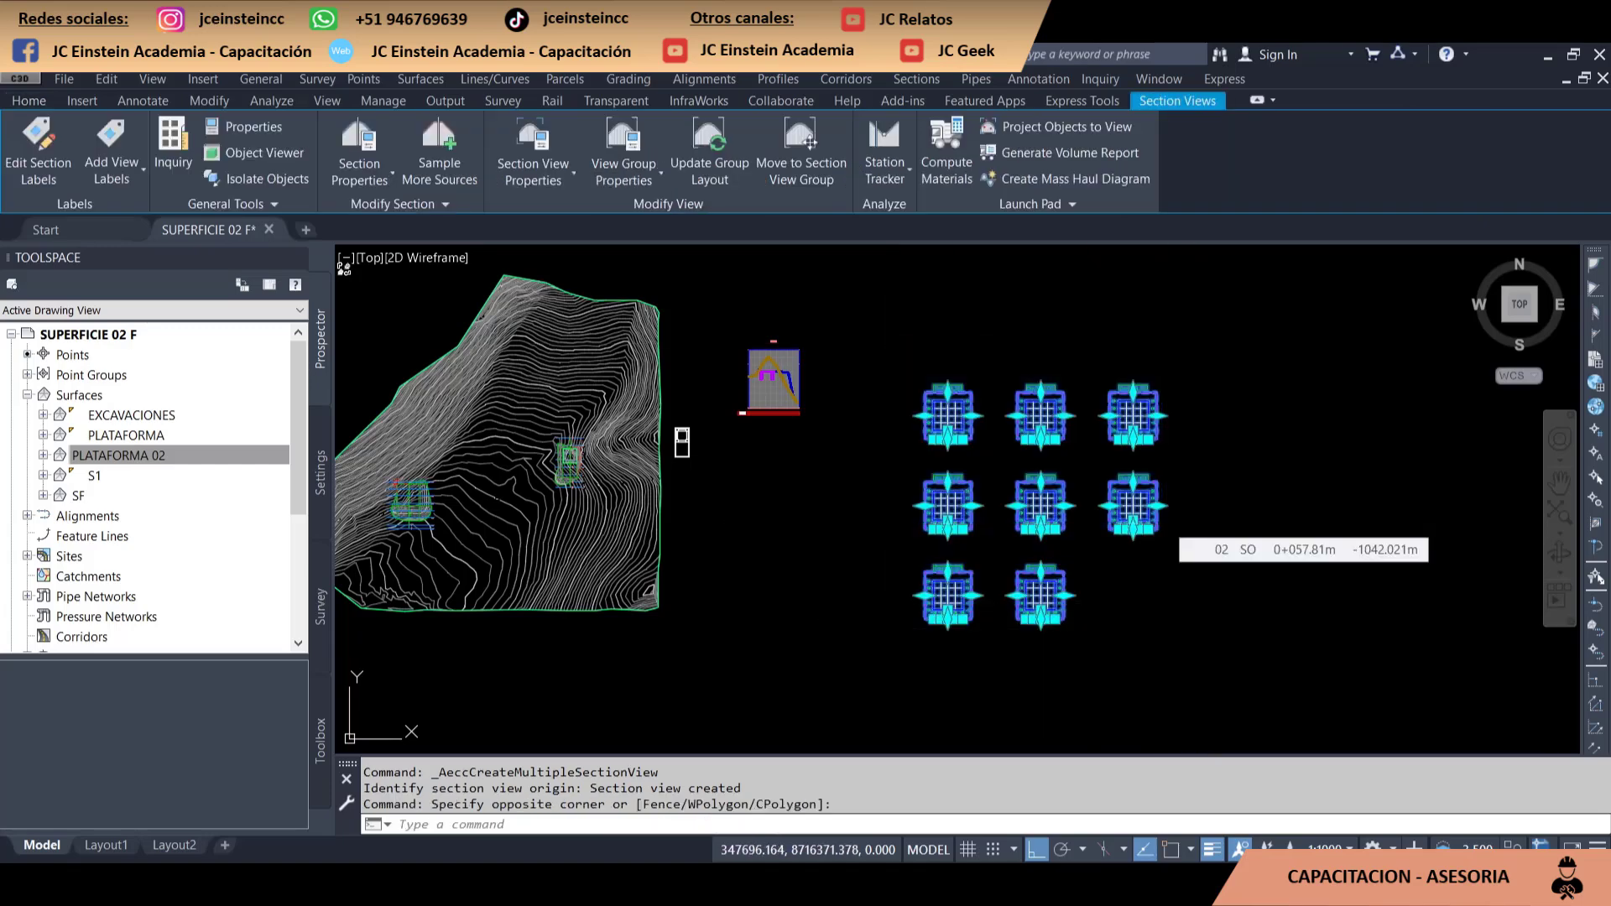
{"action": "key", "text": "Delete"}
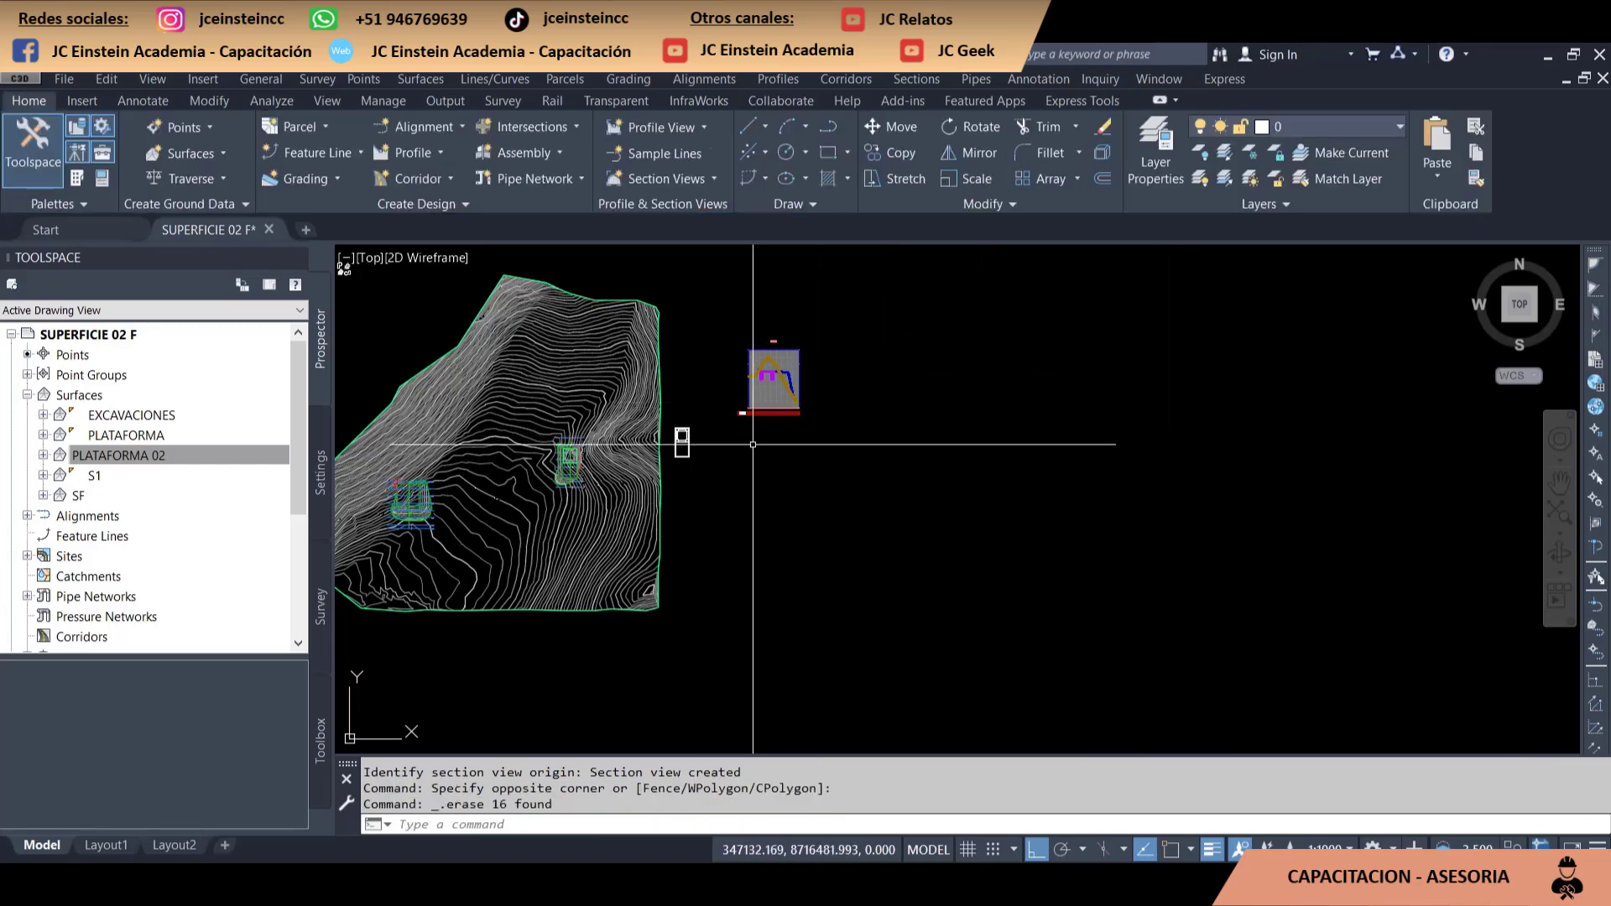
{"action": "left_click", "coordinate": [919, 79]}
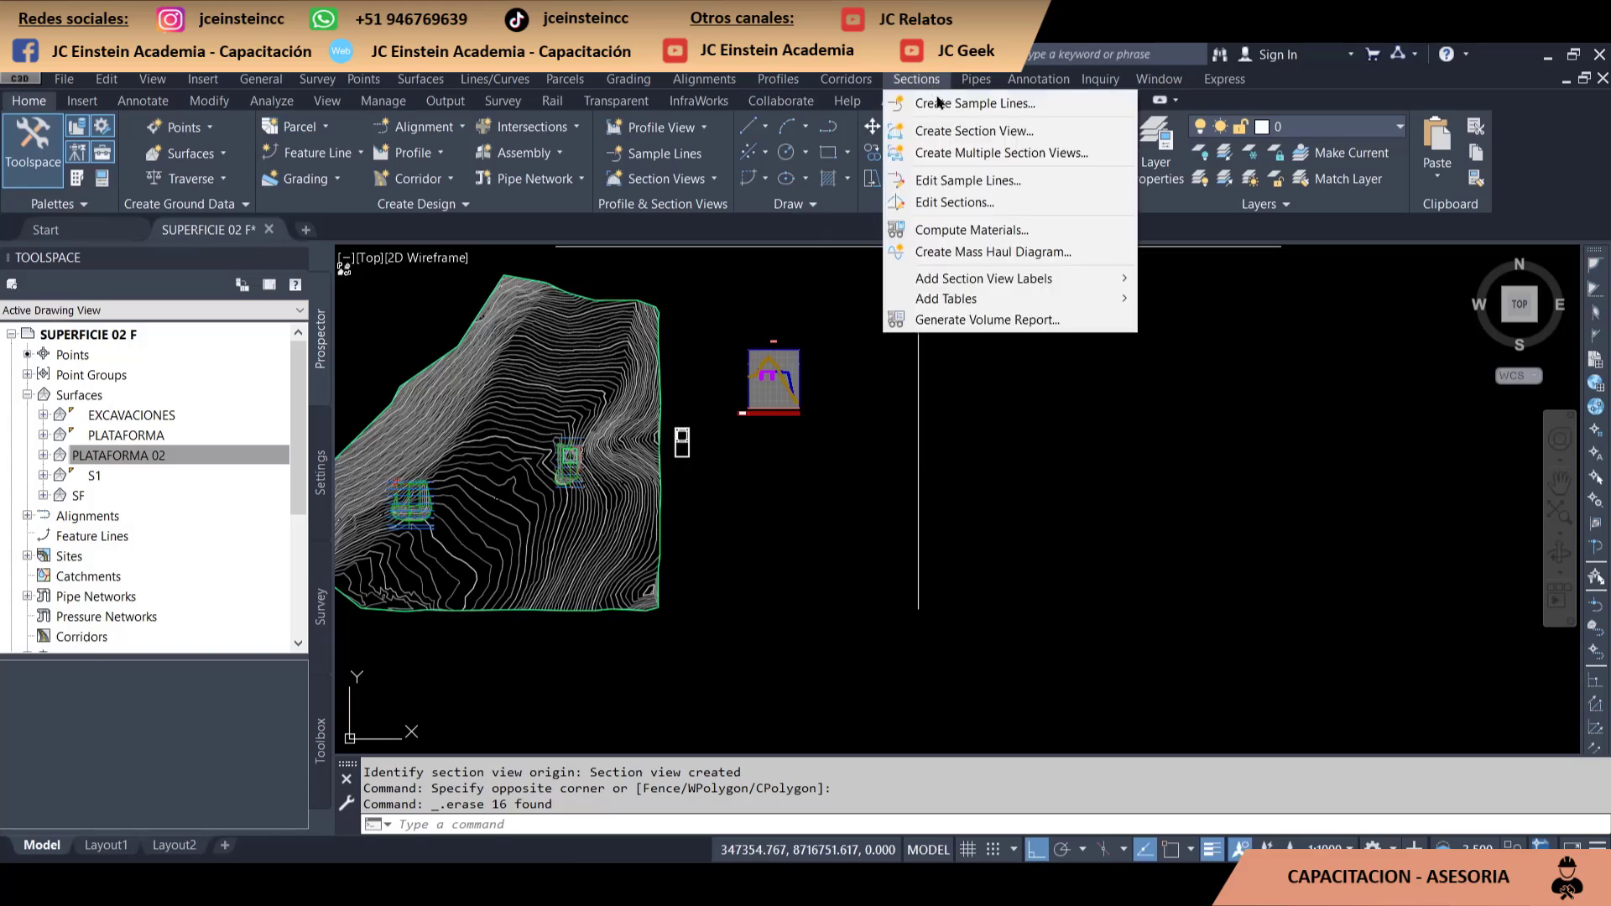
Reopen Compute Materials for group 01 S1-PLAT-EXCA and select the Ground Fill material
{"action": "left_click", "coordinate": [965, 230]}
{"action": "left_click", "coordinate": [390, 375]}
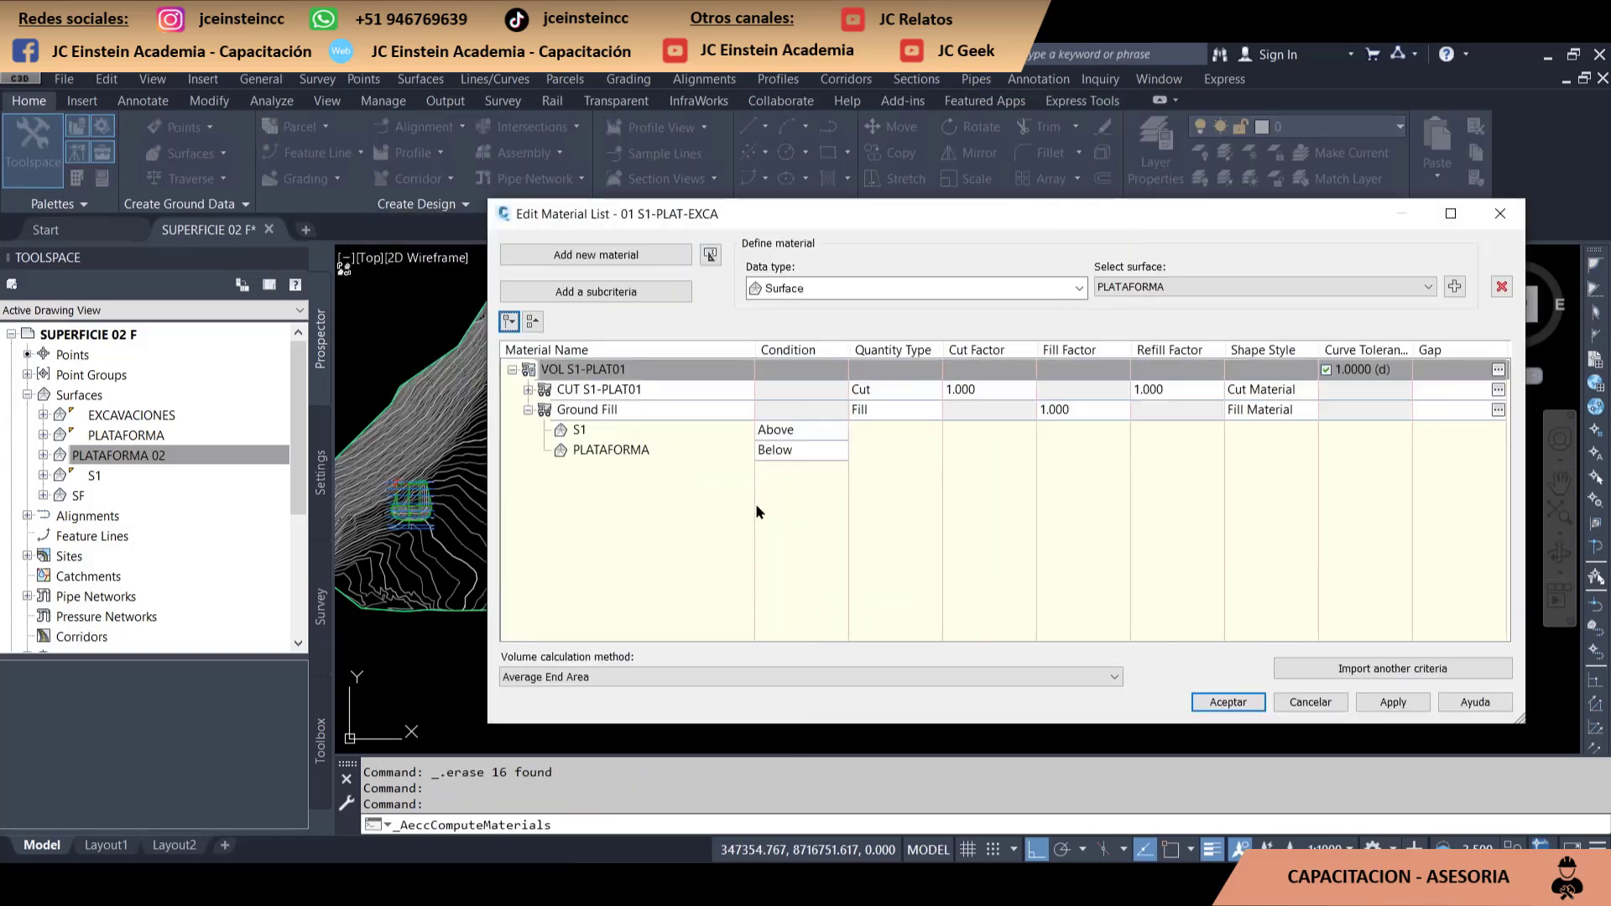
{"action": "left_click", "coordinate": [574, 413]}
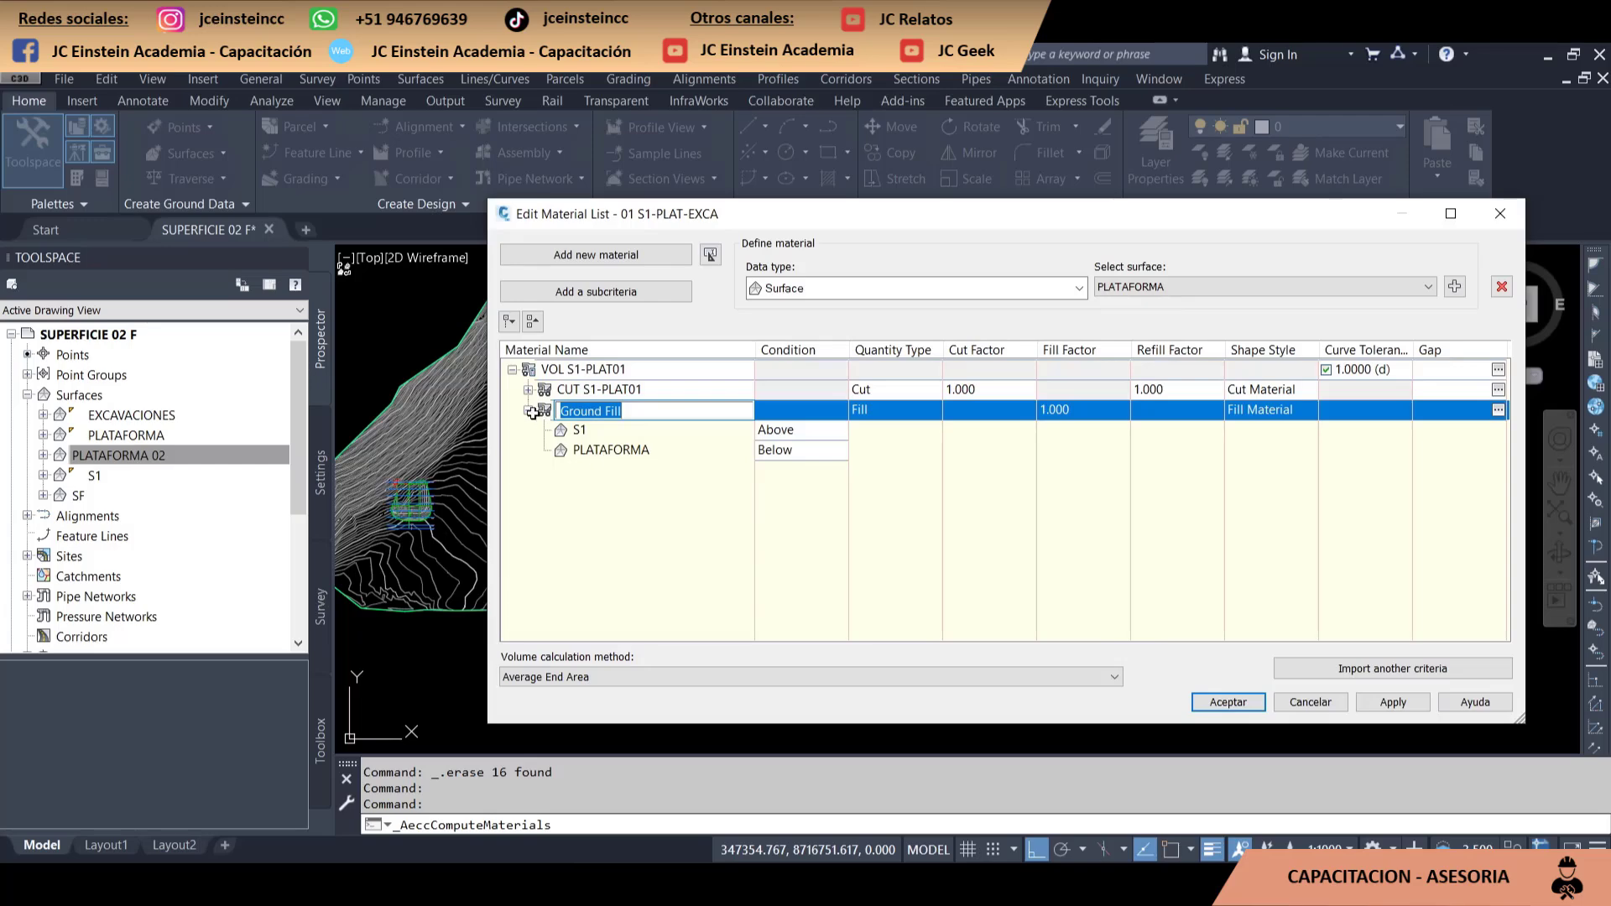
{"action": "key", "text": "Return"}
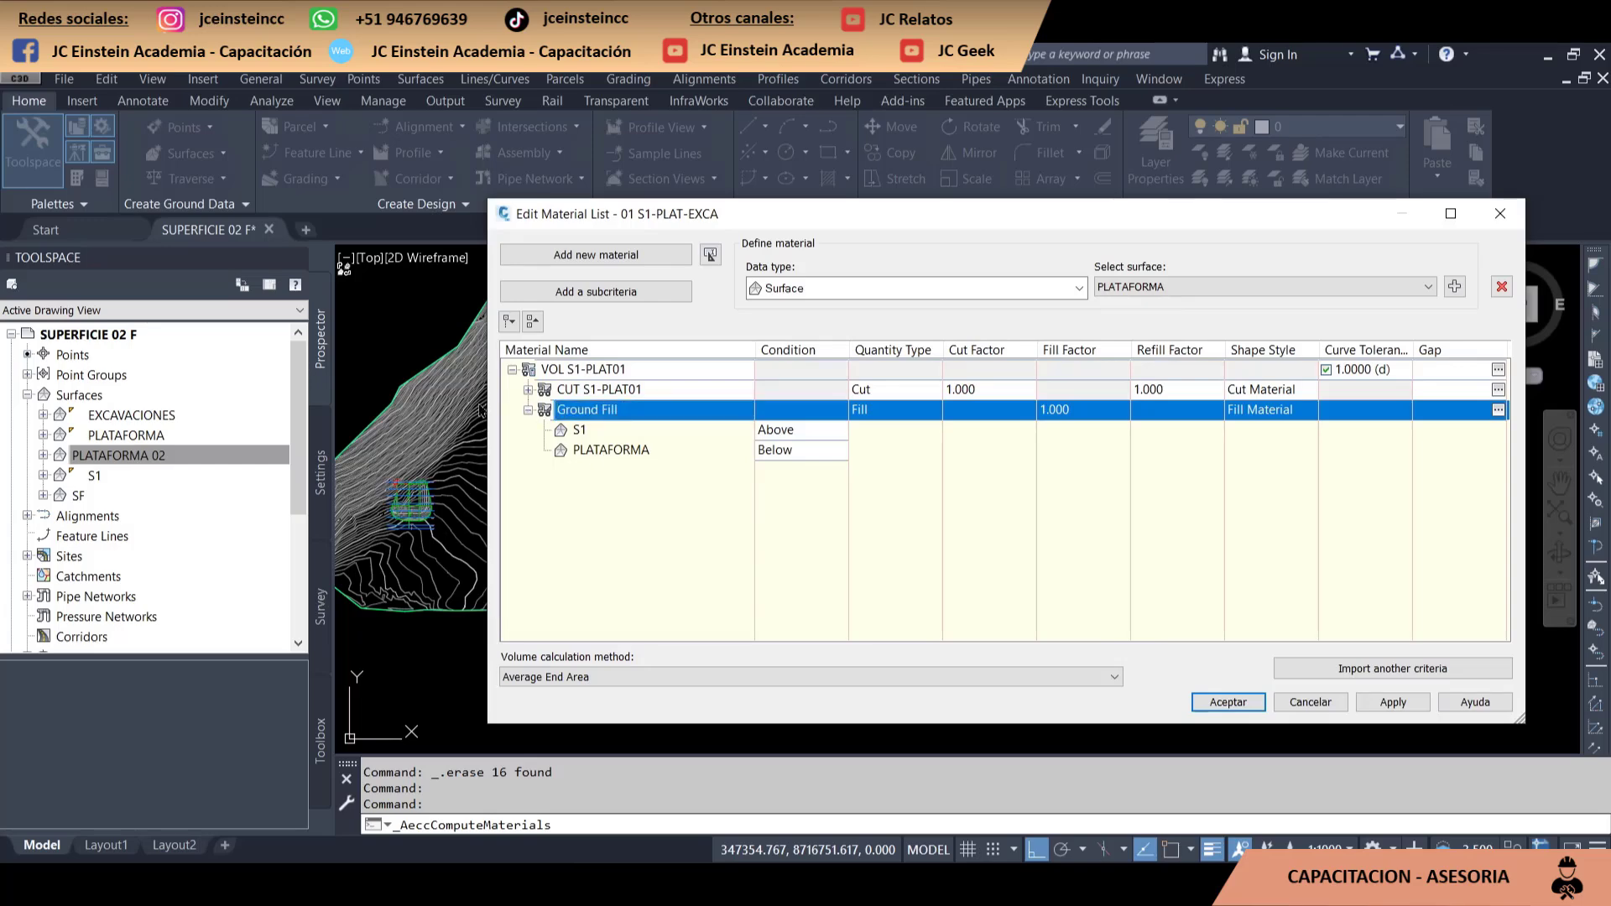
Rename Ground Fill to FILL S1-PLAT01, check the CUT criteria, and accept the list
{"action": "left_click", "coordinate": [625, 411]}
{"action": "type", "text": "FILL S1-PLAT01"}
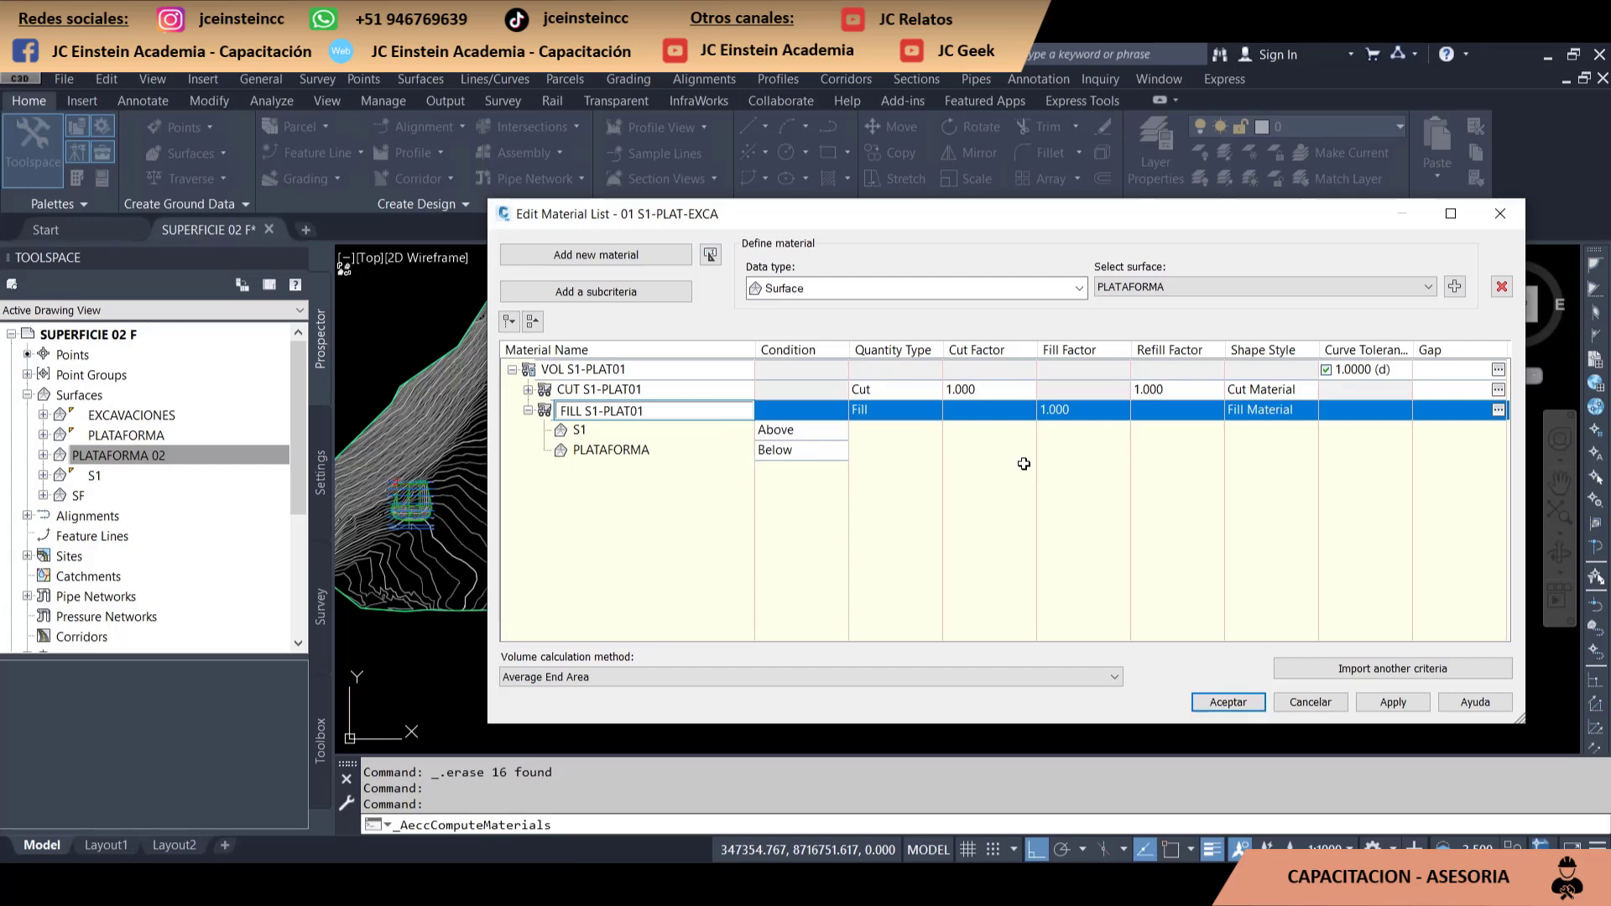
{"action": "key", "text": "Return"}
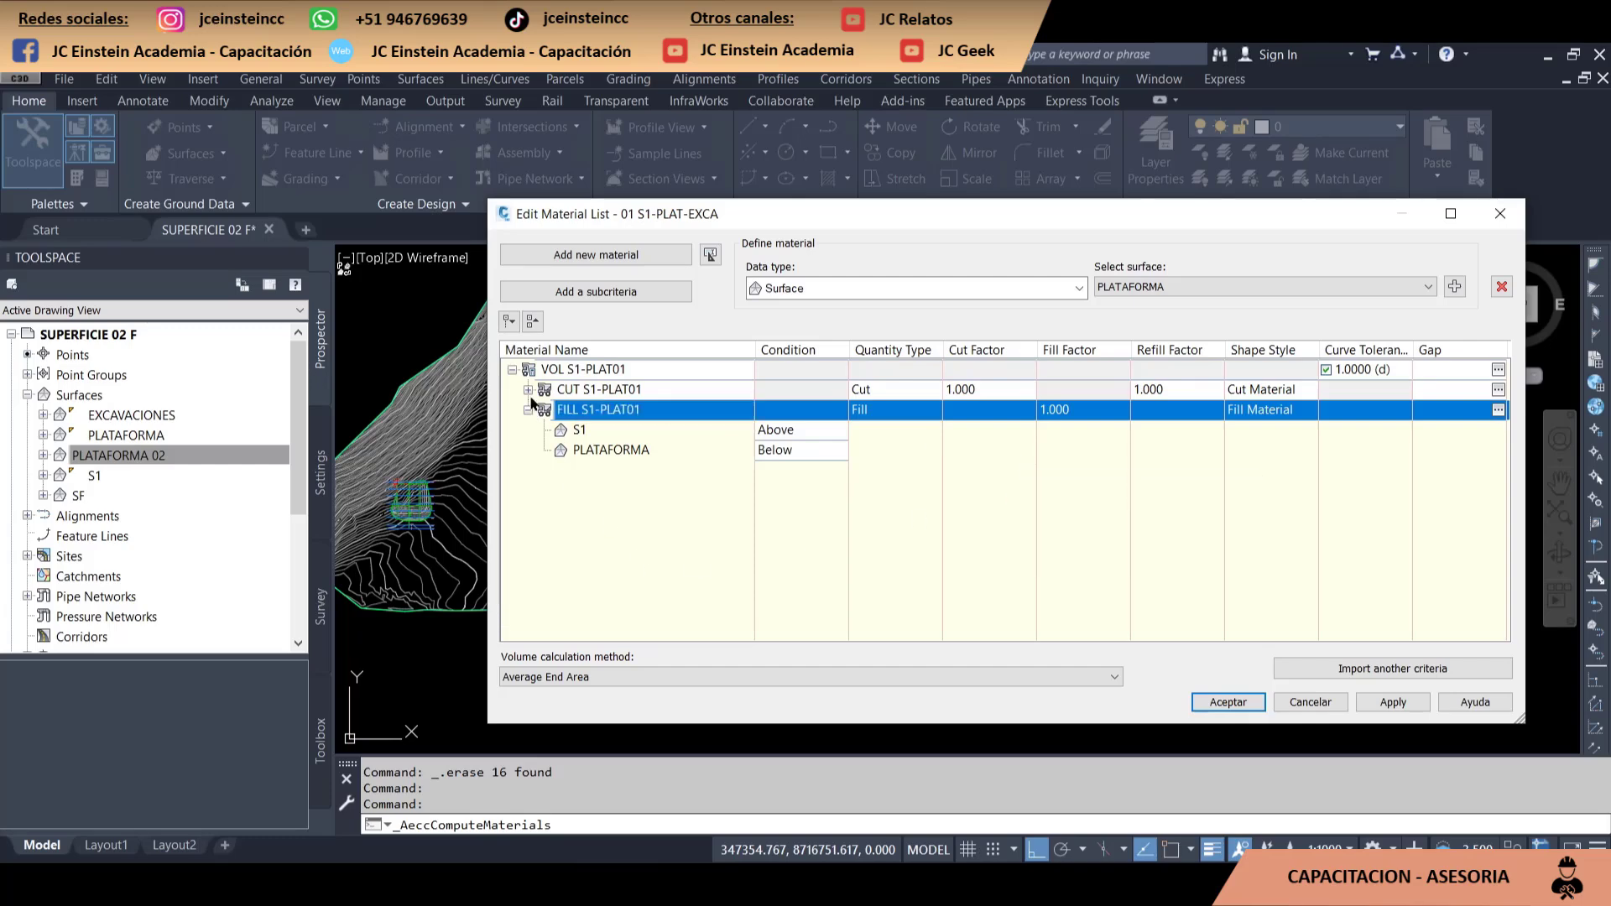
{"action": "left_click", "coordinate": [528, 389]}
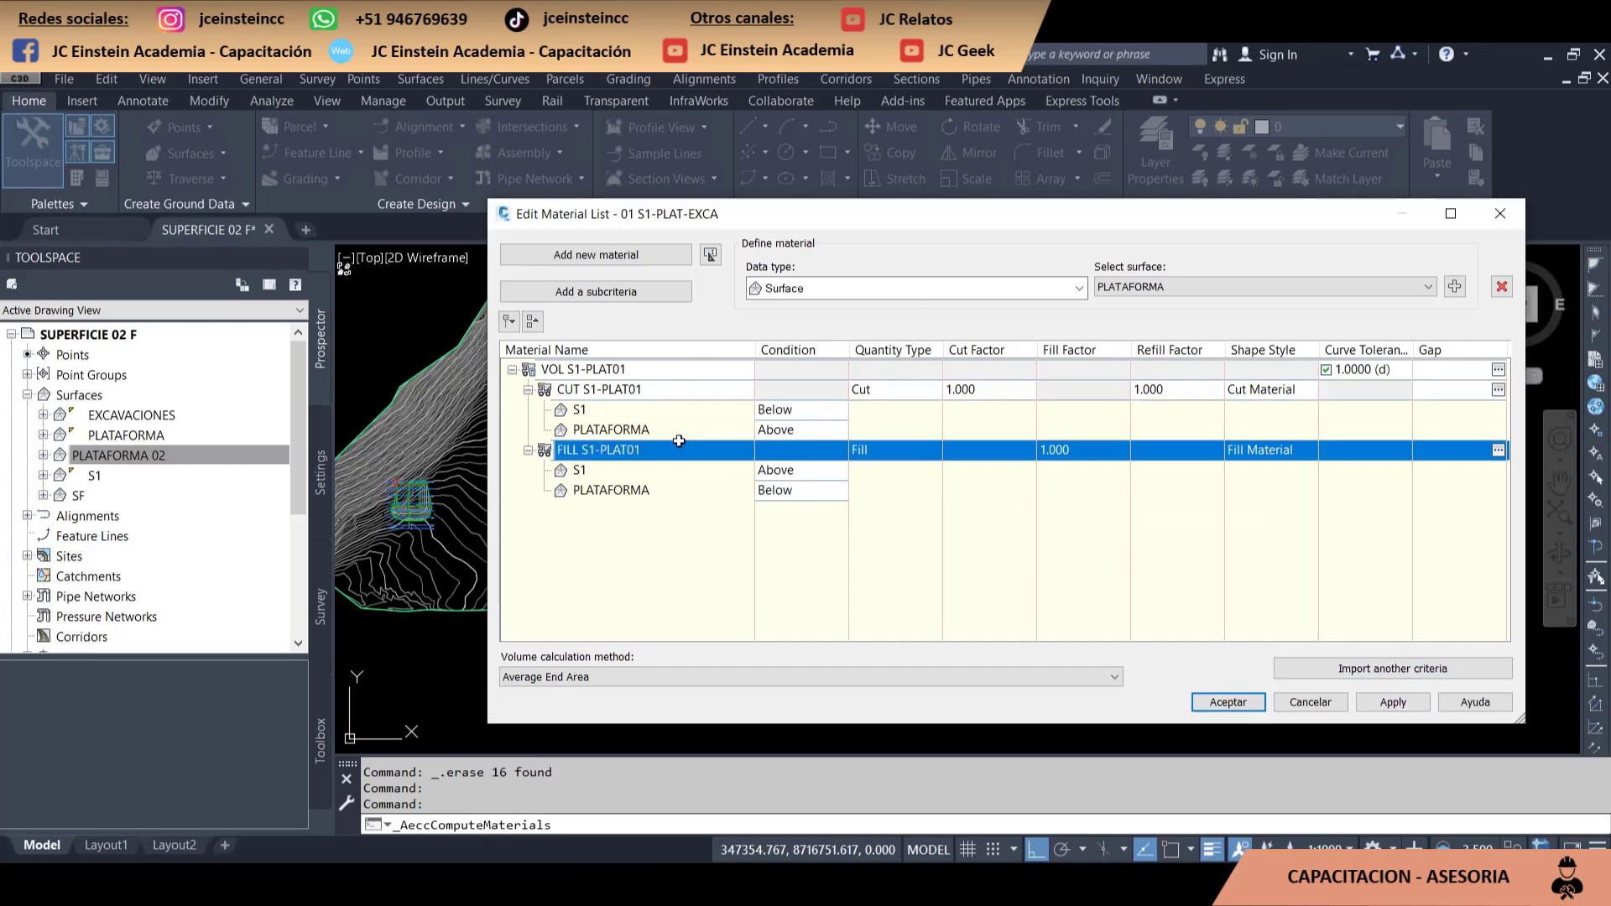
{"action": "left_click", "coordinate": [1171, 287]}
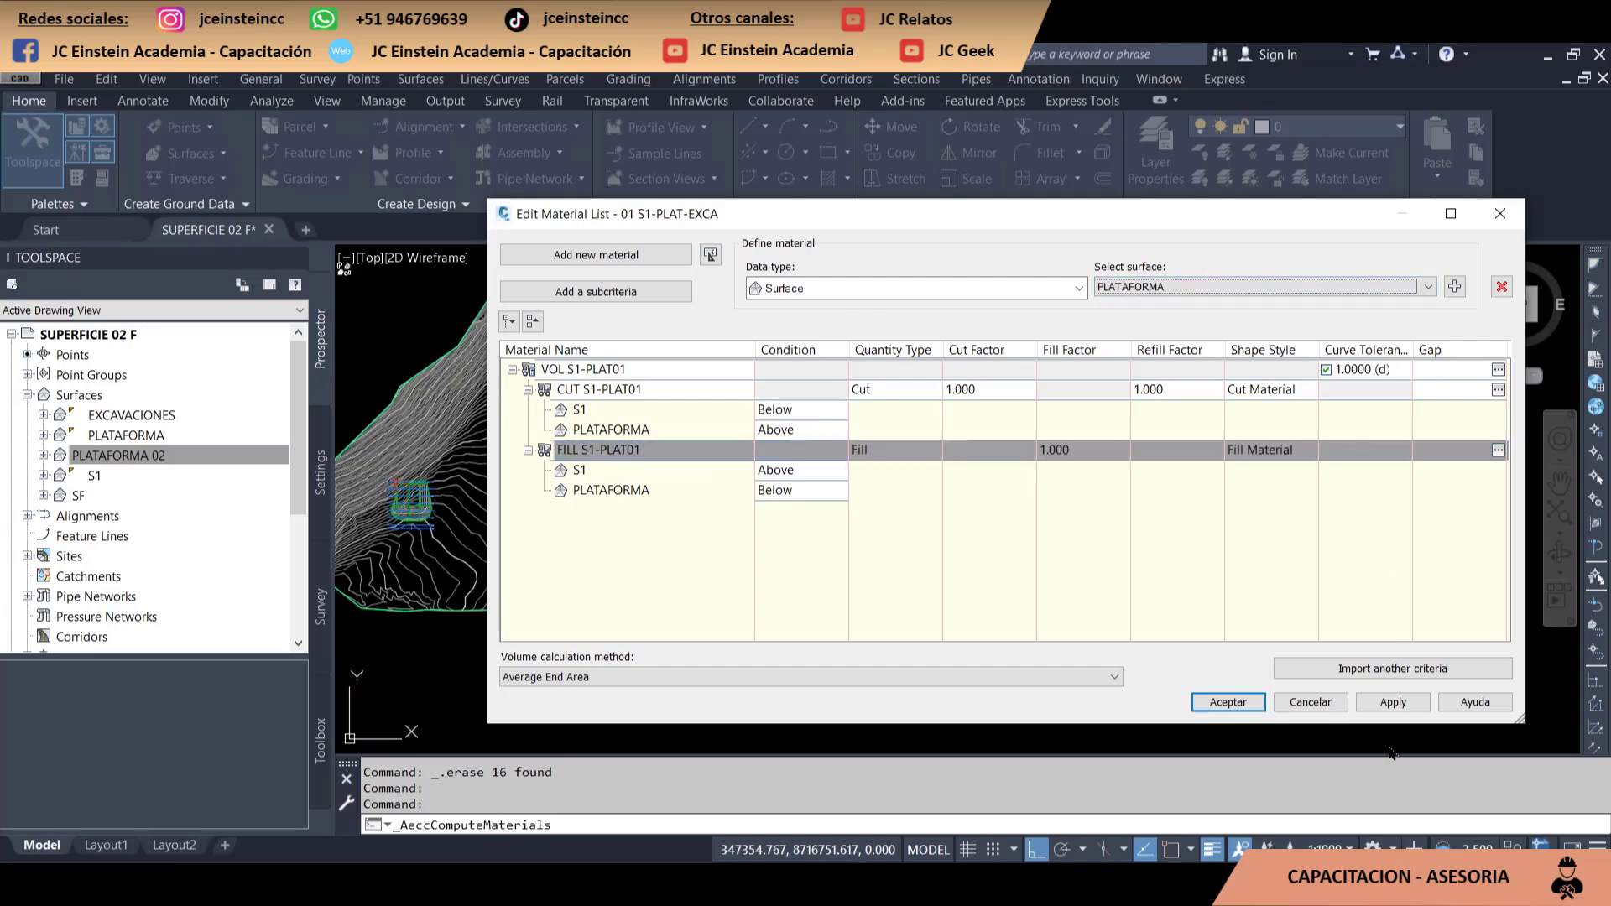
{"action": "left_click", "coordinate": [1227, 703]}
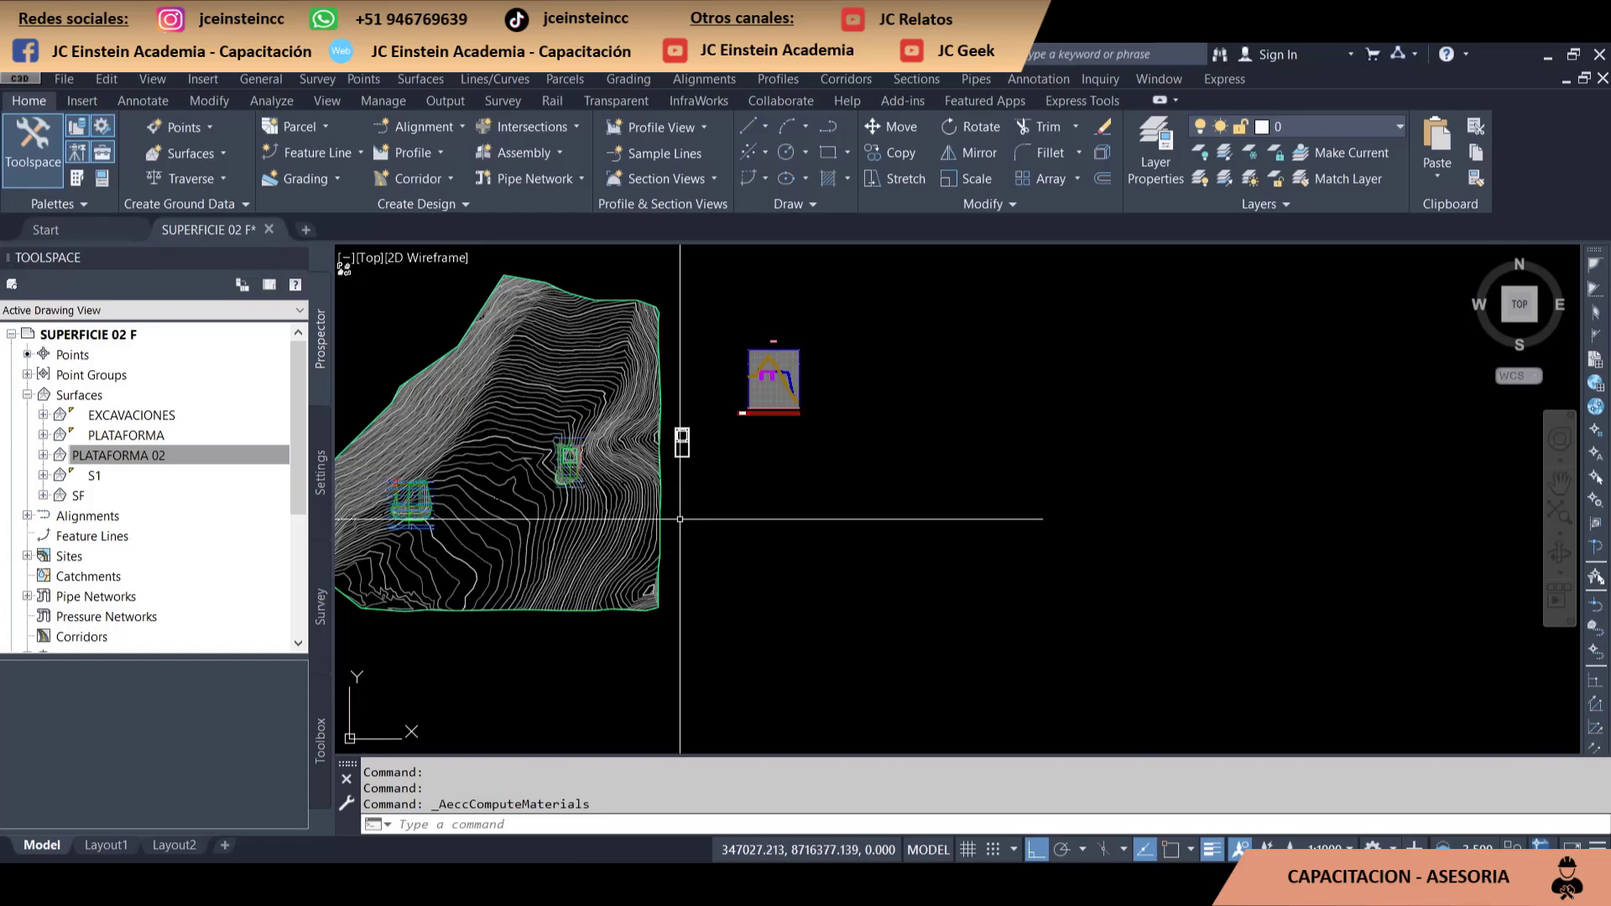
Zoom in on the platform's sample lines
{"action": "scroll", "coordinate": [713, 445], "scroll_direction": "up", "scroll_amount": 6}
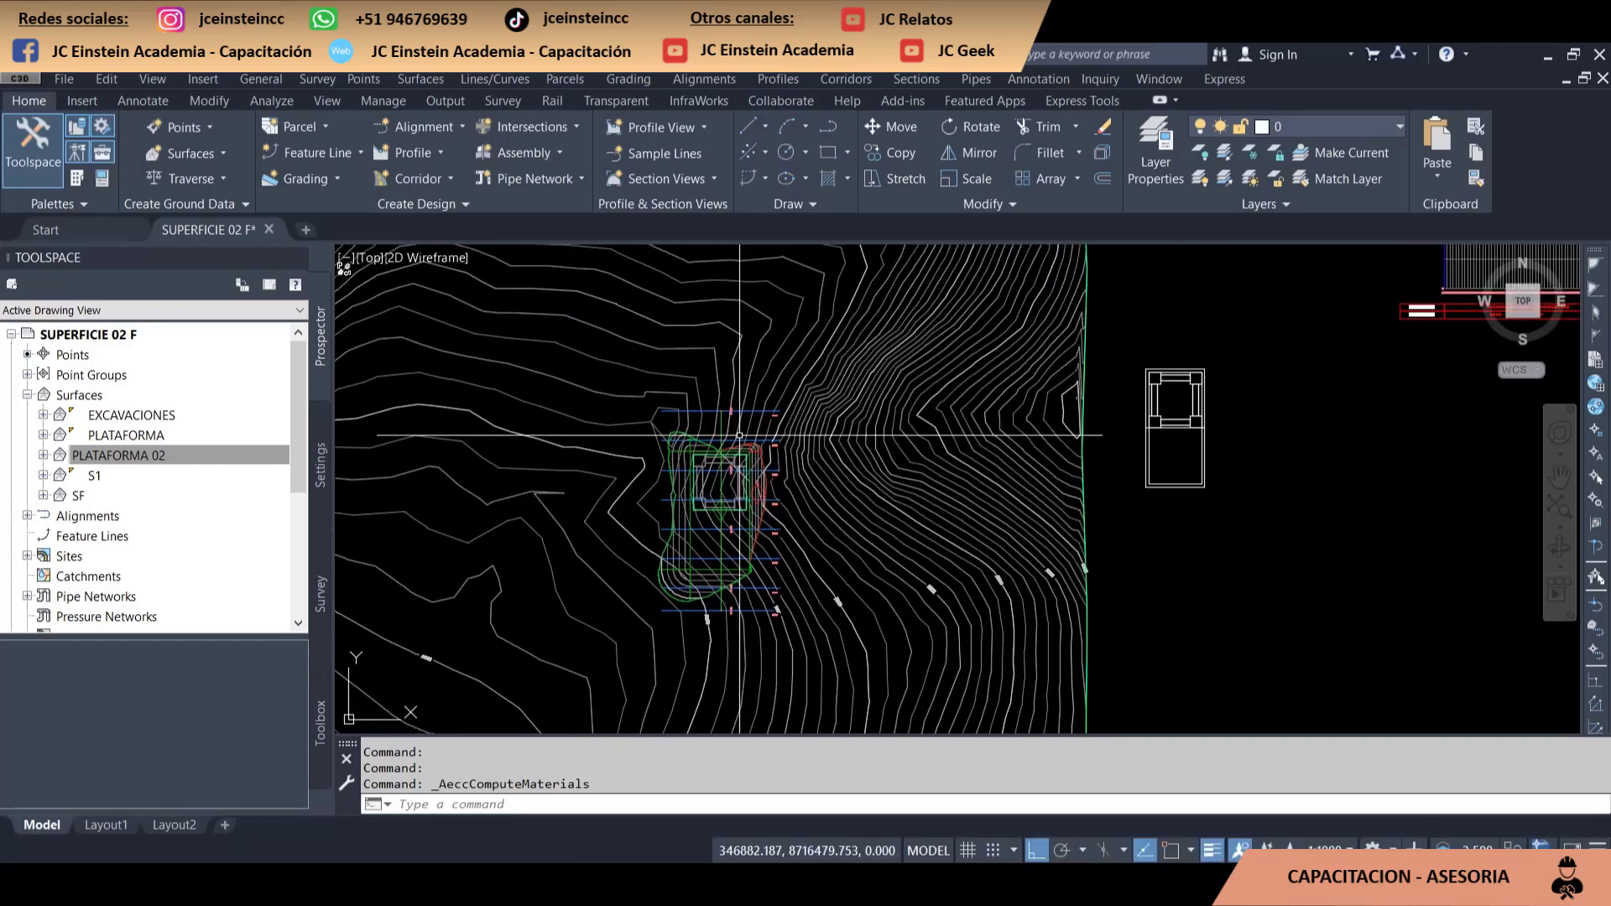
{"action": "scroll", "coordinate": [739, 435], "scroll_direction": "up", "scroll_amount": 2}
{"action": "scroll", "coordinate": [739, 436], "scroll_direction": "down", "scroll_amount": 5}
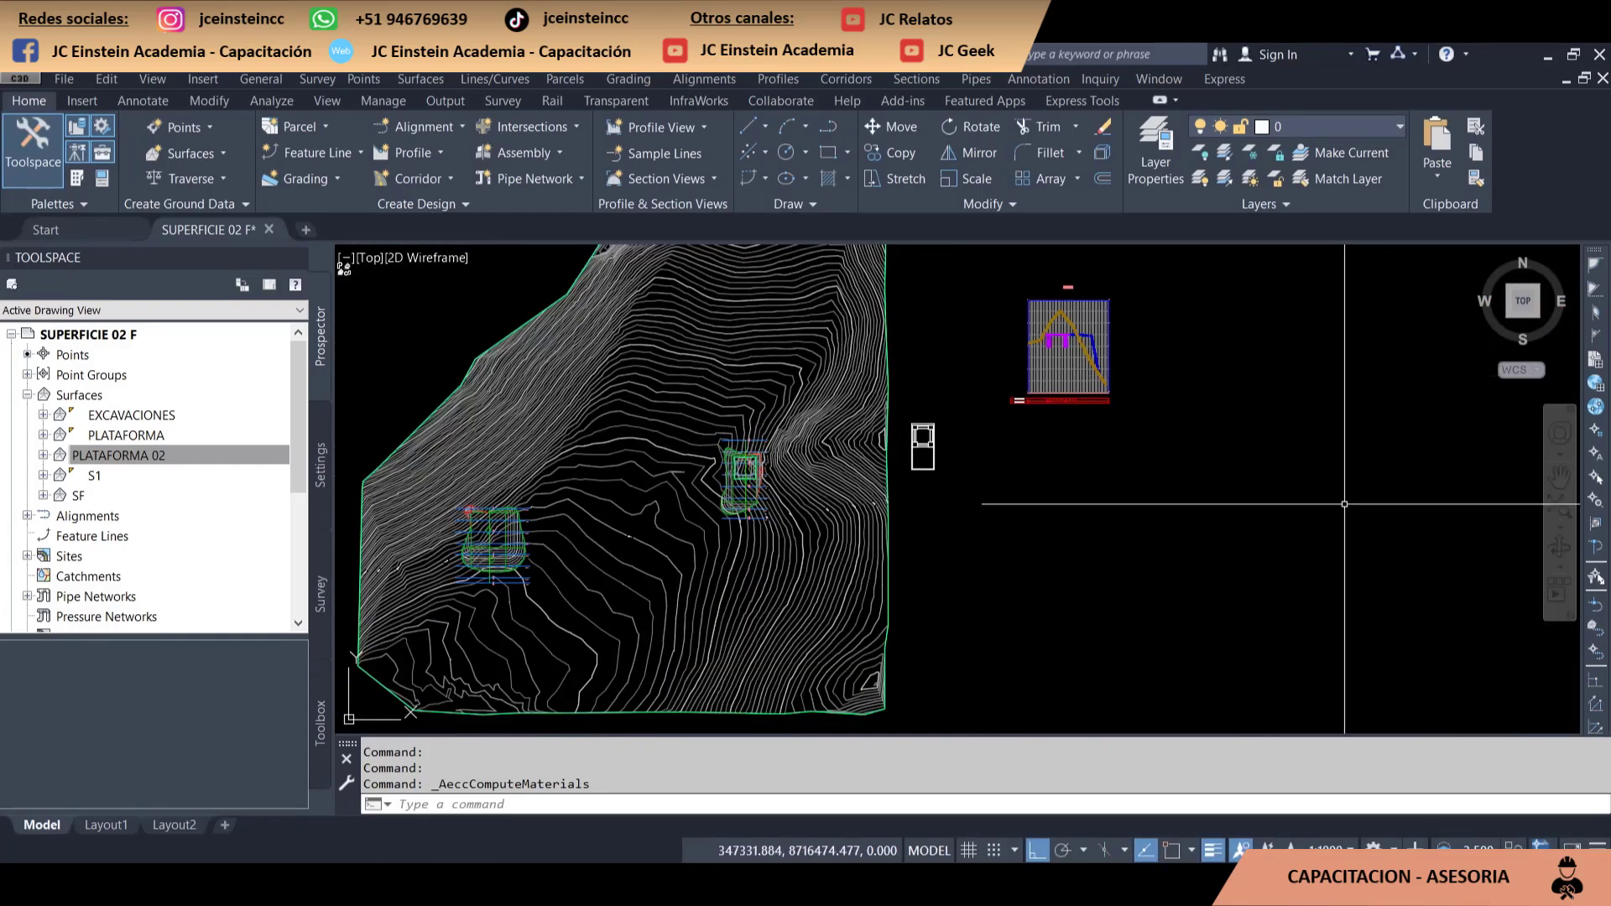
{"action": "scroll", "coordinate": [719, 432], "scroll_direction": "up", "scroll_amount": 1}
{"action": "scroll", "coordinate": [714, 438], "scroll_direction": "up", "scroll_amount": 1}
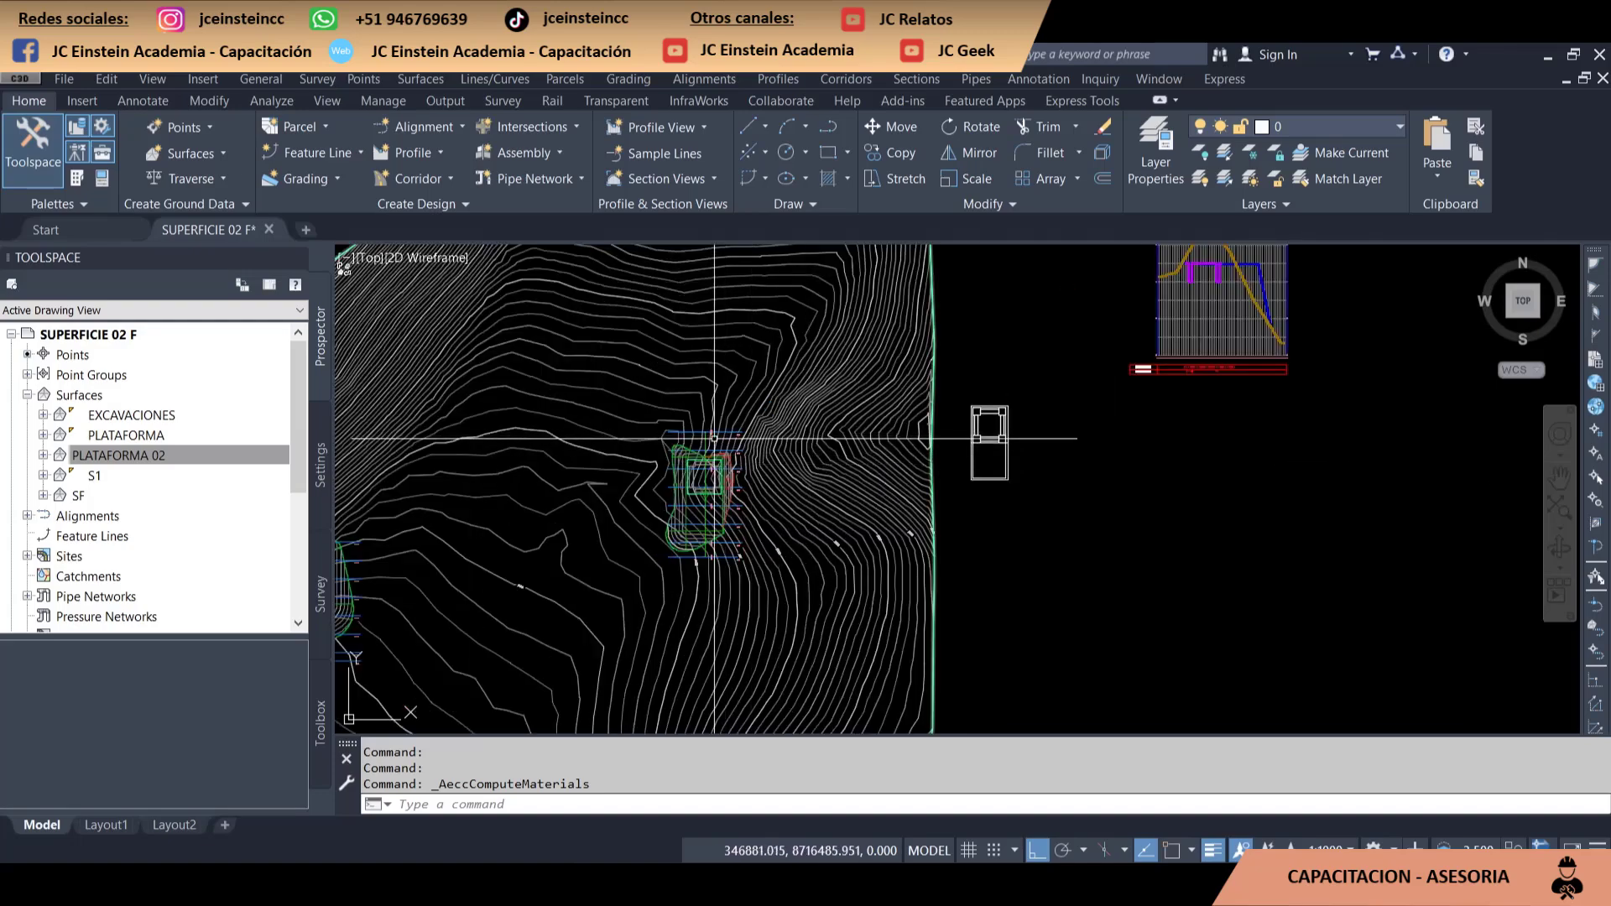
{"action": "scroll", "coordinate": [730, 395], "scroll_direction": "up", "scroll_amount": 2}
{"action": "scroll", "coordinate": [745, 348], "scroll_direction": "up", "scroll_amount": 2}
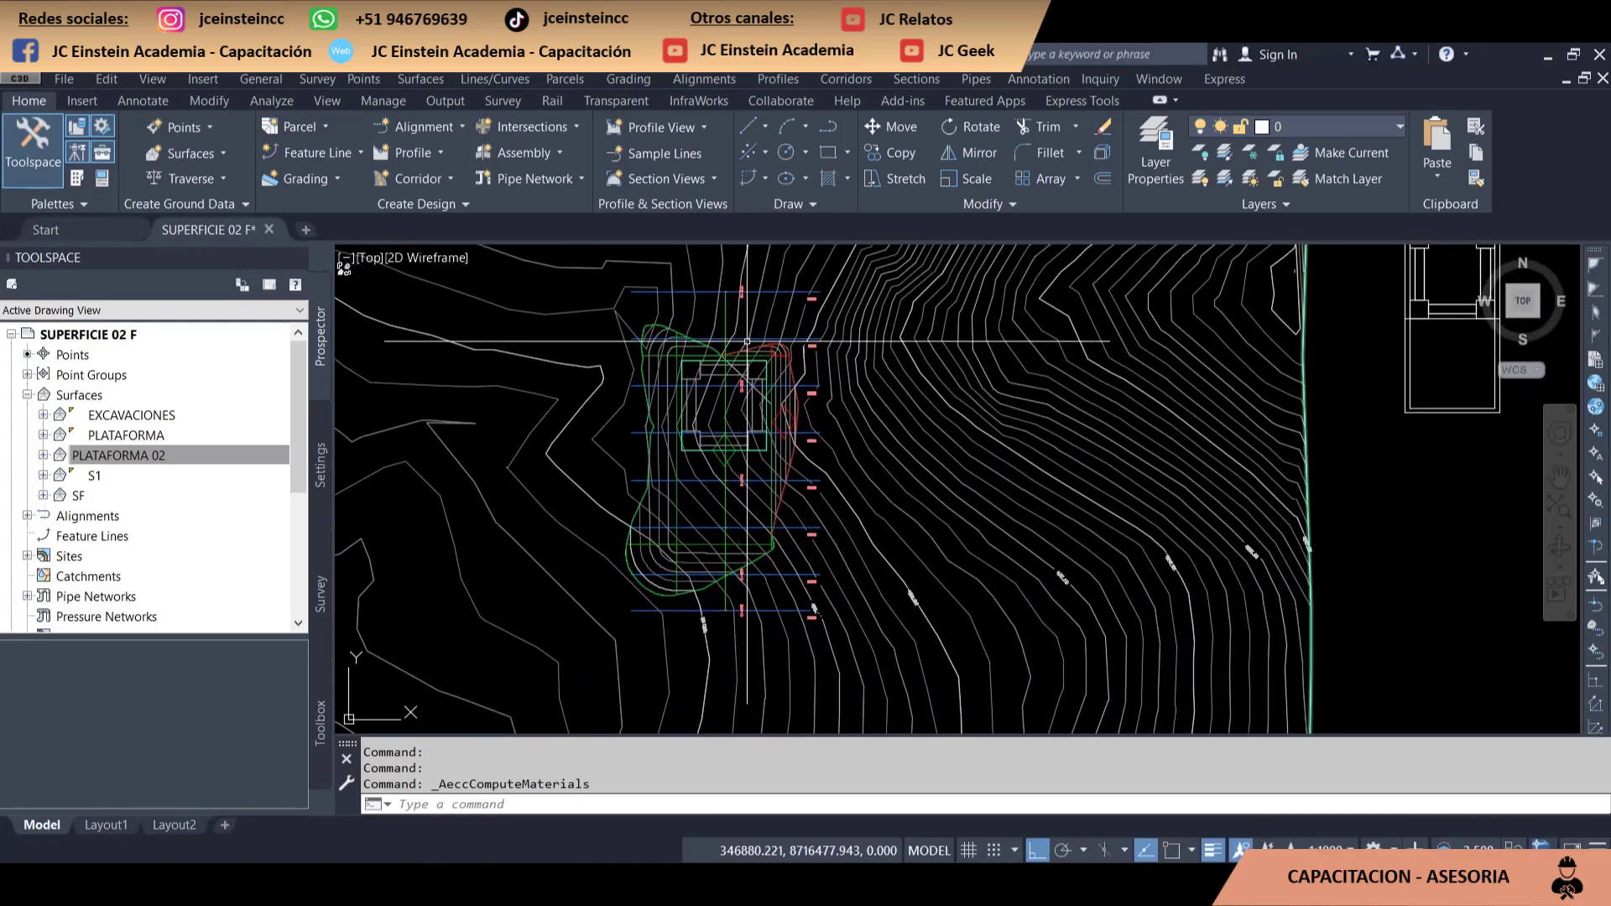
{"action": "left_click", "coordinate": [923, 79]}
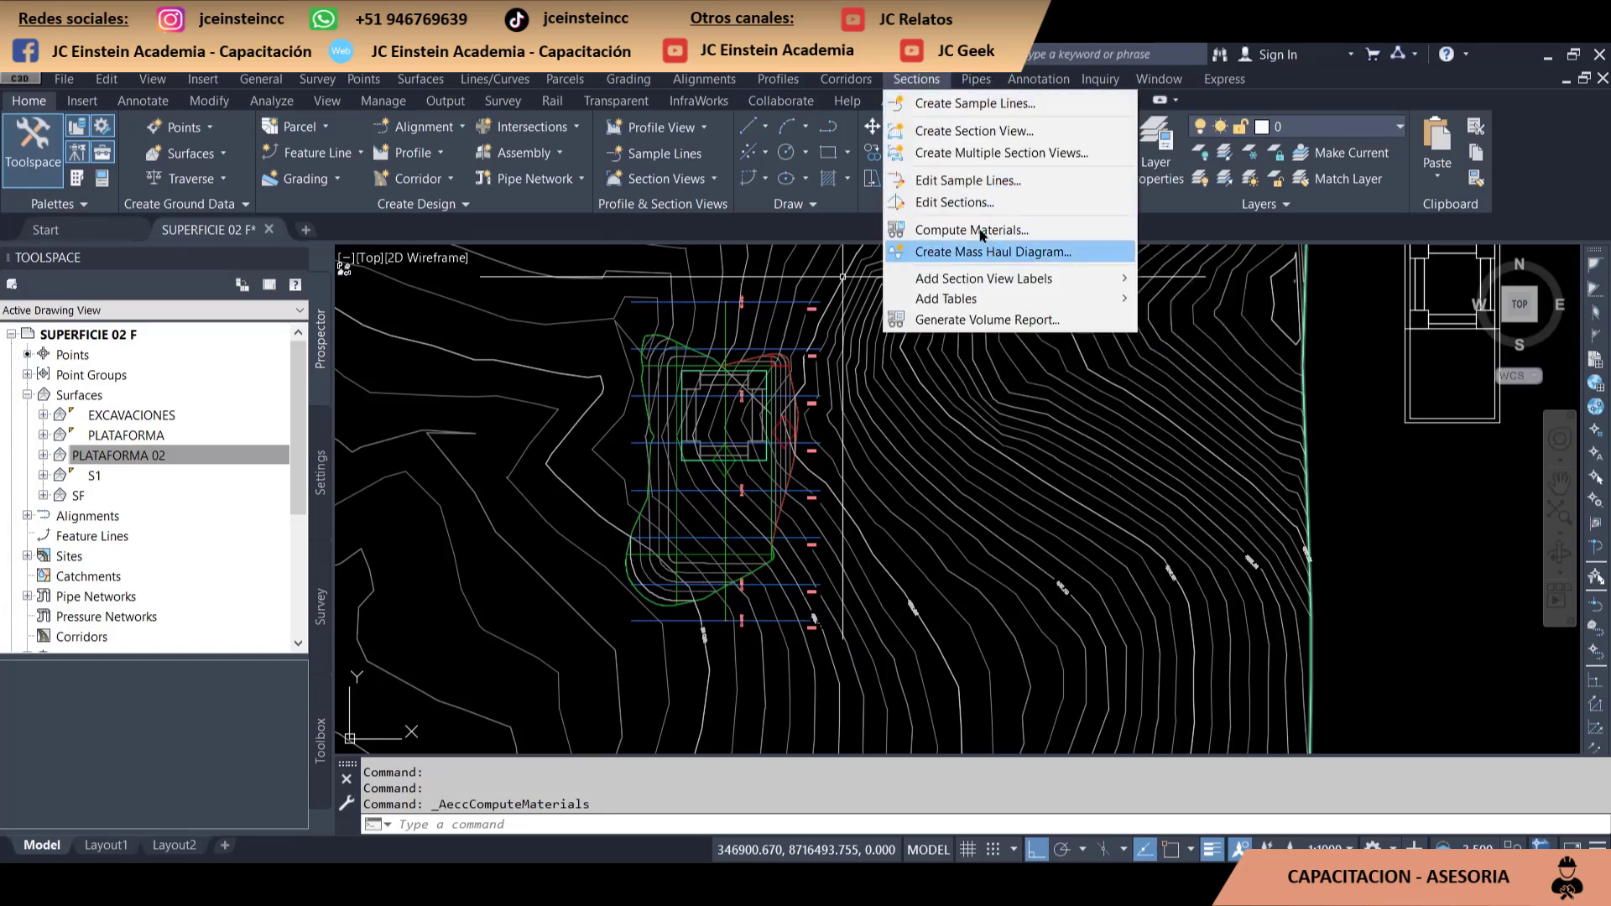
Edit a platform sample line and check group defaults sample S1, PLATAFORMA and EXCAVACIONES
{"action": "left_click", "coordinate": [986, 183]}
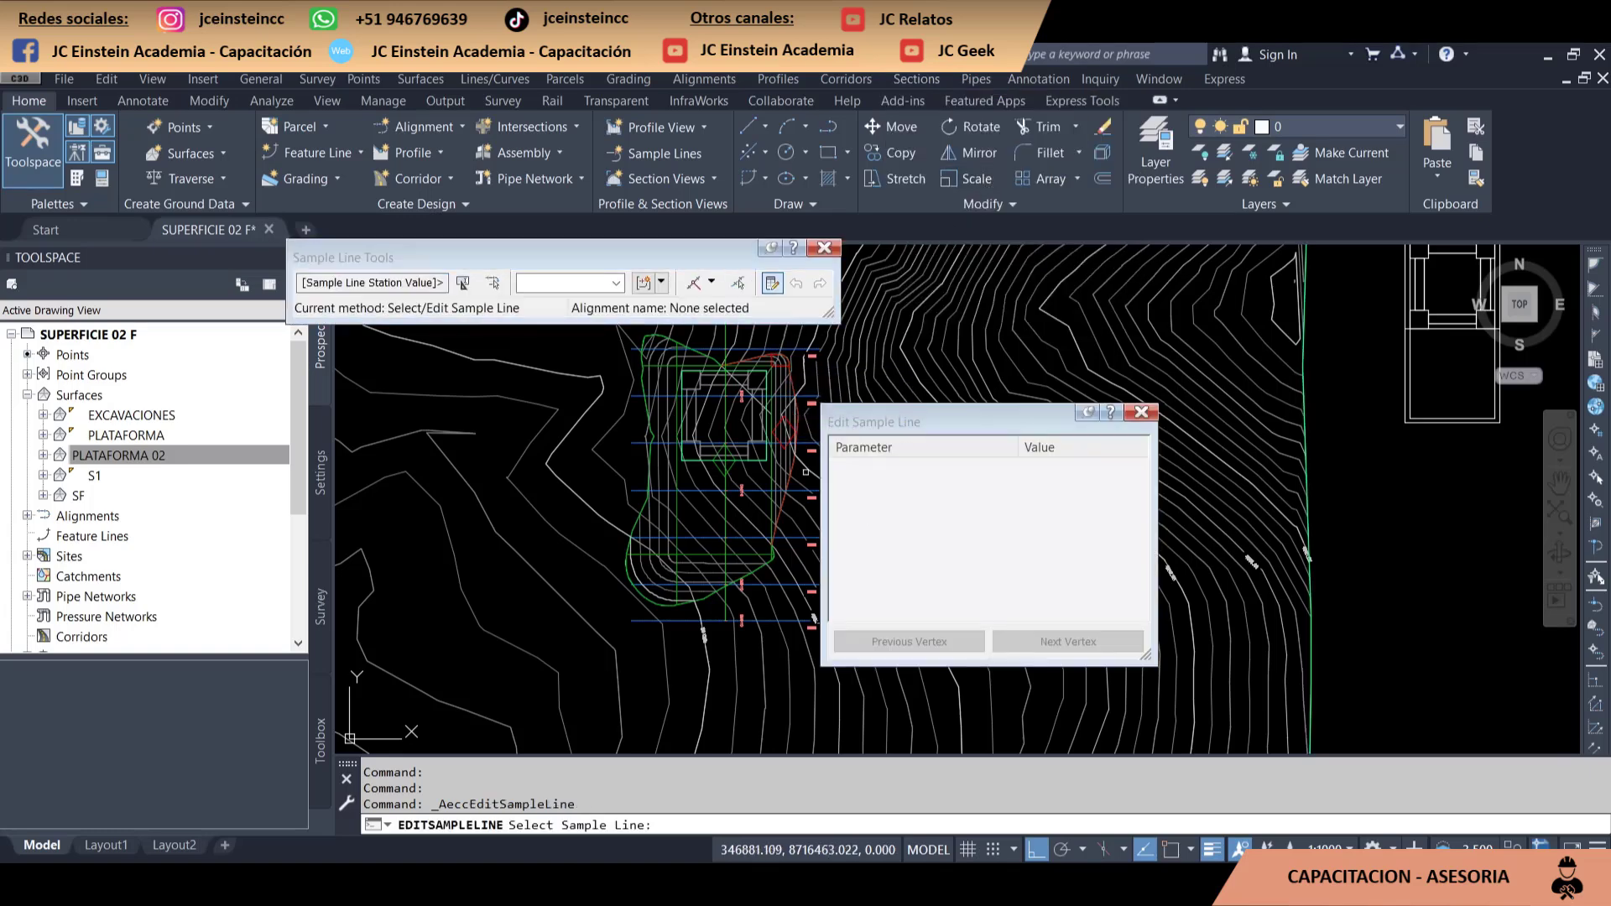
{"action": "scroll", "coordinate": [747, 359], "scroll_direction": "up", "scroll_amount": 2}
{"action": "scroll", "coordinate": [679, 500], "scroll_direction": "up", "scroll_amount": 3}
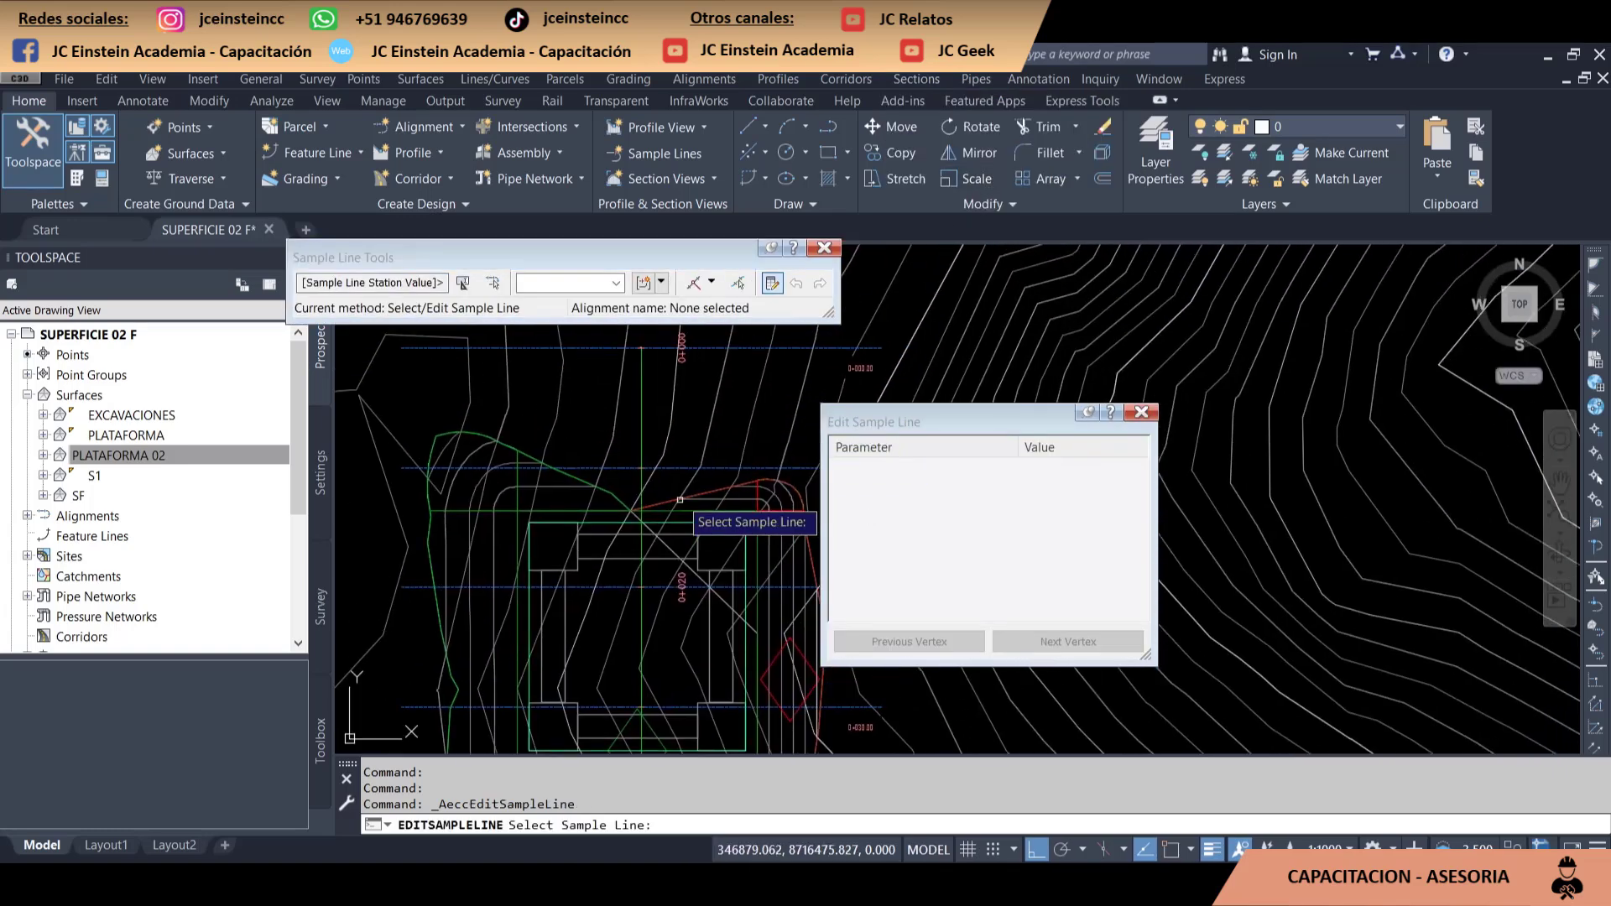
{"action": "left_click", "coordinate": [662, 349]}
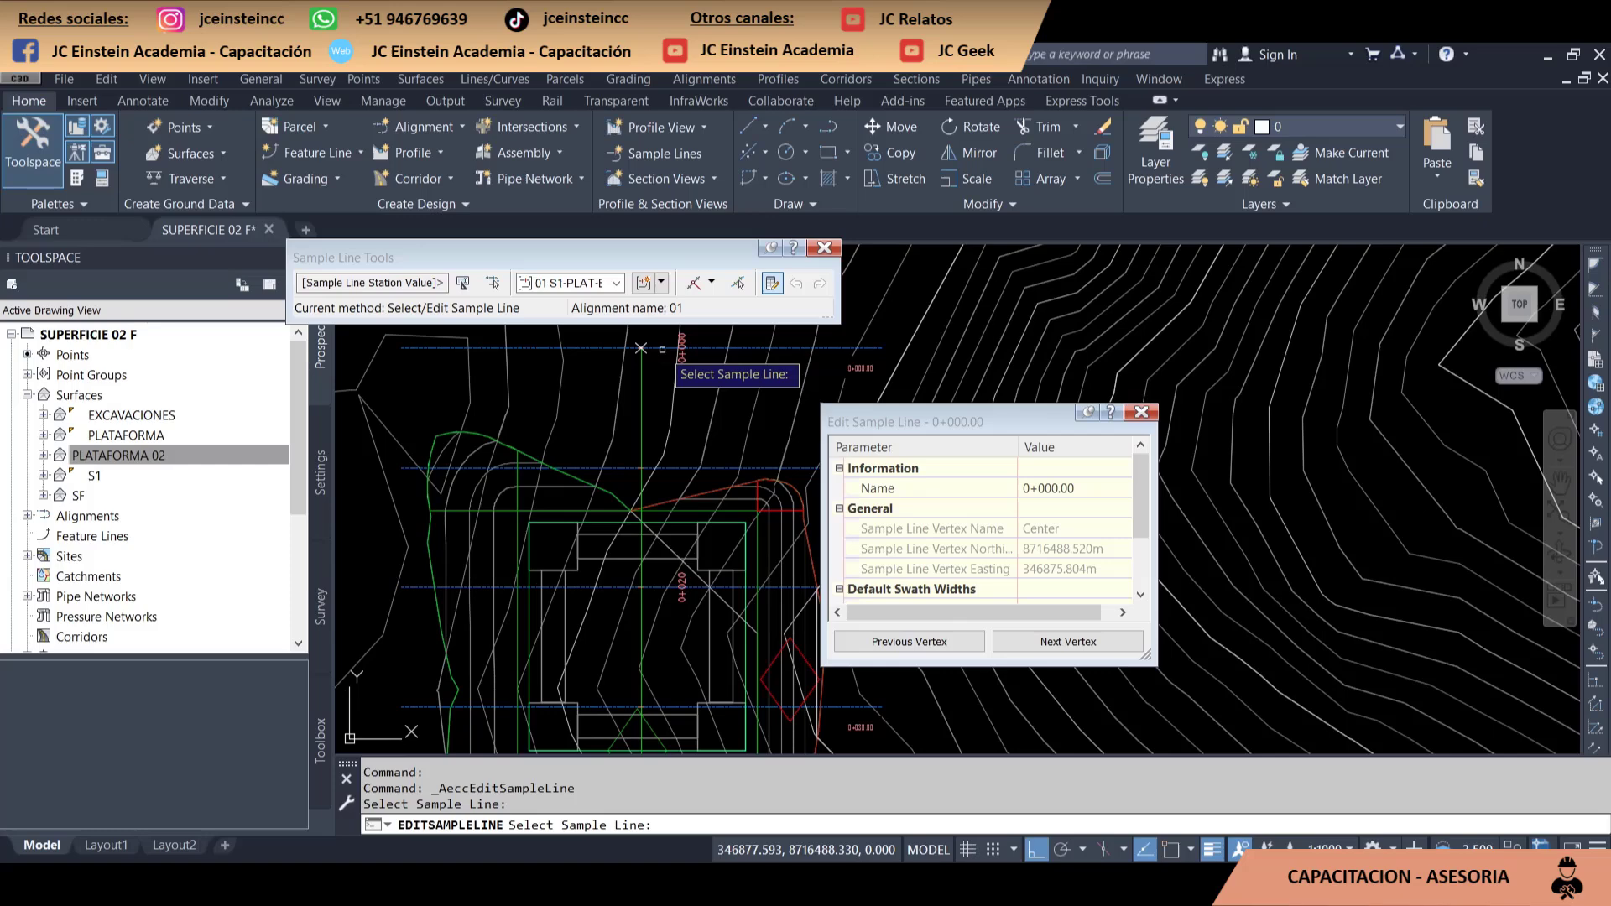
{"action": "left_click", "coordinate": [585, 283]}
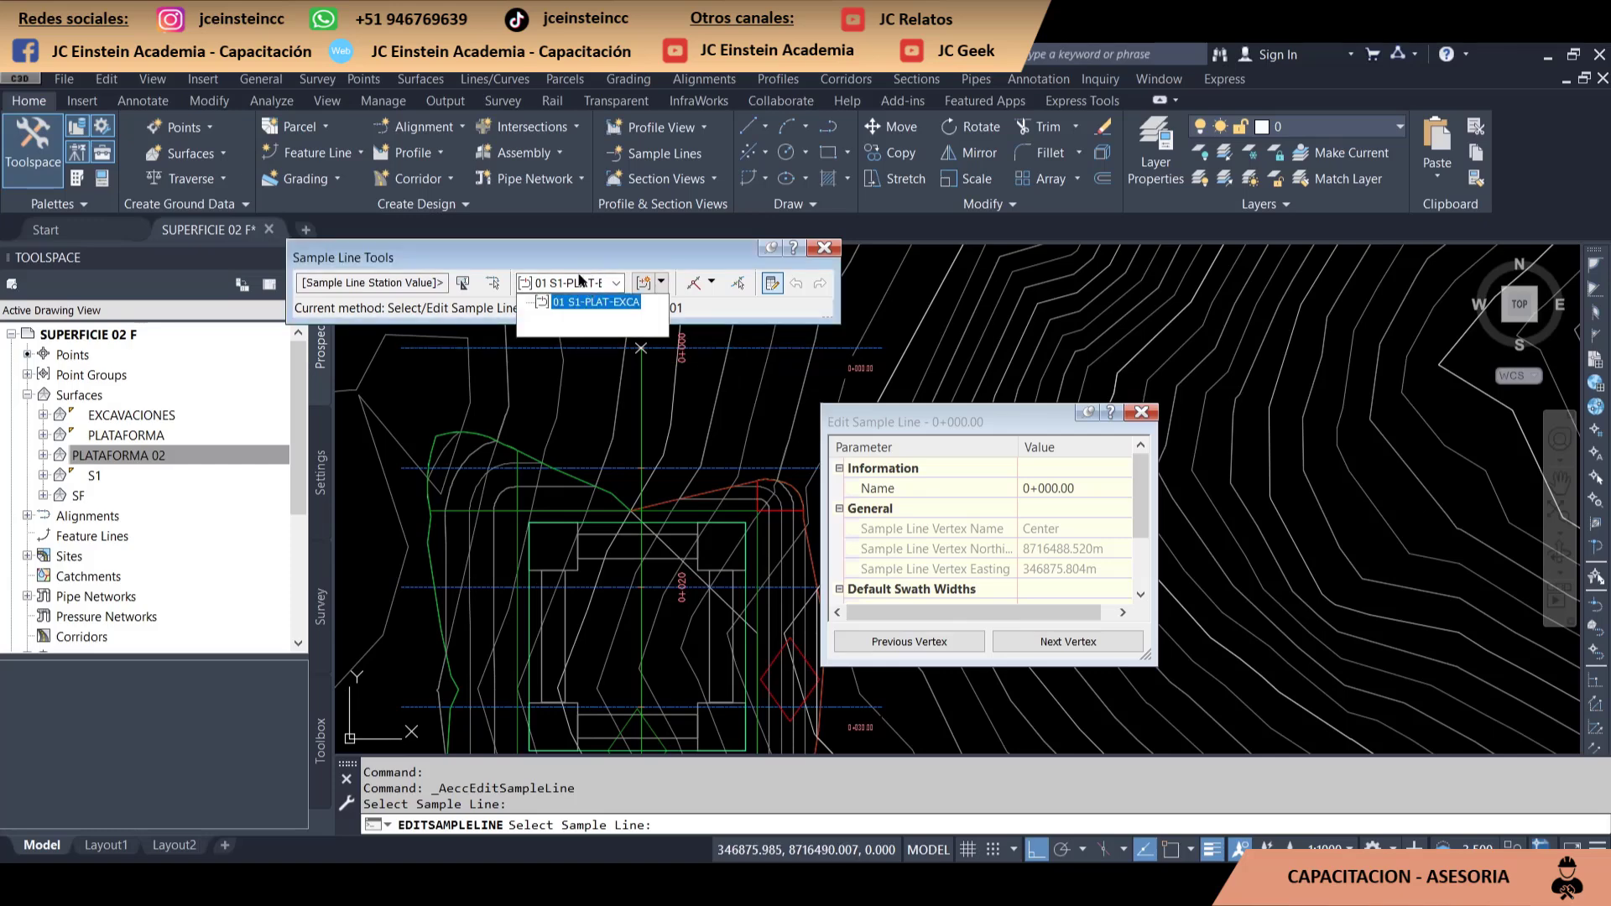
{"action": "left_click", "coordinate": [661, 283]}
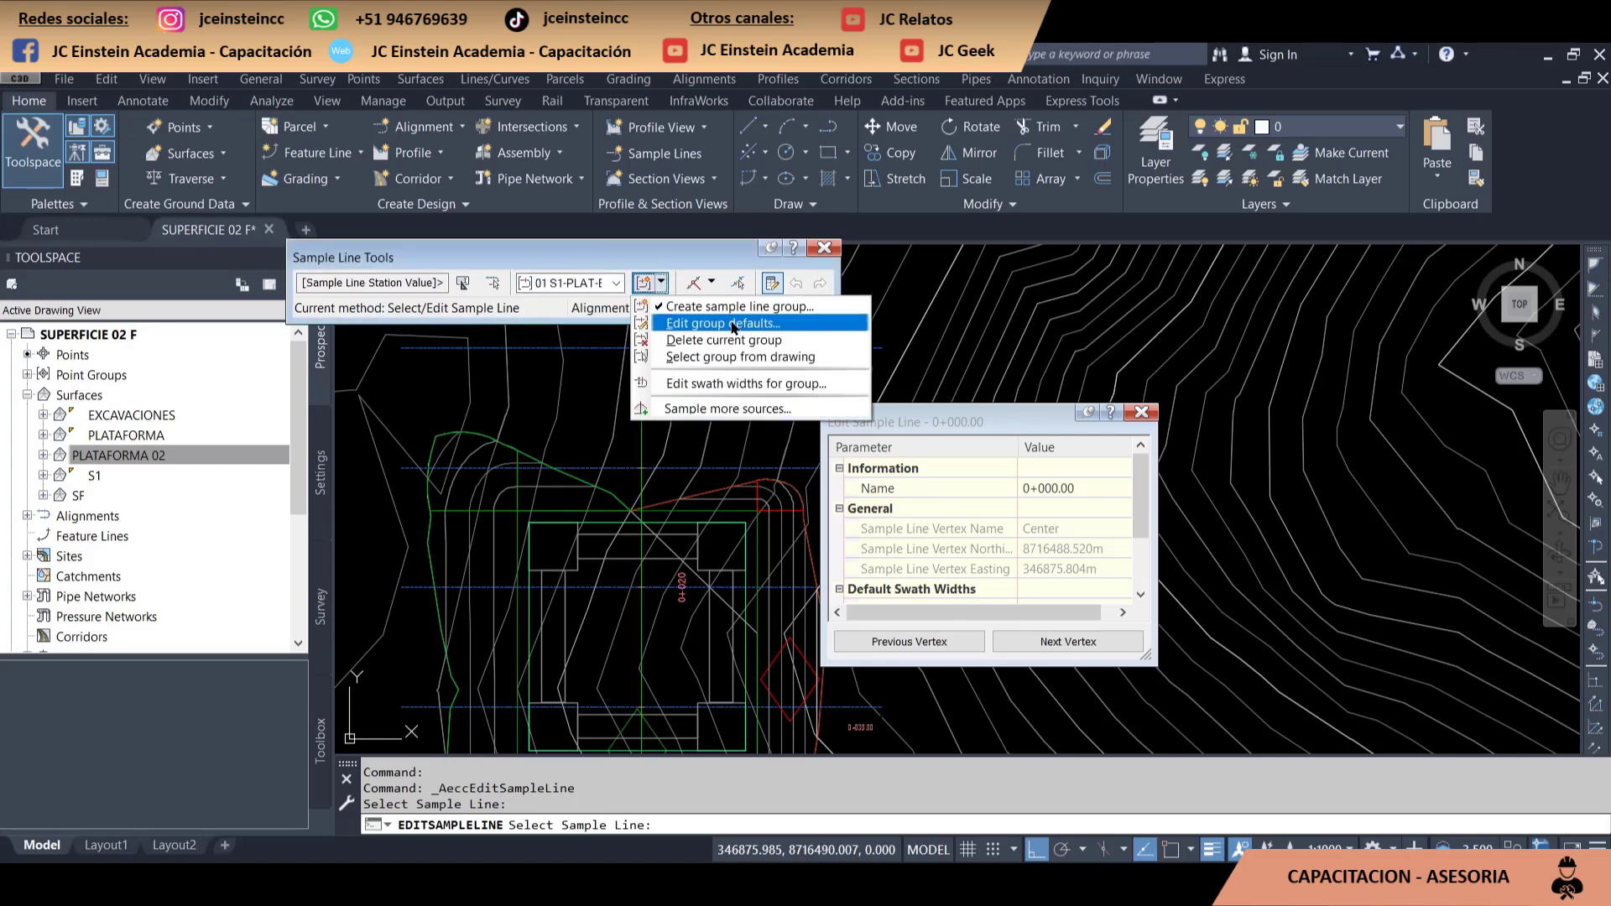
{"action": "left_click", "coordinate": [733, 328]}
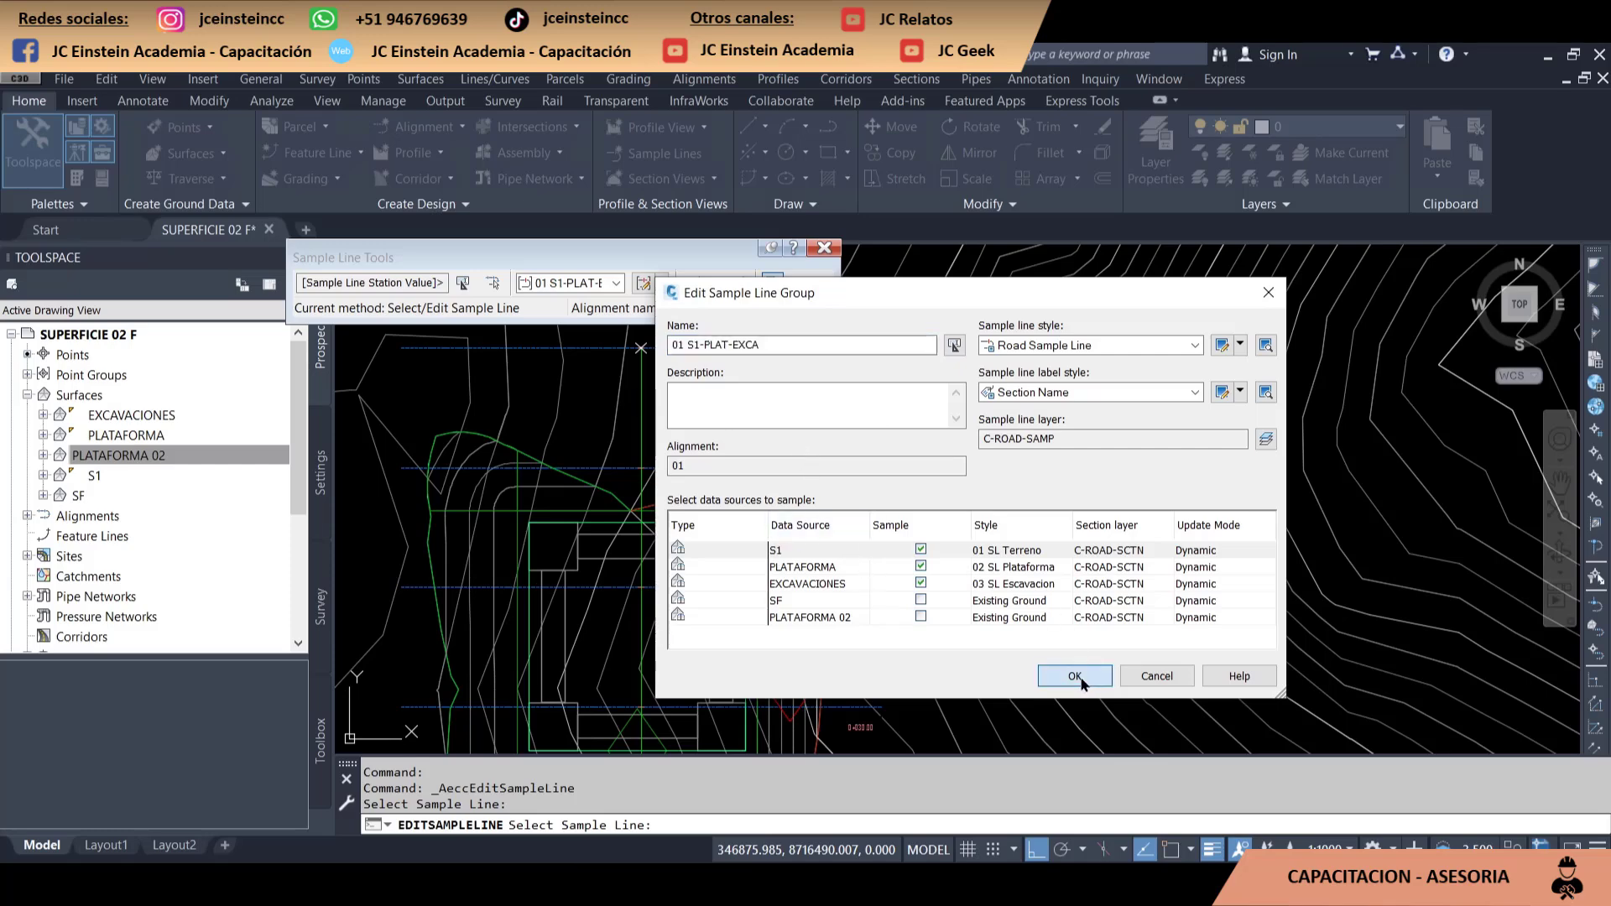
{"action": "left_click_drag", "start_coordinate": [1084, 676], "coordinate": [804, 654]}
{"action": "left_click", "coordinate": [1076, 676]}
Cancel sample line editing and open Sample Line Group Properties from the top sample line
{"action": "left_click", "coordinate": [1153, 416]}
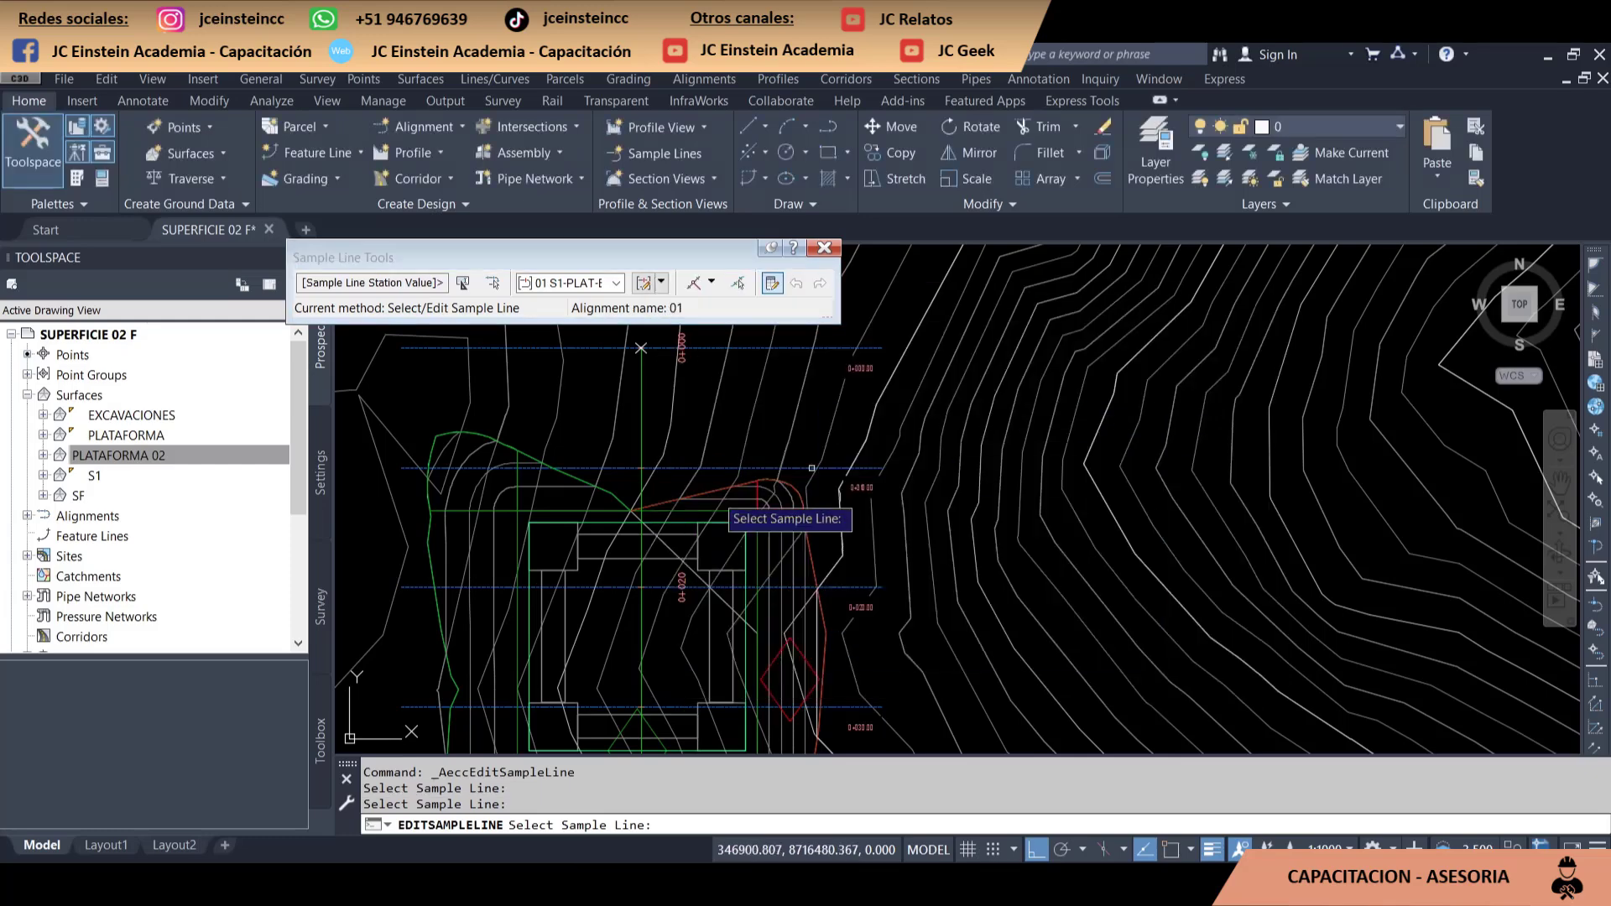
{"action": "key", "text": "Escape"}
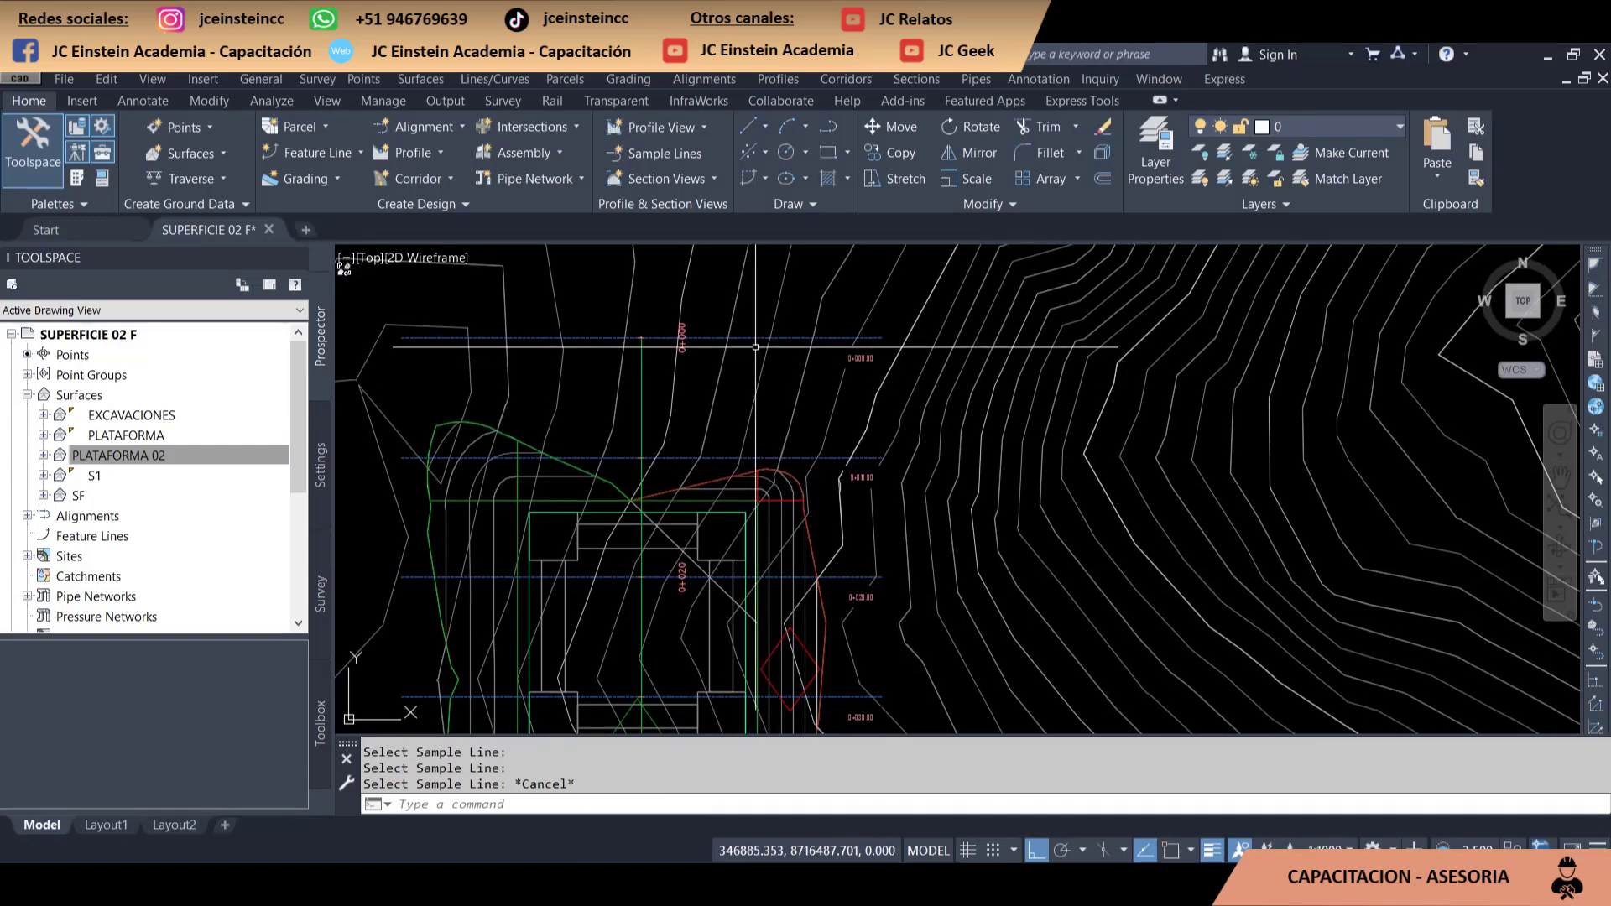
{"action": "left_click", "coordinate": [757, 339]}
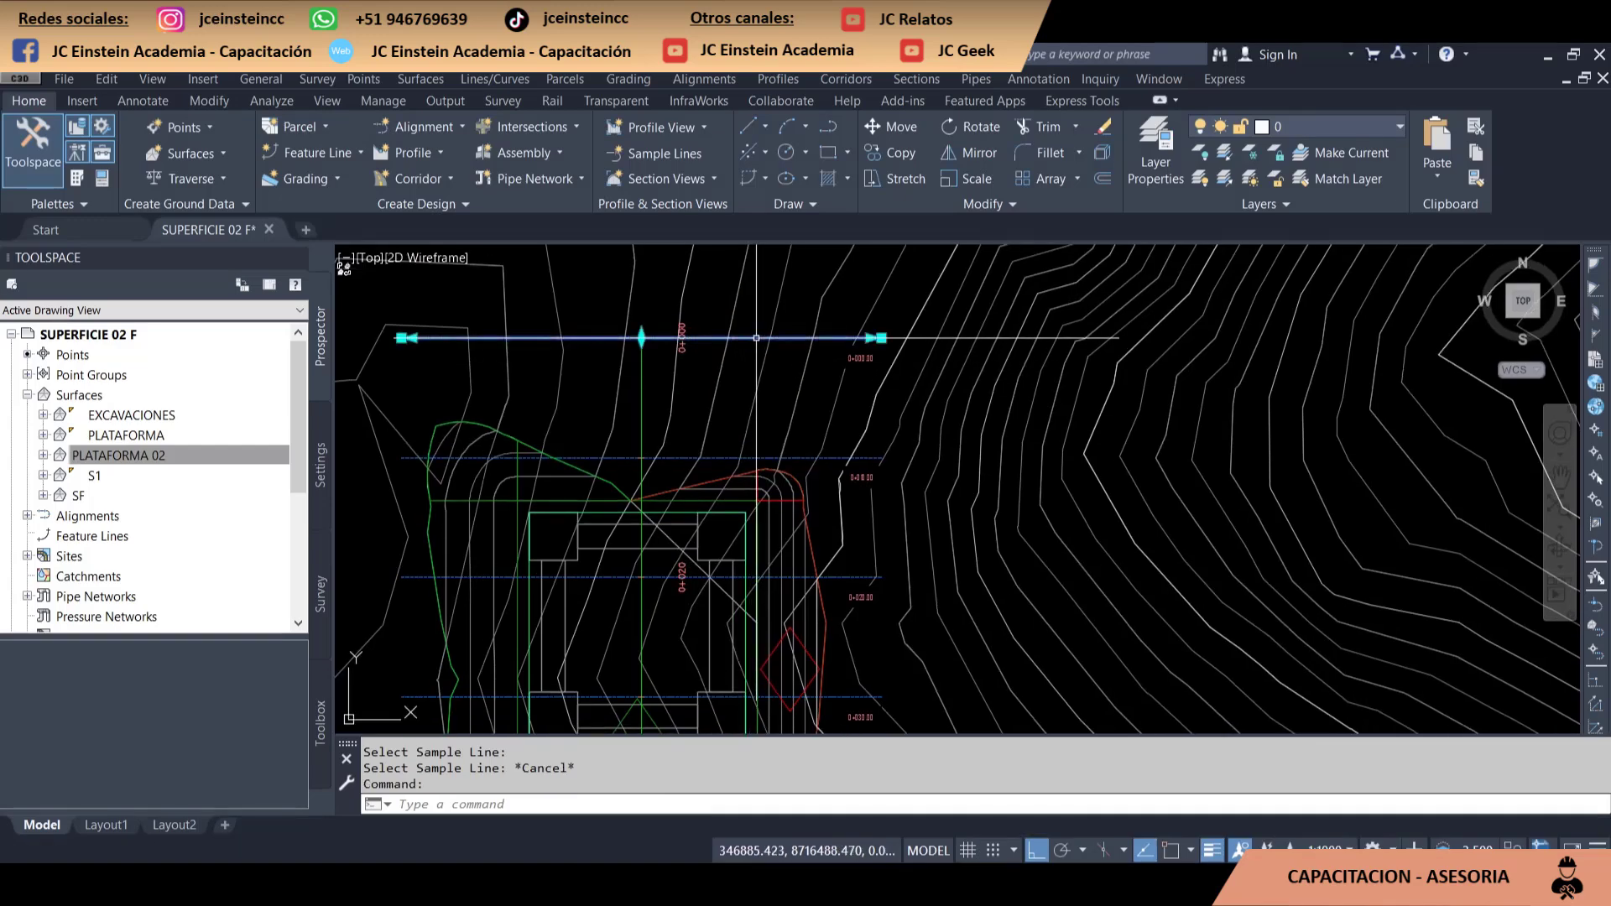
{"action": "right_click", "coordinate": [894, 407]}
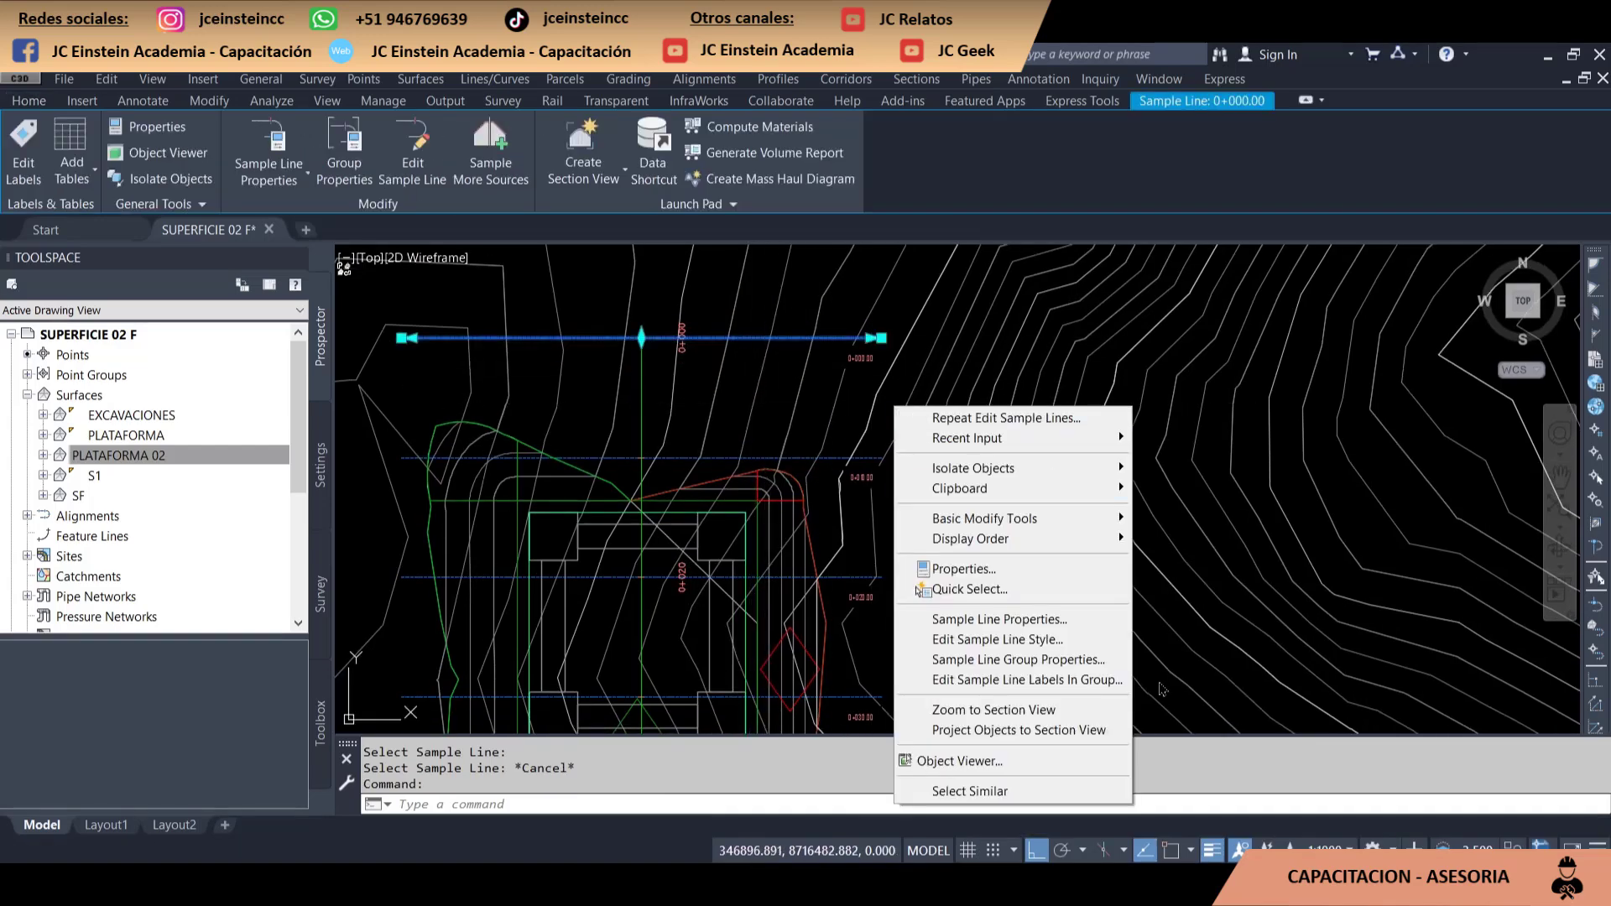
{"action": "left_click", "coordinate": [1013, 660]}
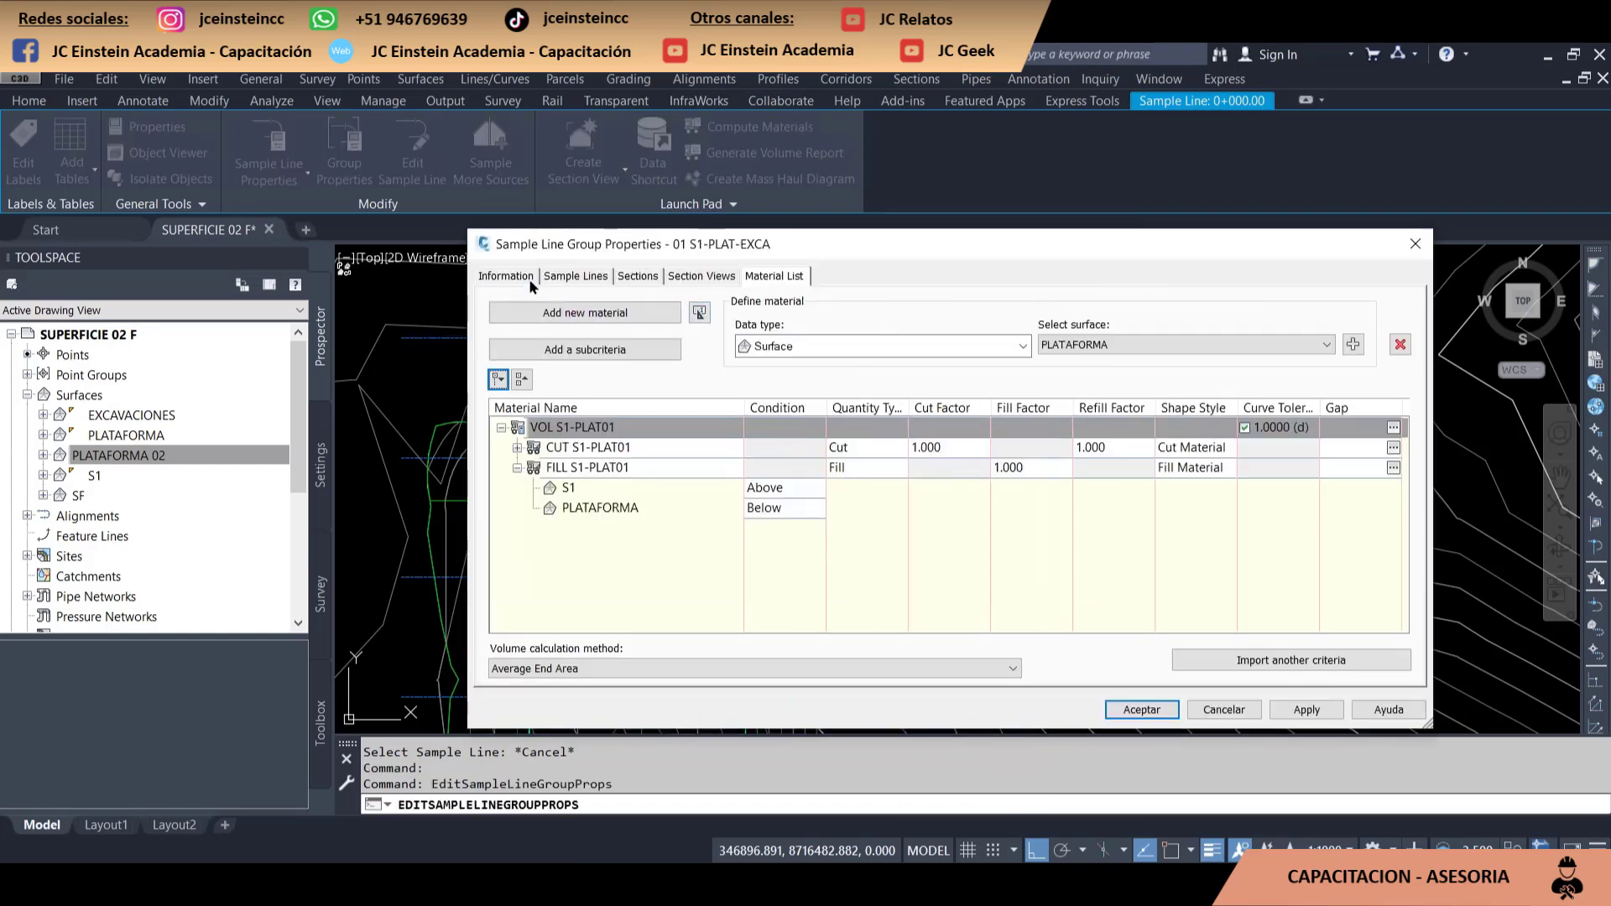
Browse the group's Information, Section Views and Sections pages, then return to Material List
{"action": "left_click", "coordinate": [505, 276]}
{"action": "left_click", "coordinate": [576, 276]}
{"action": "left_click", "coordinate": [637, 276]}
{"action": "left_click", "coordinate": [700, 276]}
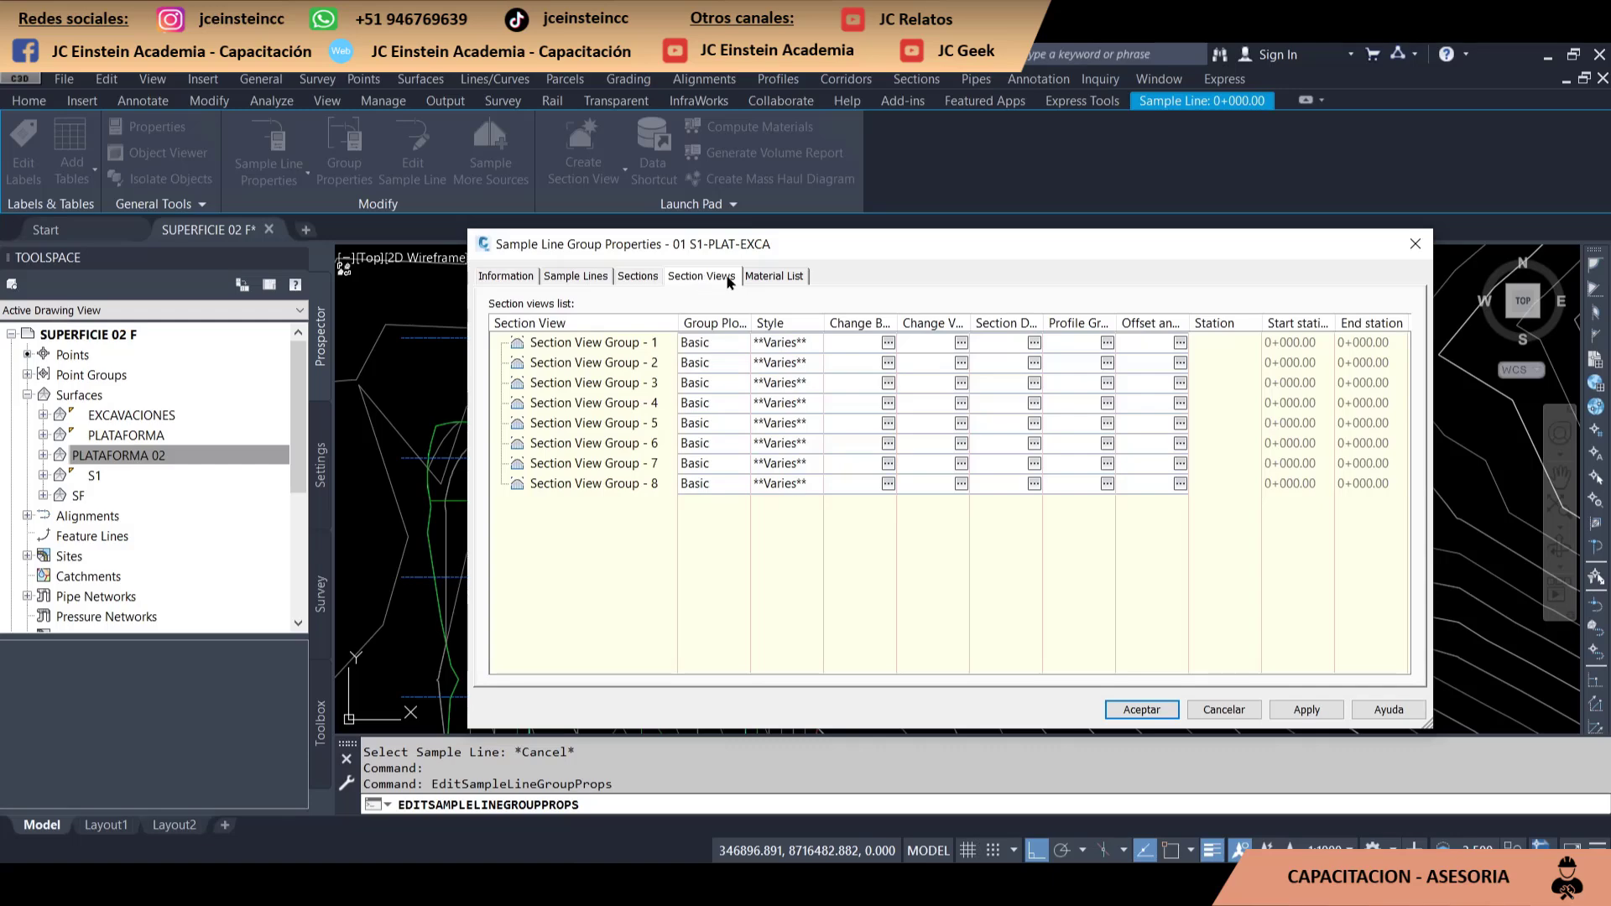
{"action": "left_click", "coordinate": [631, 277]}
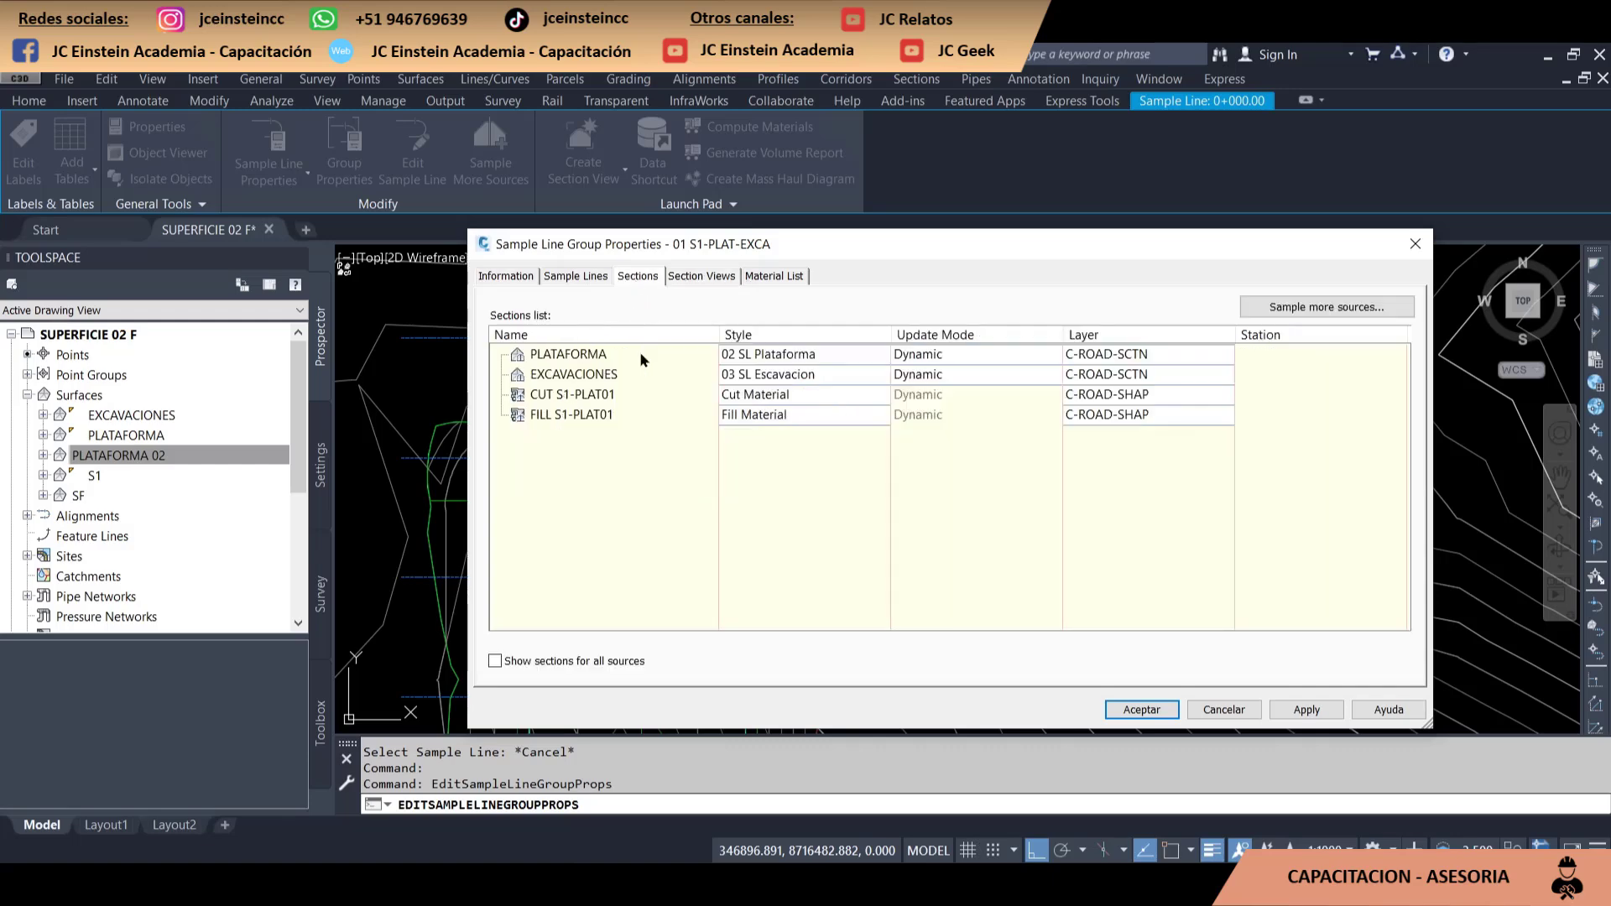
{"action": "left_click", "coordinate": [773, 279]}
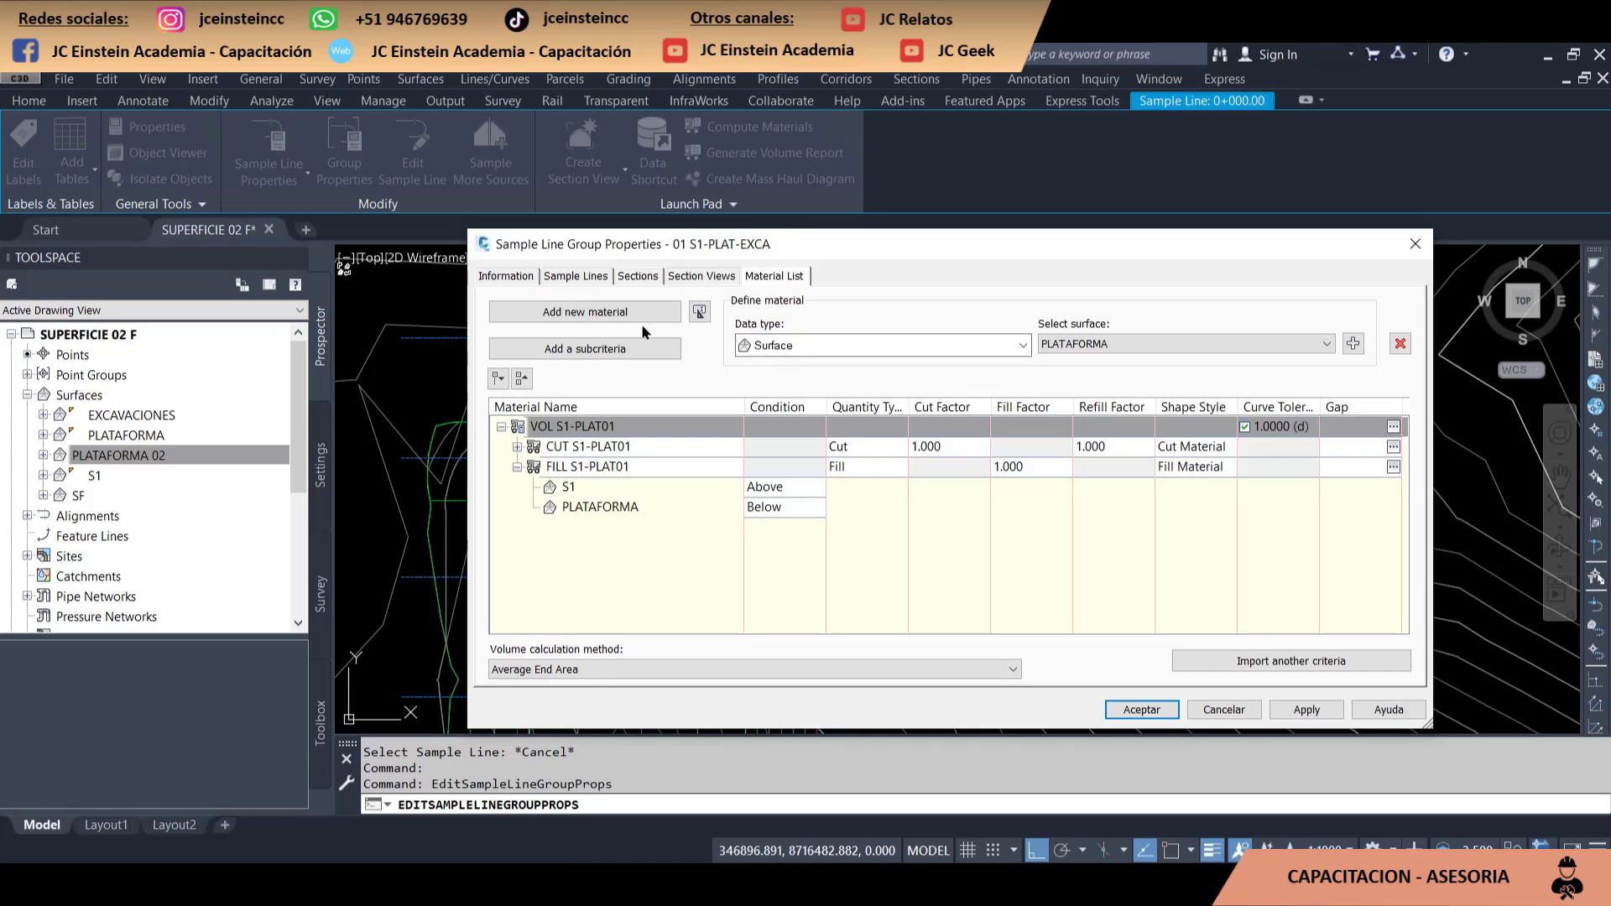
Review the S1 criterion under CUT S1-PLAT01, keeping PLATAFORMA as its surface
{"action": "left_click", "coordinate": [517, 446]}
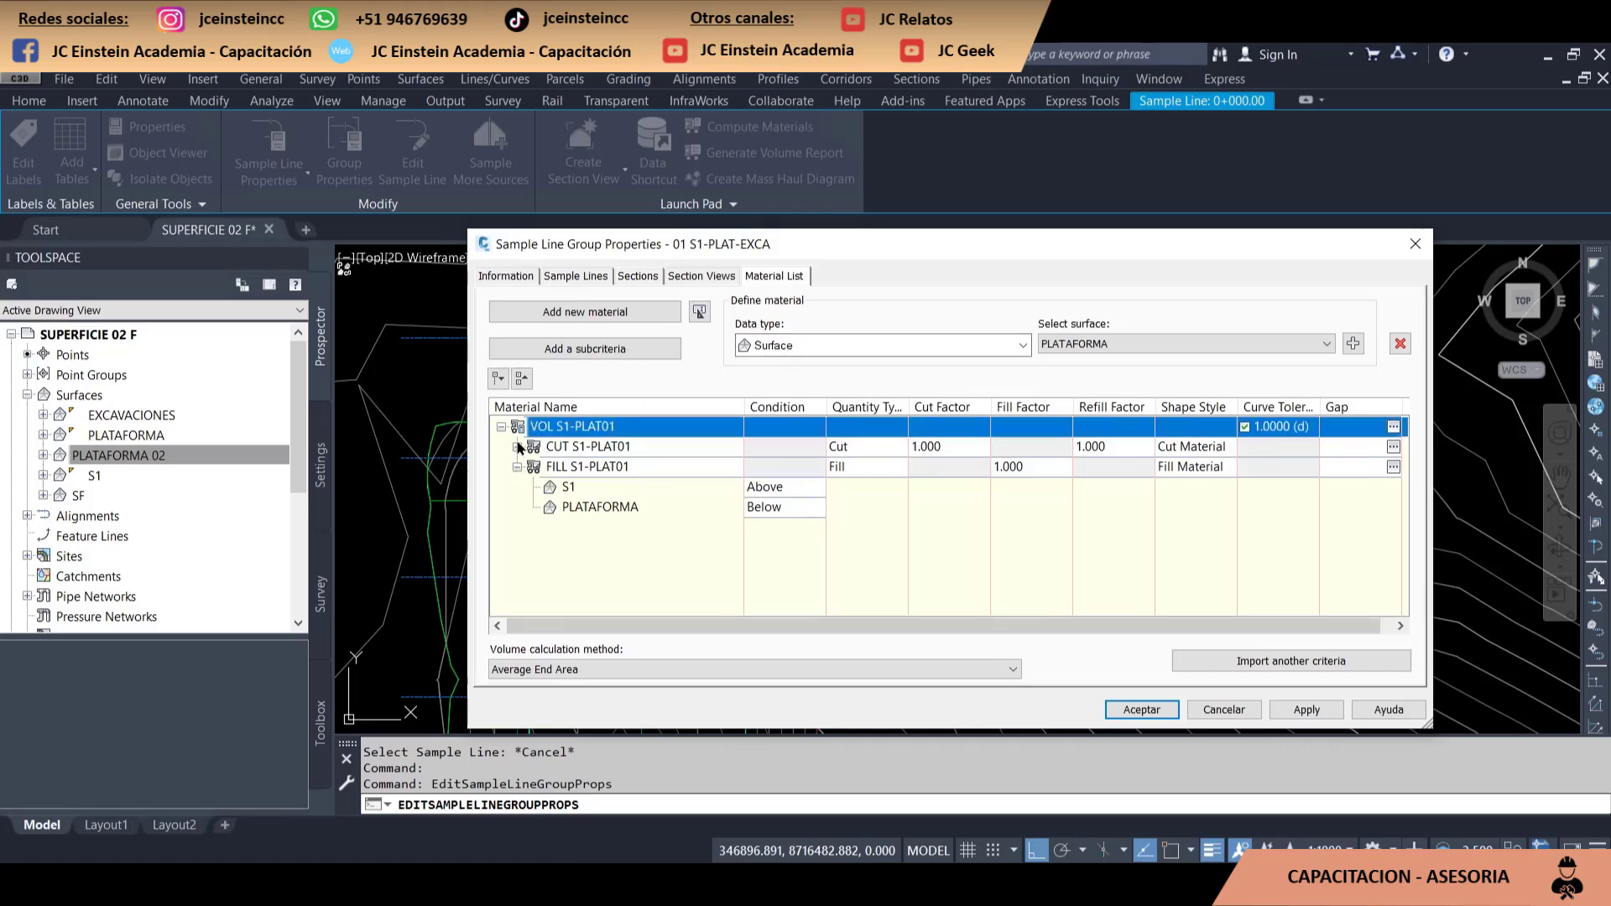
{"action": "left_click", "coordinate": [609, 470]}
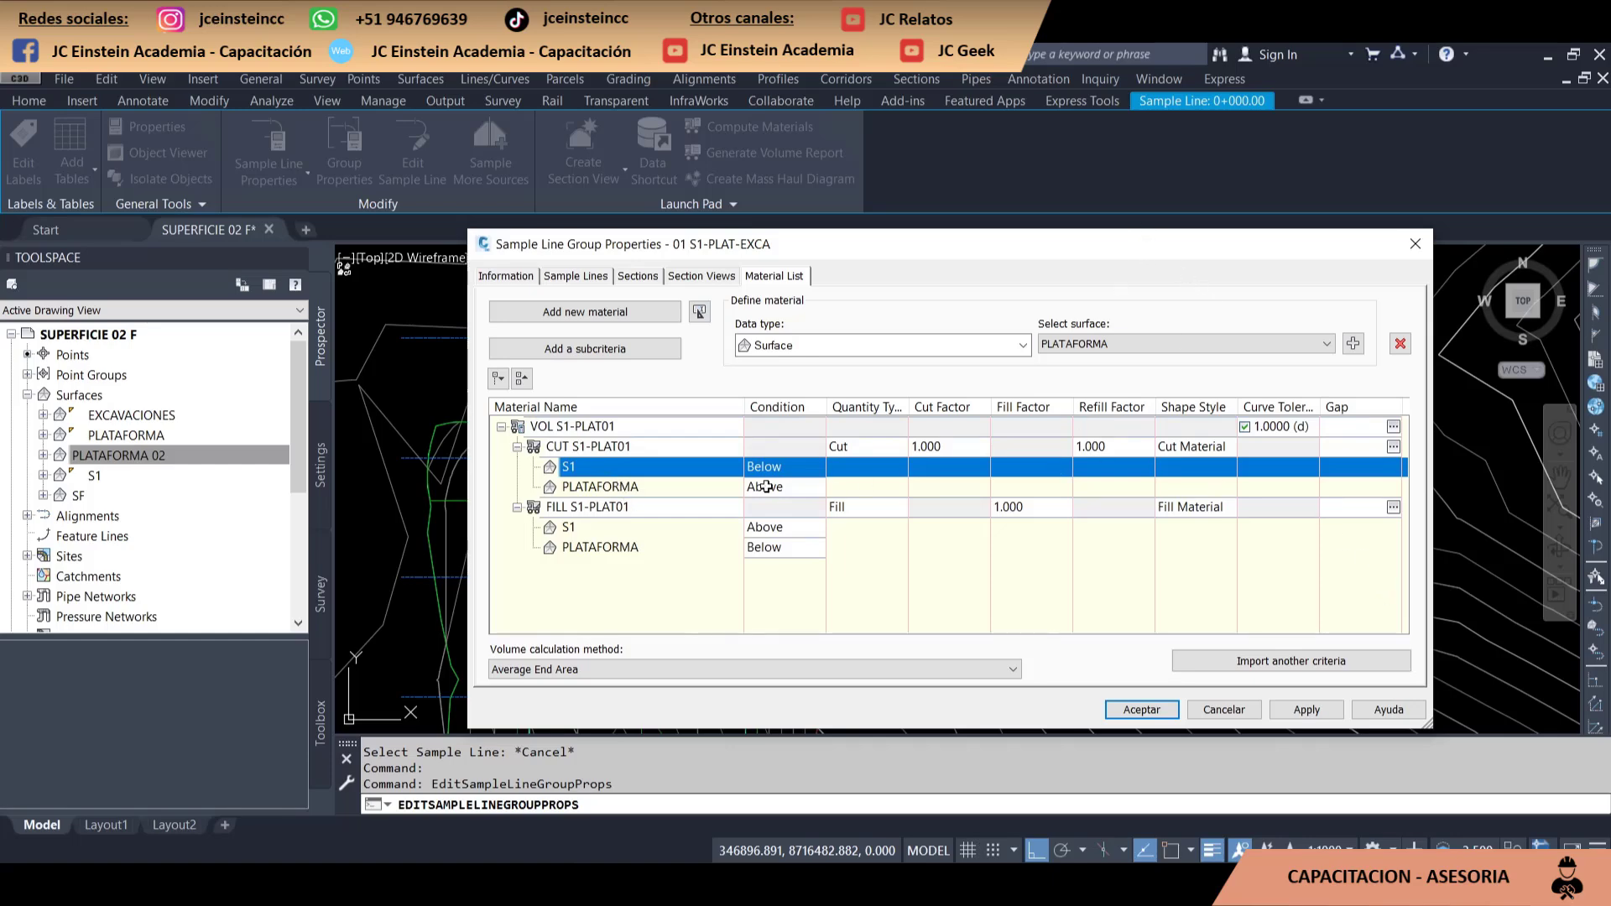
{"action": "left_click", "coordinate": [1134, 345]}
{"action": "left_click", "coordinate": [935, 346]}
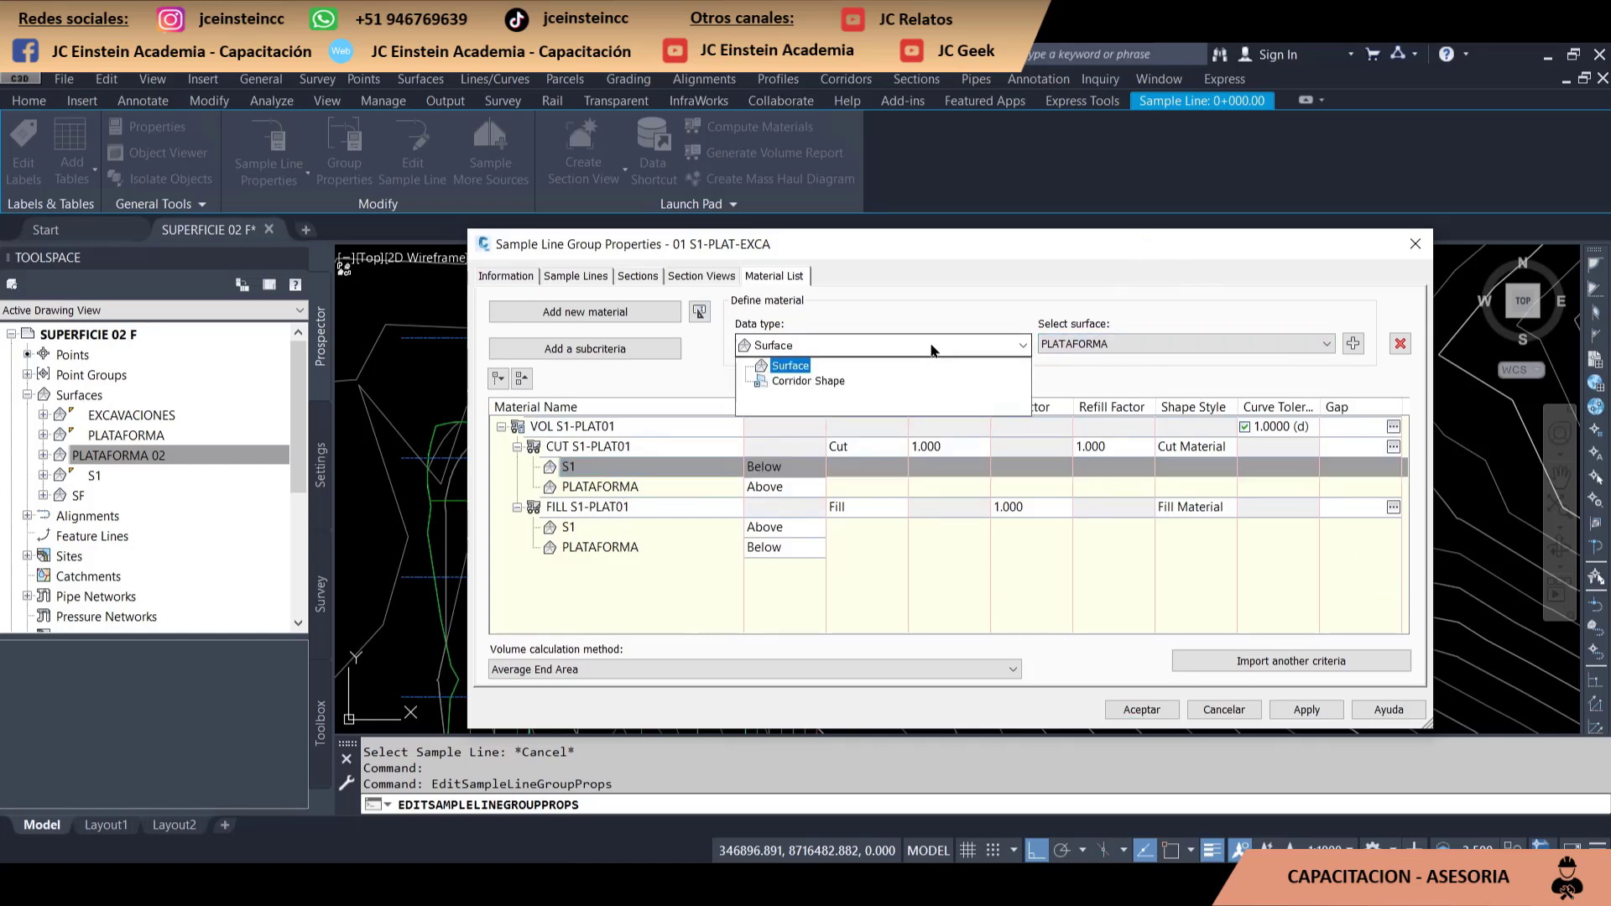
{"action": "left_click", "coordinate": [1136, 351]}
{"action": "left_click", "coordinate": [1136, 351]}
{"action": "left_click", "coordinate": [1170, 351]}
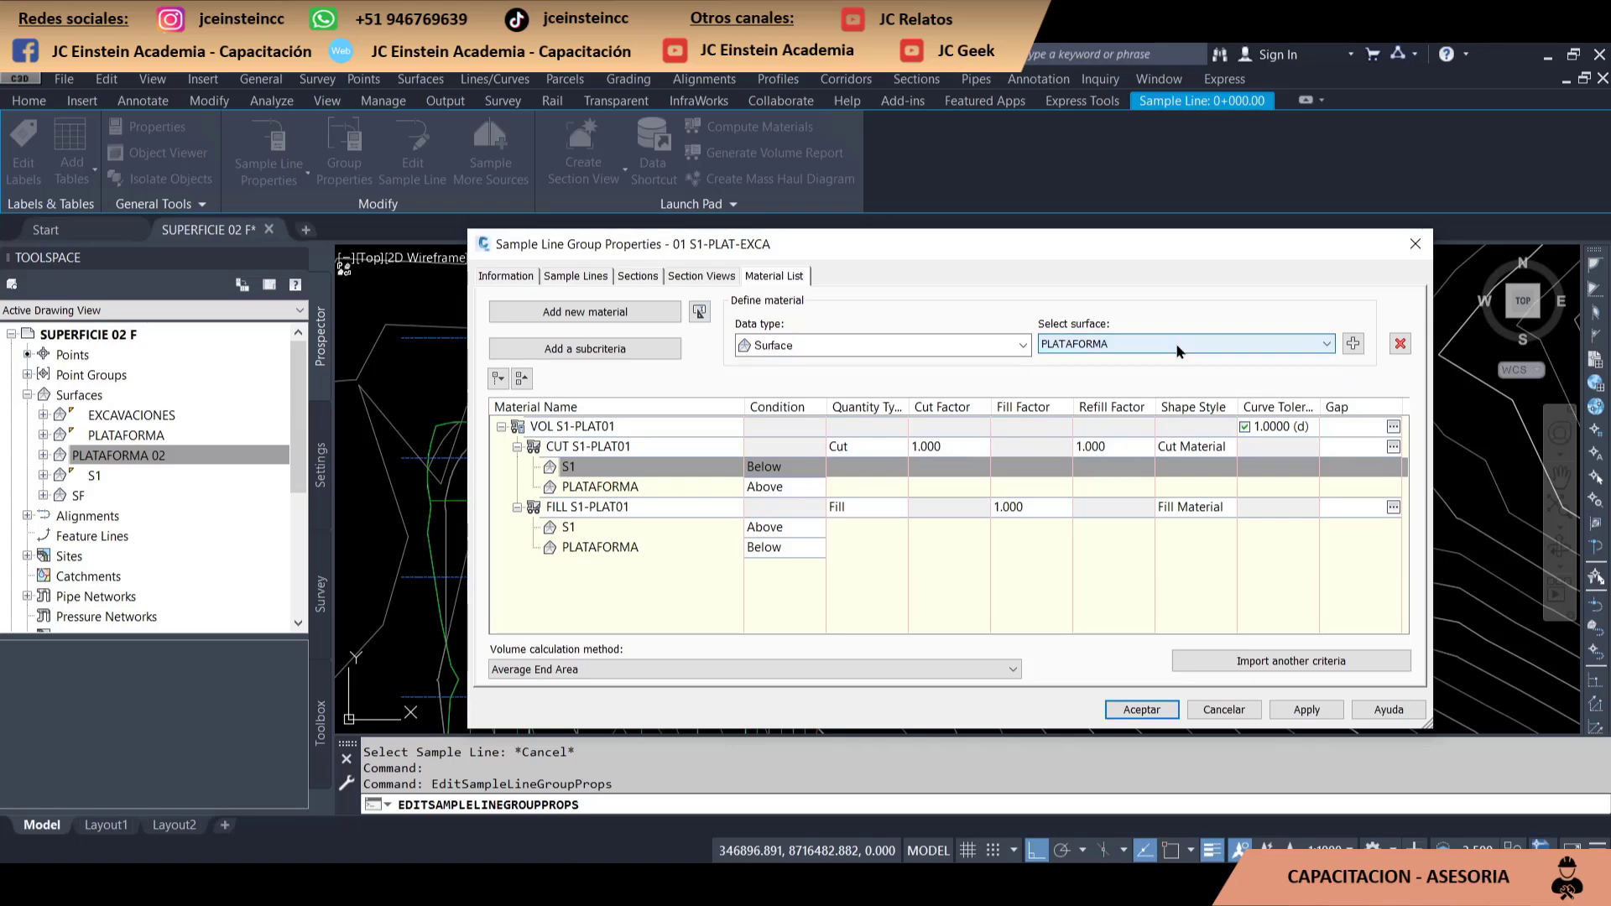
{"action": "left_click", "coordinate": [1151, 346]}
{"action": "left_click", "coordinate": [1228, 355]}
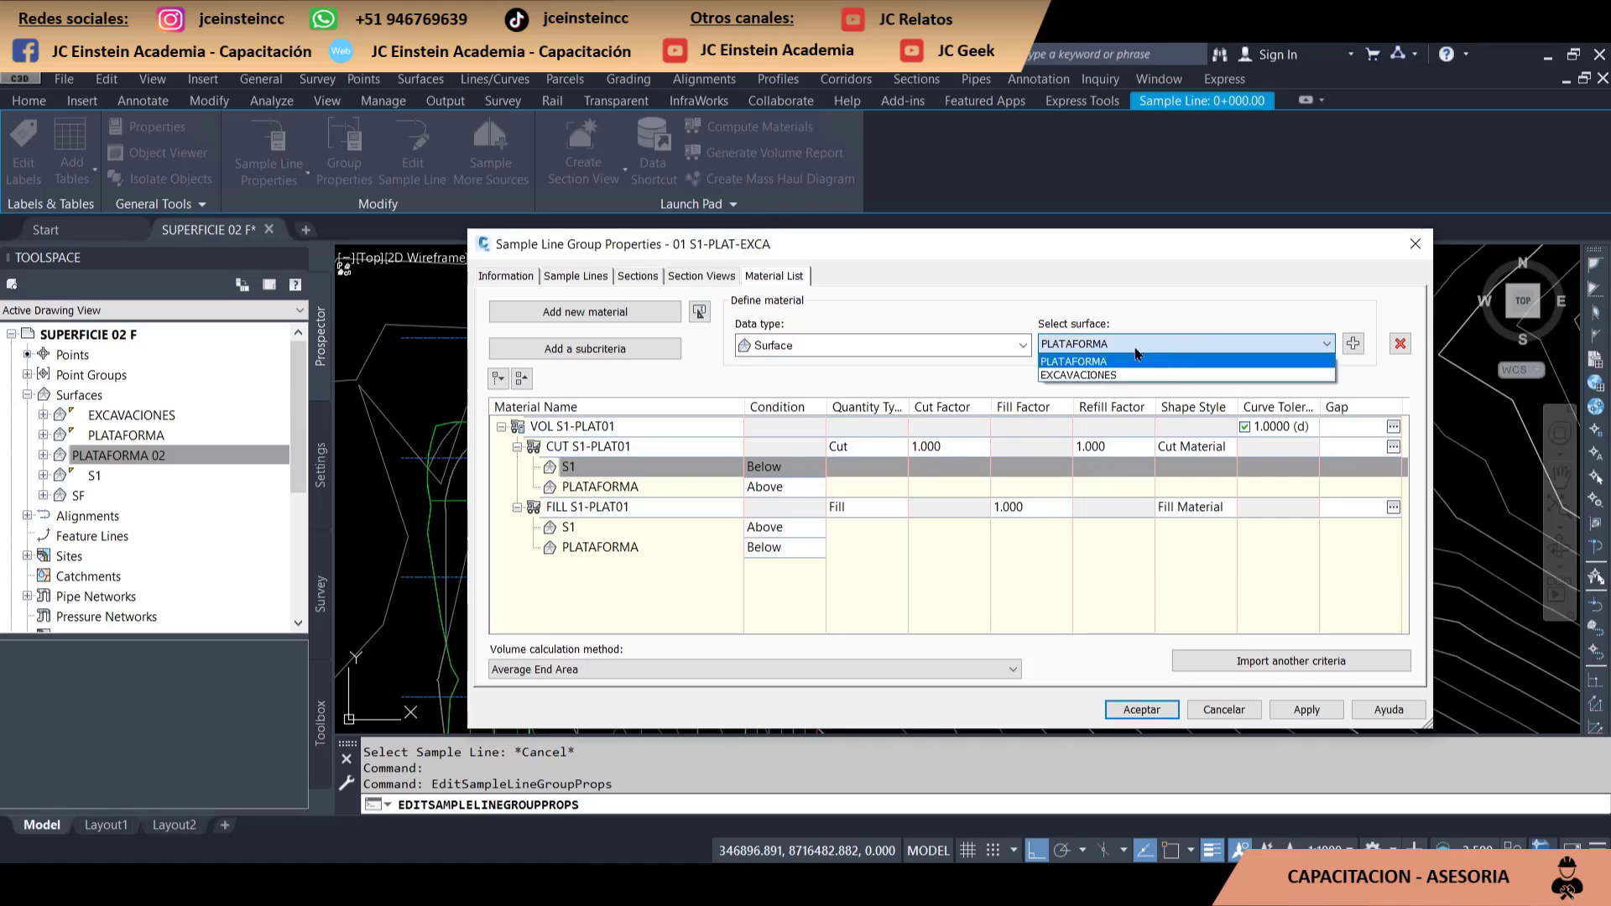
{"action": "left_click", "coordinate": [968, 349]}
{"action": "left_click", "coordinate": [985, 334]}
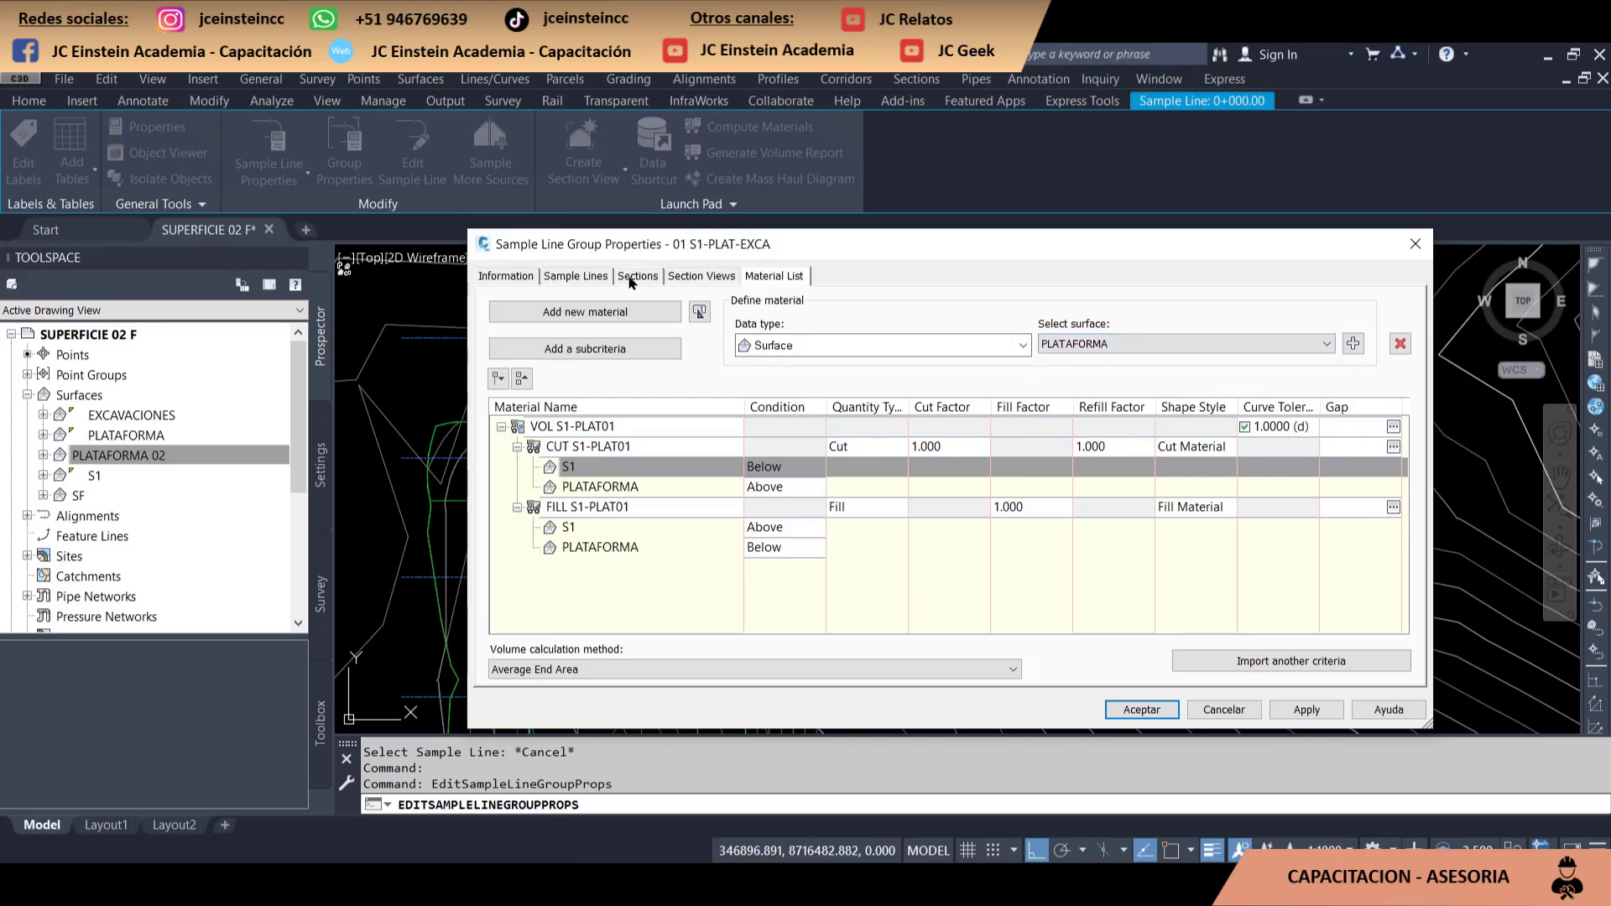
Add surface S1 via Sample more sources on the Sections page, then apply and accept
{"action": "left_click", "coordinate": [631, 277]}
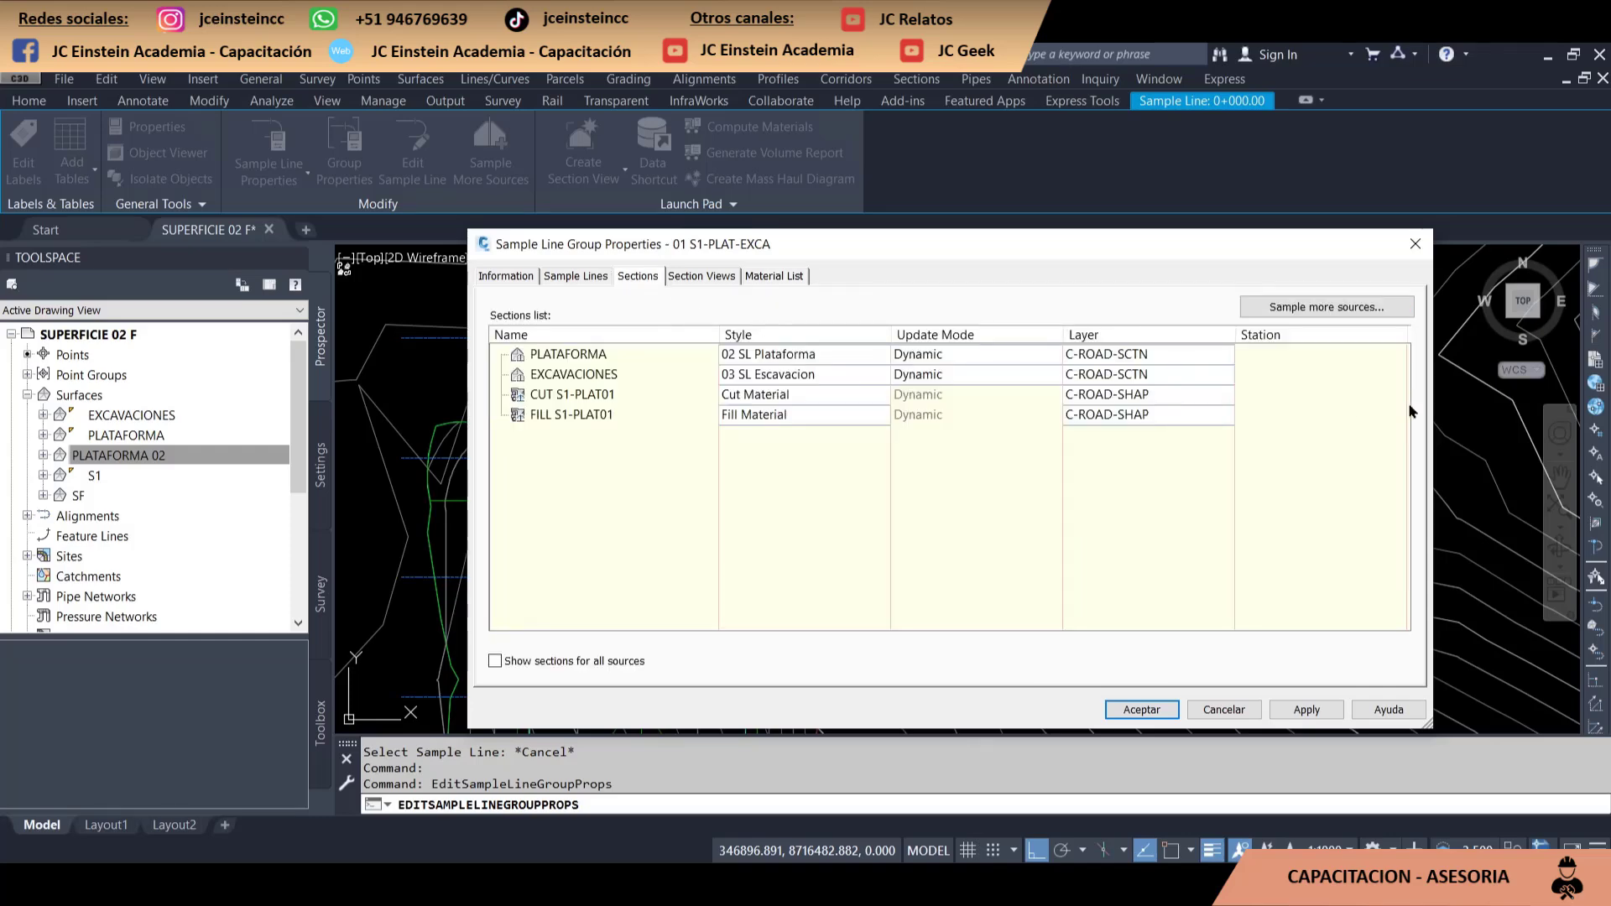
{"action": "left_click", "coordinate": [1326, 308]}
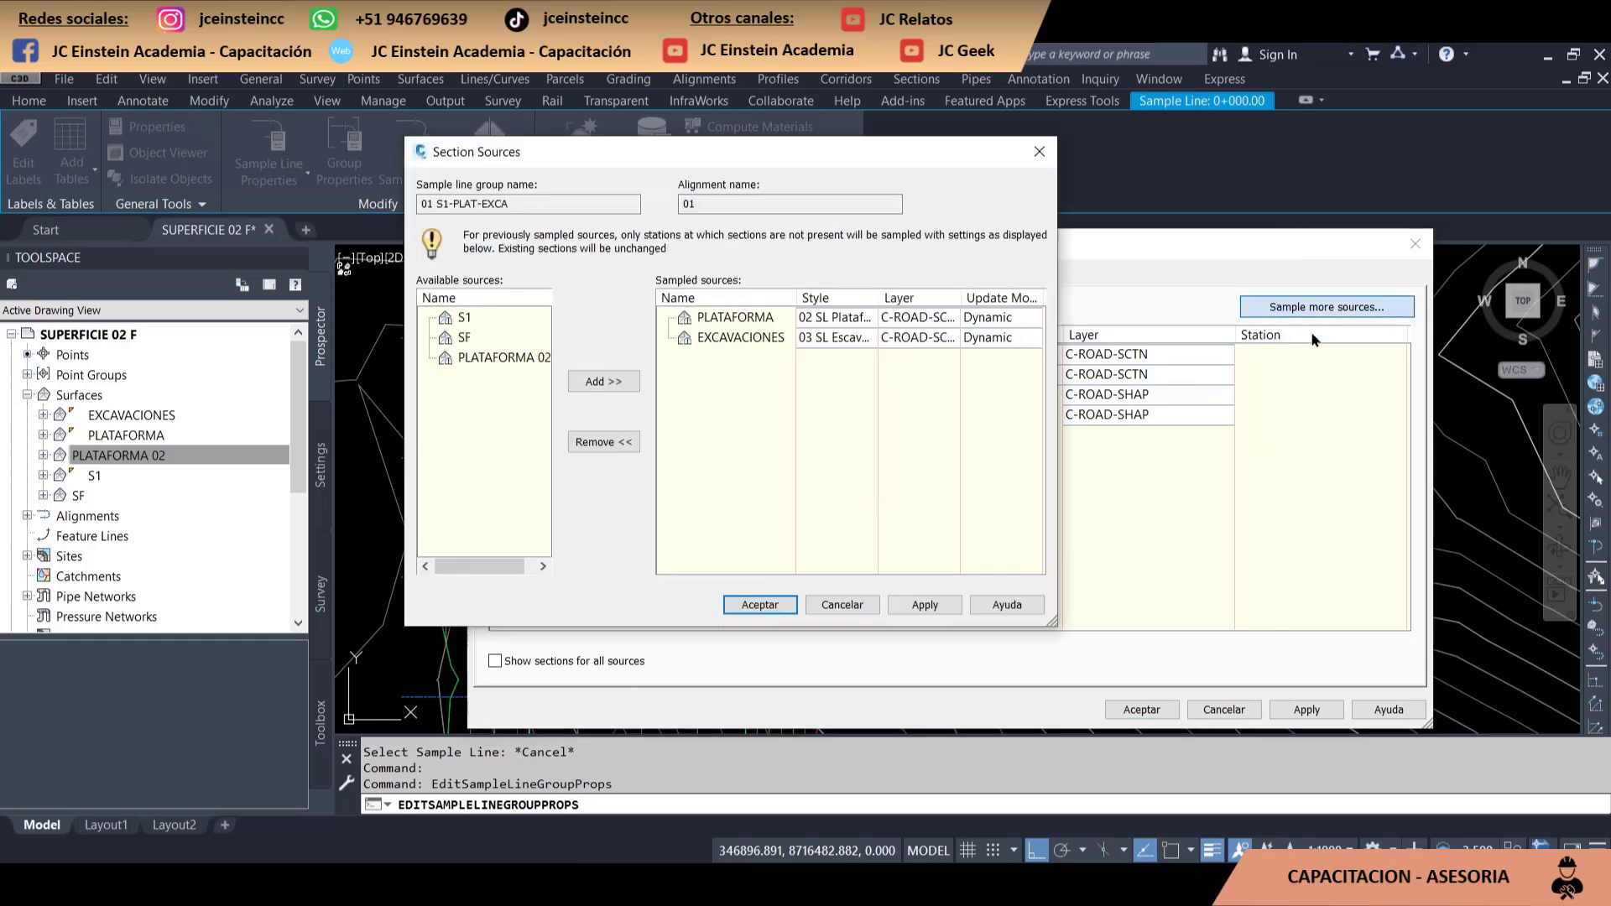
{"action": "left_click_drag", "start_coordinate": [737, 159], "coordinate": [669, 242]}
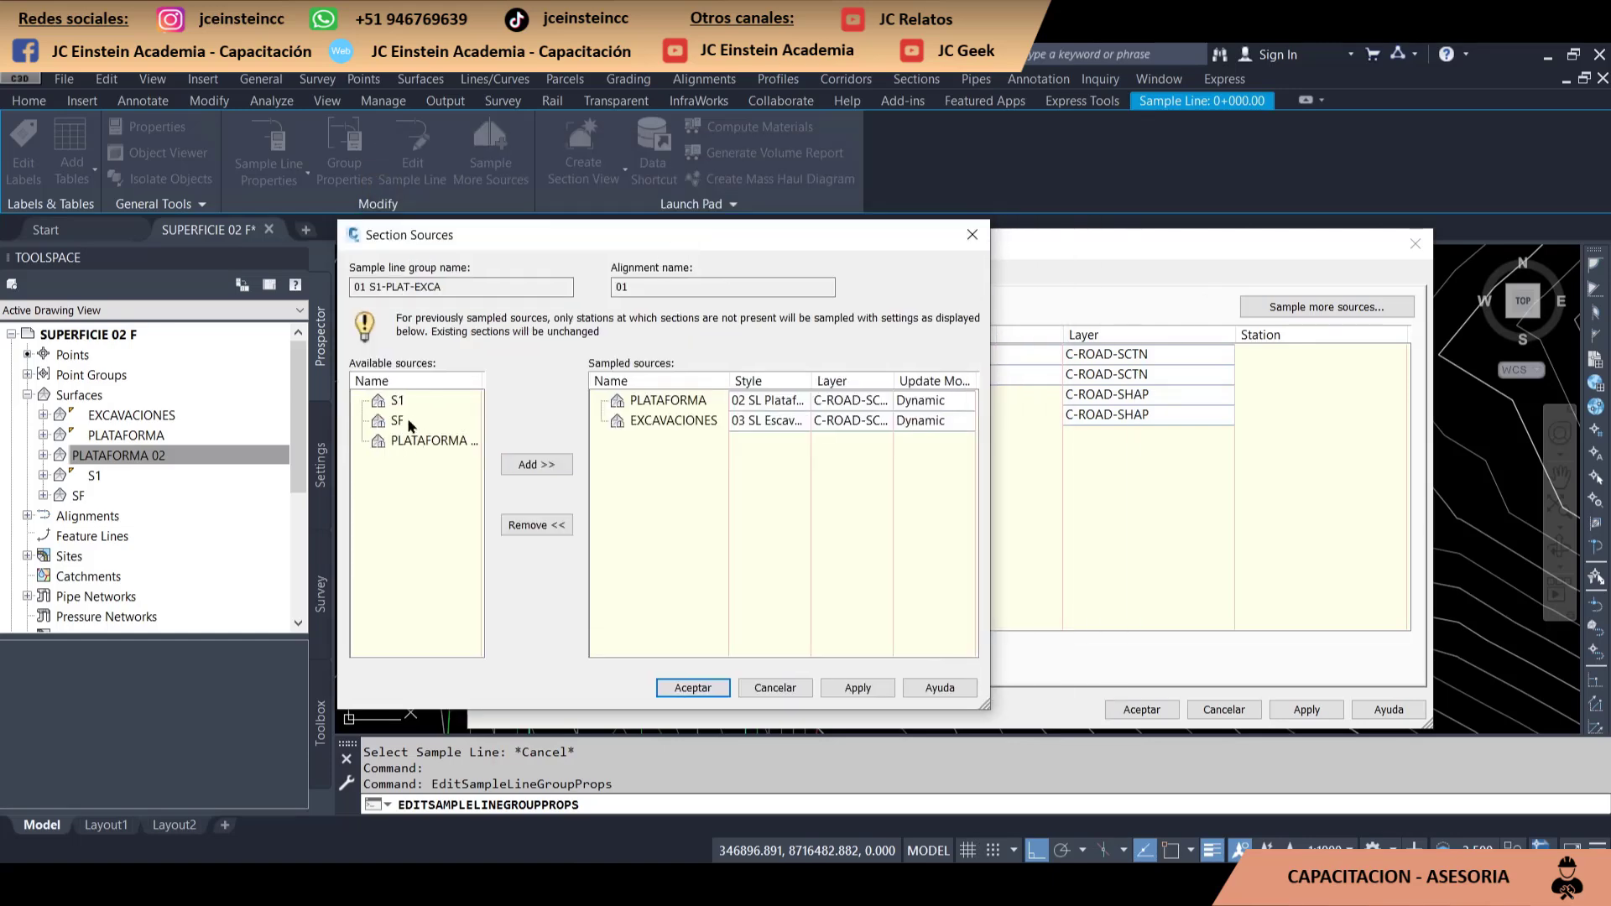
{"action": "left_click", "coordinate": [406, 405]}
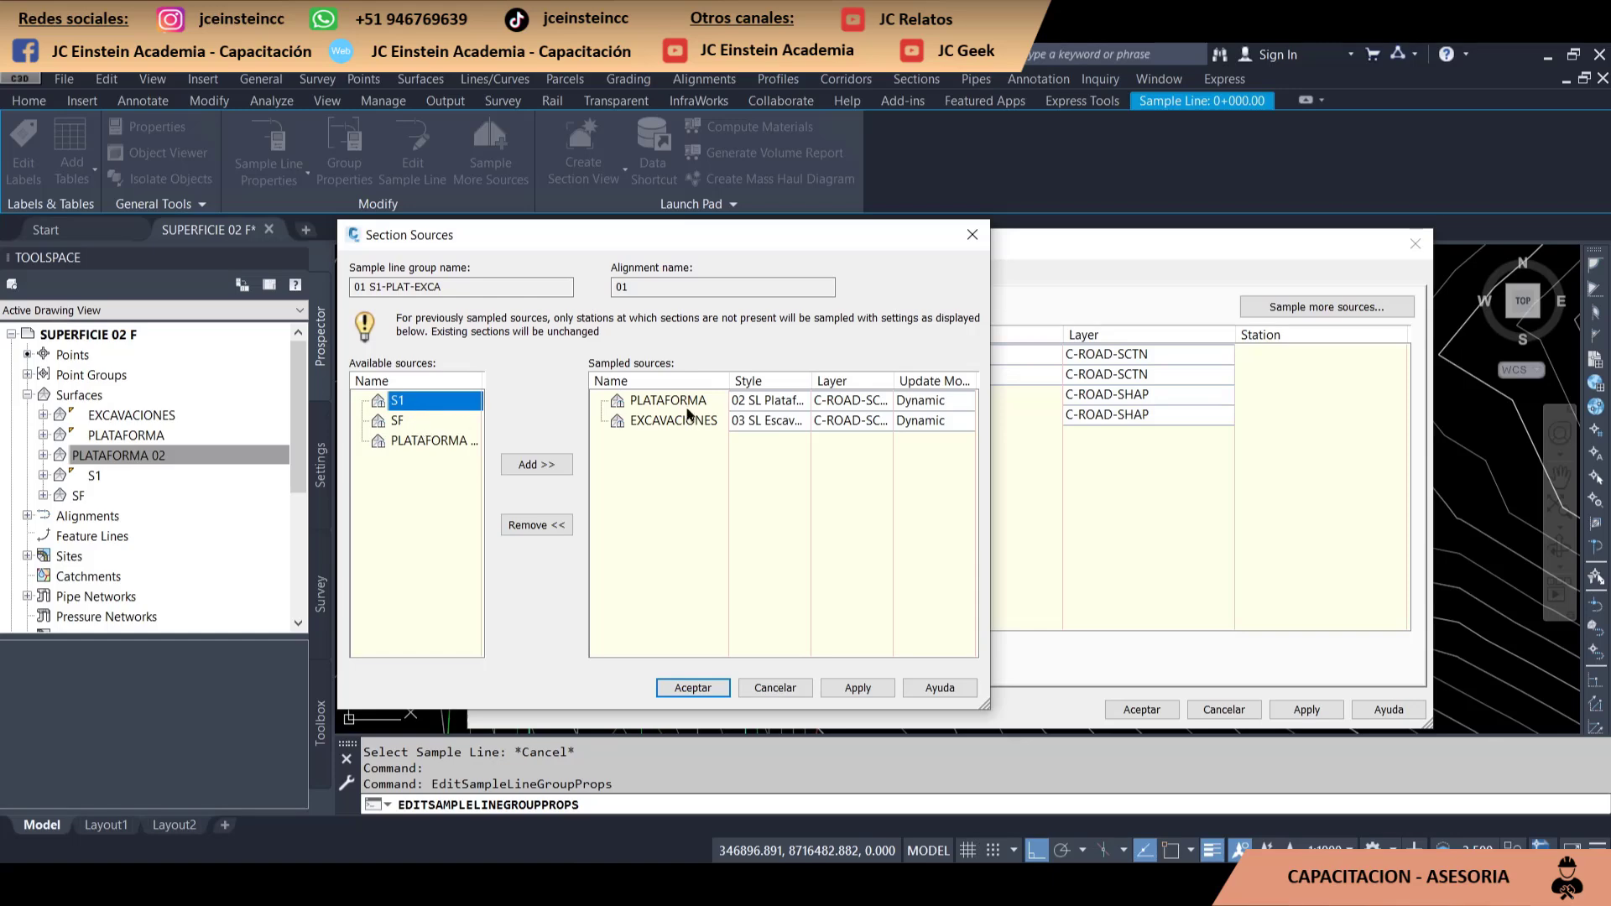
{"action": "left_click", "coordinate": [403, 420]}
{"action": "left_click", "coordinate": [547, 468]}
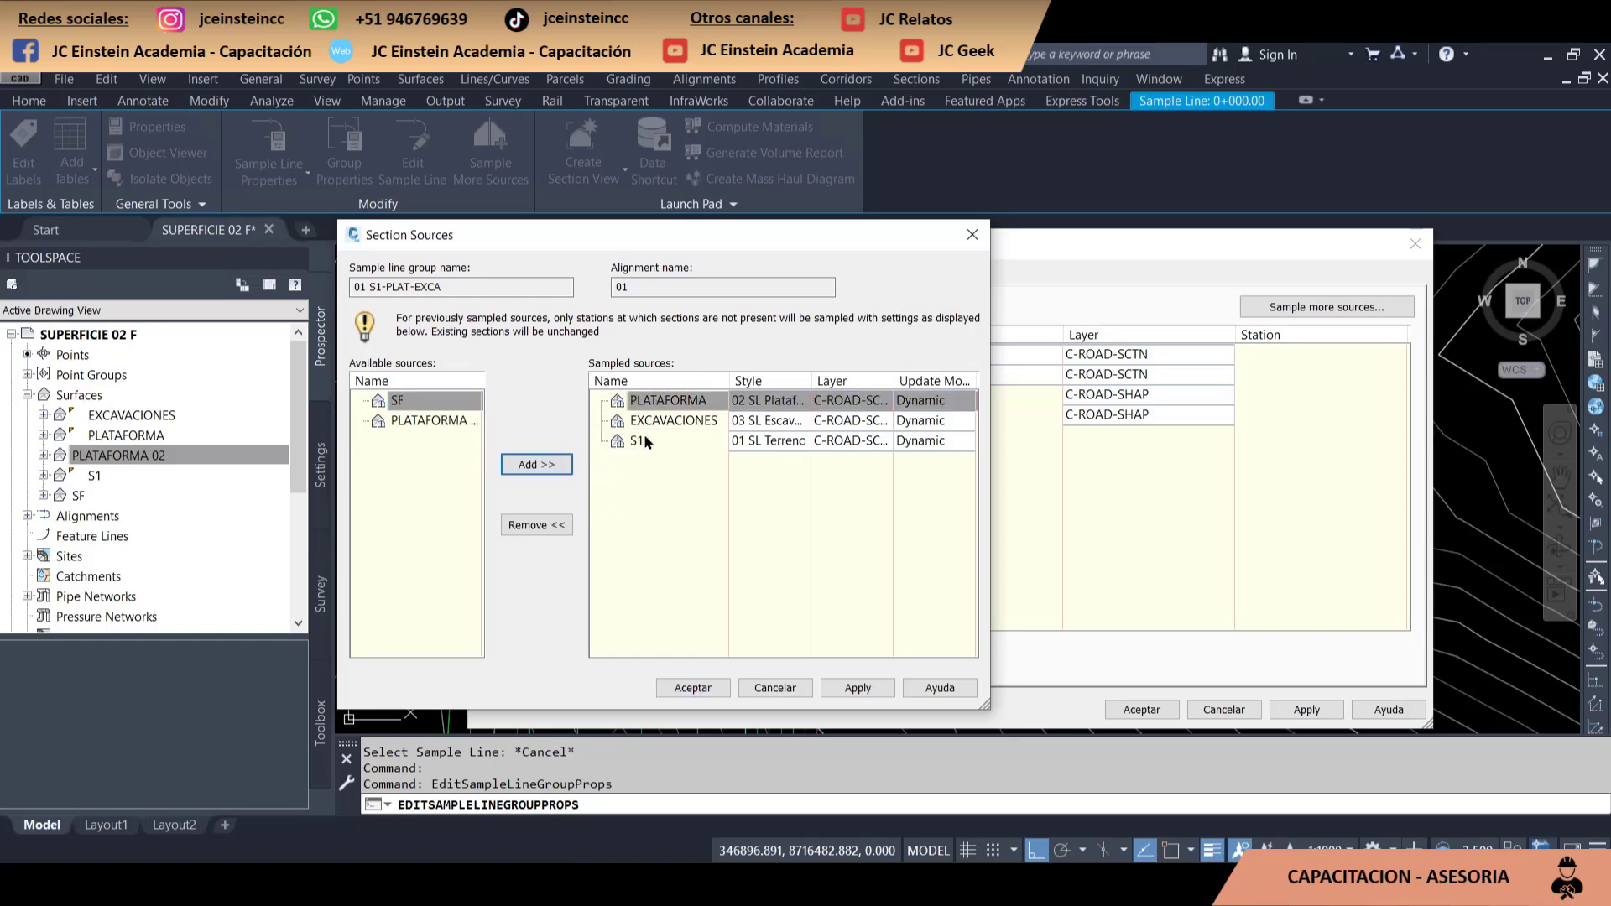
{"action": "left_click", "coordinate": [858, 687]}
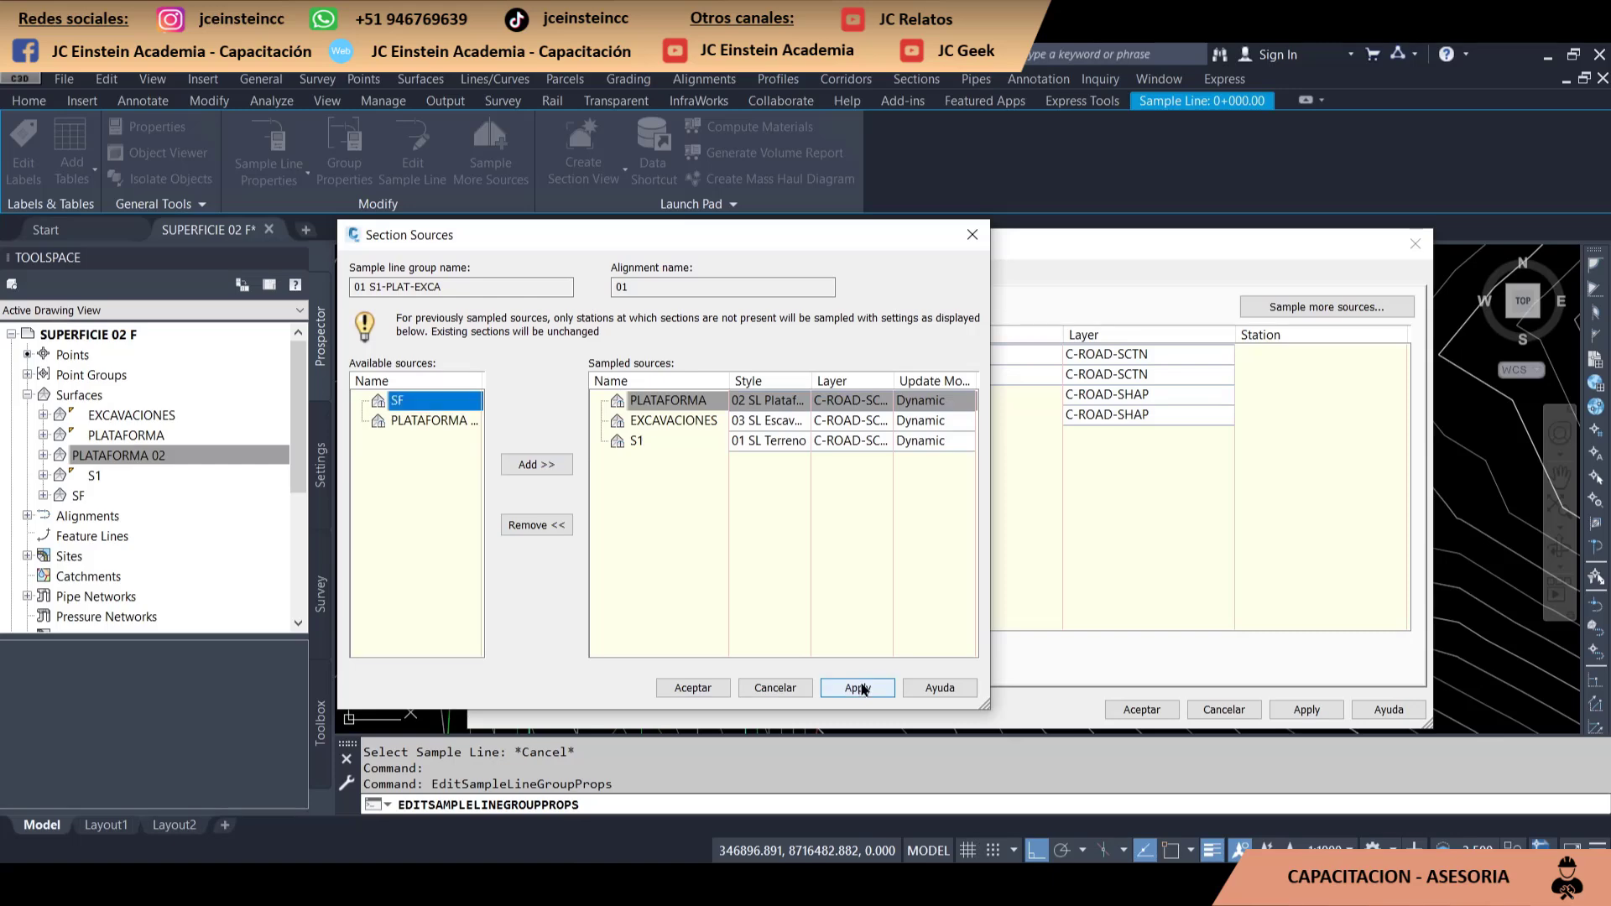
{"action": "left_click", "coordinate": [691, 687]}
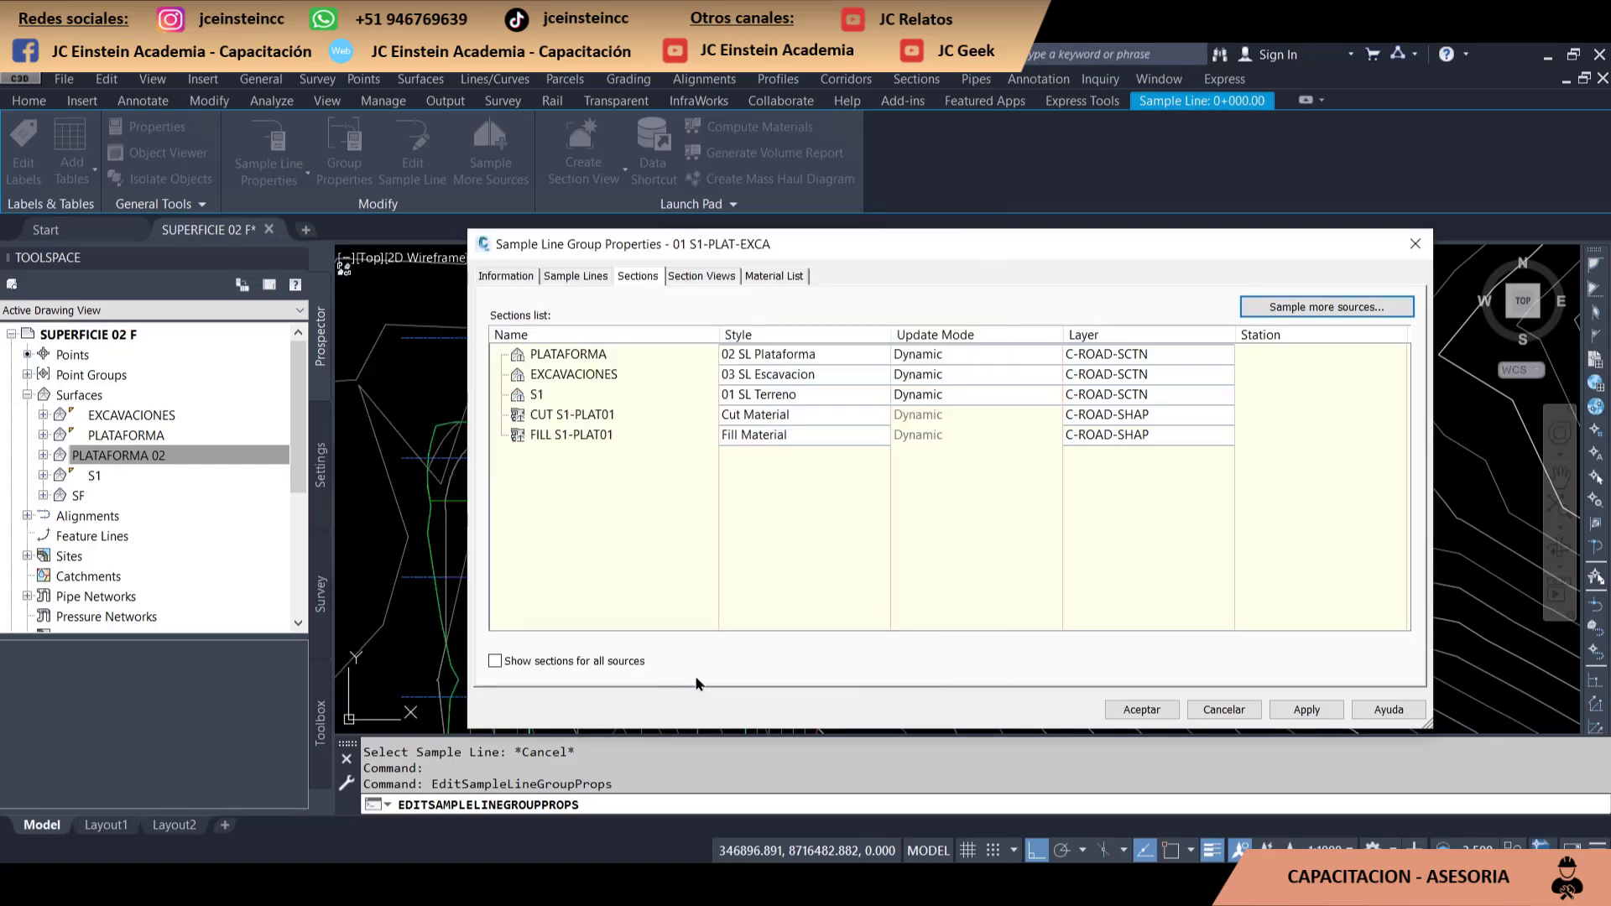
Check the new S1 sampled section and browse the Material List and Sections pages
{"action": "left_click", "coordinate": [541, 396]}
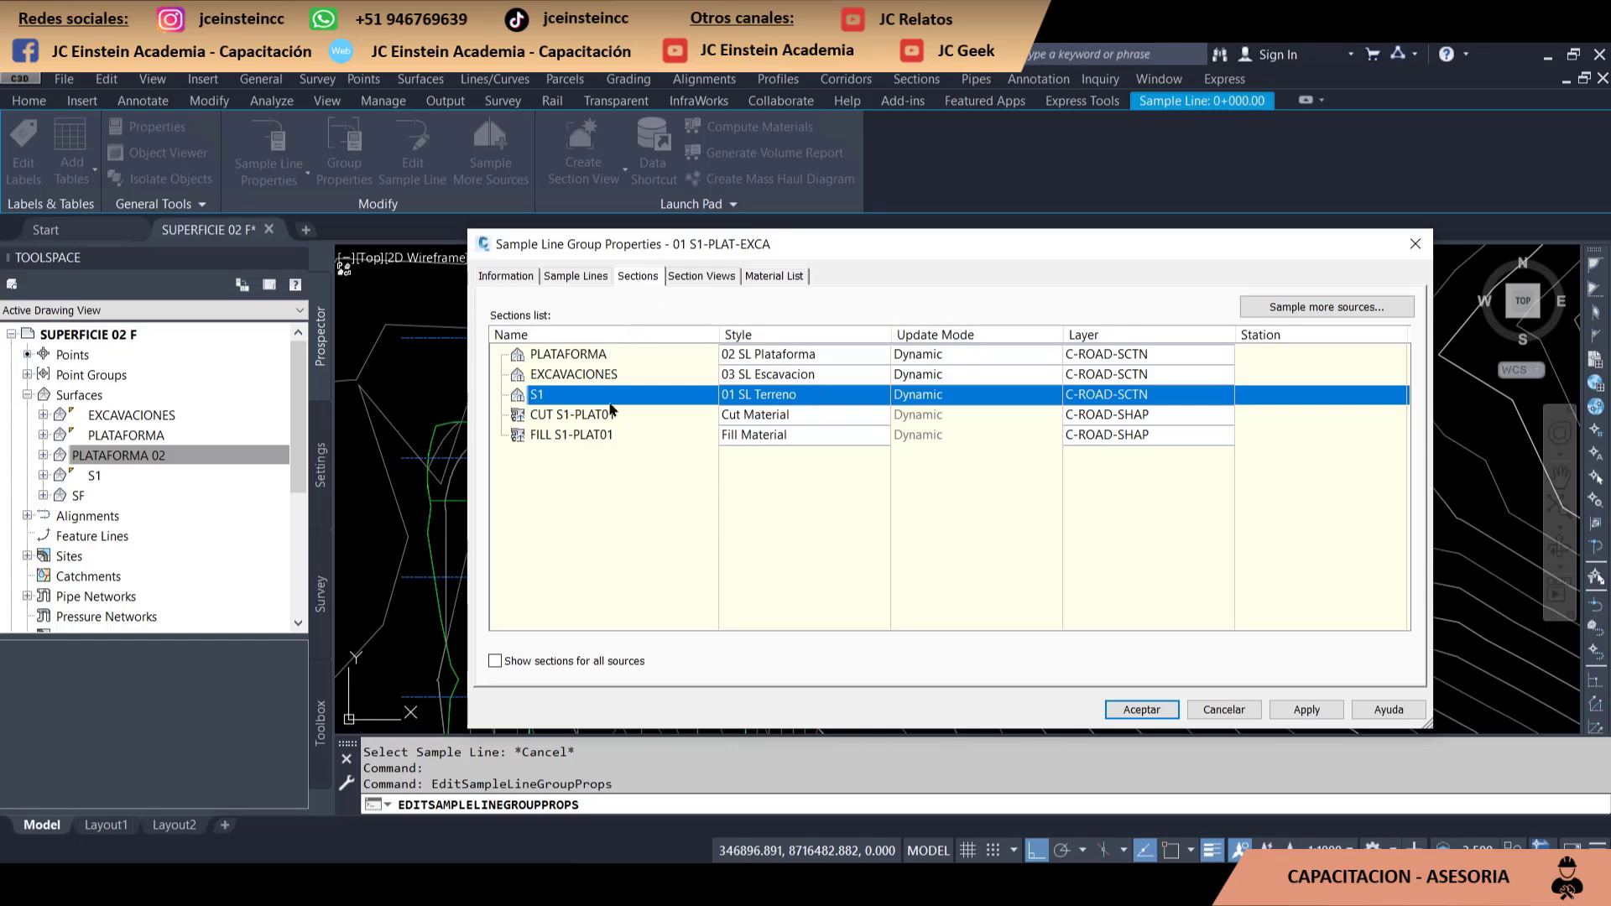
{"action": "mouse_move", "coordinate": [655, 252]}
{"action": "left_mouse_down"}
{"action": "mouse_move", "coordinate": [825, 248]}
{"action": "mouse_move", "coordinate": [591, 256]}
{"action": "left_mouse_up"}
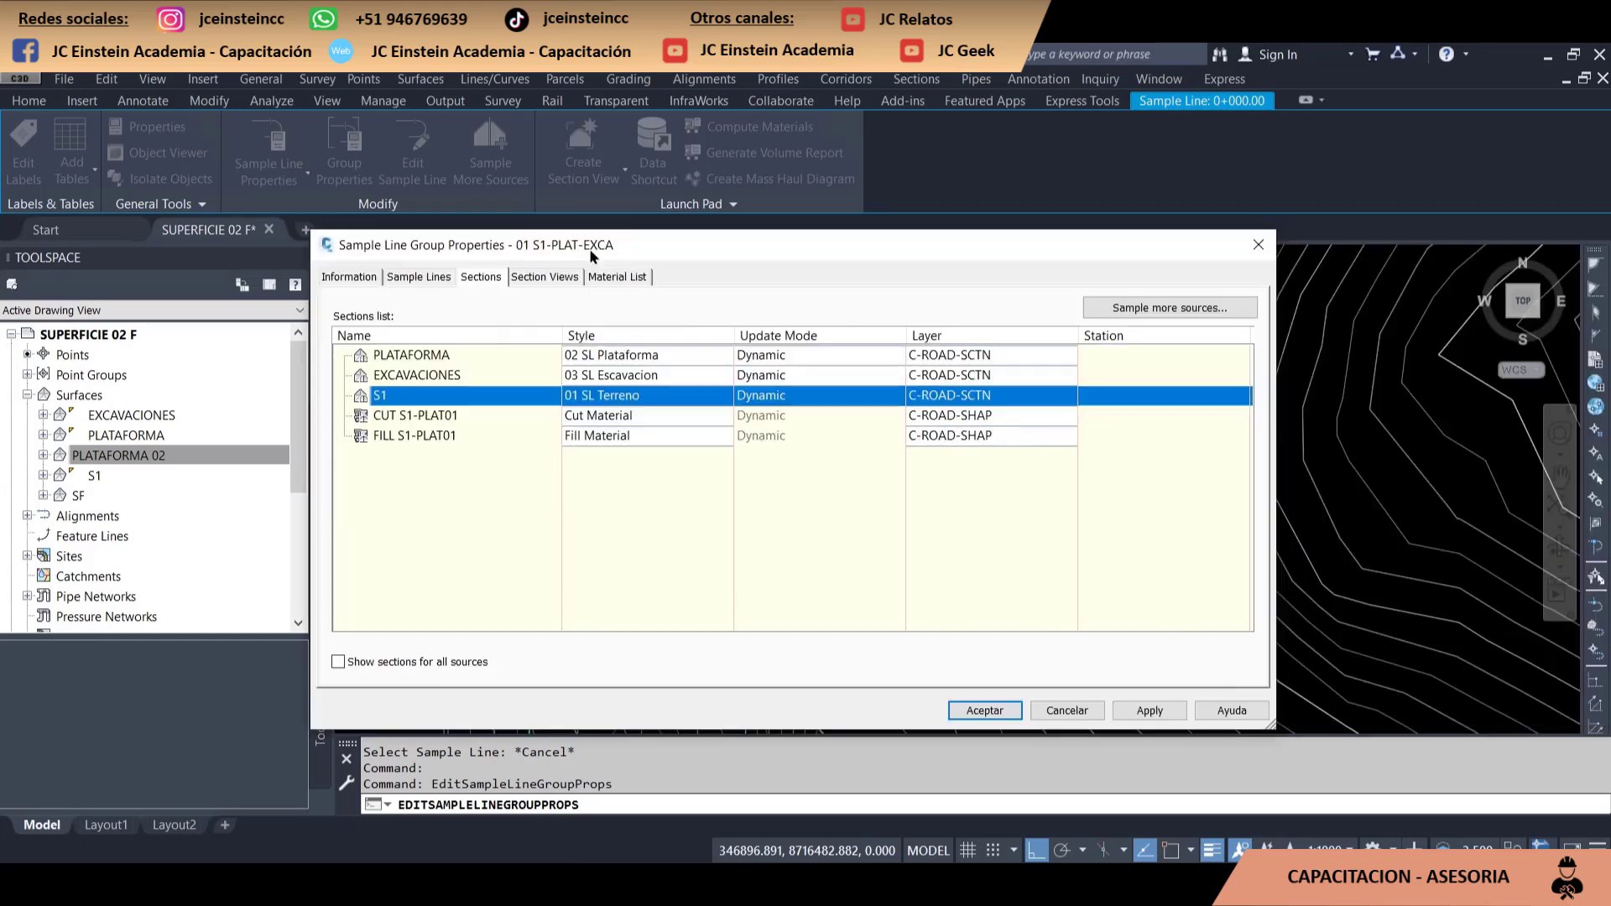
{"action": "left_click", "coordinate": [623, 278]}
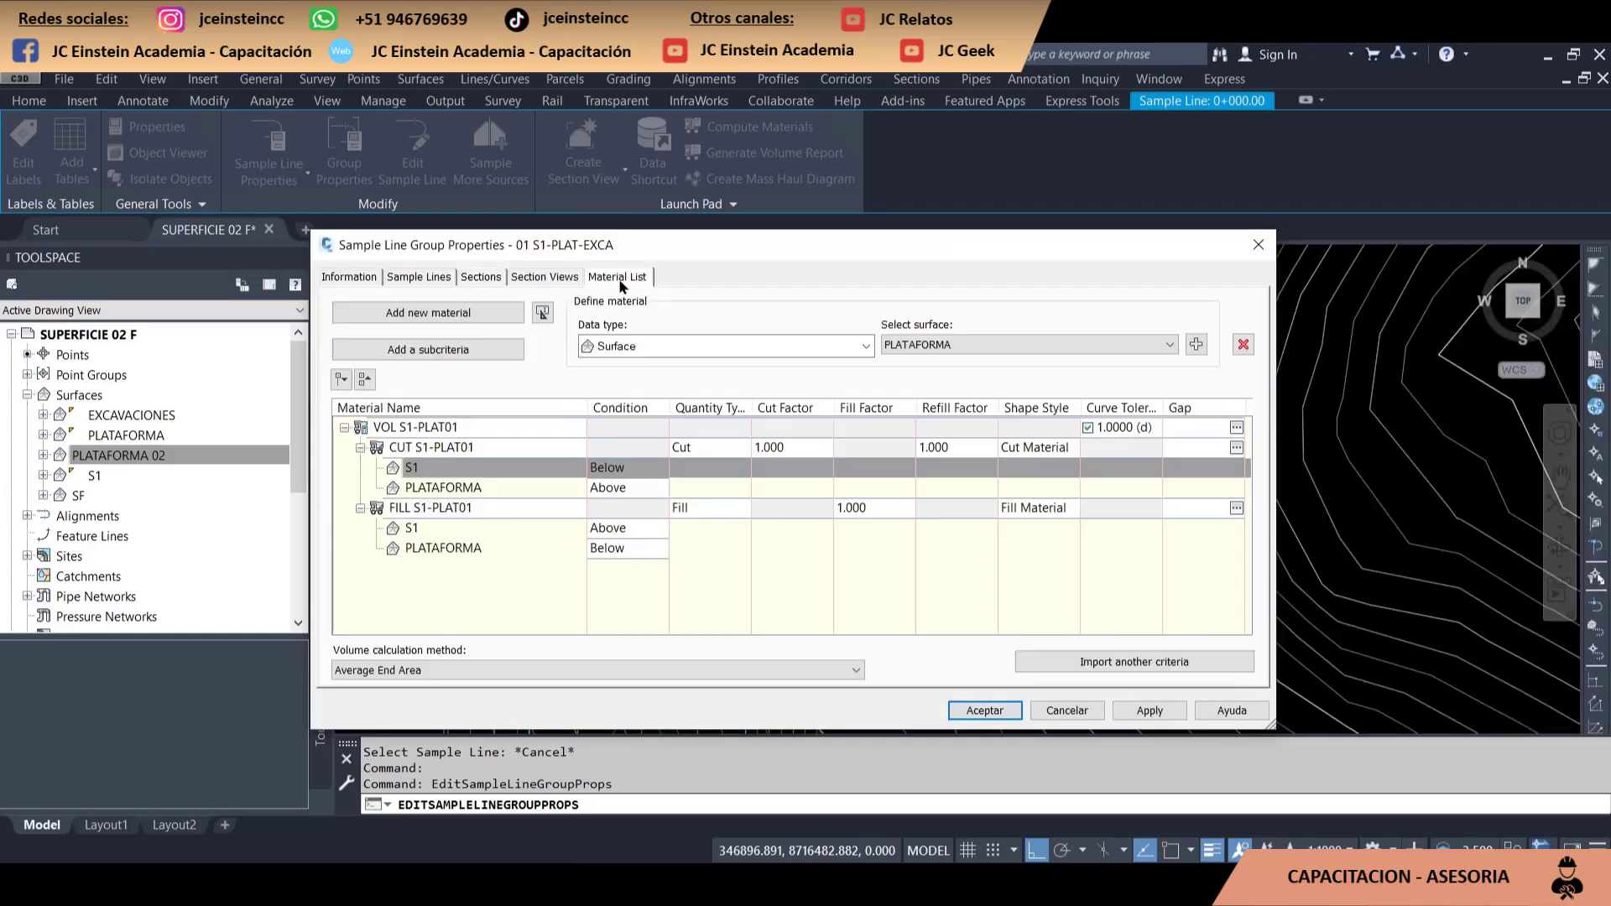
{"action": "left_click", "coordinate": [937, 338]}
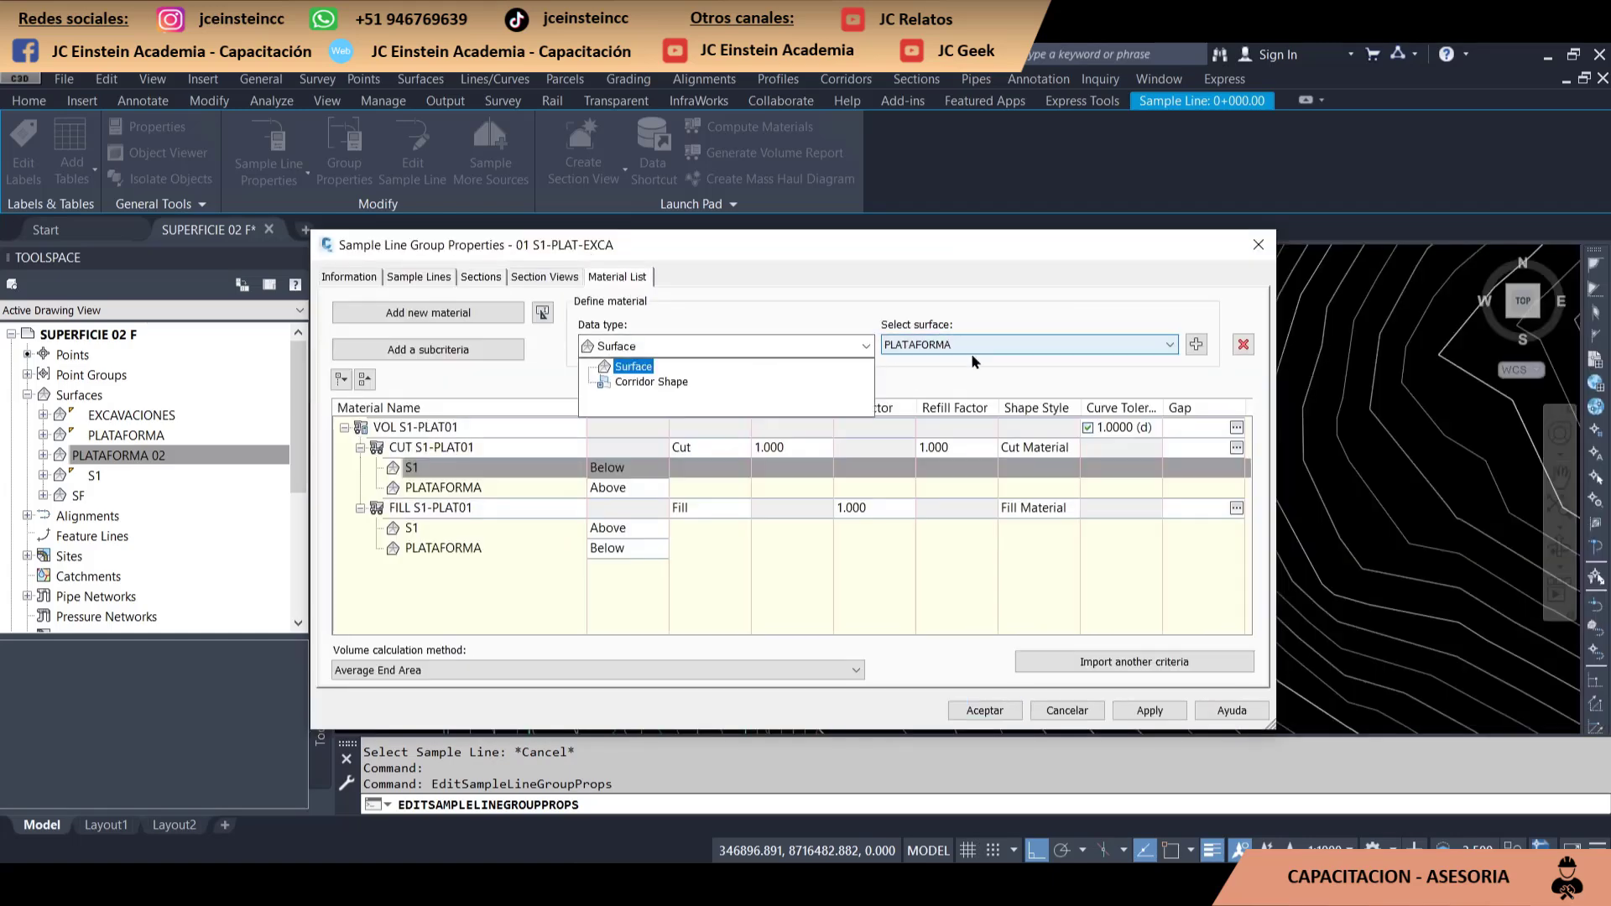
{"action": "left_click", "coordinate": [977, 346]}
{"action": "left_click", "coordinate": [489, 280]}
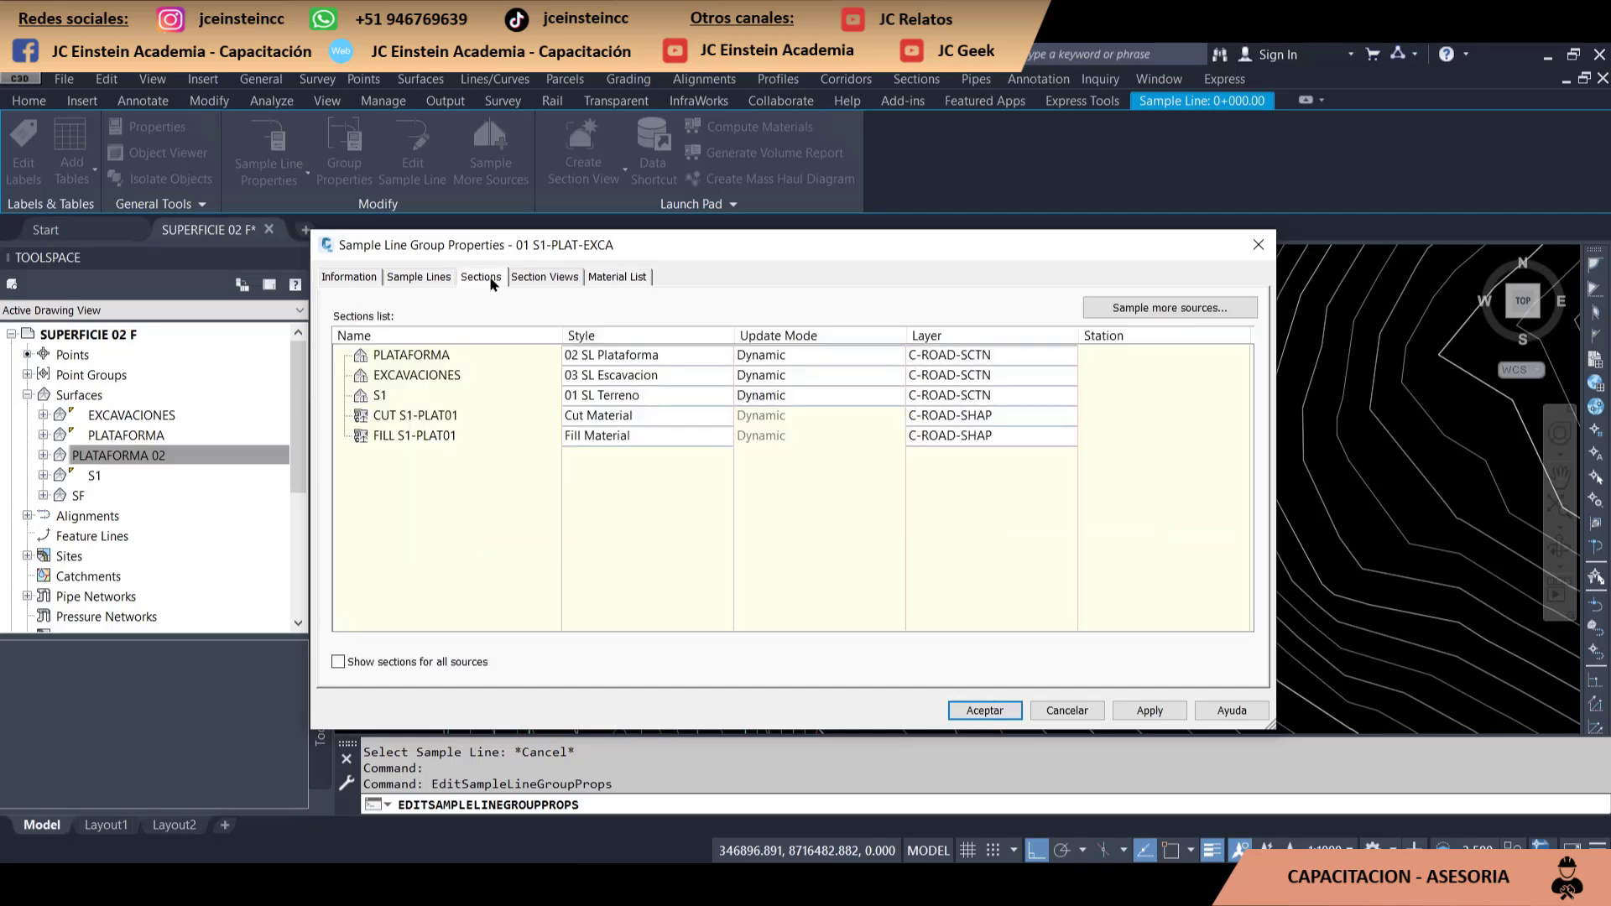
Review the material data type and surface choices, including the S1 cut criterion
{"action": "left_click", "coordinate": [616, 277]}
{"action": "left_click", "coordinate": [1025, 346]}
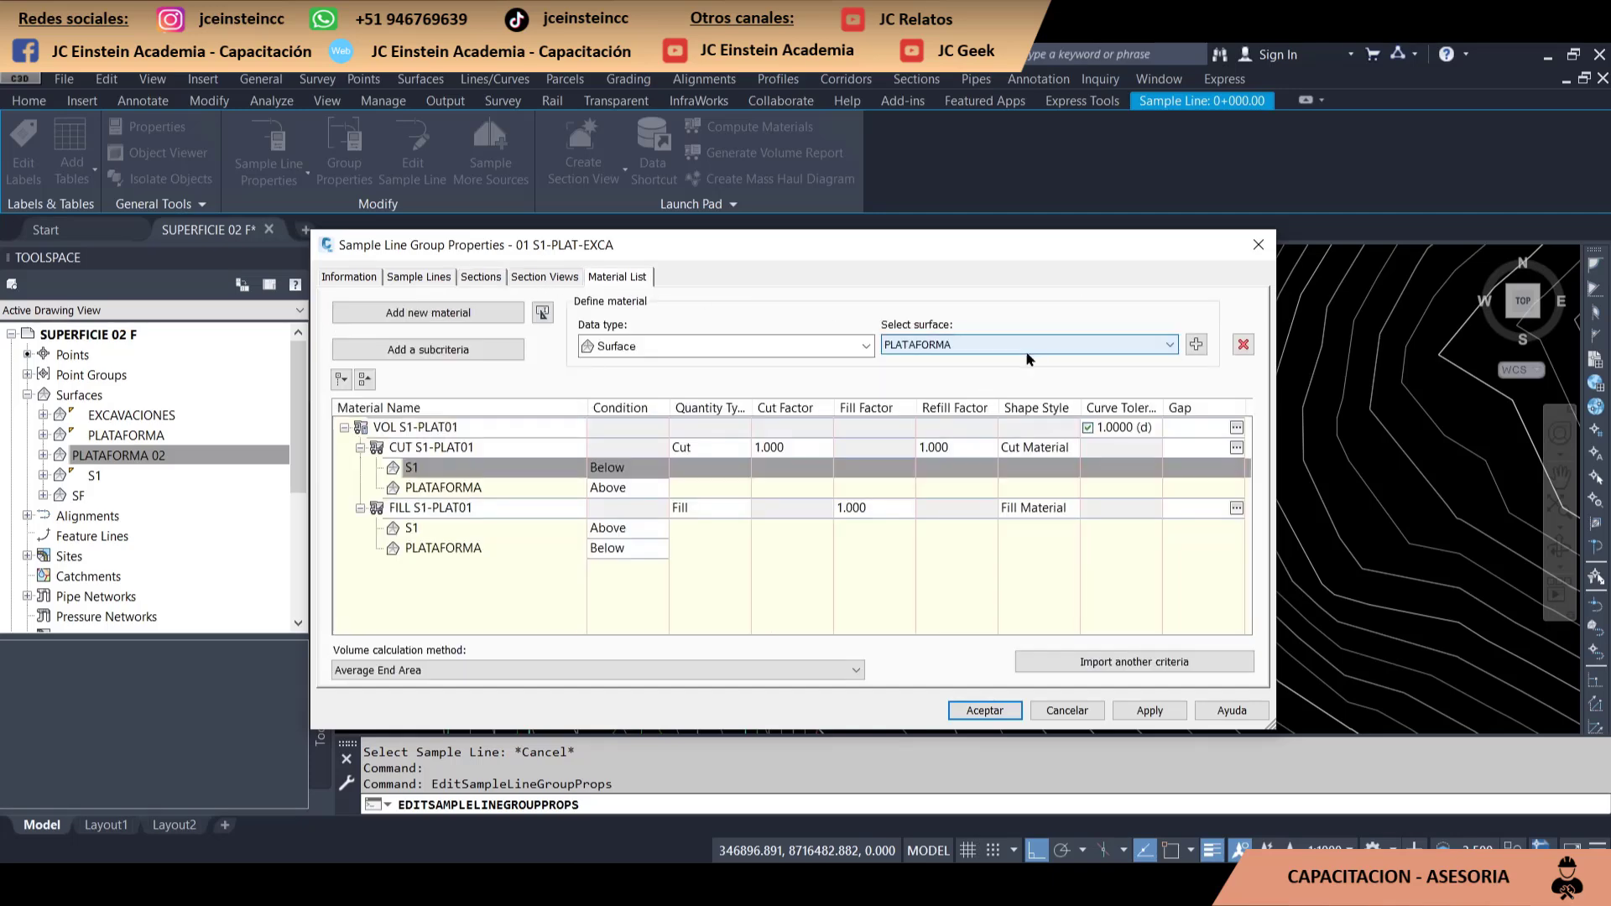
{"action": "left_click", "coordinate": [1027, 346]}
{"action": "left_click", "coordinate": [1036, 362]}
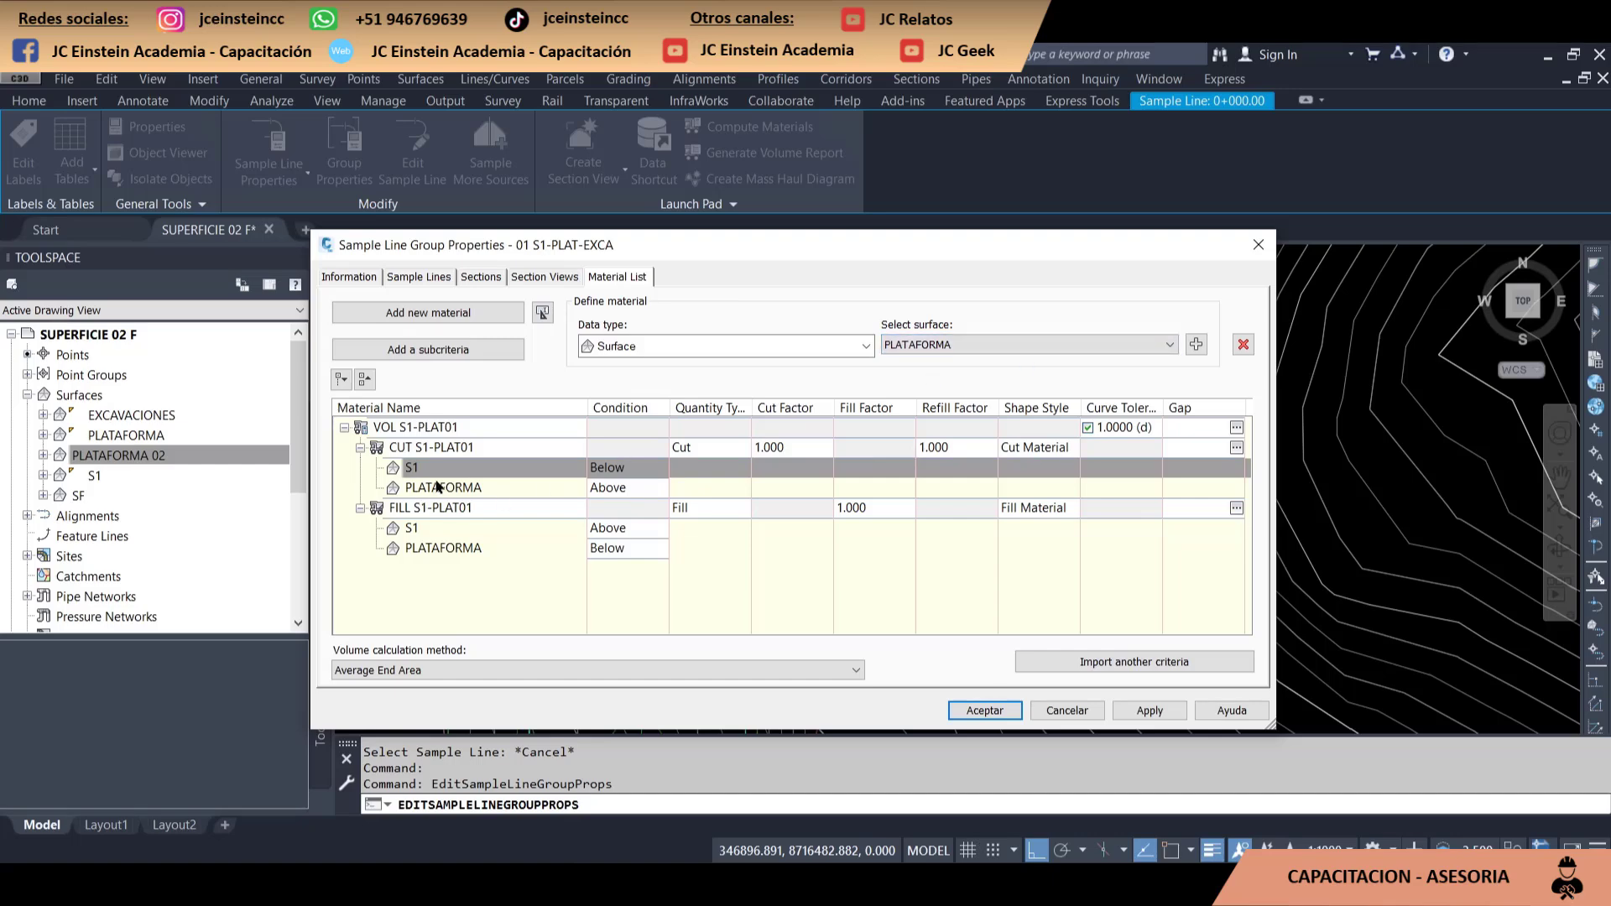
{"action": "left_click", "coordinate": [440, 467]}
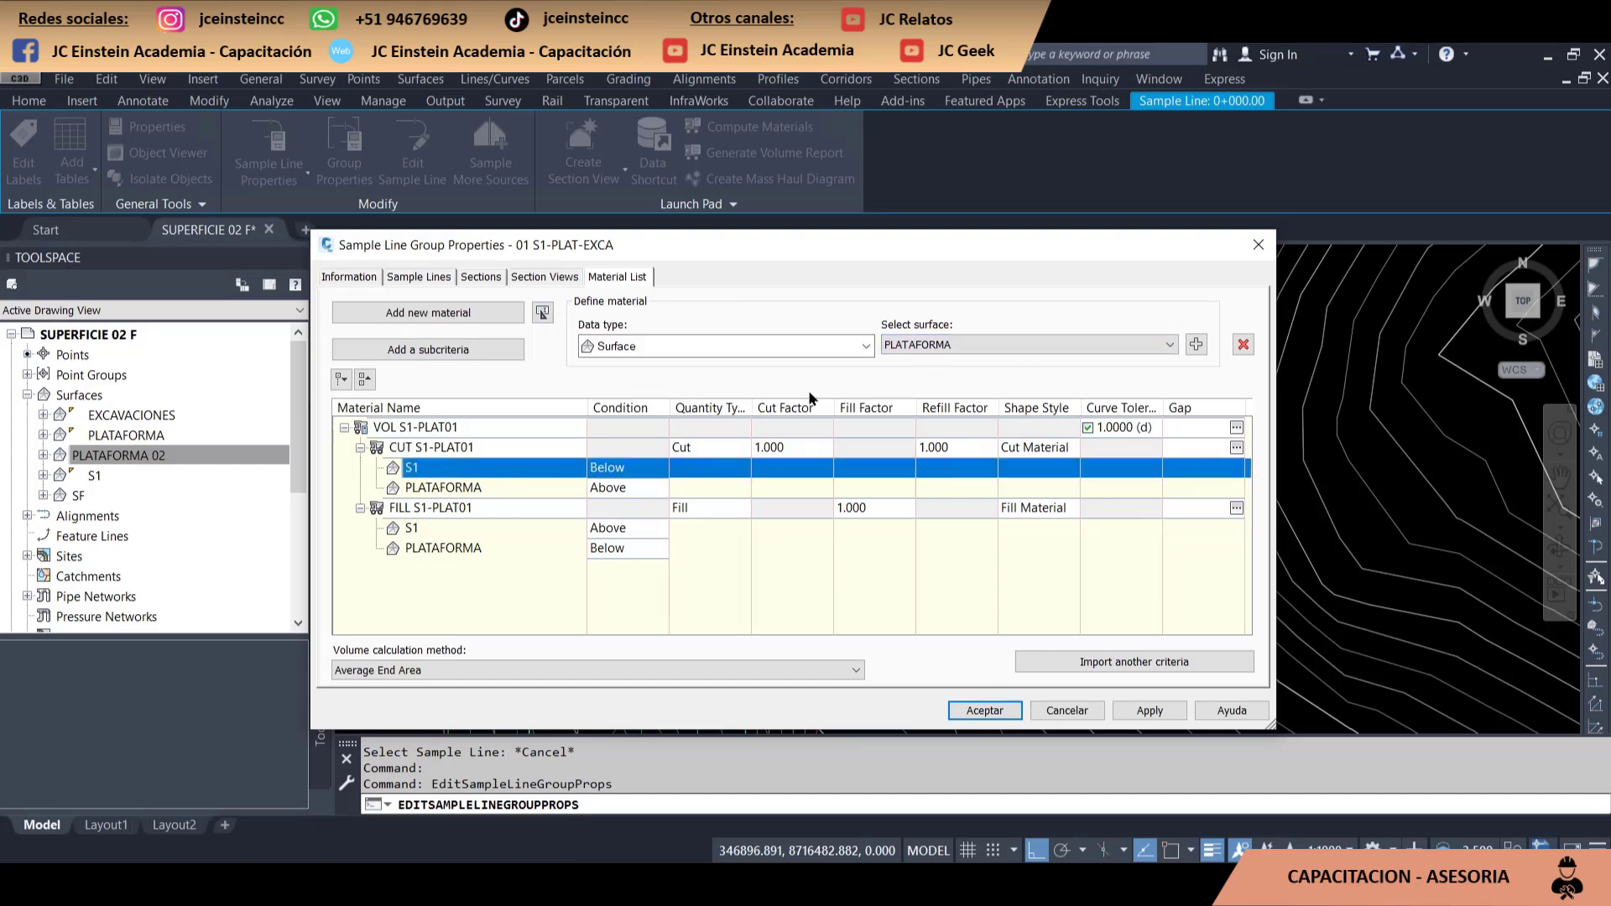
{"action": "left_click", "coordinate": [814, 352]}
{"action": "left_click", "coordinate": [1082, 344]}
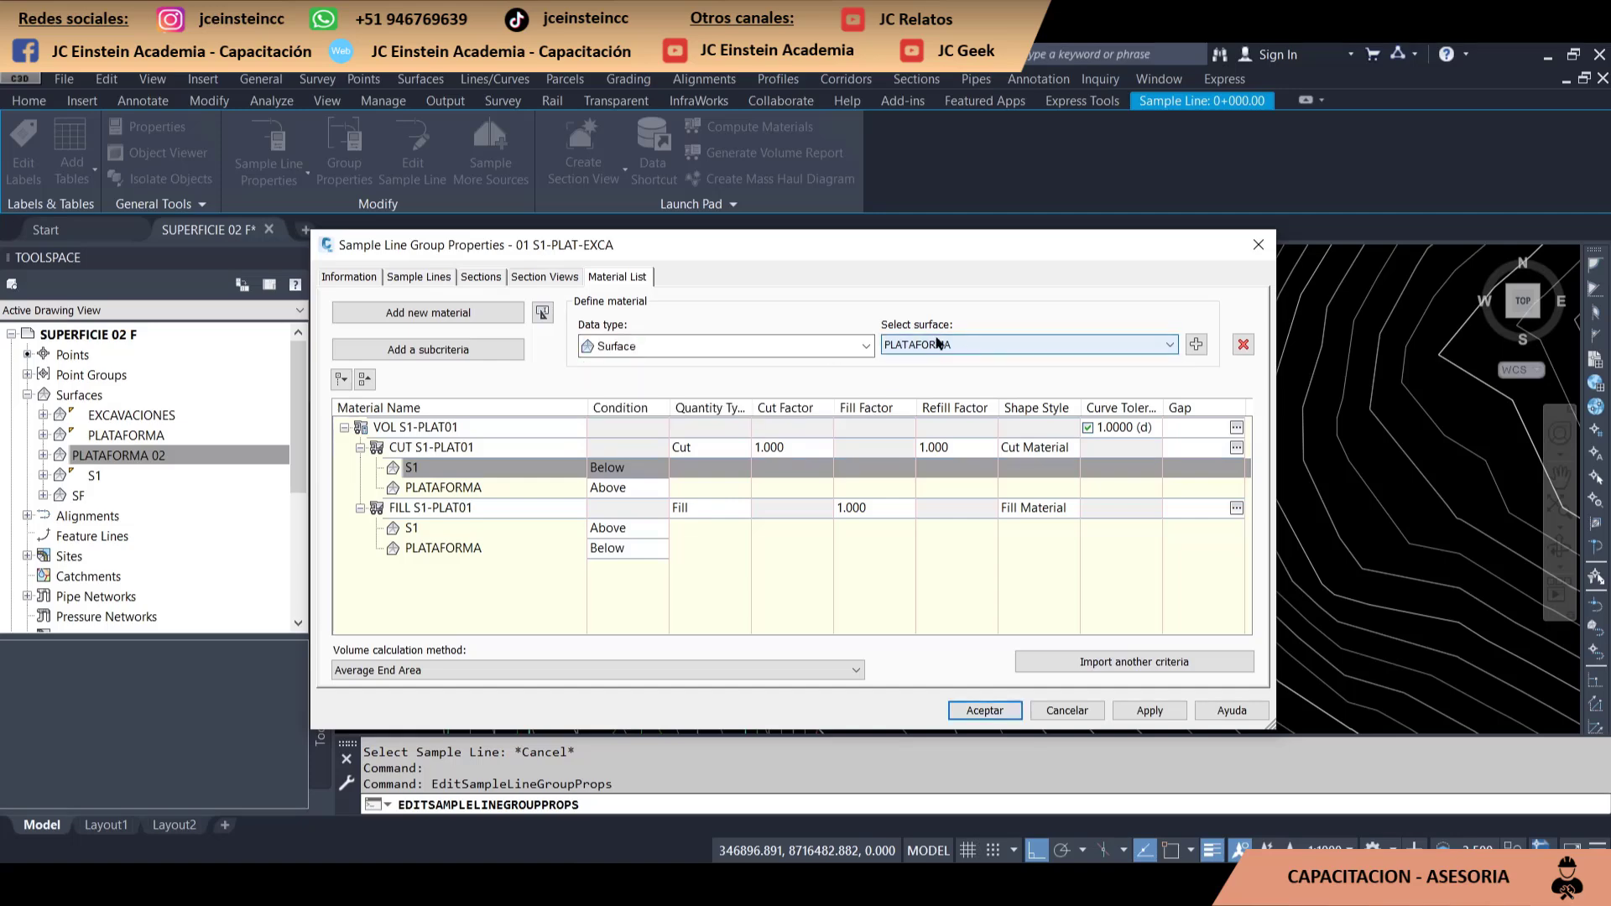
Delete the VOL S1-PLAT01 material list and accept to close the group properties
{"action": "left_click", "coordinate": [384, 430]}
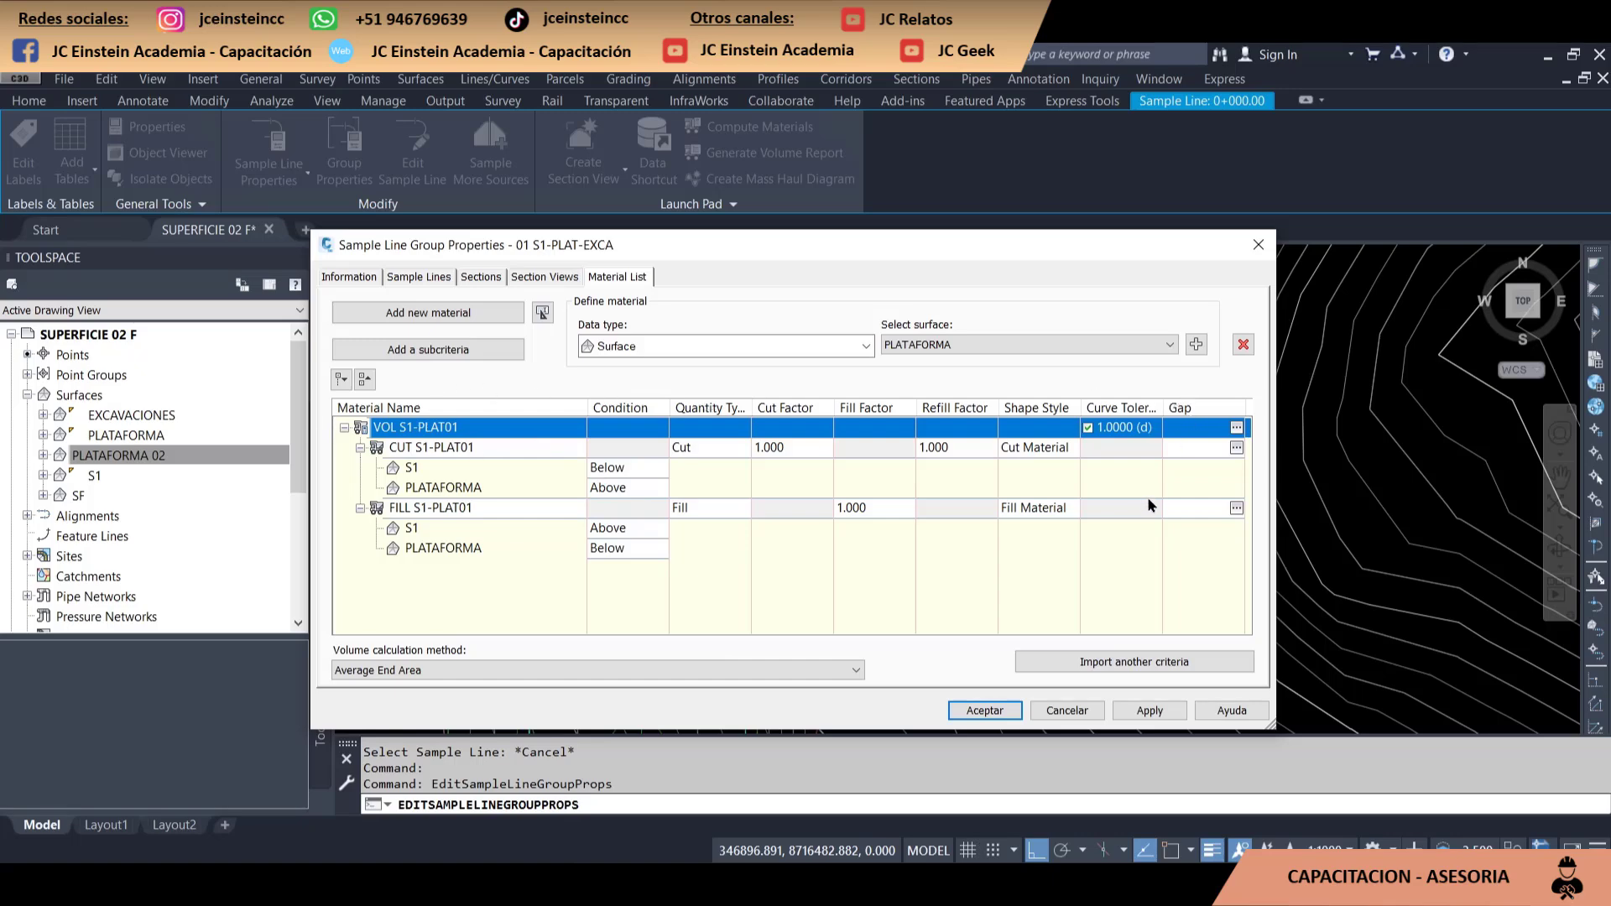
{"action": "left_click", "coordinate": [443, 430]}
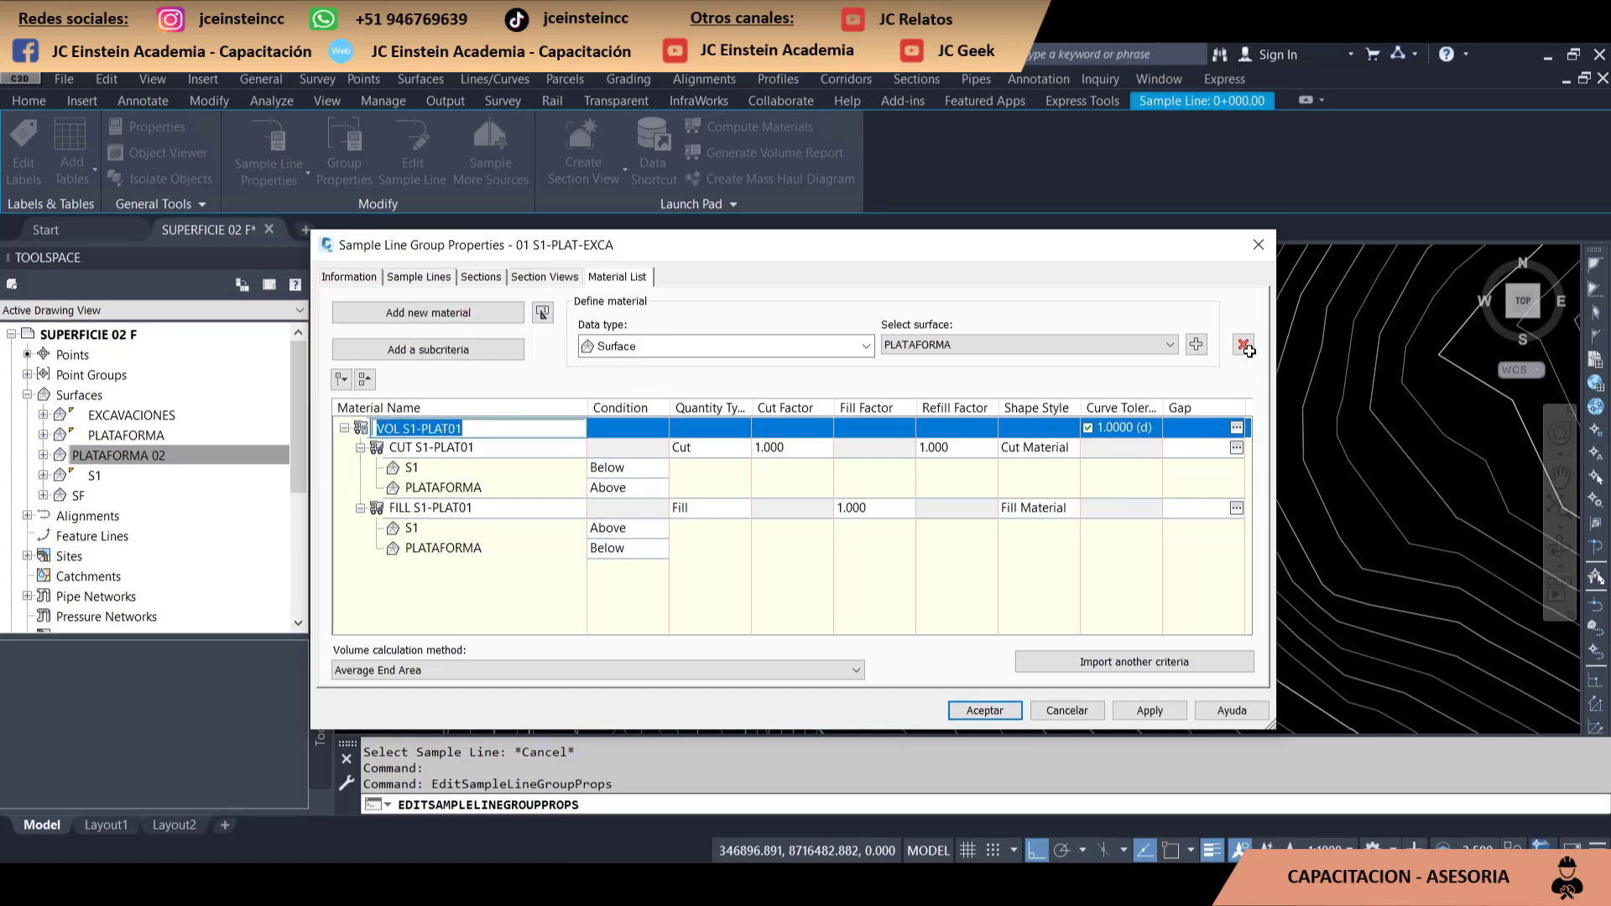
{"action": "left_click", "coordinate": [1148, 711]}
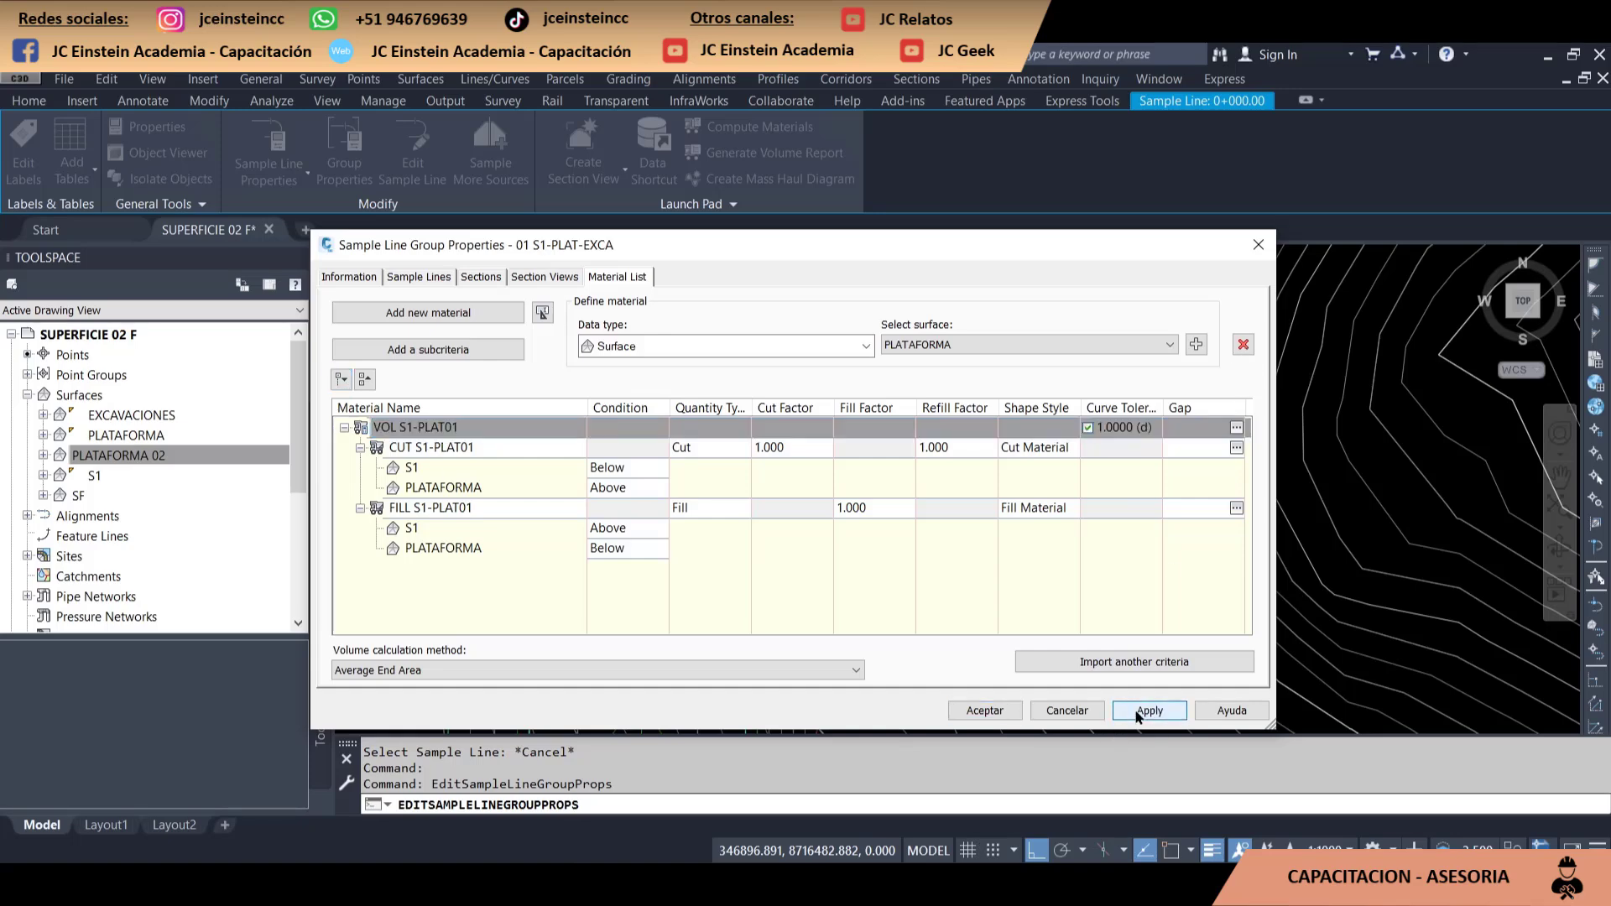
{"action": "left_click", "coordinate": [957, 357]}
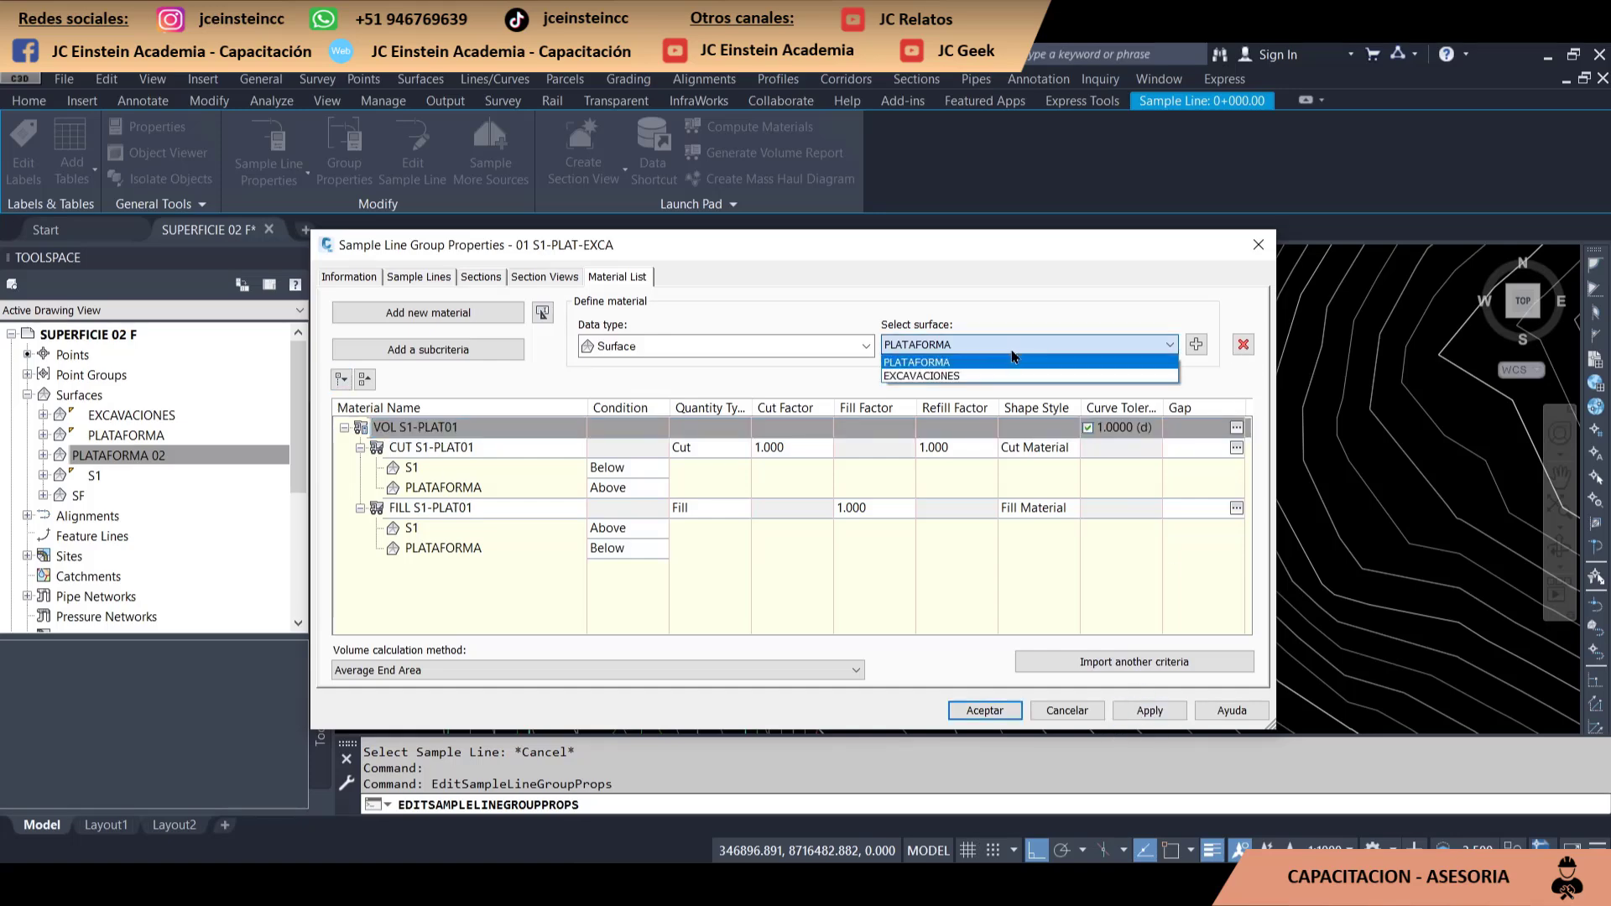
{"action": "left_click", "coordinate": [1244, 346]}
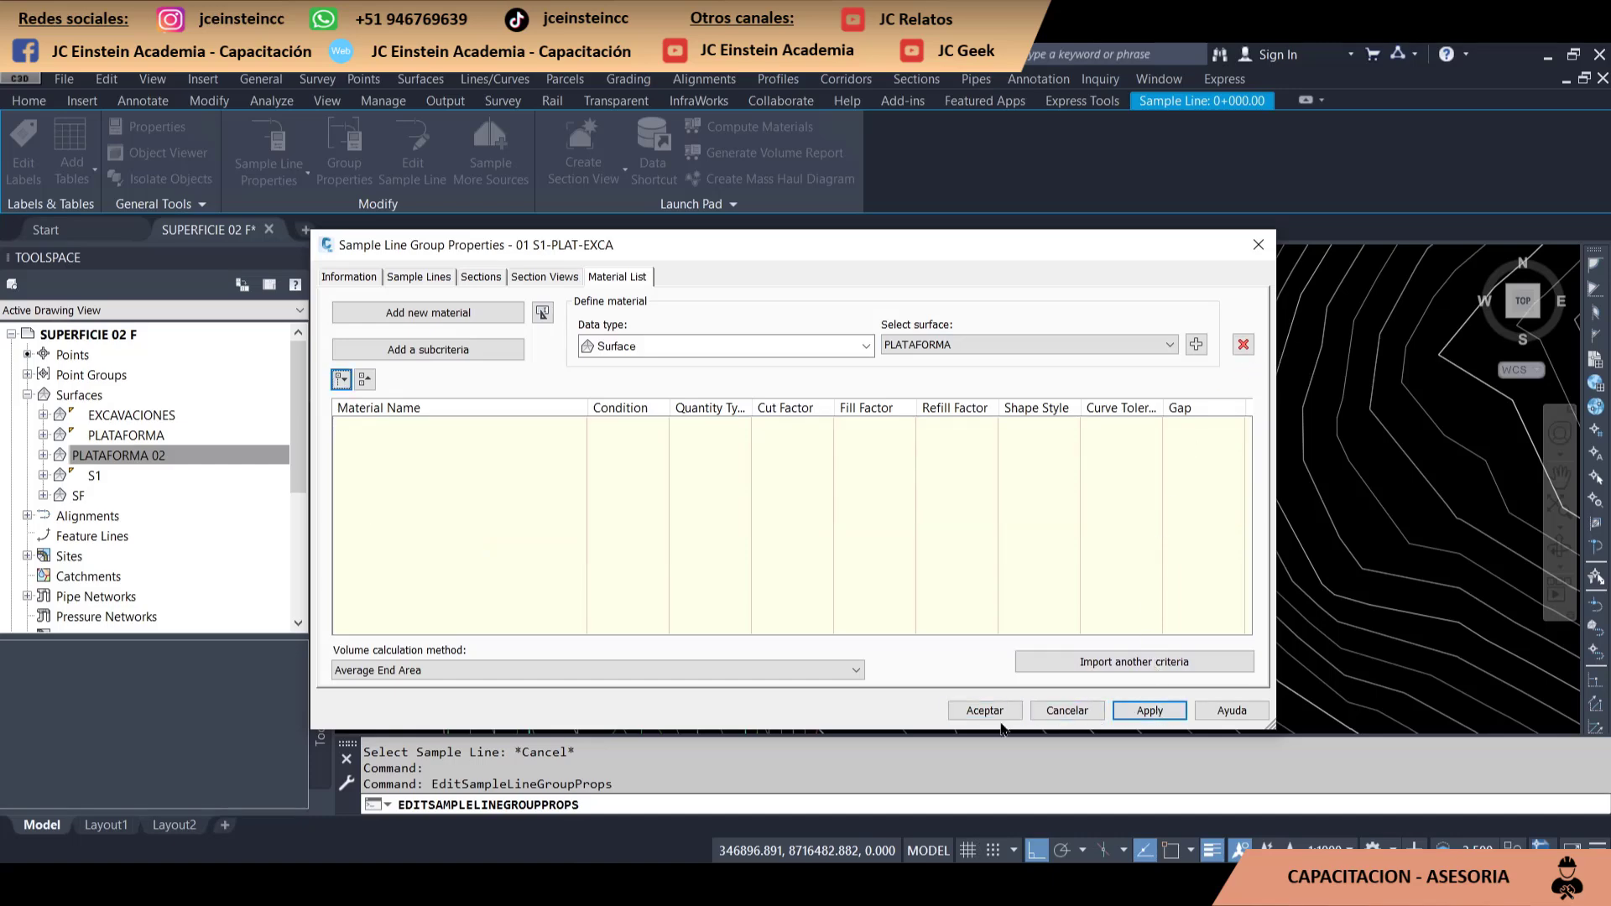
{"action": "left_click", "coordinate": [984, 711]}
Start Compute Materials for the 01 S1-PLAT-EXCA sample line group
{"action": "scroll", "coordinate": [1004, 634], "scroll_direction": "down", "scroll_amount": 5}
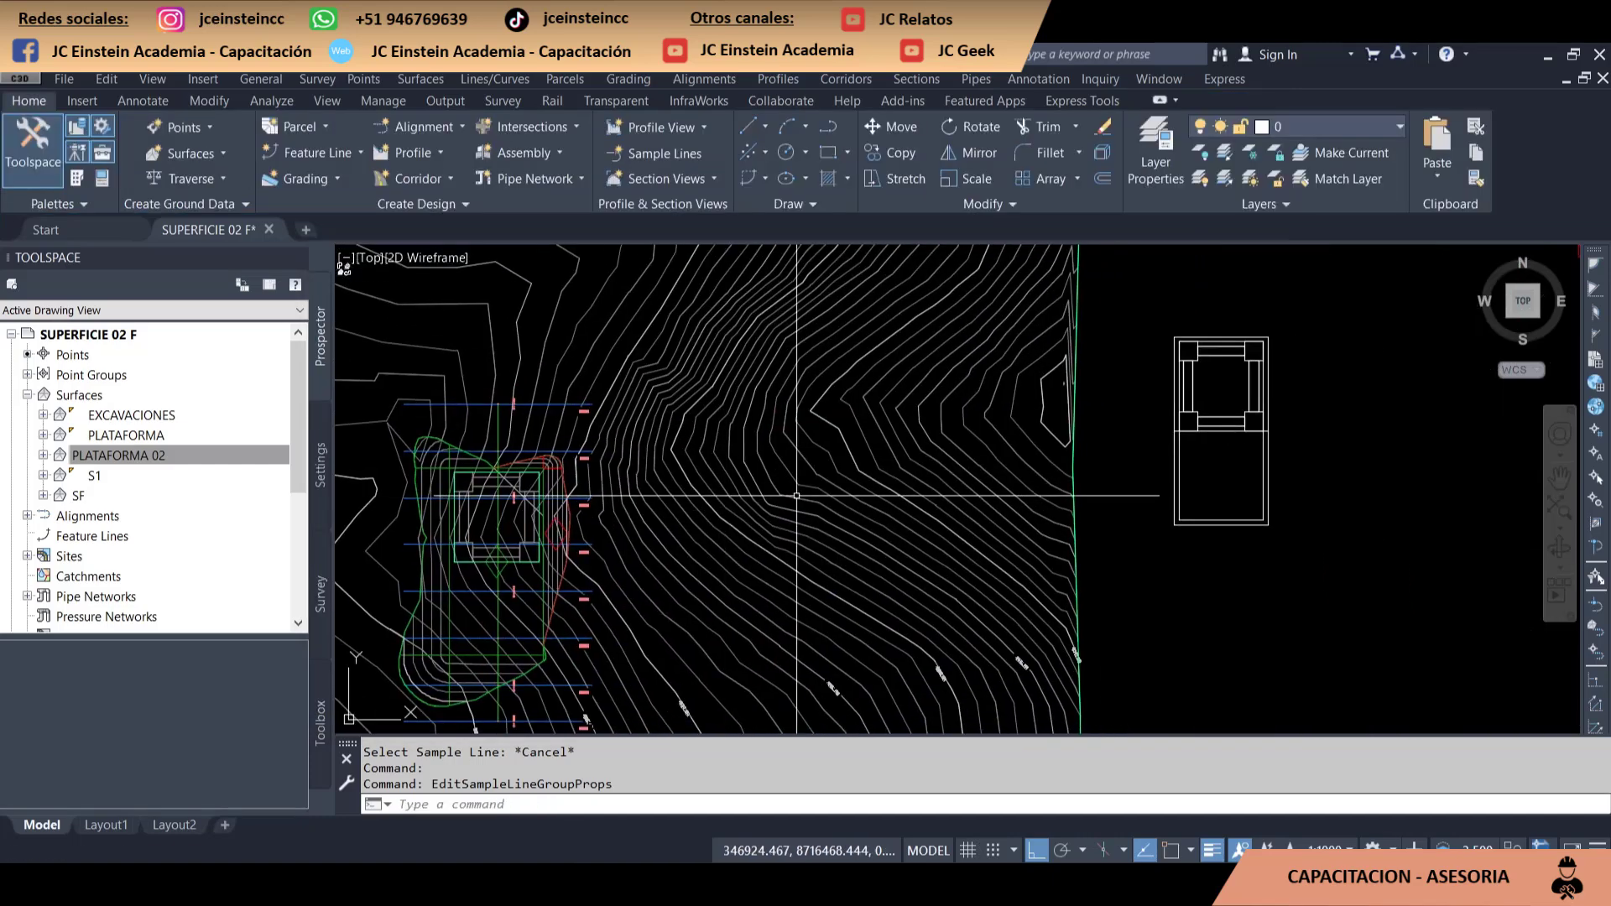
{"action": "left_click", "coordinate": [917, 79]}
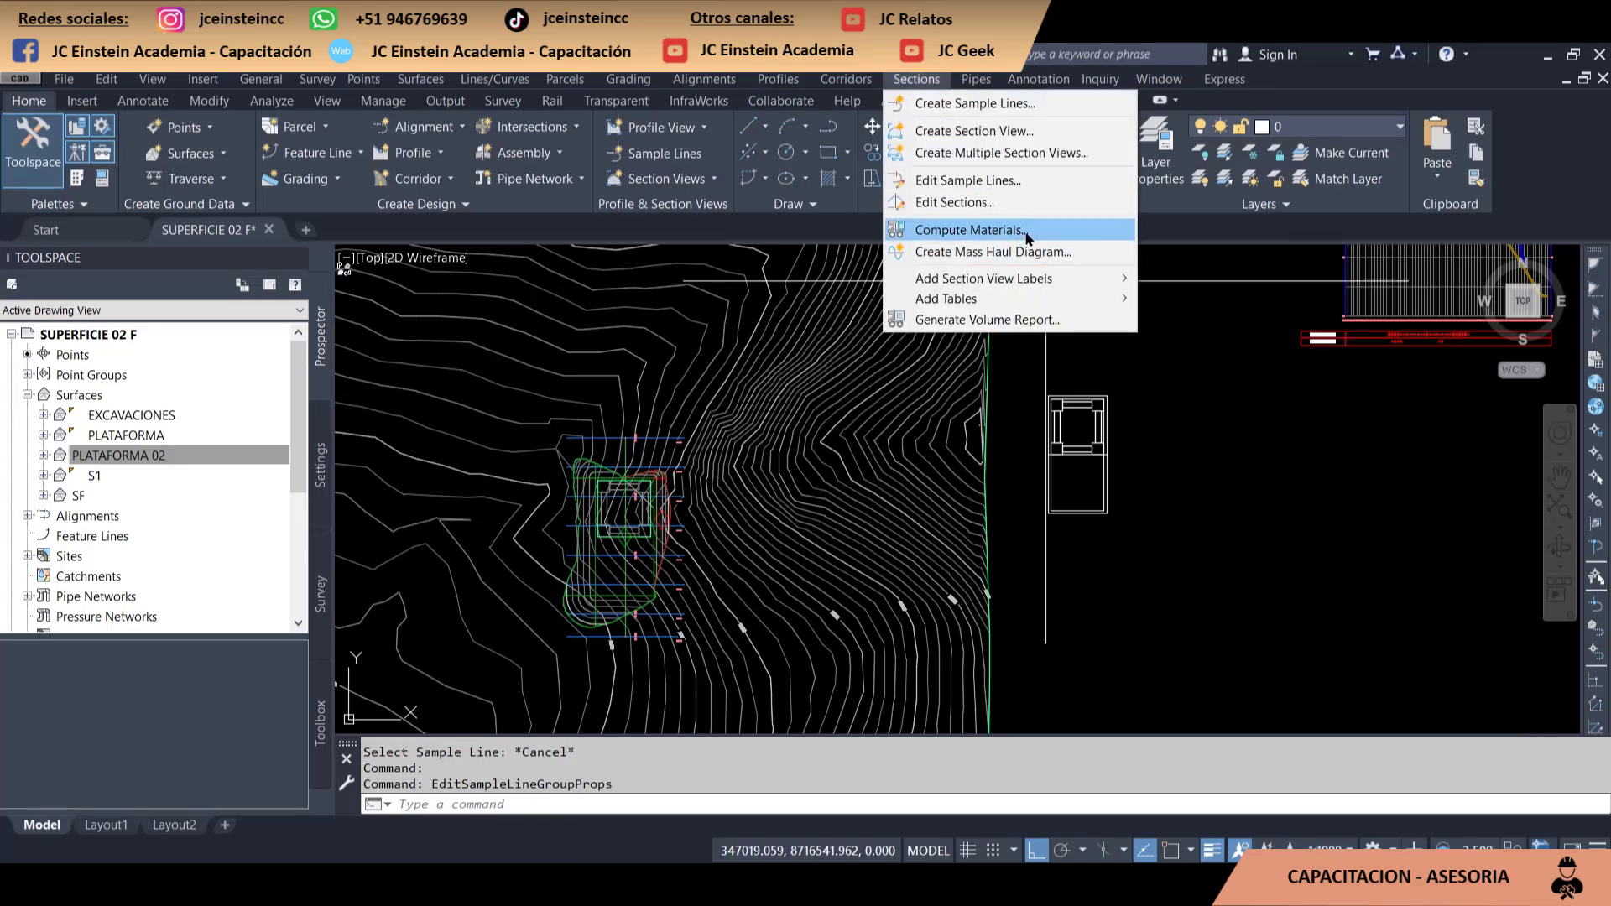
{"action": "left_click", "coordinate": [1029, 230]}
{"action": "left_click", "coordinate": [461, 339]}
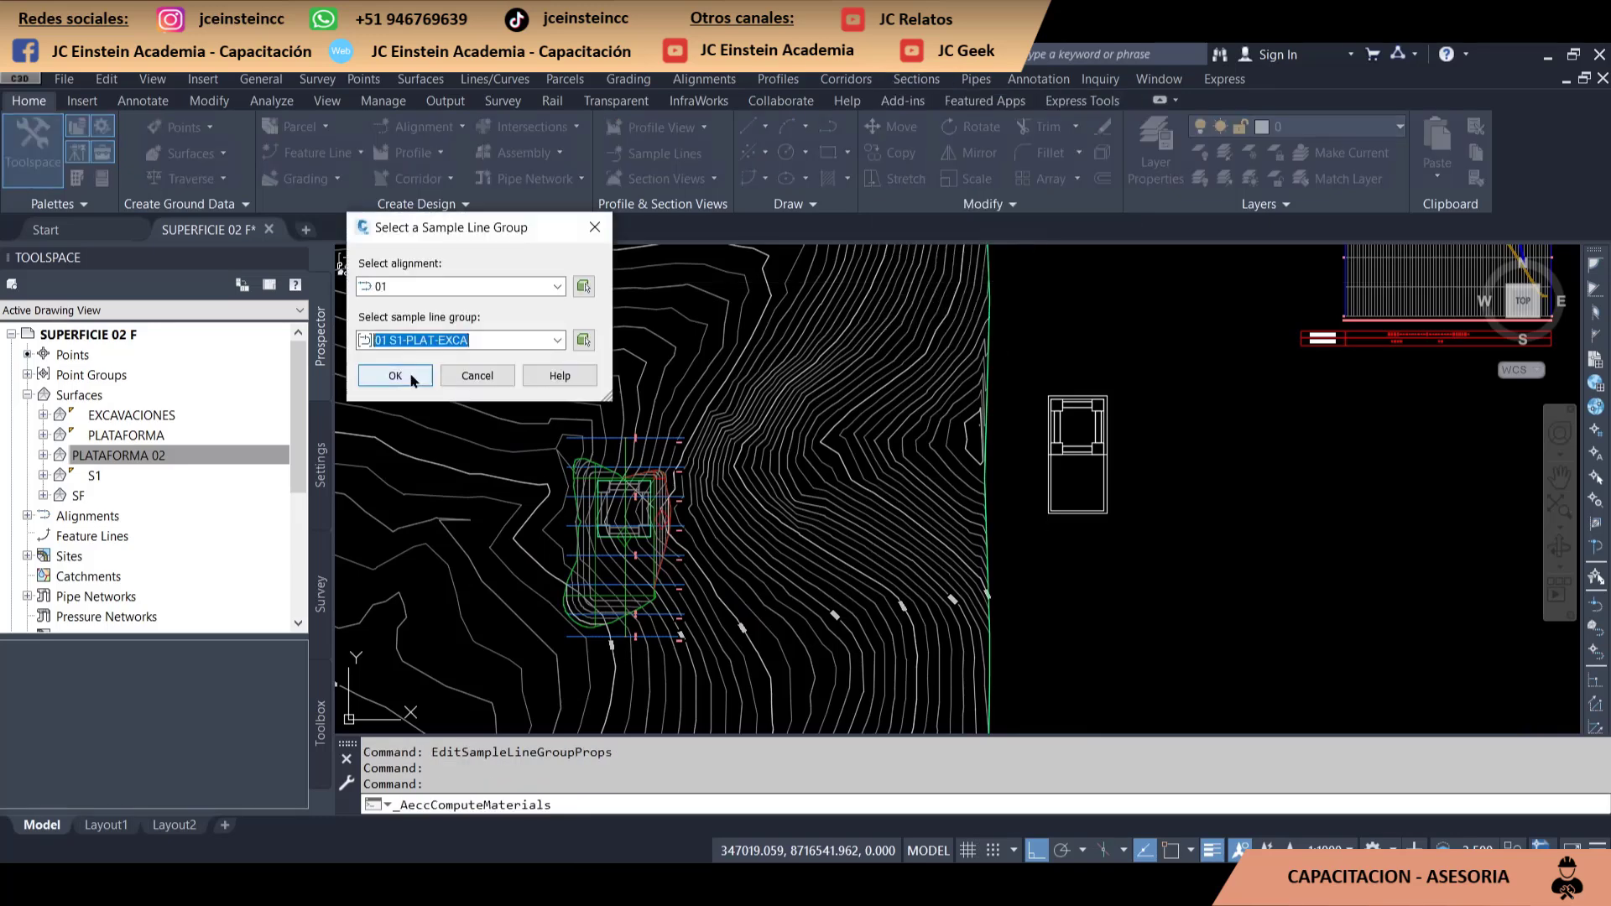
{"action": "left_click", "coordinate": [395, 376]}
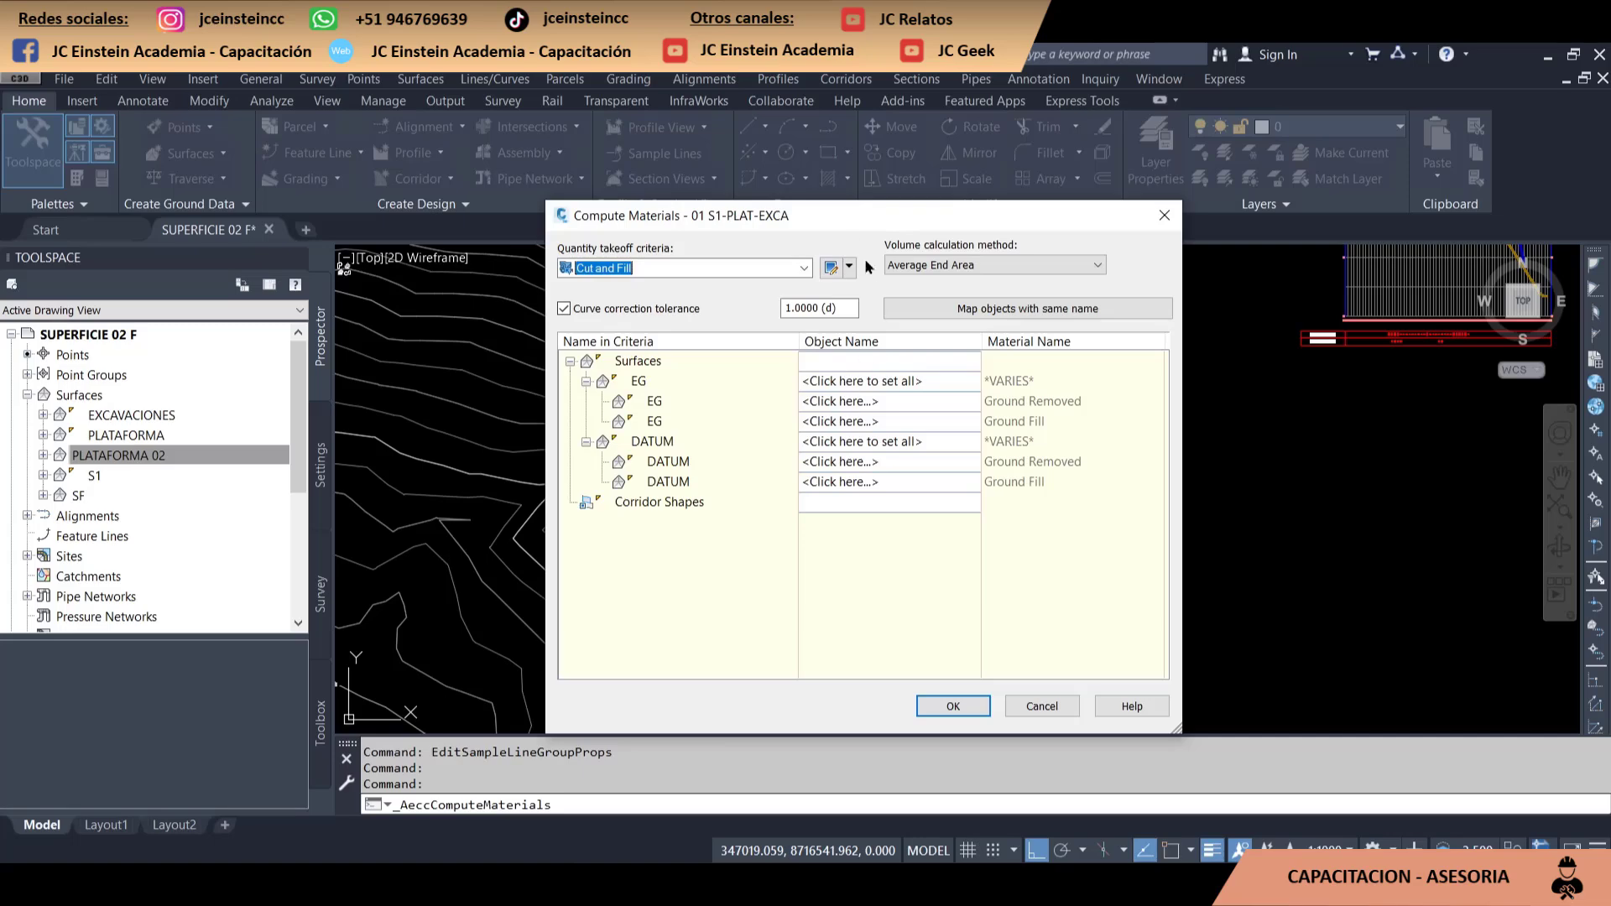
Map EG to surface S1 and DATUM to PLATAFORMA, then compute the materials
{"action": "left_click_drag", "start_coordinate": [862, 225], "coordinate": [1076, 214]}
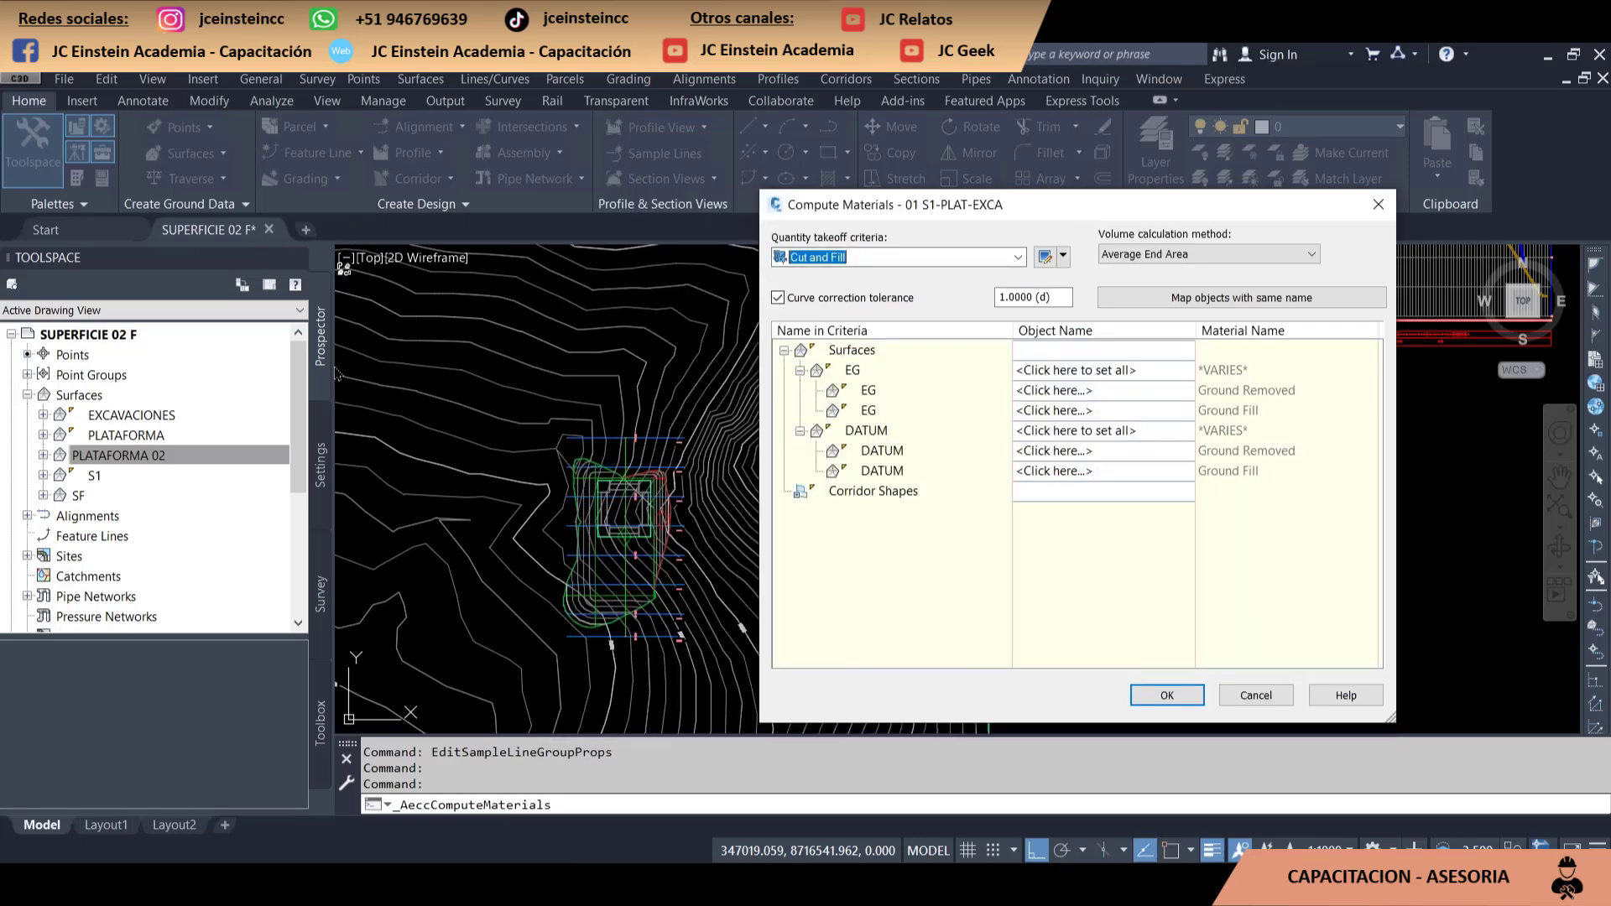
{"action": "left_click", "coordinate": [1080, 376]}
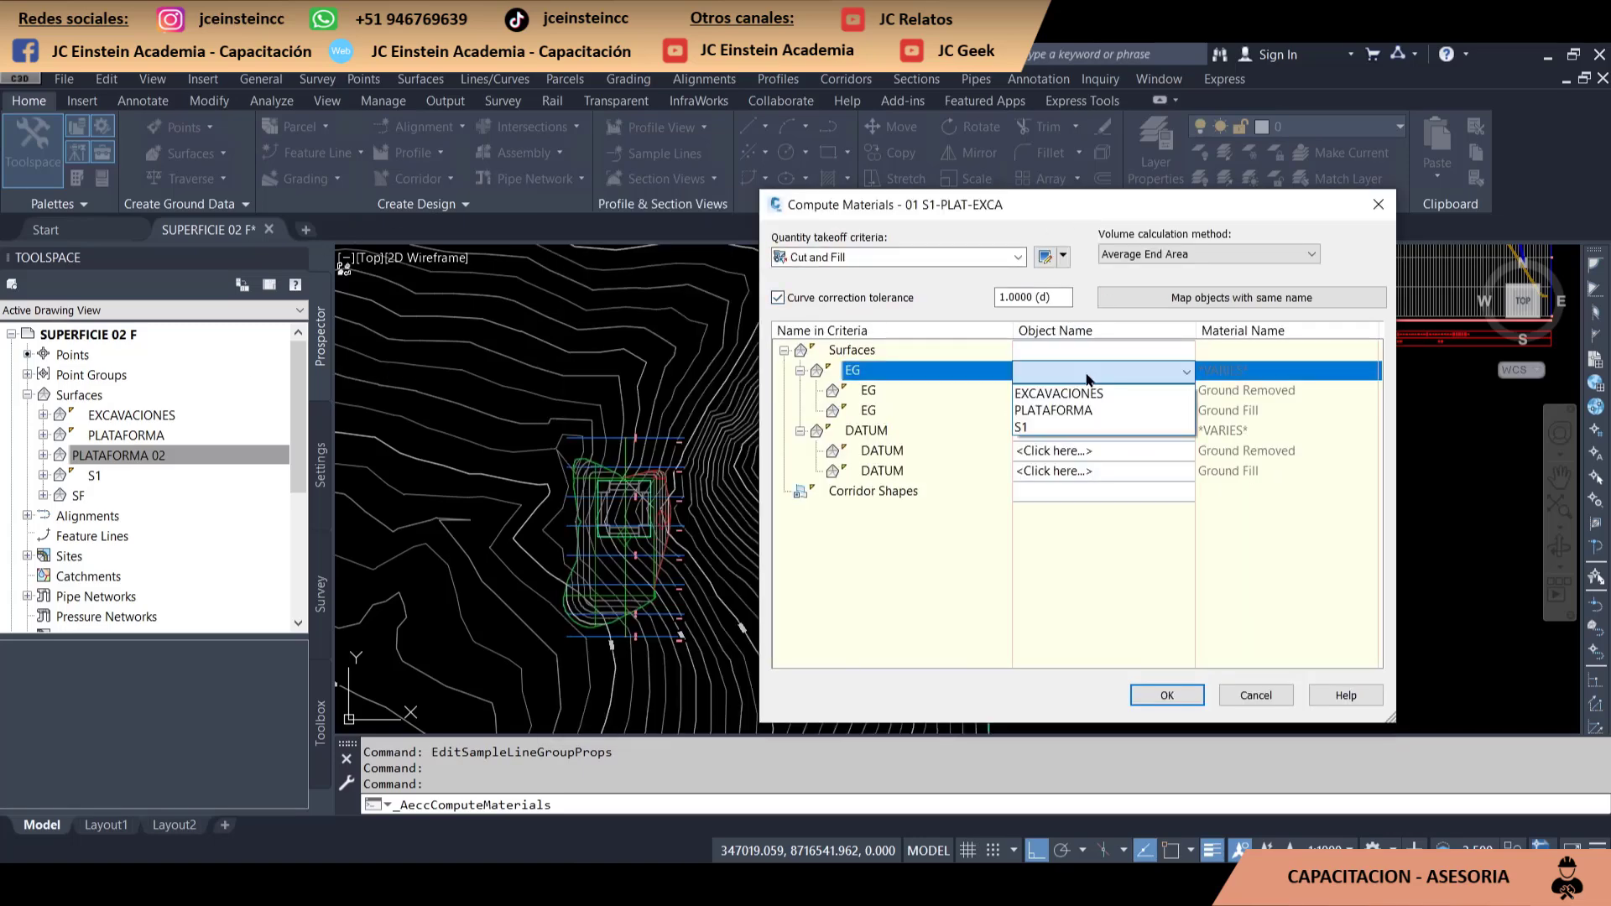
{"action": "left_click", "coordinate": [1098, 374]}
{"action": "left_click", "coordinate": [1069, 373]}
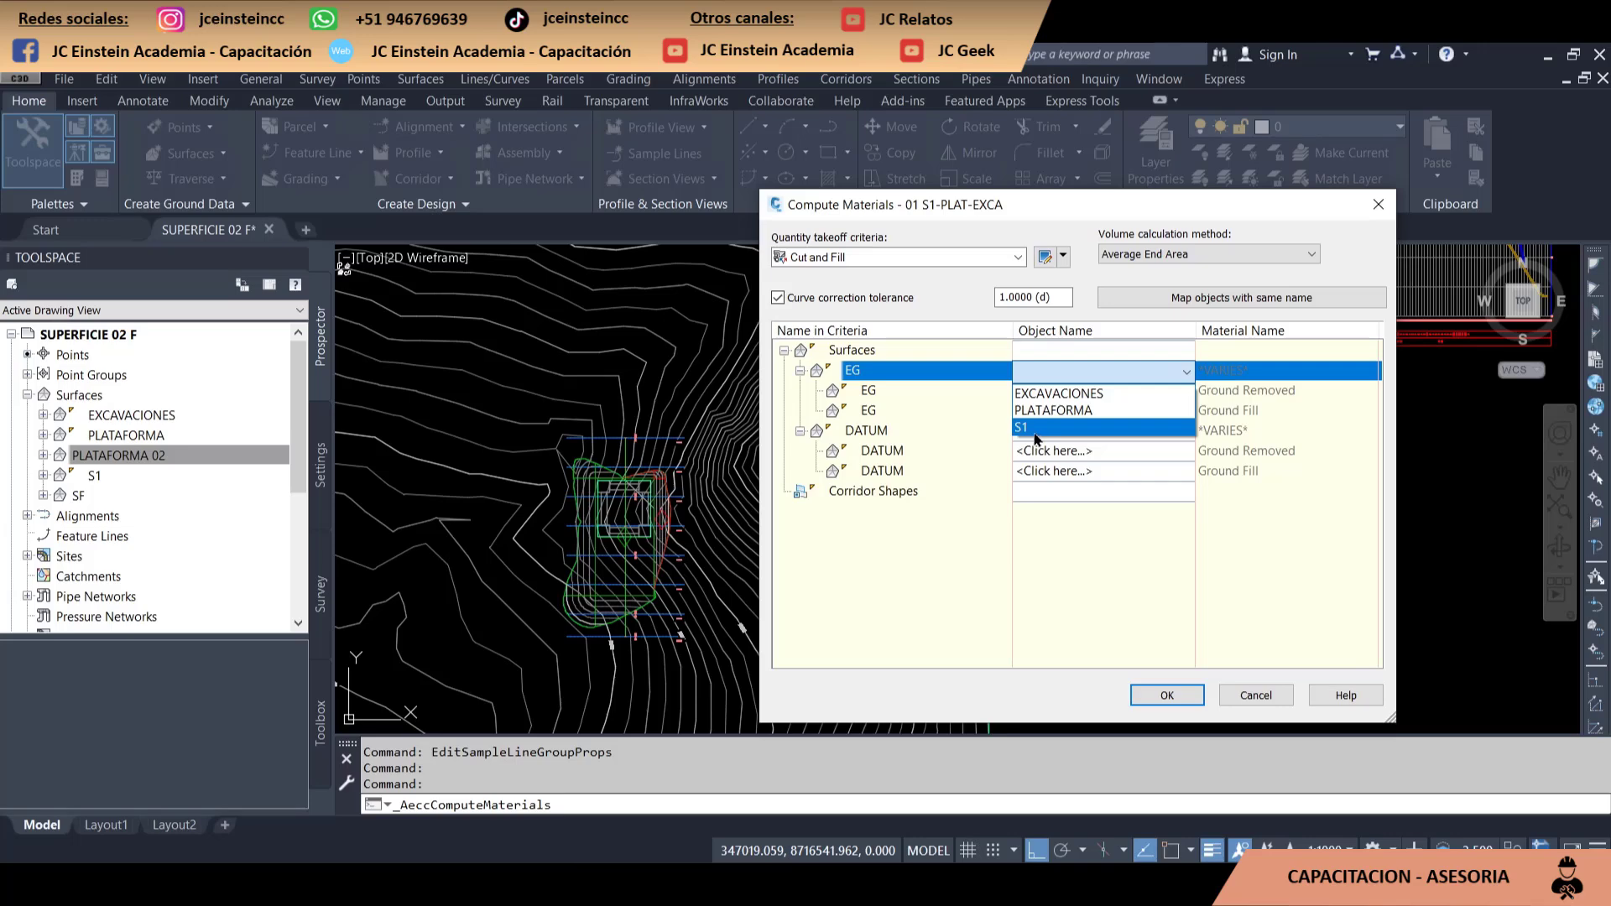
{"action": "left_click", "coordinate": [955, 379]}
{"action": "left_click", "coordinate": [1064, 376]}
{"action": "left_click", "coordinate": [1068, 429]}
{"action": "left_click", "coordinate": [1048, 430]}
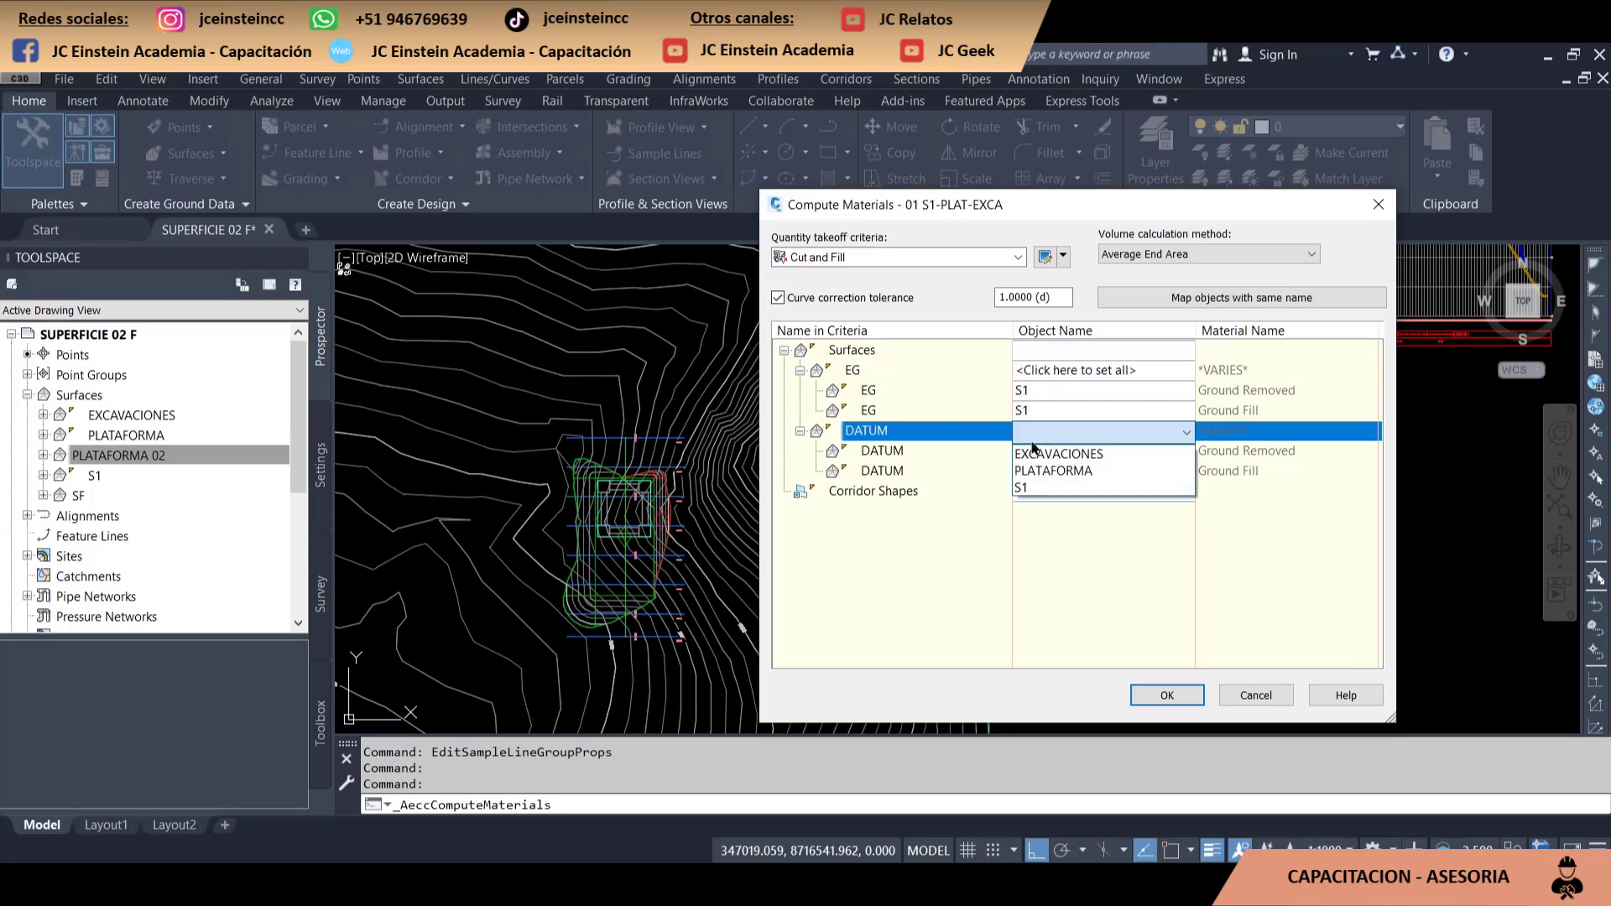
{"action": "left_click", "coordinate": [1074, 470]}
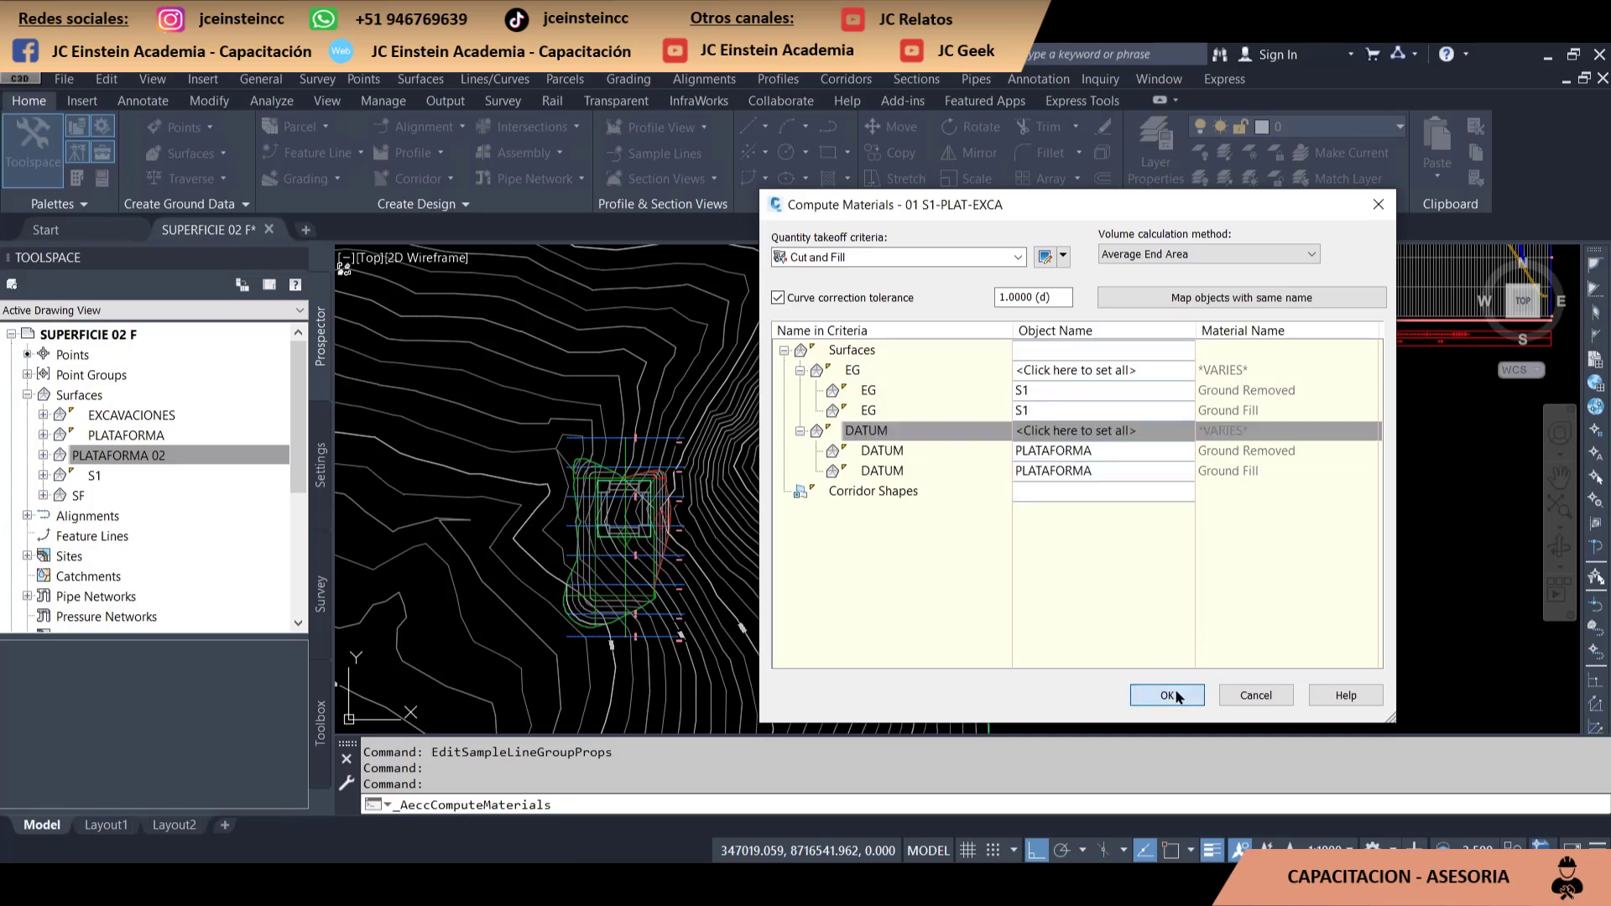
{"action": "left_click", "coordinate": [1175, 696]}
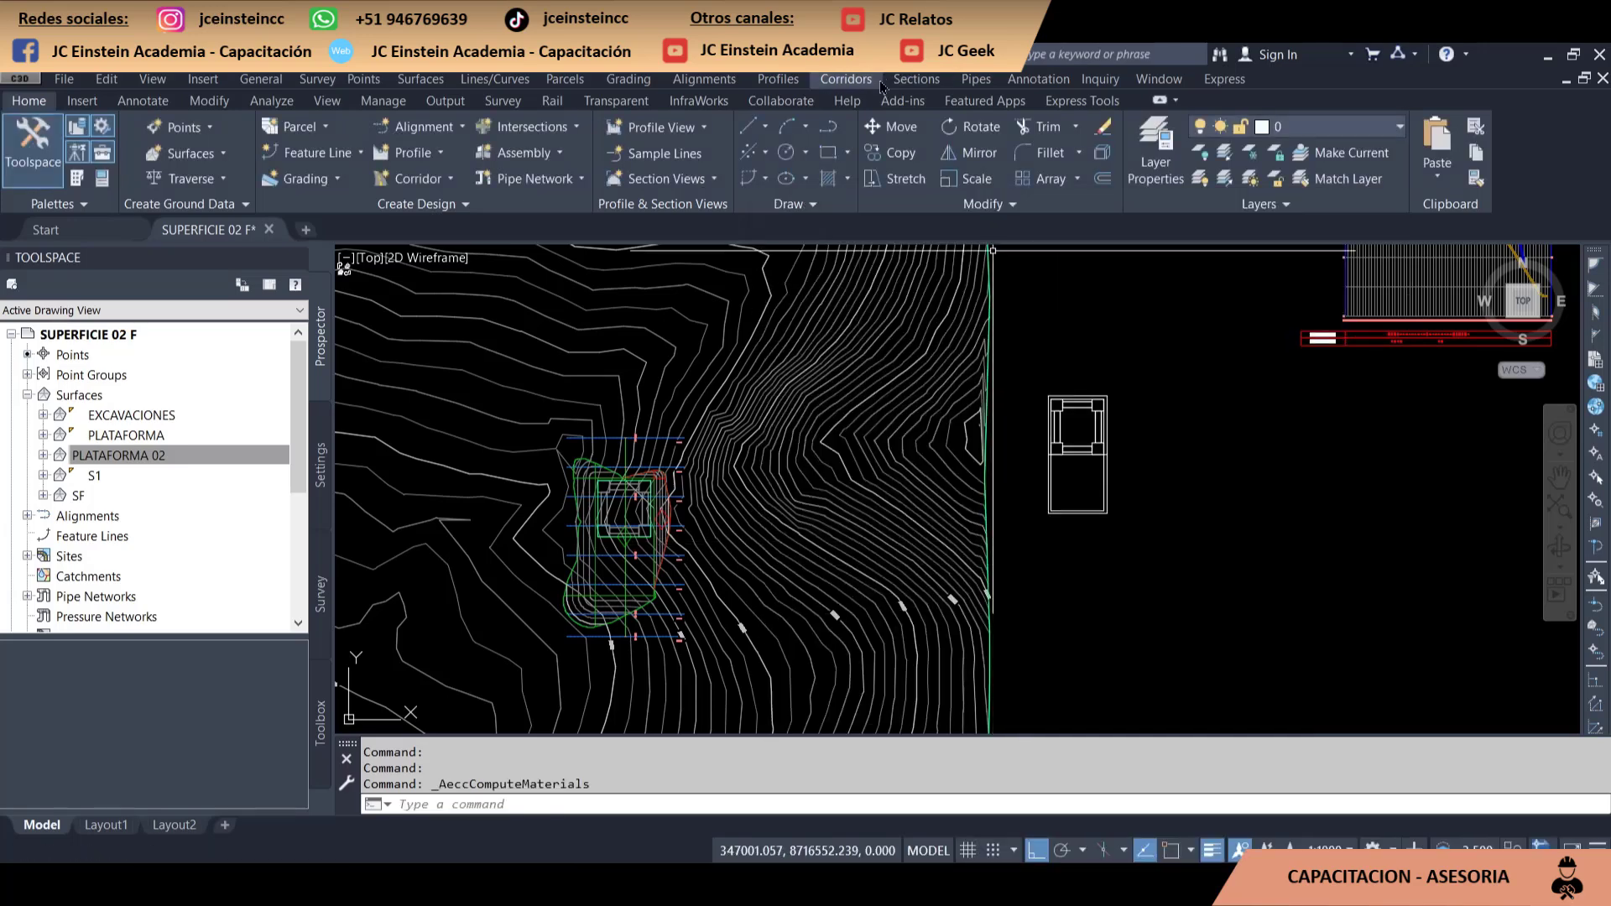
Reopen Compute Materials for 01 S1-PLAT-EXCA and expand the Ground Removed and Ground Fill criteria
{"action": "left_click", "coordinate": [914, 84]}
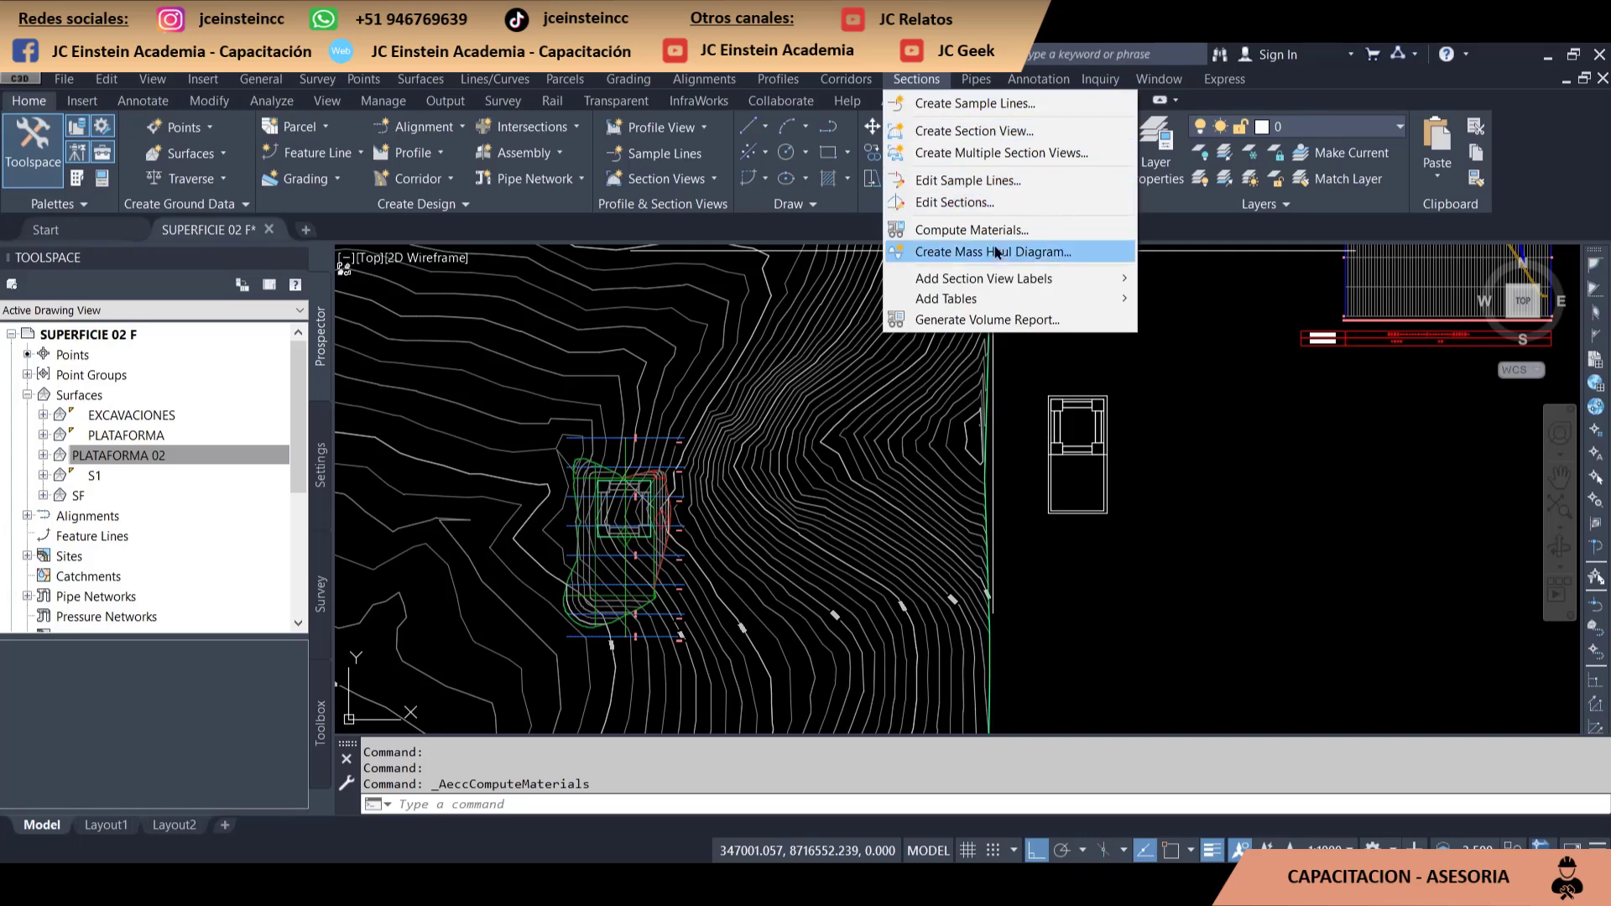
{"action": "left_click", "coordinate": [970, 230]}
{"action": "left_click", "coordinate": [394, 375]}
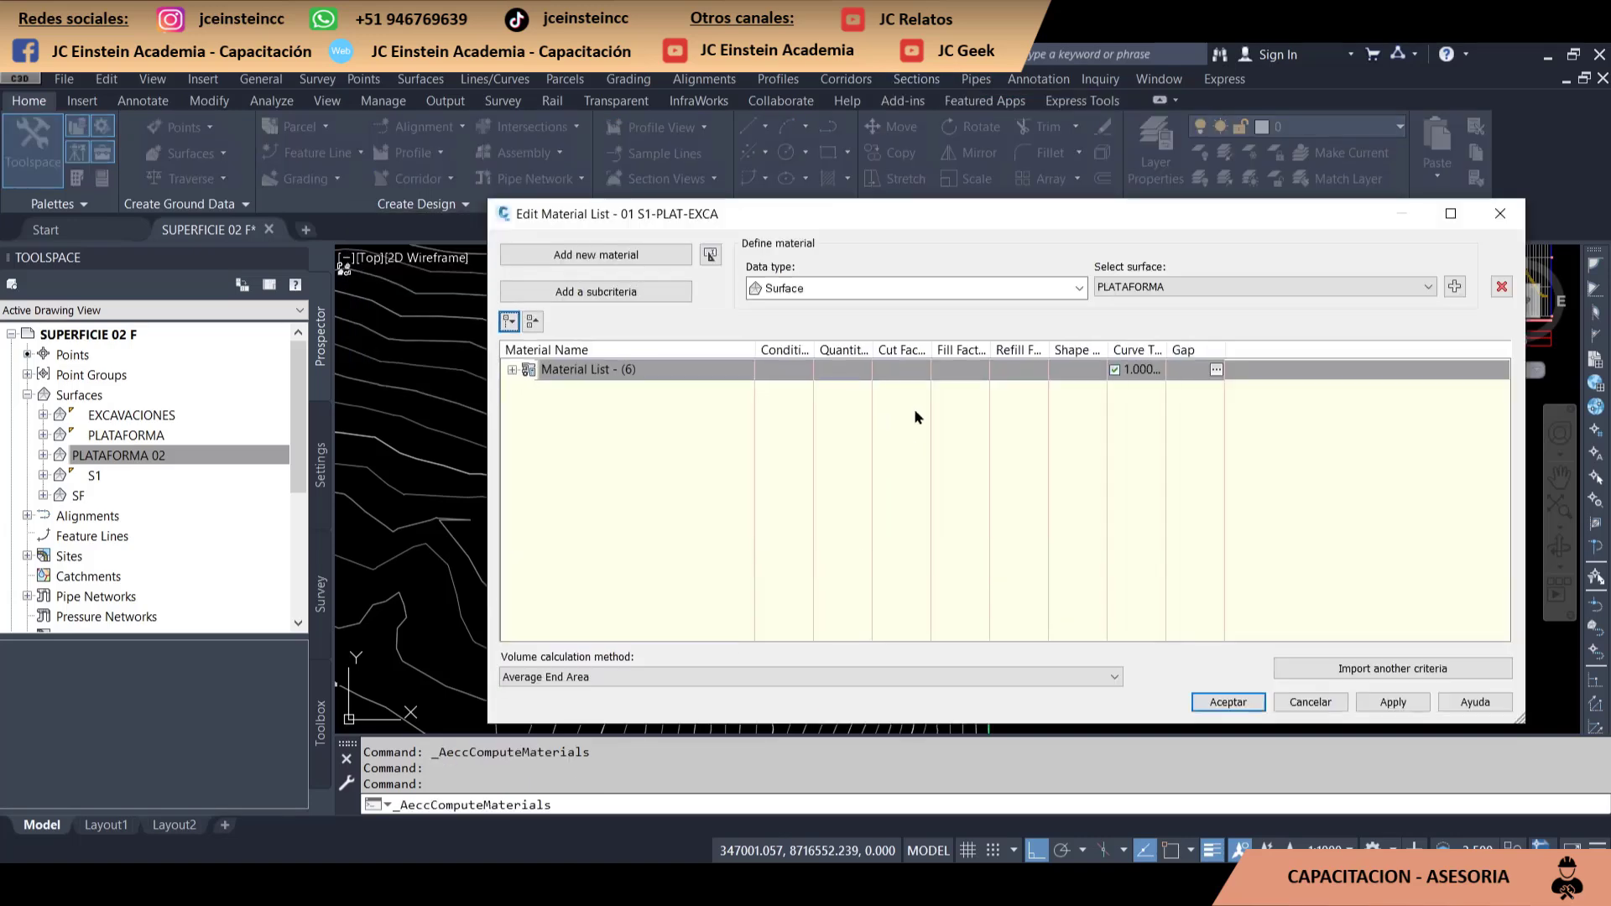
{"action": "left_click", "coordinate": [511, 369]}
{"action": "left_click", "coordinate": [528, 390]}
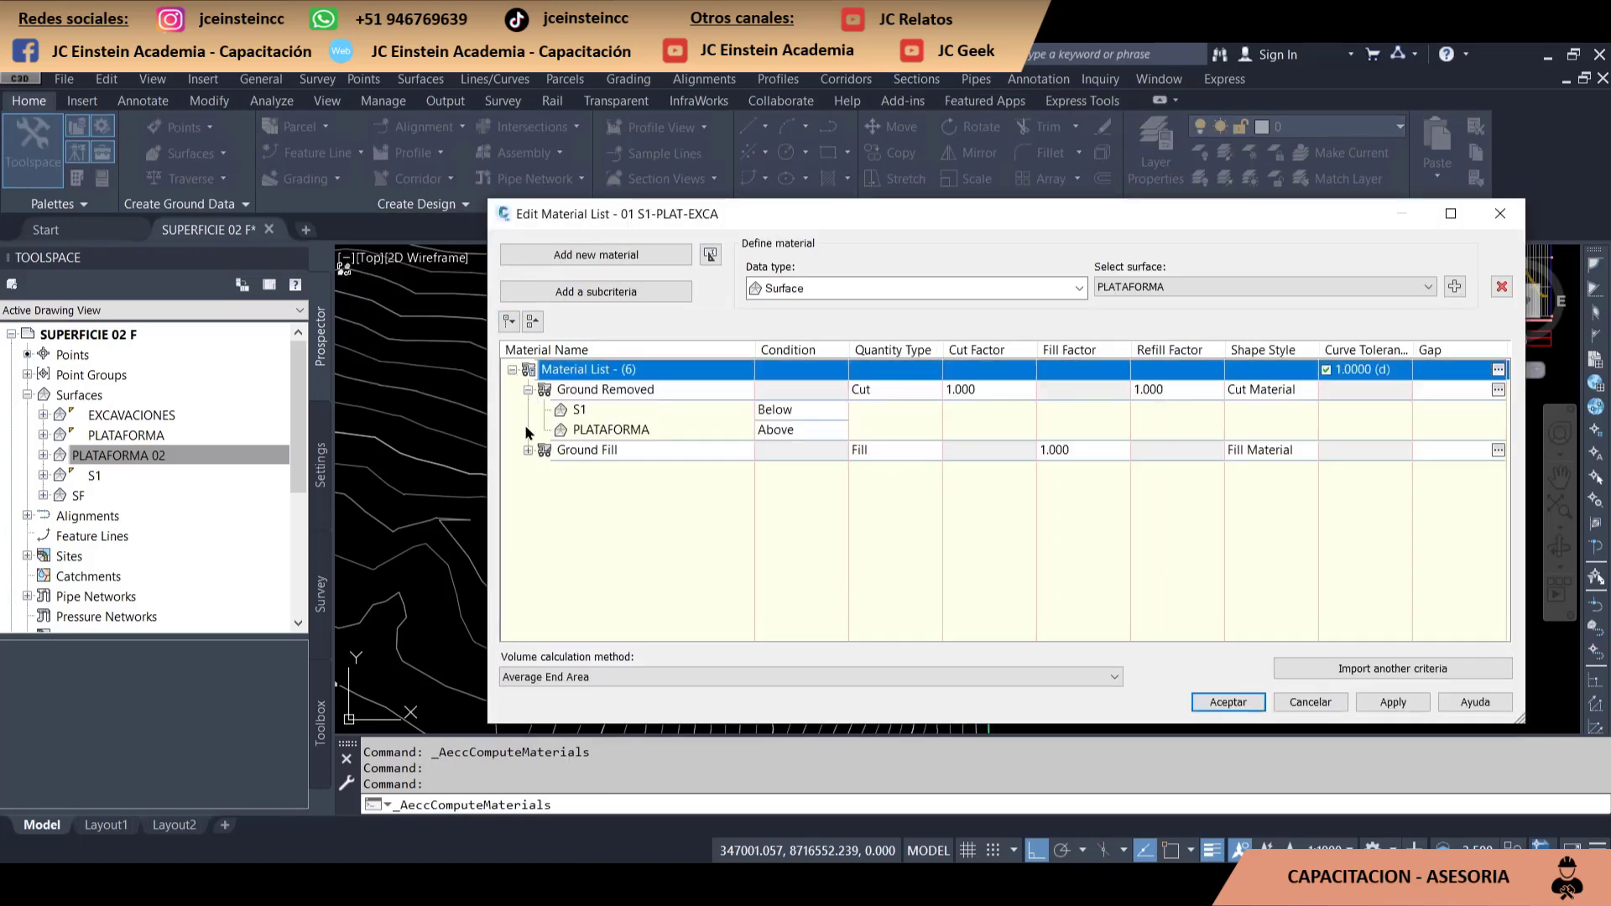
{"action": "left_click", "coordinate": [528, 450]}
Check the available criteria surfaces, leaving PLATAFORMA unchanged
{"action": "left_click", "coordinate": [1222, 287]}
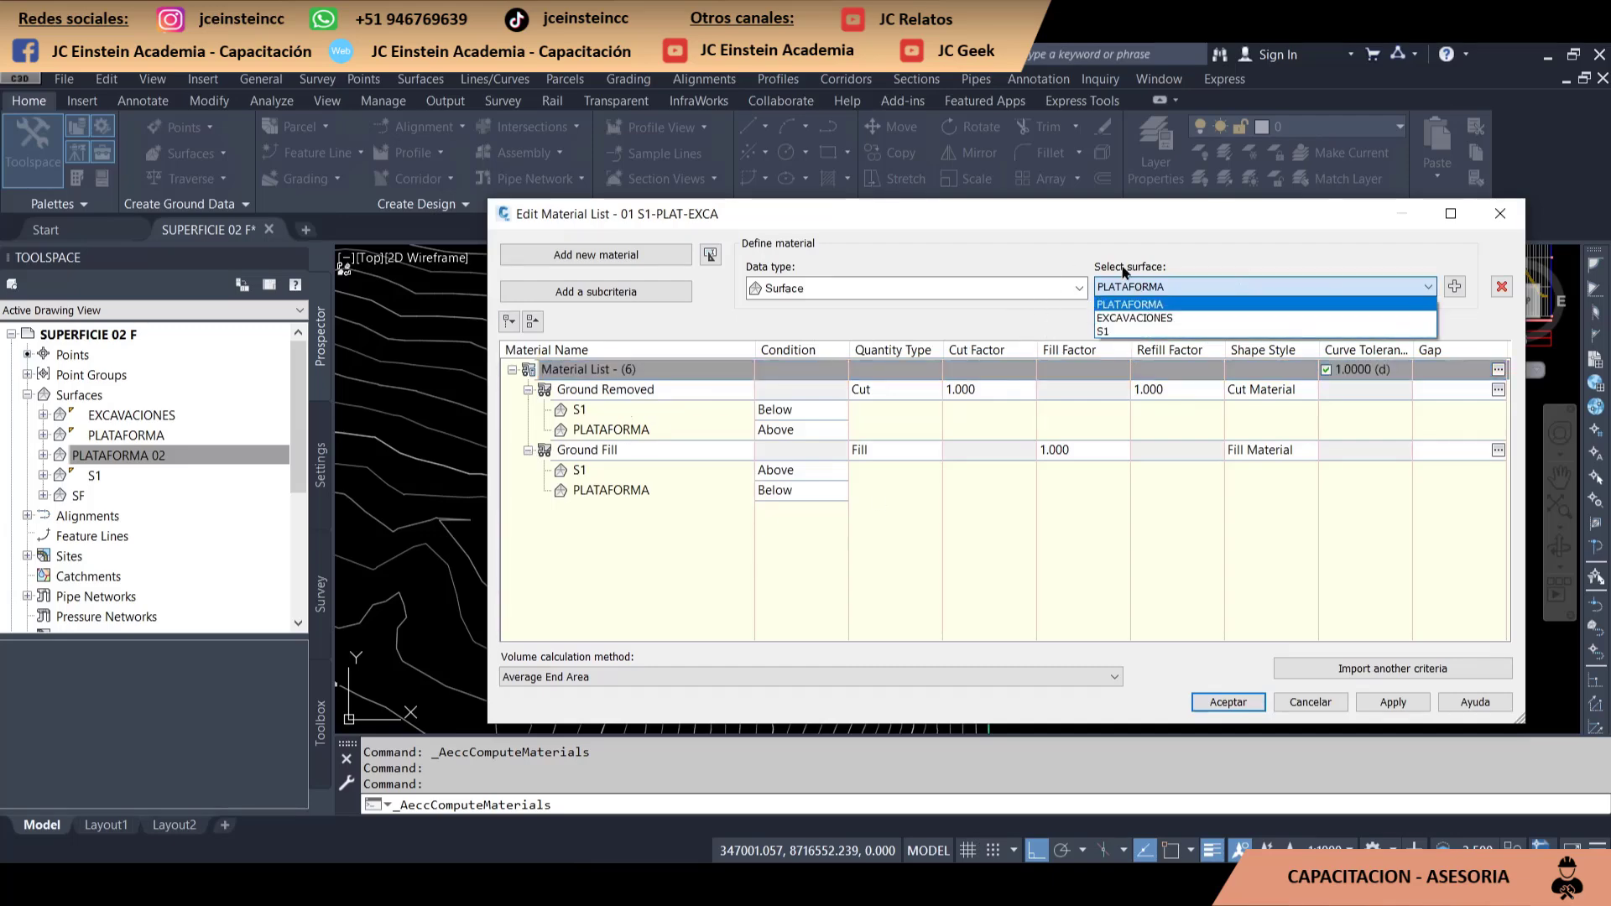
{"action": "left_click", "coordinate": [970, 322]}
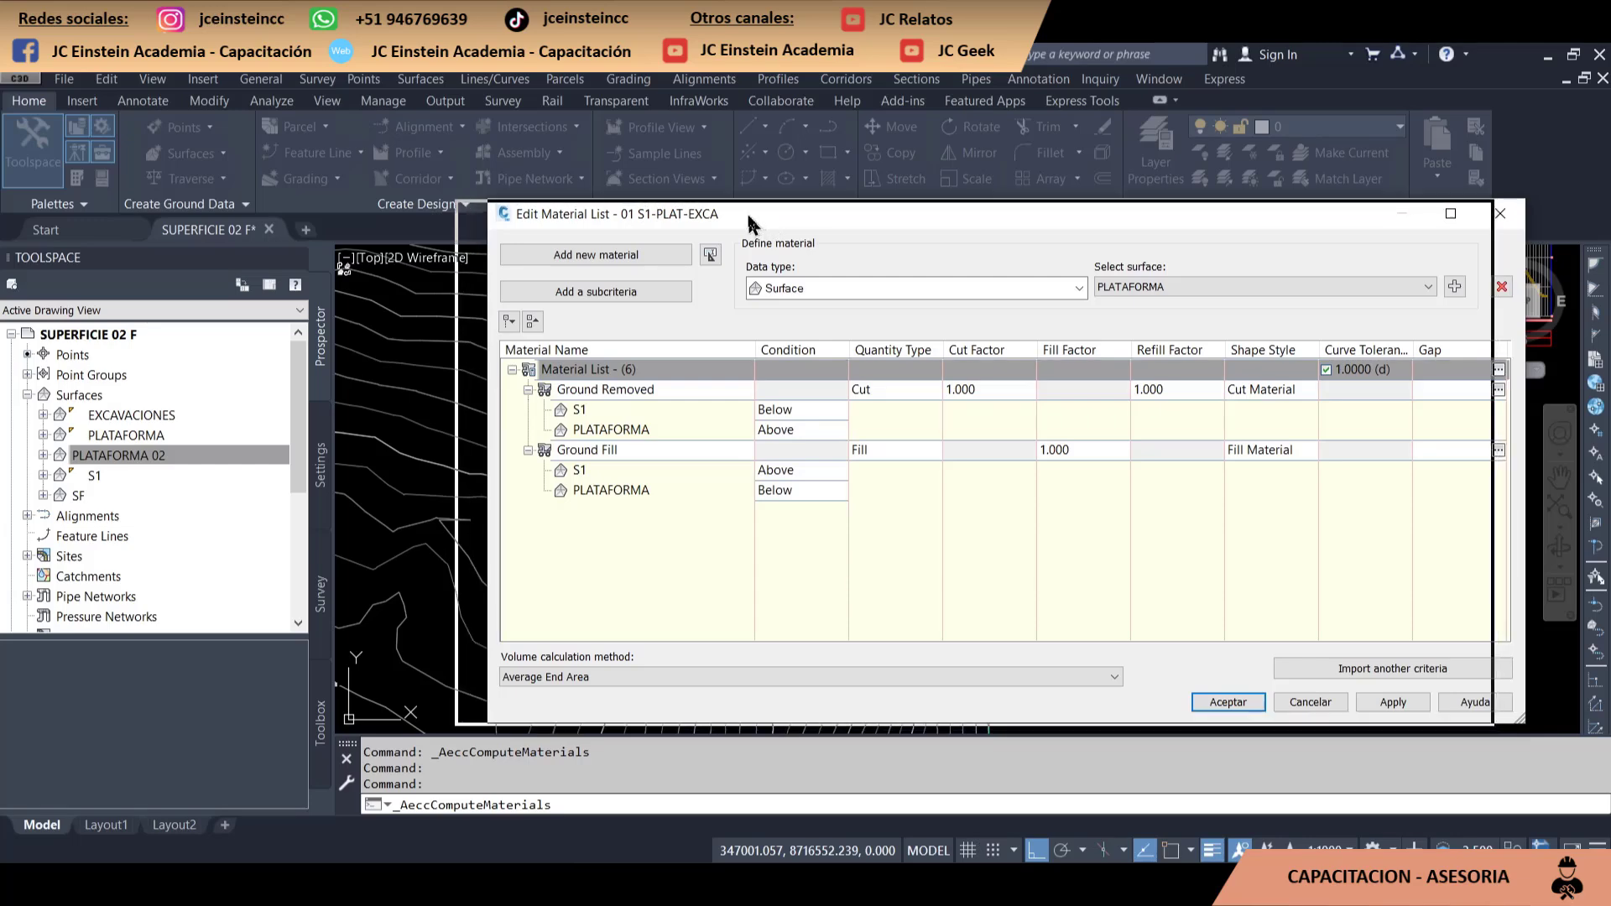
{"action": "left_click_drag", "start_coordinate": [779, 216], "coordinate": [746, 218]}
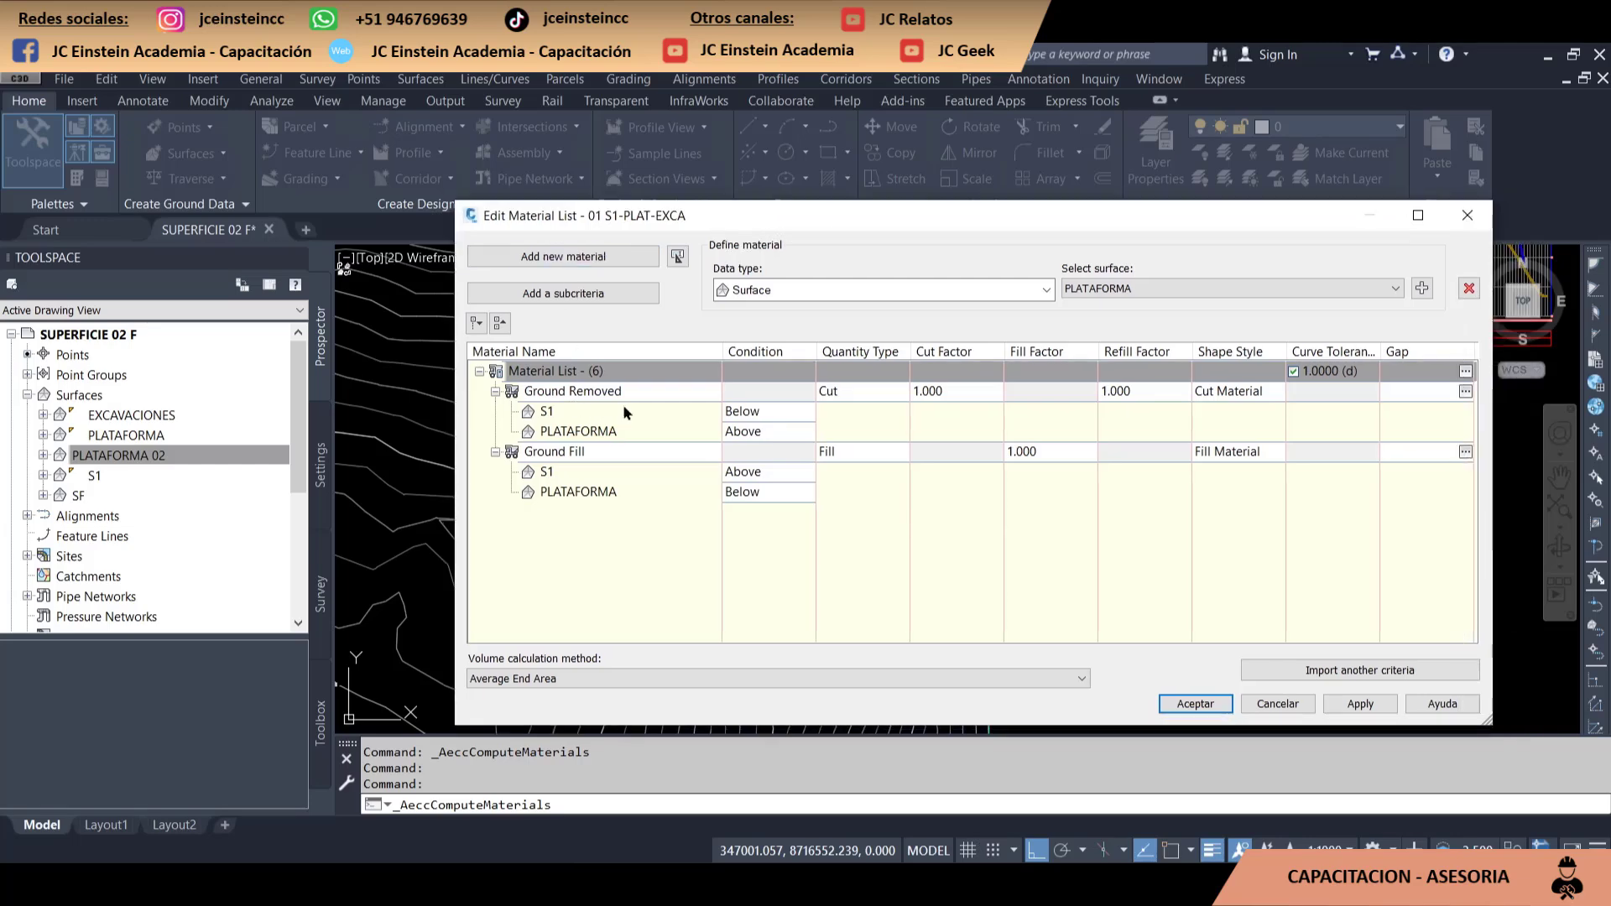
{"action": "left_click", "coordinate": [1191, 289]}
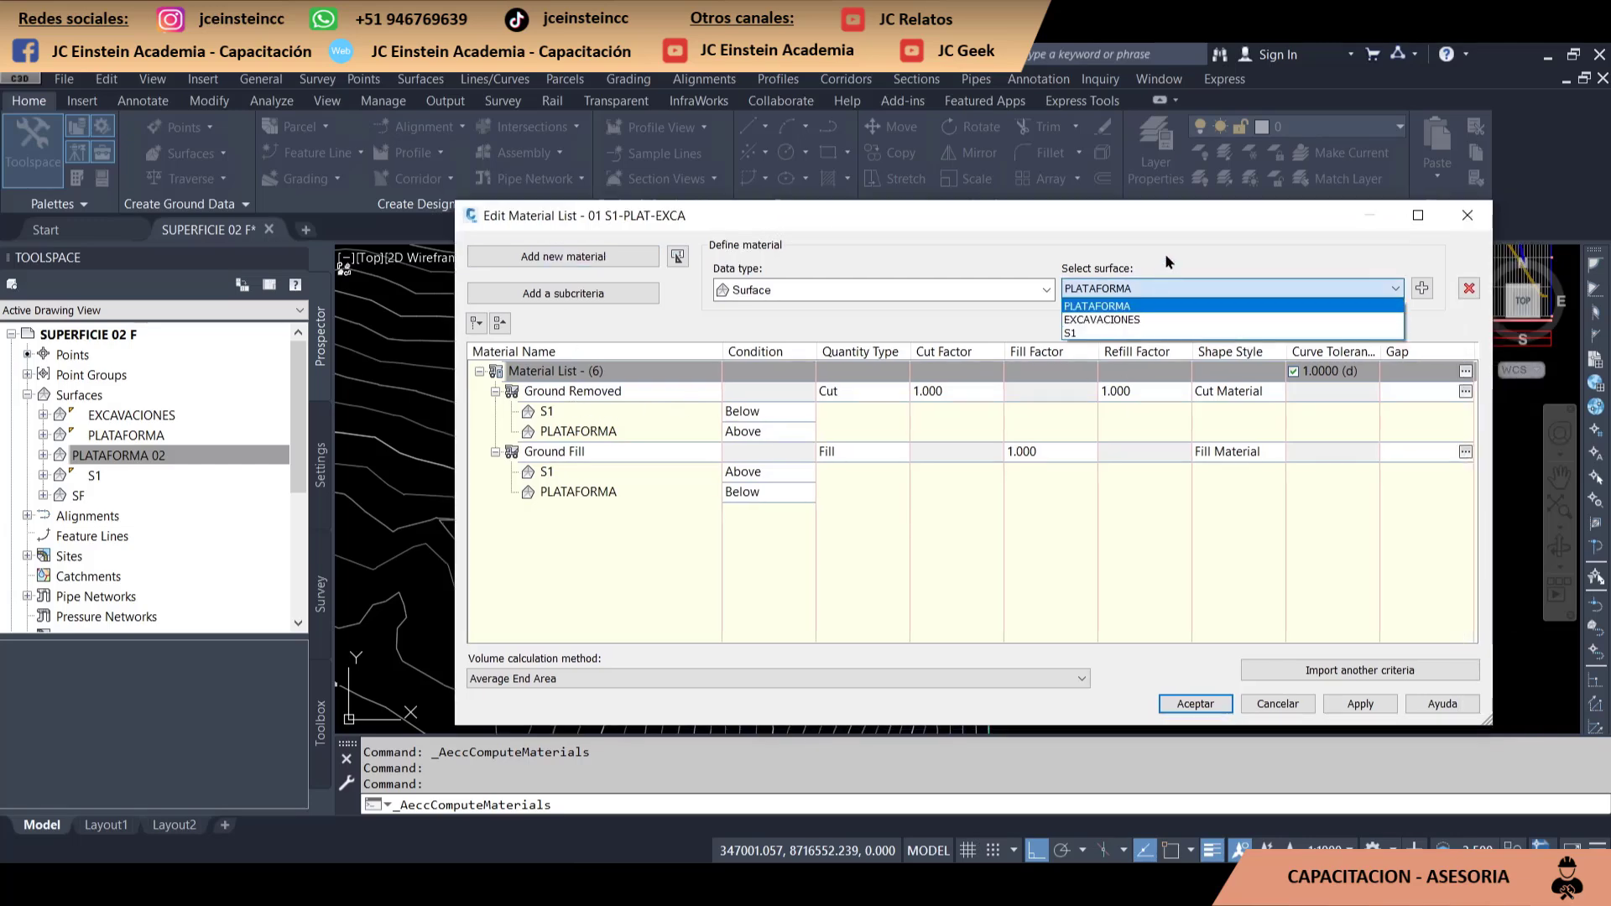
{"action": "left_click", "coordinate": [1146, 289]}
{"action": "left_click", "coordinate": [1174, 273]}
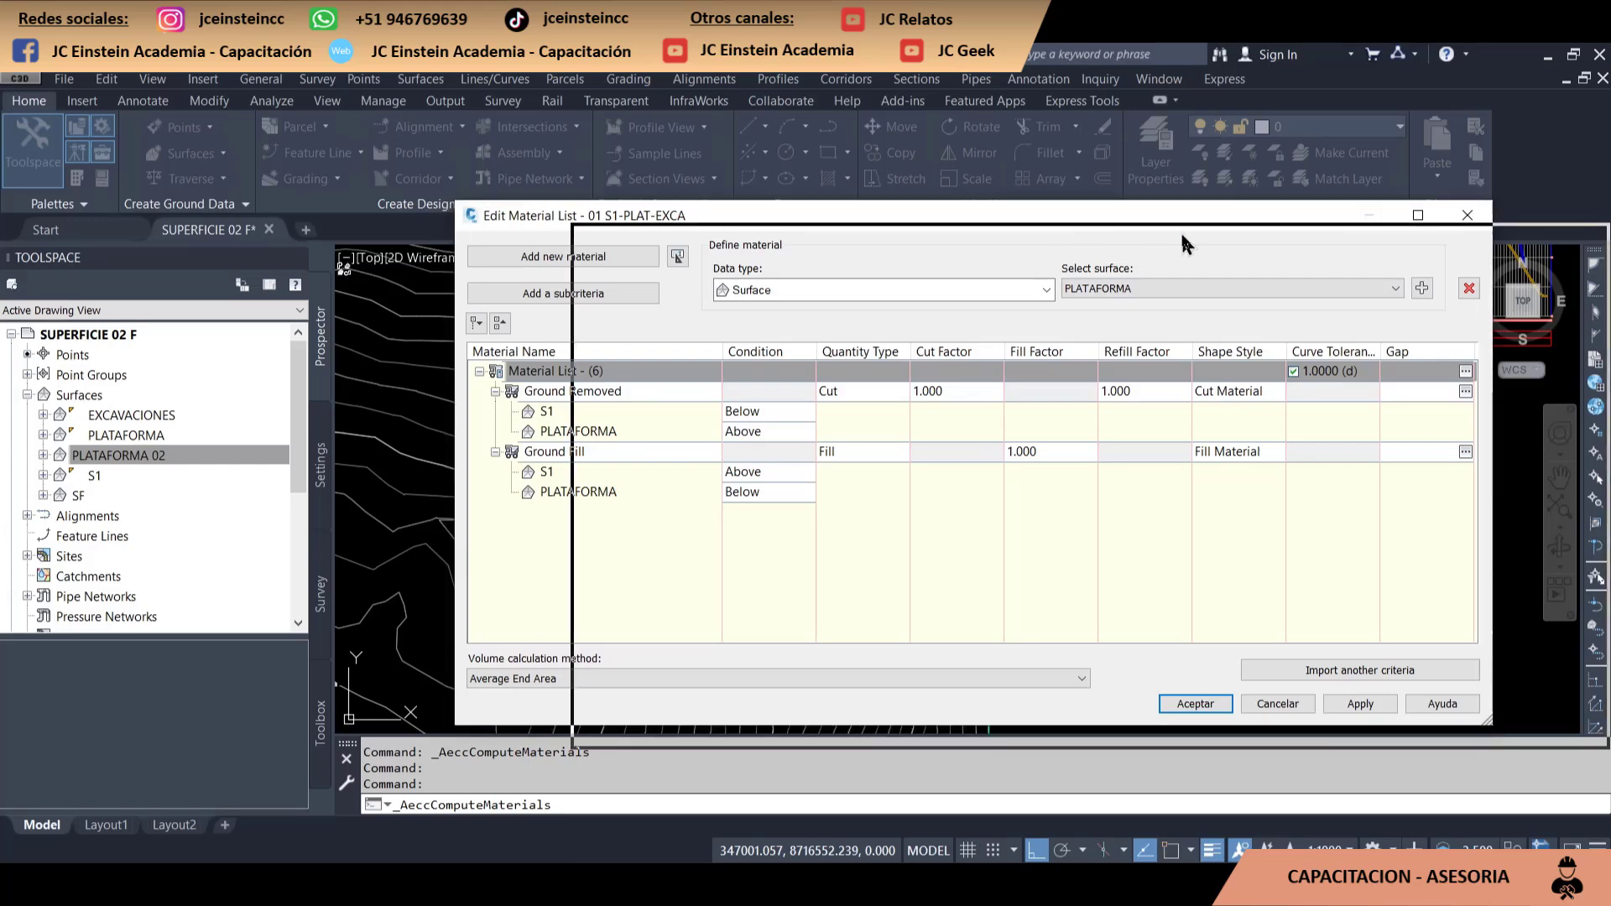
Reposition the Edit Material List window and start renaming the material list
{"action": "left_click_drag", "start_coordinate": [1181, 238], "coordinate": [1117, 238]}
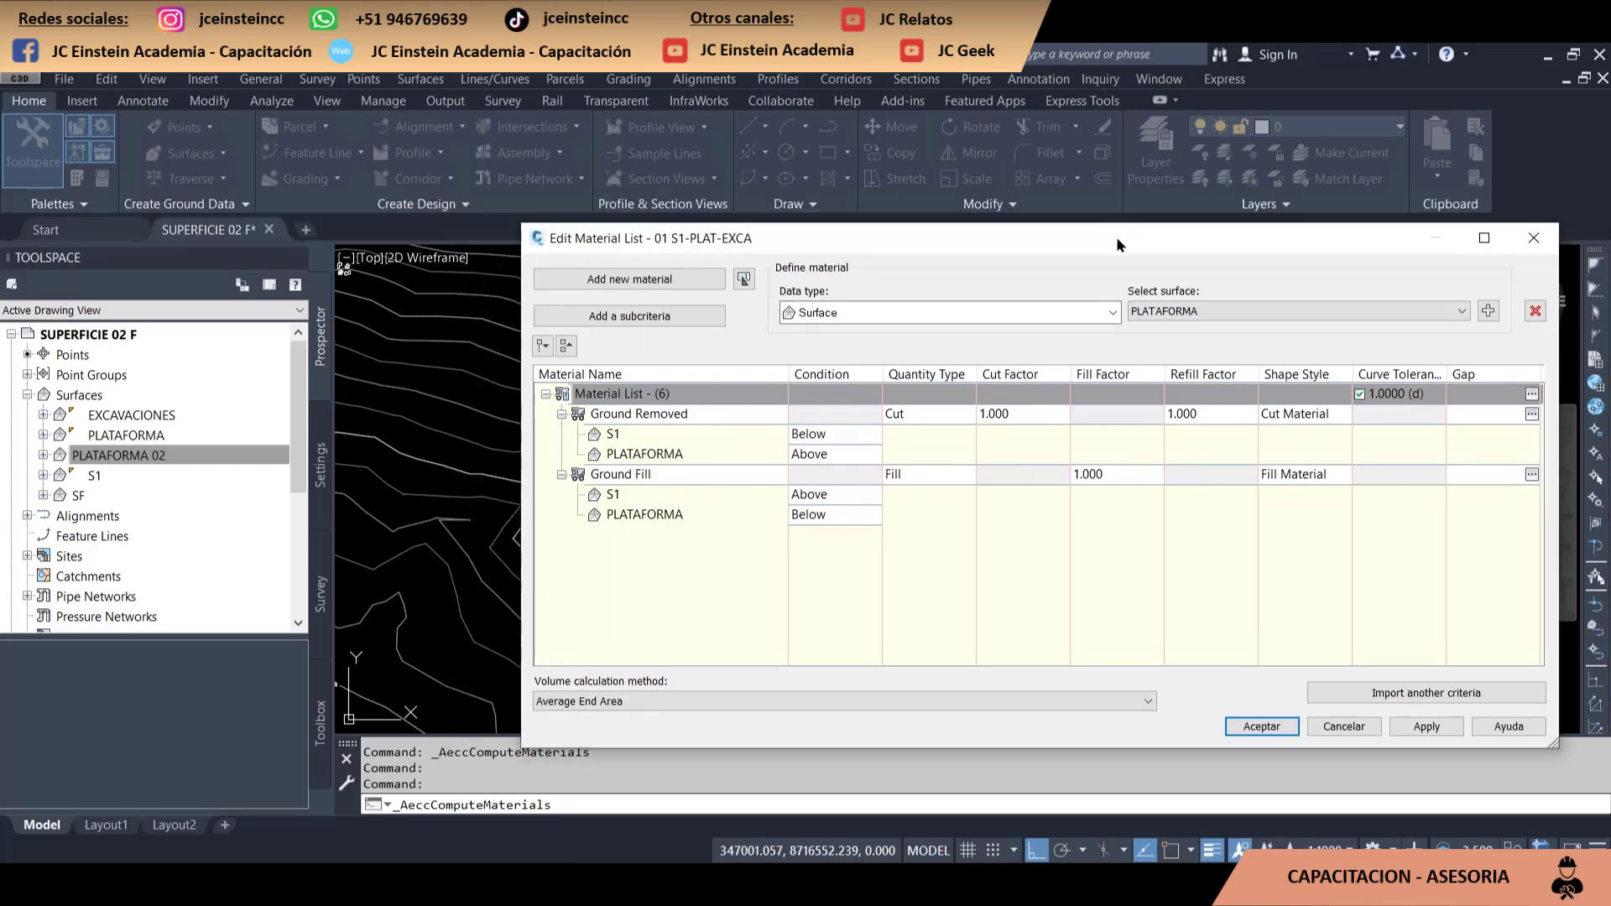
{"action": "left_click_drag", "start_coordinate": [668, 240], "coordinate": [954, 227]}
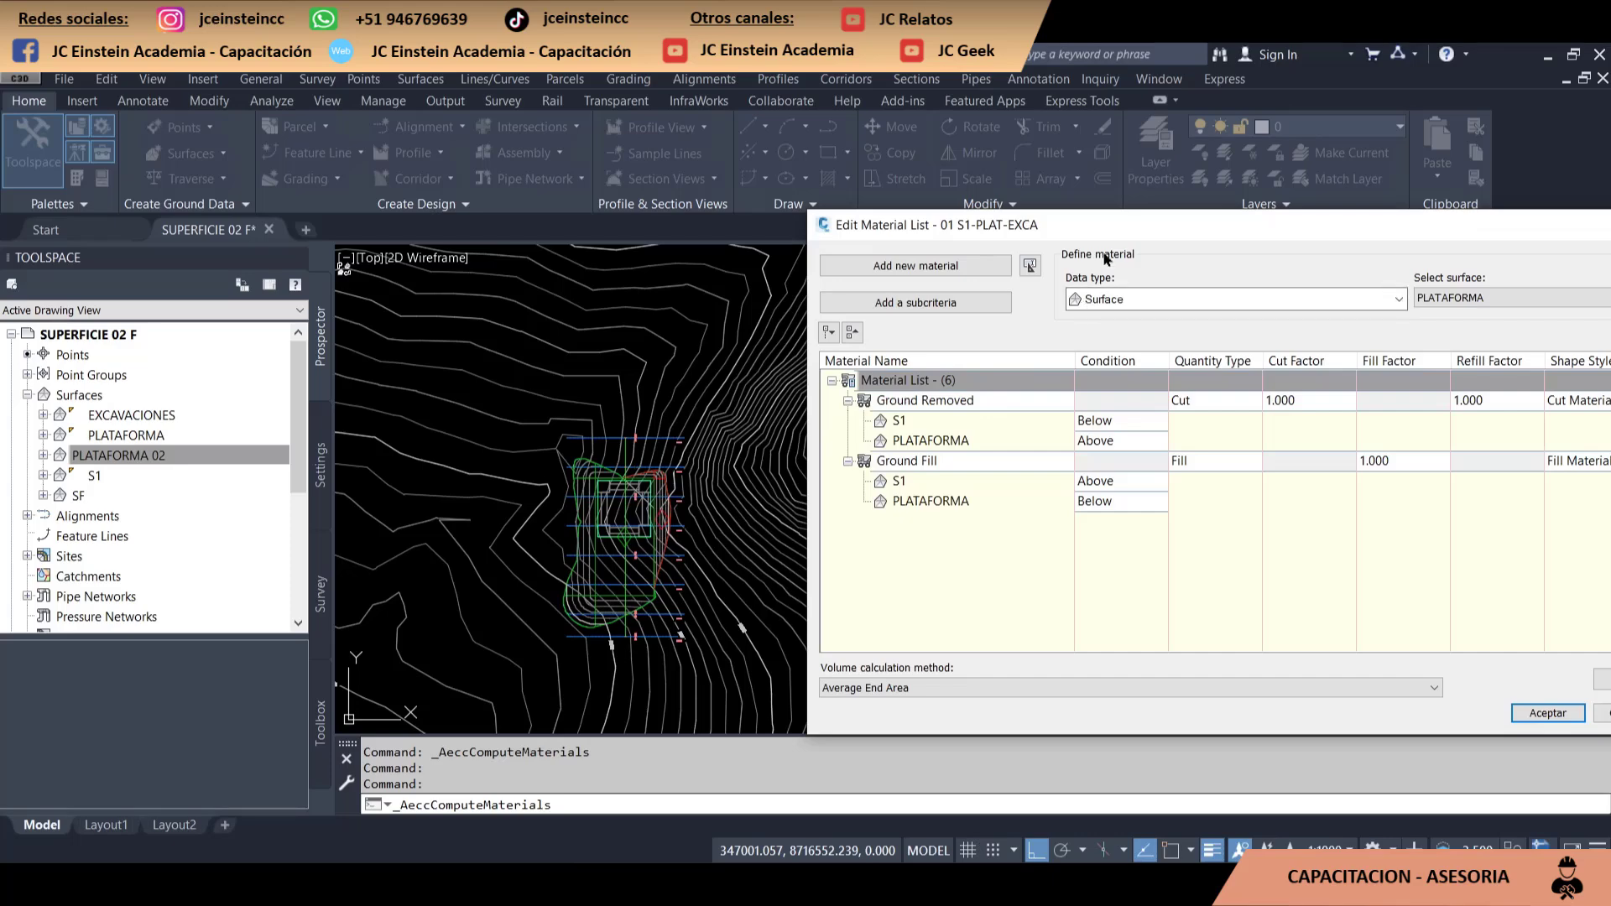
{"action": "left_click_drag", "start_coordinate": [1126, 228], "coordinate": [809, 224]}
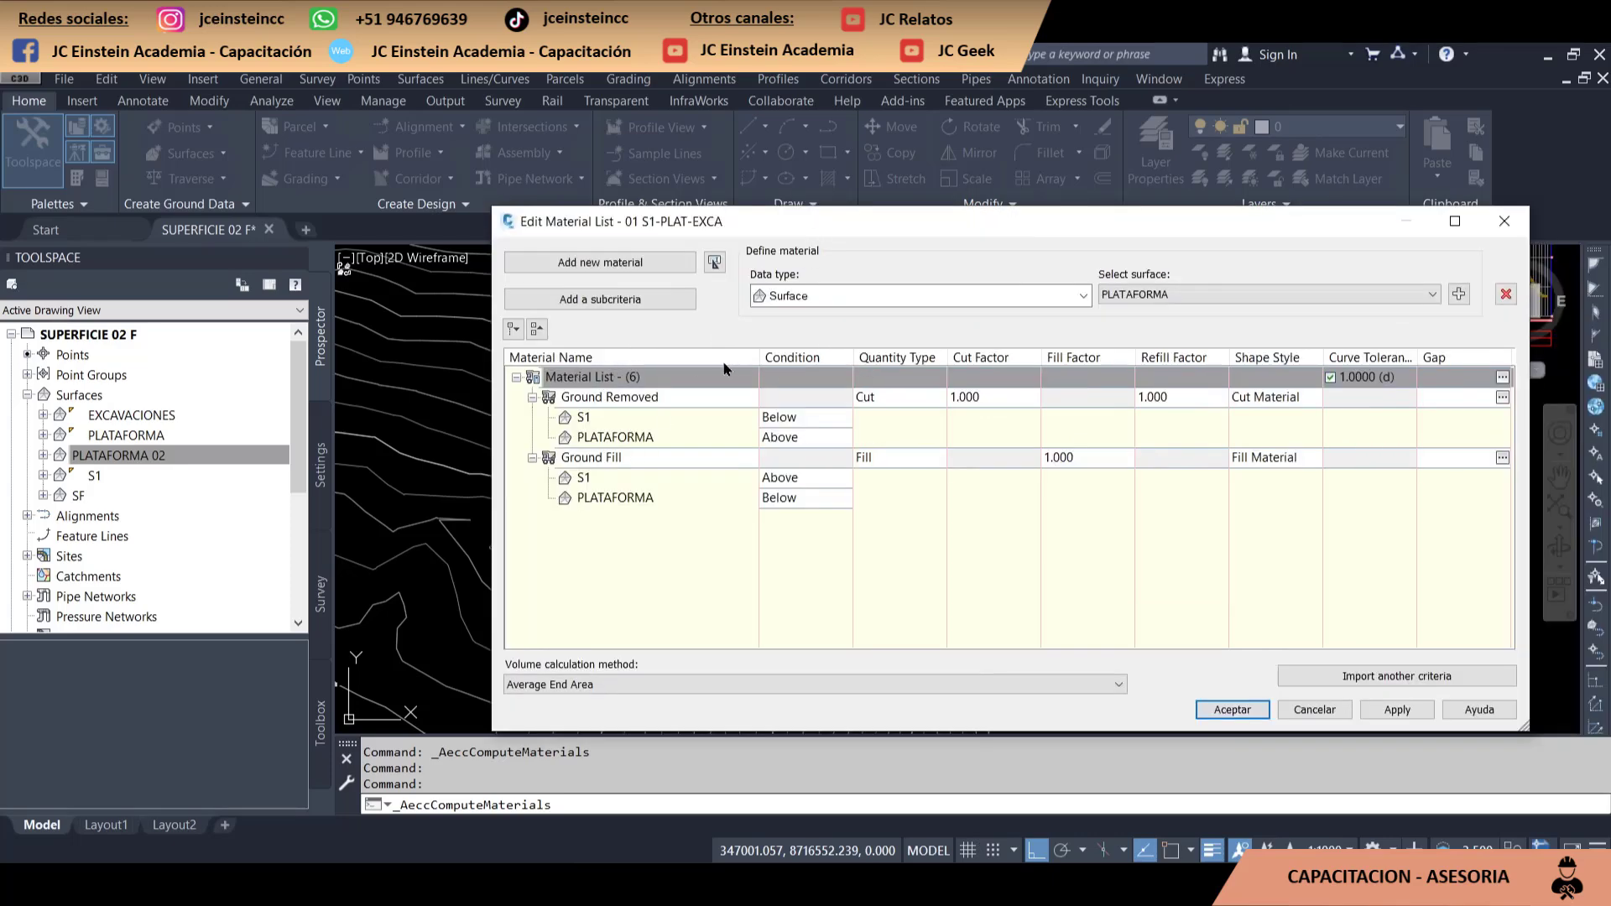
{"action": "double_click", "coordinate": [650, 381]}
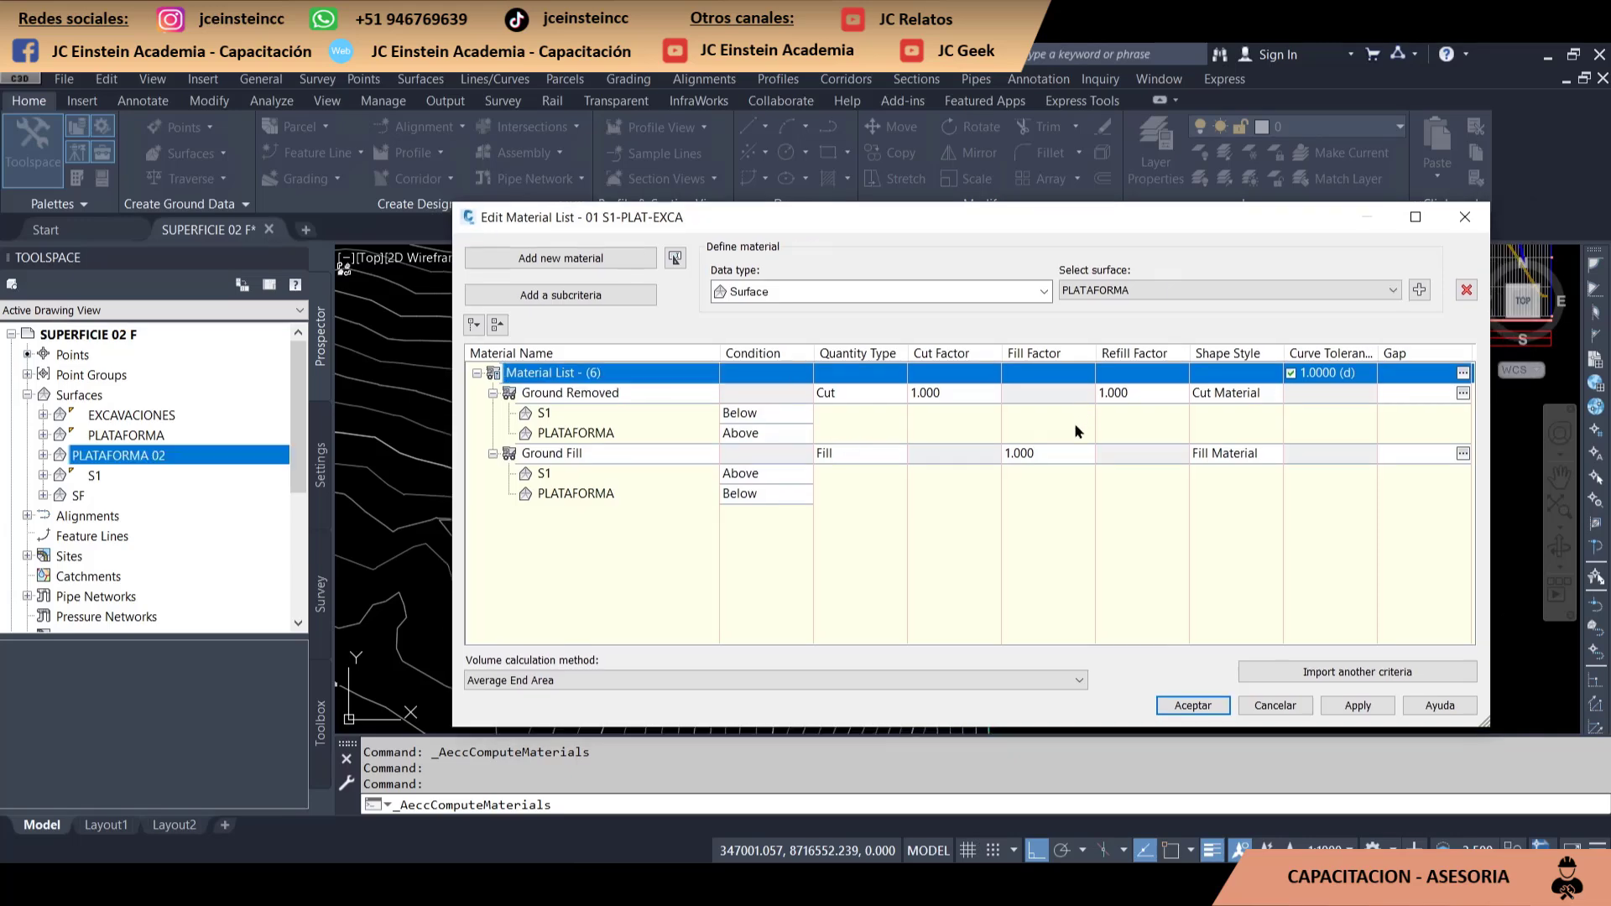
{"action": "mouse_move", "coordinate": [968, 220]}
{"action": "left_mouse_down"}
{"action": "mouse_move", "coordinate": [506, 217]}
{"action": "mouse_move", "coordinate": [808, 158]}
{"action": "left_mouse_up"}
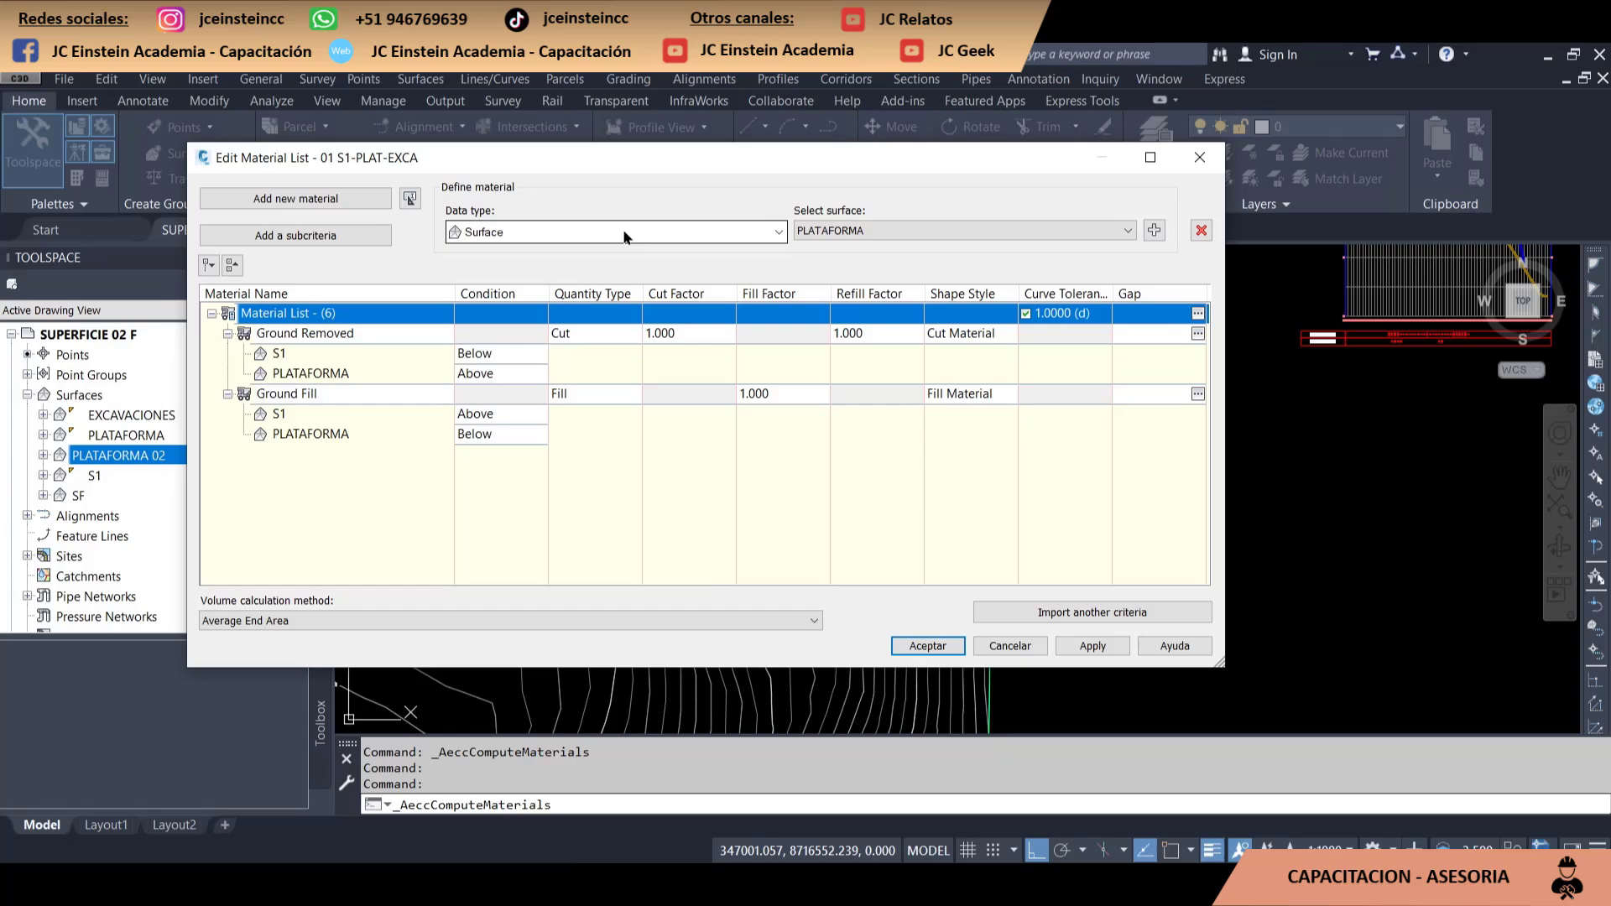
Review the surface choices without changes and move the material list window back right
{"action": "left_click", "coordinate": [823, 232]}
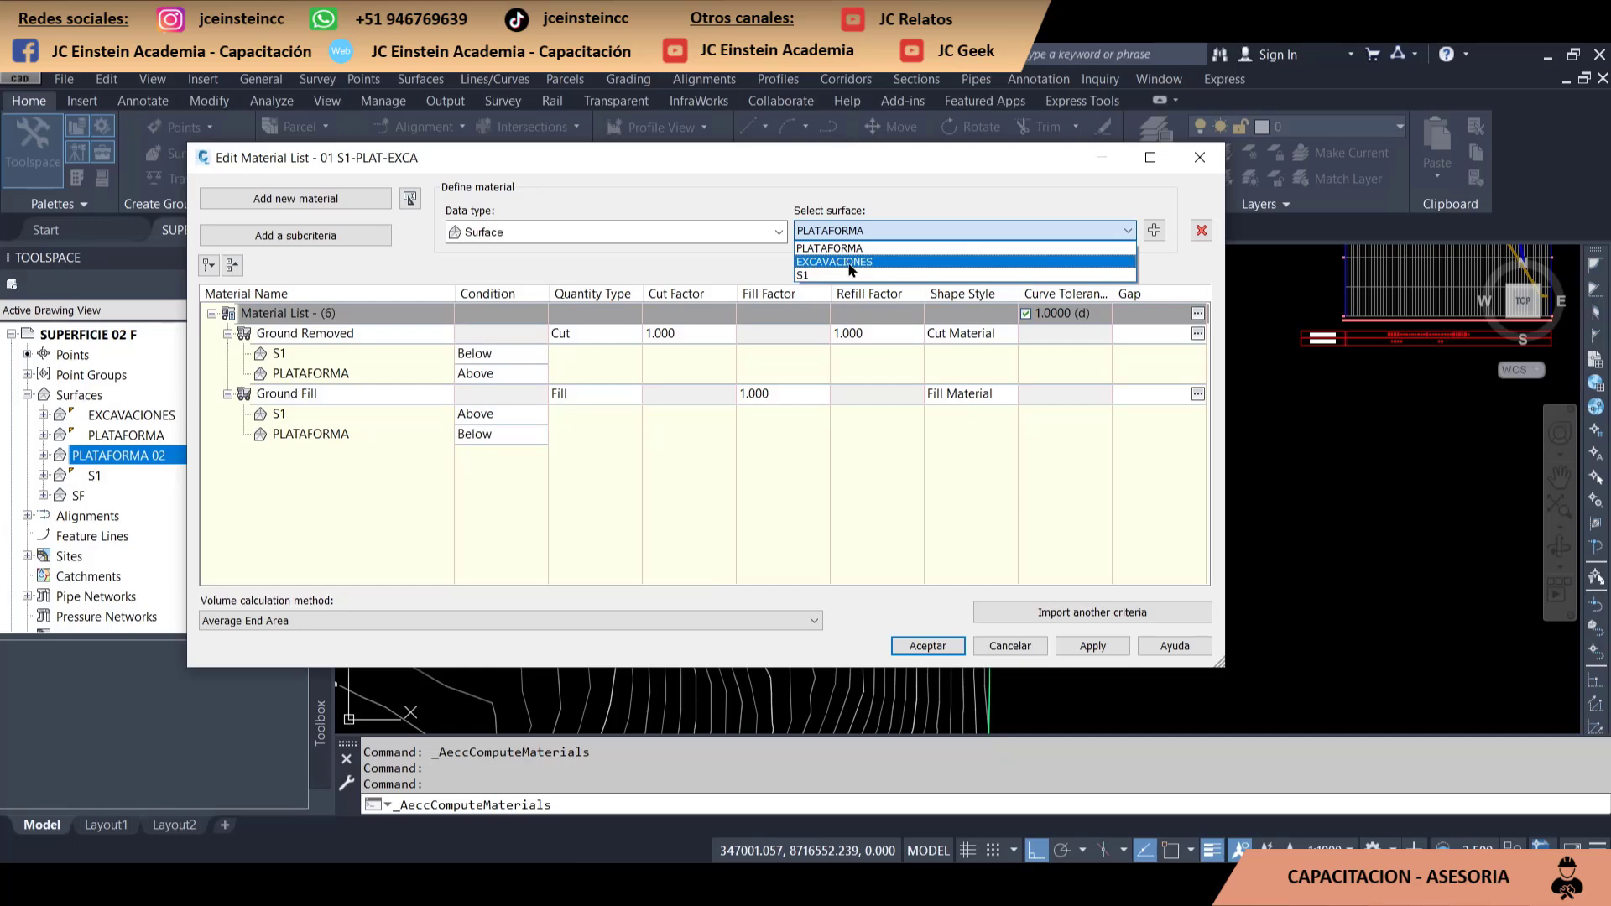
{"action": "left_click", "coordinate": [371, 502]}
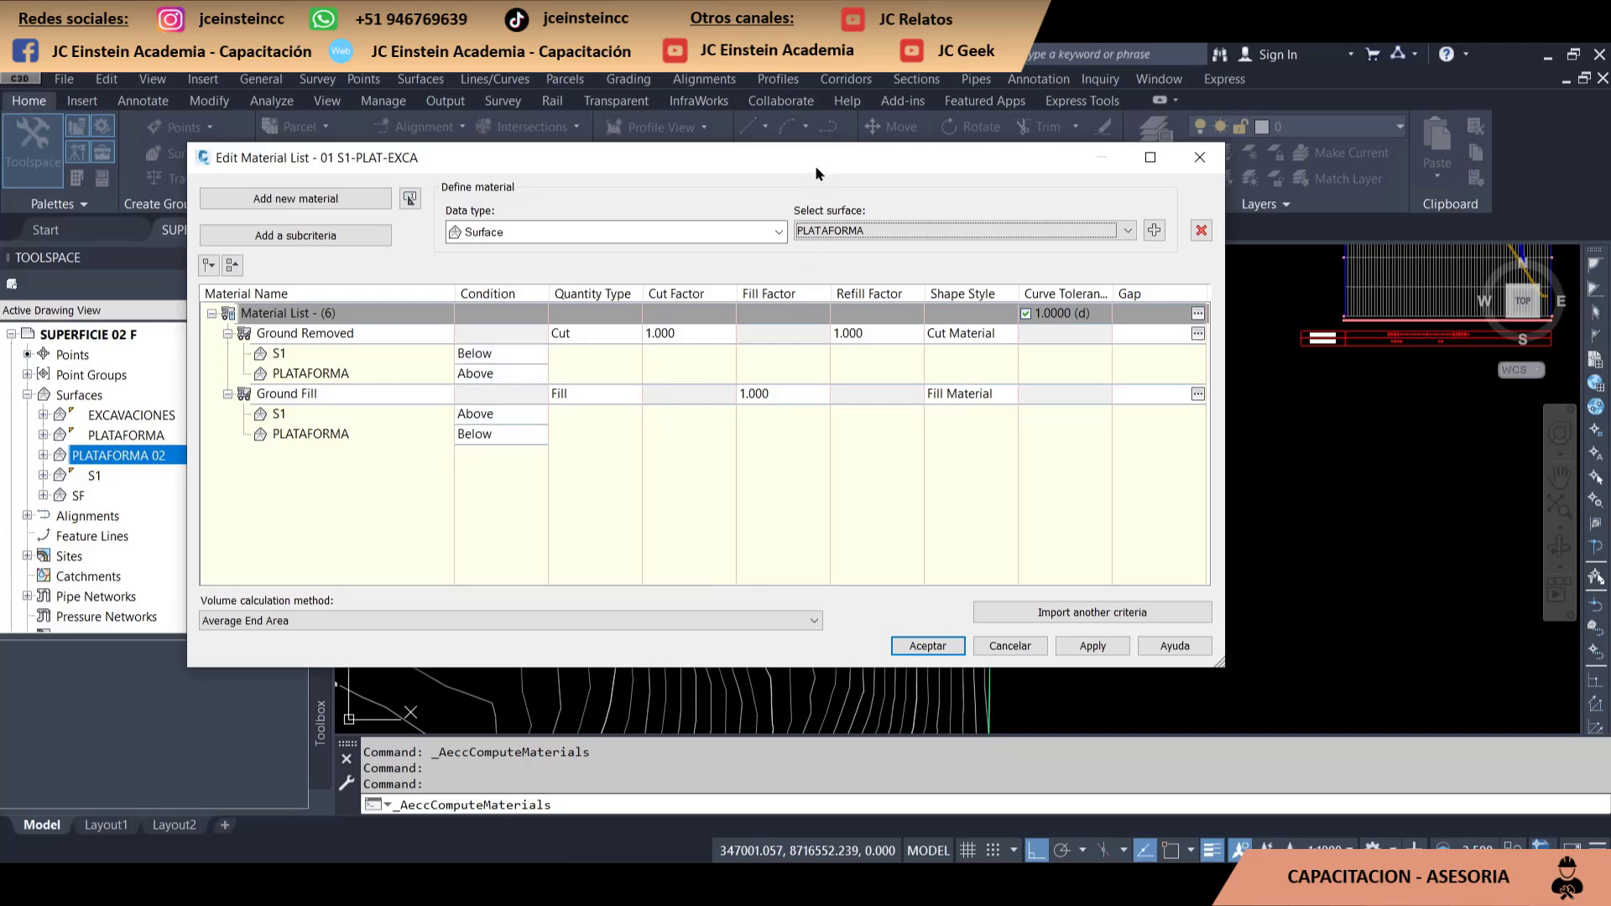
{"action": "mouse_move", "coordinate": [819, 163]}
{"action": "left_mouse_down"}
{"action": "mouse_move", "coordinate": [1014, 162]}
{"action": "mouse_move", "coordinate": [1026, 211]}
{"action": "left_mouse_up"}
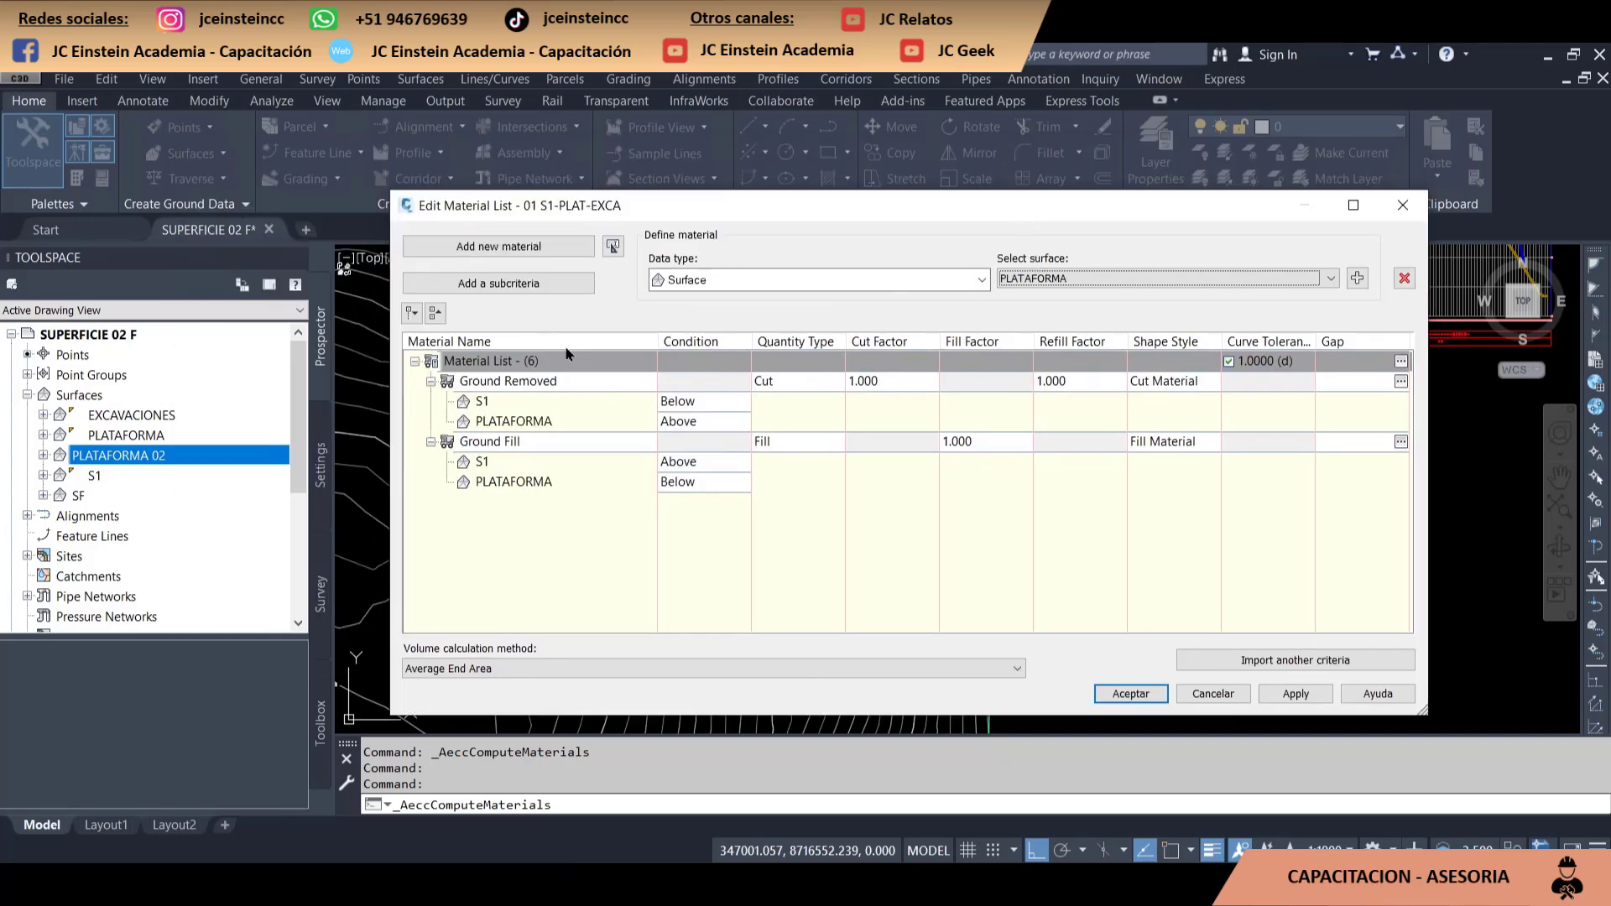
Add a new material named CUT S1-EXCA
{"action": "left_click", "coordinate": [543, 246]}
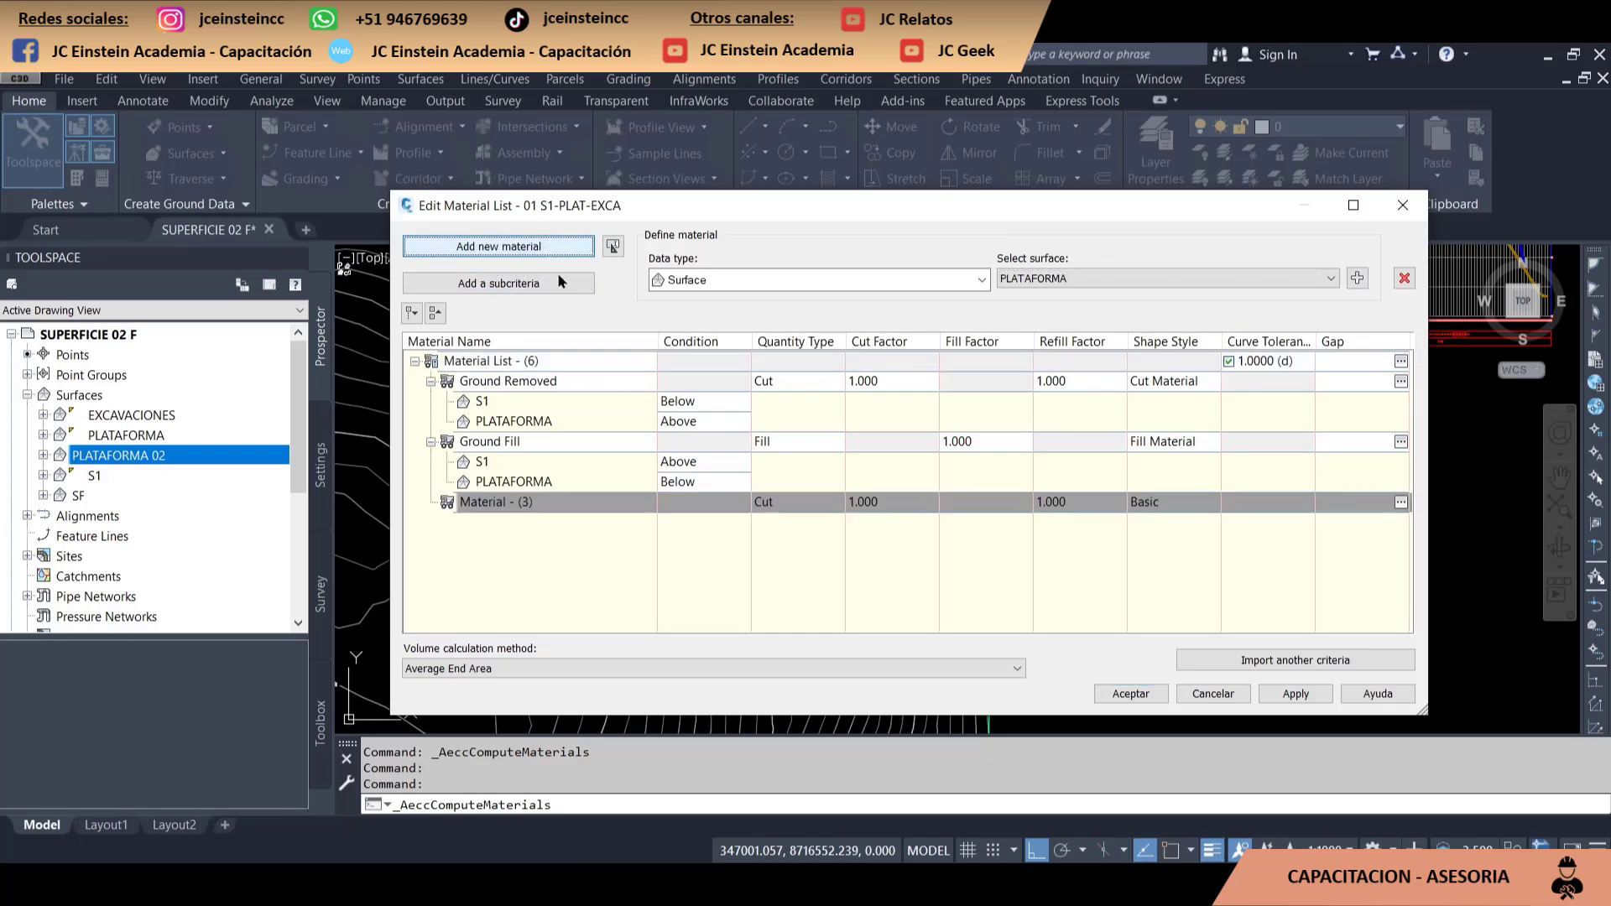
{"action": "left_click", "coordinate": [554, 502]}
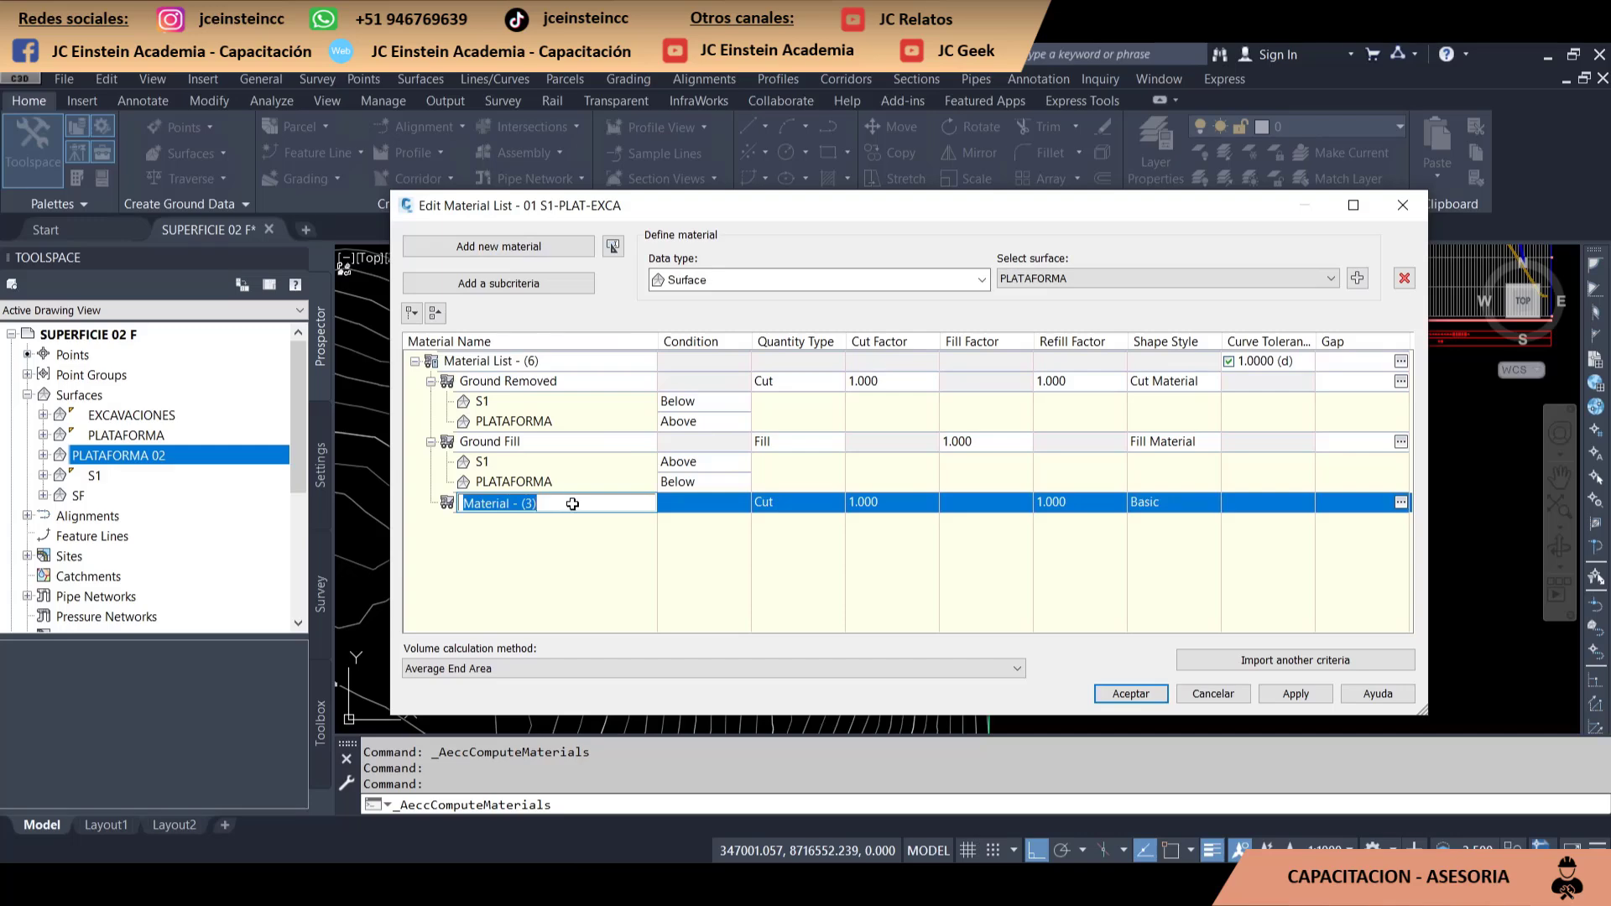
{"action": "key", "text": "Caps_Lock"}
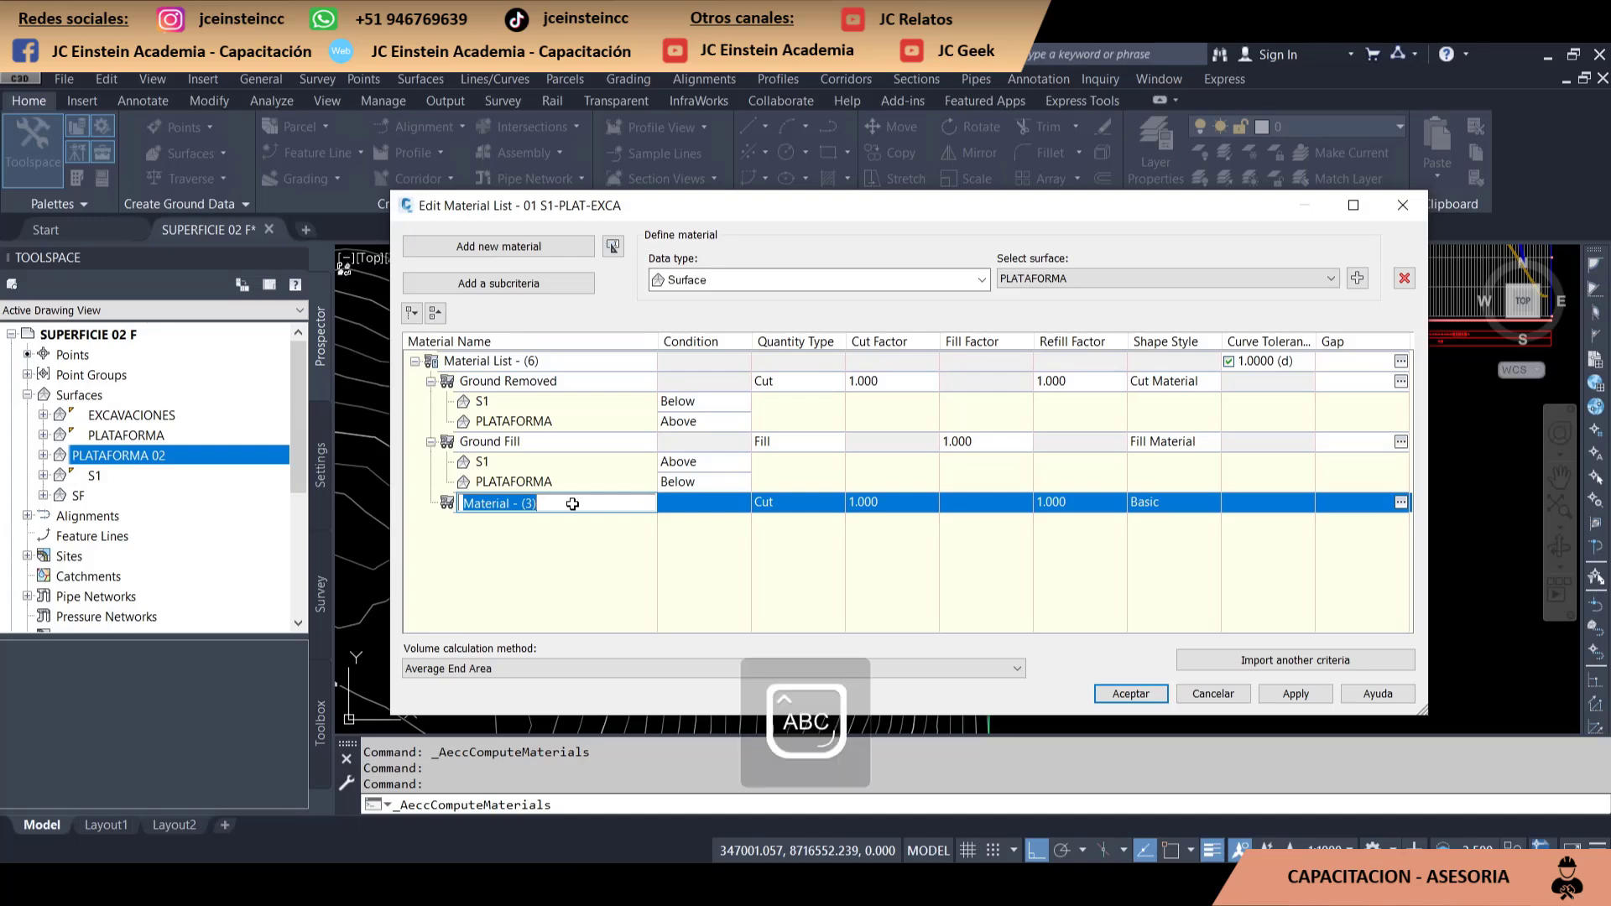
{"action": "type", "text": "CUT S1"}
{"action": "type", "text": "-EXCA"}
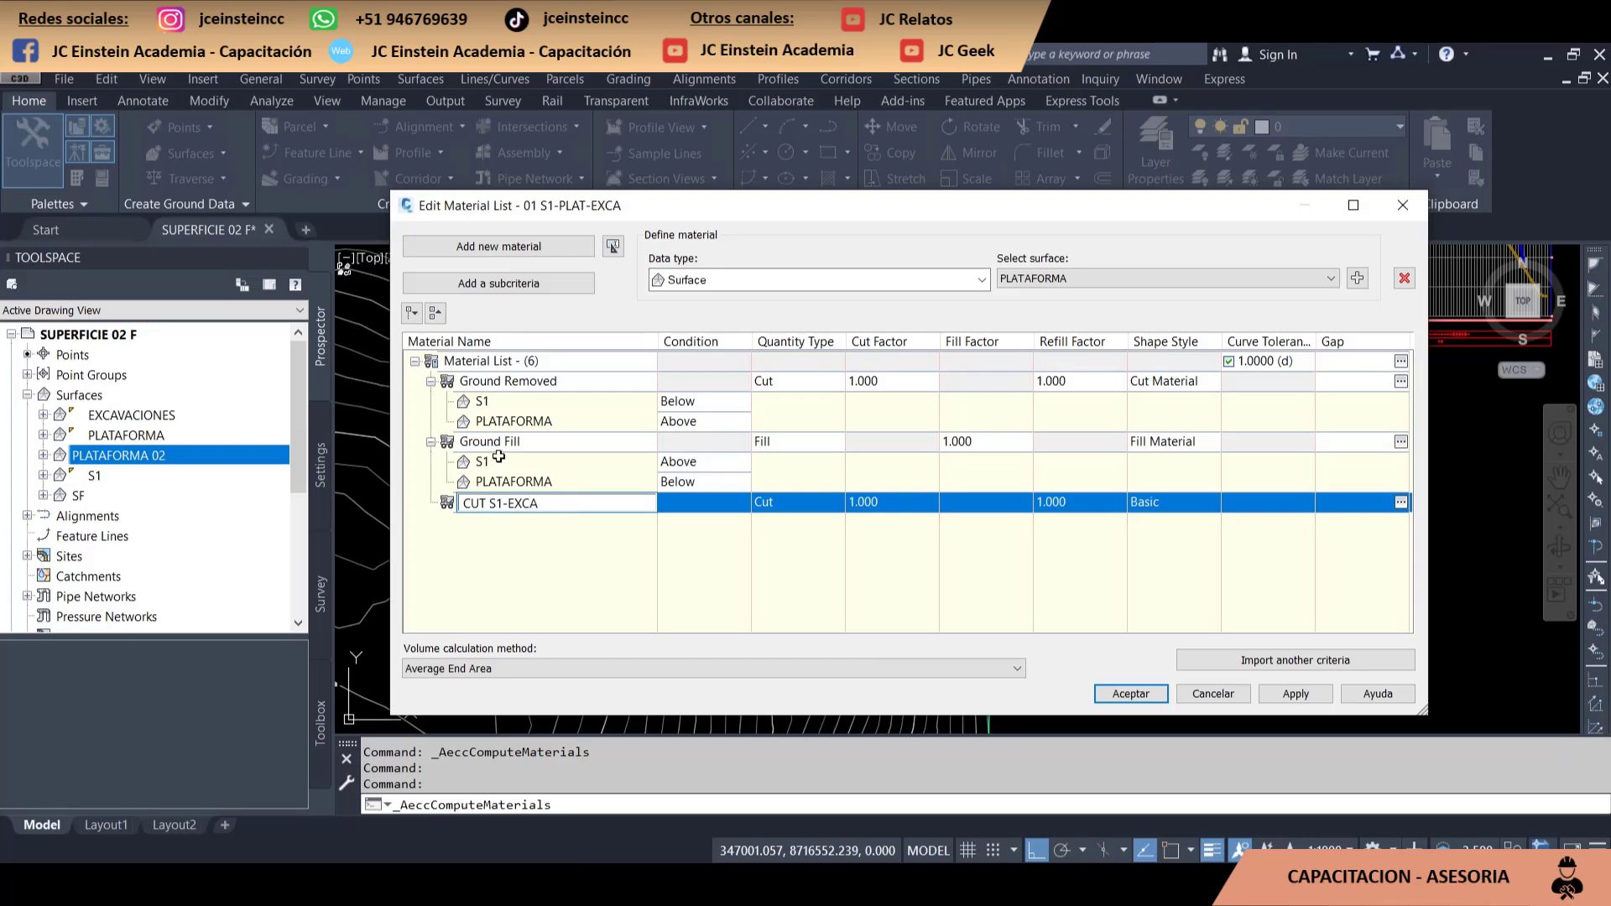
{"action": "left_click_drag", "start_coordinate": [572, 504], "coordinate": [535, 359]}
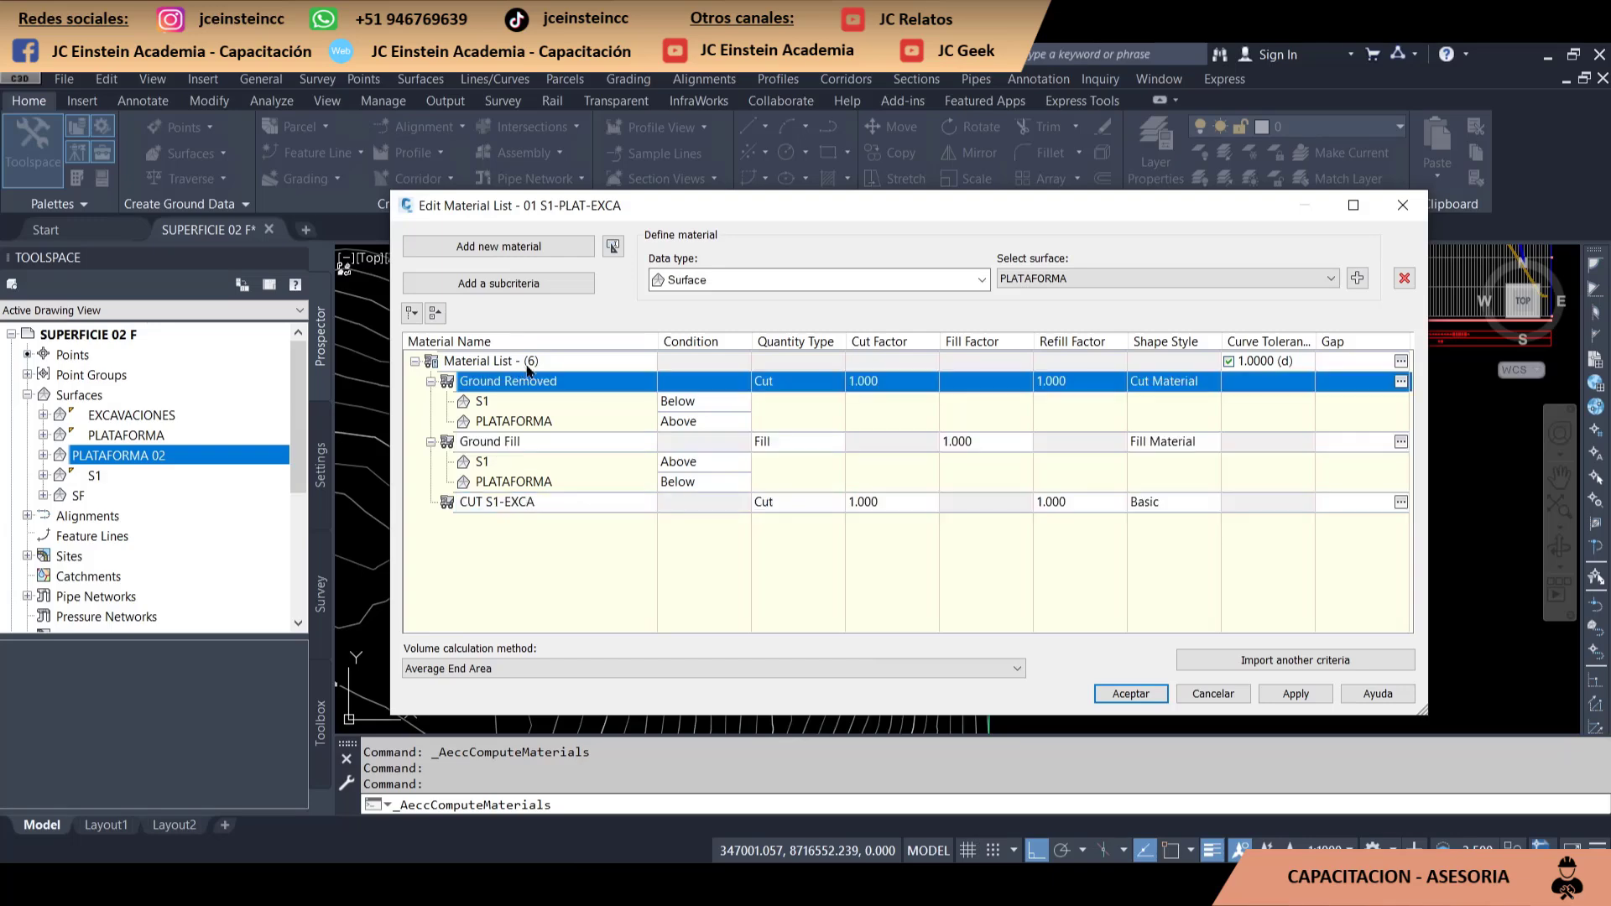
Rename the material list to 01 VOL S1-PLAT01
{"action": "left_click", "coordinate": [535, 359]}
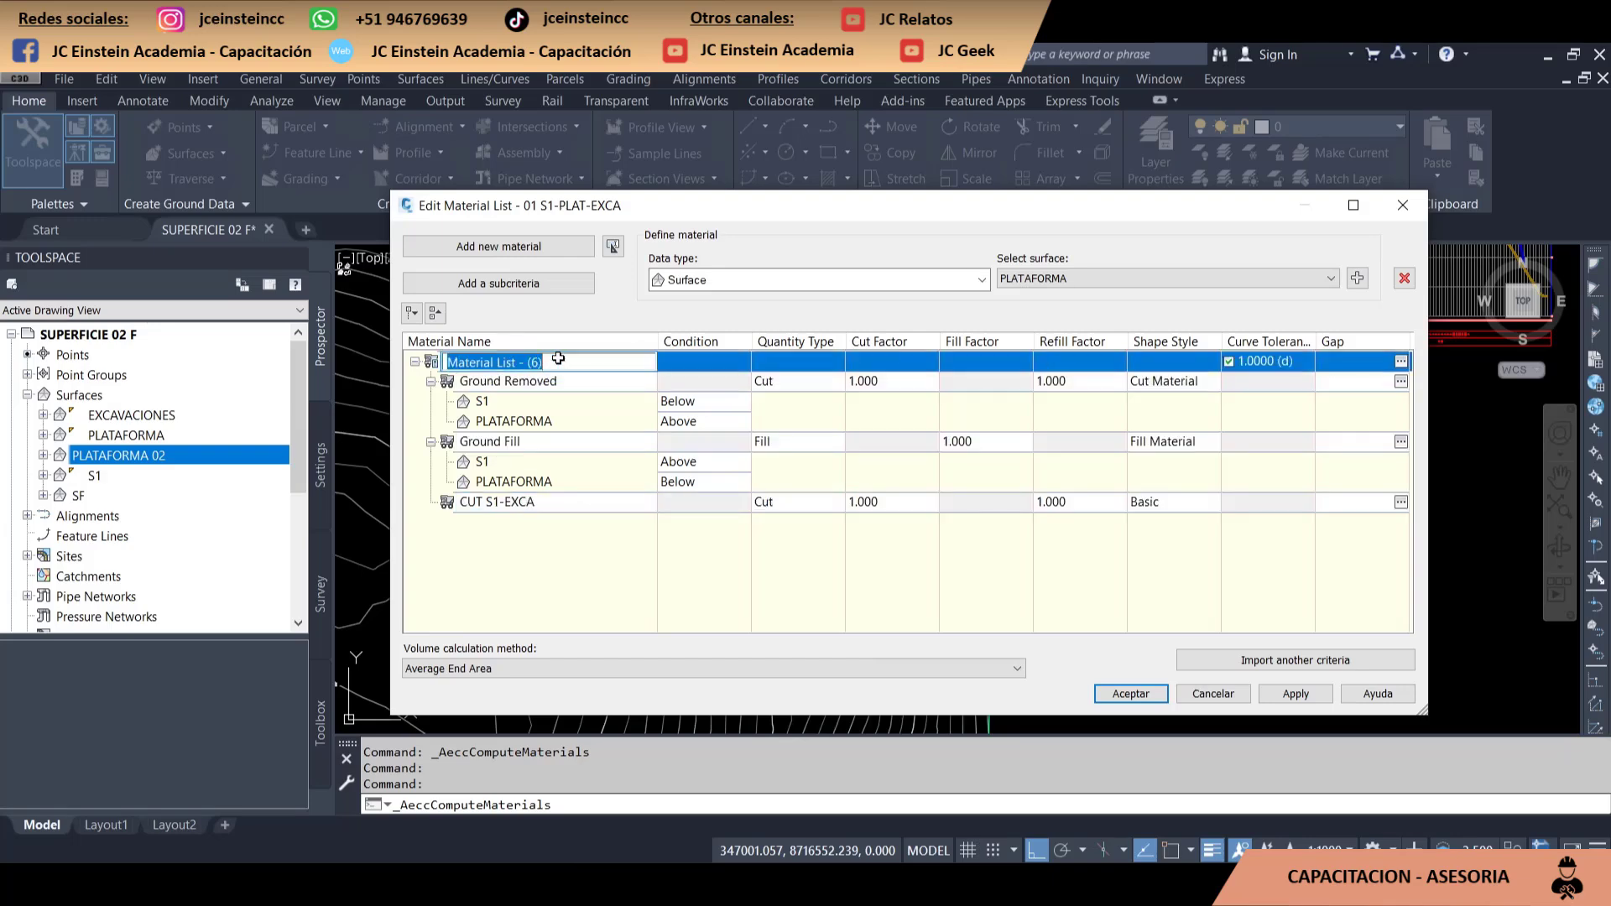
{"action": "type", "text": "VOL"}
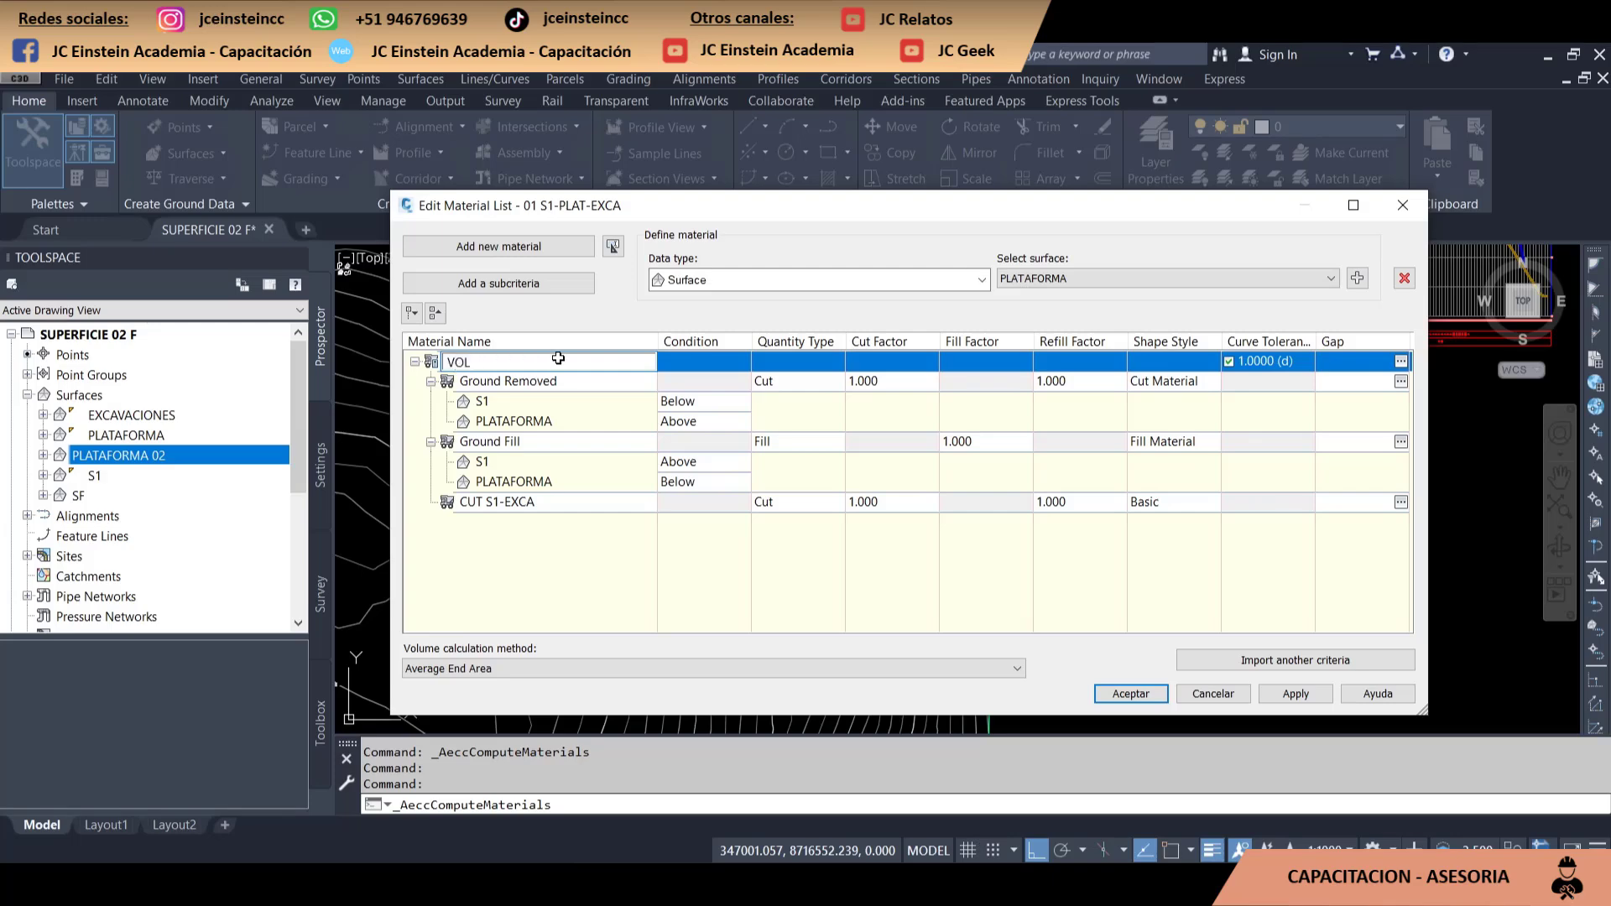
{"action": "key", "text": "BackSpace"}
{"action": "key", "text": "BackSpace"}
{"action": "key", "text": "BackSpace"}
{"action": "type", "text": "VO"}
{"action": "type", "text": "T01"}
Rename Ground Removed to CUT S1-PLAT01 and Ground Fill to FILL S1-PLAT01
{"action": "left_click", "coordinate": [574, 382]}
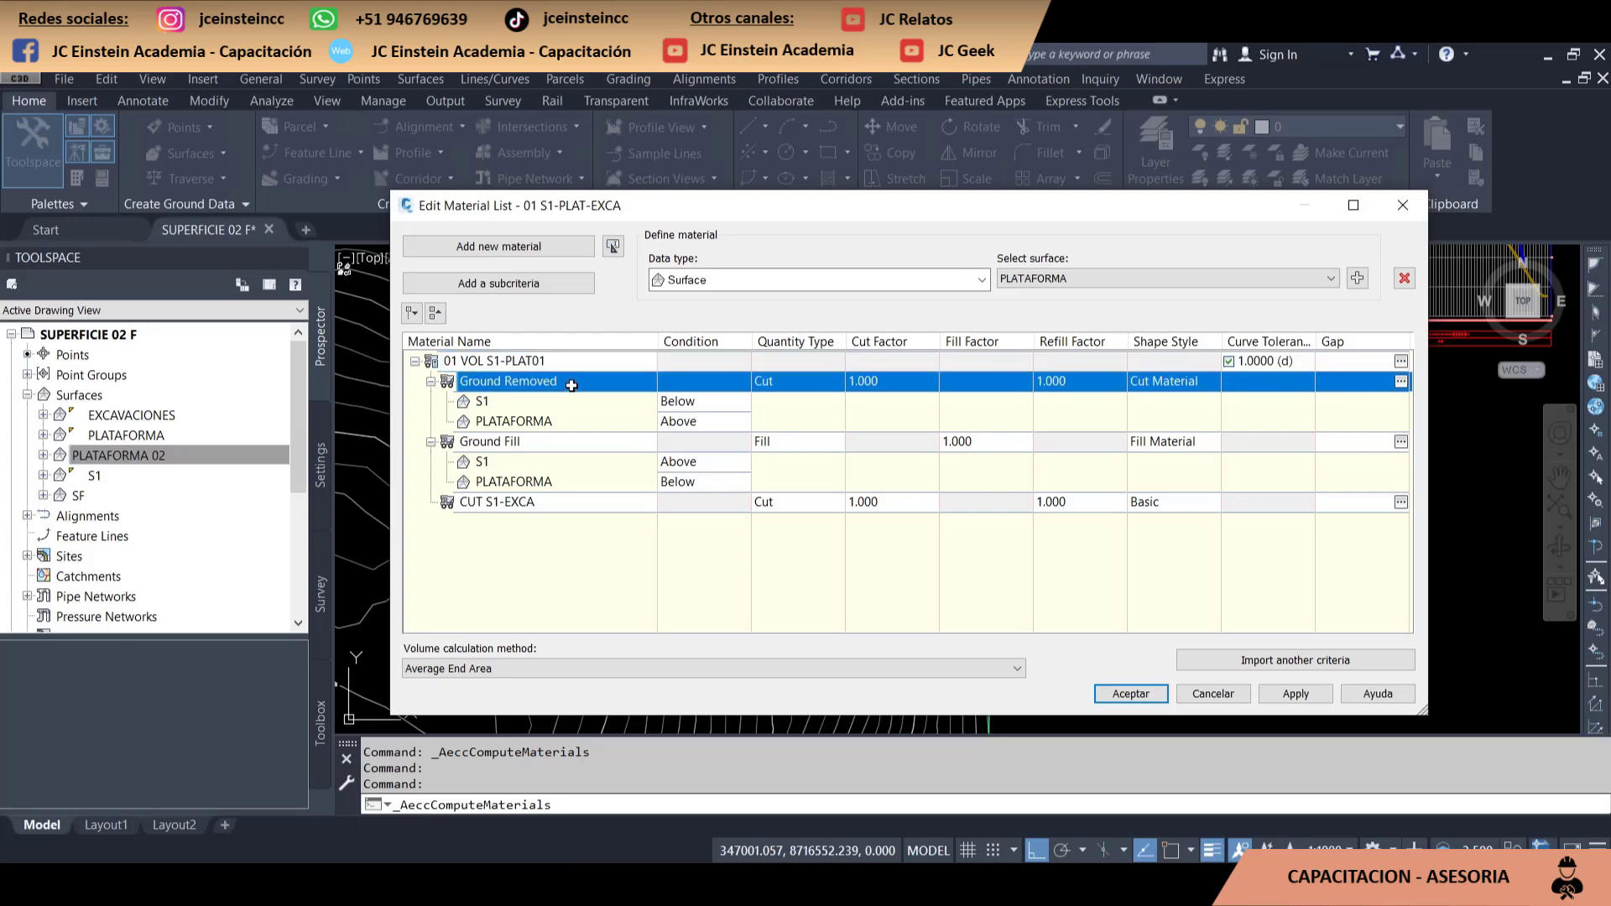
{"action": "type", "text": "CUT S1-PLAT01"}
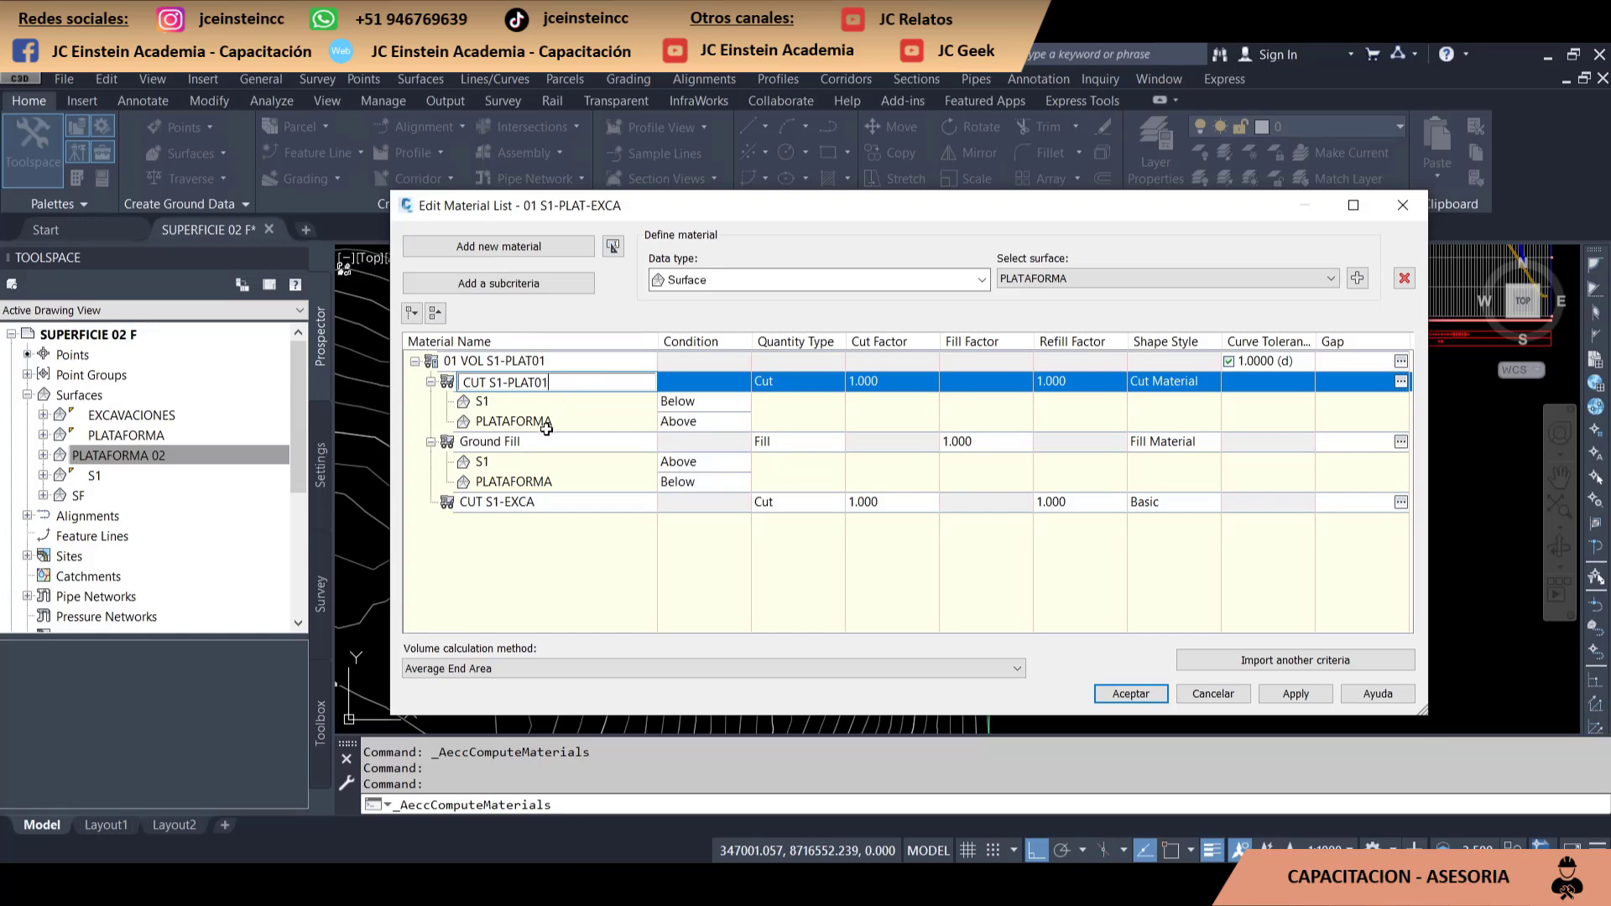
{"action": "left_click", "coordinate": [542, 441]}
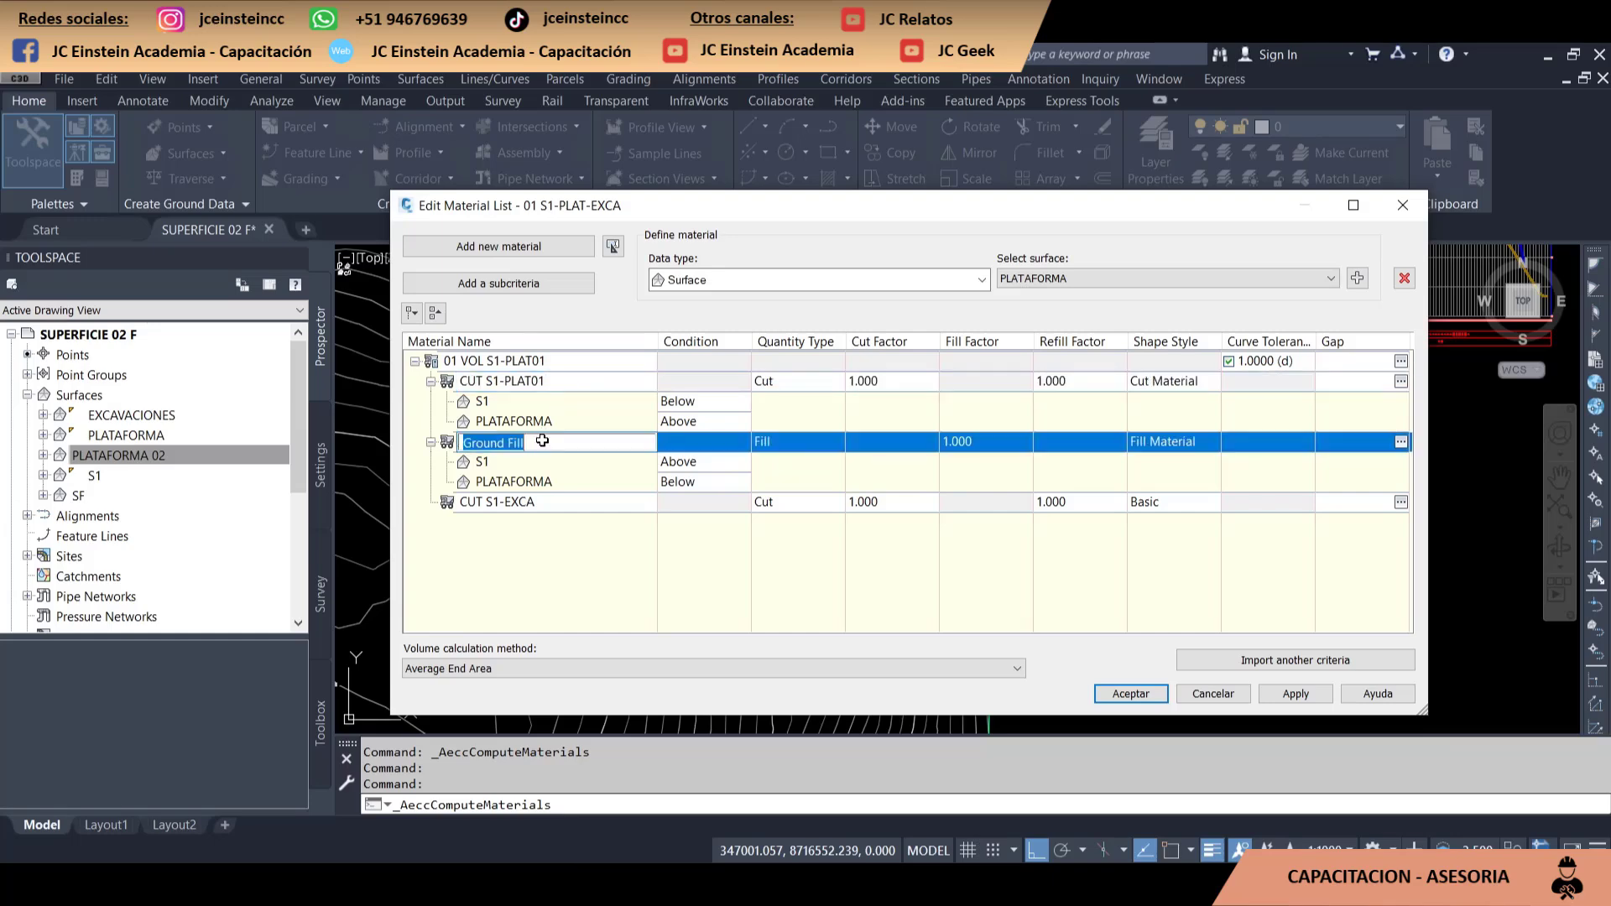
{"action": "type", "text": "FILL S1-PLAT01"}
Select CUT S1-EXCA and choose S1 as its criterion surface
{"action": "left_click", "coordinate": [549, 507]}
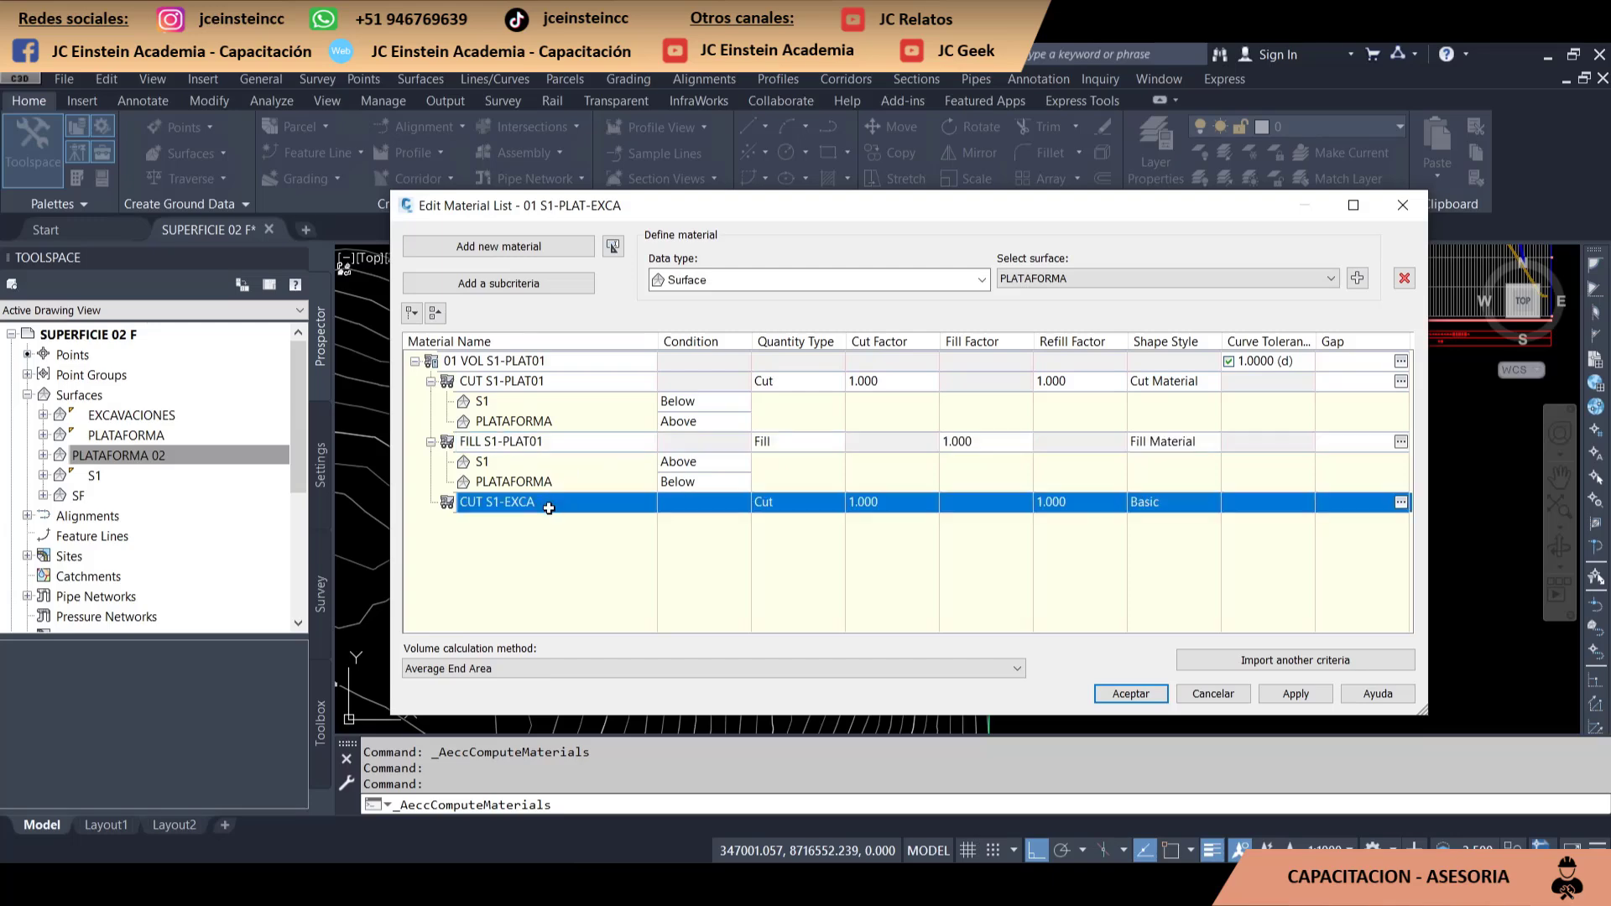
{"action": "left_click", "coordinate": [572, 510]}
{"action": "left_click", "coordinate": [1158, 278]}
Add S1 and EXCAVACIONES as criteria surfaces for CUT S1-EXCA
{"action": "left_click", "coordinate": [1020, 319]}
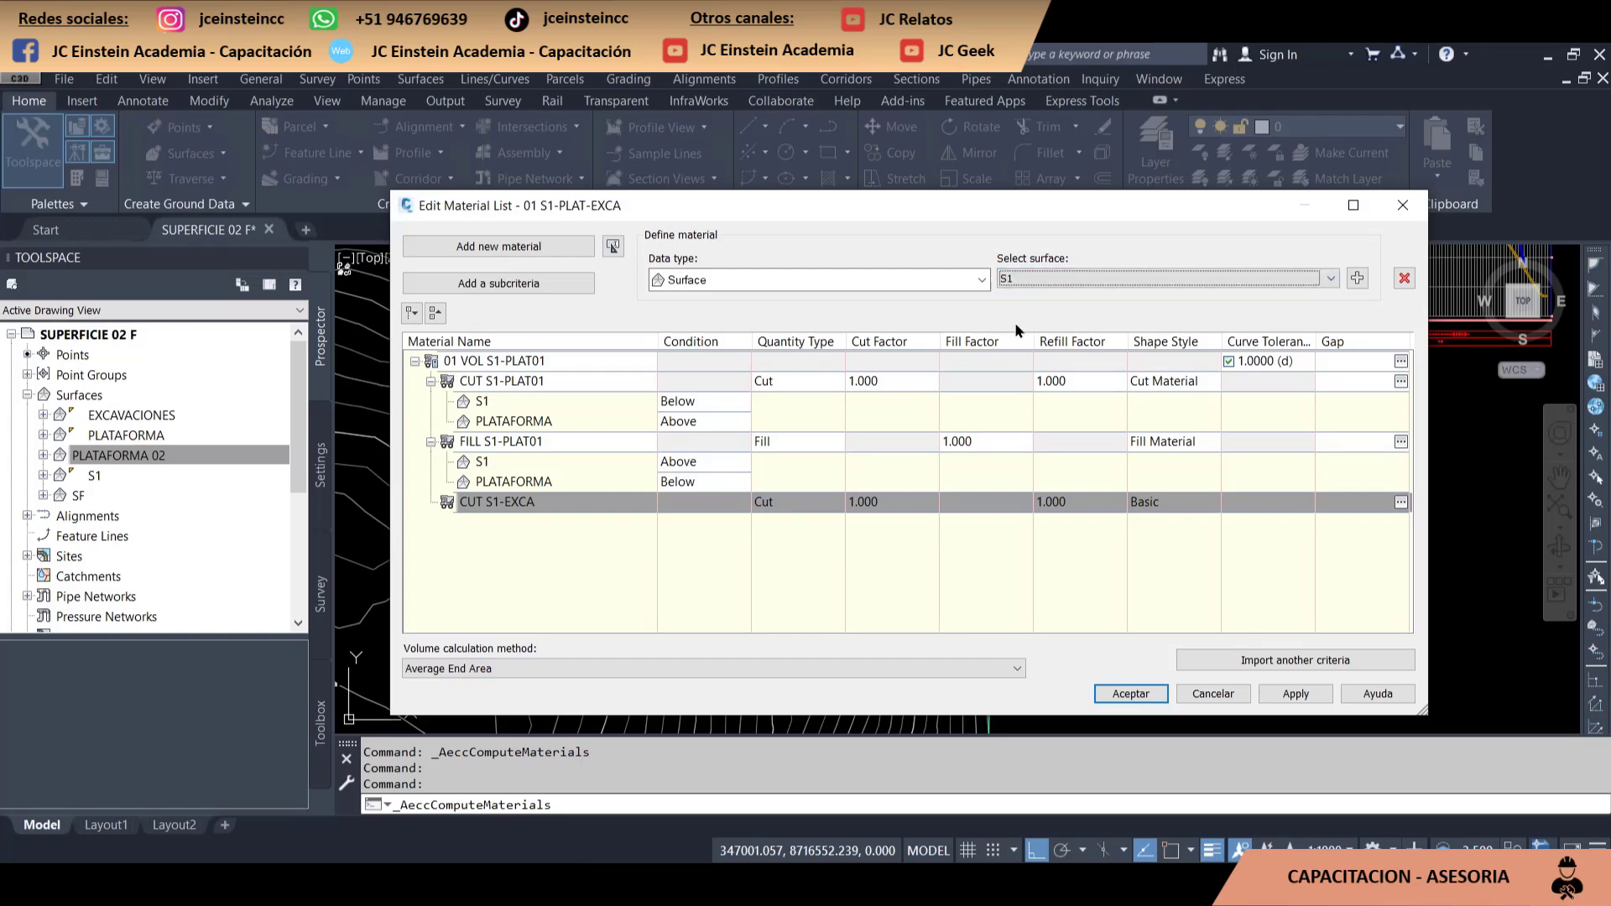
{"action": "left_click", "coordinate": [1357, 279]}
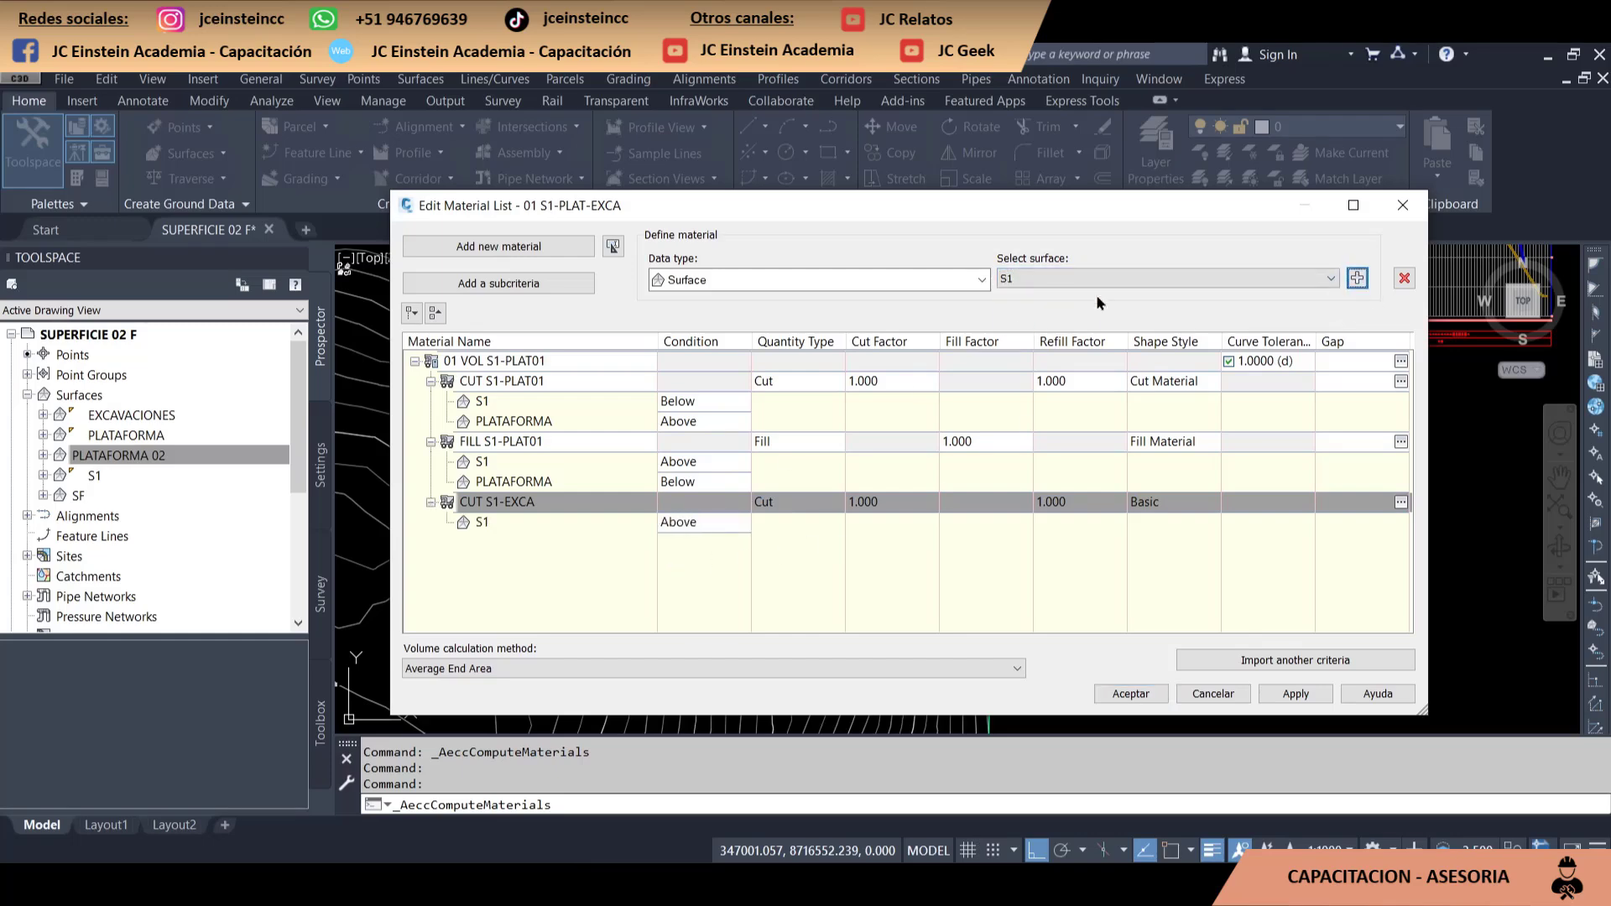
{"action": "left_click", "coordinate": [1331, 278]}
{"action": "left_click", "coordinate": [1309, 294]}
{"action": "left_click", "coordinate": [1357, 278]}
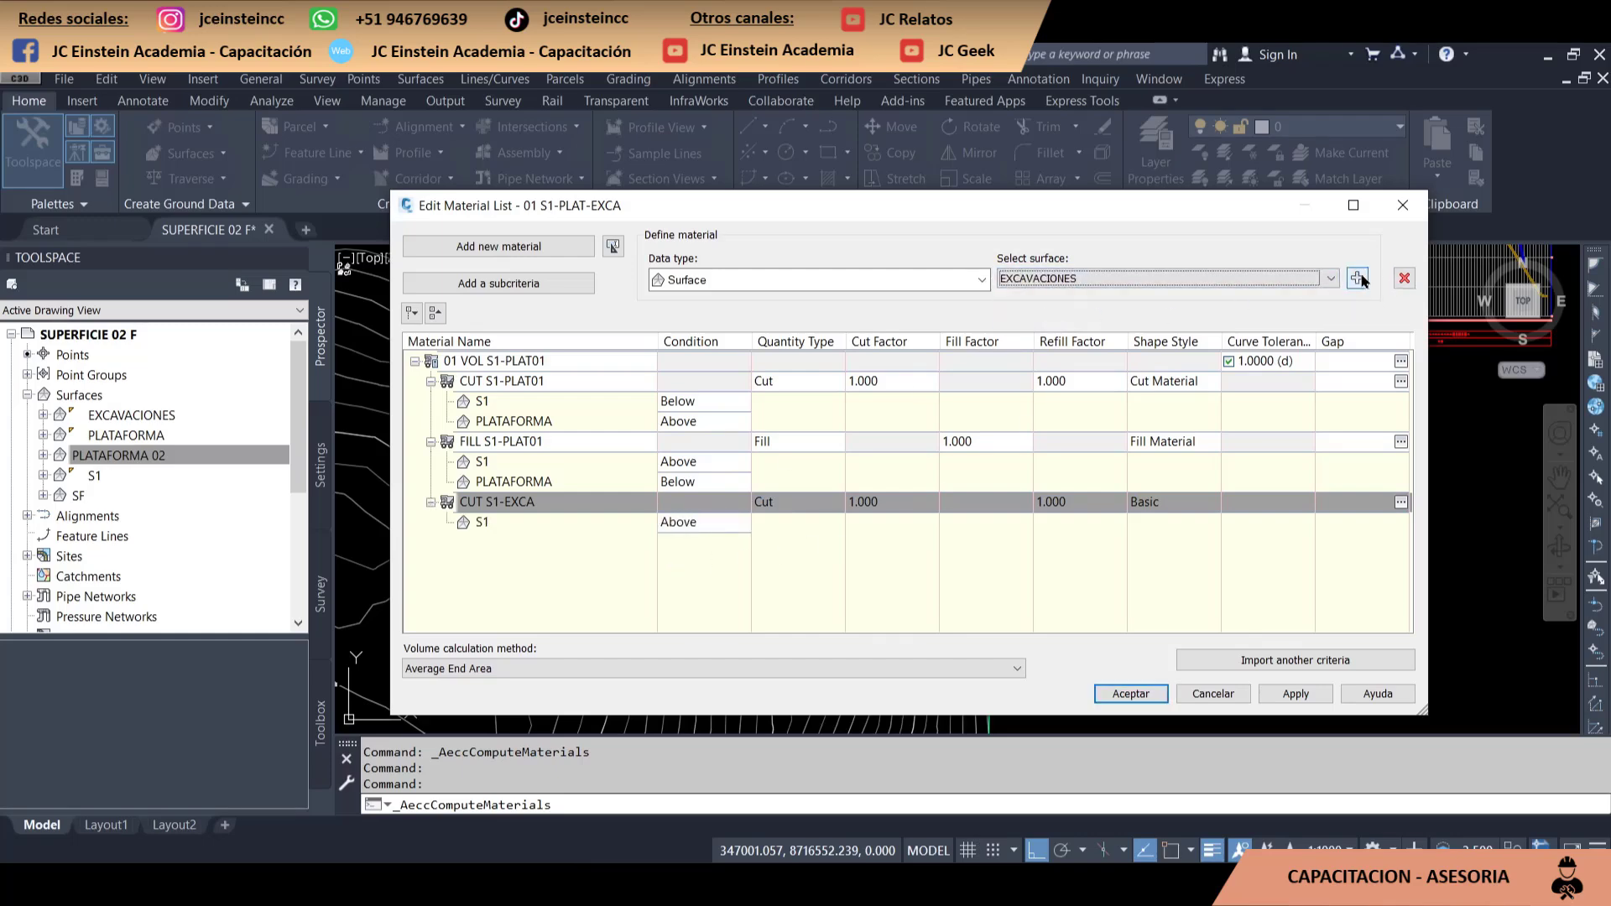
{"action": "left_click", "coordinate": [591, 554]}
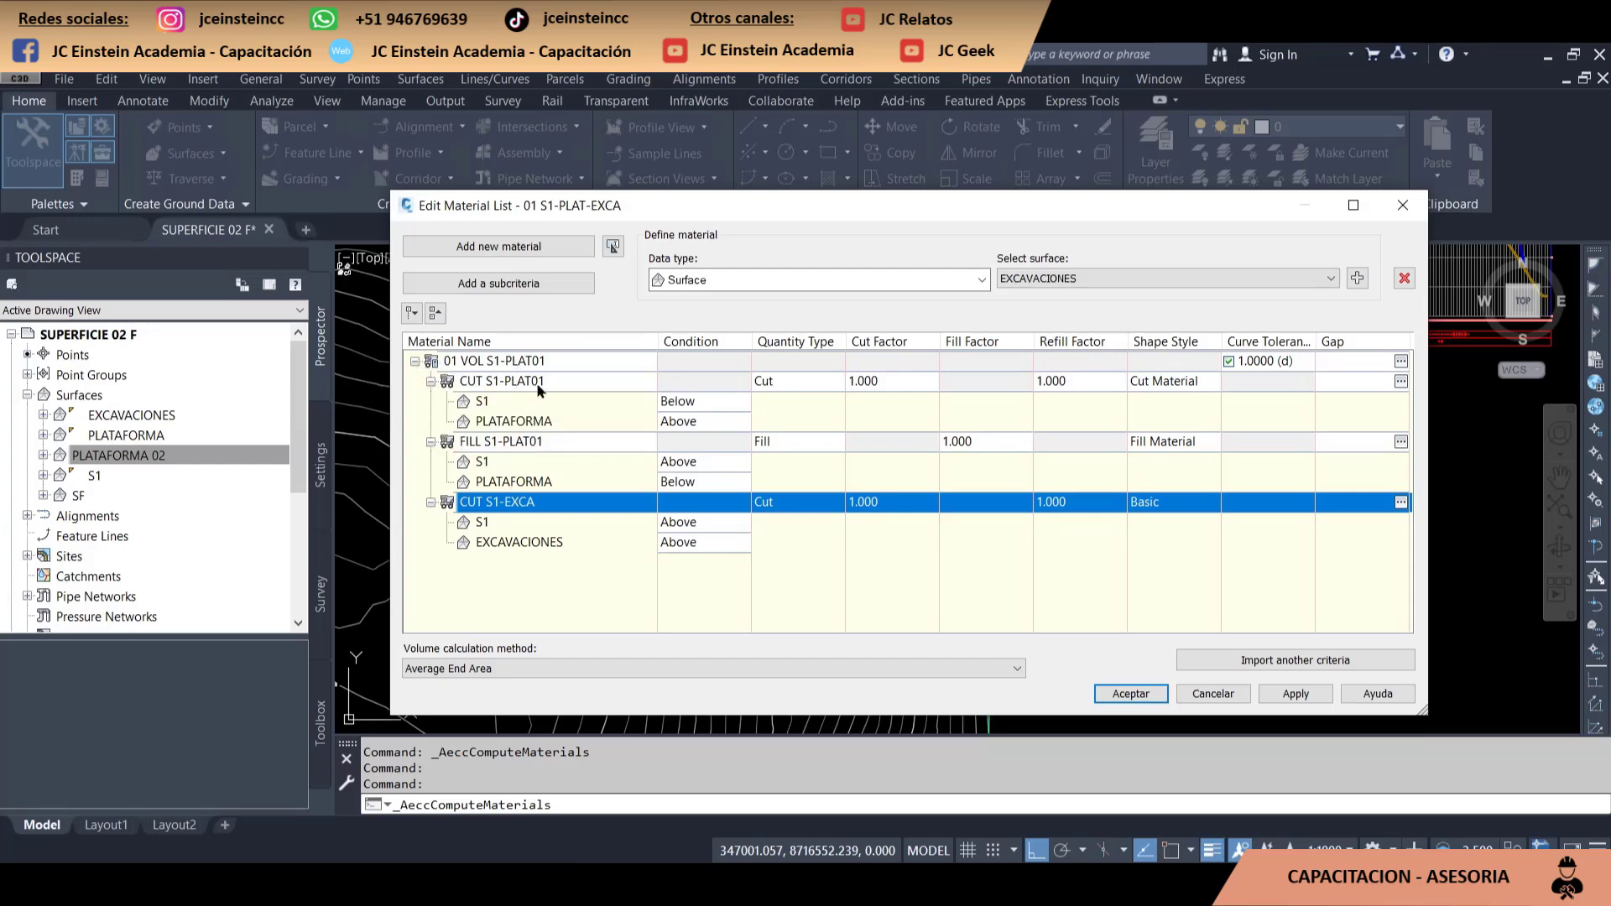
{"action": "left_click_drag", "start_coordinate": [1064, 206], "coordinate": [717, 190]}
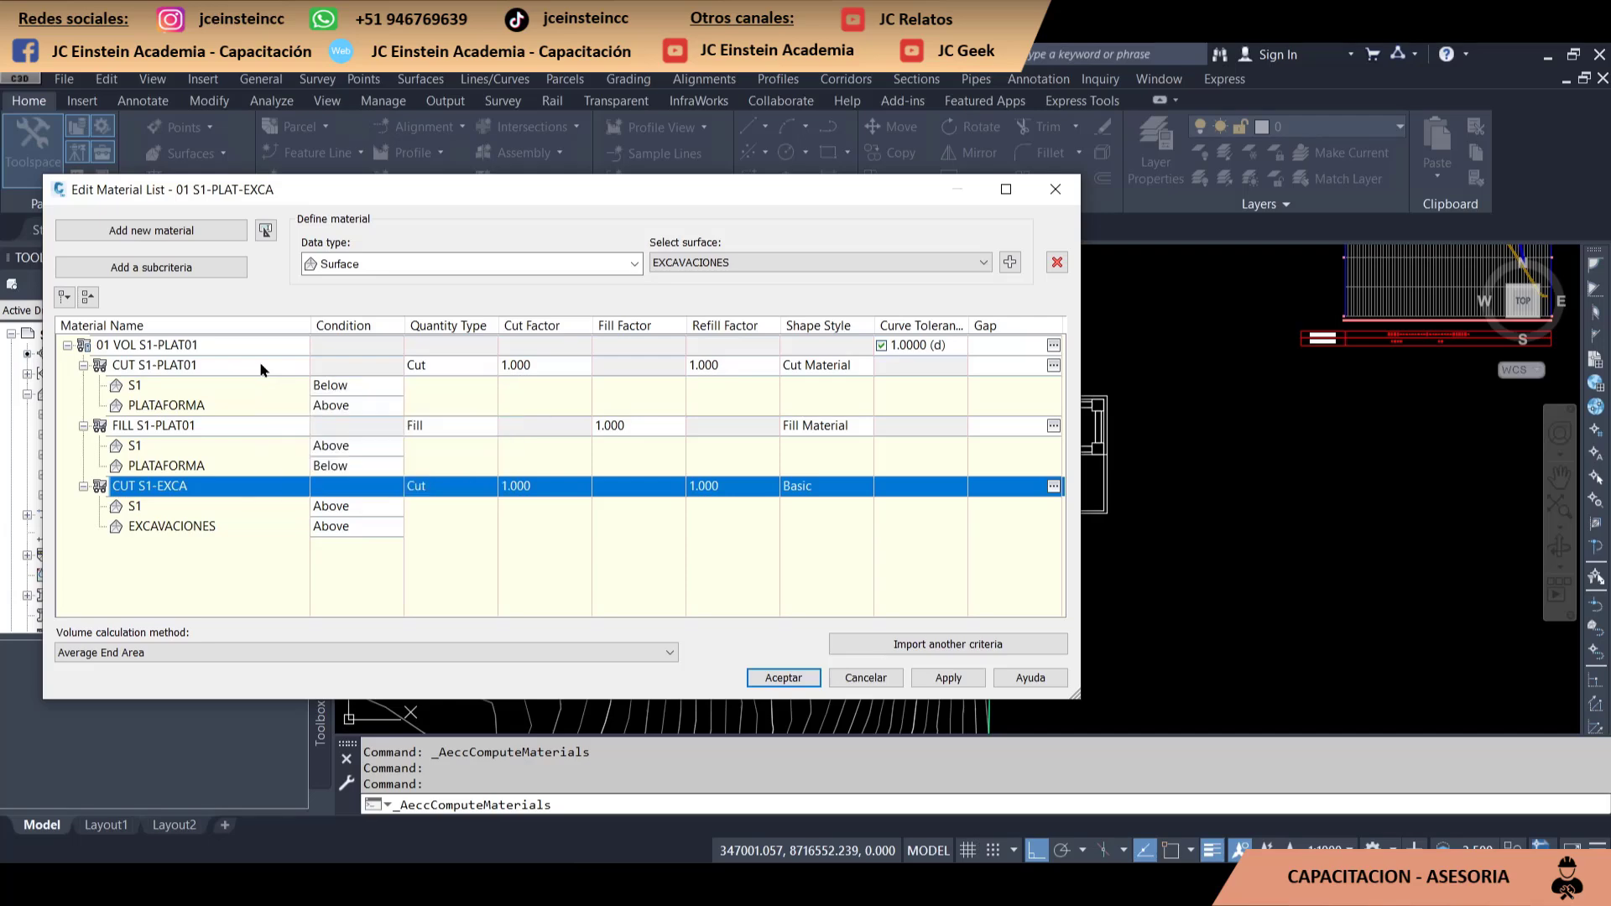
Set S1 to Below and EXCAVACIONES to Above, then add a fourth material
{"action": "left_click", "coordinate": [322, 508]}
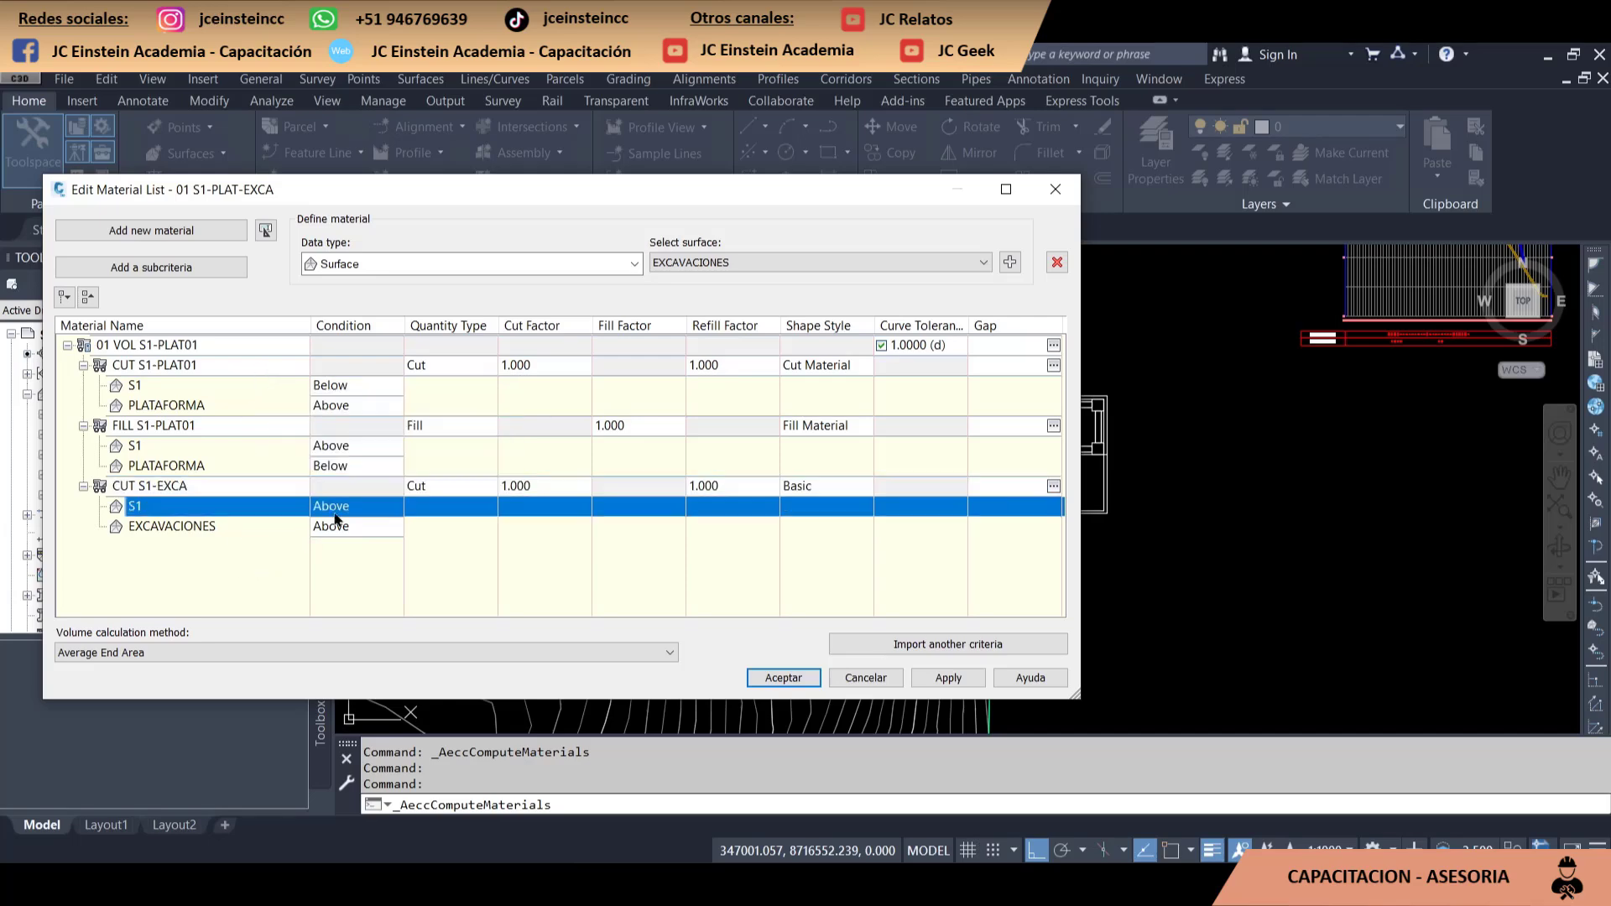
{"action": "left_click", "coordinate": [347, 547]}
{"action": "left_click", "coordinate": [352, 530]}
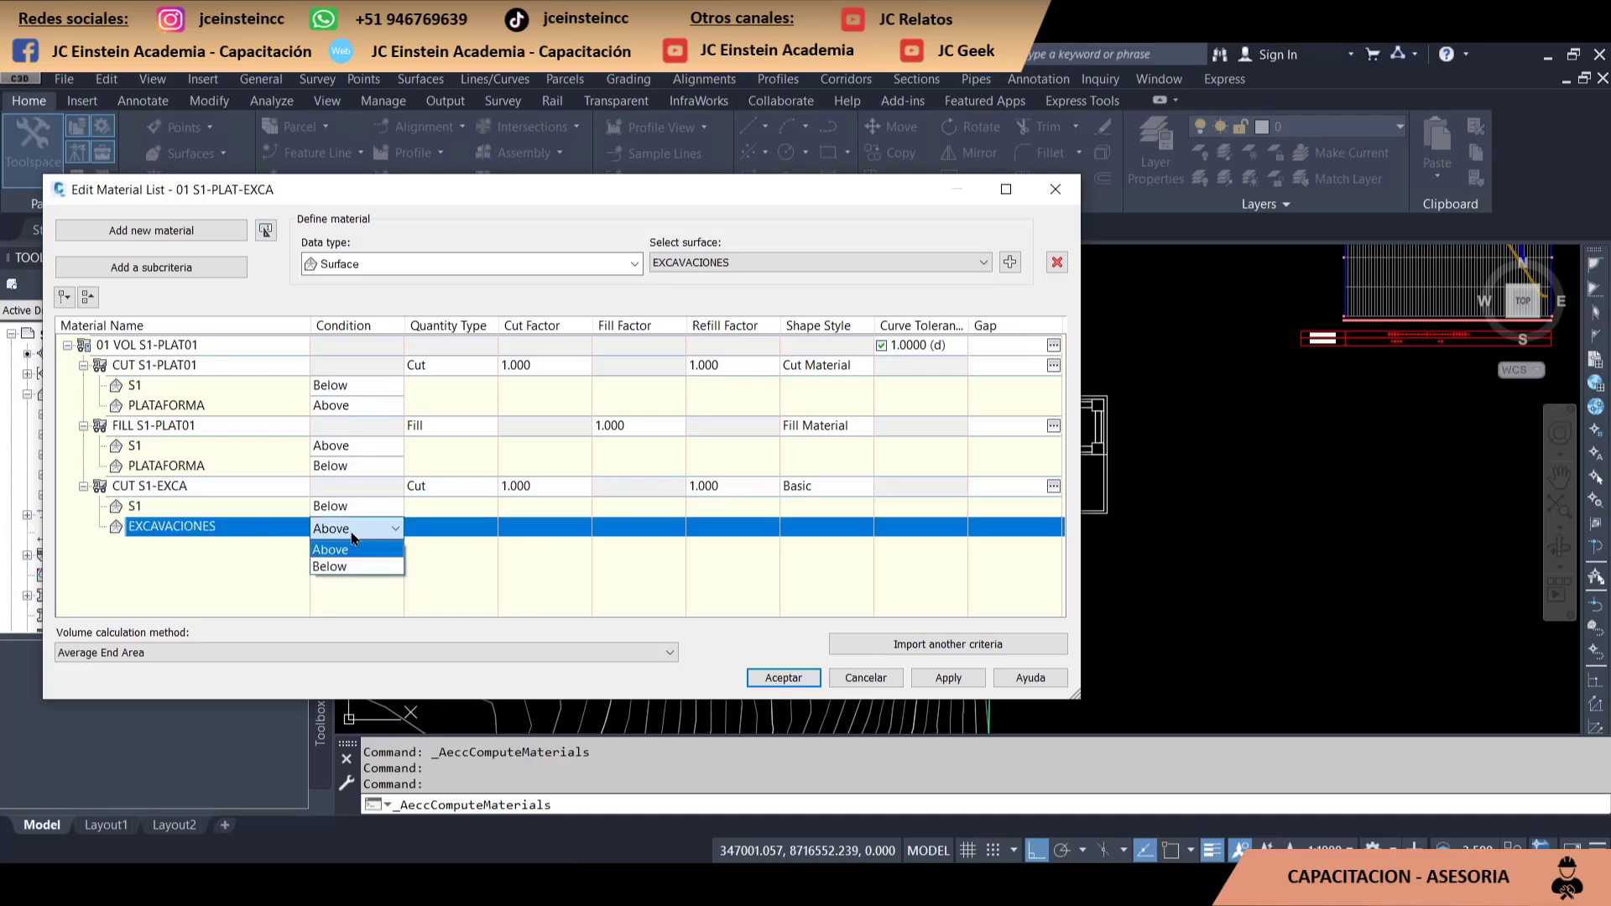
{"action": "left_click", "coordinate": [216, 554]}
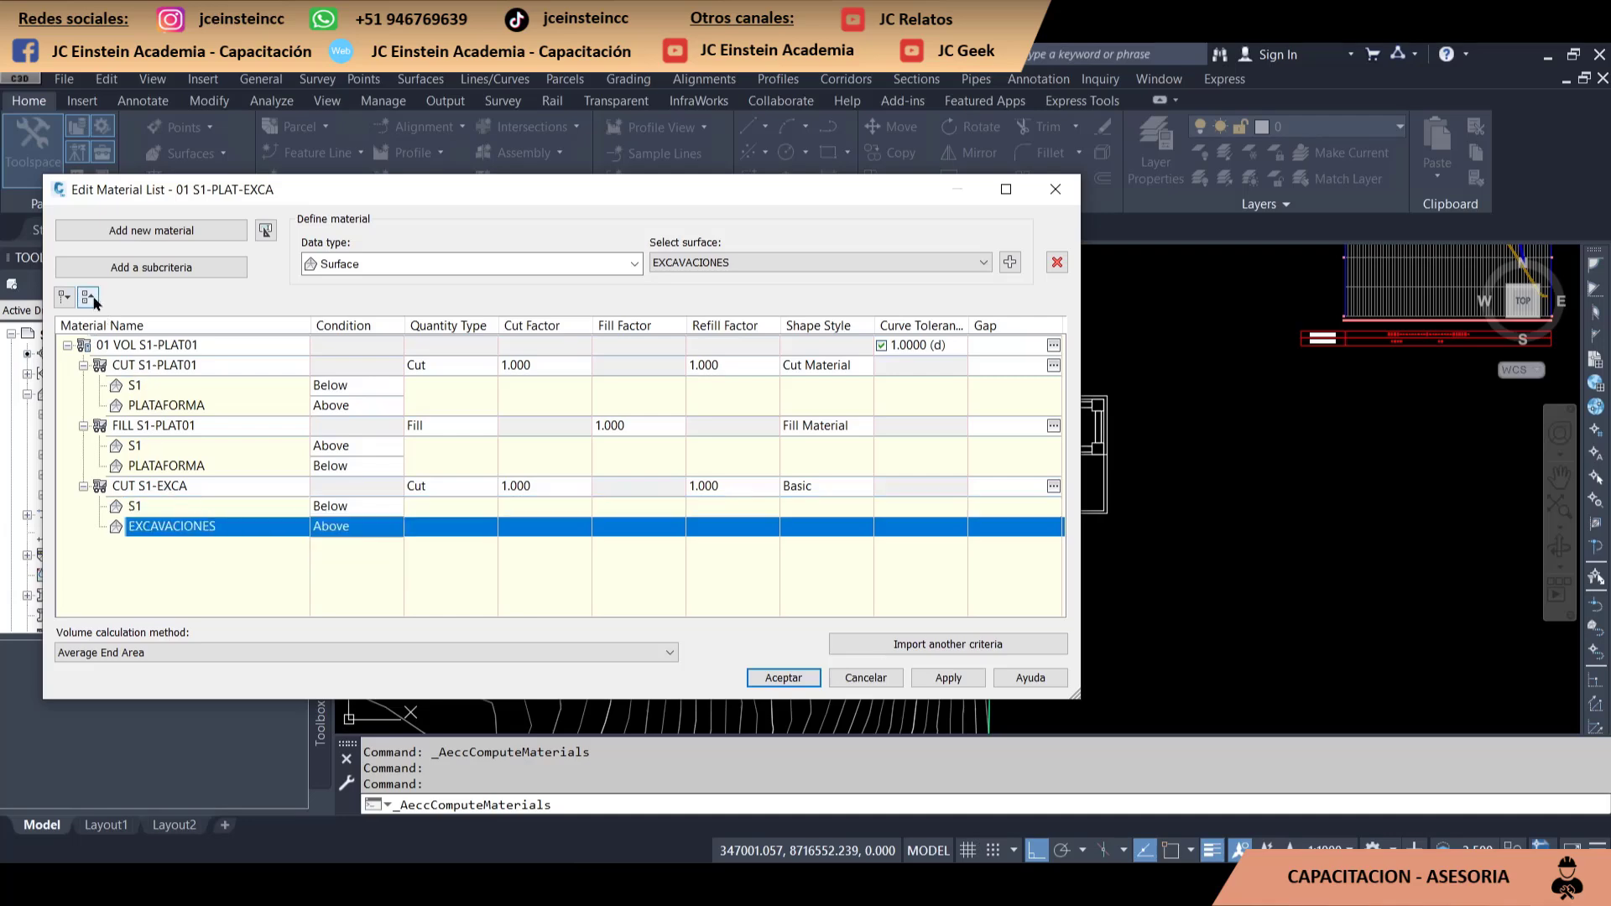
{"action": "left_click", "coordinate": [148, 231]}
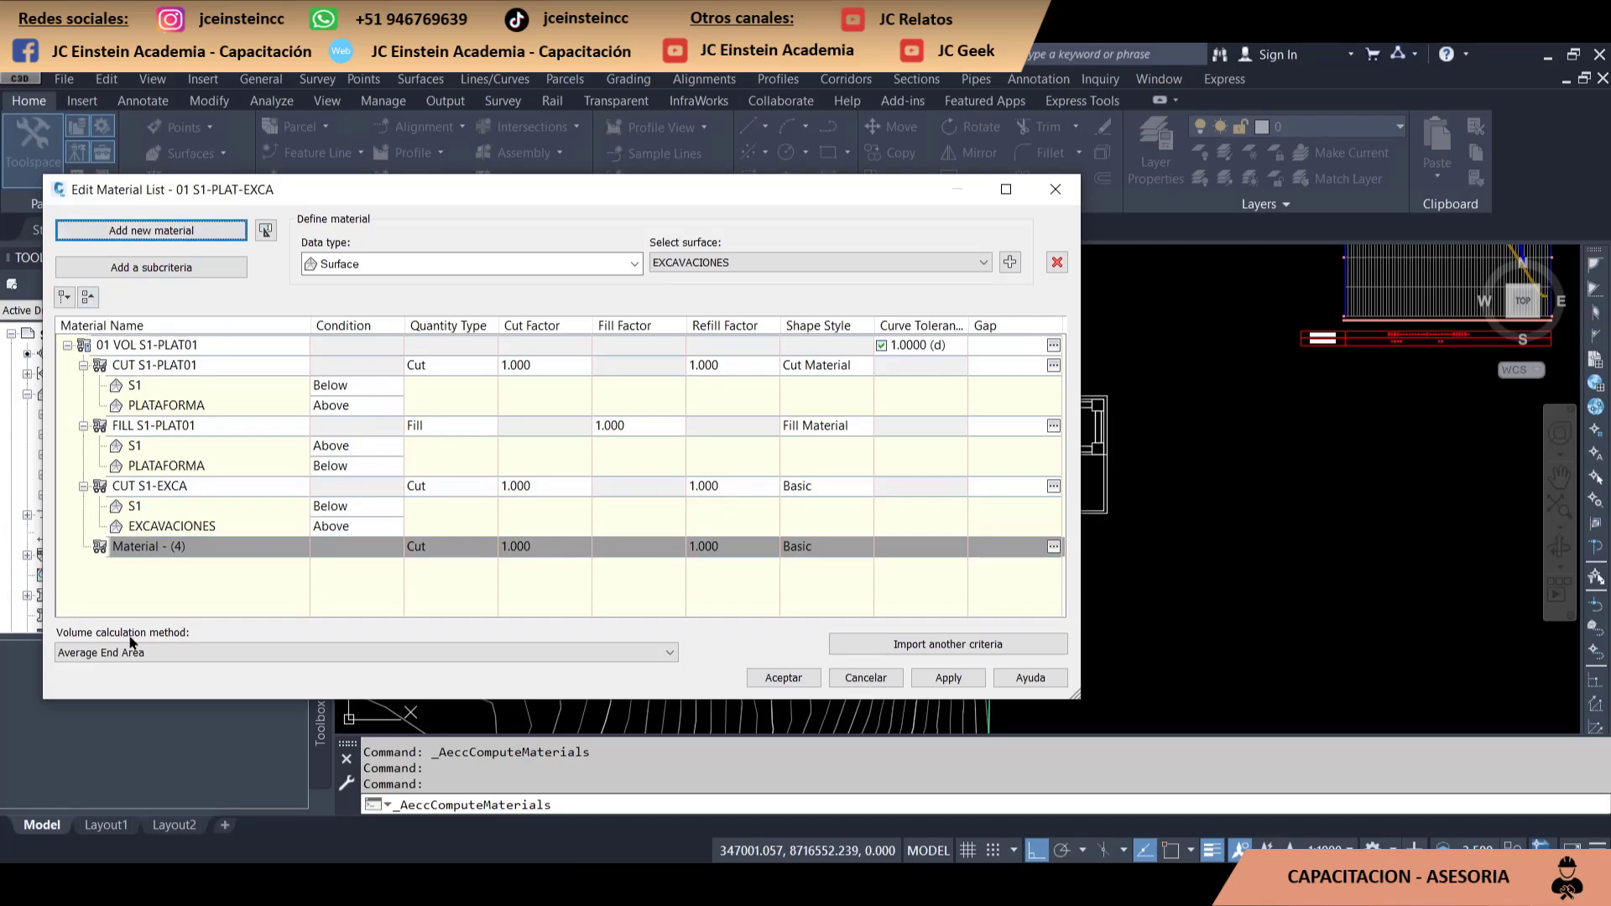
Name the new material FILL S1-EXCA and add S1 and EXCAVACIONES as criteria
{"action": "left_click", "coordinate": [201, 546]}
{"action": "type", "text": "FILL S1"}
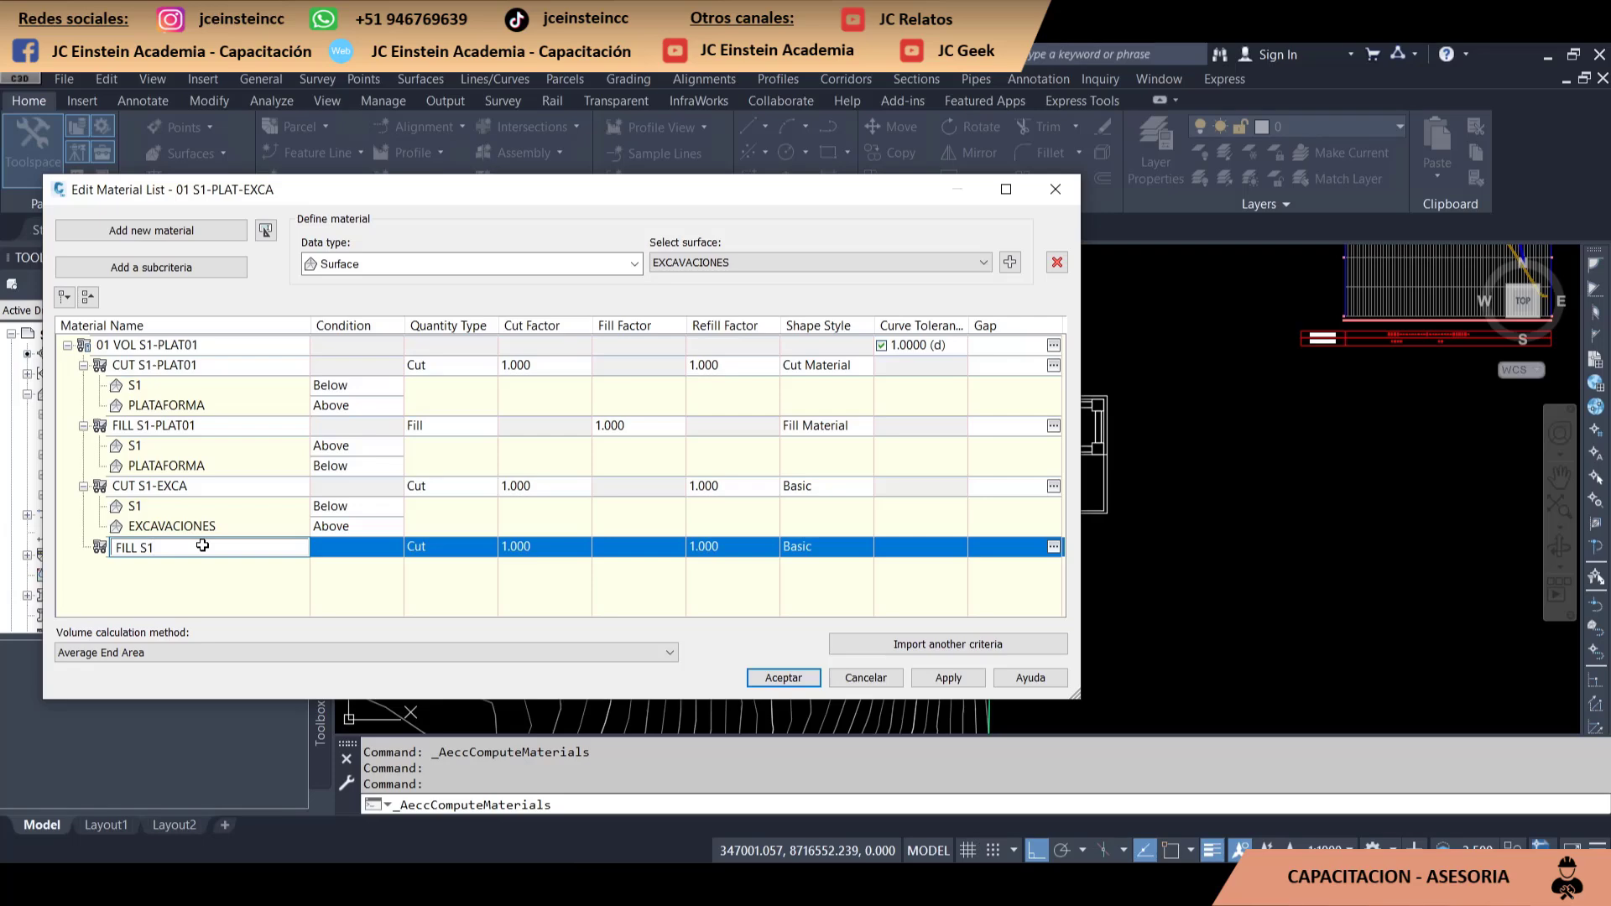
{"action": "type", "text": "-"}
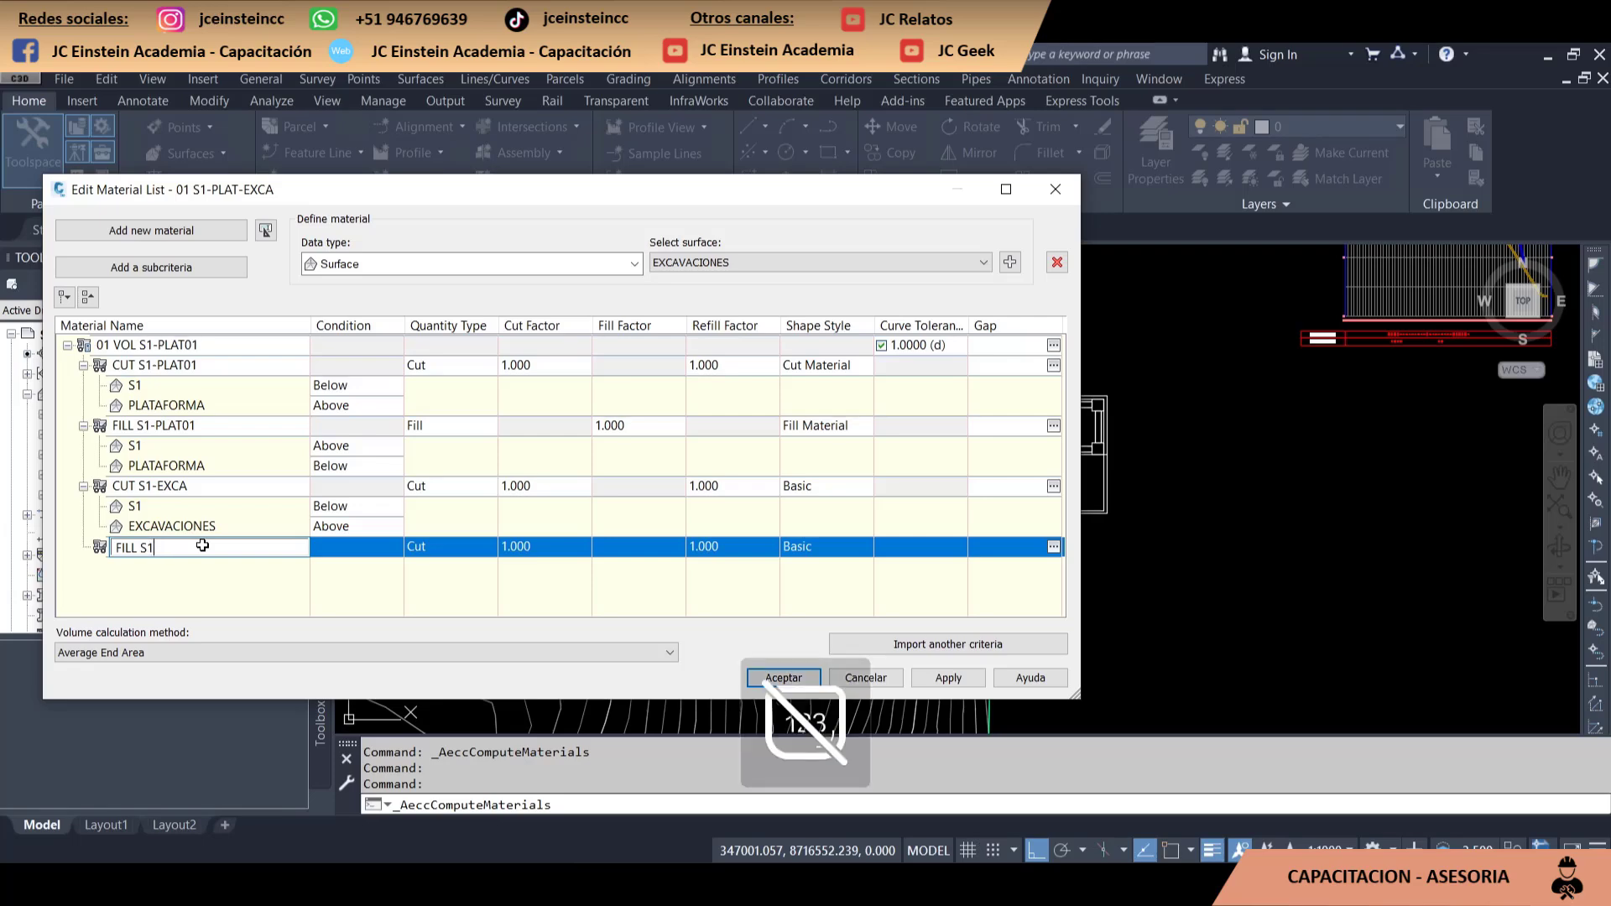
{"action": "type", "text": "EX"}
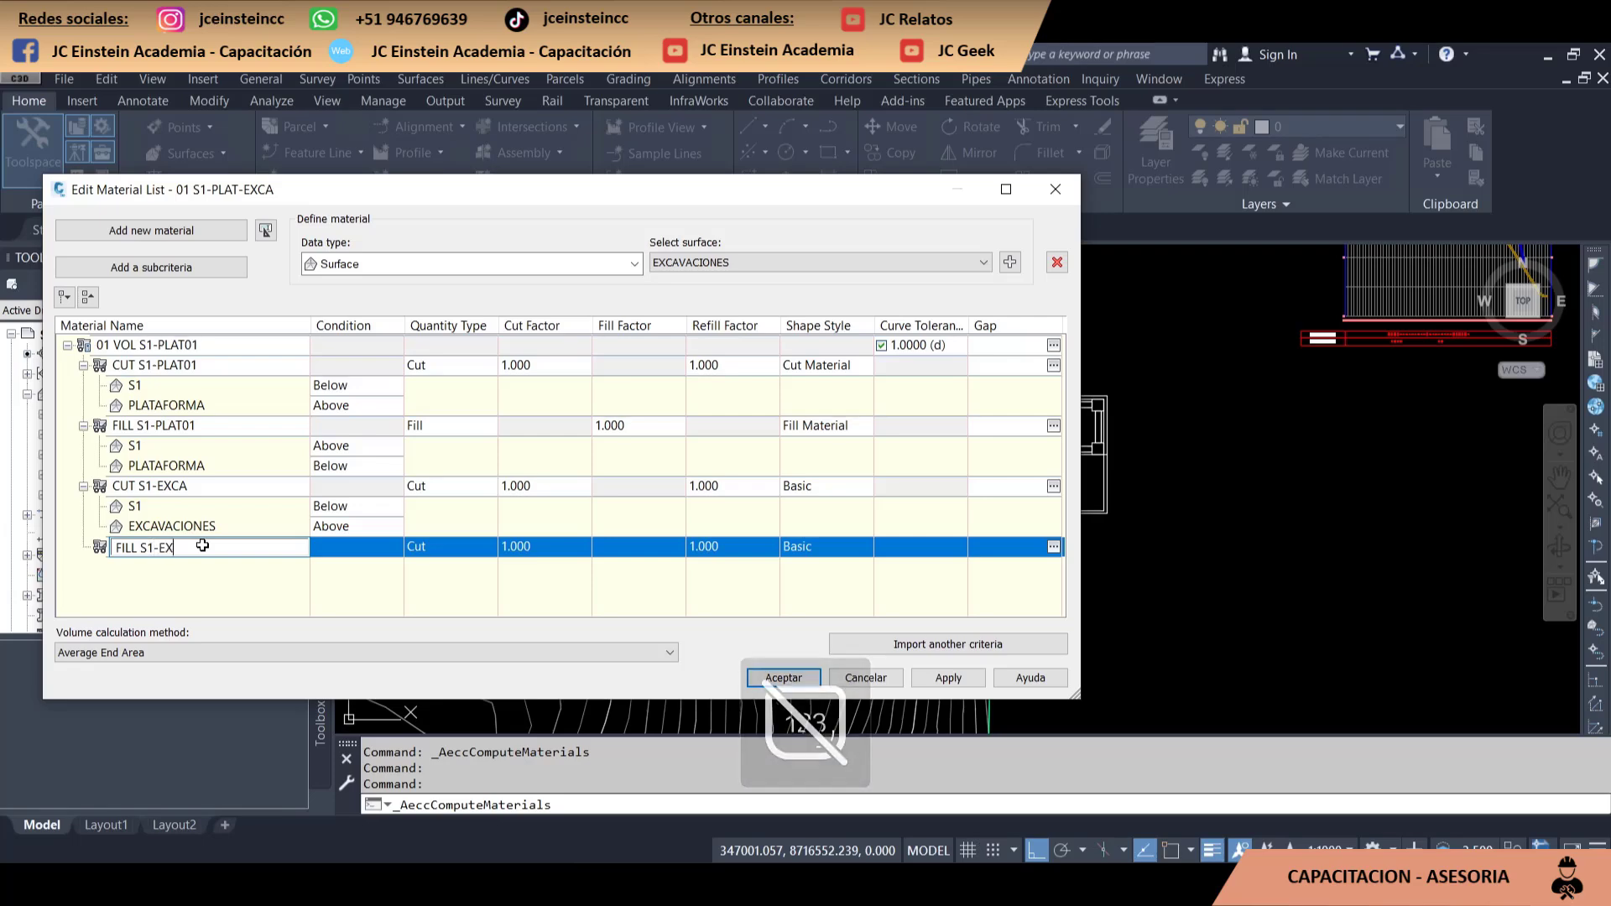
{"action": "type", "text": "CA"}
{"action": "key", "text": "Return"}
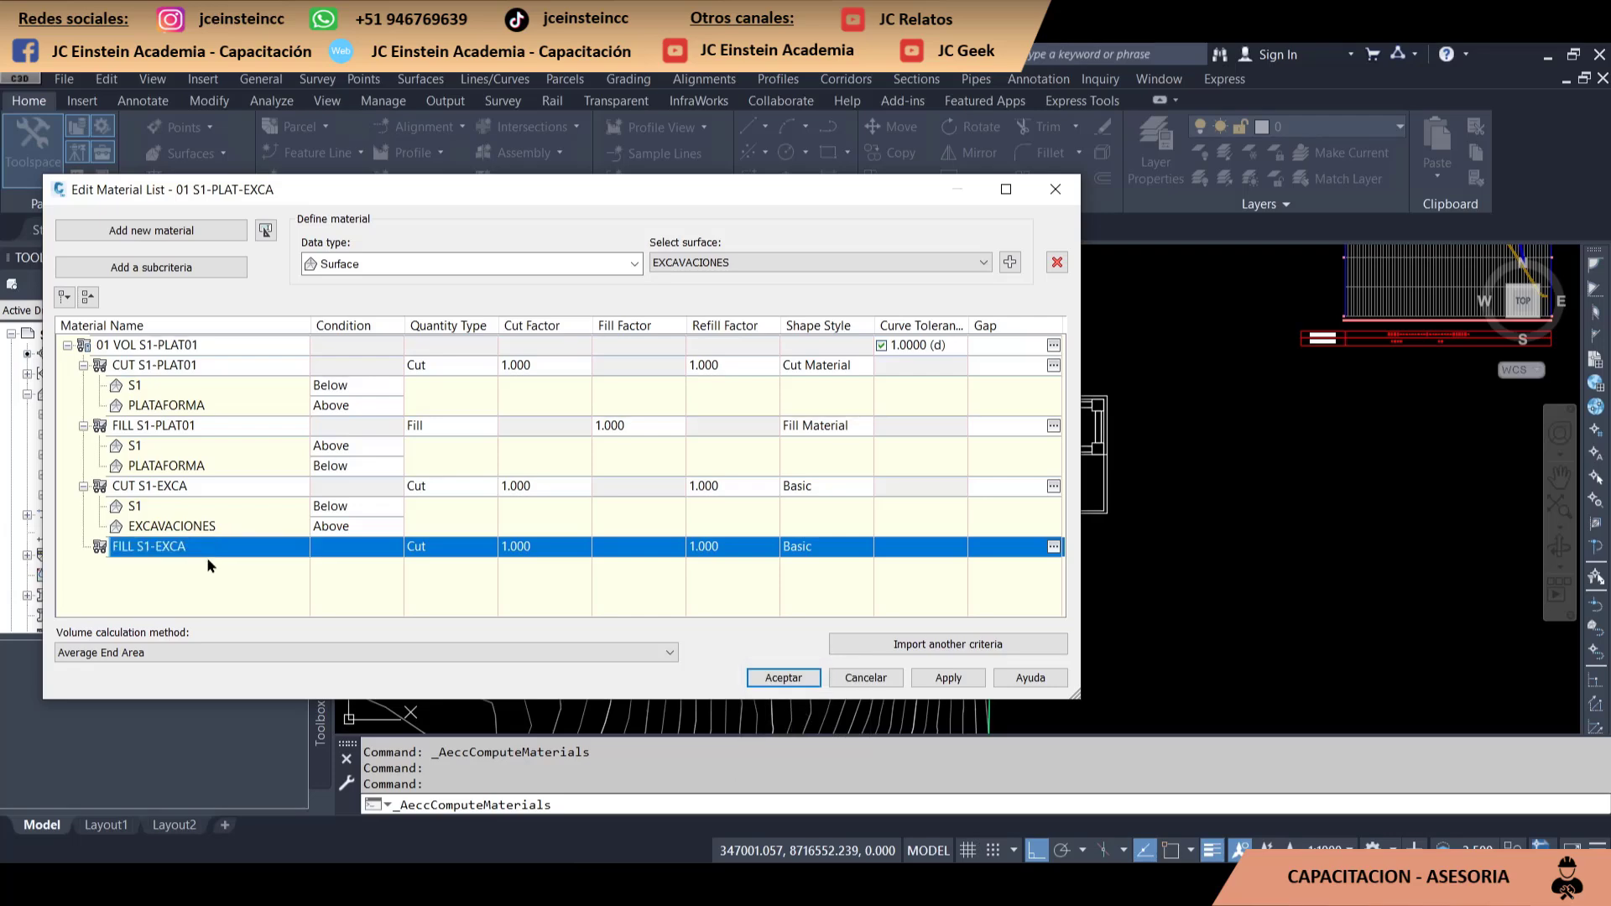
{"action": "left_click", "coordinate": [713, 263]}
{"action": "left_click", "coordinate": [980, 303]}
{"action": "left_click", "coordinate": [1009, 261]}
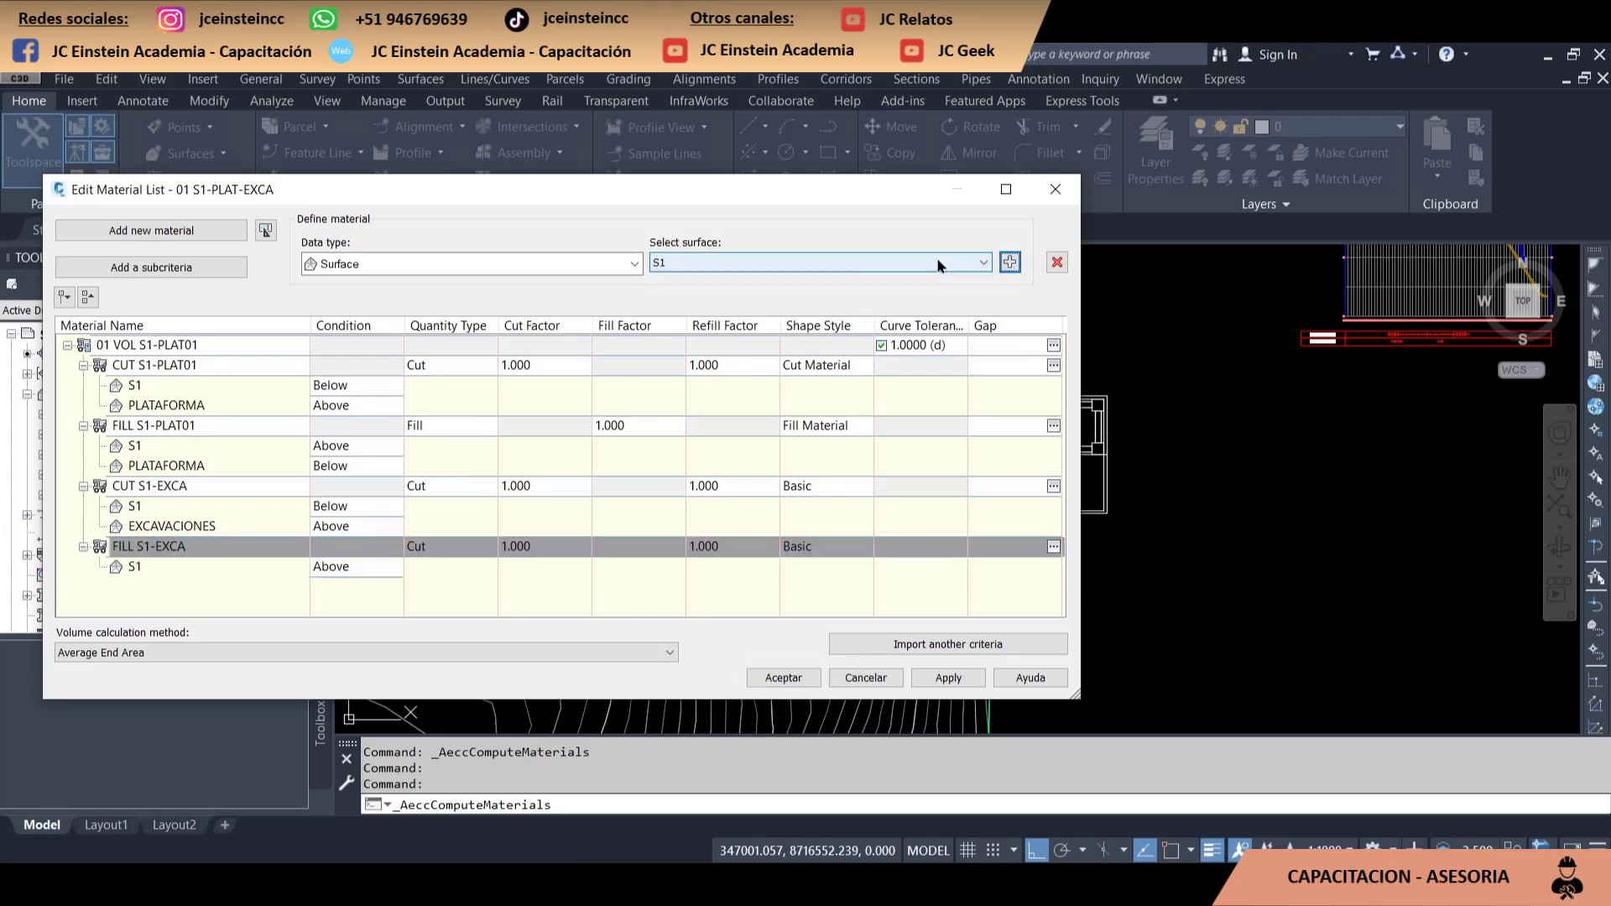
{"action": "left_click", "coordinate": [936, 260]}
{"action": "left_click", "coordinate": [957, 291]}
{"action": "left_click", "coordinate": [1009, 262]}
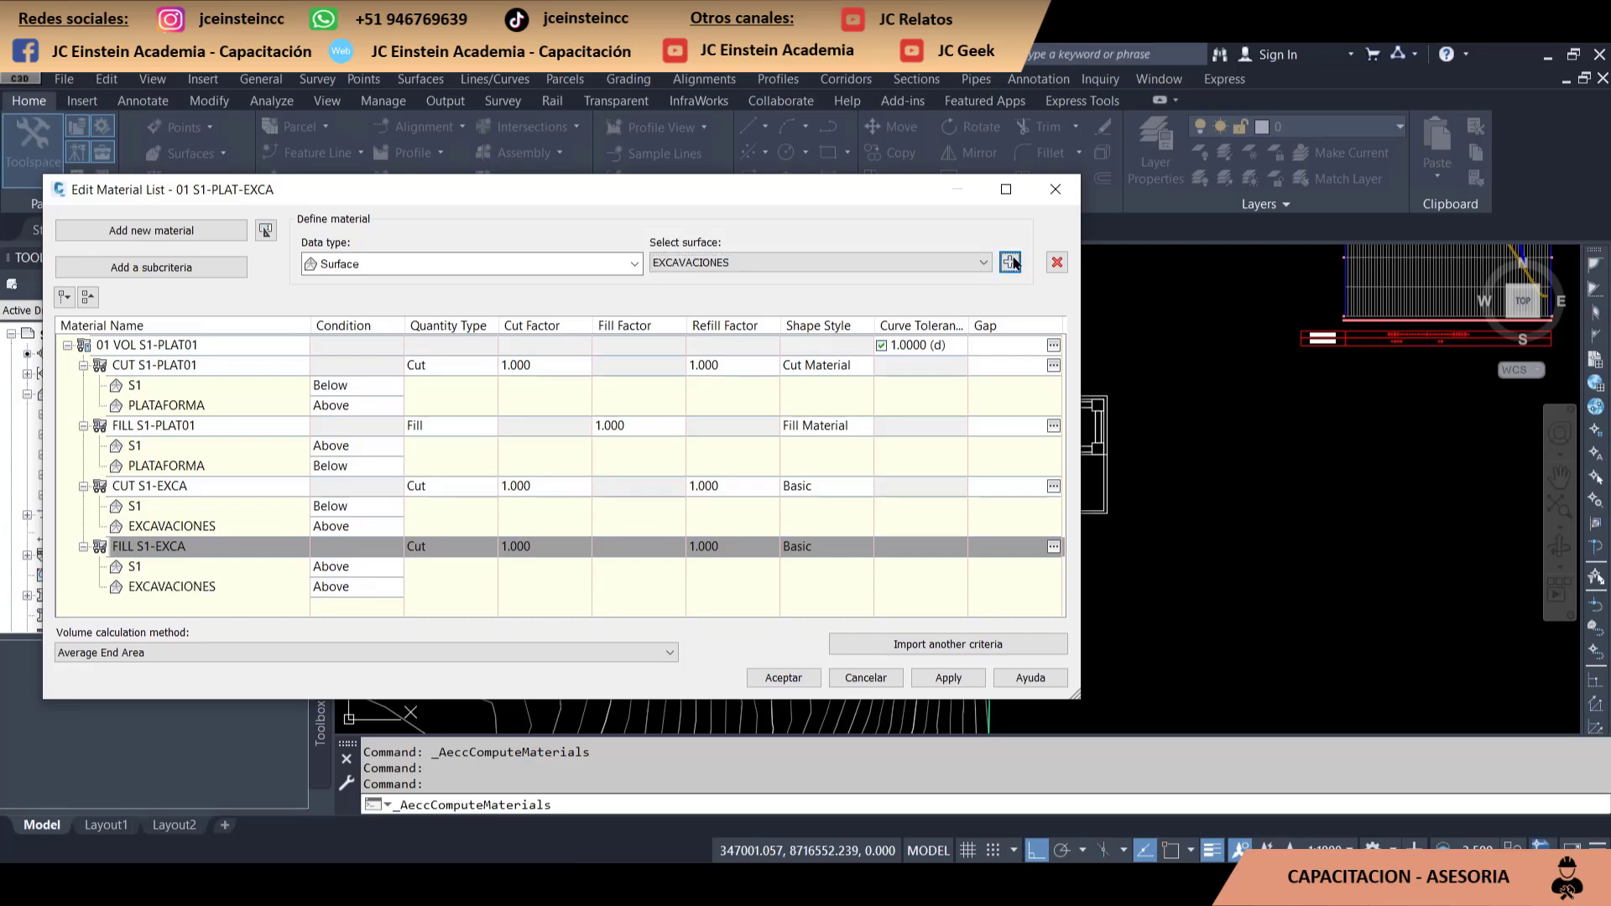
Set S1 to Above, EXCAVACIONES to Below, and quantity type to Fill
{"action": "left_click", "coordinate": [365, 571]}
{"action": "left_click", "coordinate": [360, 554]}
{"action": "left_click", "coordinate": [347, 570]}
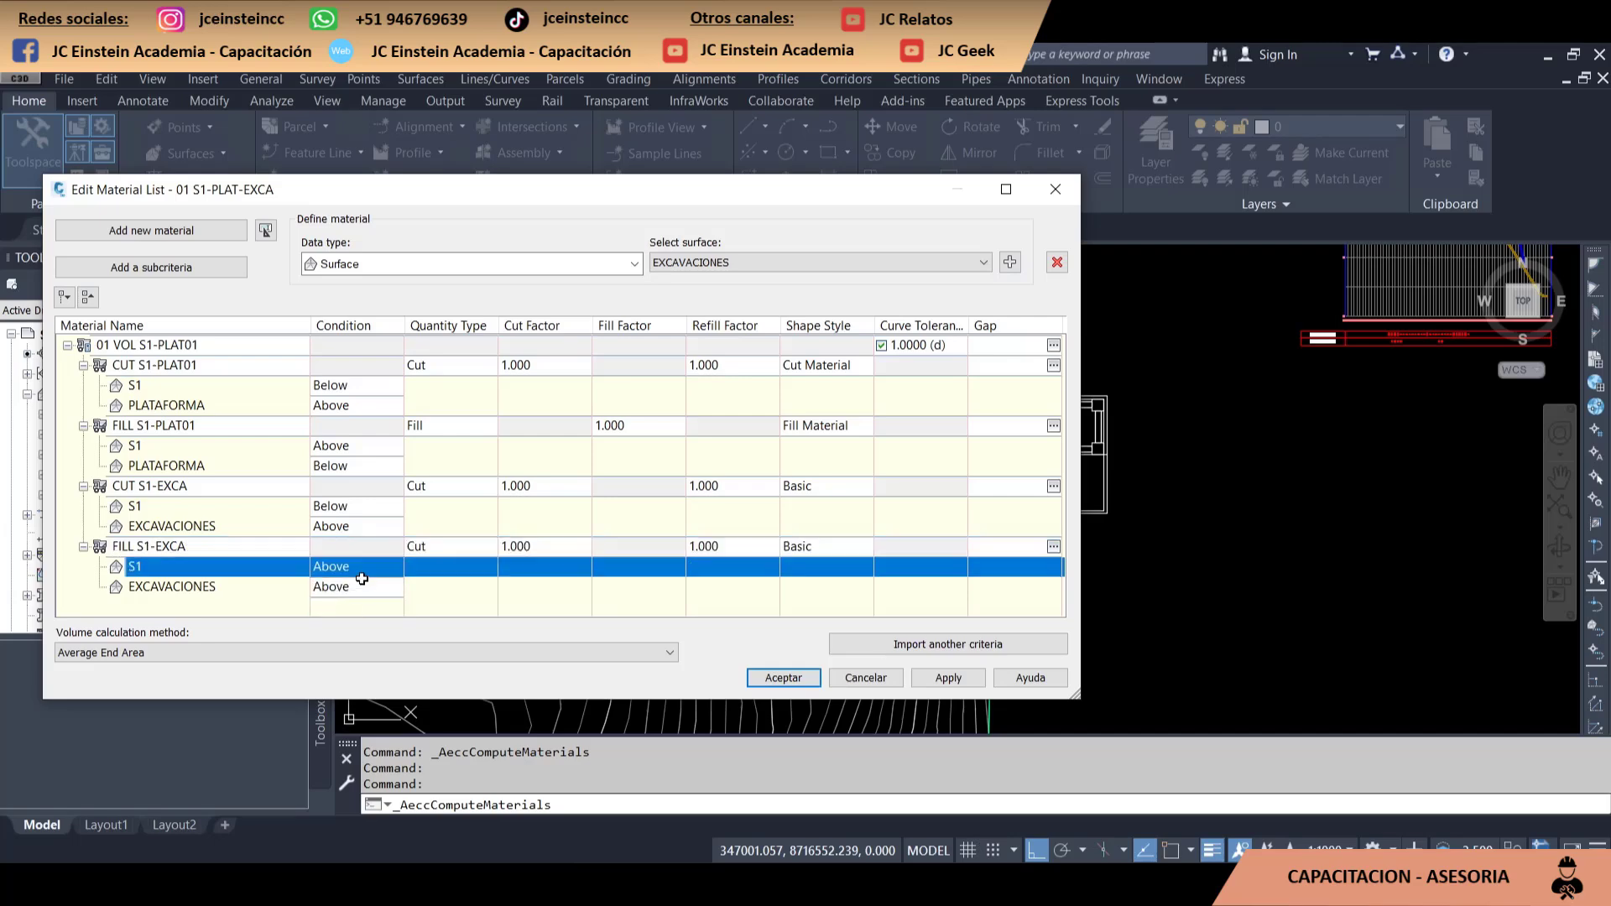
{"action": "left_click", "coordinate": [360, 587]}
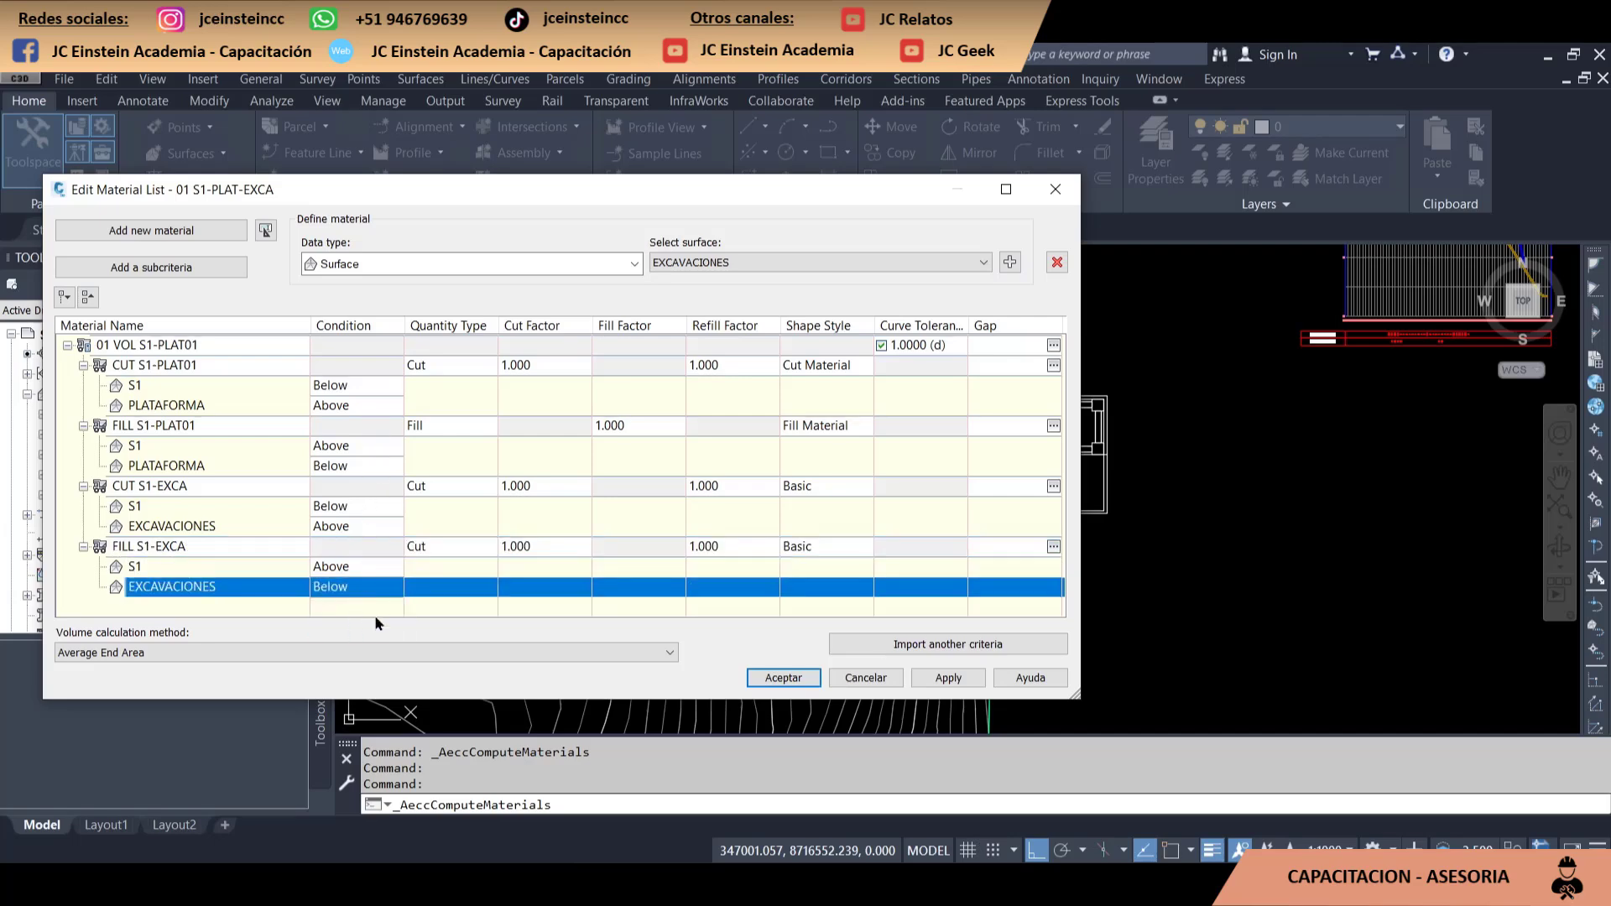
{"action": "left_click", "coordinate": [462, 551]}
{"action": "left_click", "coordinate": [453, 587]}
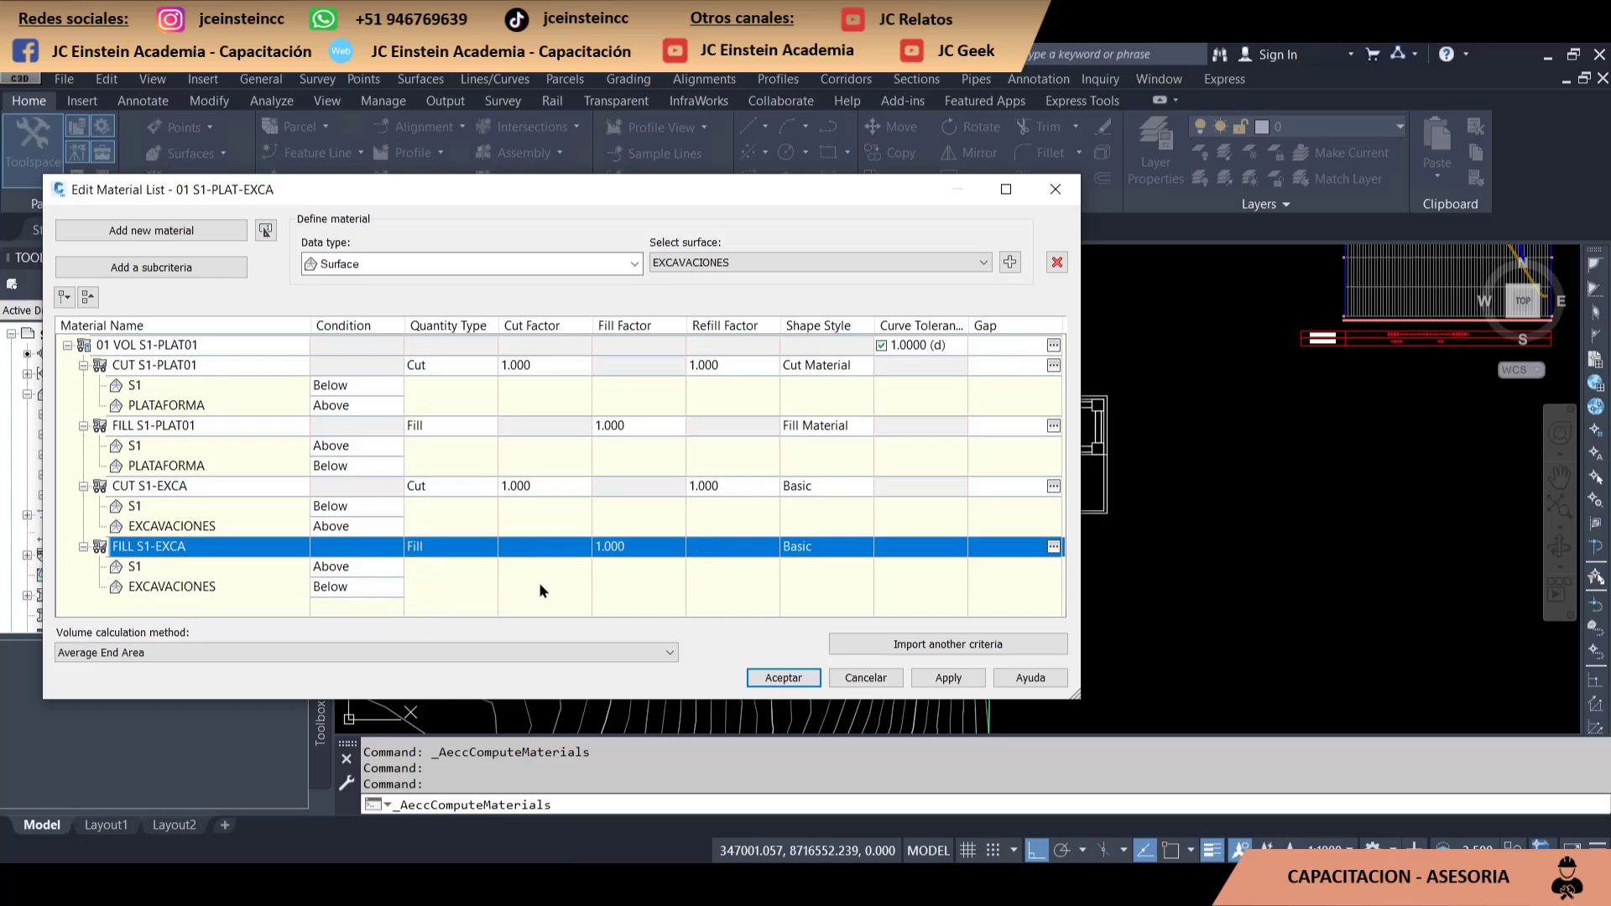
{"action": "double_click", "coordinate": [827, 488]}
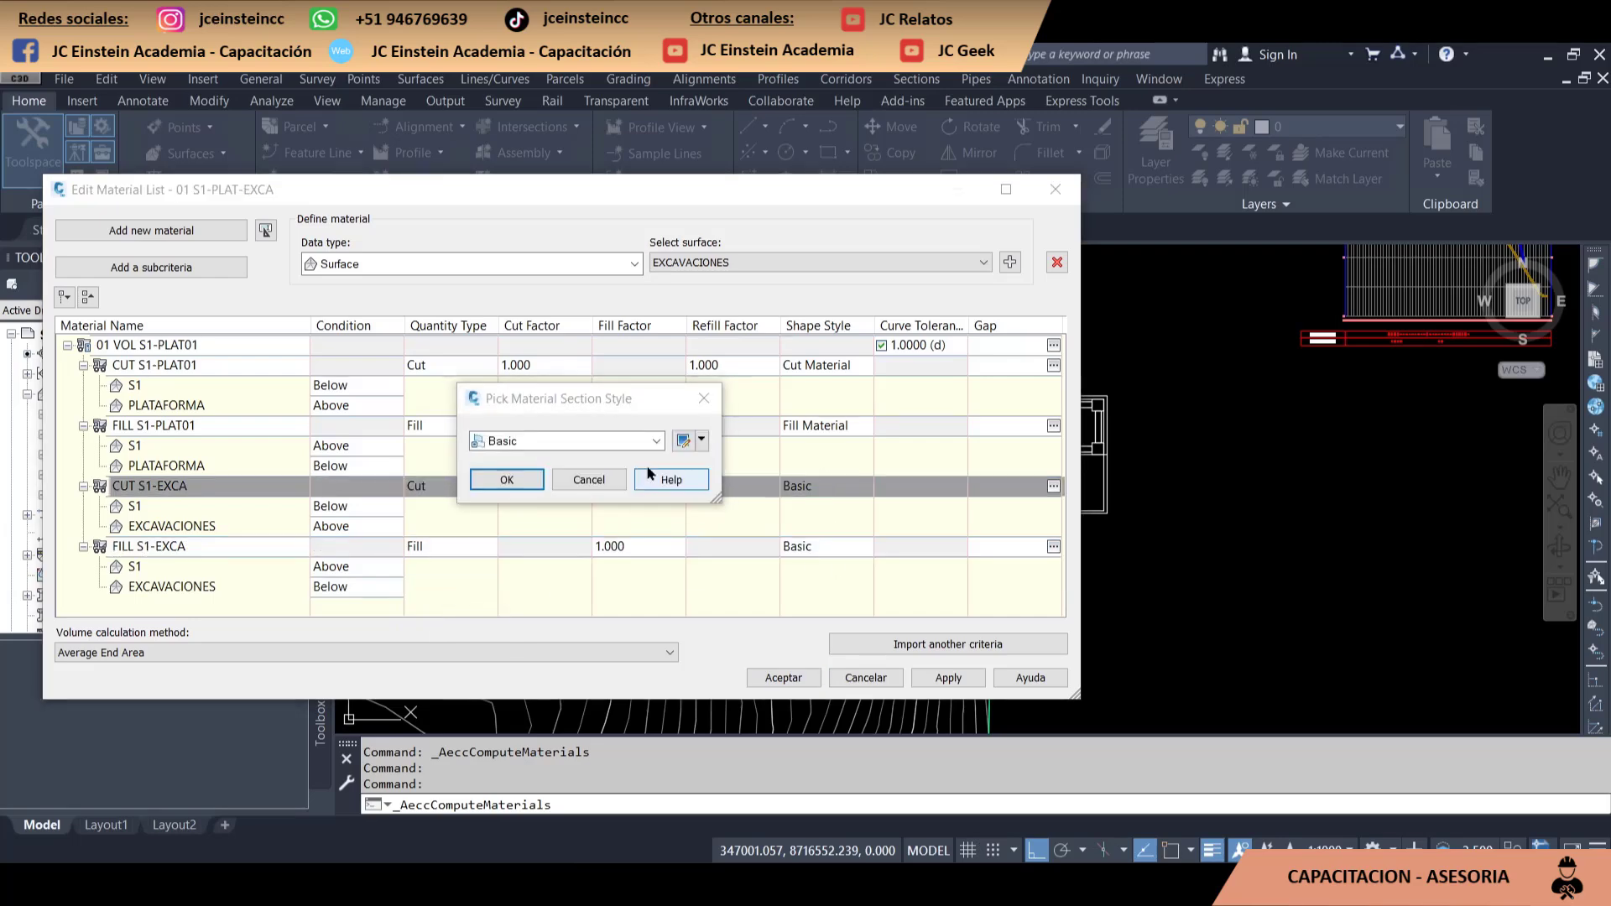
Assign the Cut Material style to CUT S1-EXCA and Fill Material to FILL S1-EXCA
{"action": "left_click", "coordinate": [656, 441]}
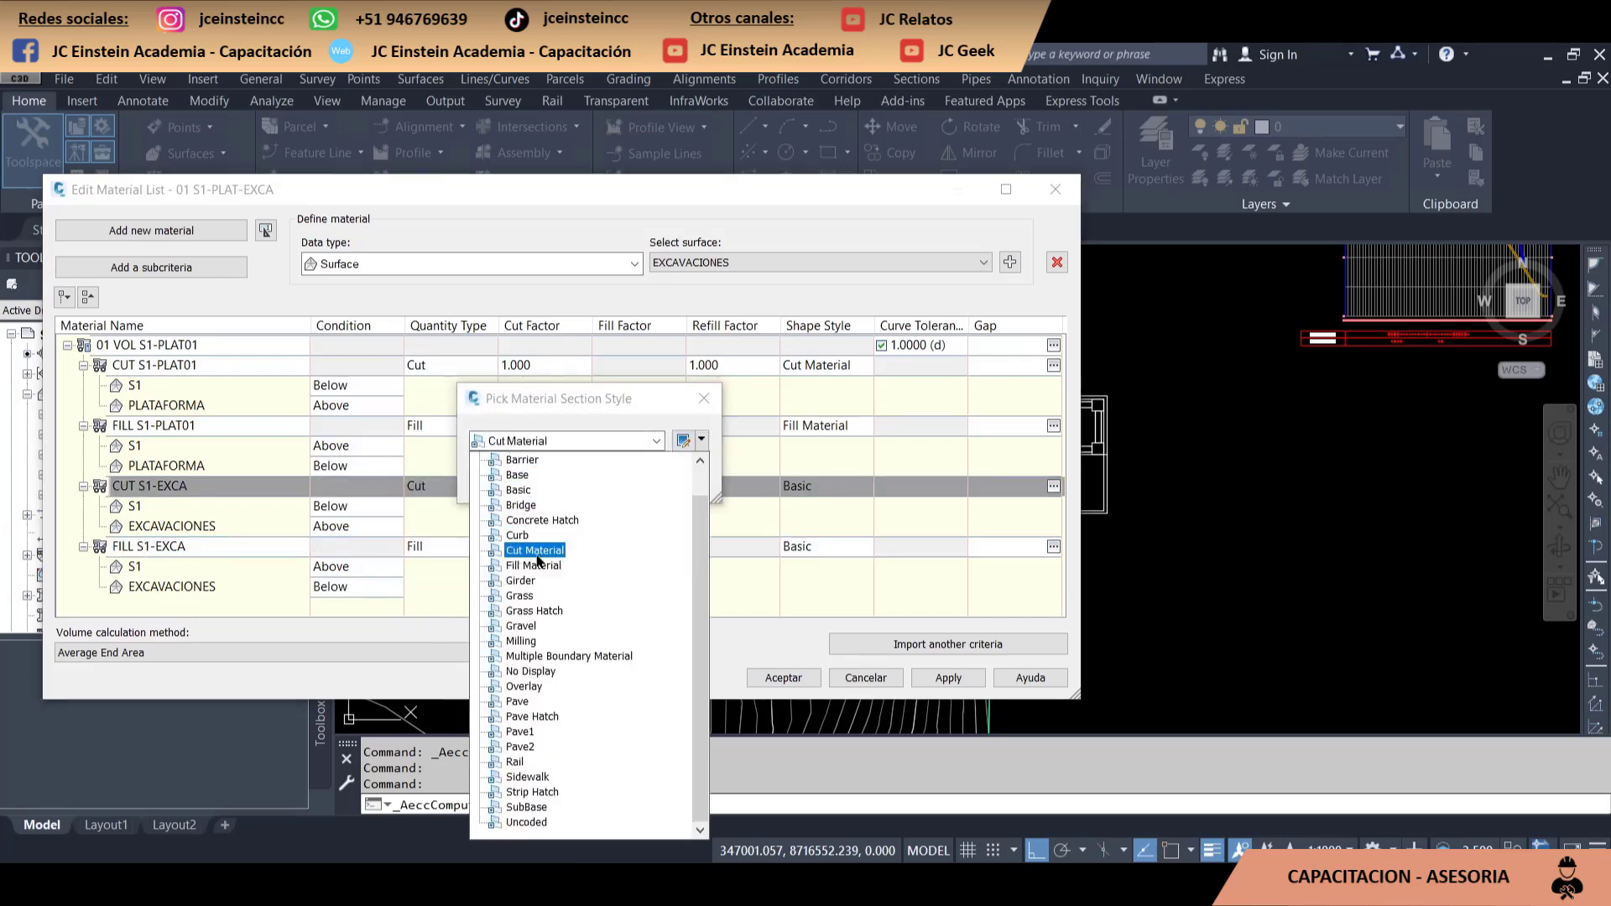
{"action": "left_click", "coordinate": [535, 550]}
{"action": "left_click", "coordinate": [520, 479]}
{"action": "double_click", "coordinate": [793, 546]}
{"action": "left_click", "coordinate": [656, 441]}
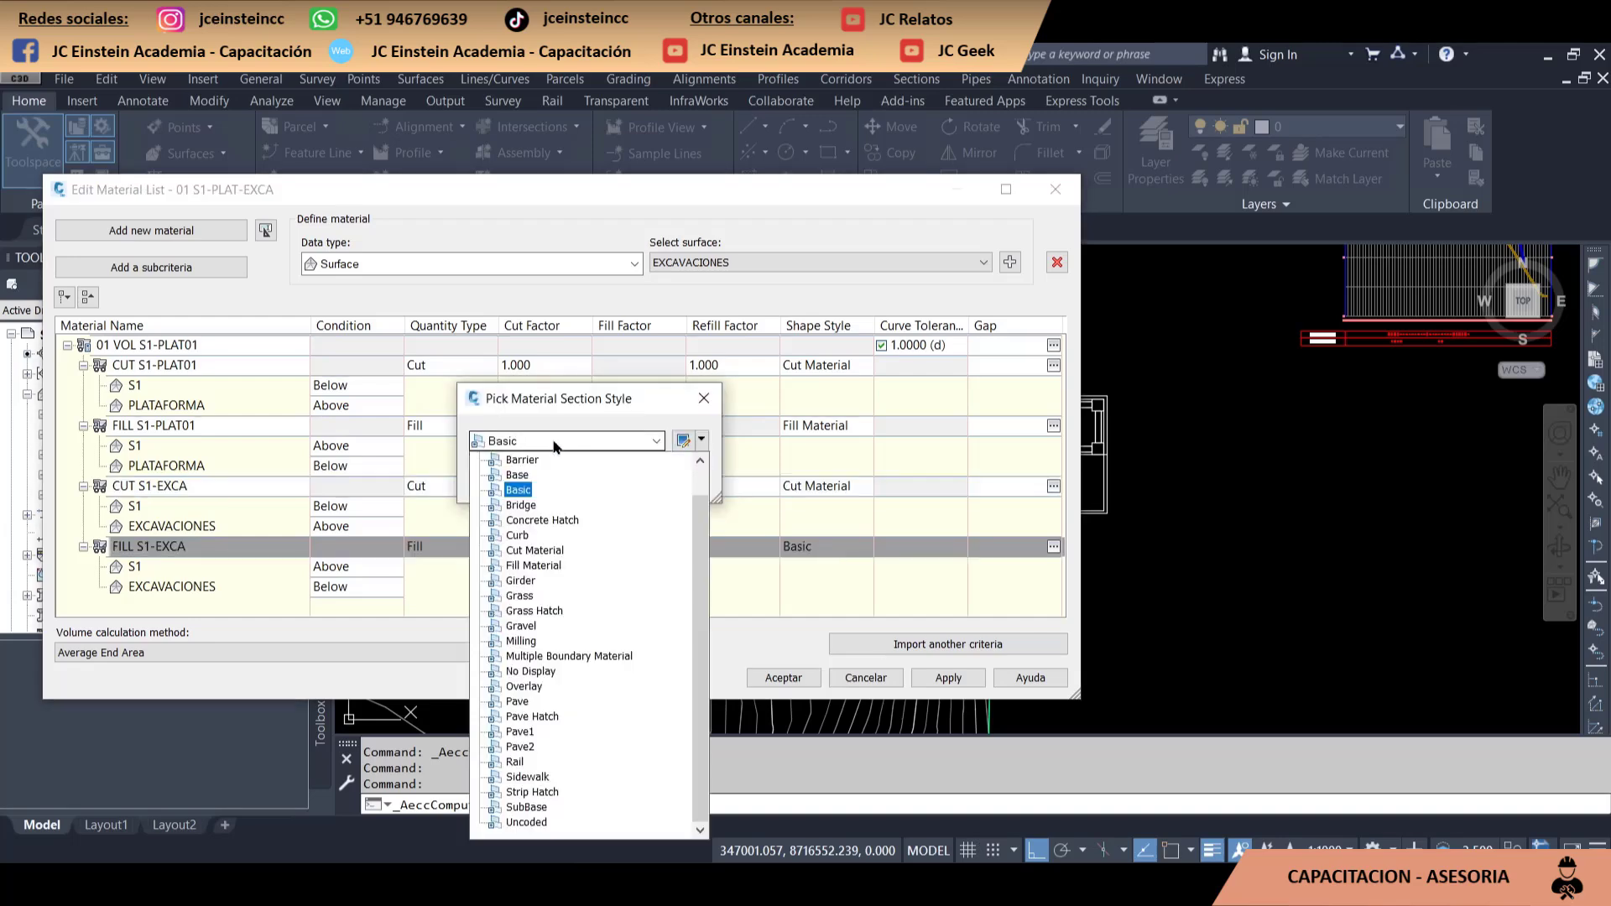
{"action": "left_click", "coordinate": [538, 566]}
{"action": "left_click", "coordinate": [513, 480]}
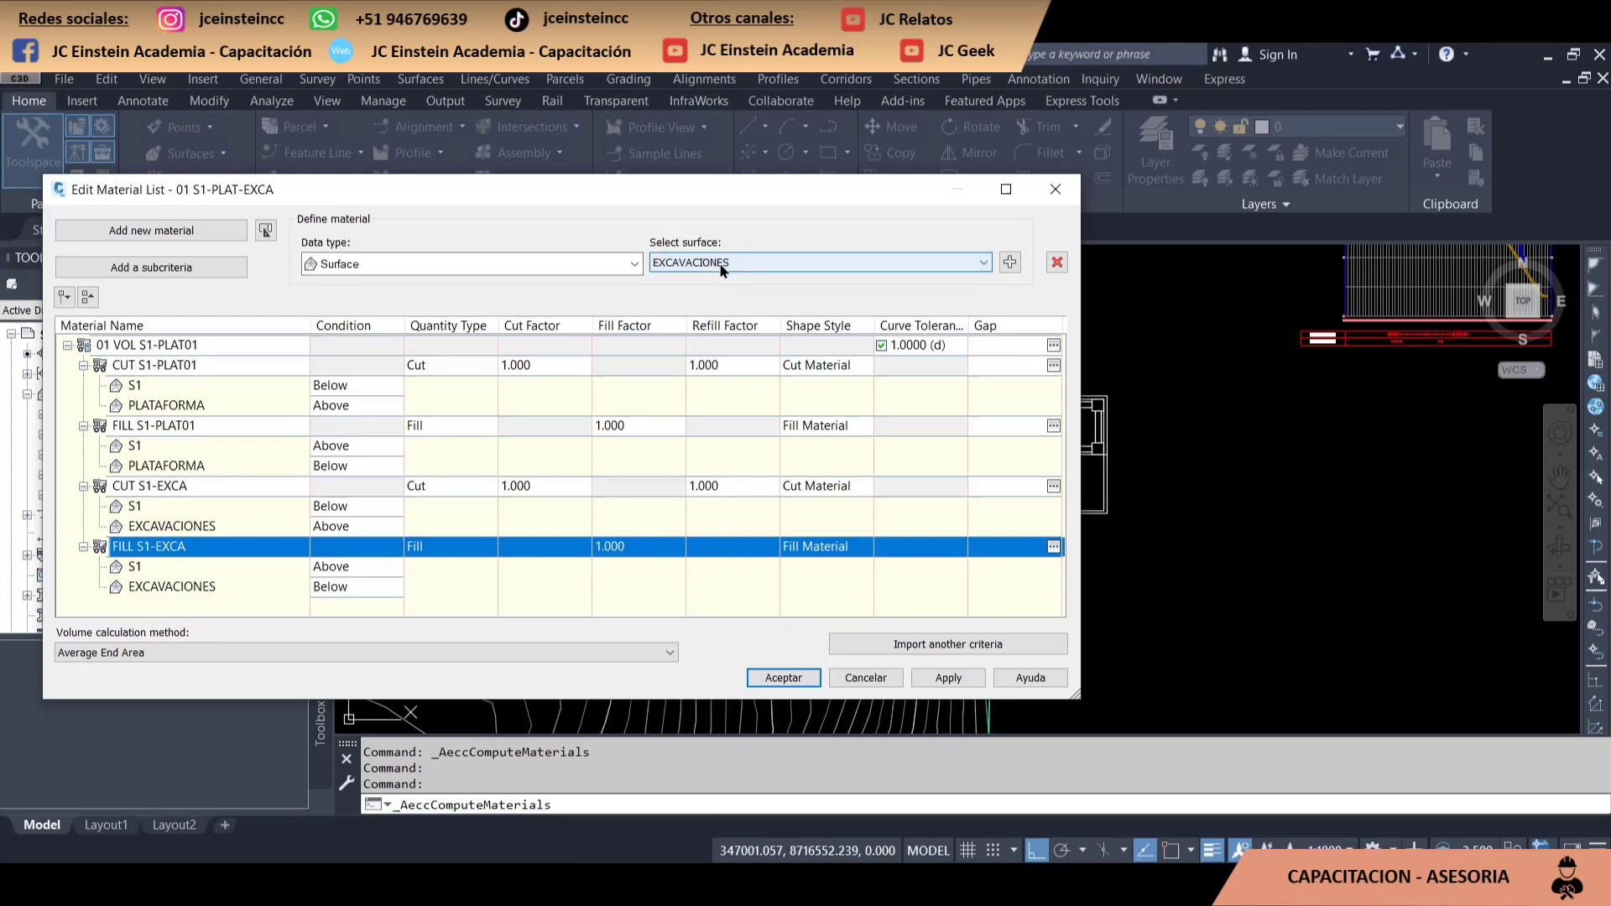
{"action": "left_click_drag", "start_coordinate": [733, 191], "coordinate": [844, 174]}
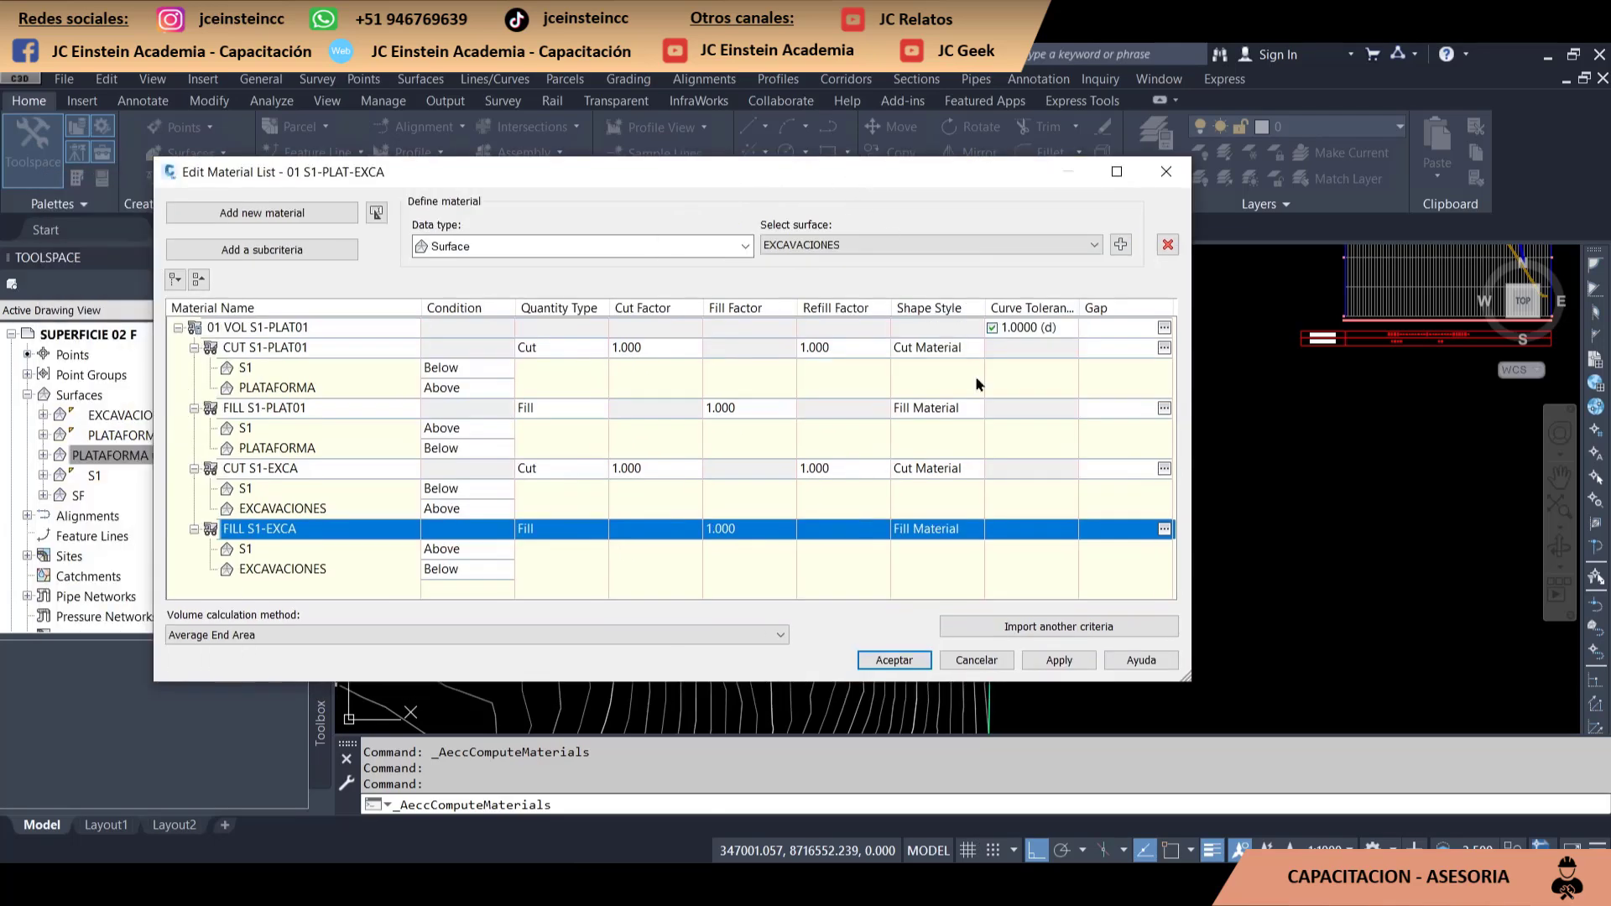
Apply and accept the four-material list, close the warnings panel, and pan to free space
{"action": "left_click", "coordinate": [1060, 662]}
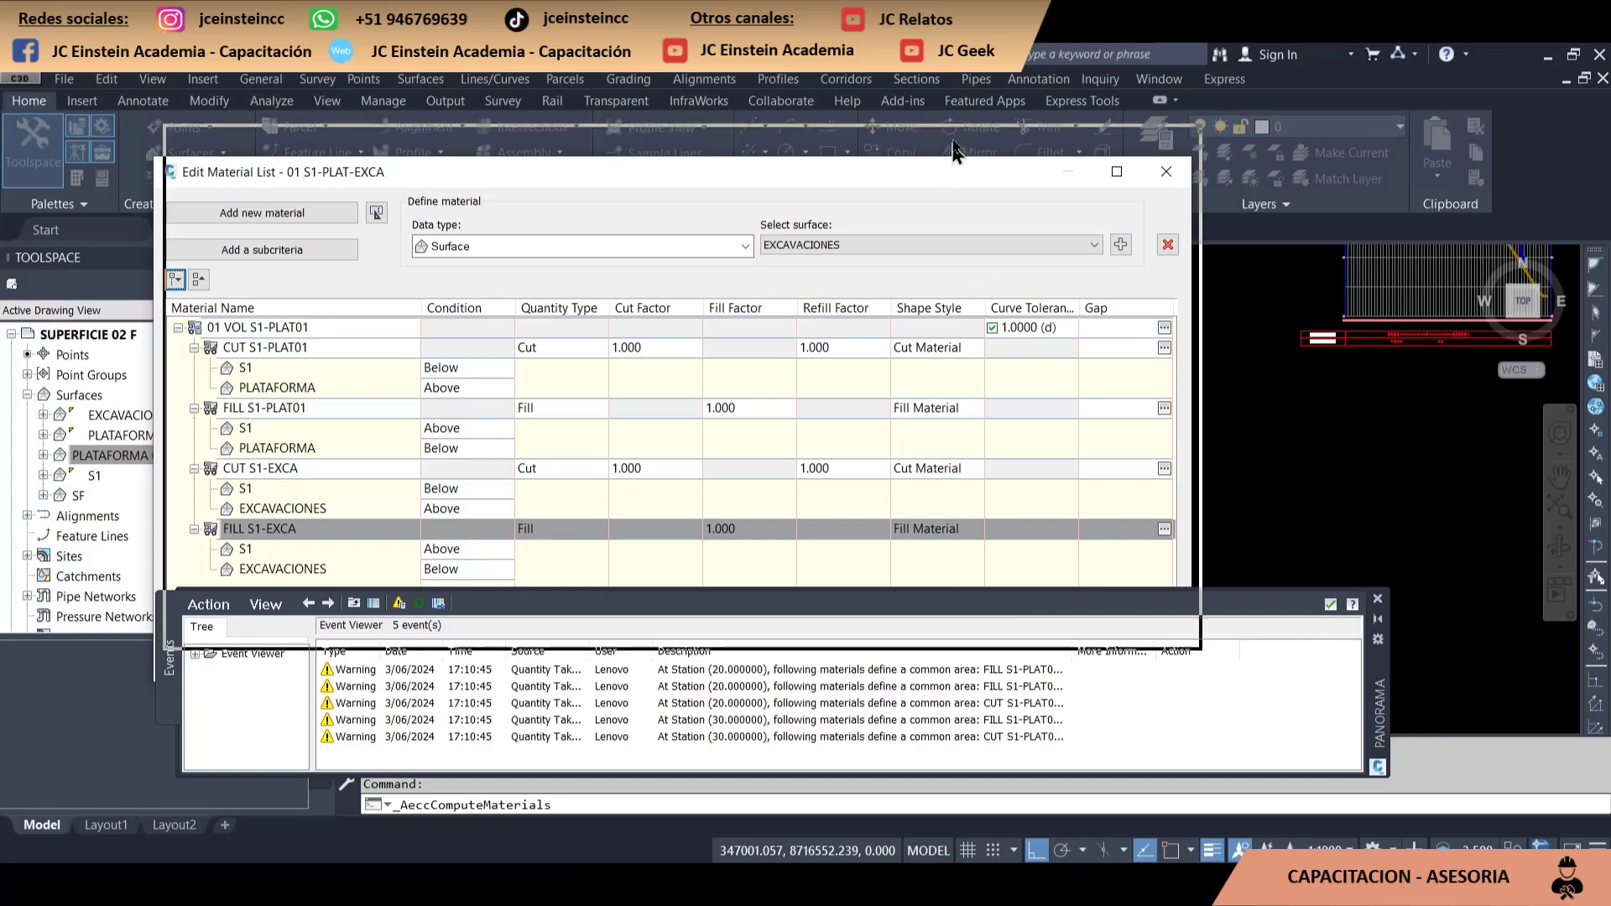
{"action": "left_click_drag", "start_coordinate": [945, 171], "coordinate": [969, 71]}
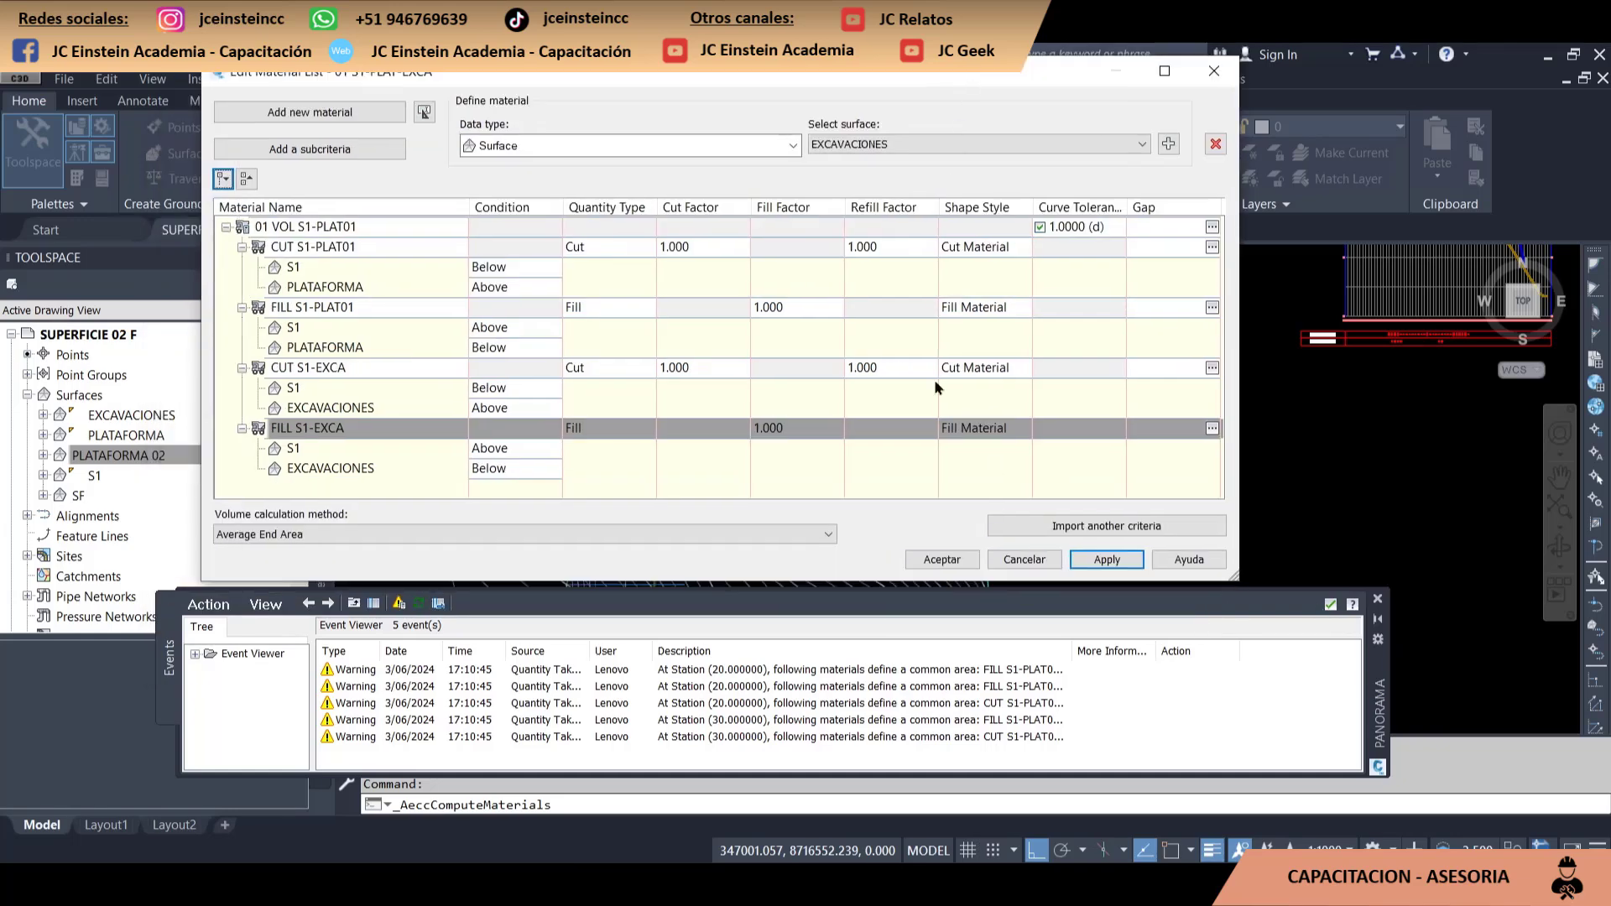
{"action": "left_click", "coordinate": [941, 560]}
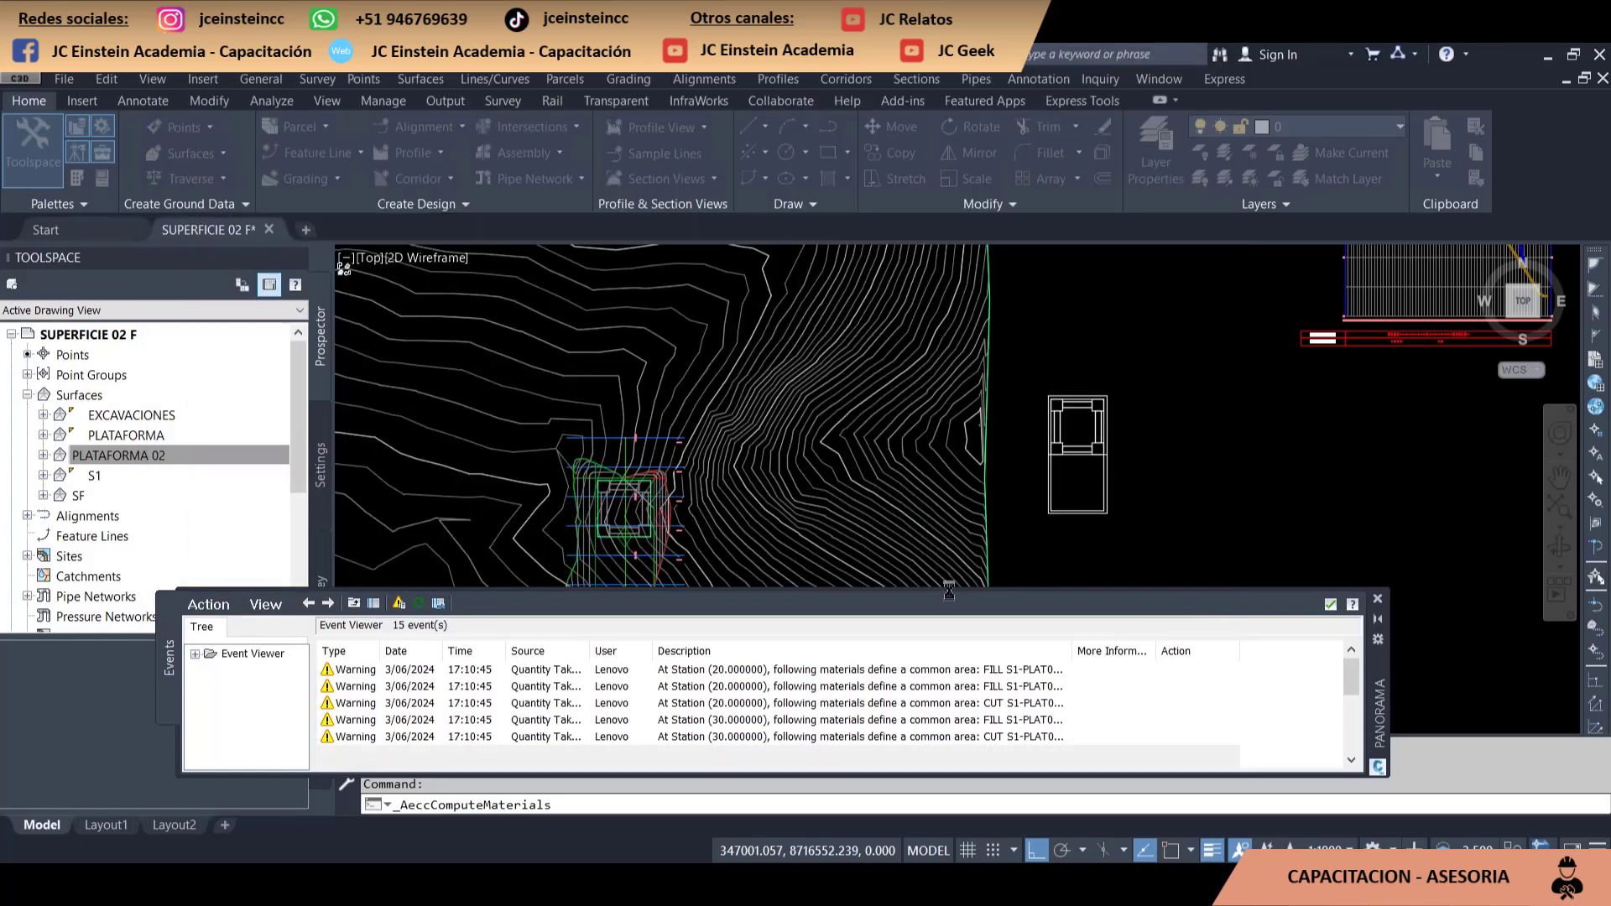
{"action": "left_click", "coordinate": [1330, 604]}
{"action": "scroll", "coordinate": [1261, 559], "scroll_direction": "down", "scroll_amount": 5}
{"action": "middle_click_drag", "start_coordinate": [1216, 525], "coordinate": [844, 251]}
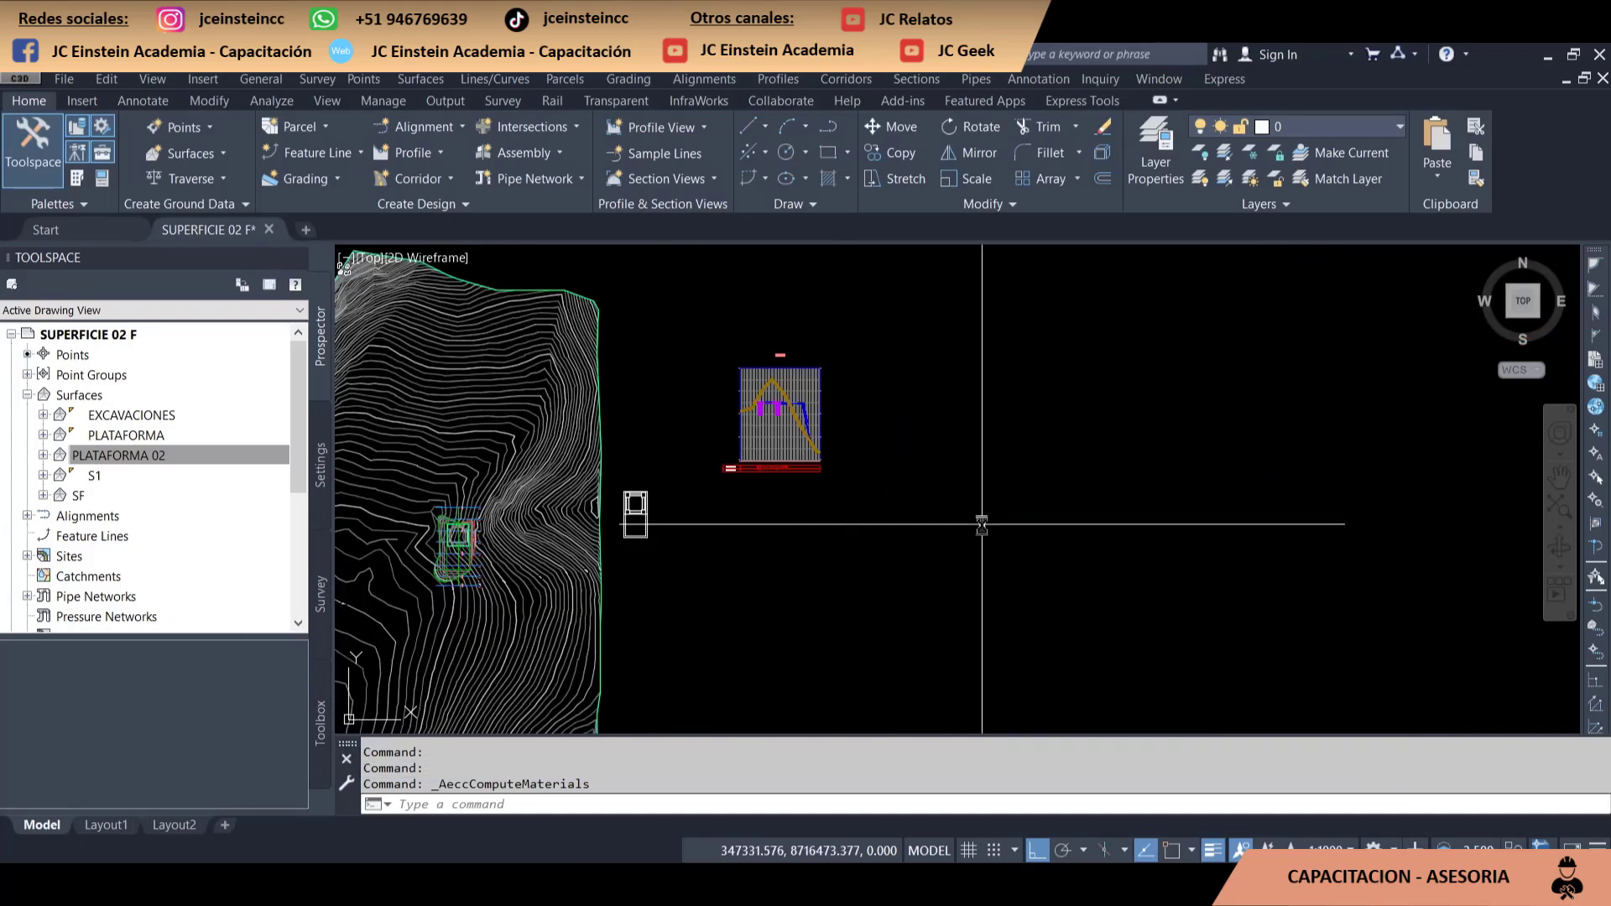
Create Multiple Section Views for 01 S1-PLAT-EXCA with default settings, placed in empty space
{"action": "left_click", "coordinate": [891, 80]}
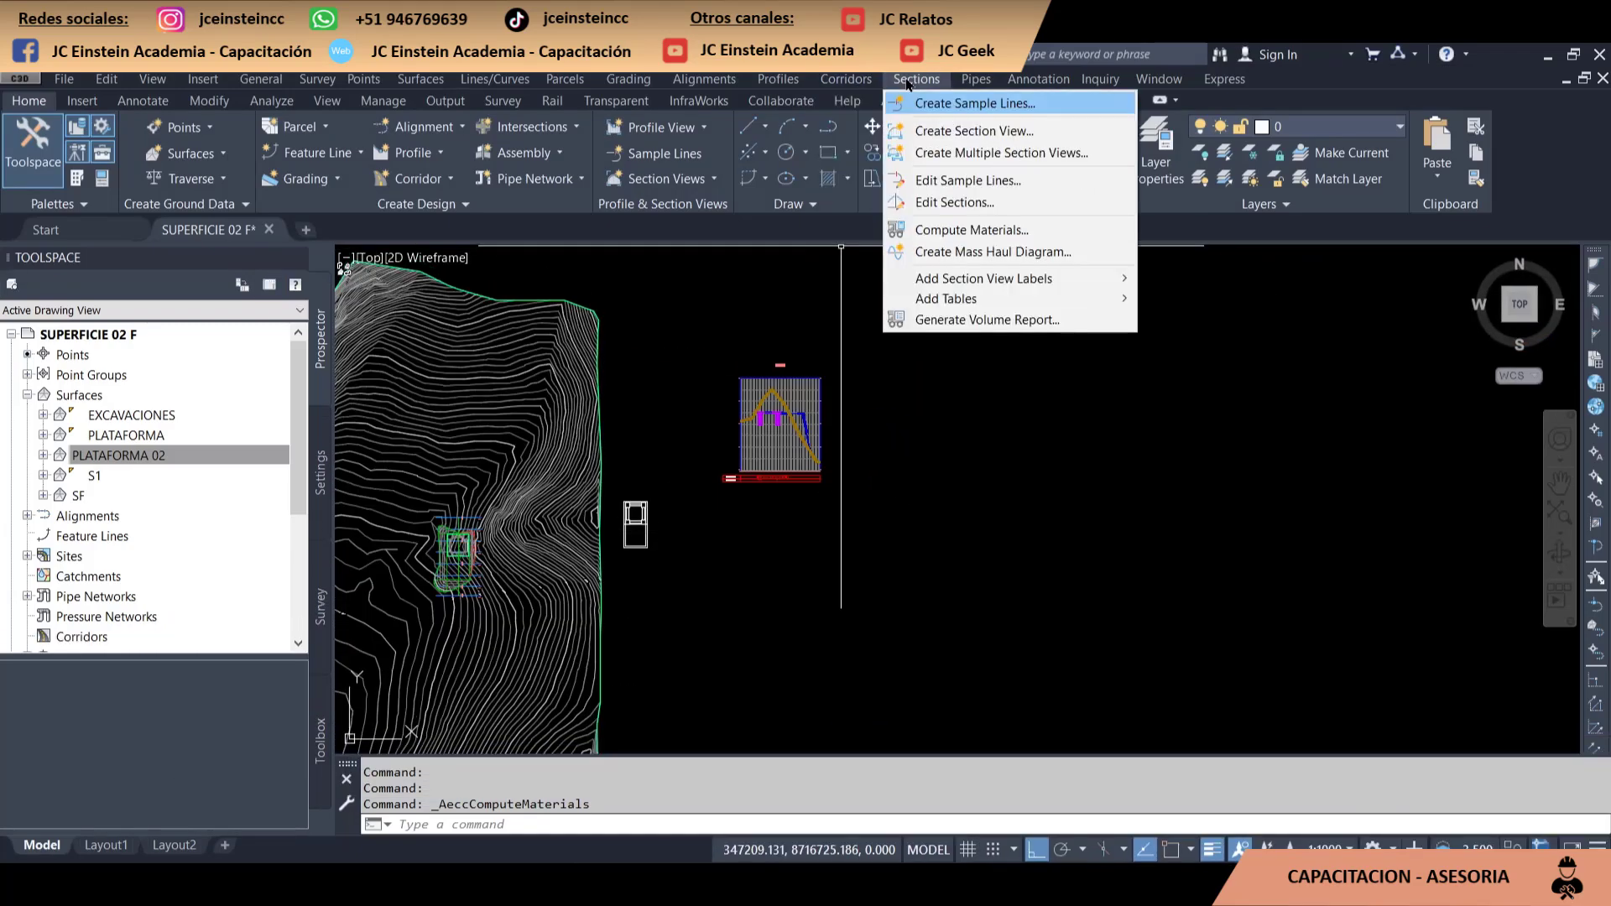
{"action": "left_click", "coordinate": [963, 156]}
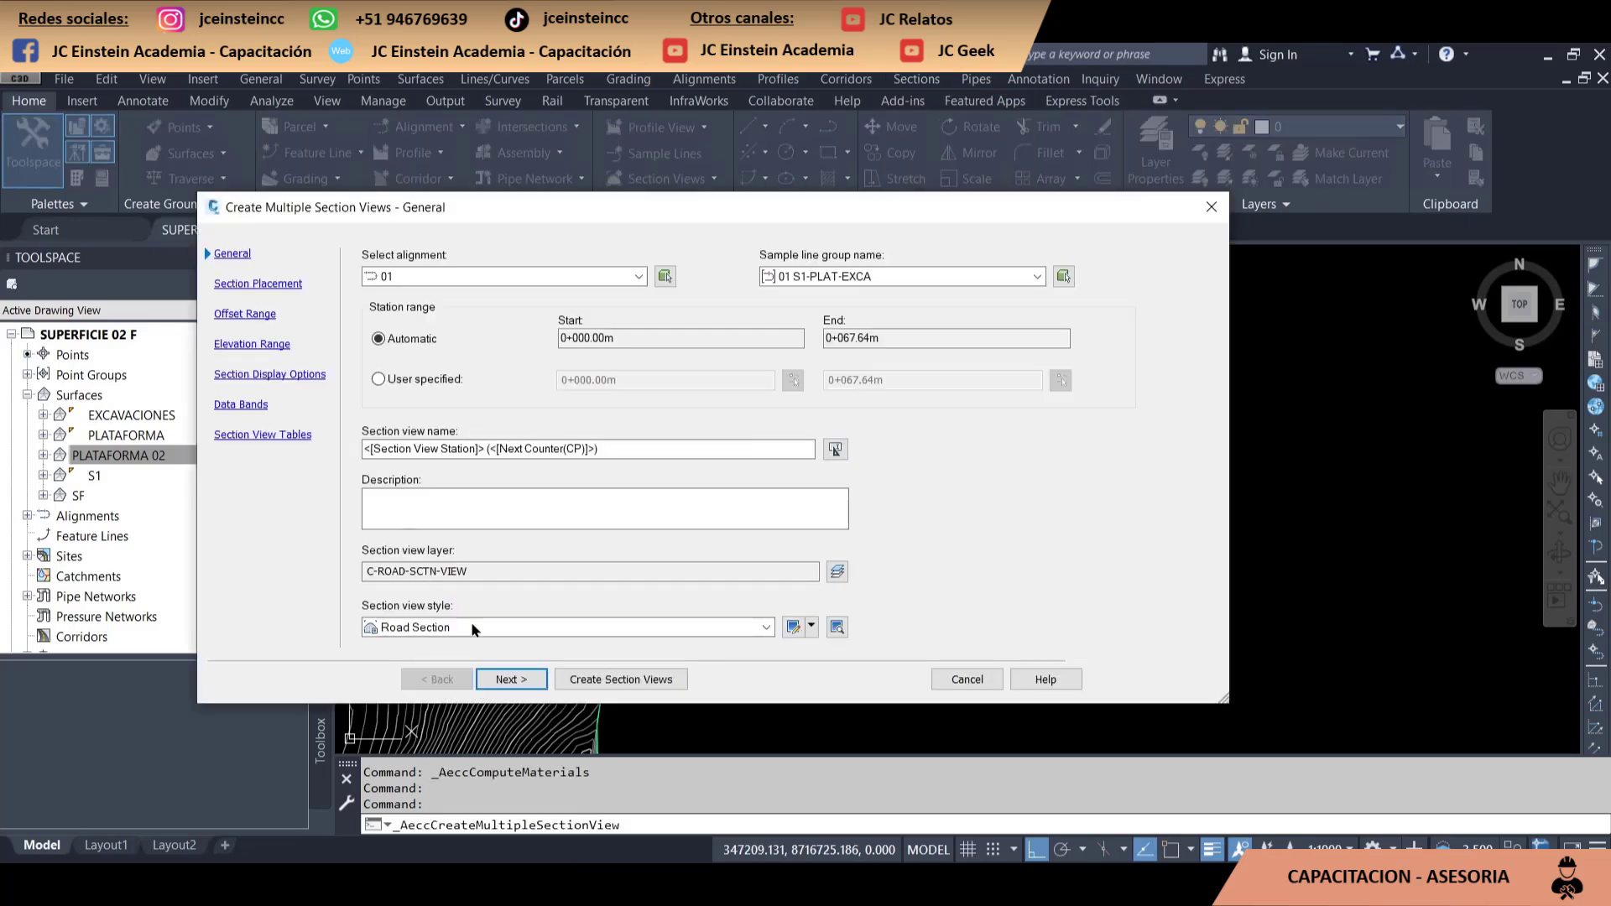
{"action": "left_click", "coordinate": [511, 679]}
{"action": "left_click", "coordinate": [511, 679]}
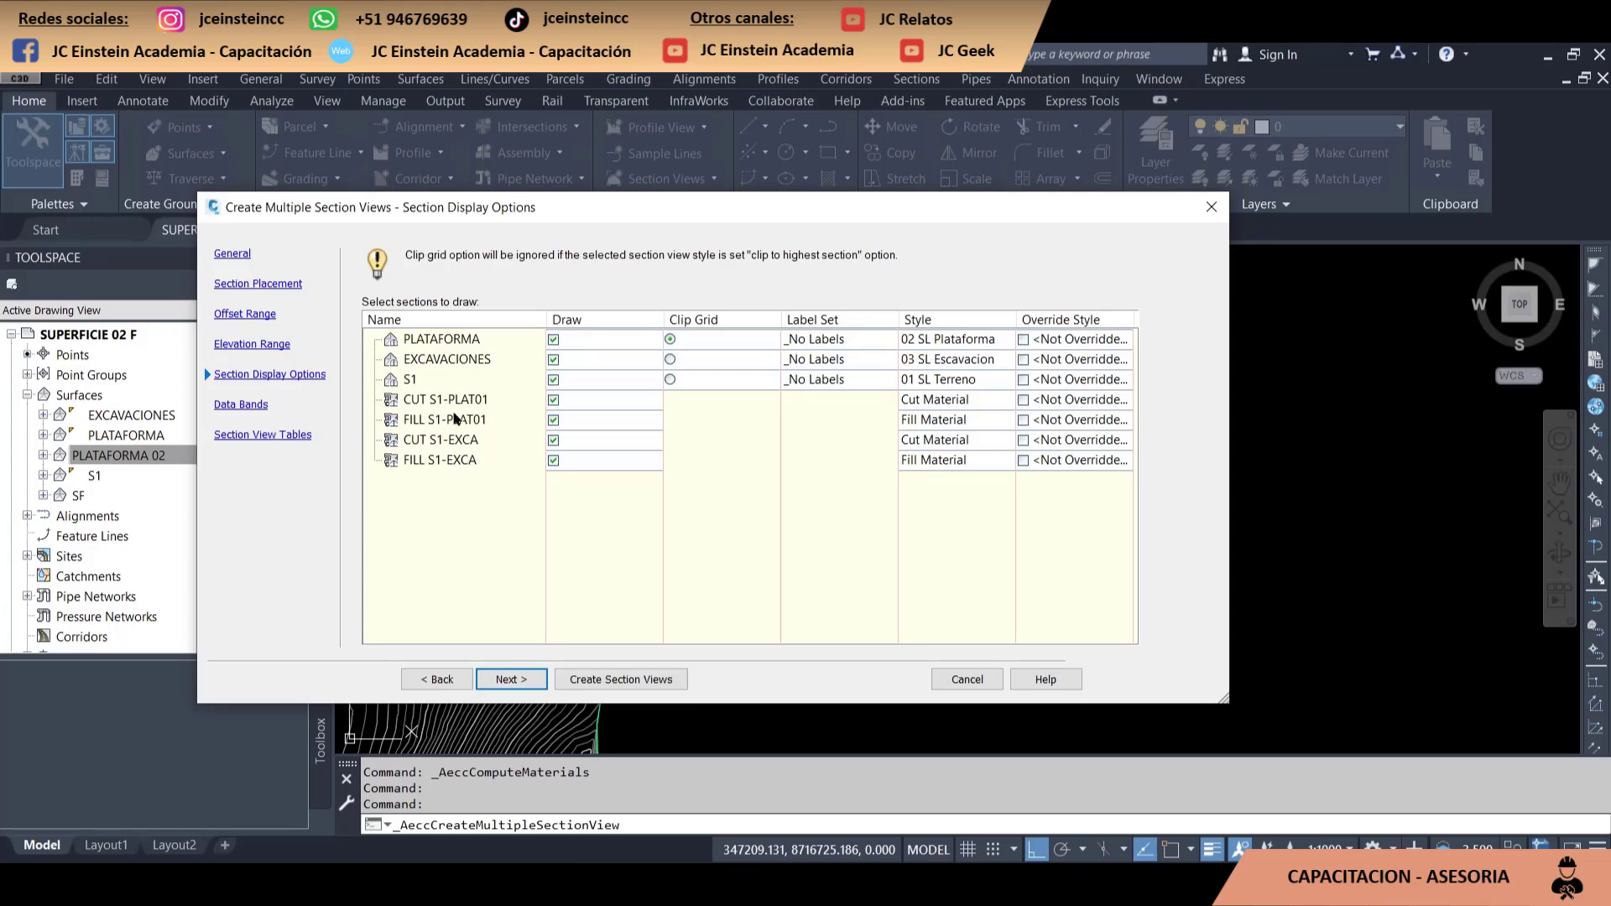
{"action": "left_click", "coordinate": [633, 686]}
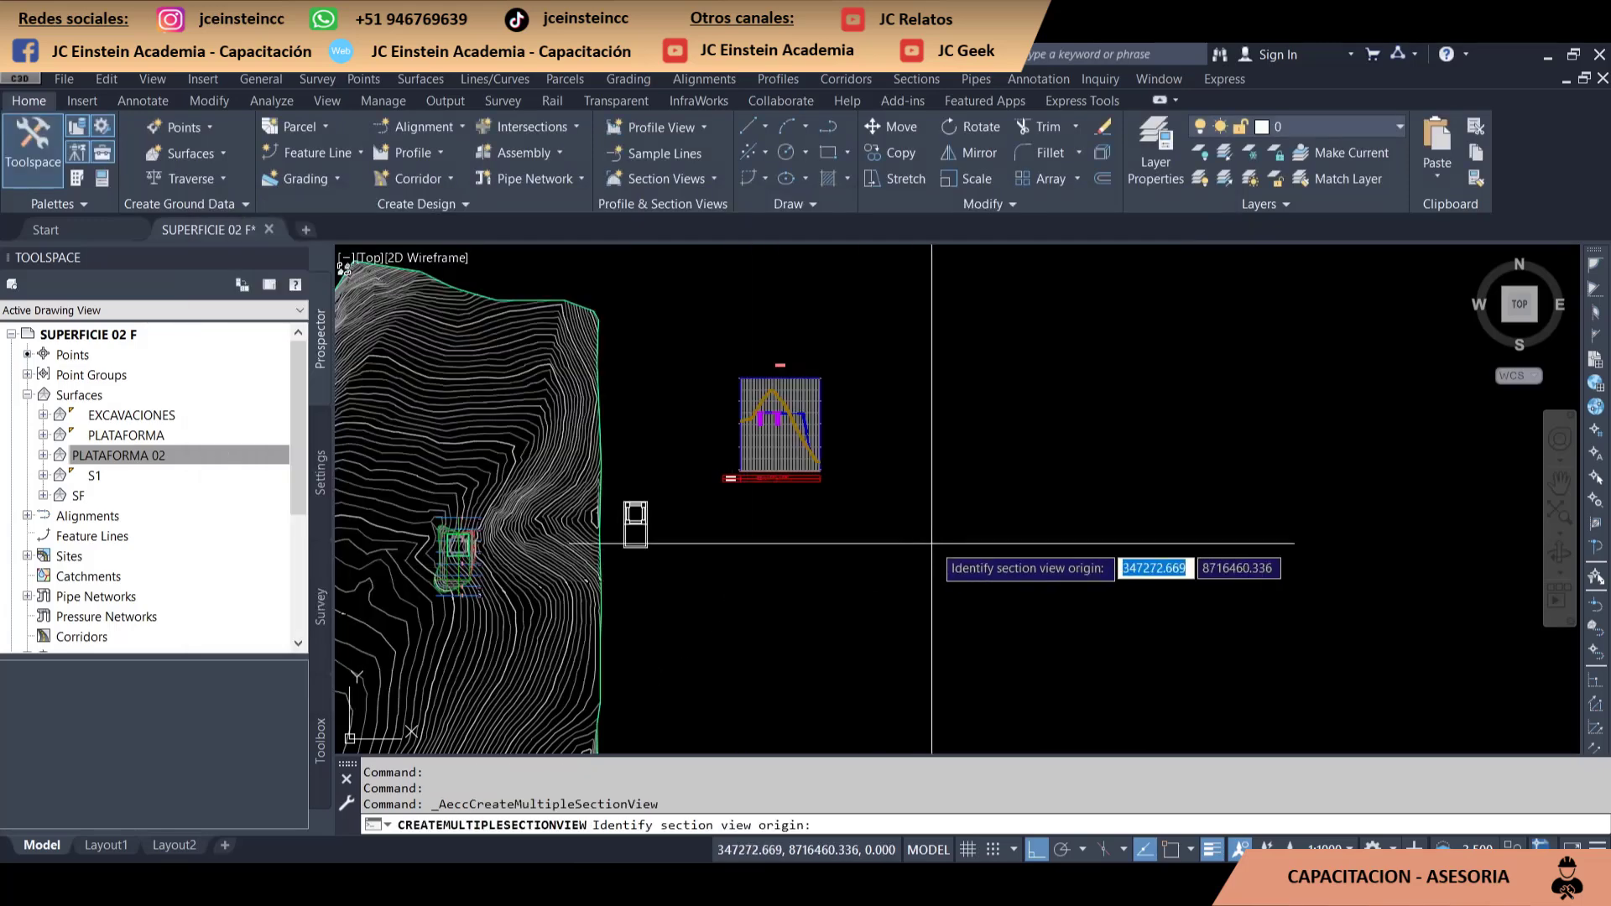
{"action": "left_click", "coordinate": [1011, 642]}
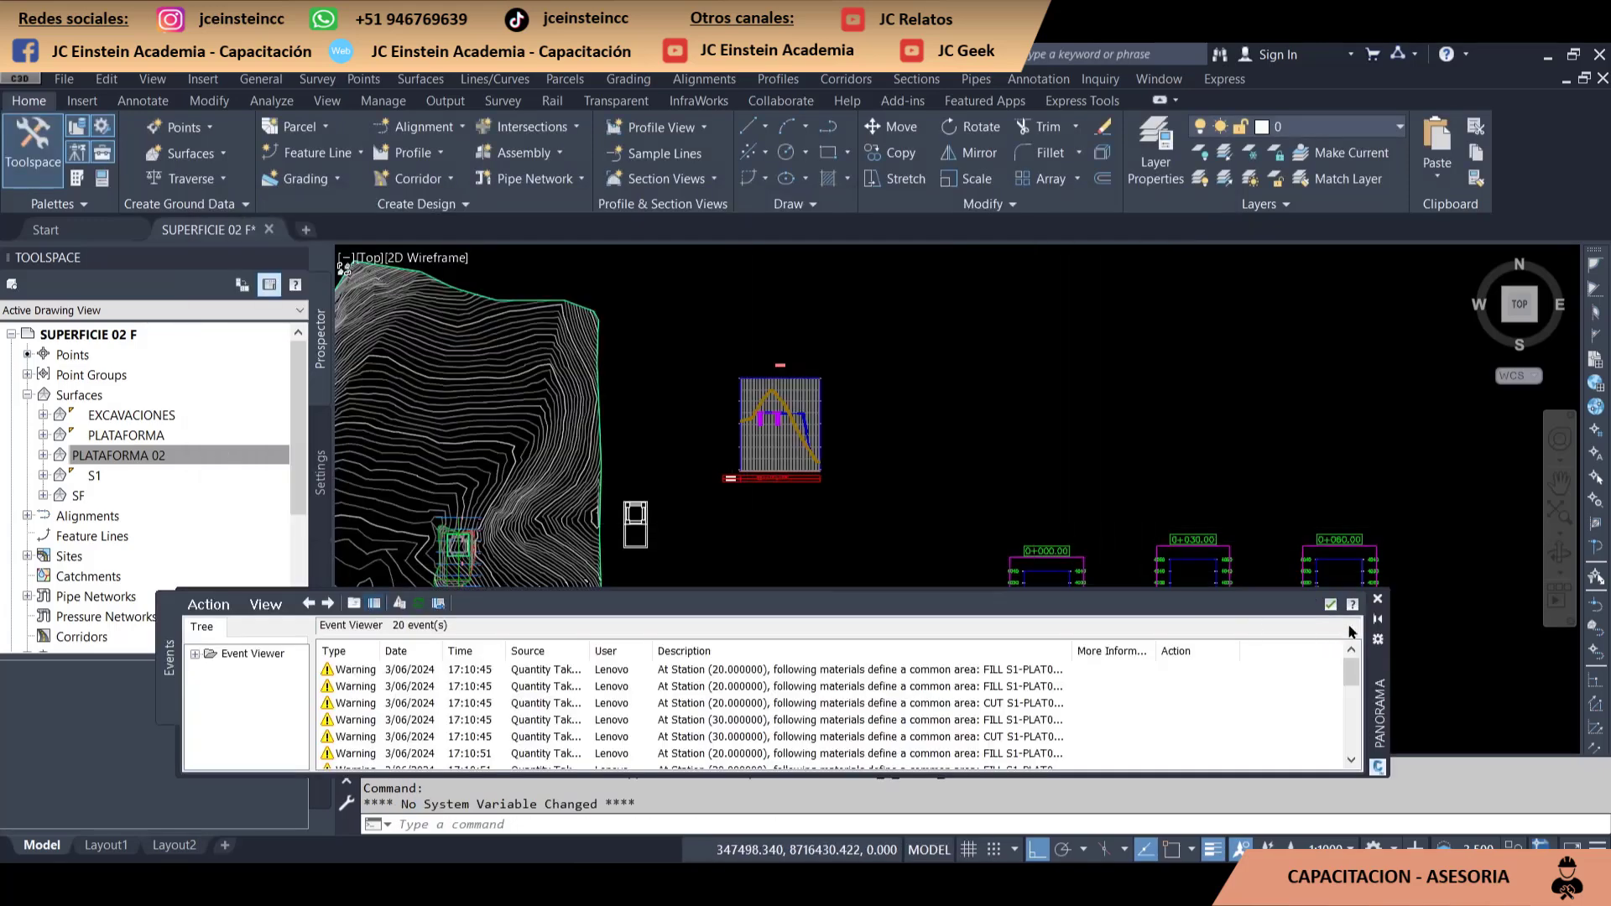
{"action": "scroll", "coordinate": [1200, 619], "scroll_direction": "up", "scroll_amount": 4}
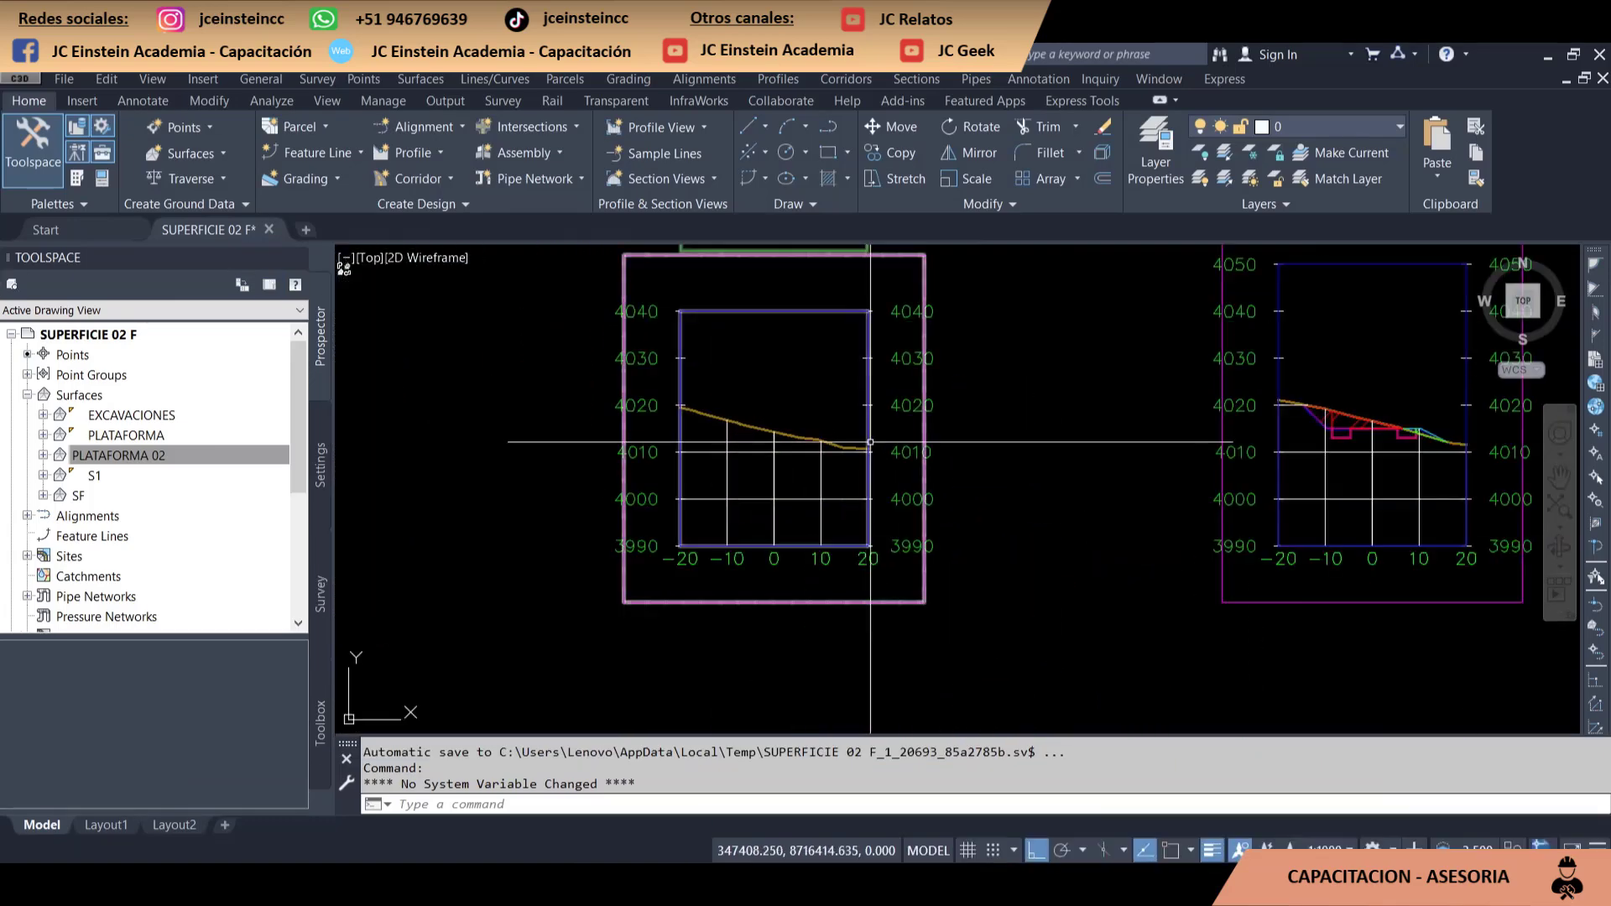
{"action": "mouse_move", "coordinate": [881, 587]}
{"action": "middle_mouse_down"}
{"action": "mouse_move", "coordinate": [736, 558]}
{"action": "mouse_move", "coordinate": [822, 470]}
{"action": "middle_mouse_up"}
{"action": "scroll", "coordinate": [736, 558], "scroll_direction": "down", "scroll_amount": 1}
{"action": "scroll", "coordinate": [736, 558], "scroll_direction": "down", "scroll_amount": 2}
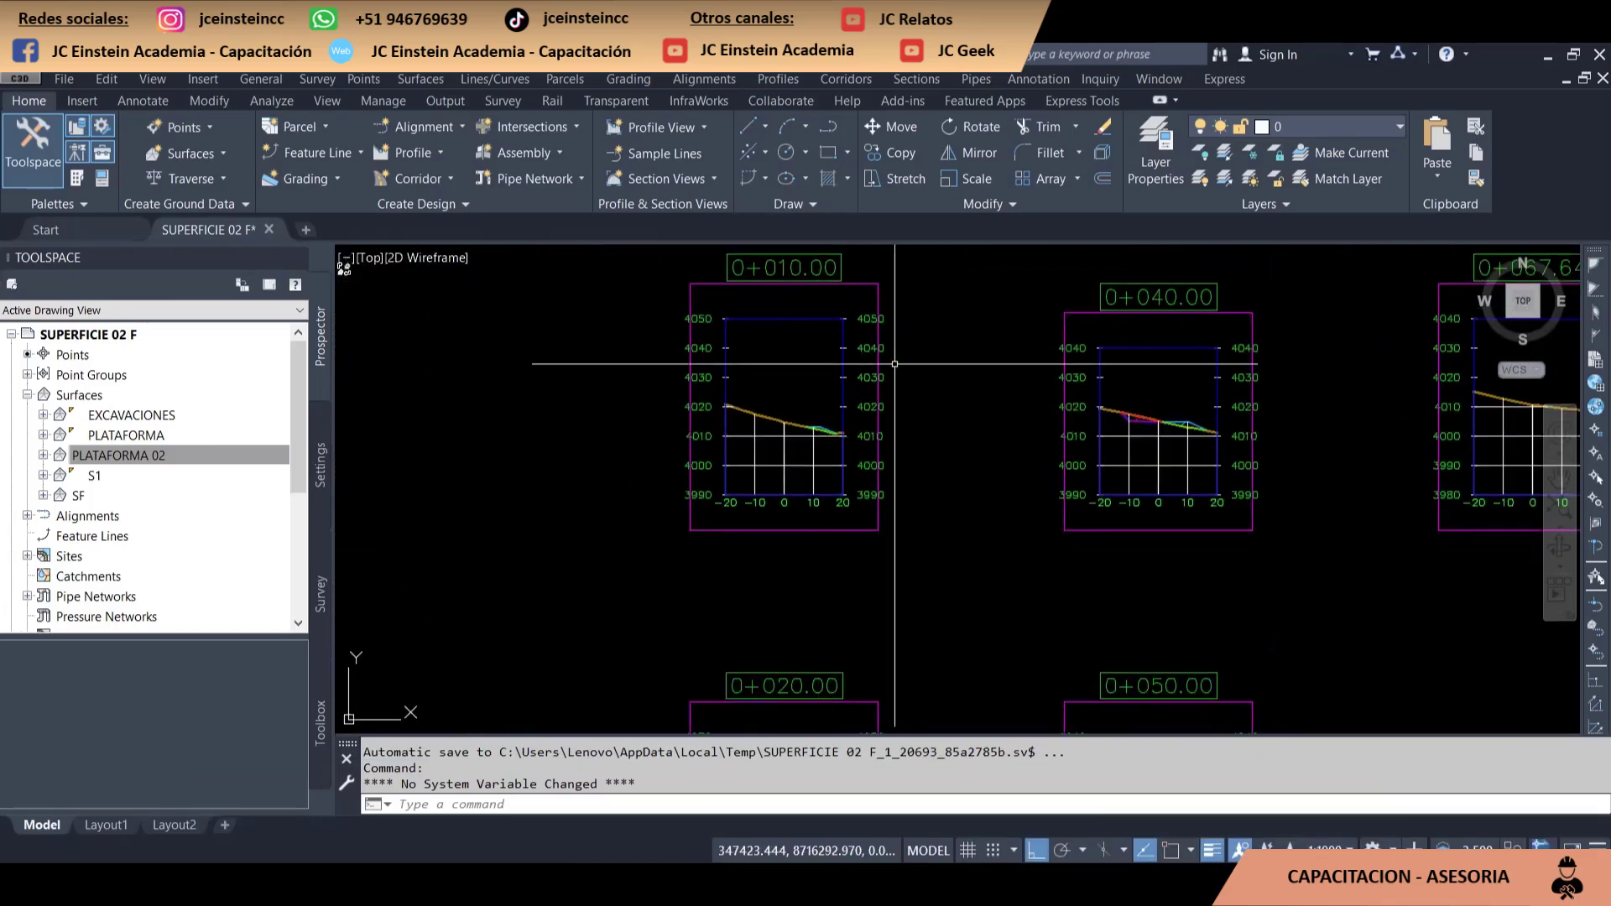
{"action": "scroll", "coordinate": [822, 518], "scroll_direction": "up", "scroll_amount": 2}
{"action": "scroll", "coordinate": [759, 616], "scroll_direction": "up", "scroll_amount": 3}
{"action": "scroll", "coordinate": [751, 611], "scroll_direction": "up", "scroll_amount": 2}
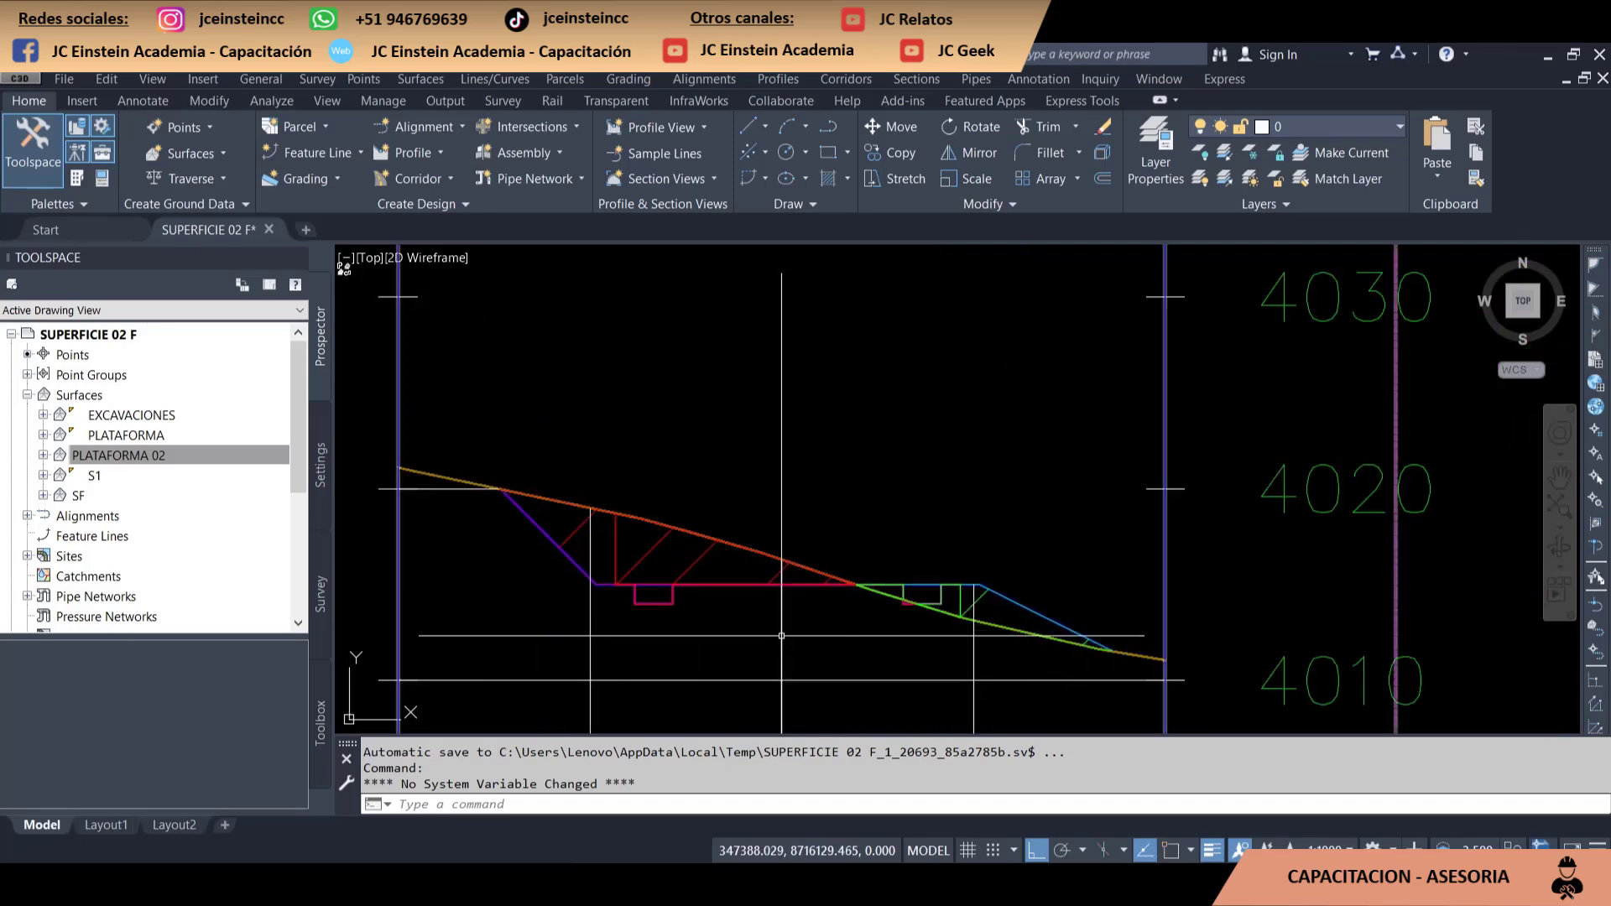
{"action": "scroll", "coordinate": [745, 604], "scroll_direction": "up", "scroll_amount": 2}
{"action": "scroll", "coordinate": [741, 601], "scroll_direction": "up", "scroll_amount": 1}
{"action": "scroll", "coordinate": [741, 601], "scroll_direction": "down", "scroll_amount": 2}
{"action": "scroll", "coordinate": [696, 441], "scroll_direction": "up", "scroll_amount": 2}
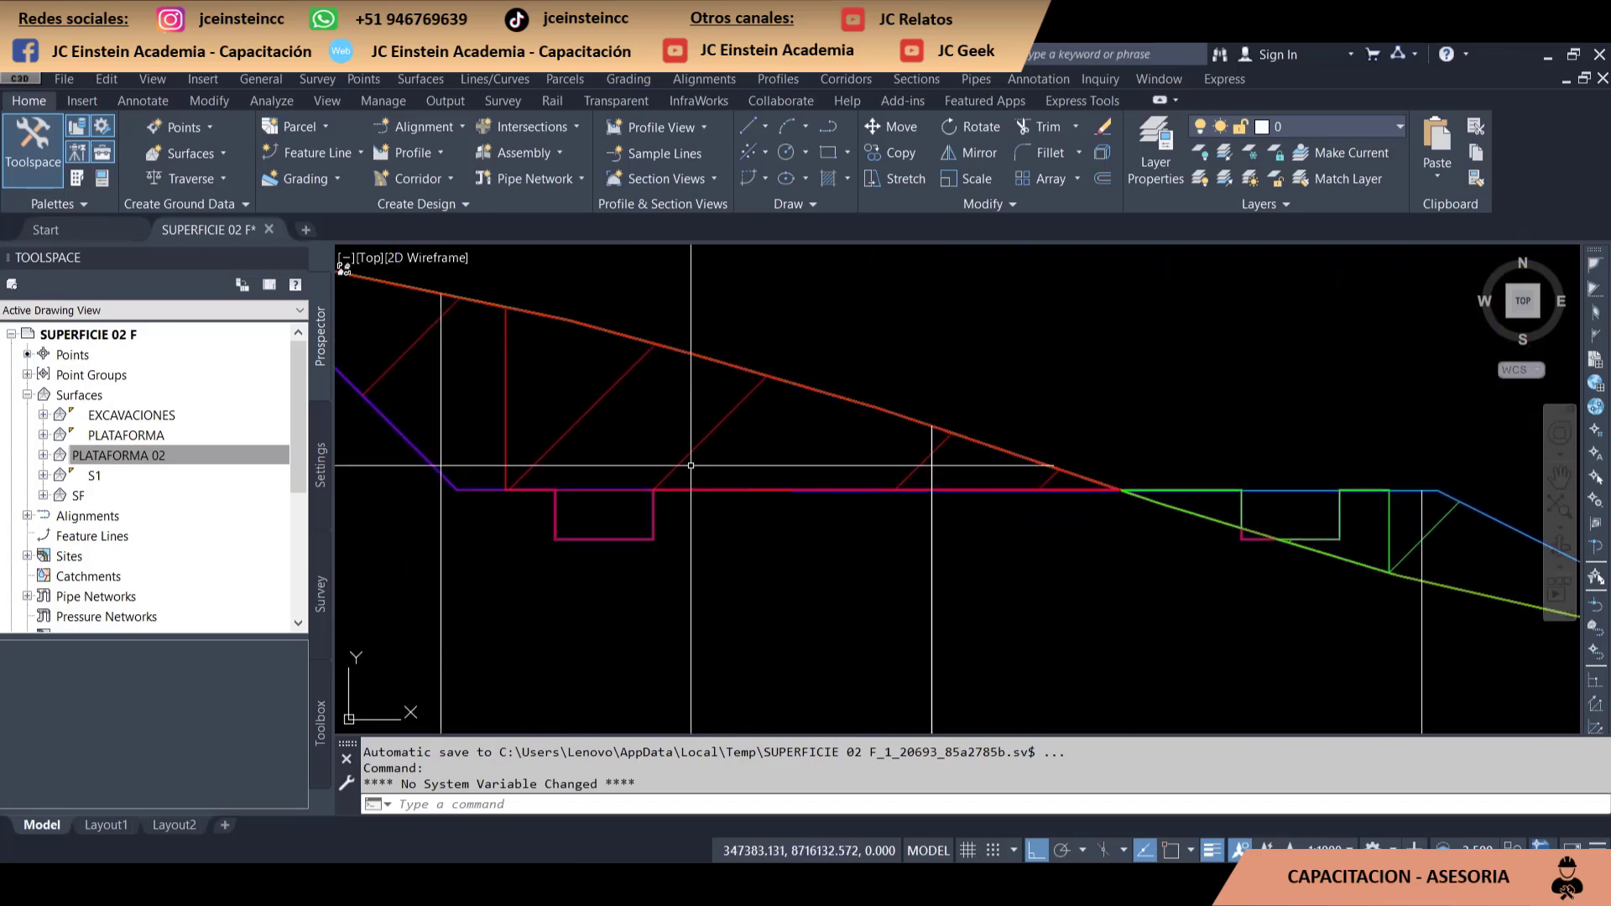
{"action": "left_click", "coordinate": [679, 466]}
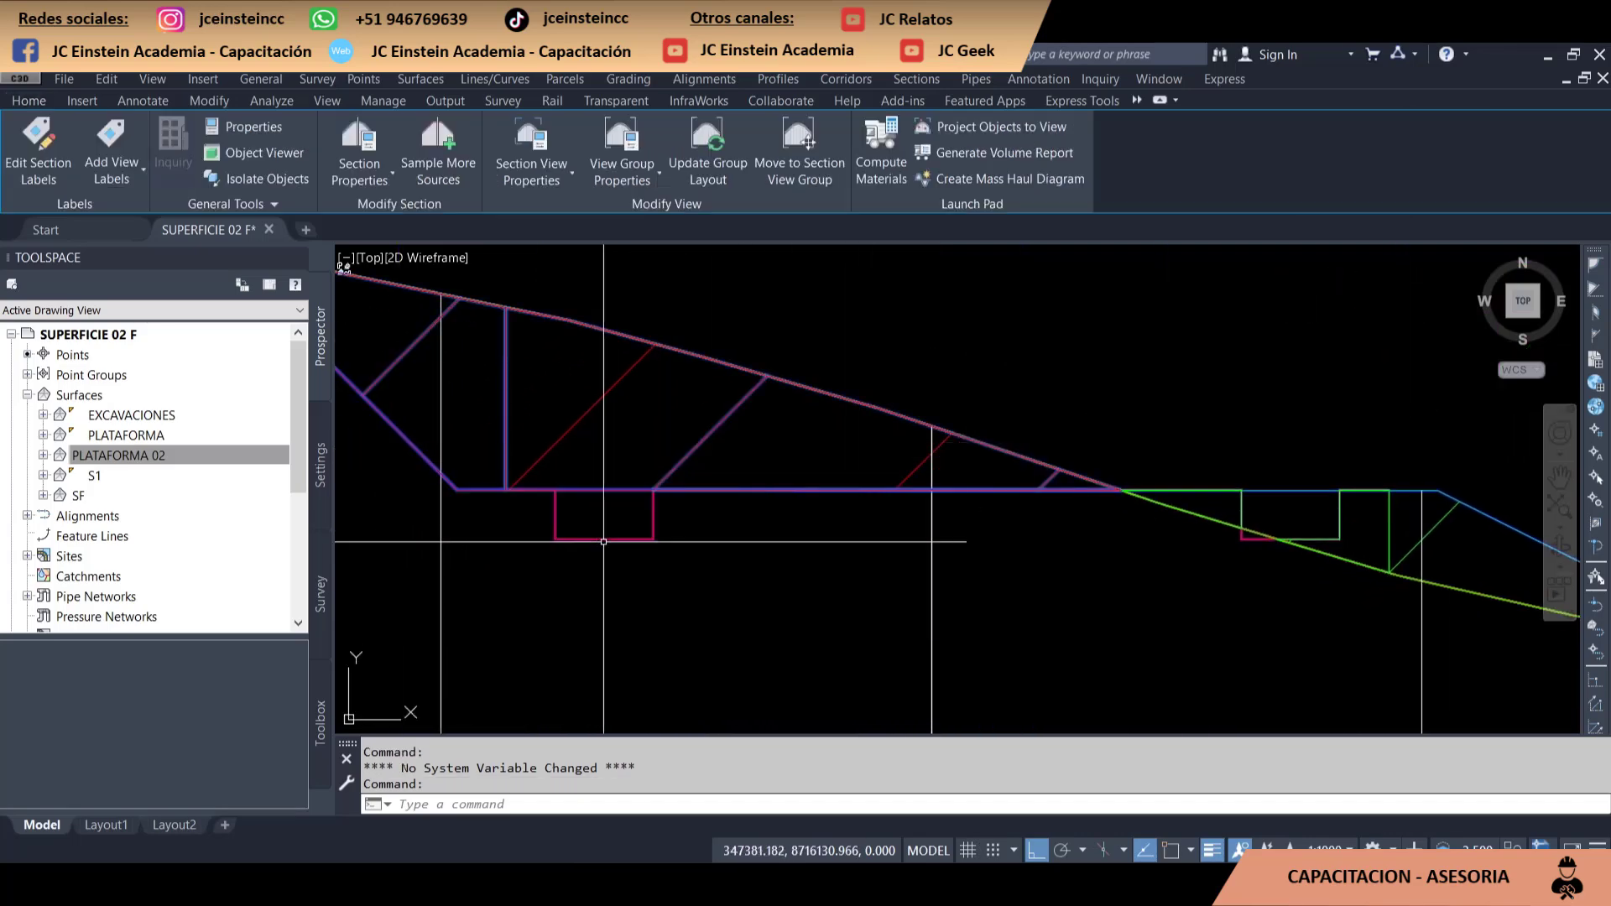
{"action": "scroll", "coordinate": [755, 504], "scroll_direction": "down", "scroll_amount": 2}
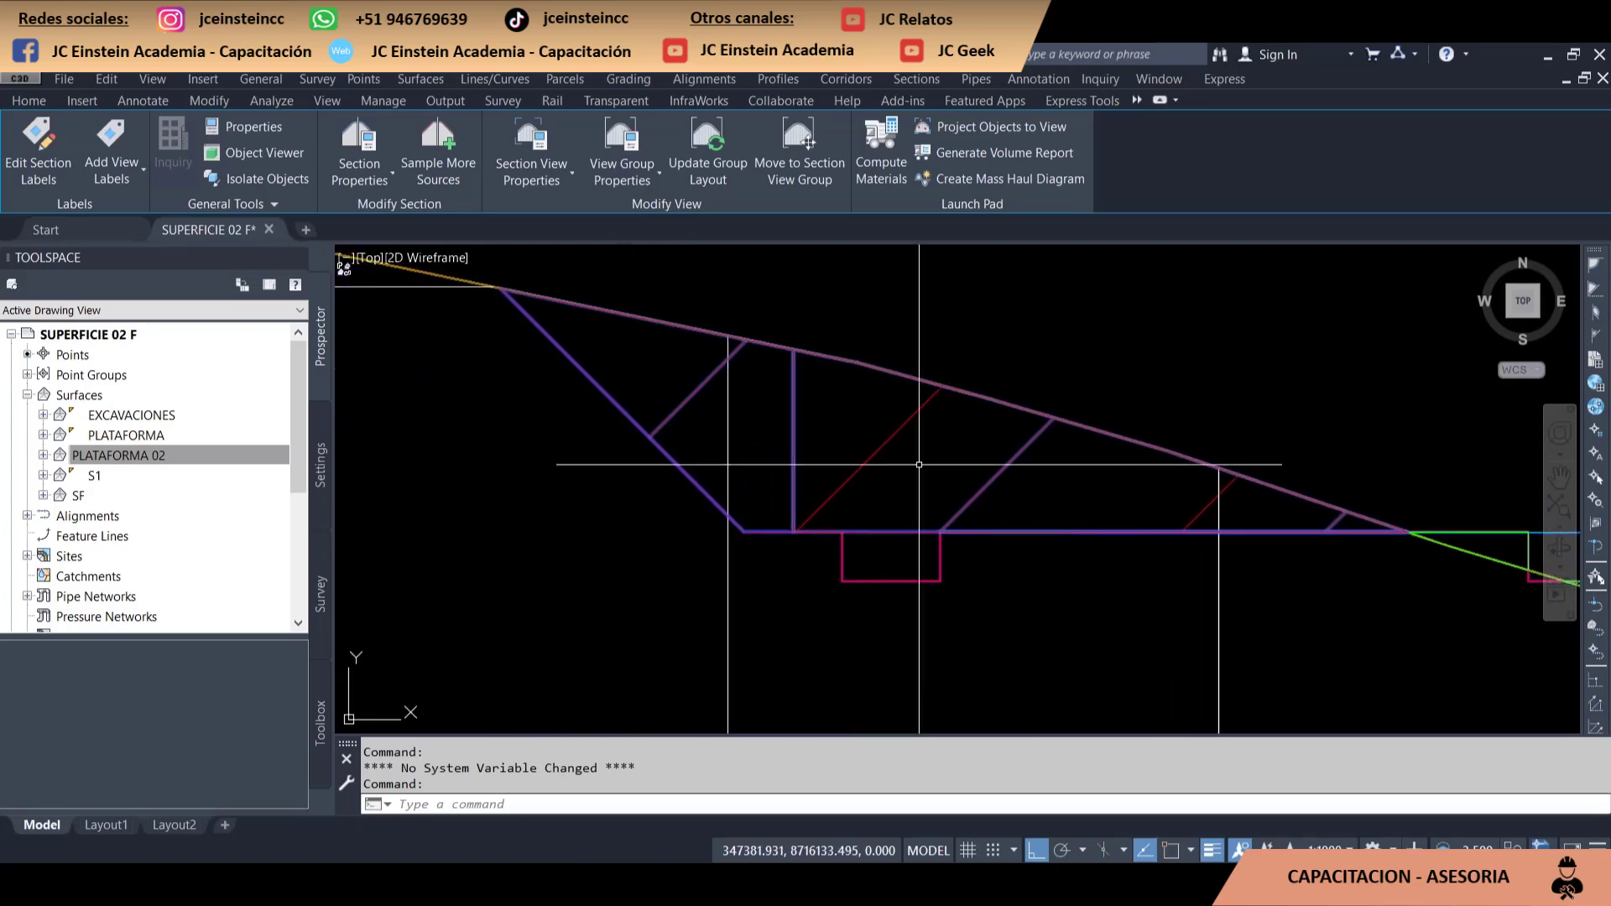
{"action": "mouse_move", "coordinate": [864, 461]}
{"action": "middle_mouse_down"}
{"action": "mouse_move", "coordinate": [901, 461]}
{"action": "mouse_move", "coordinate": [846, 450]}
{"action": "middle_mouse_up"}
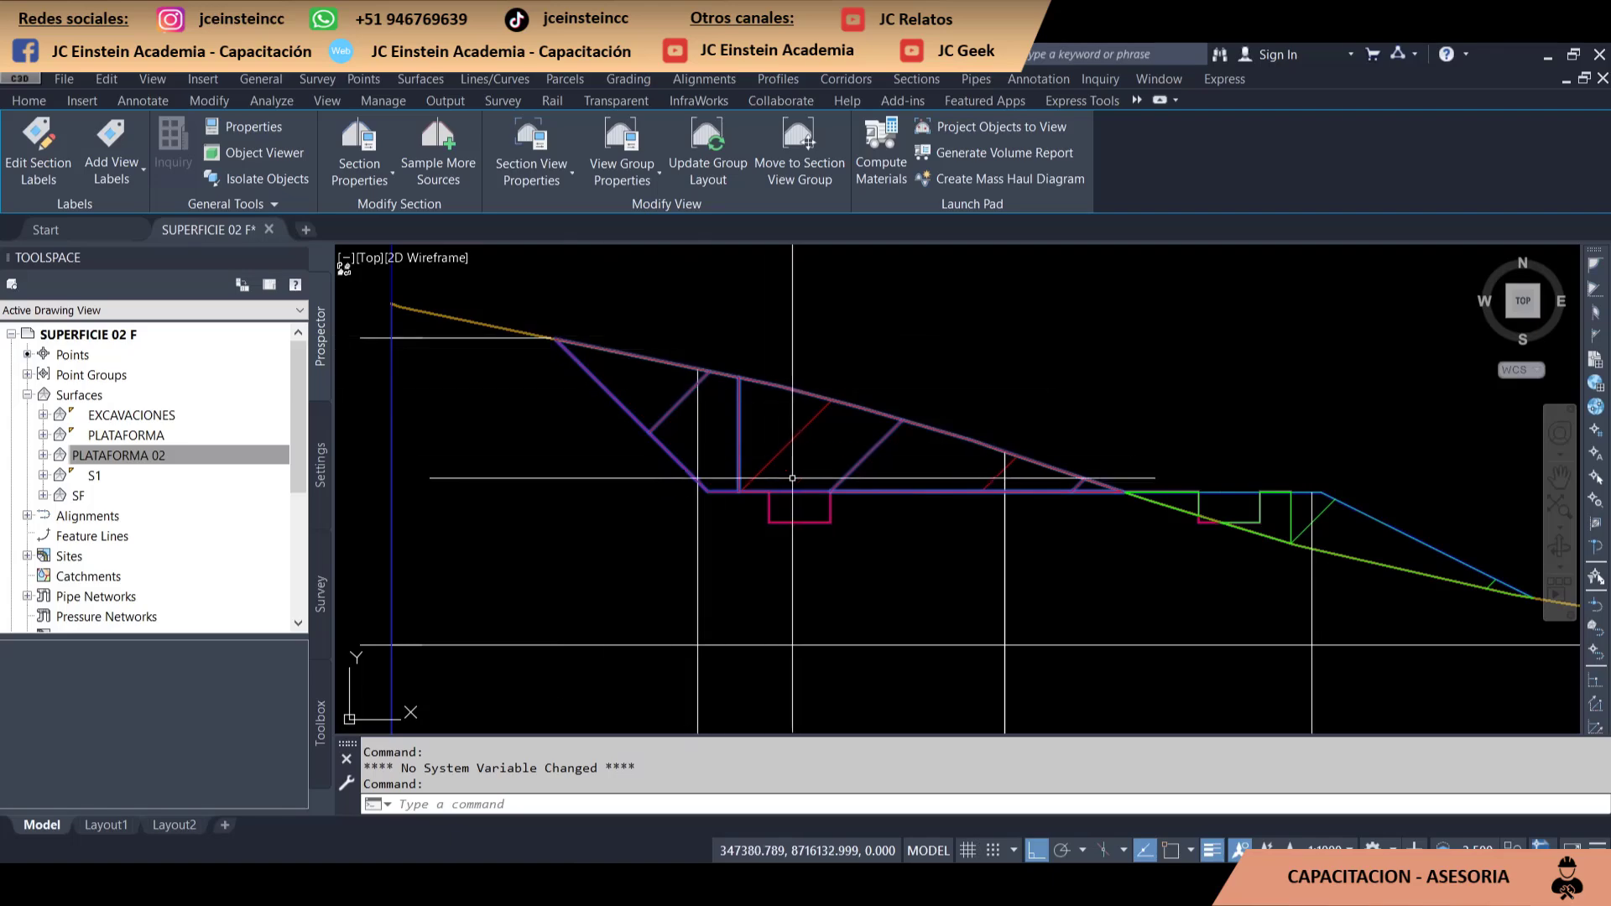
{"action": "key", "text": "Escape"}
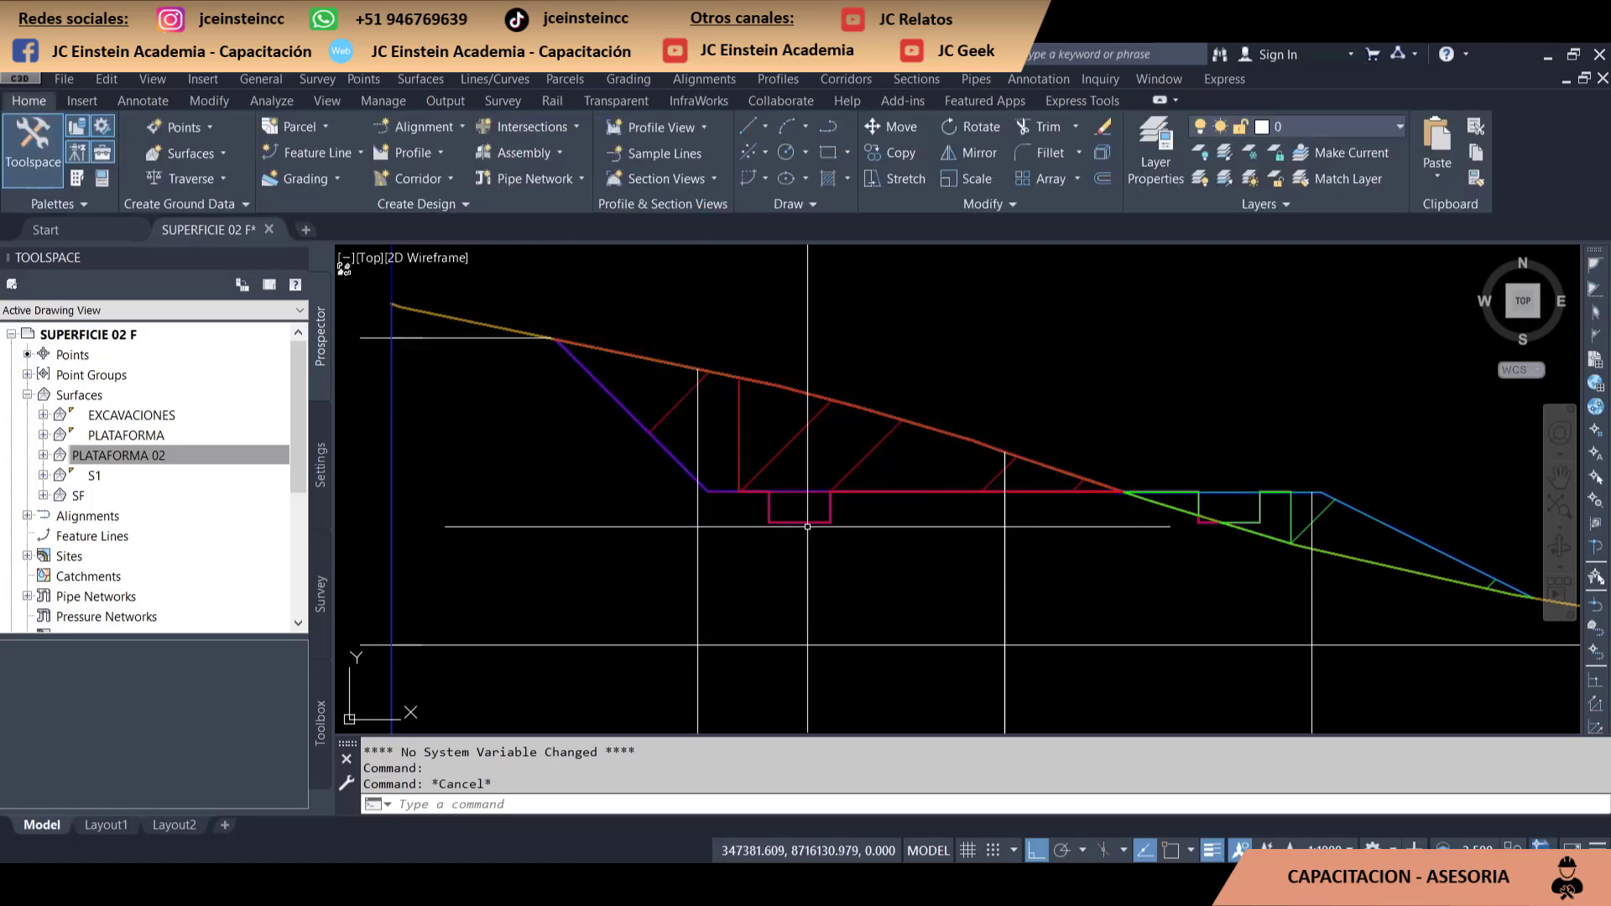
{"action": "left_click", "coordinate": [816, 521]}
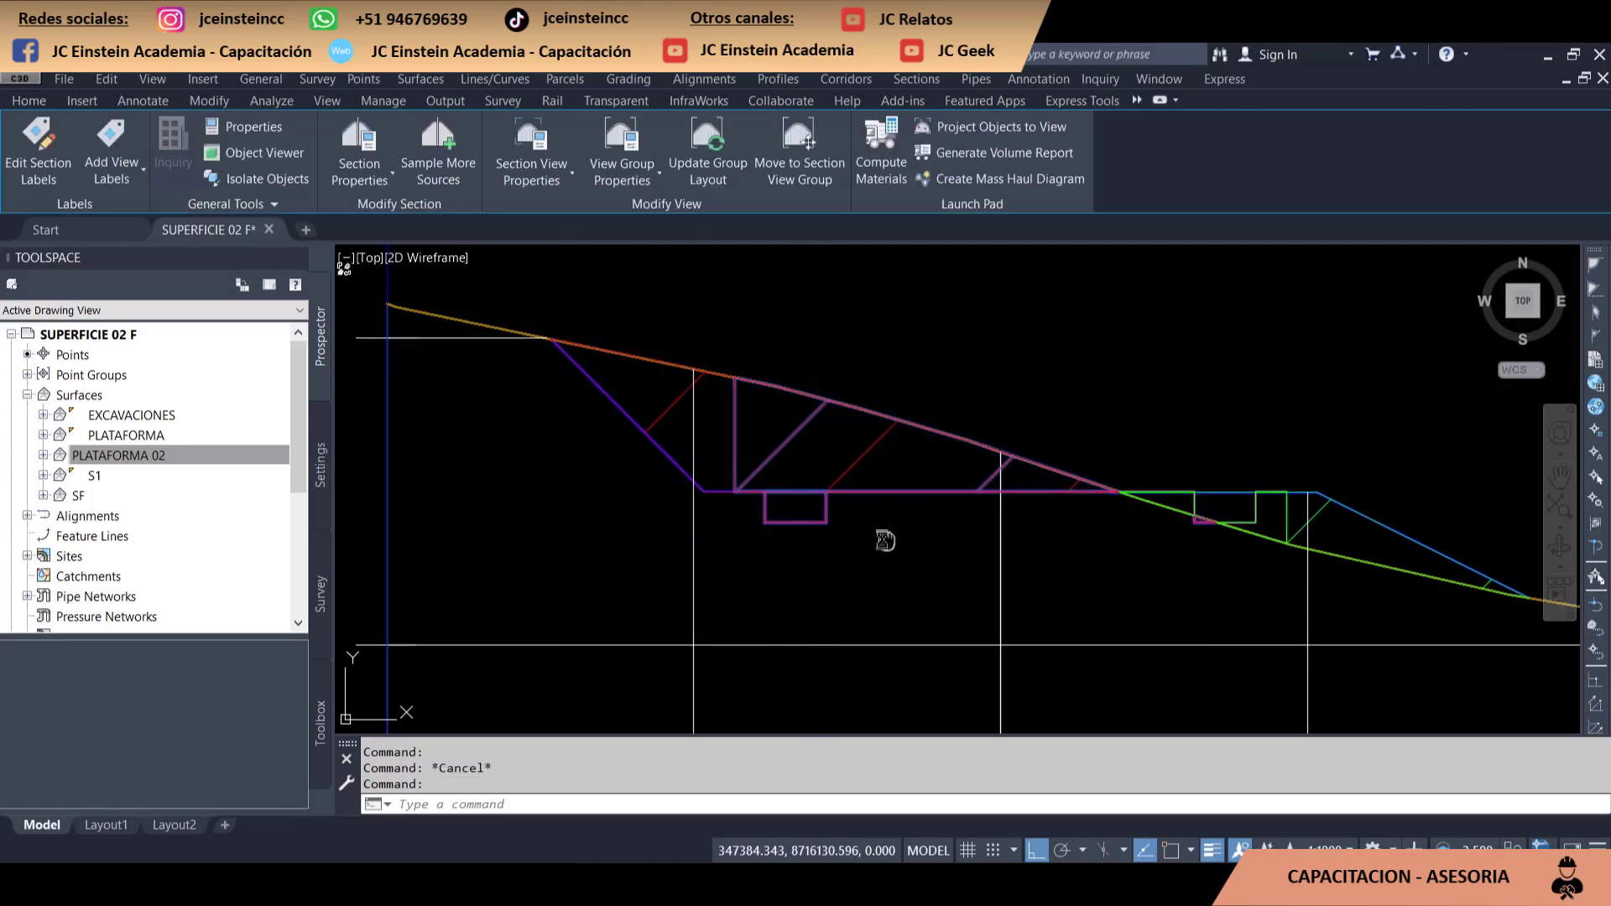
{"action": "middle_click_drag", "start_coordinate": [881, 537], "coordinate": [707, 485]}
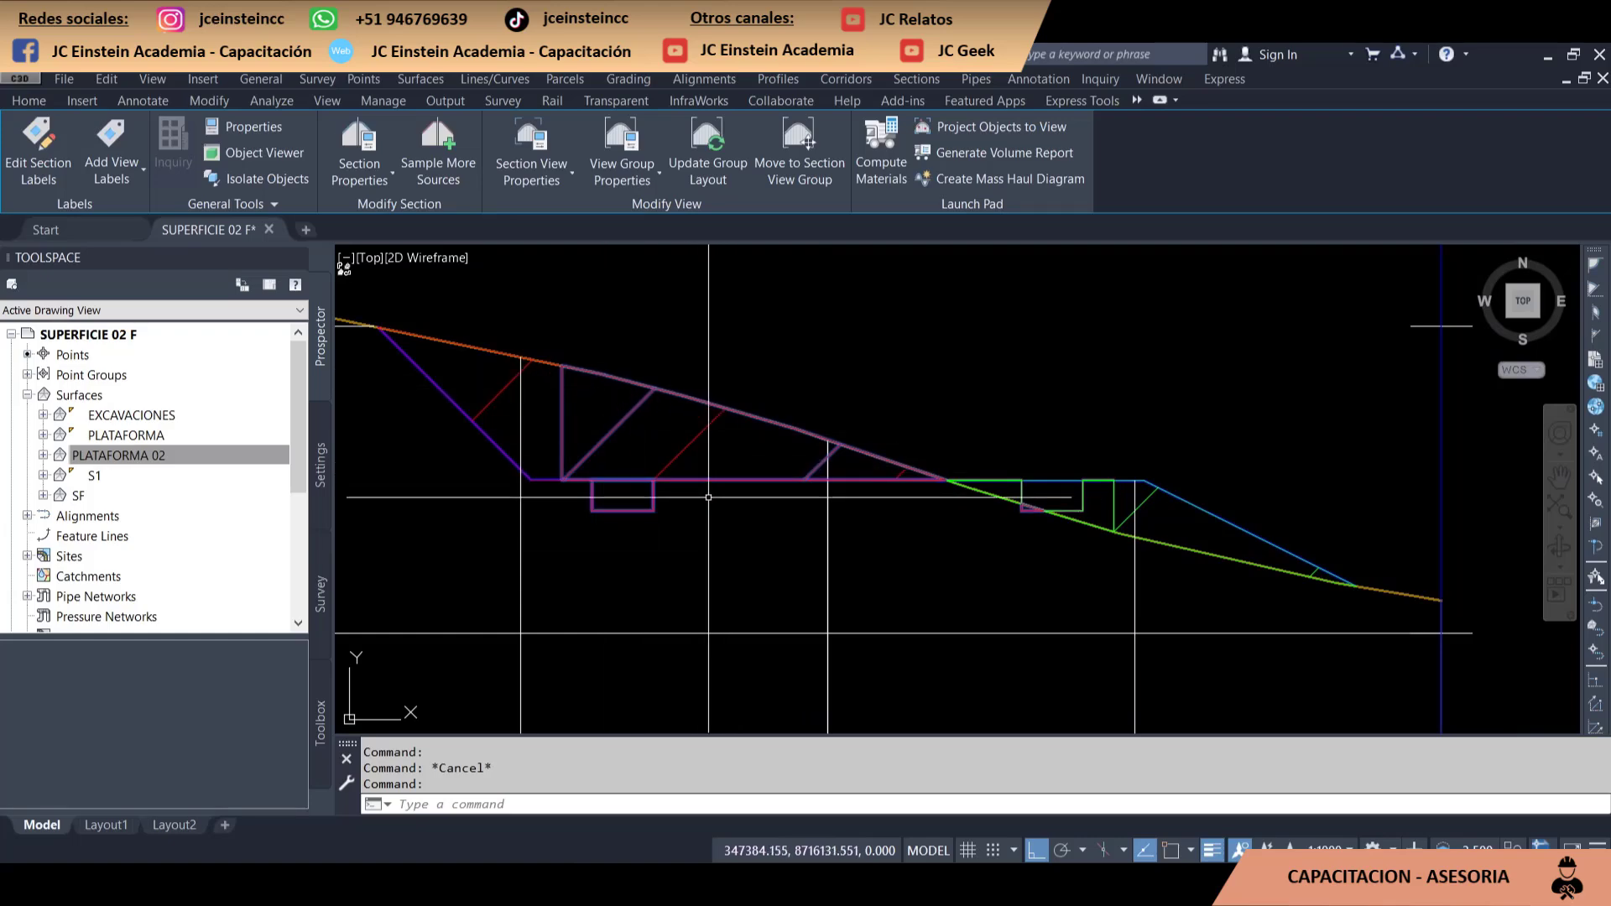
{"action": "scroll", "coordinate": [609, 495], "scroll_direction": "up", "scroll_amount": 2}
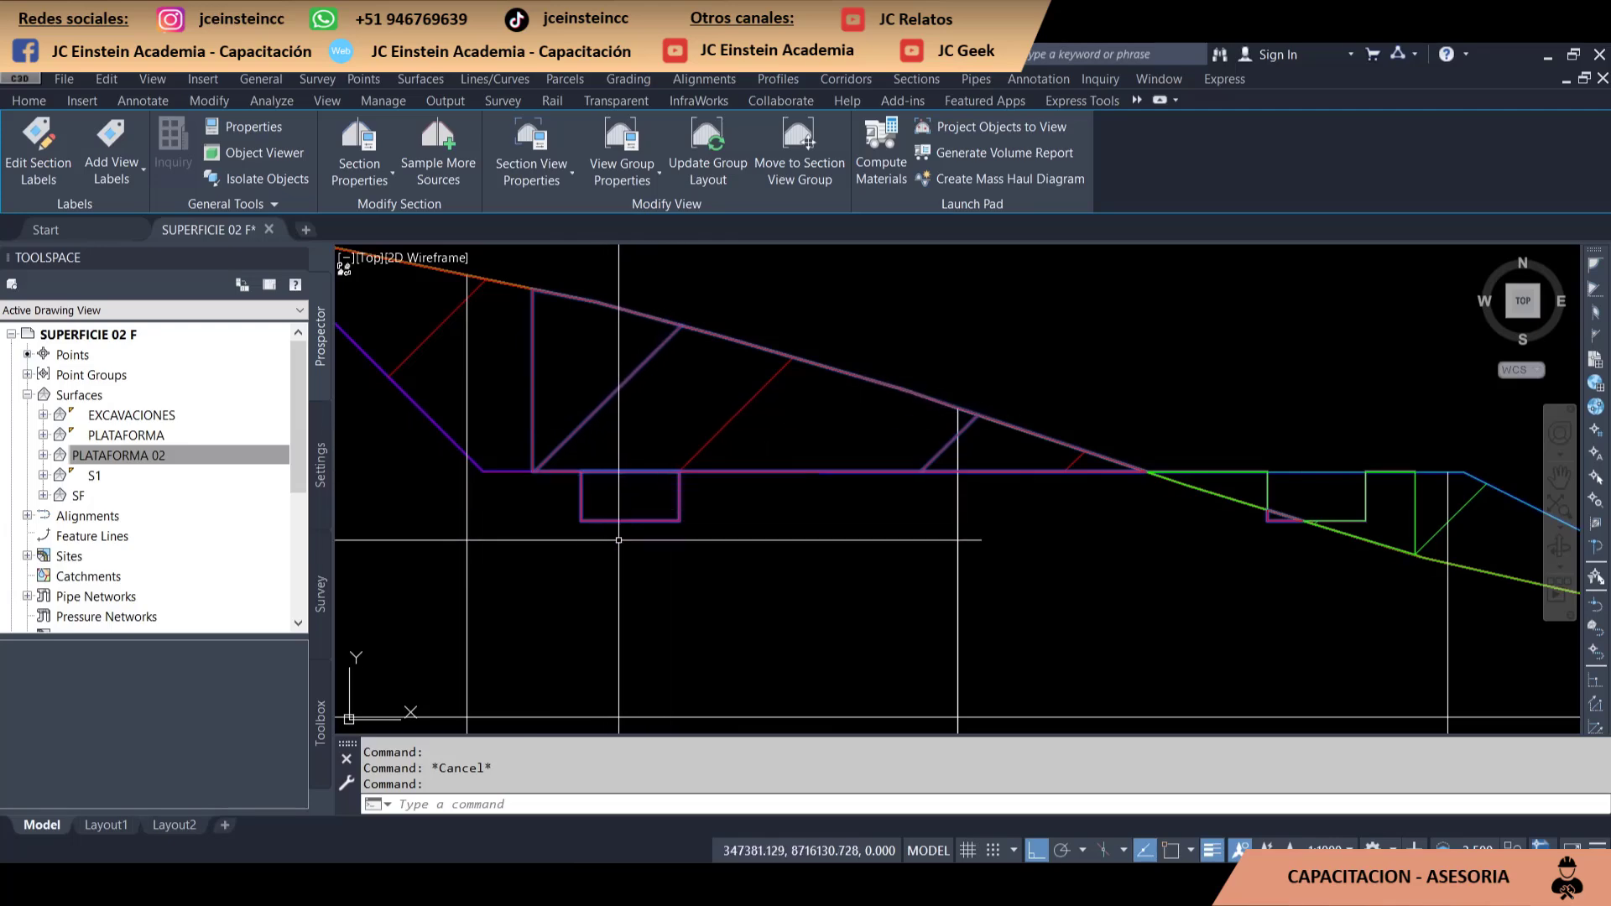
{"action": "scroll", "coordinate": [629, 520], "scroll_direction": "down", "scroll_amount": 2}
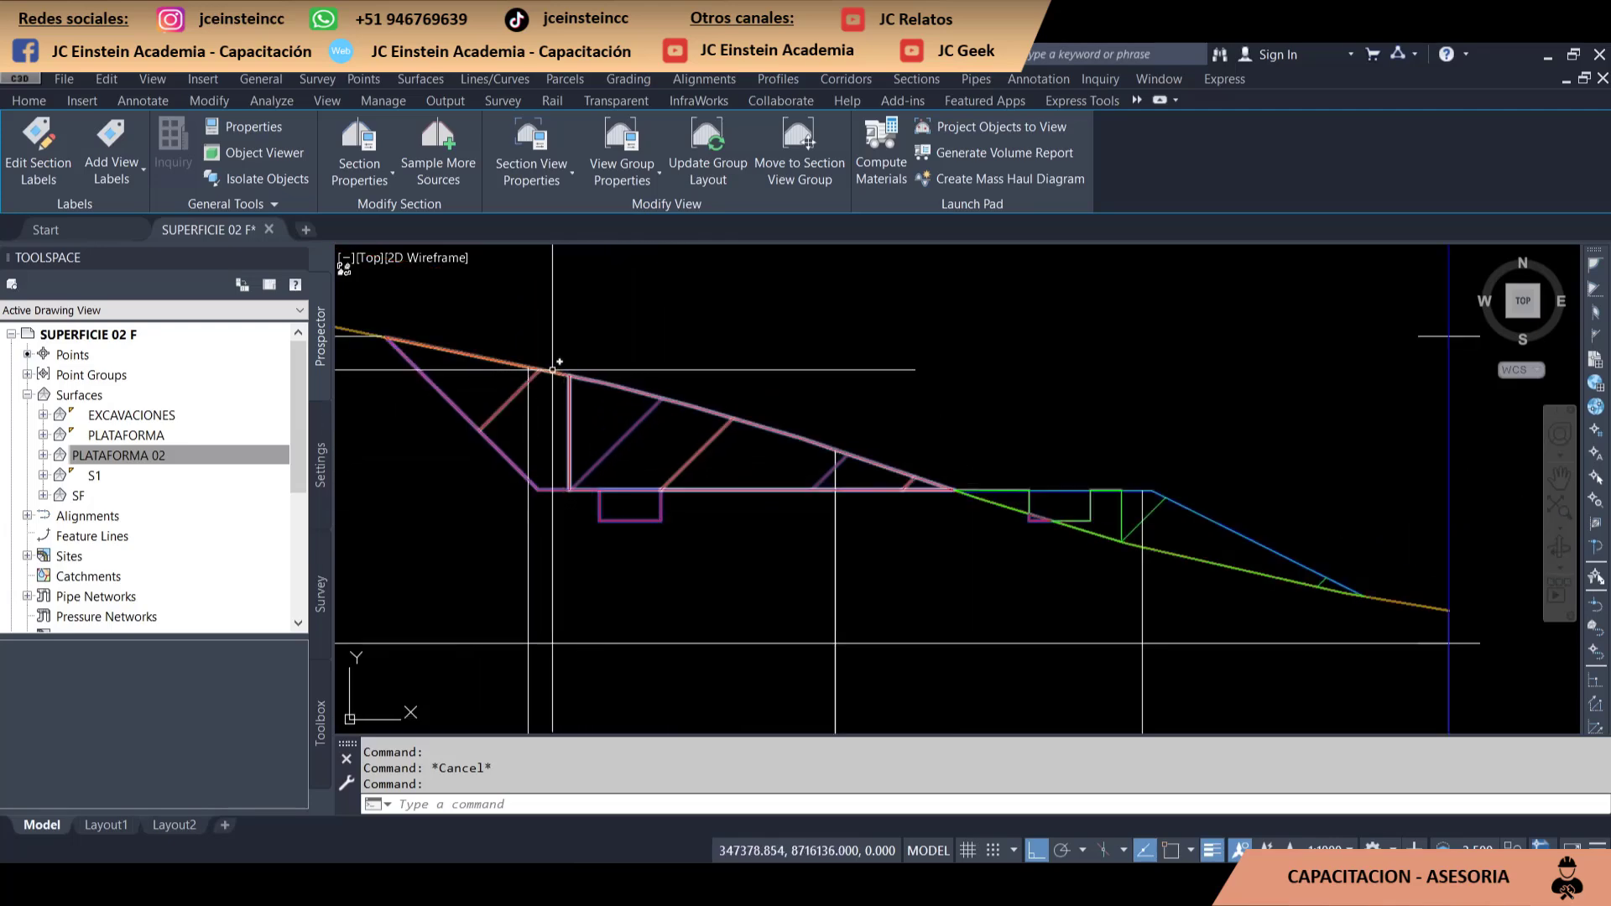
{"action": "middle_click_drag", "start_coordinate": [511, 361], "coordinate": [629, 374]}
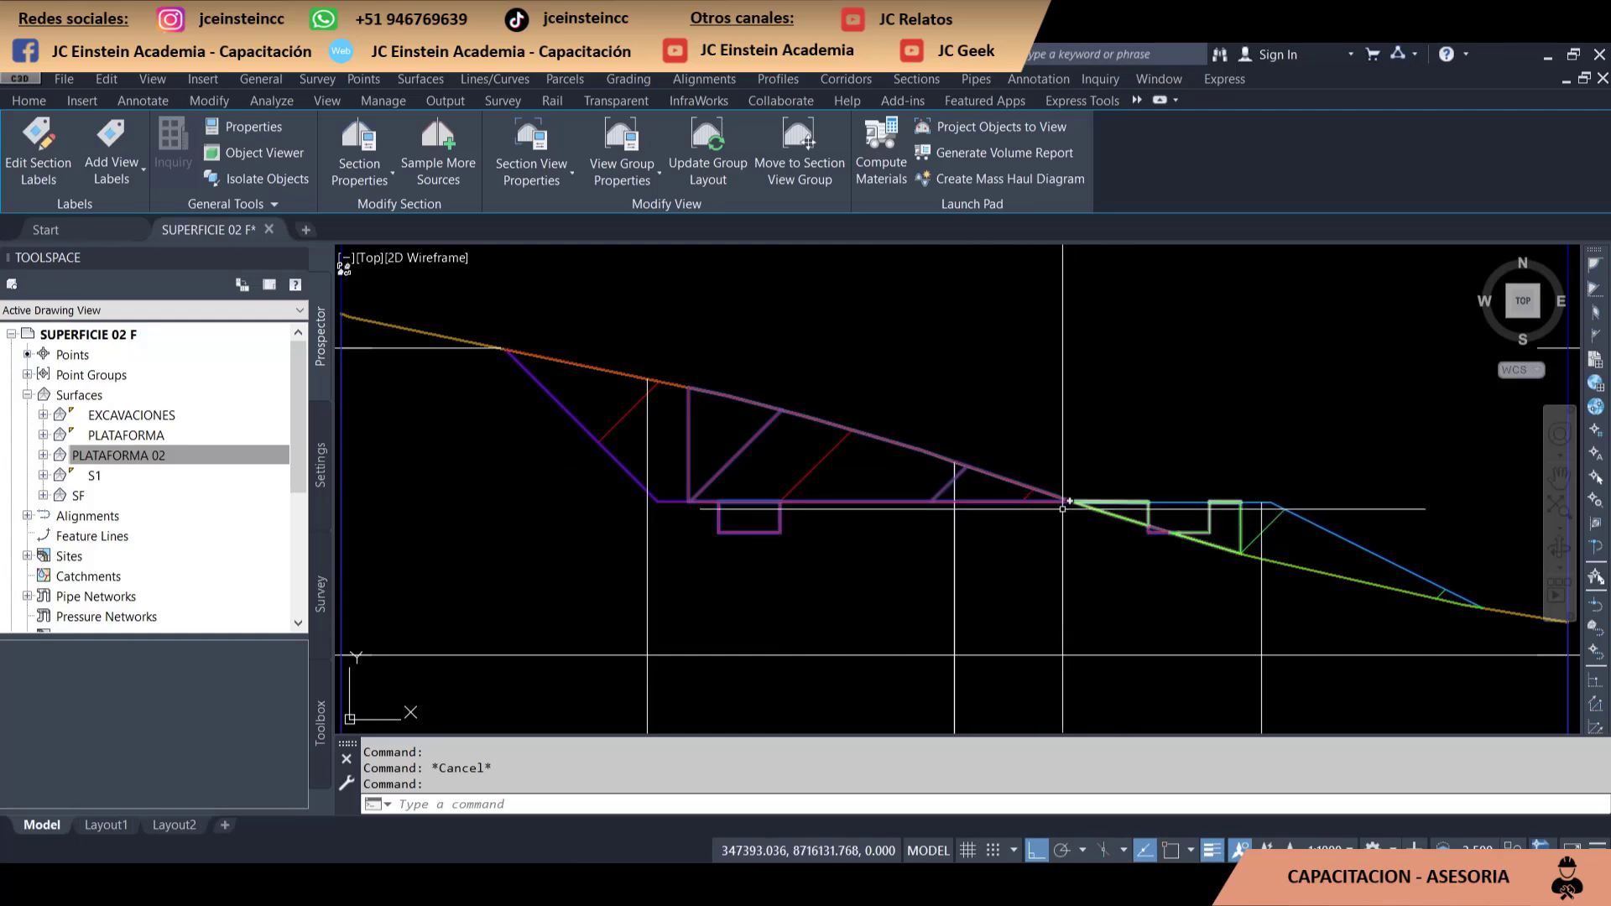
{"action": "scroll", "coordinate": [1079, 519], "scroll_direction": "down", "scroll_amount": 6}
{"action": "scroll", "coordinate": [1058, 512], "scroll_direction": "down", "scroll_amount": 5}
{"action": "scroll", "coordinate": [1058, 512], "scroll_direction": "down", "scroll_amount": 2}
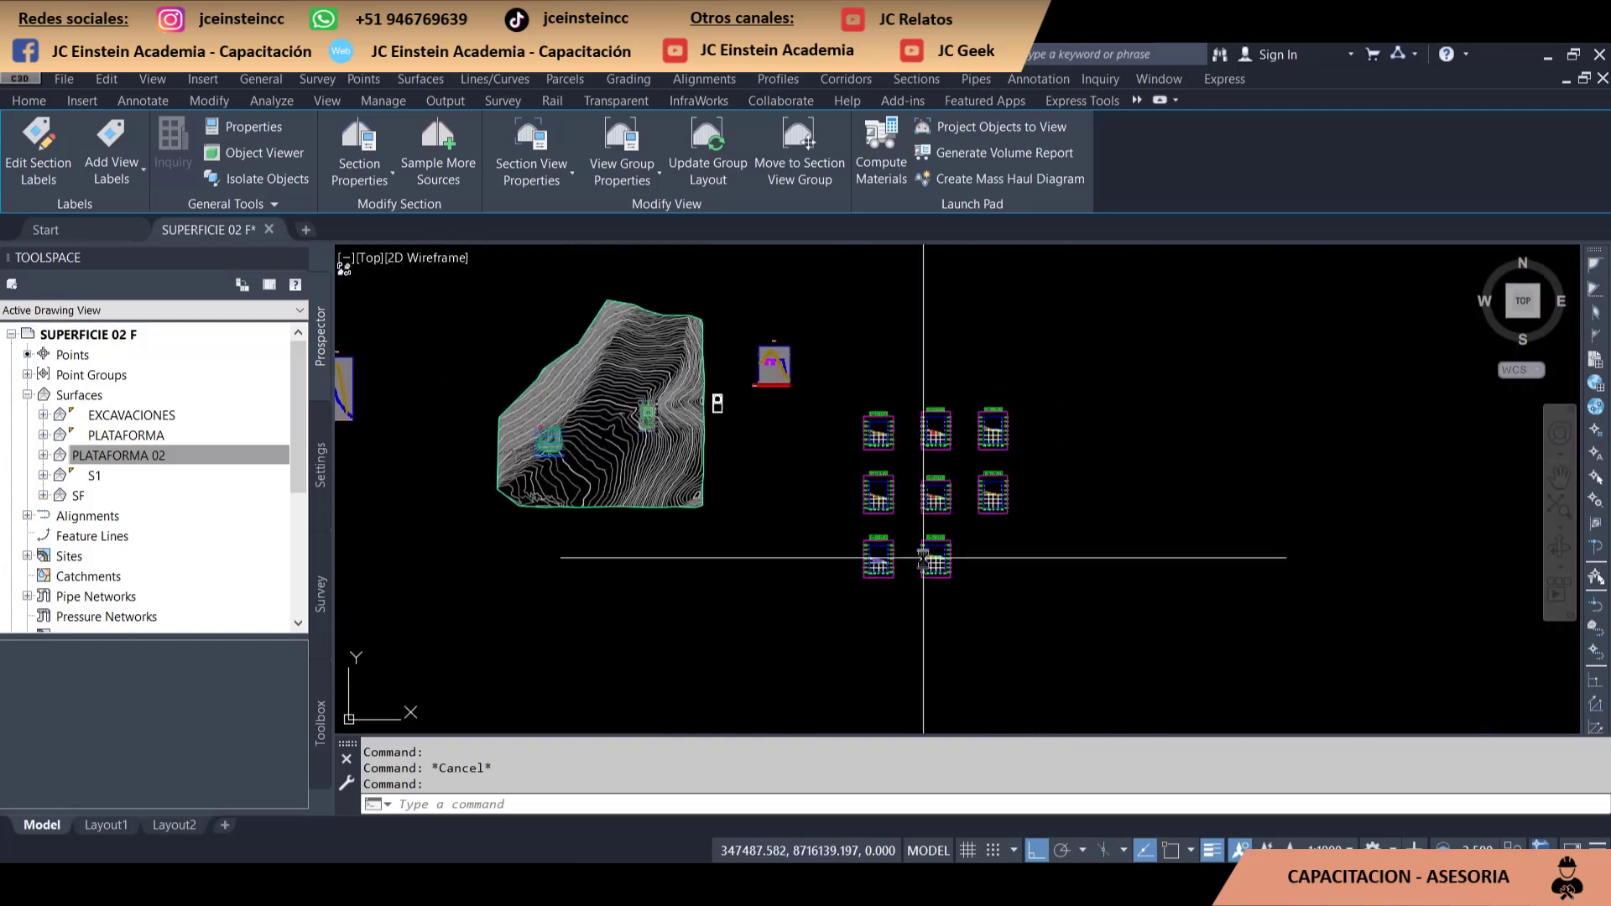
{"action": "scroll", "coordinate": [1007, 512], "scroll_direction": "down", "scroll_amount": 2}
{"action": "scroll", "coordinate": [957, 511], "scroll_direction": "up", "scroll_amount": 4}
{"action": "middle_click_drag", "start_coordinate": [958, 512], "coordinate": [843, 592]}
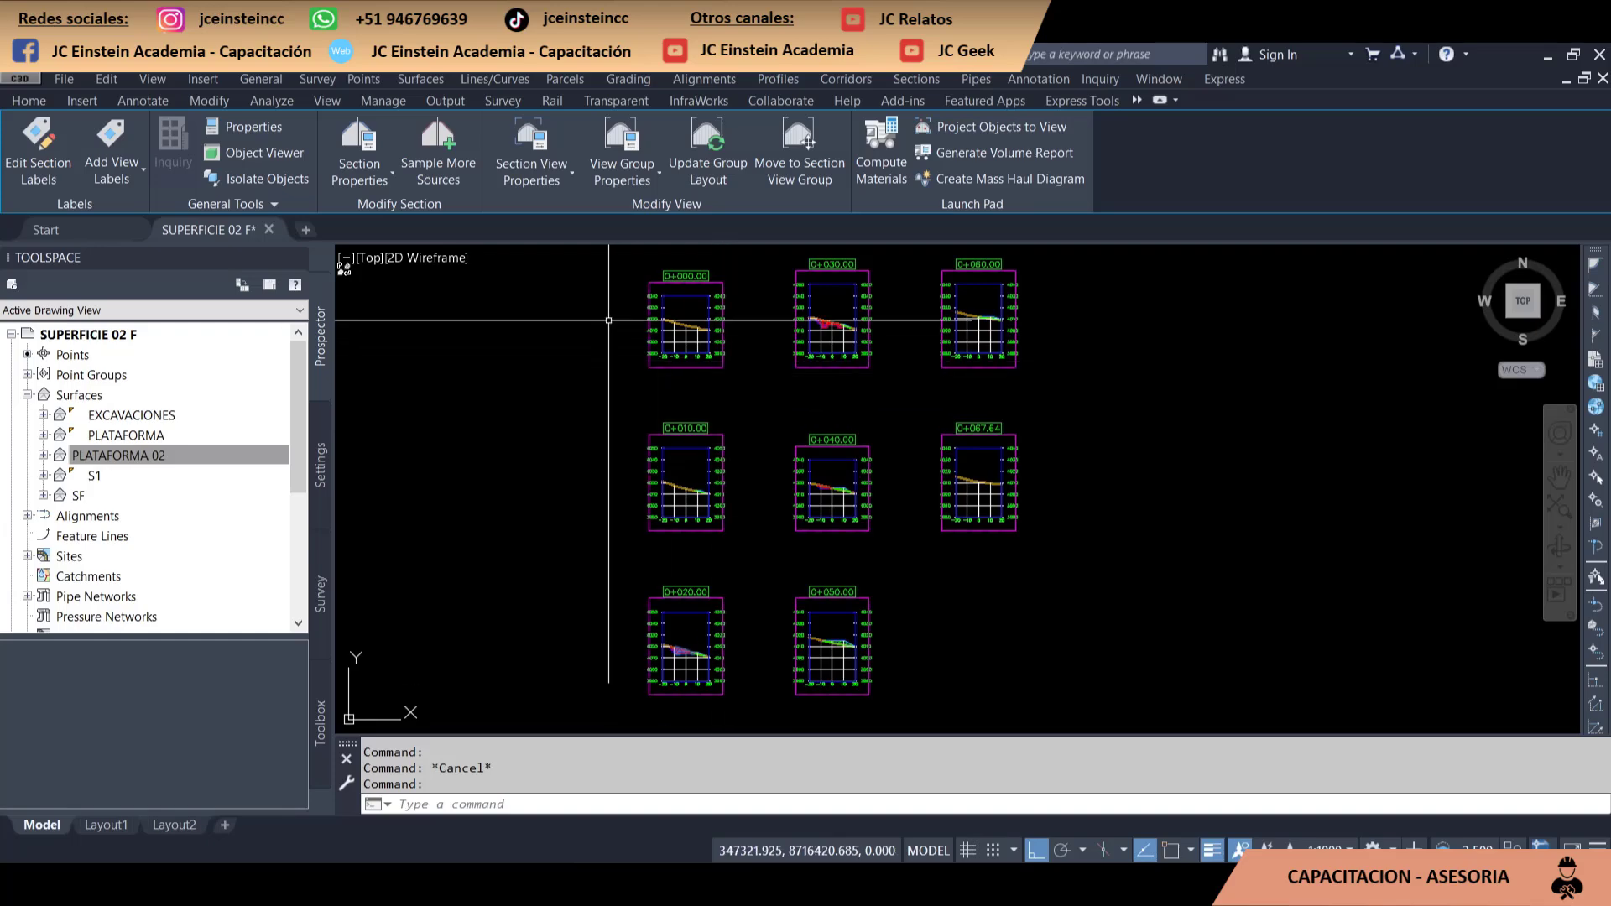
Open the Sections menu after briefly opening the Corridors menu
{"action": "scroll", "coordinate": [609, 321], "scroll_direction": "down", "scroll_amount": 4}
{"action": "left_click", "coordinate": [624, 277]}
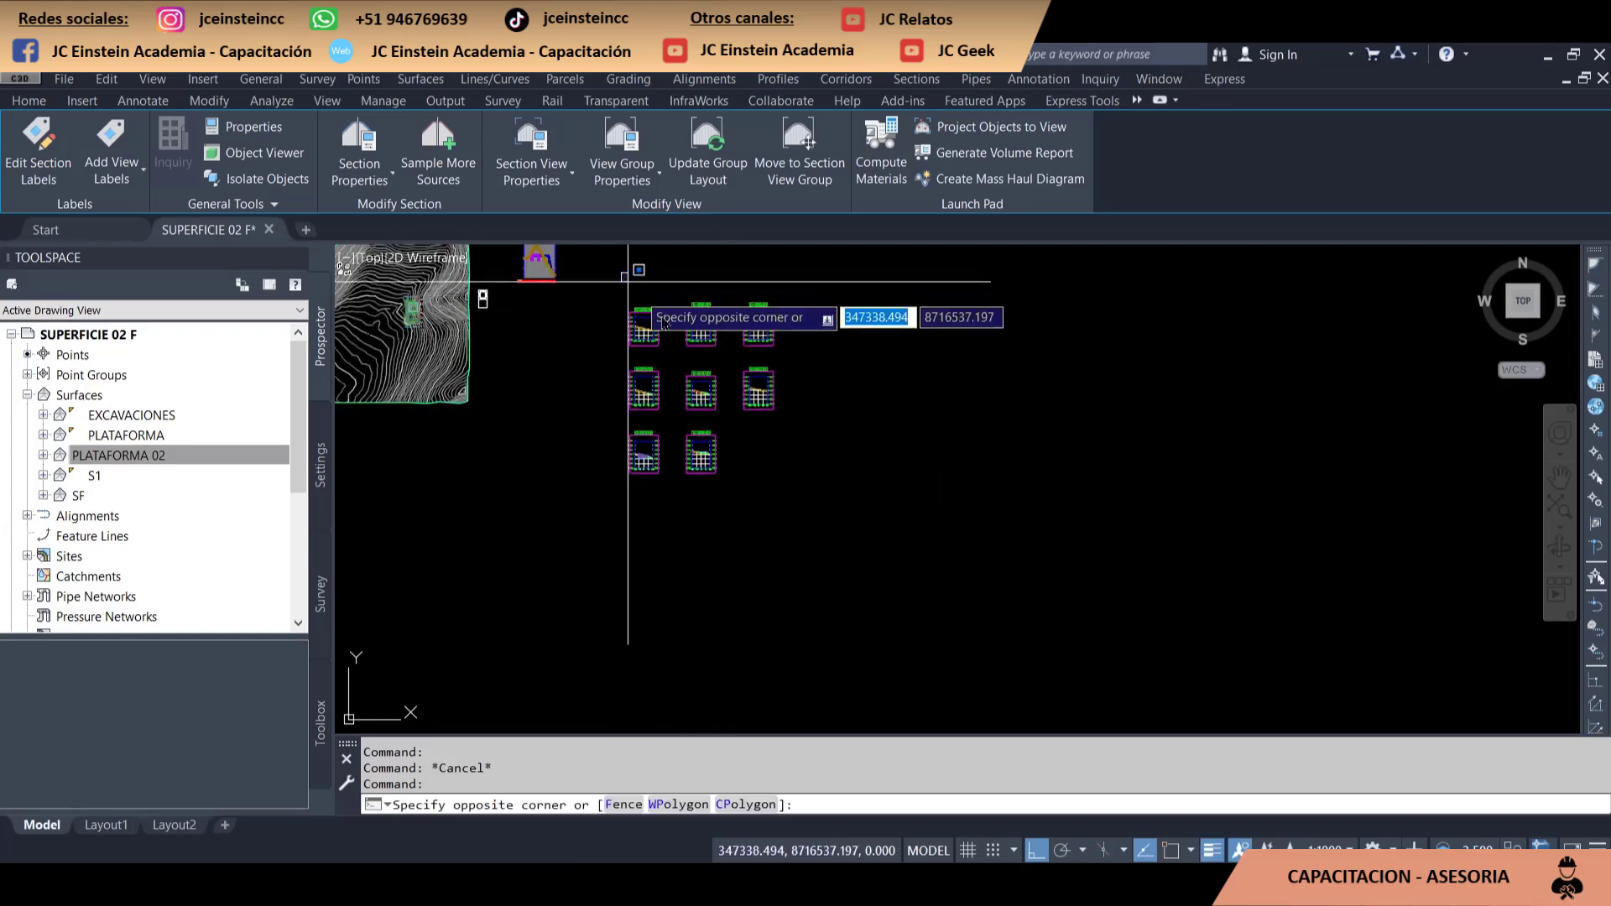
{"action": "scroll", "coordinate": [627, 281], "scroll_direction": "up", "scroll_amount": 3}
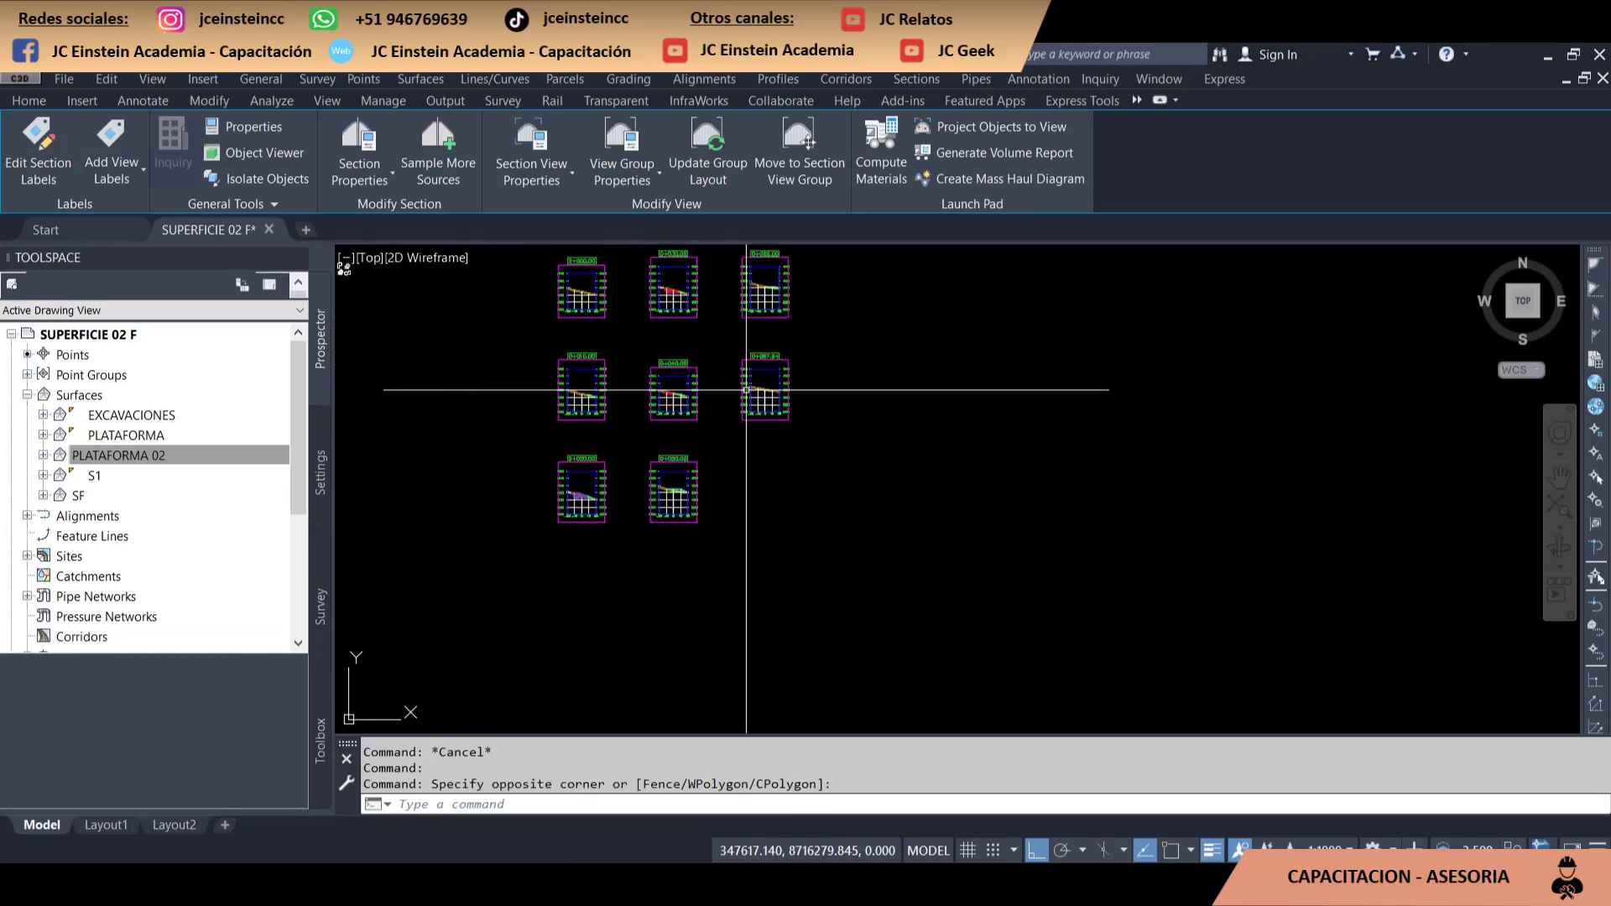
{"action": "scroll", "coordinate": [746, 389], "scroll_direction": "down", "scroll_amount": 1}
{"action": "scroll", "coordinate": [744, 419], "scroll_direction": "up", "scroll_amount": 1}
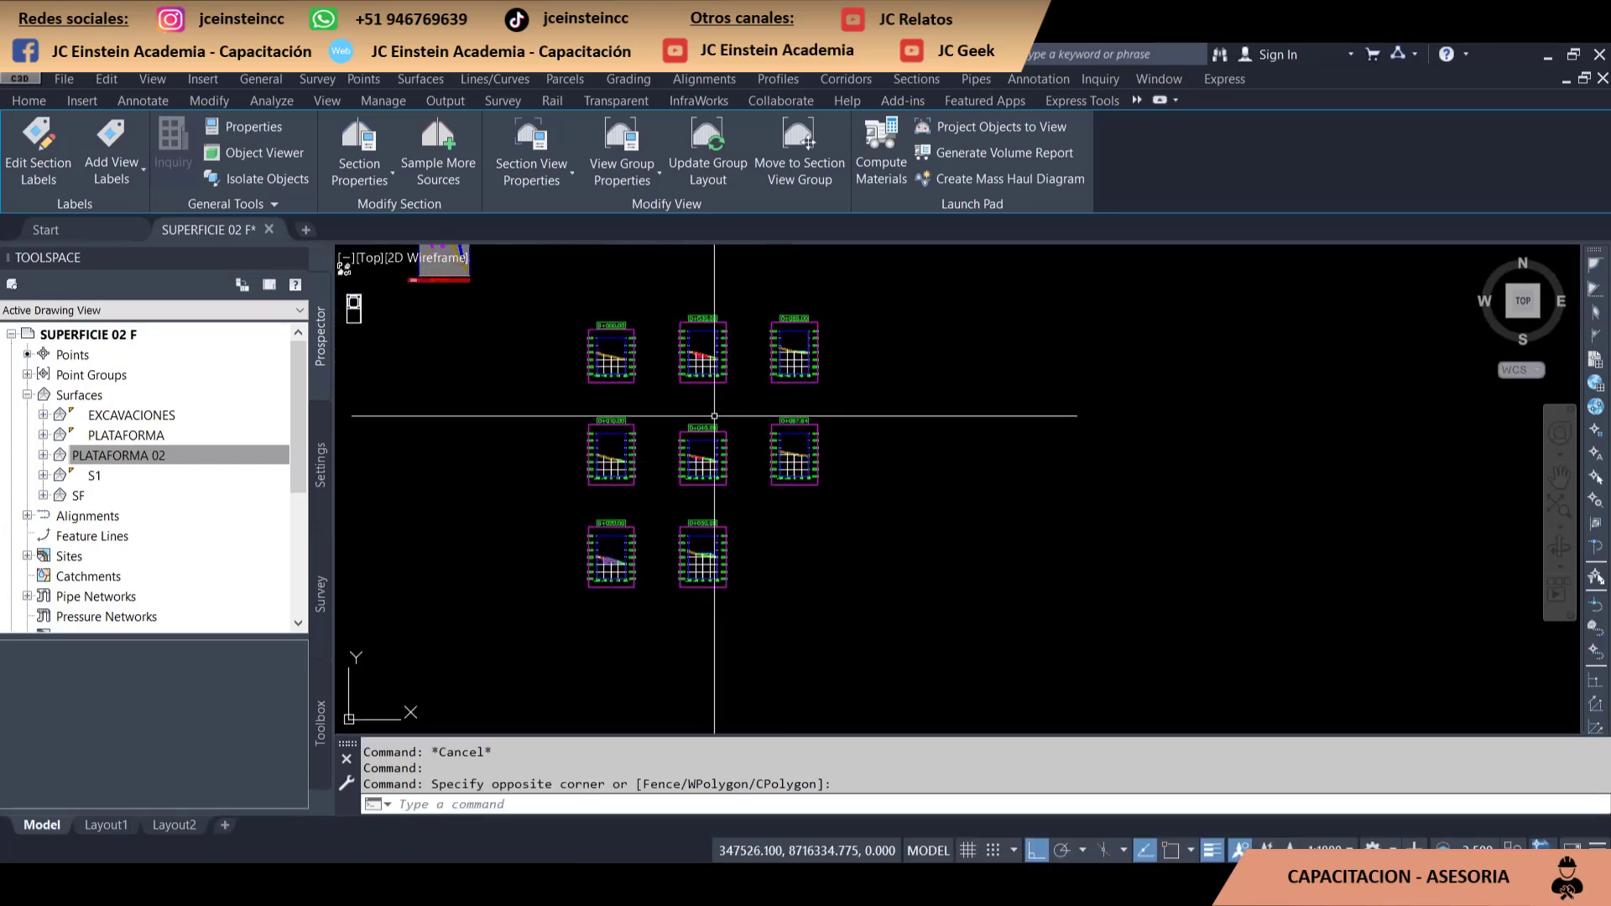
{"action": "left_click", "coordinate": [846, 79]}
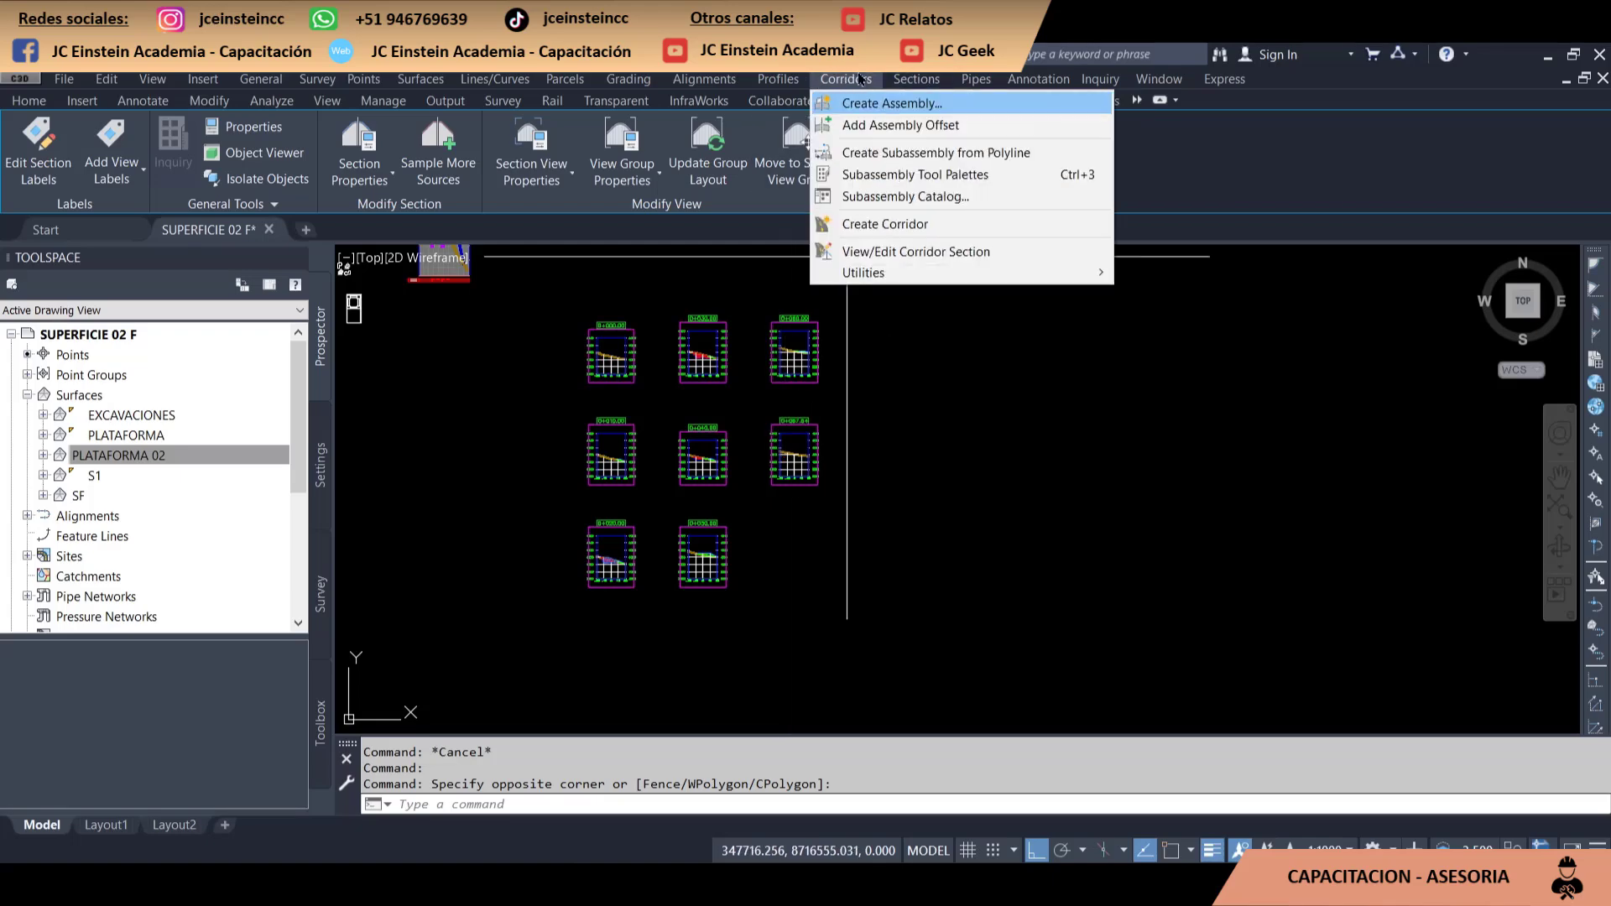
{"action": "left_click", "coordinate": [916, 79]}
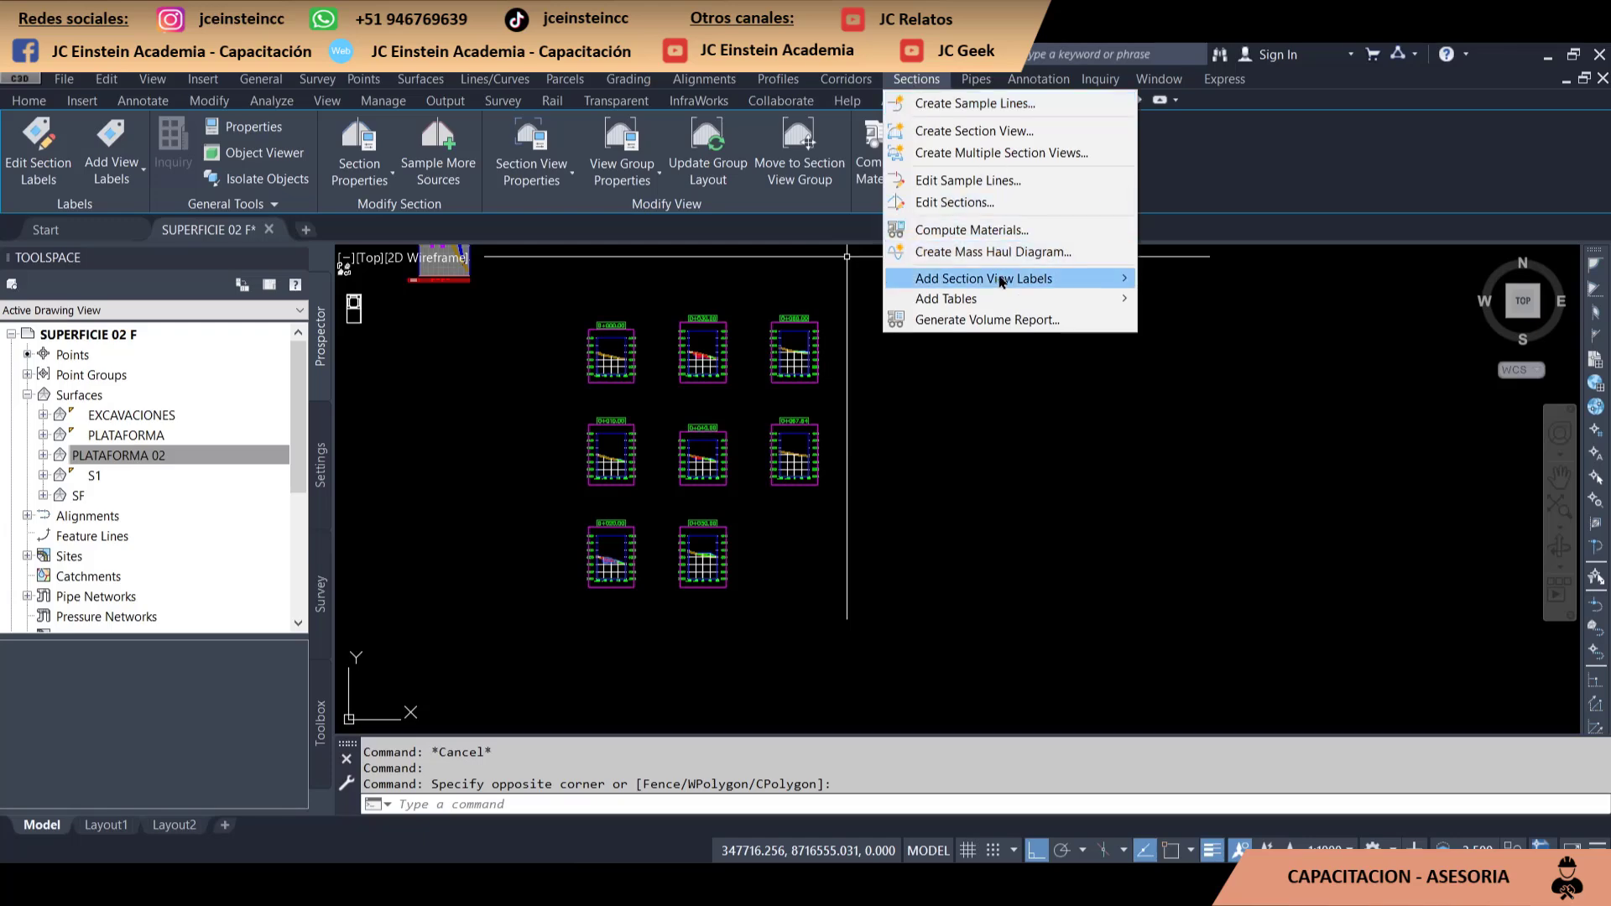
Start multiple section views for 01 S1-PLAT-EXCA with CUT and FILL S1-PLAT01 left undrawn
{"action": "left_click", "coordinate": [873, 406]}
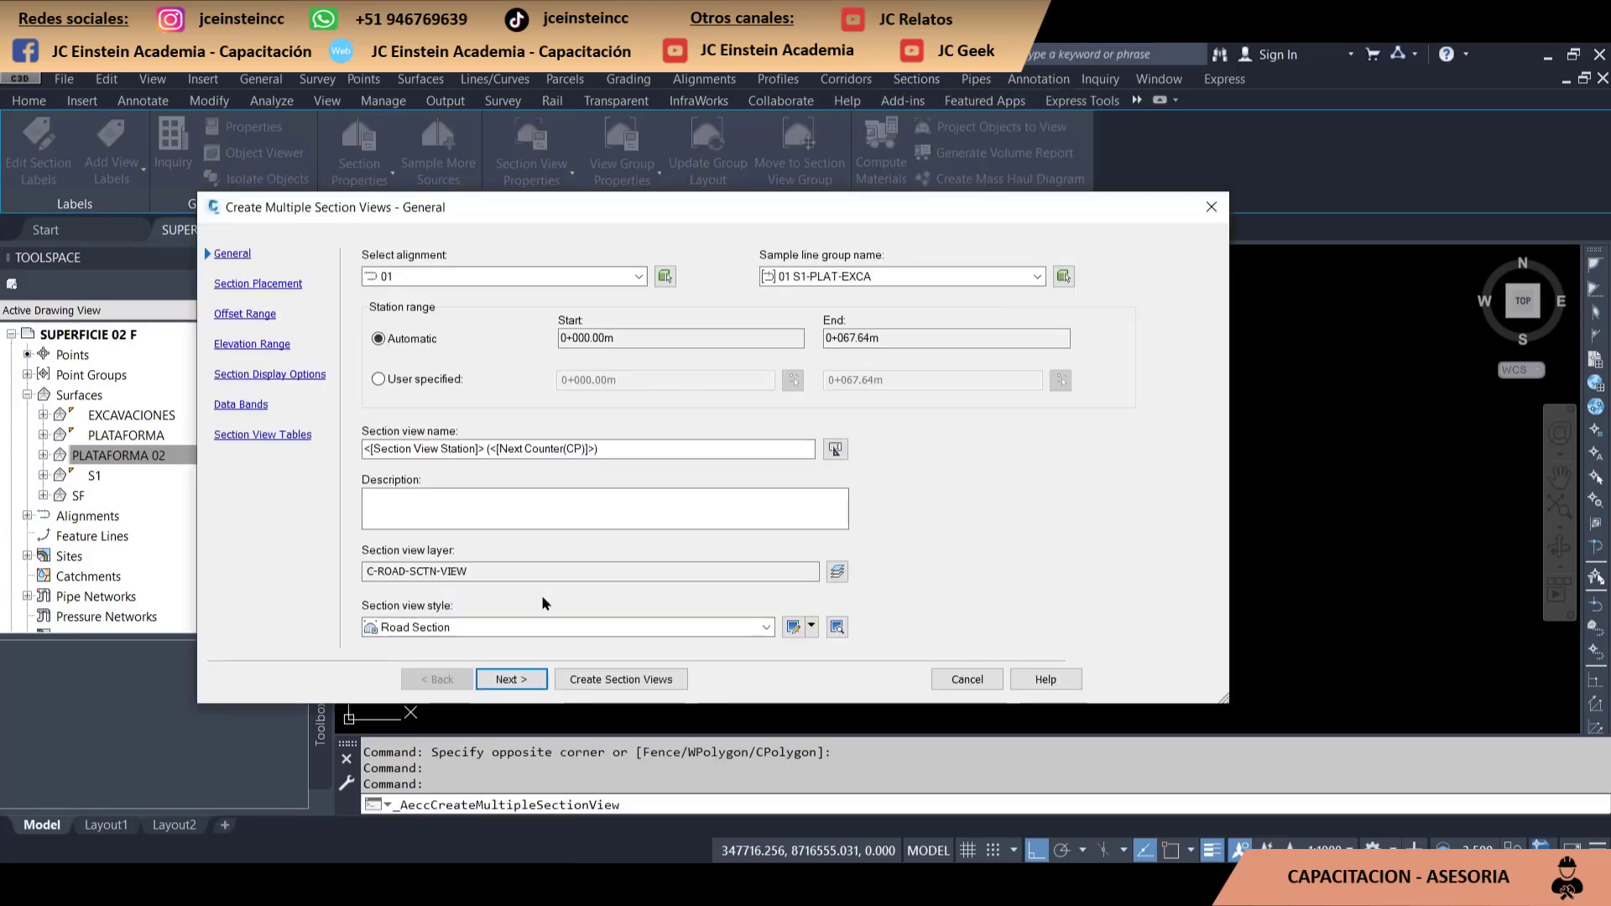
{"action": "left_click", "coordinate": [521, 680]}
{"action": "left_click", "coordinate": [522, 679]}
{"action": "left_click", "coordinate": [521, 679]}
{"action": "left_click", "coordinate": [521, 680]}
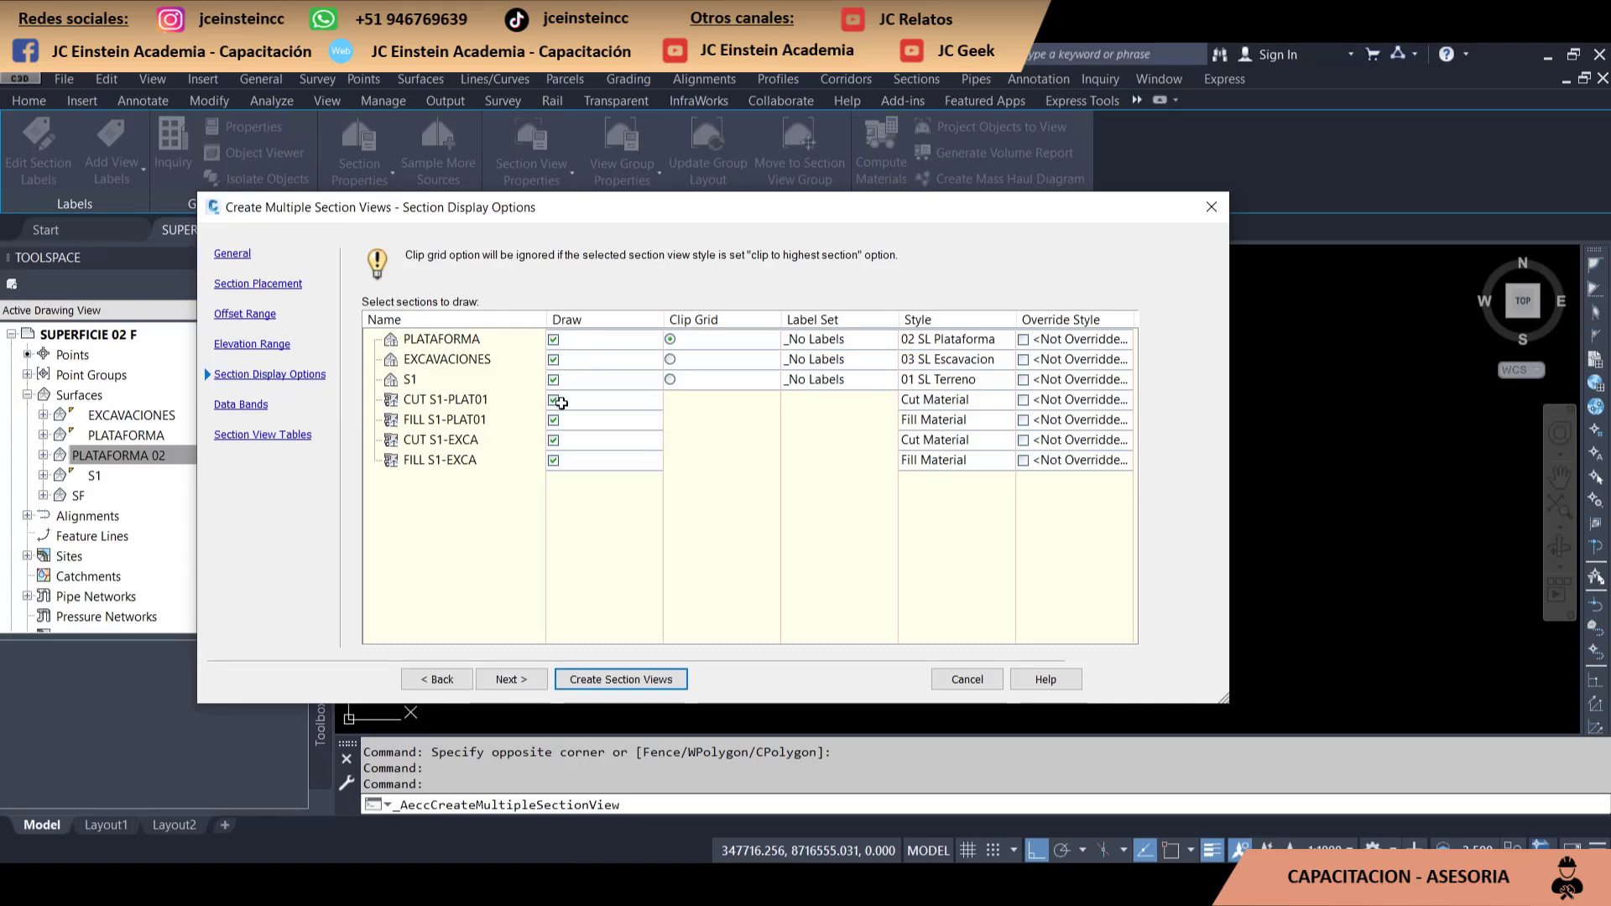
{"action": "left_click_drag", "start_coordinate": [707, 213], "coordinate": [717, 194]}
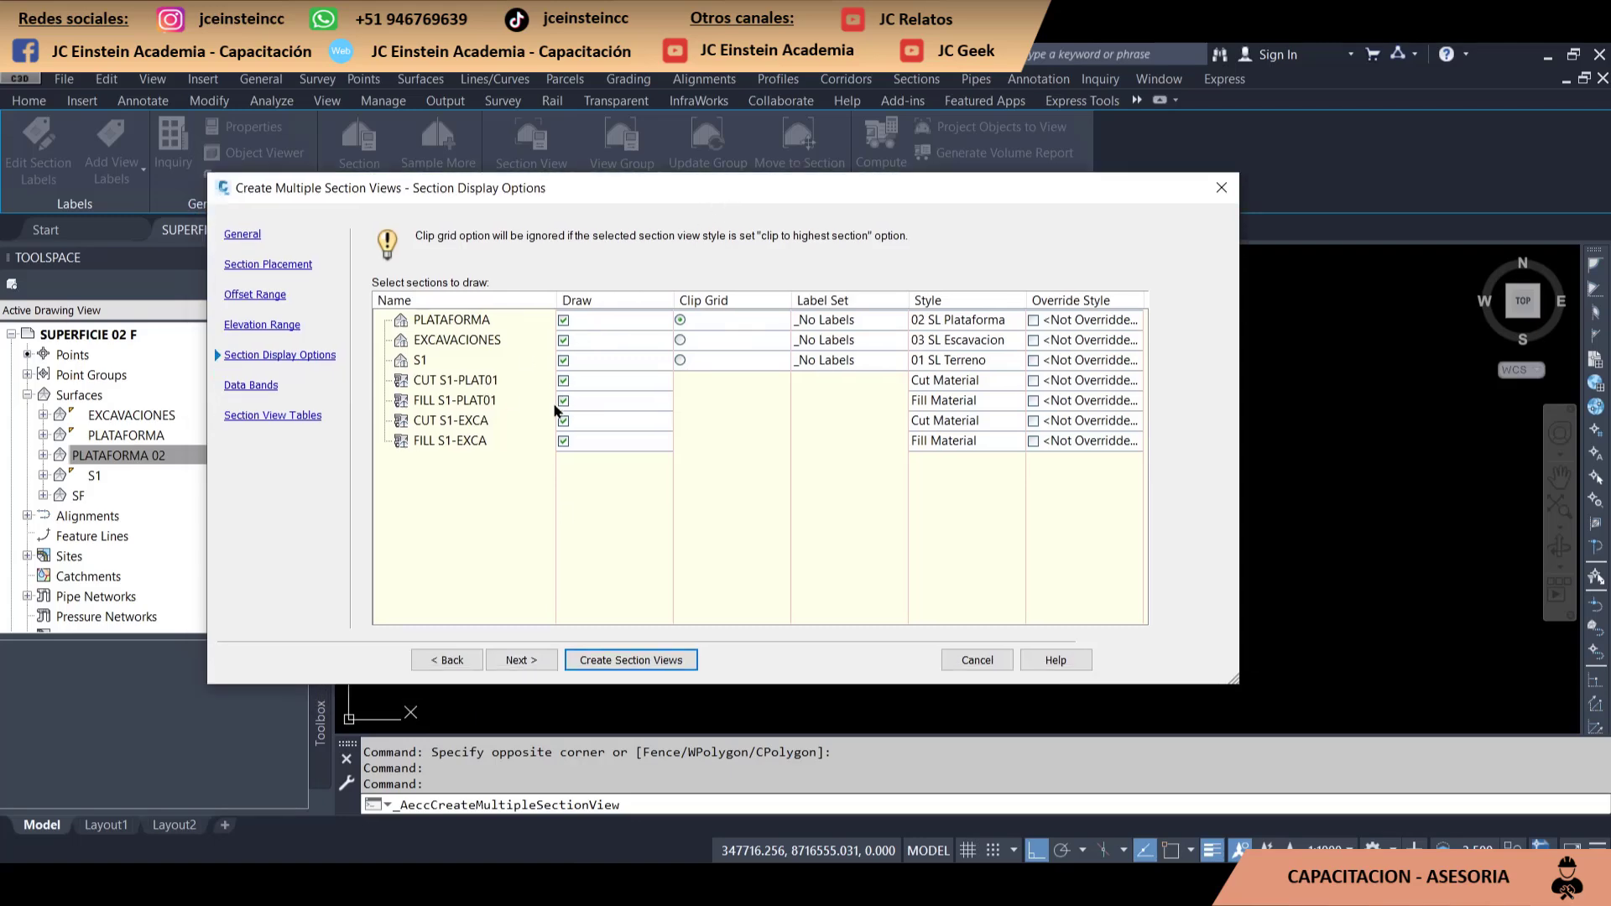
{"action": "left_click", "coordinate": [563, 381]}
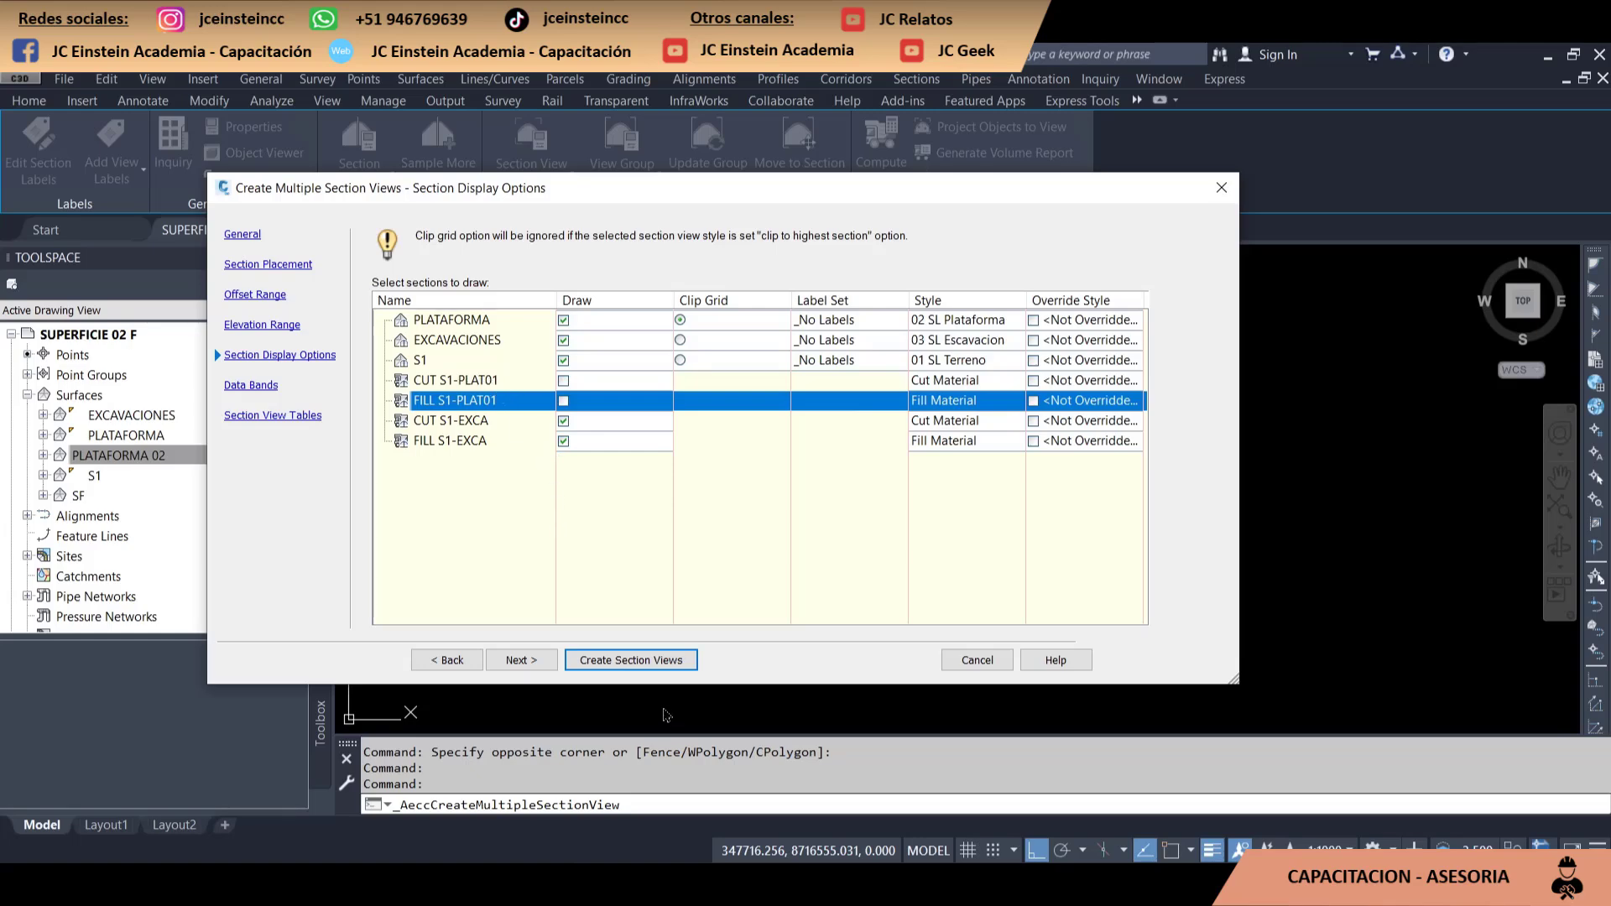
{"action": "left_click", "coordinate": [631, 660]}
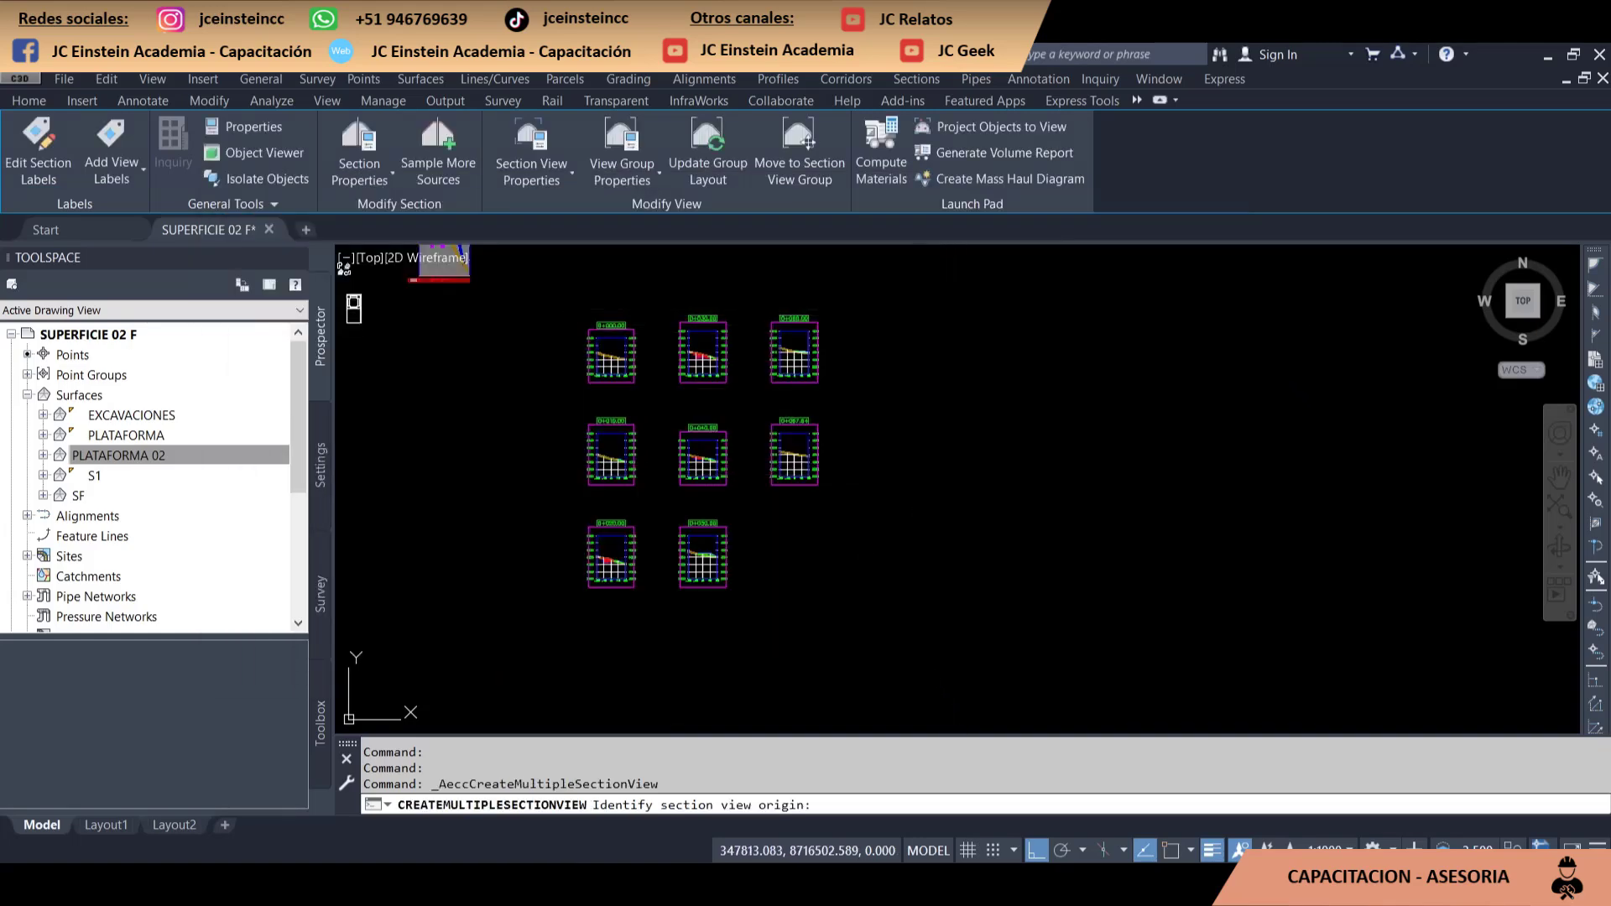
Place the new section view grid beside the first group and dismiss the event messages
{"action": "left_click", "coordinate": [953, 369]}
{"action": "left_click", "coordinate": [1330, 604]}
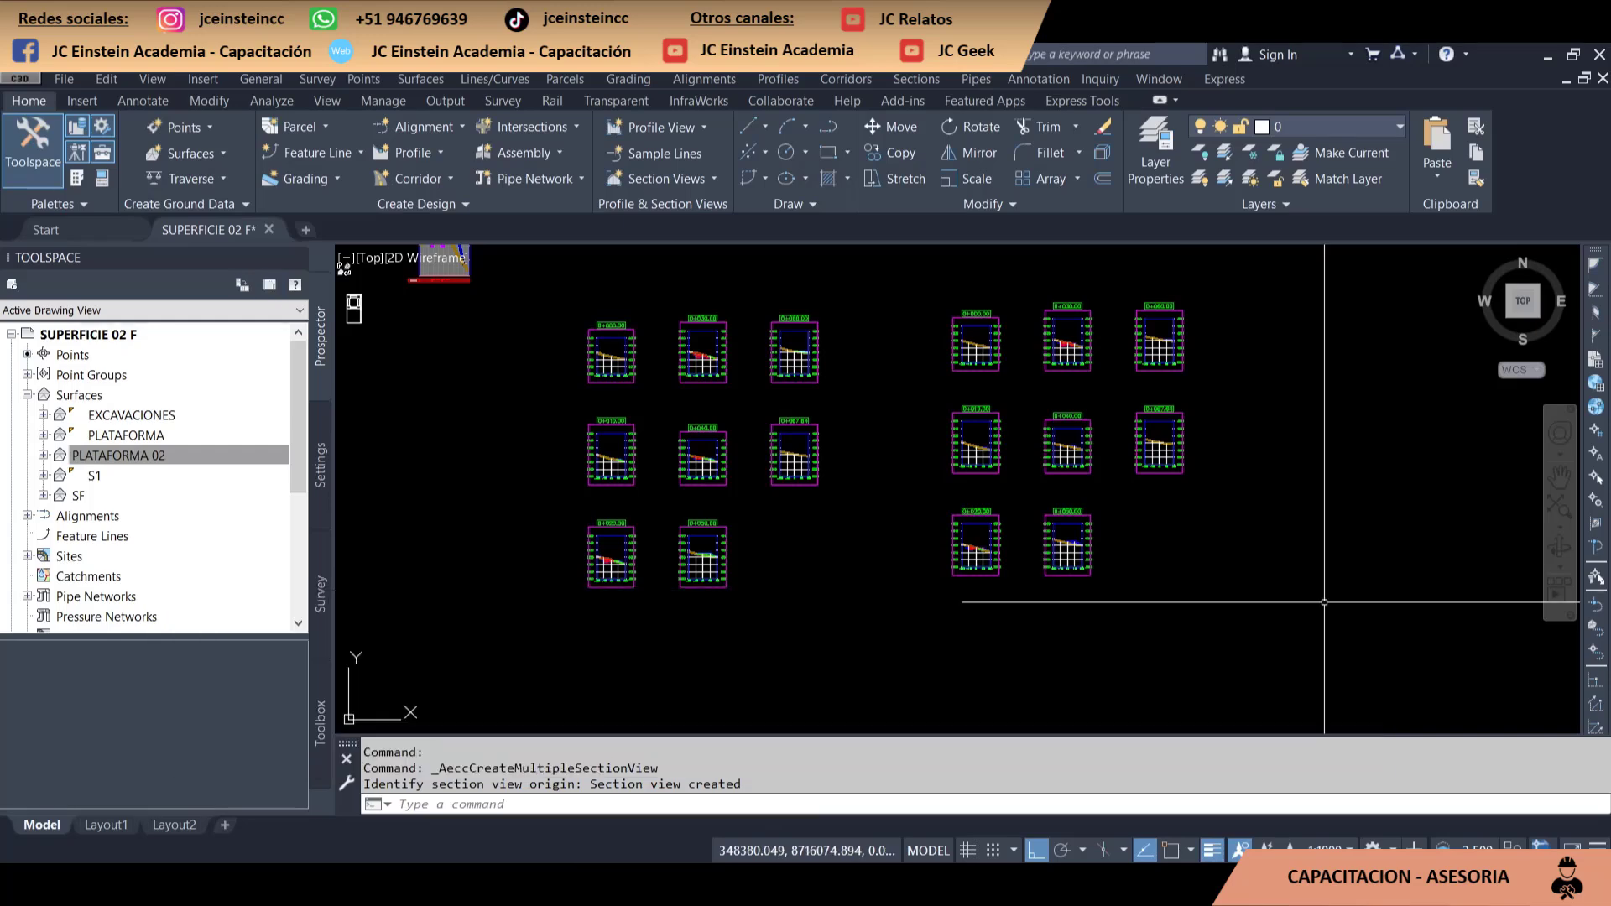
{"action": "scroll", "coordinate": [885, 570], "scroll_direction": "up", "scroll_amount": 8}
{"action": "scroll", "coordinate": [885, 570], "scroll_direction": "up", "scroll_amount": 2}
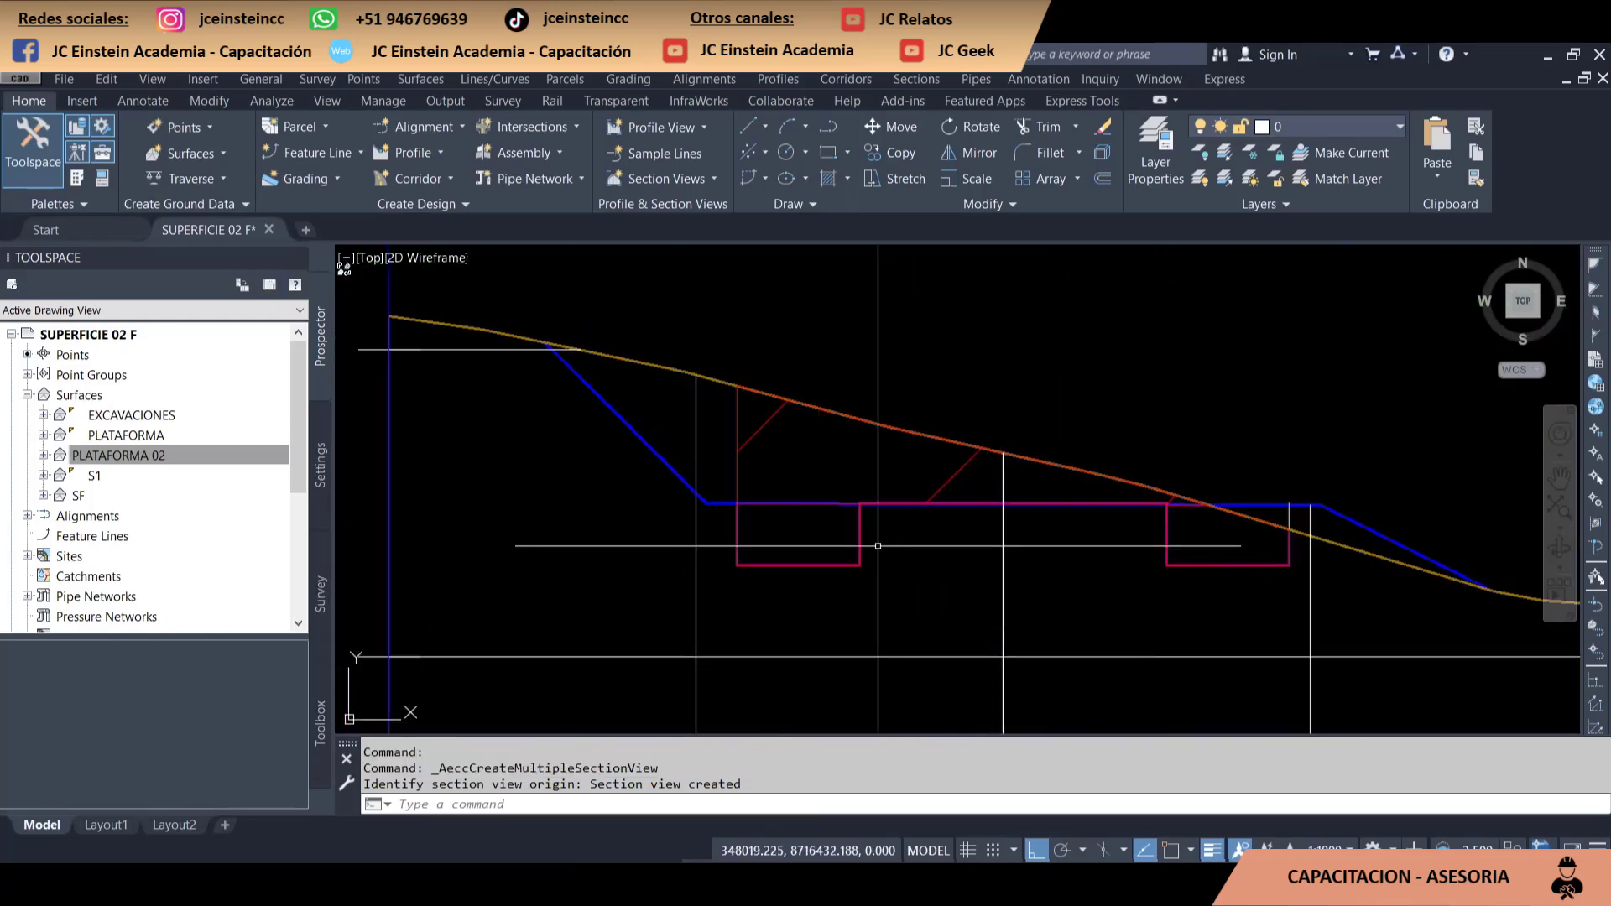
{"action": "scroll", "coordinate": [820, 470], "scroll_direction": "down", "scroll_amount": 1}
{"action": "scroll", "coordinate": [820, 470], "scroll_direction": "down", "scroll_amount": 1}
{"action": "scroll", "coordinate": [819, 470], "scroll_direction": "down", "scroll_amount": 3}
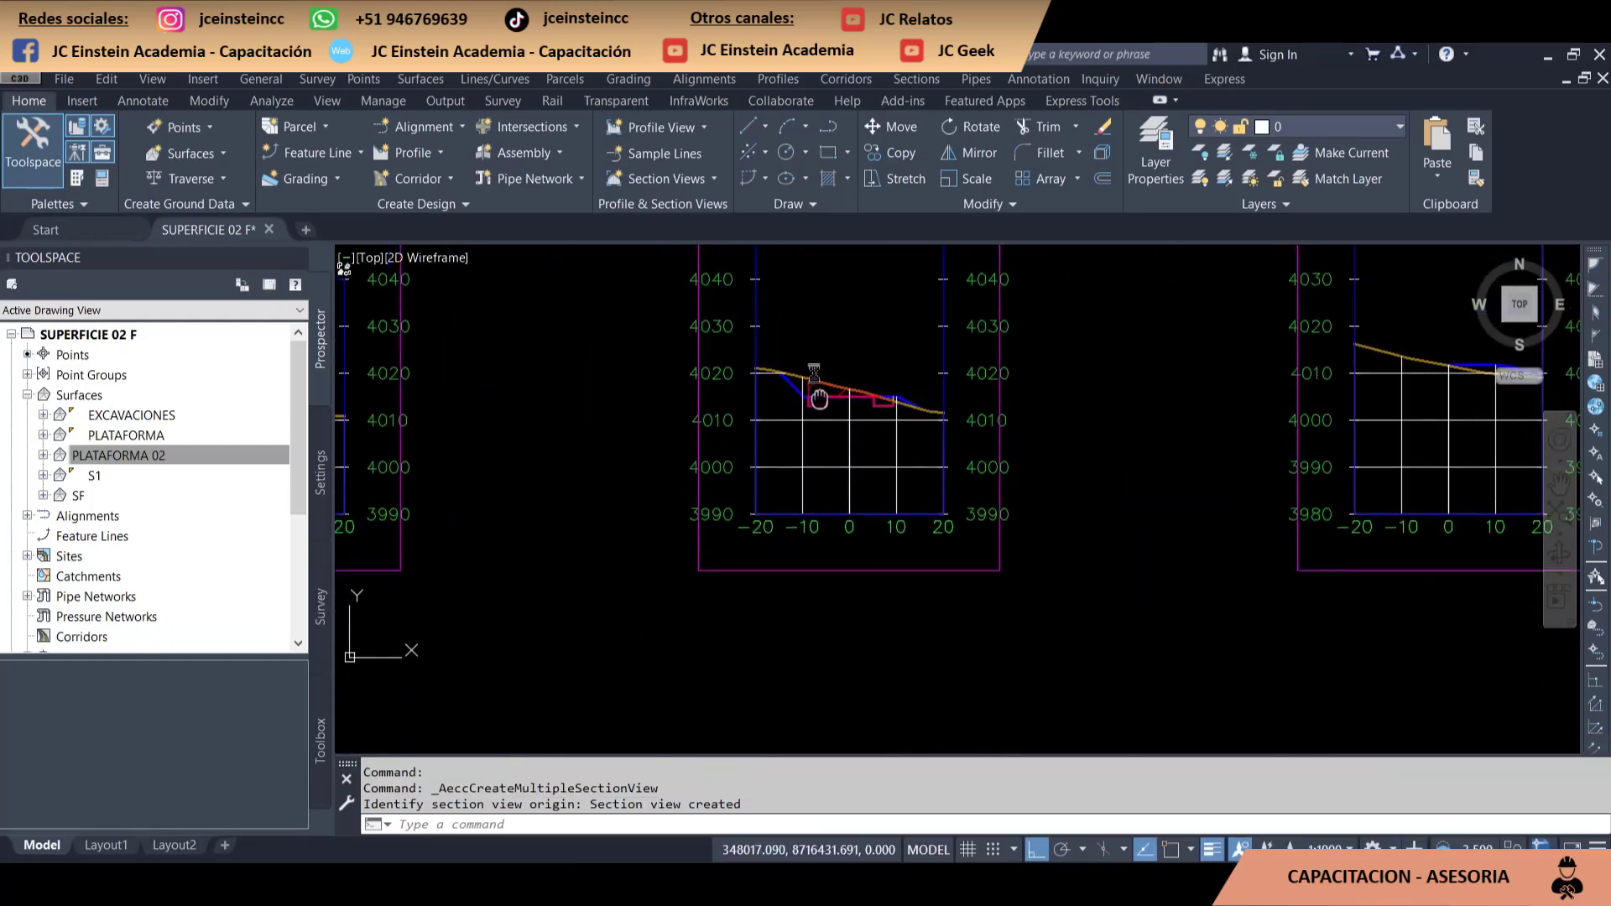
{"action": "scroll", "coordinate": [884, 487], "scroll_direction": "down", "scroll_amount": 2}
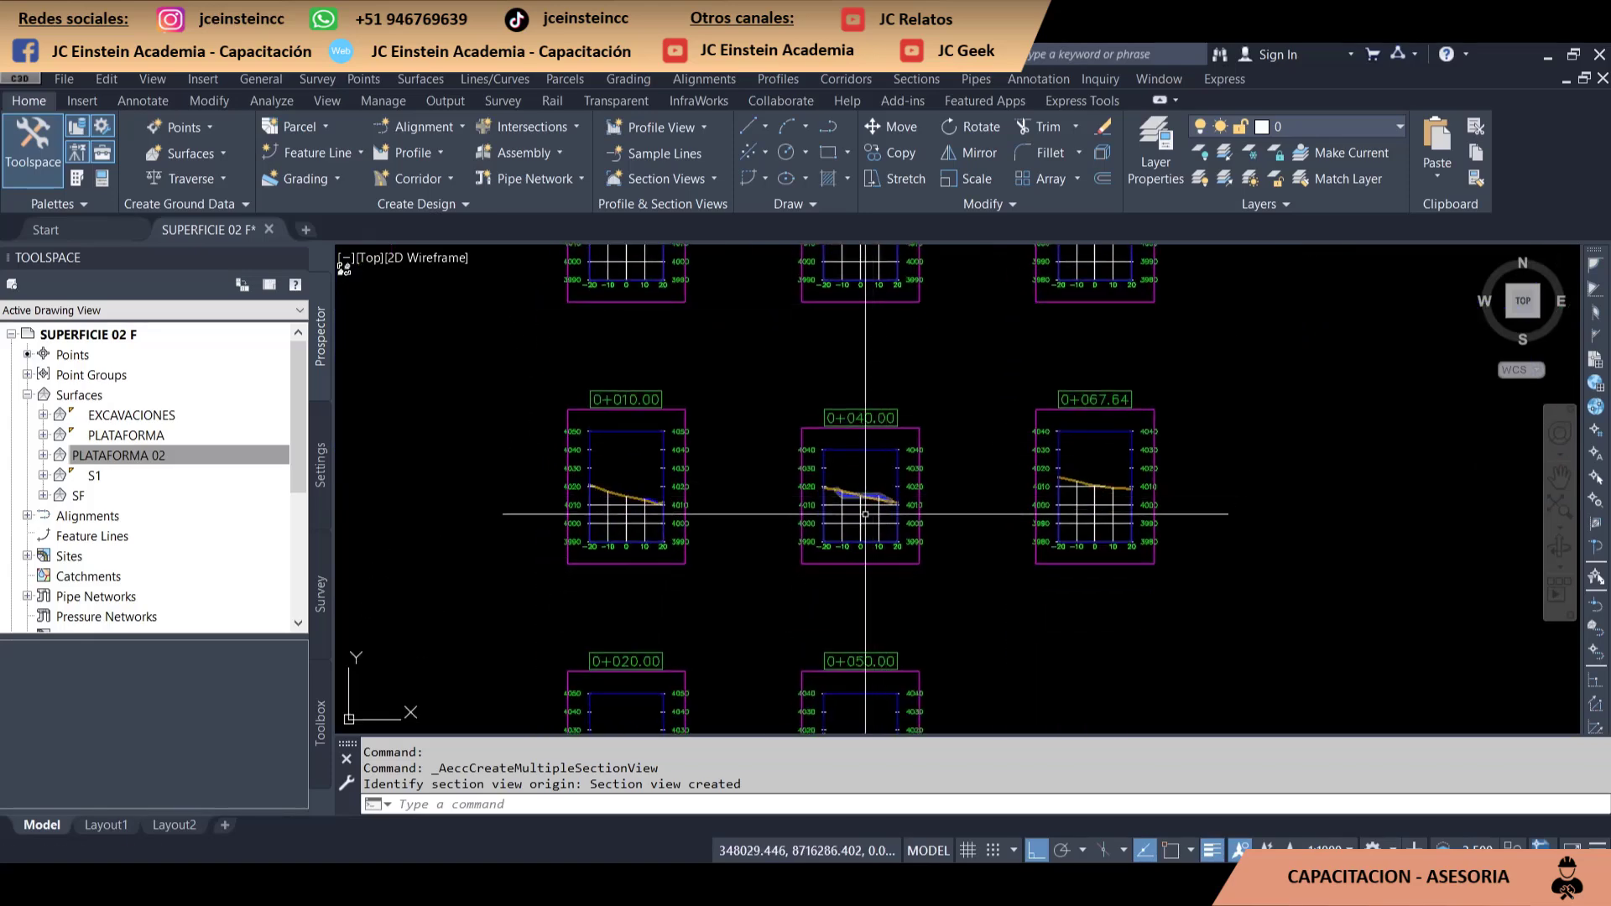
{"action": "scroll", "coordinate": [884, 488], "scroll_direction": "up", "scroll_amount": 5}
{"action": "scroll", "coordinate": [899, 369], "scroll_direction": "down", "scroll_amount": 4}
Pan and zoom across the new section views (0+020, 0+050) and the surface plan beside them
{"action": "middle_click_drag", "start_coordinate": [724, 652], "coordinate": [913, 358]}
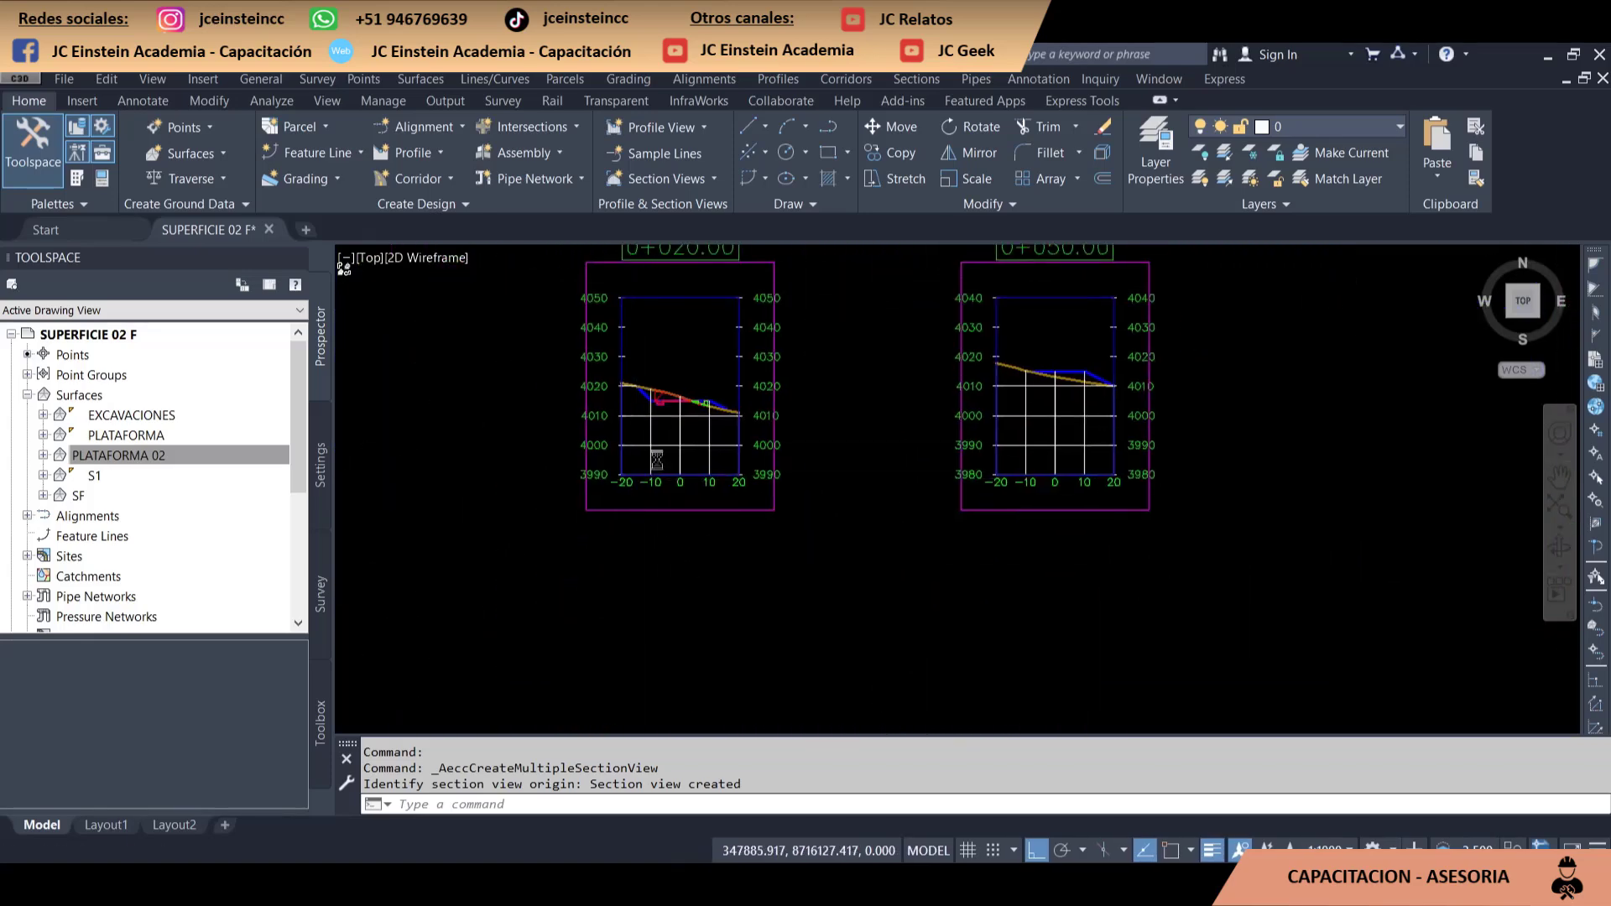
{"action": "scroll", "coordinate": [659, 525], "scroll_direction": "up", "scroll_amount": 5}
{"action": "scroll", "coordinate": [888, 467], "scroll_direction": "down", "scroll_amount": 2}
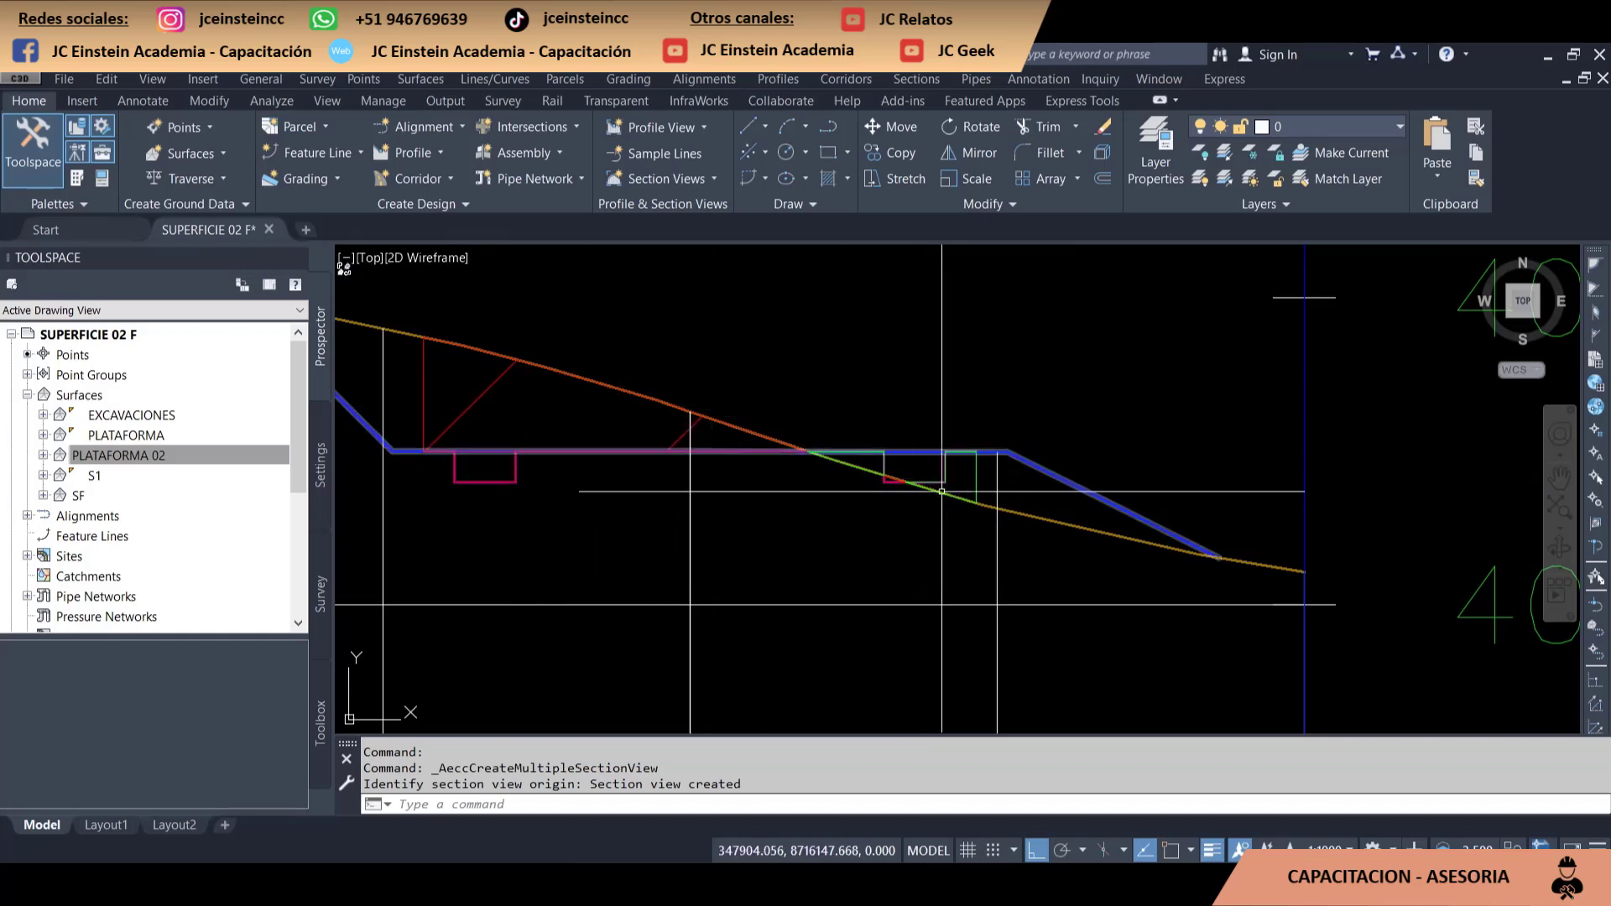
{"action": "middle_click_drag", "start_coordinate": [683, 463], "coordinate": [782, 449]}
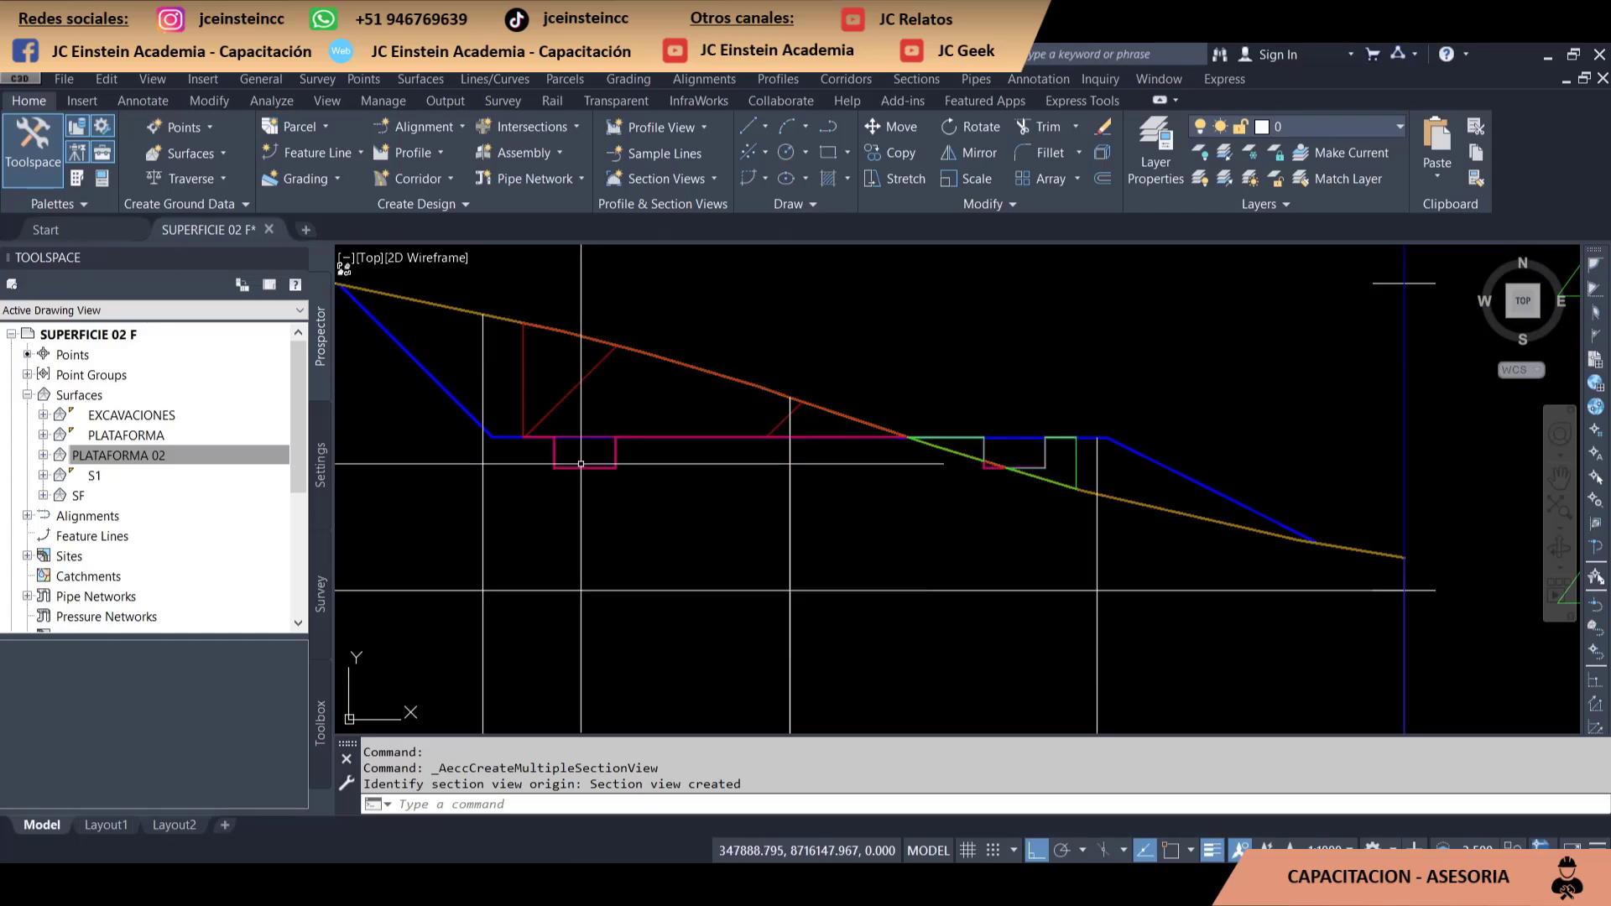
{"action": "scroll", "coordinate": [582, 464], "scroll_direction": "down", "scroll_amount": 3}
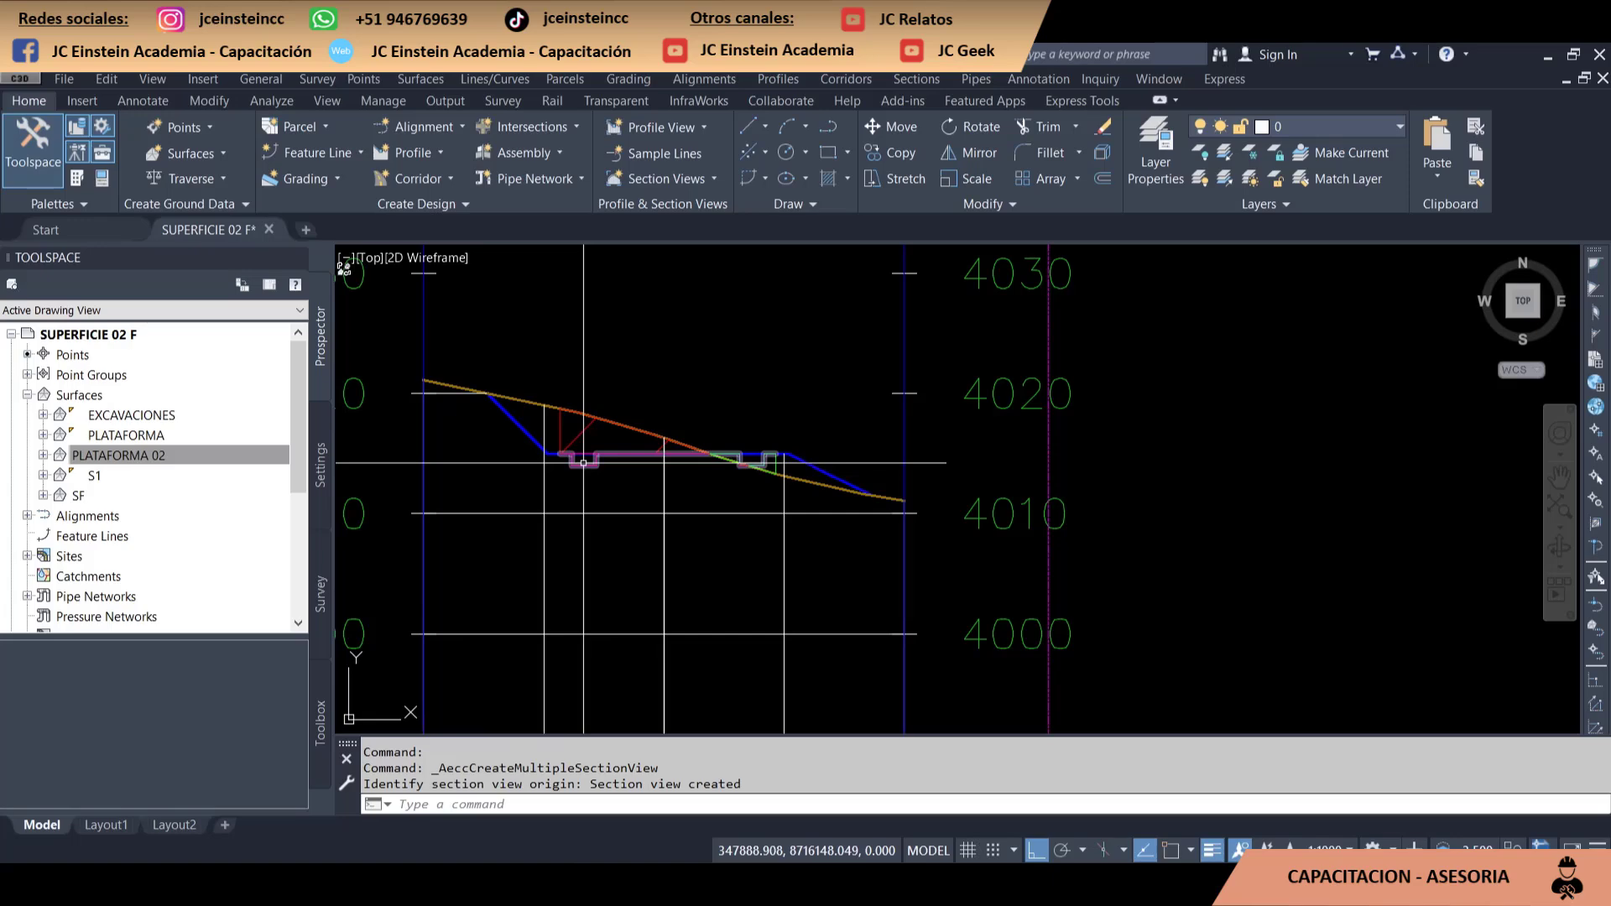
{"action": "scroll", "coordinate": [585, 461], "scroll_direction": "up", "scroll_amount": 3}
{"action": "scroll", "coordinate": [679, 447], "scroll_direction": "down", "scroll_amount": 3}
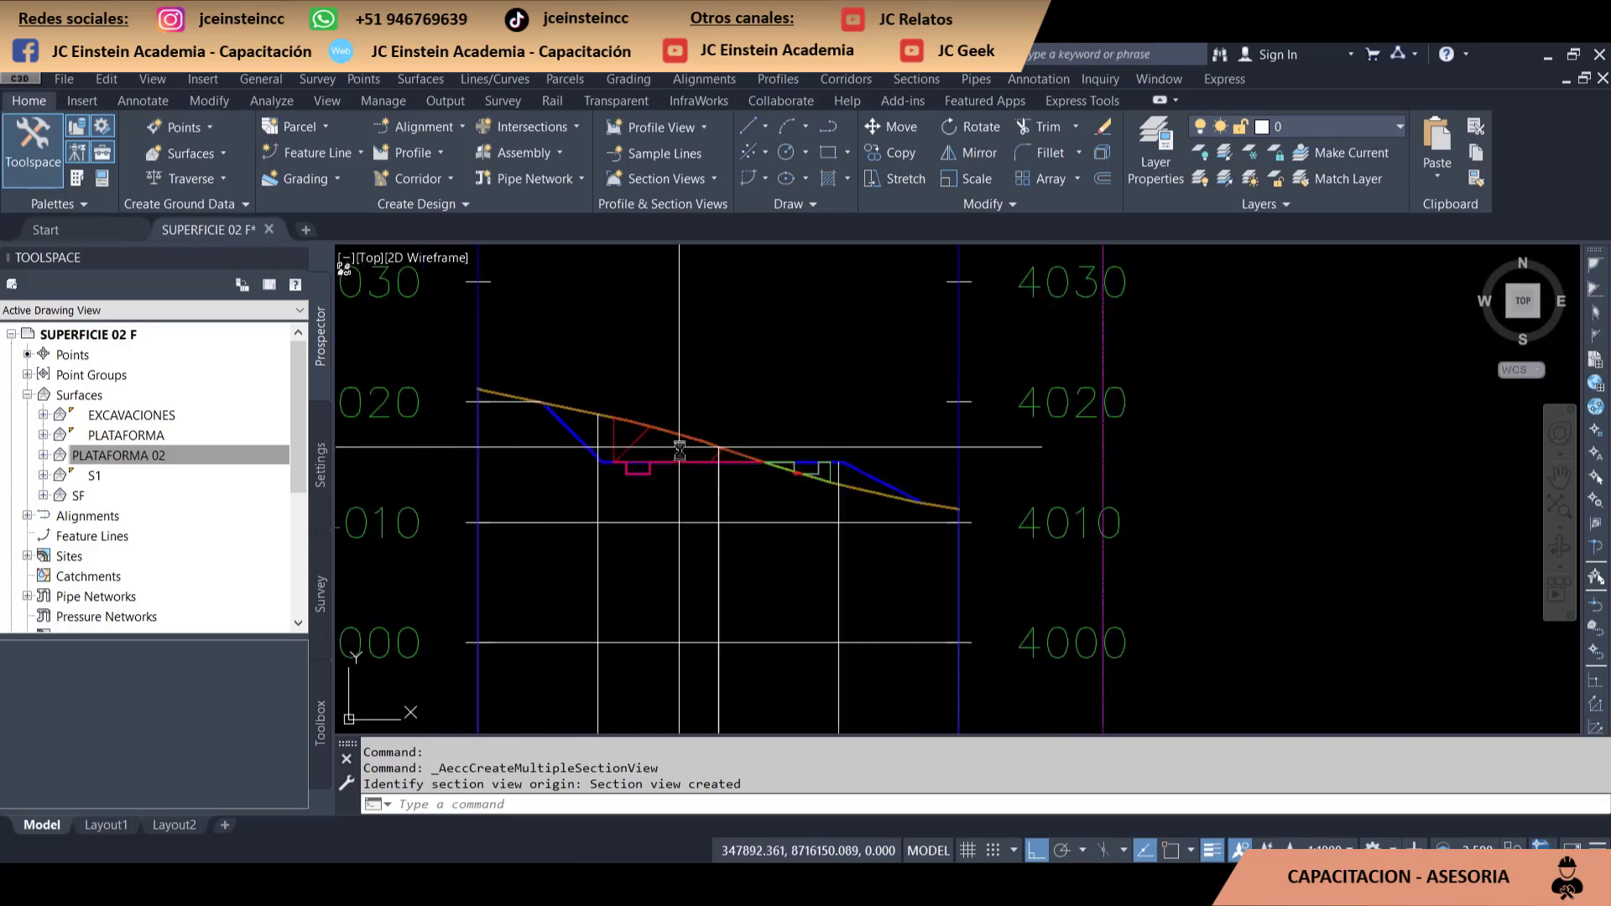
{"action": "scroll", "coordinate": [680, 454], "scroll_direction": "down", "scroll_amount": 2}
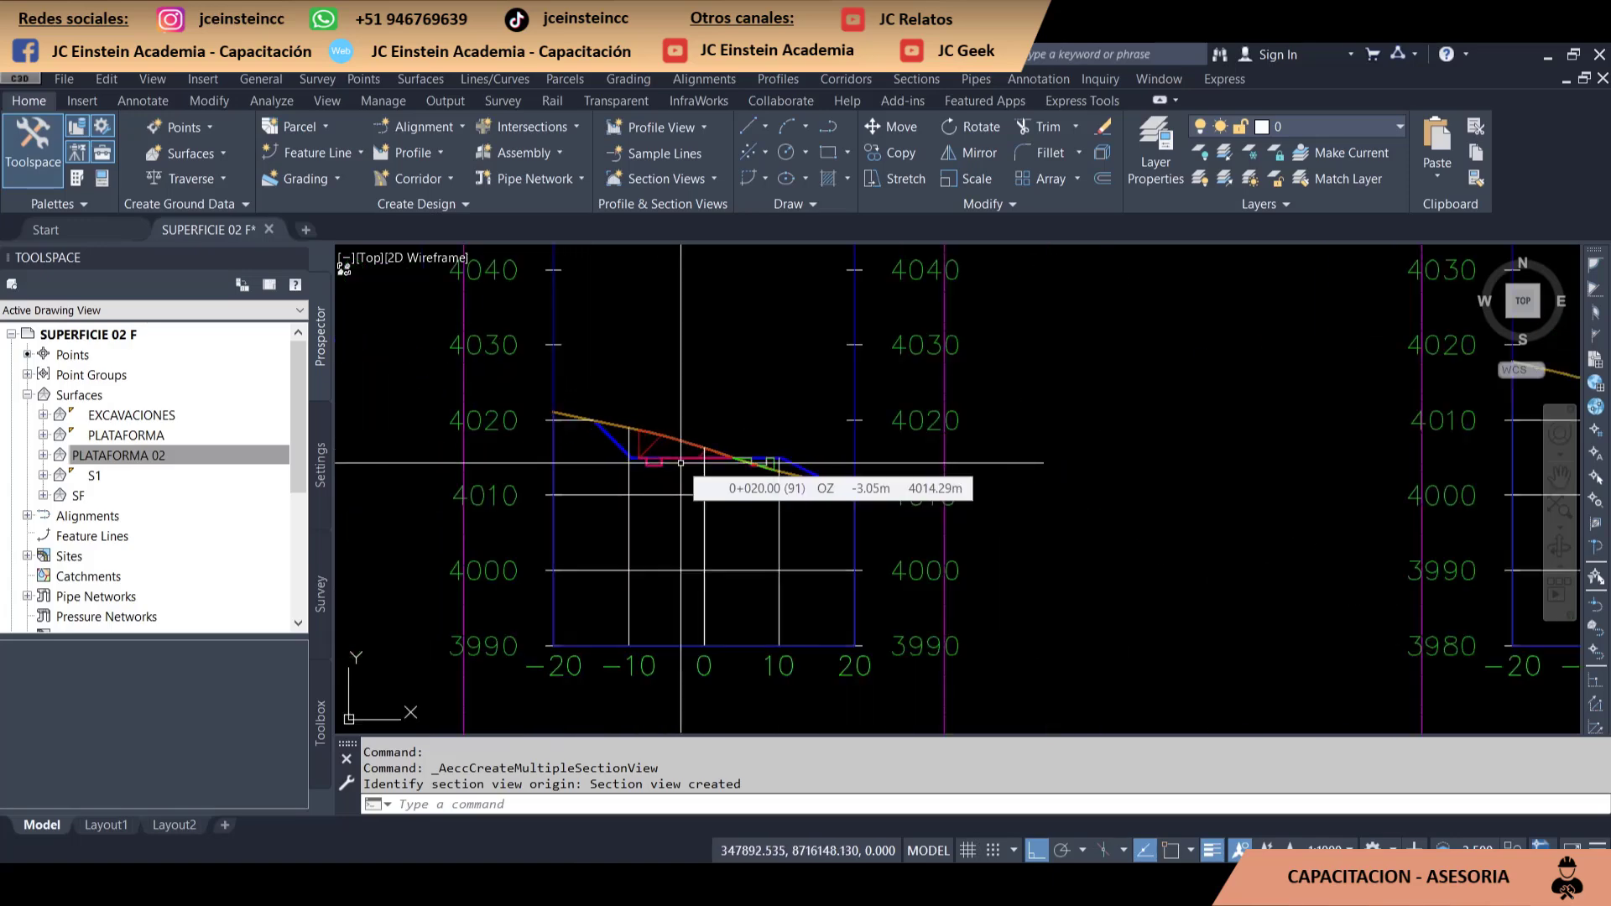
{"action": "scroll", "coordinate": [847, 457], "scroll_direction": "down", "scroll_amount": 3}
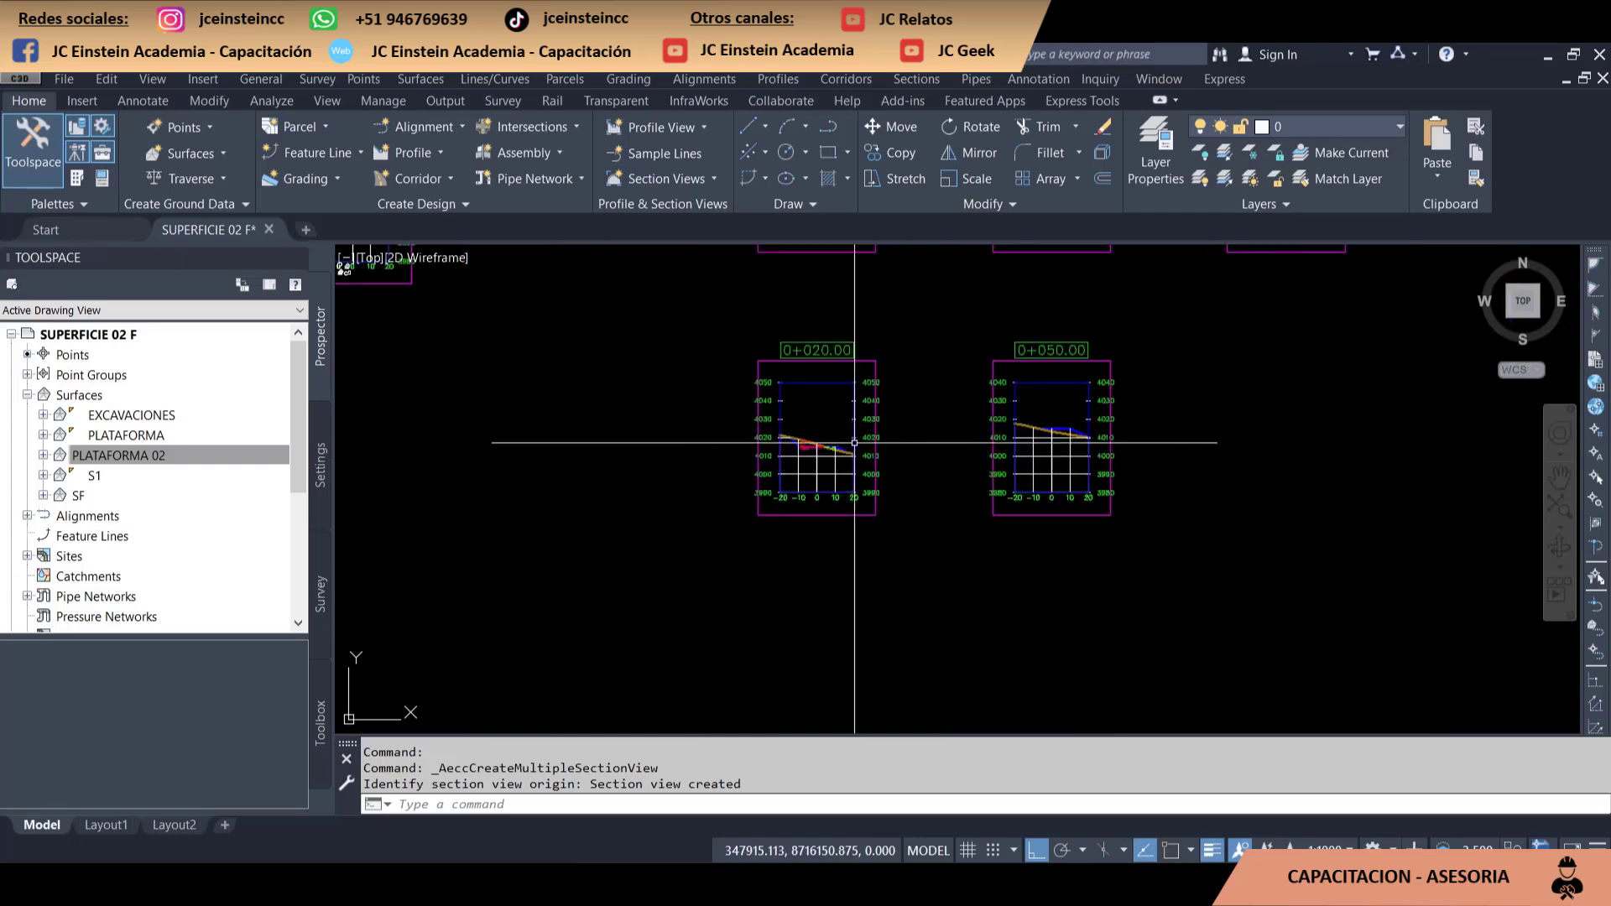
{"action": "scroll", "coordinate": [906, 453], "scroll_direction": "down", "scroll_amount": 3}
{"action": "middle_click_drag", "start_coordinate": [908, 453], "coordinate": [808, 510]}
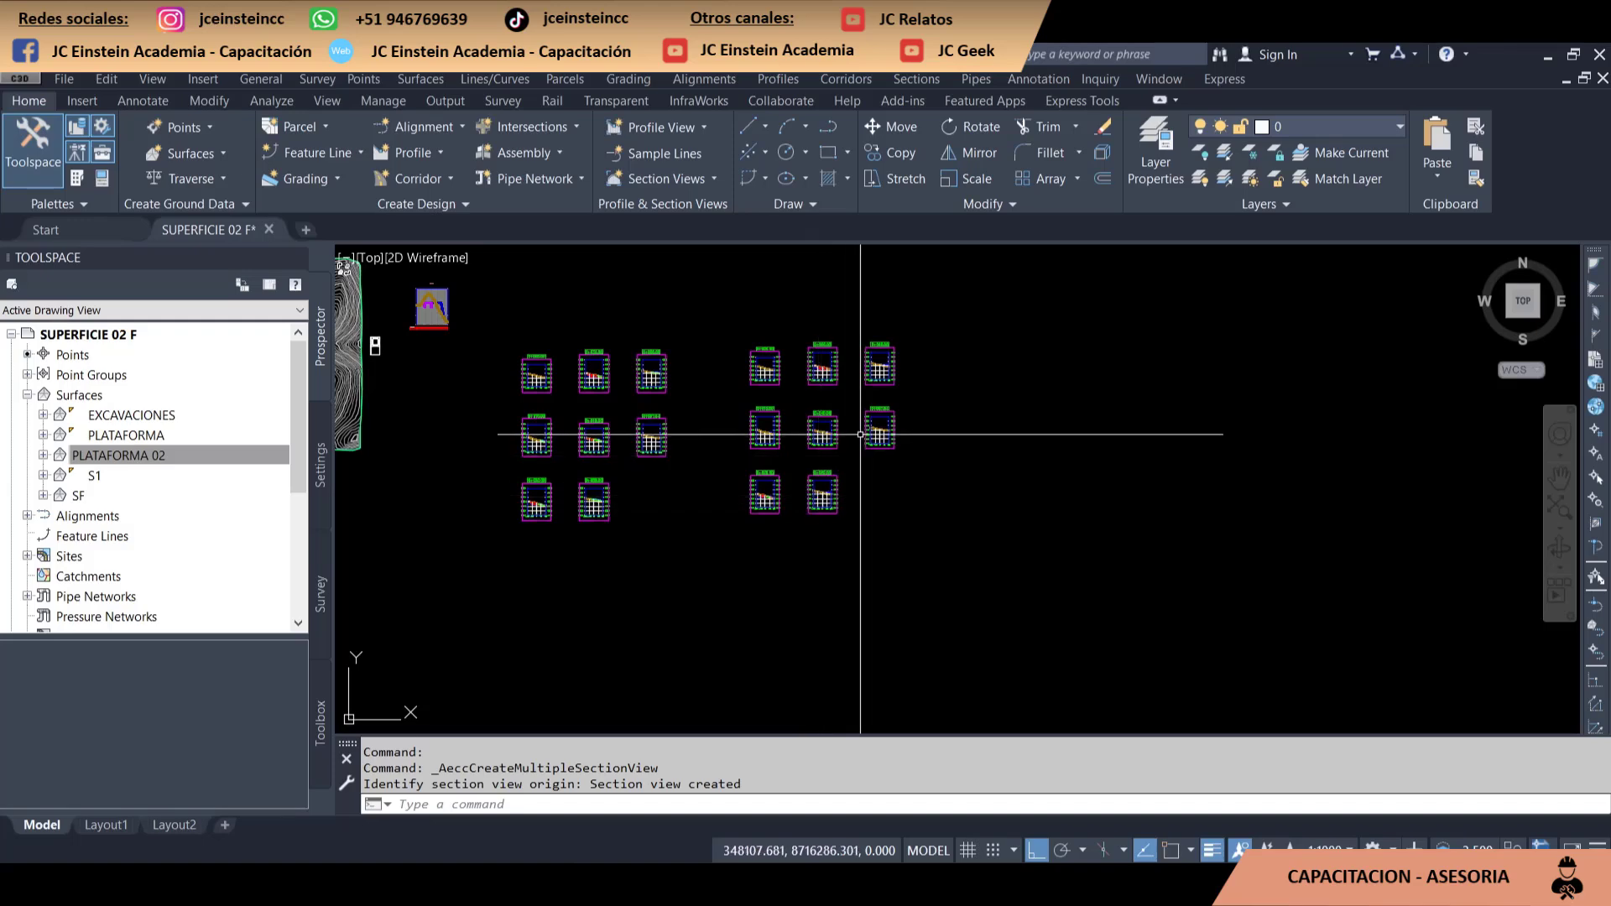
{"action": "middle_click_drag", "start_coordinate": [801, 302], "coordinate": [971, 281]}
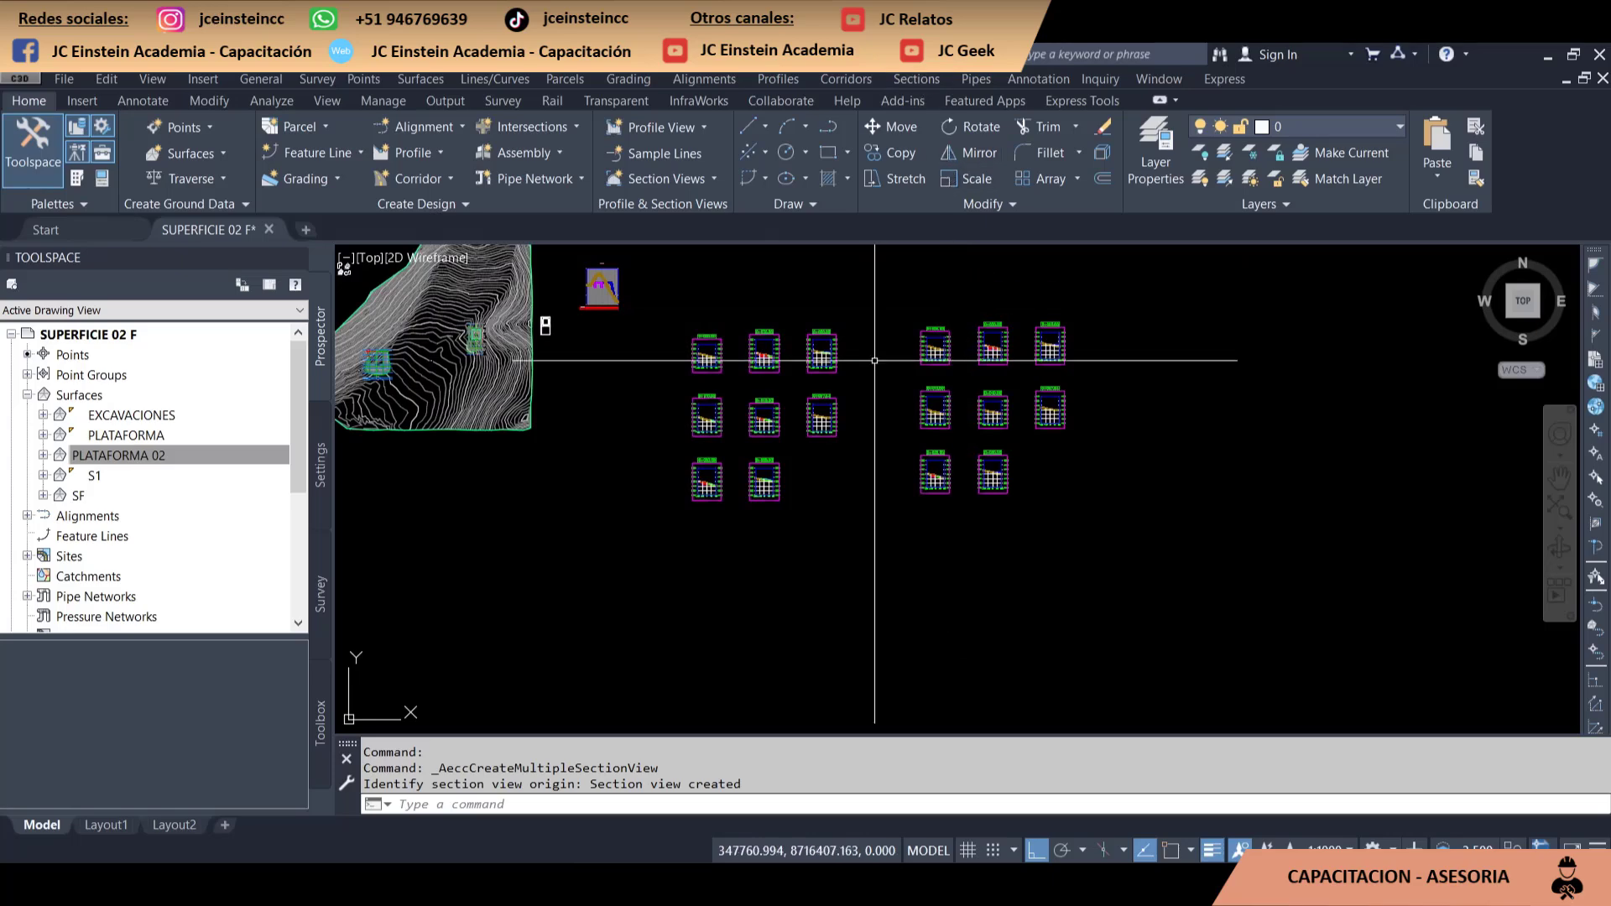
Launch Compute Materials for alignment 01 and its sample line group
{"action": "left_click", "coordinate": [917, 79]}
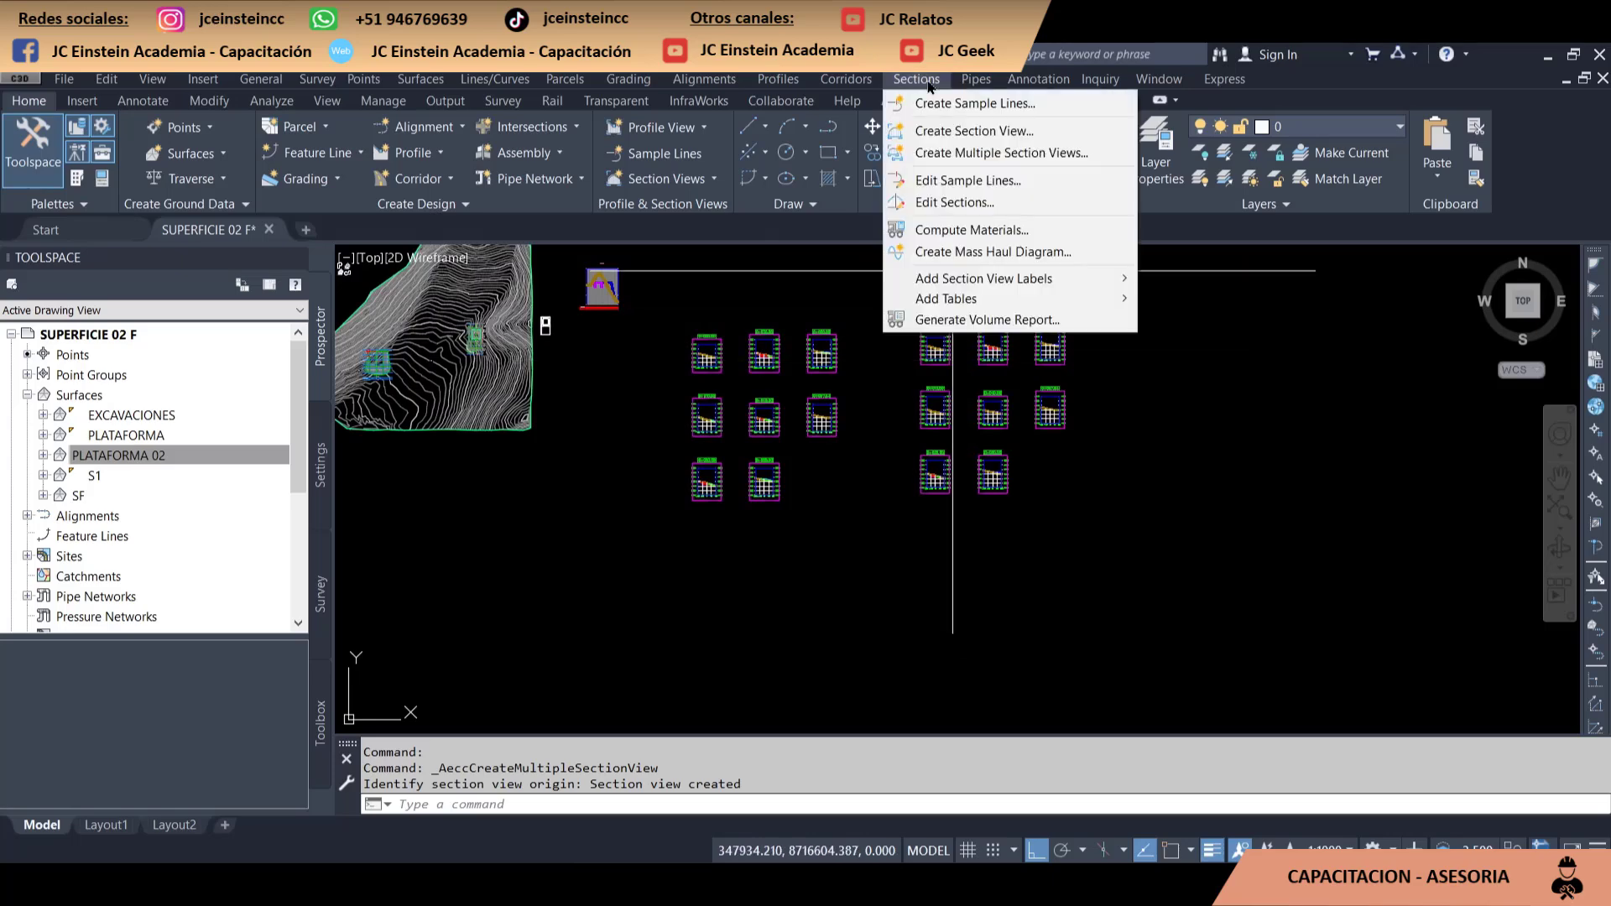
{"action": "left_click", "coordinate": [984, 235]}
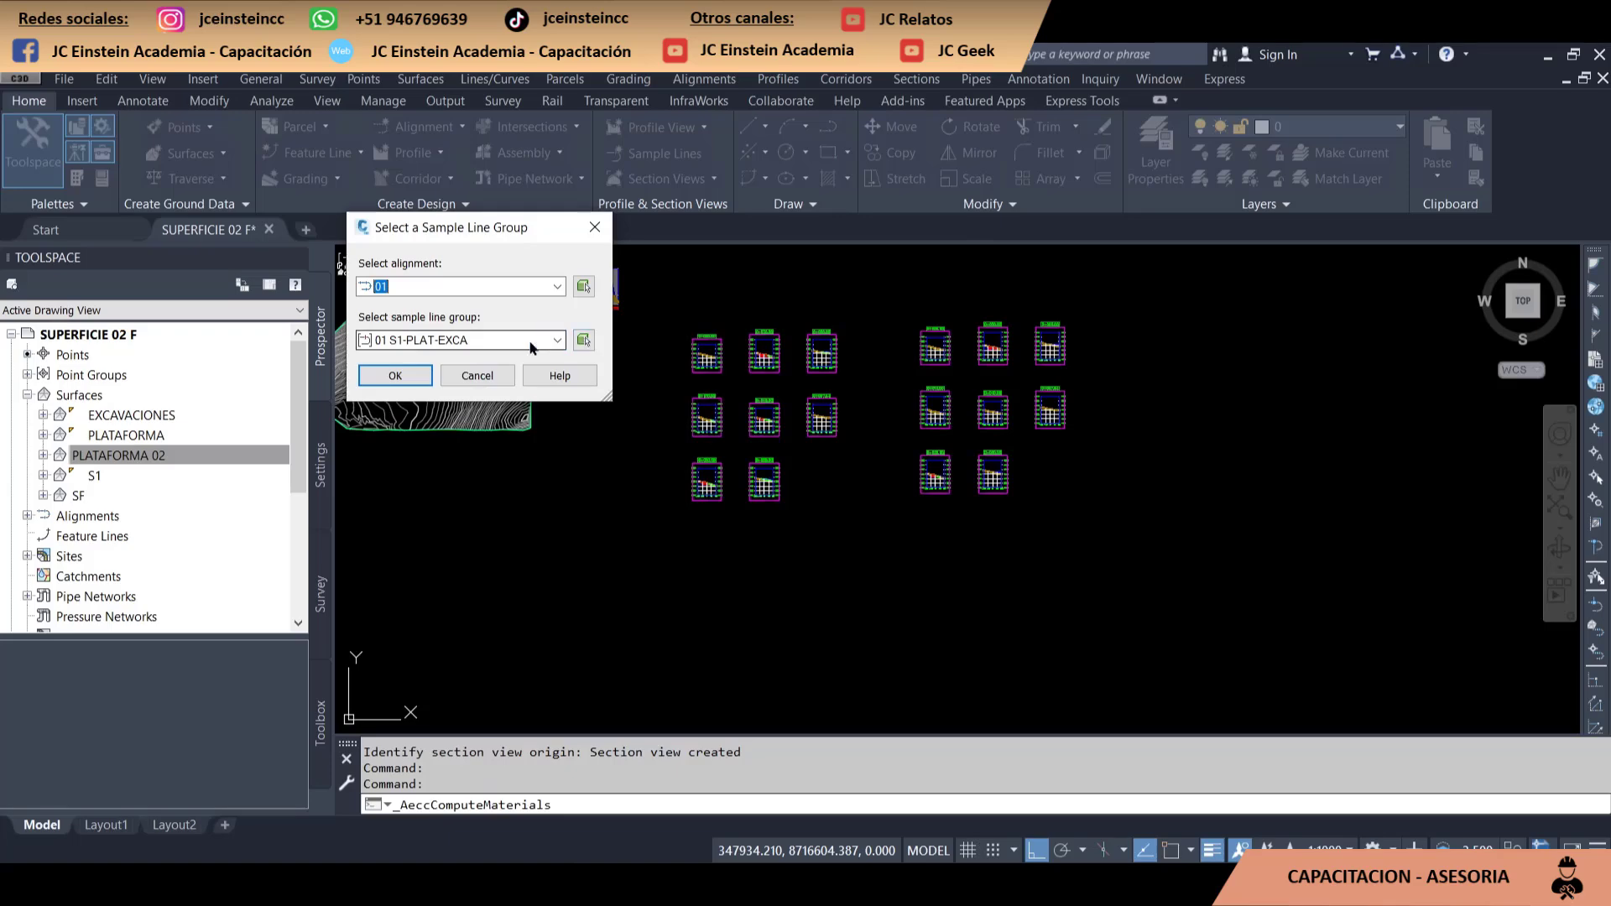
{"action": "left_click", "coordinate": [415, 371]}
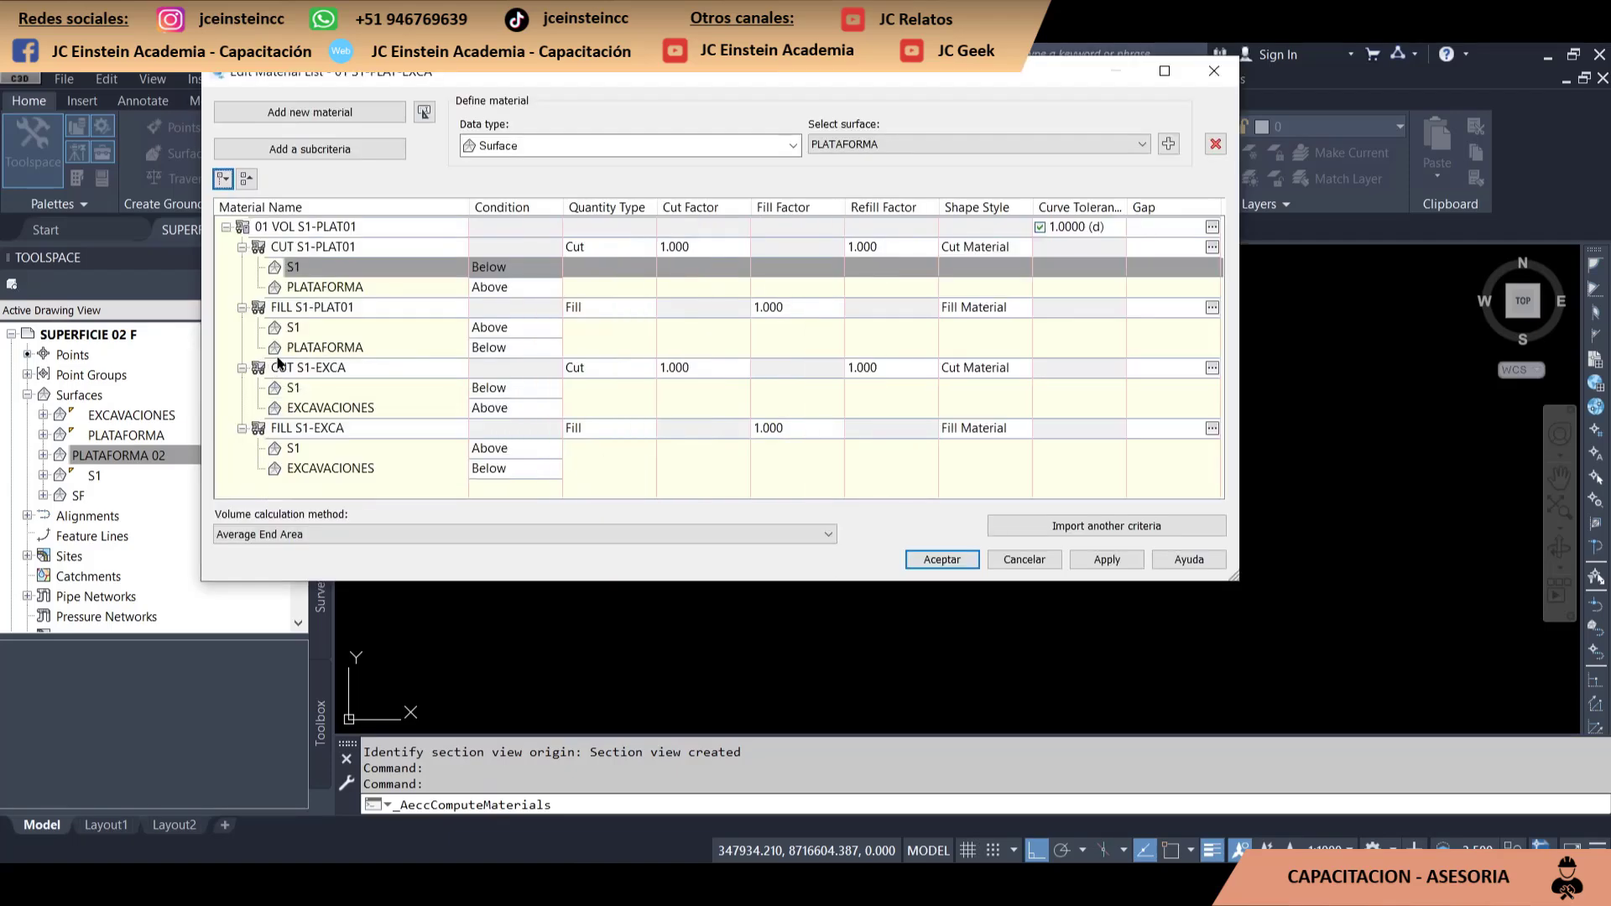
{"action": "left_click", "coordinate": [308, 369]}
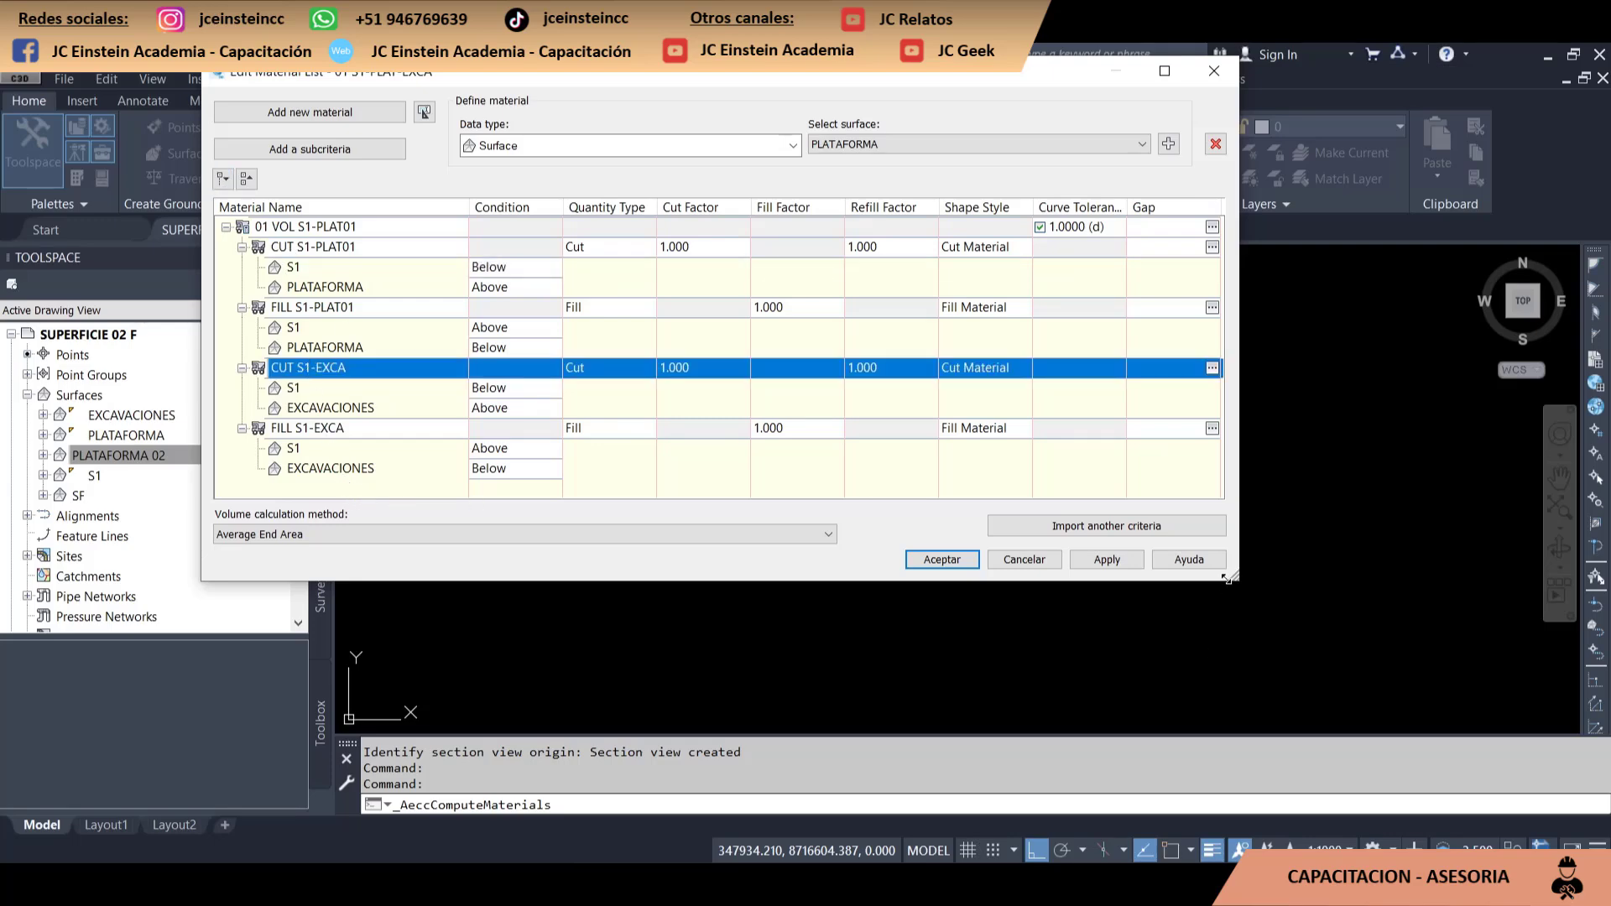
{"action": "left_click_drag", "start_coordinate": [1226, 577], "coordinate": [1317, 658]}
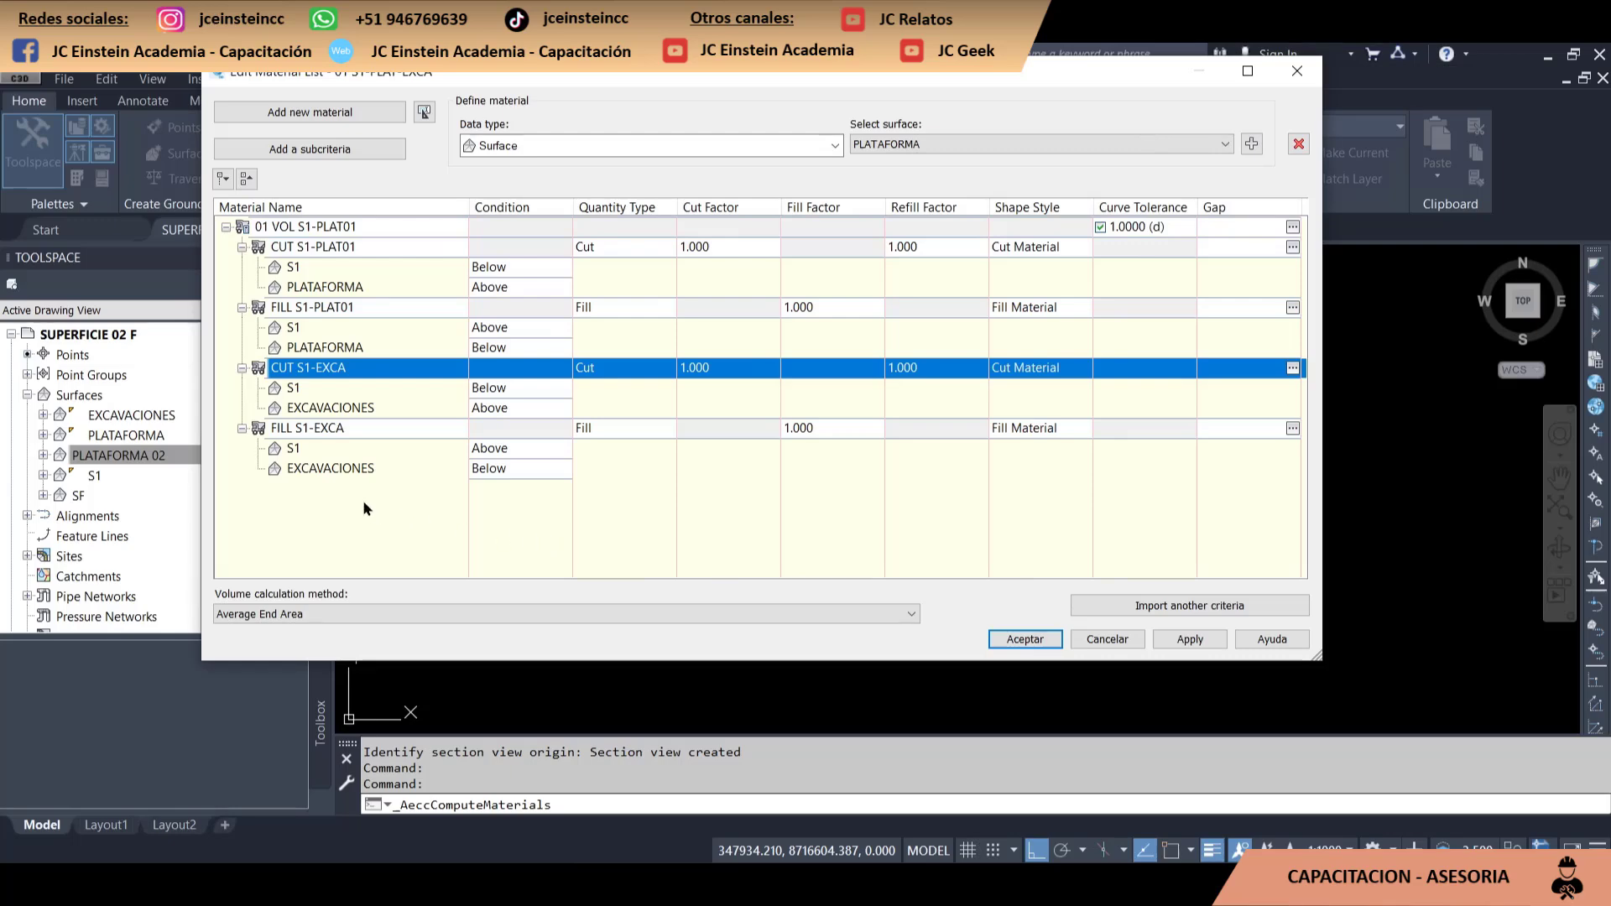
Import another Cut and Fill criteria mapping EG to S1 and DATUM to EXCAVACIONES
{"action": "left_click", "coordinate": [1223, 606]}
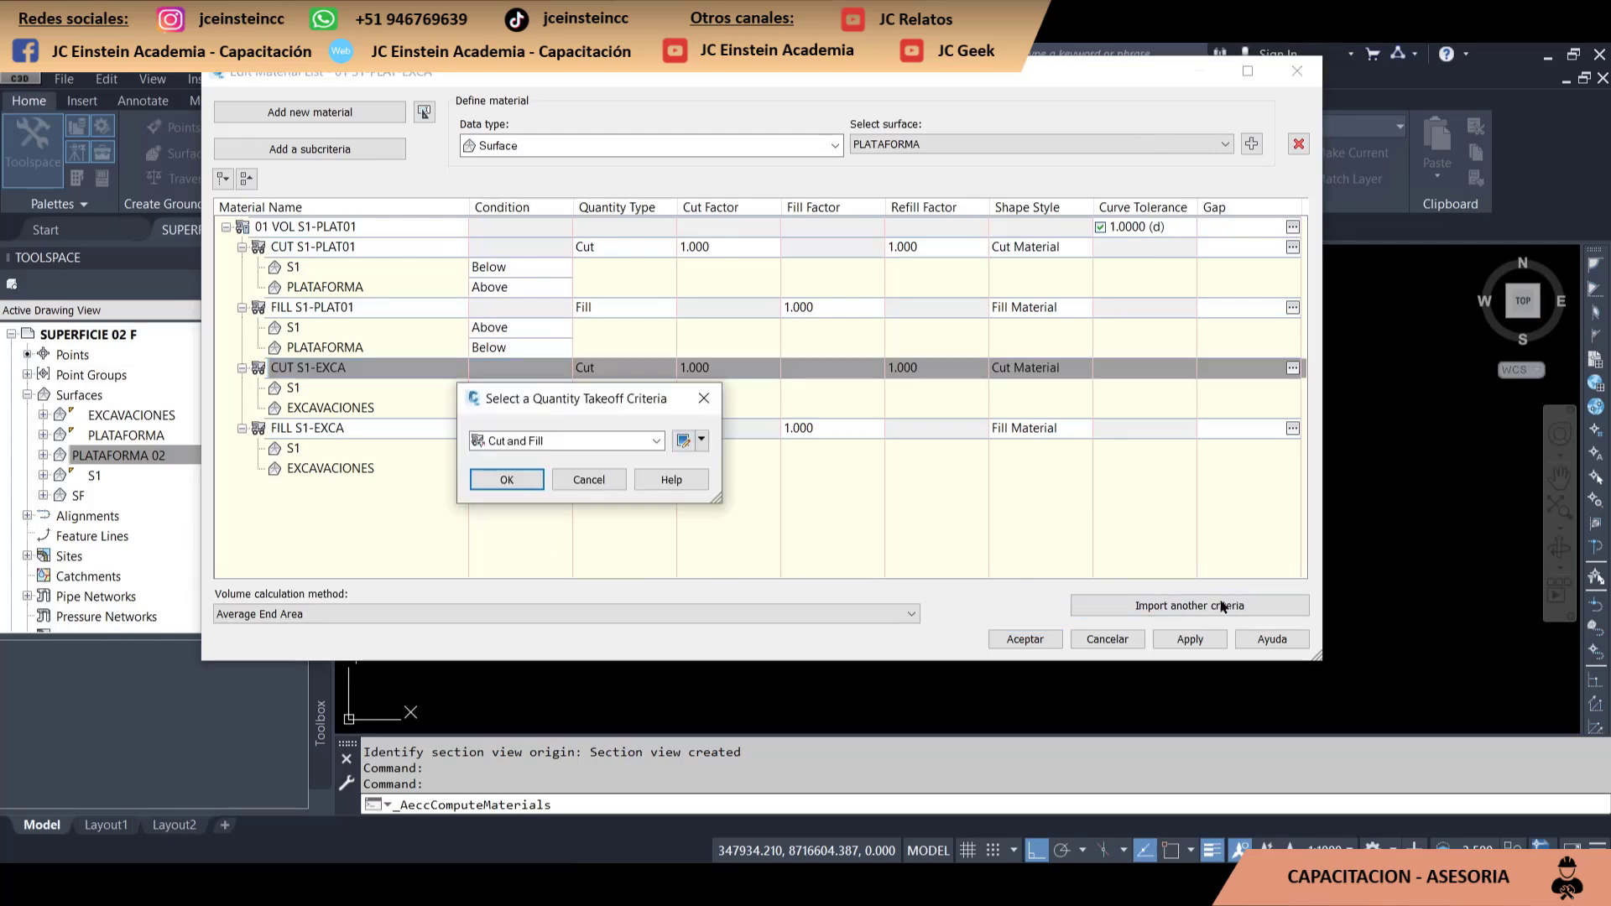
{"action": "left_click", "coordinate": [555, 442]}
{"action": "left_click", "coordinate": [507, 480]}
{"action": "left_click", "coordinate": [1065, 375]}
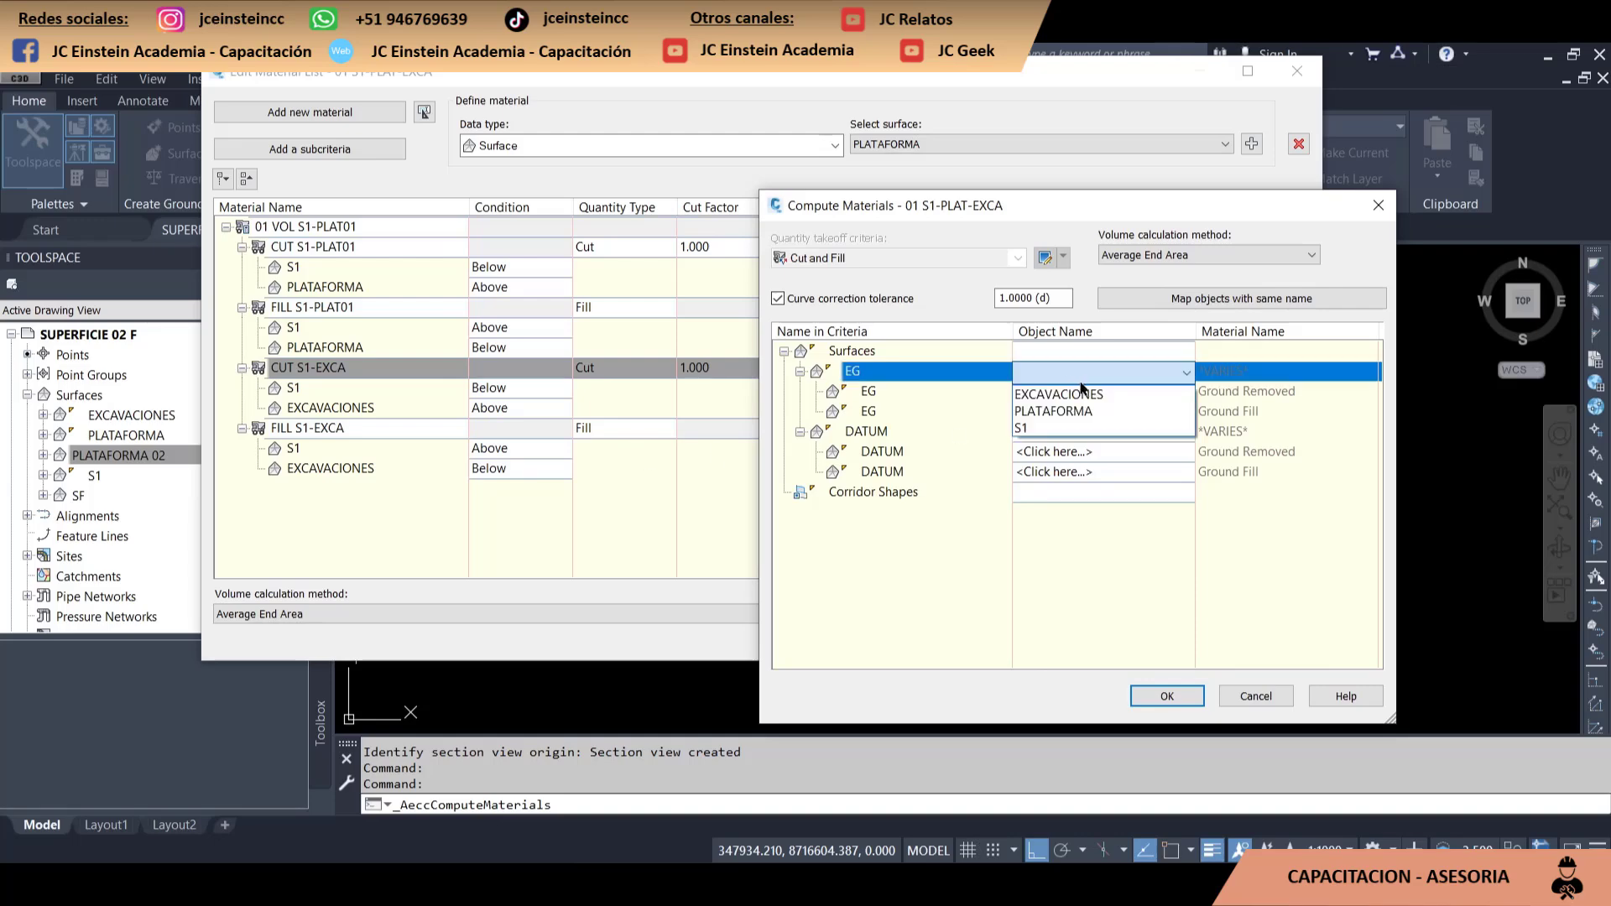
{"action": "left_click", "coordinate": [1042, 427]}
{"action": "left_click", "coordinate": [1044, 432]}
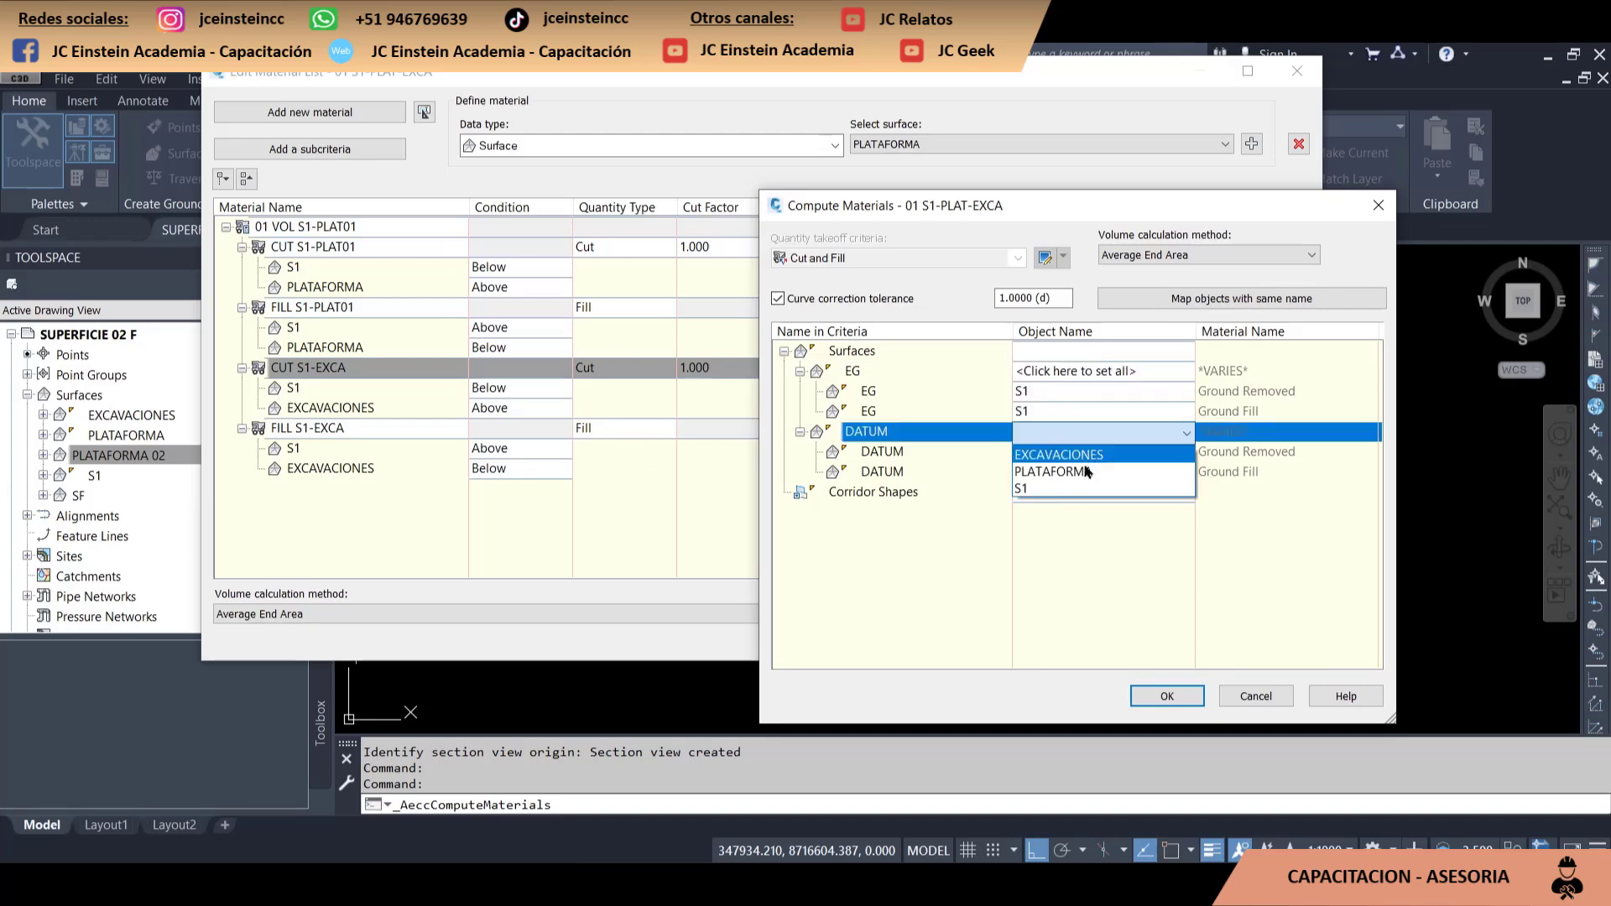
{"action": "left_click", "coordinate": [1086, 454]}
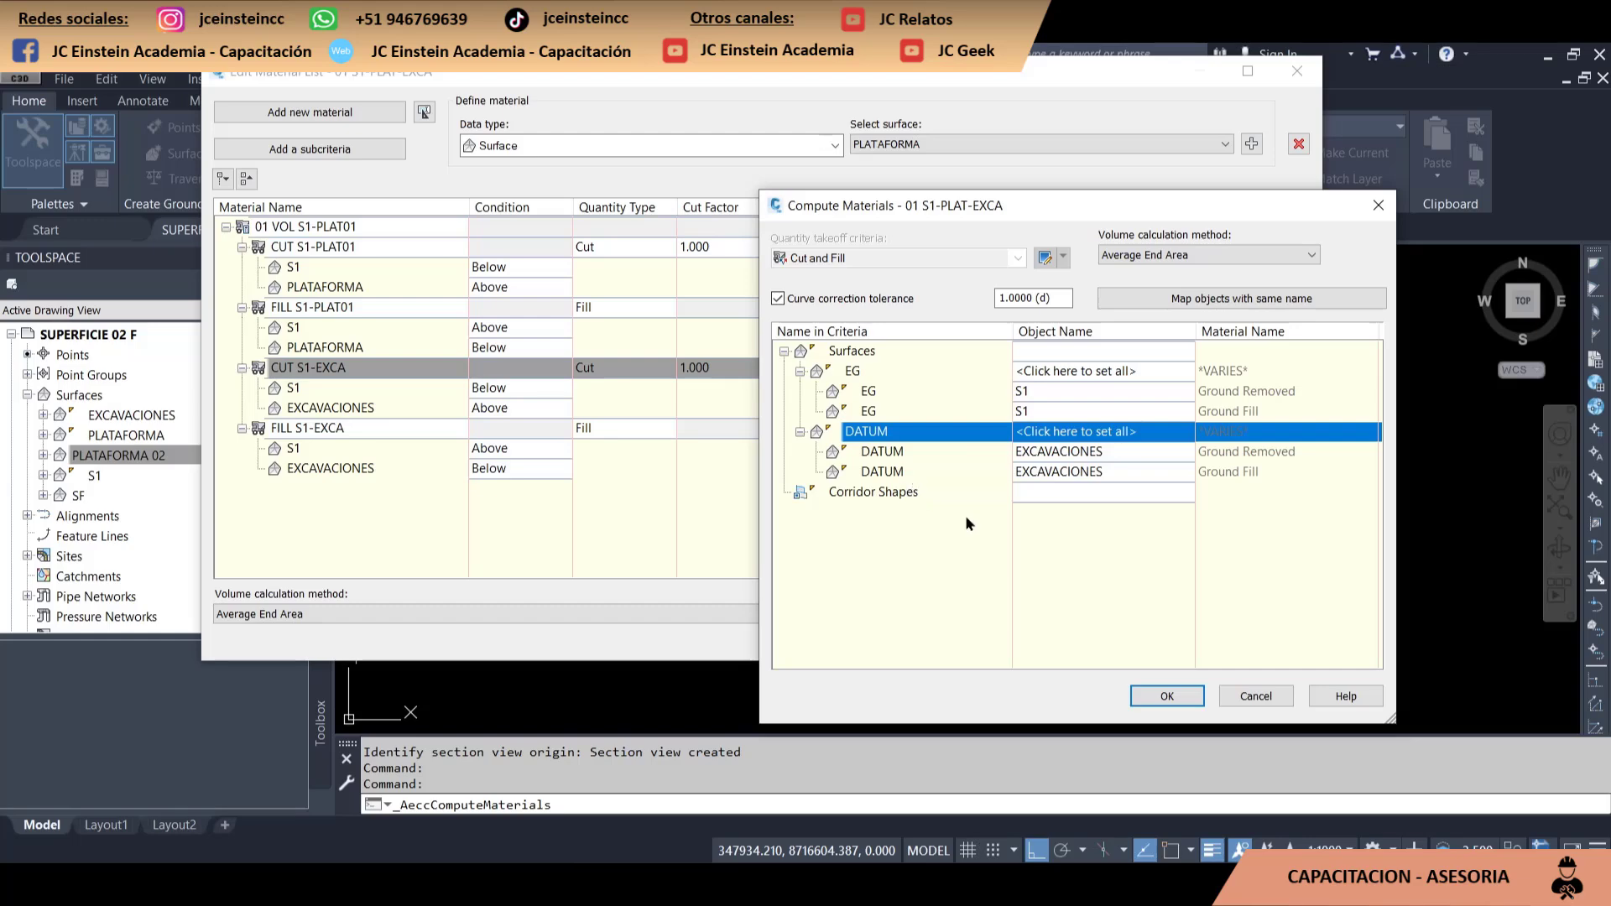
{"action": "left_click", "coordinate": [1173, 696]}
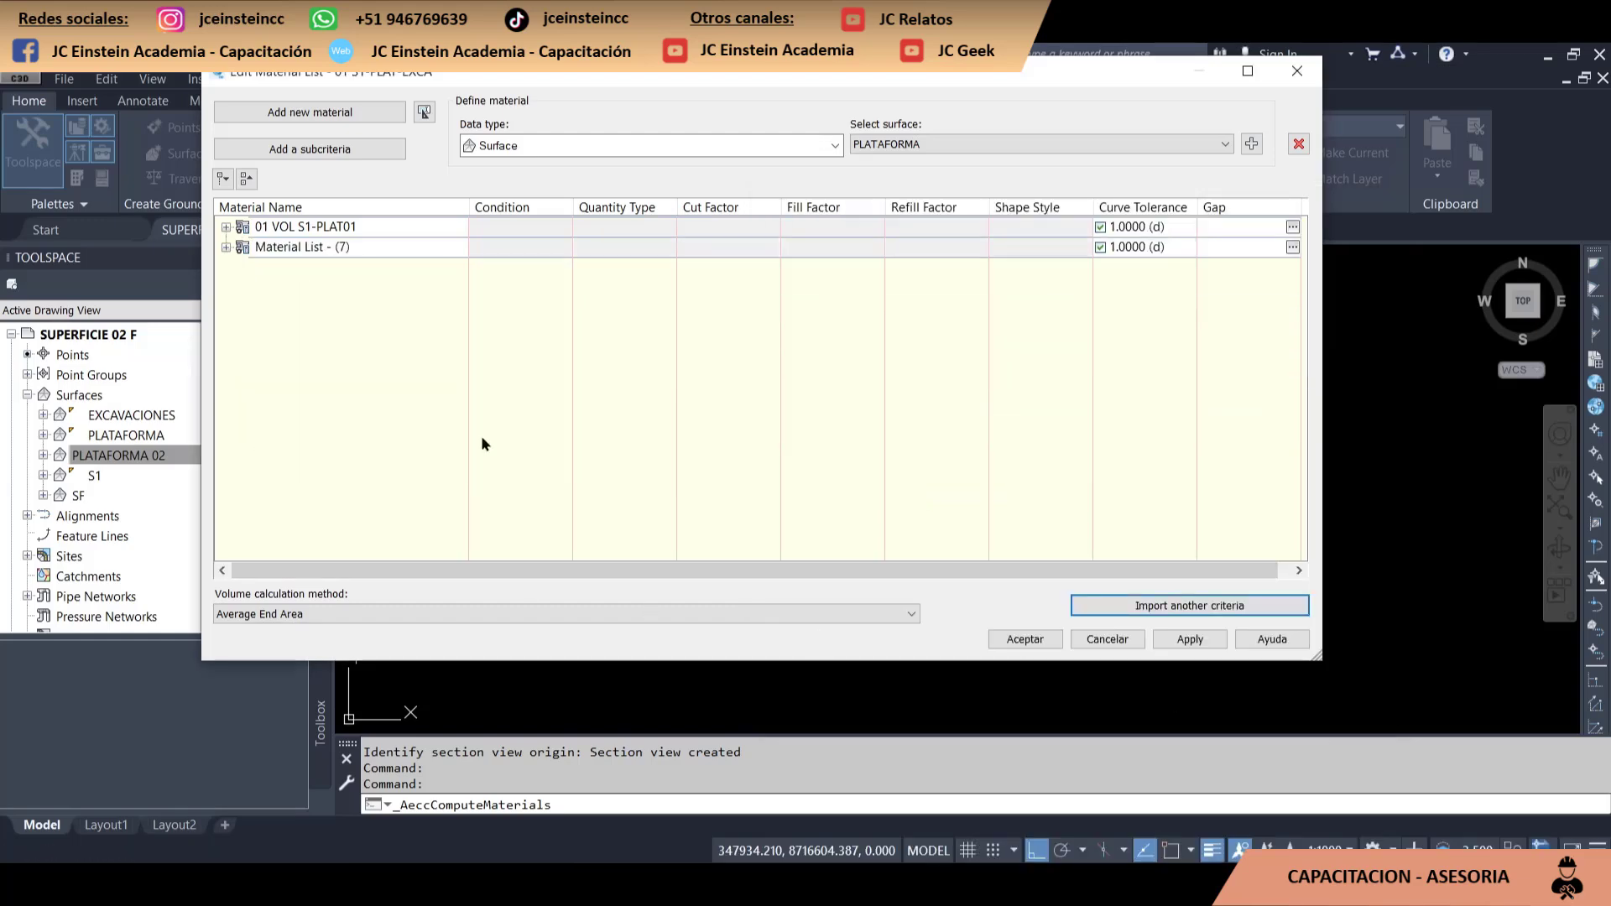
Rename Material List - (7) to 02 VOL S1-EXCA
{"action": "left_click", "coordinate": [342, 250]}
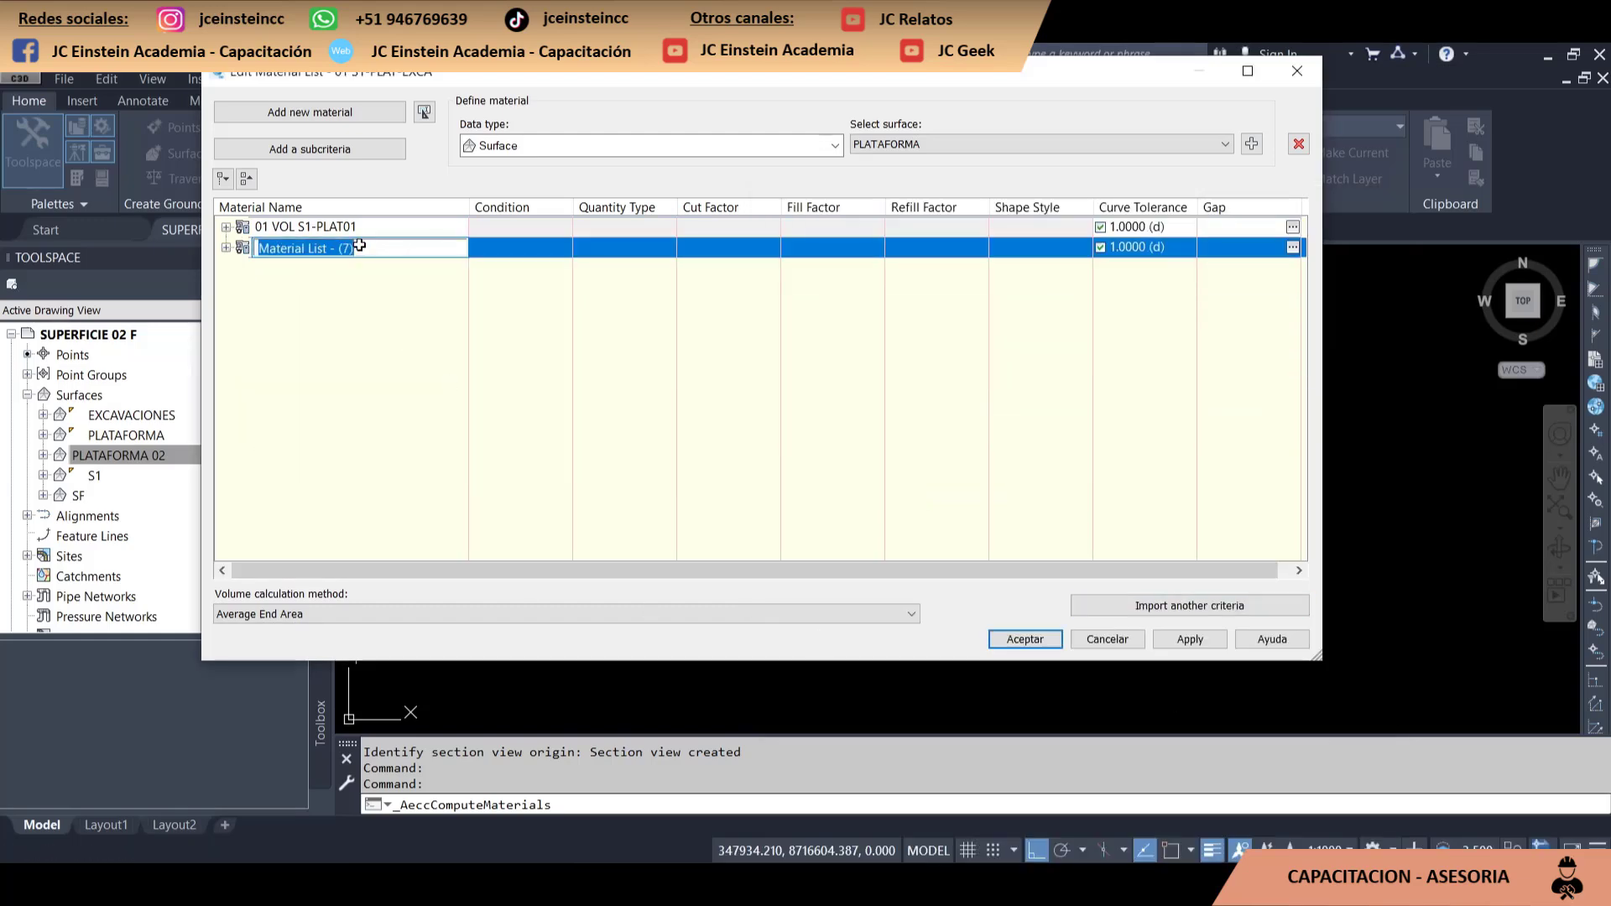
{"action": "left_click", "coordinate": [359, 245]}
{"action": "key", "text": "Return"}
{"action": "key", "text": "Num_Lock"}
{"action": "key", "text": "Up"}
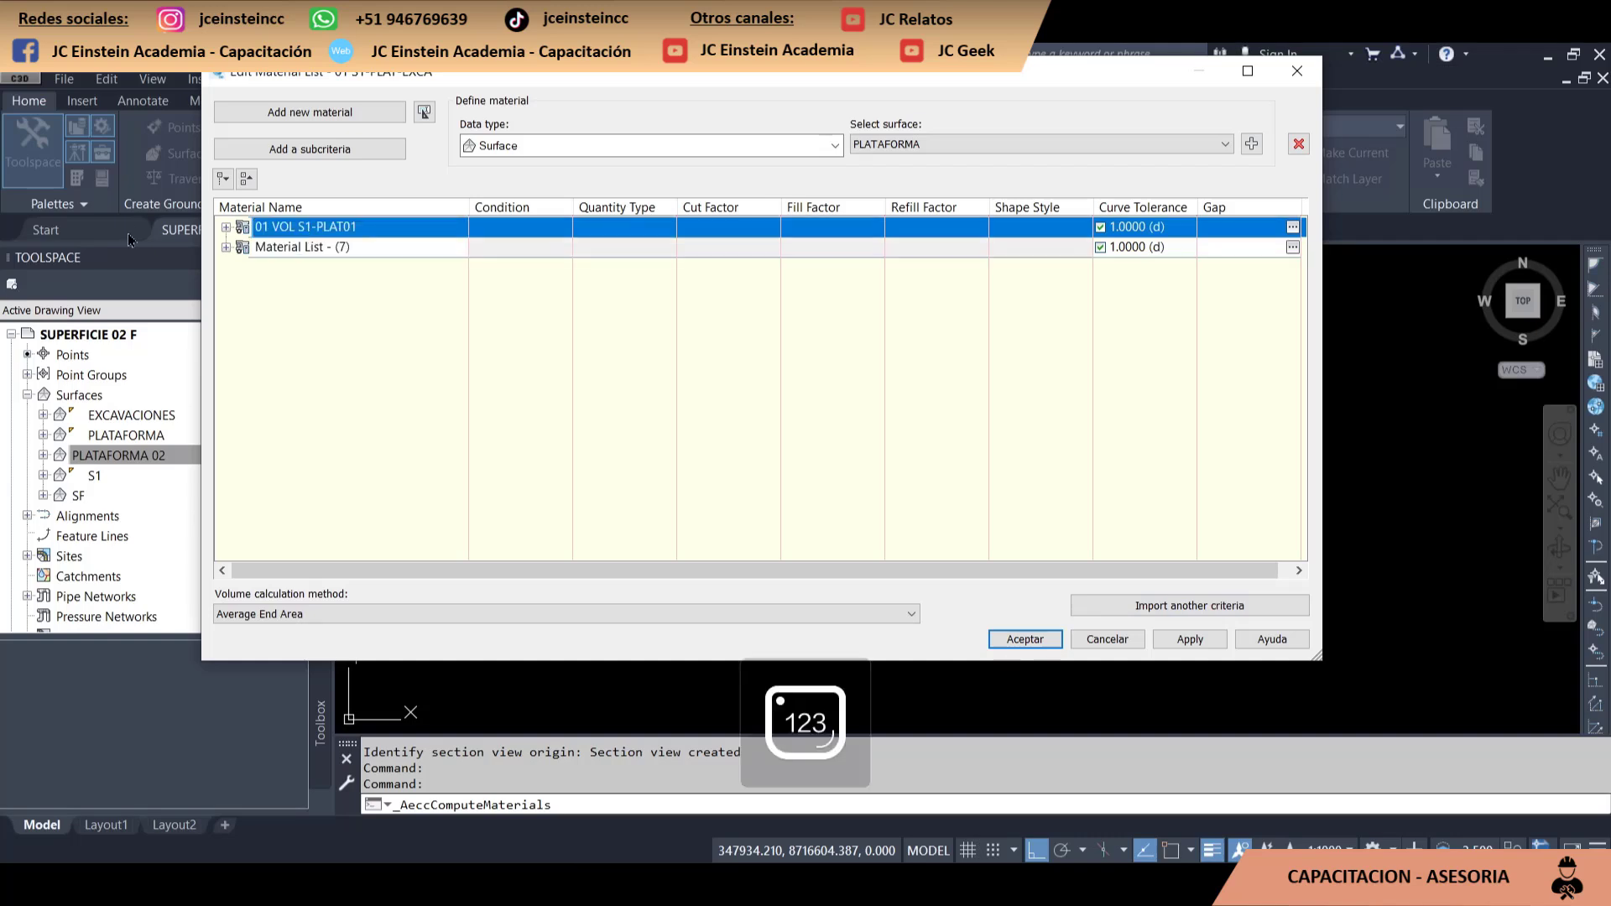
{"action": "left_click", "coordinate": [344, 252]}
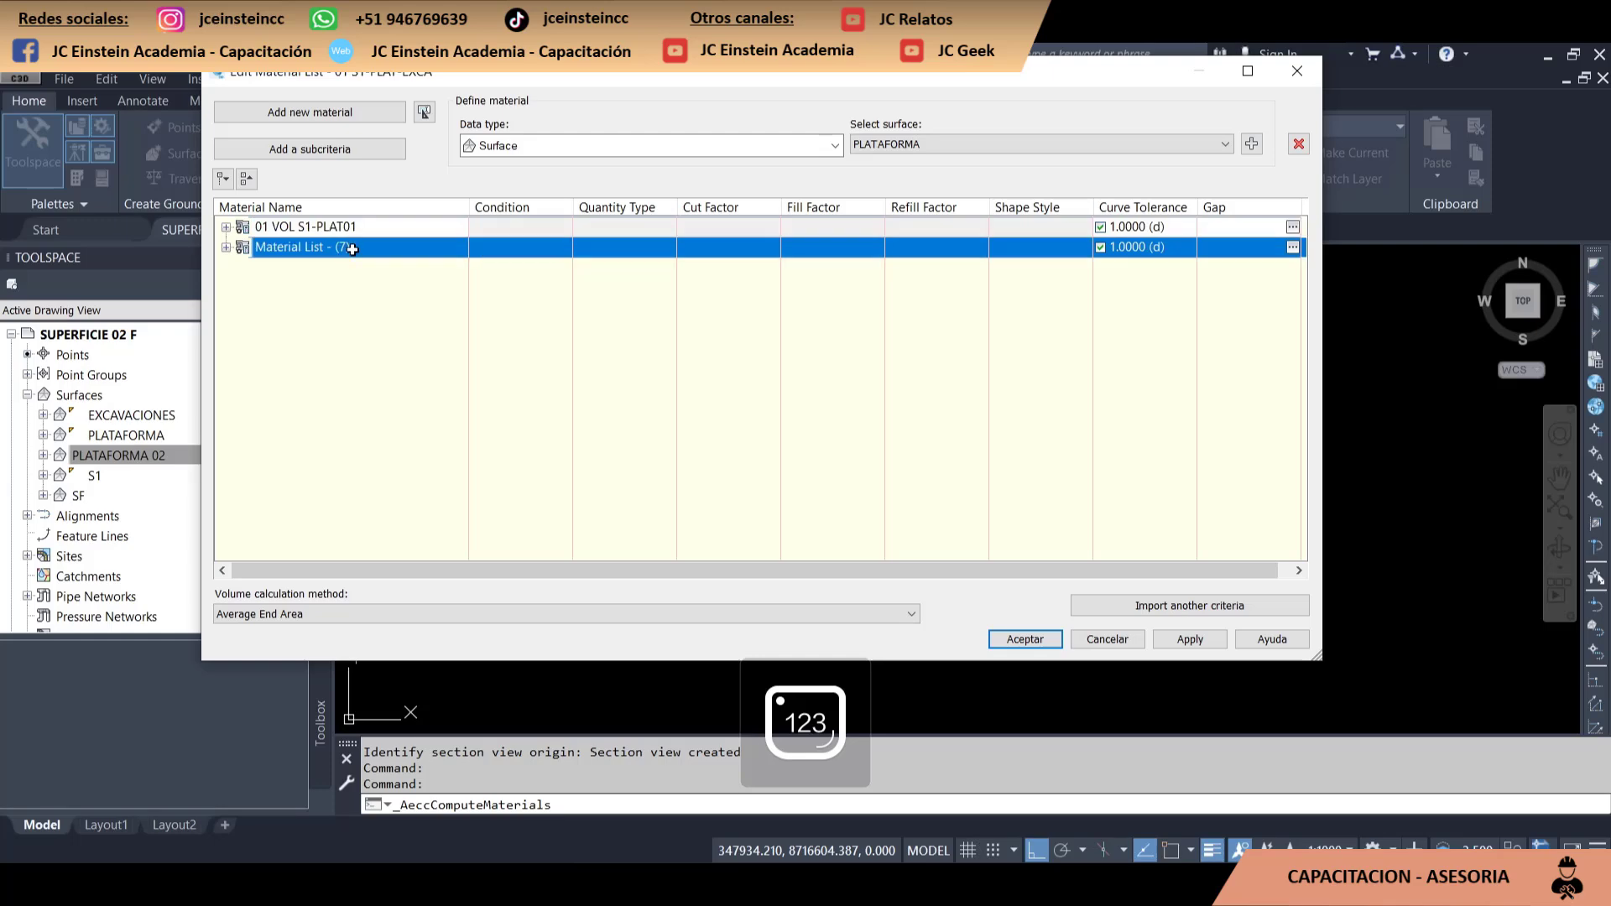
{"action": "type", "text": "02 VOL S1-EXCA"}
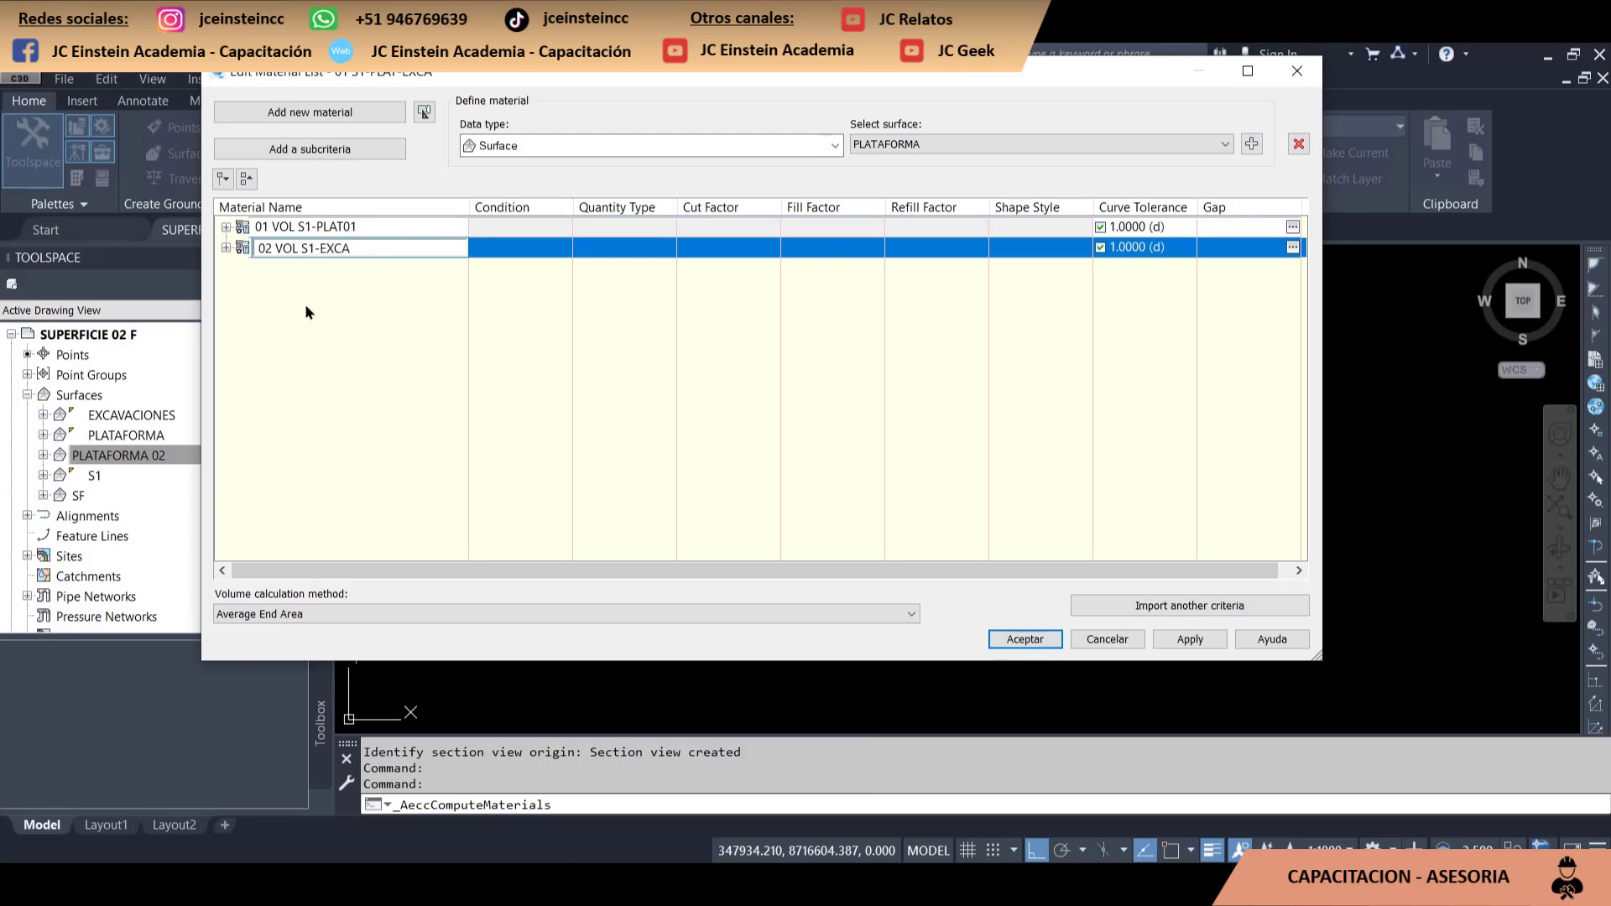
{"action": "key", "text": "Return"}
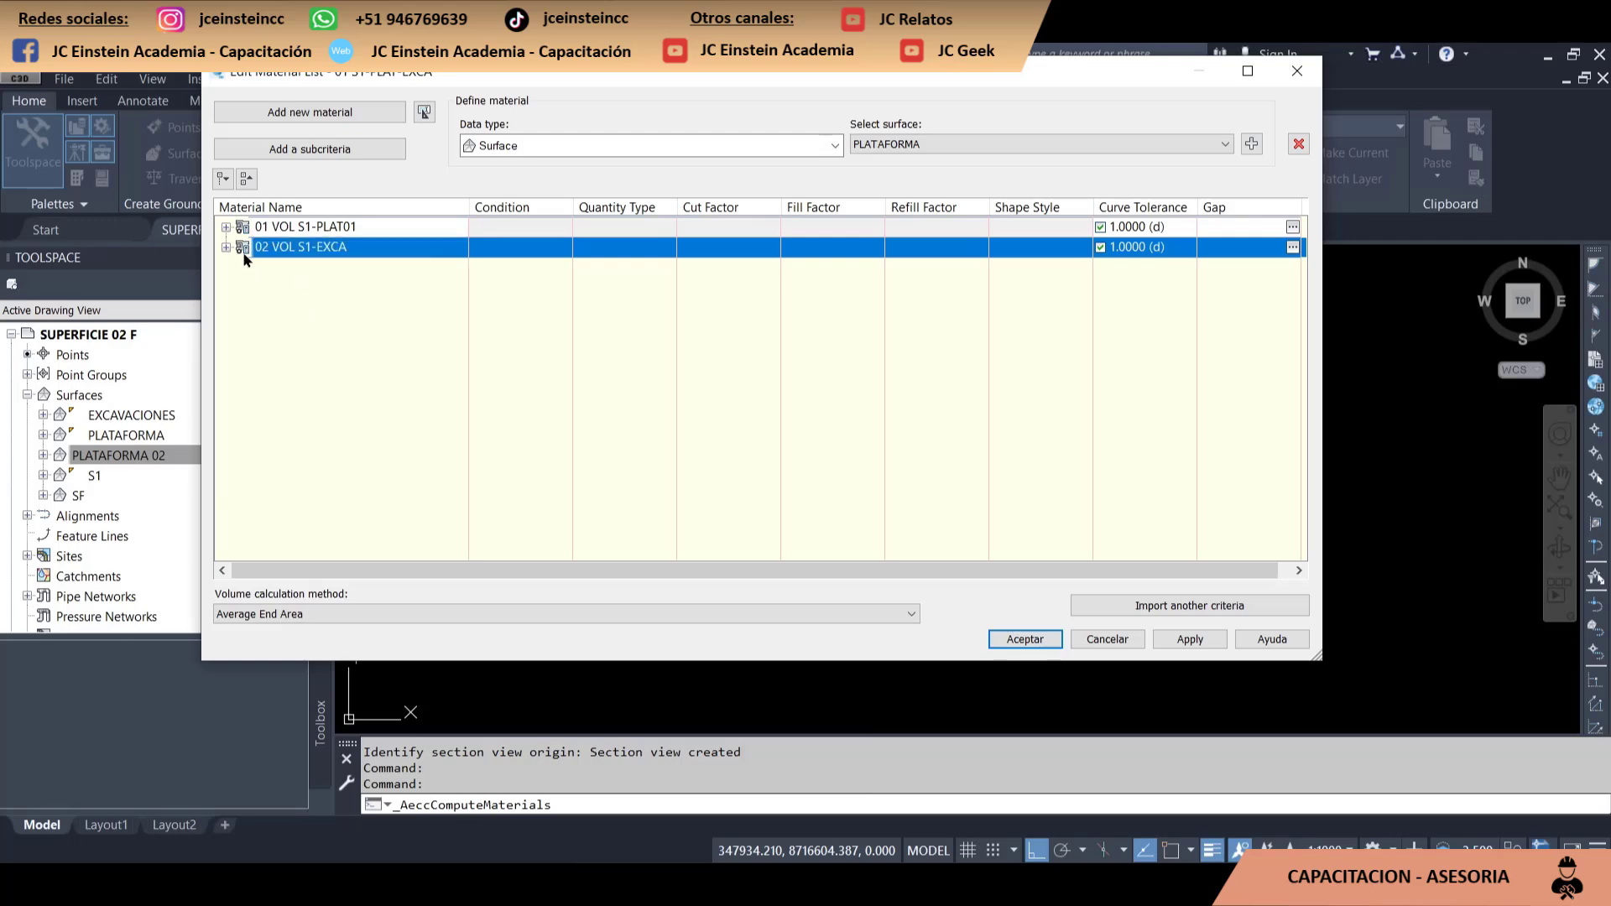
Check Ground Removed and Ground Fill in both material lists, then apply them
{"action": "left_click", "coordinate": [226, 246]}
{"action": "left_click", "coordinate": [241, 267]}
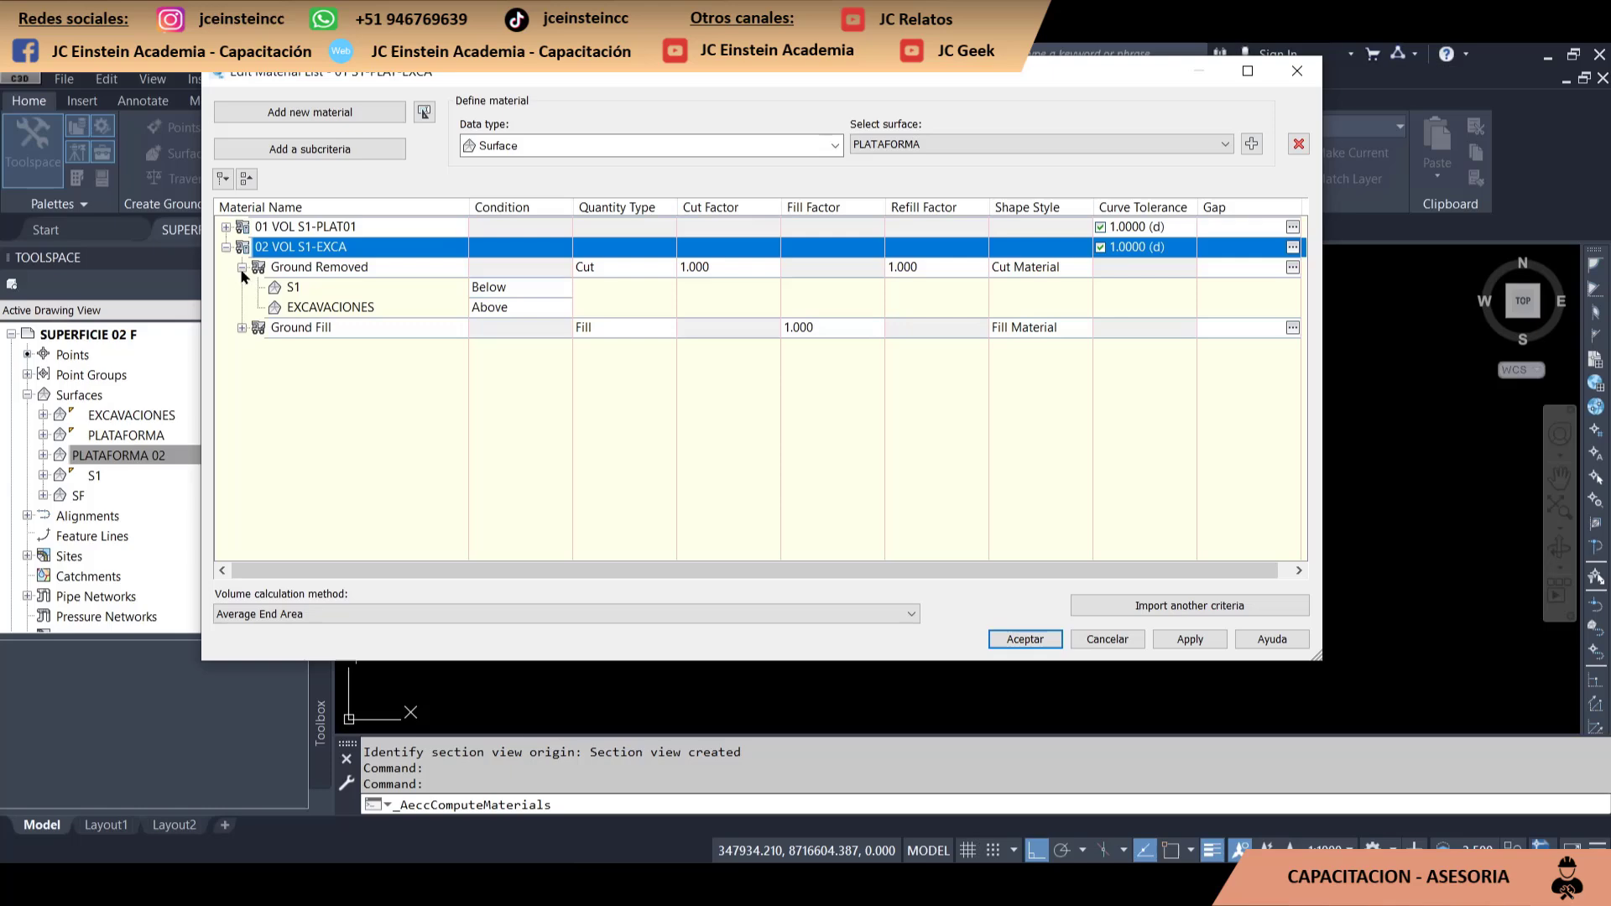
{"action": "left_click", "coordinate": [241, 328]}
{"action": "left_click", "coordinate": [226, 227]}
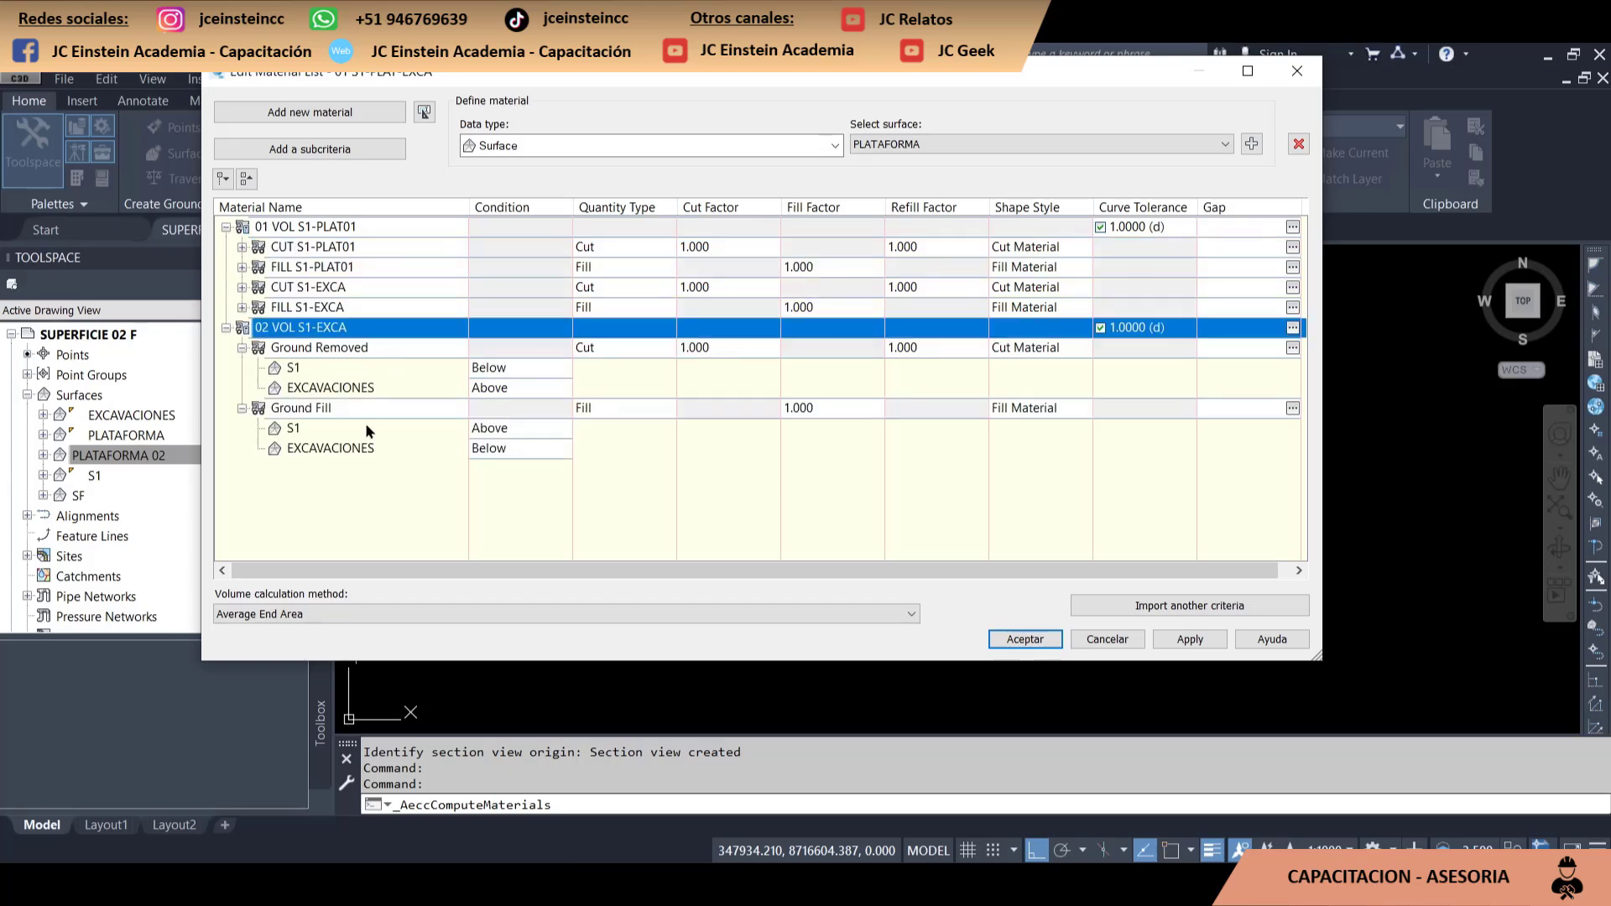
{"action": "mouse_move", "coordinate": [294, 428]}
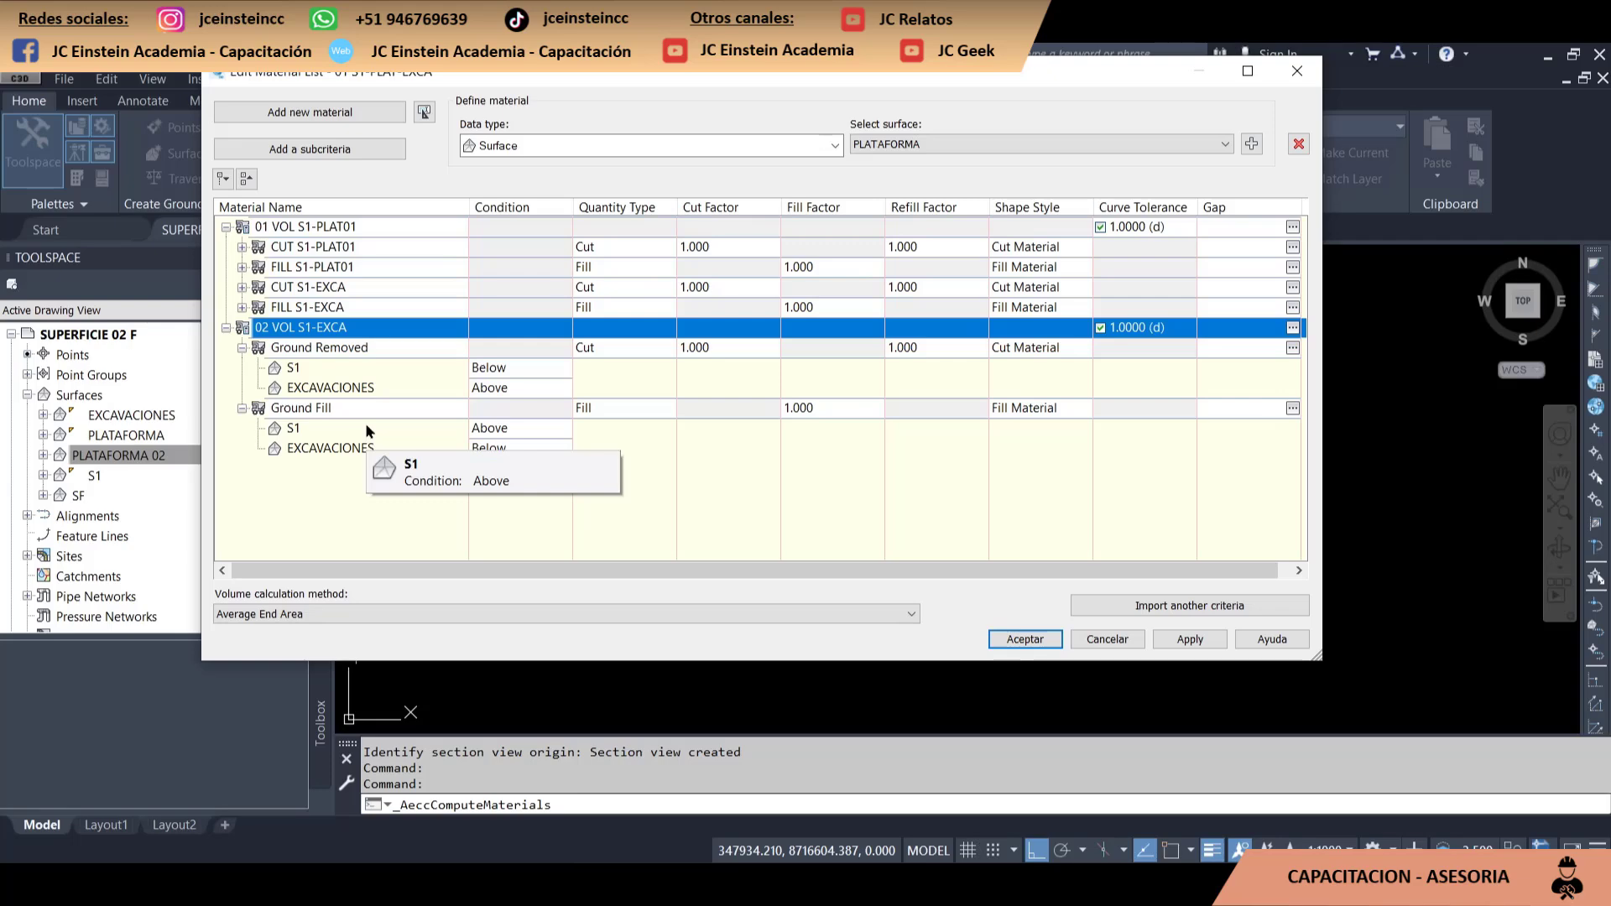
{"action": "left_click", "coordinate": [333, 351]}
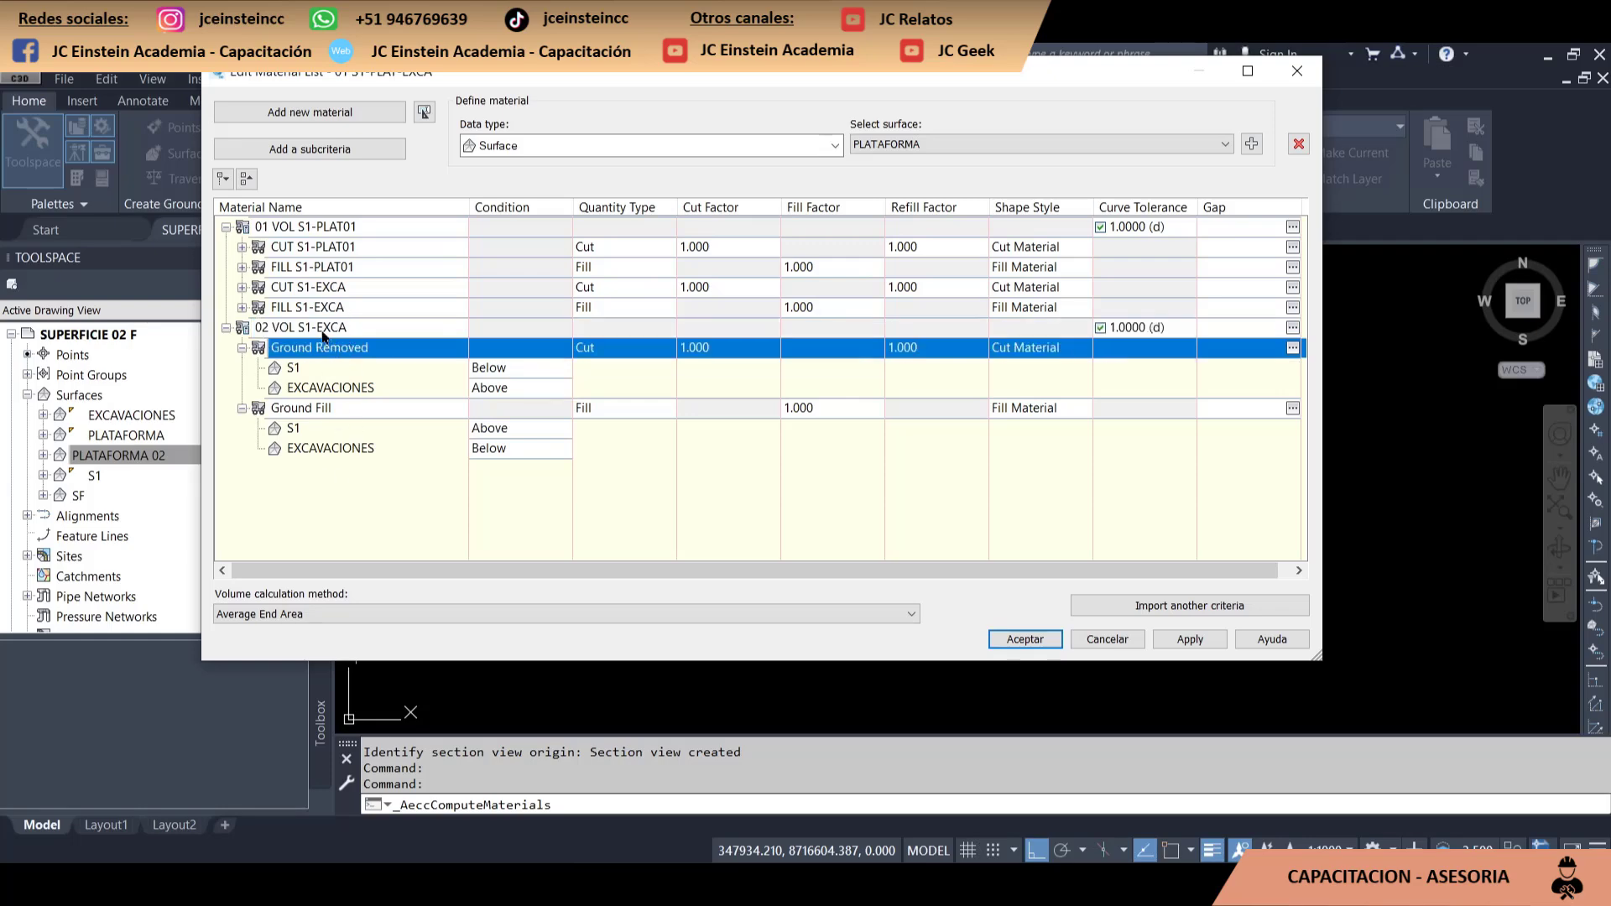
{"action": "left_click", "coordinate": [1189, 638]}
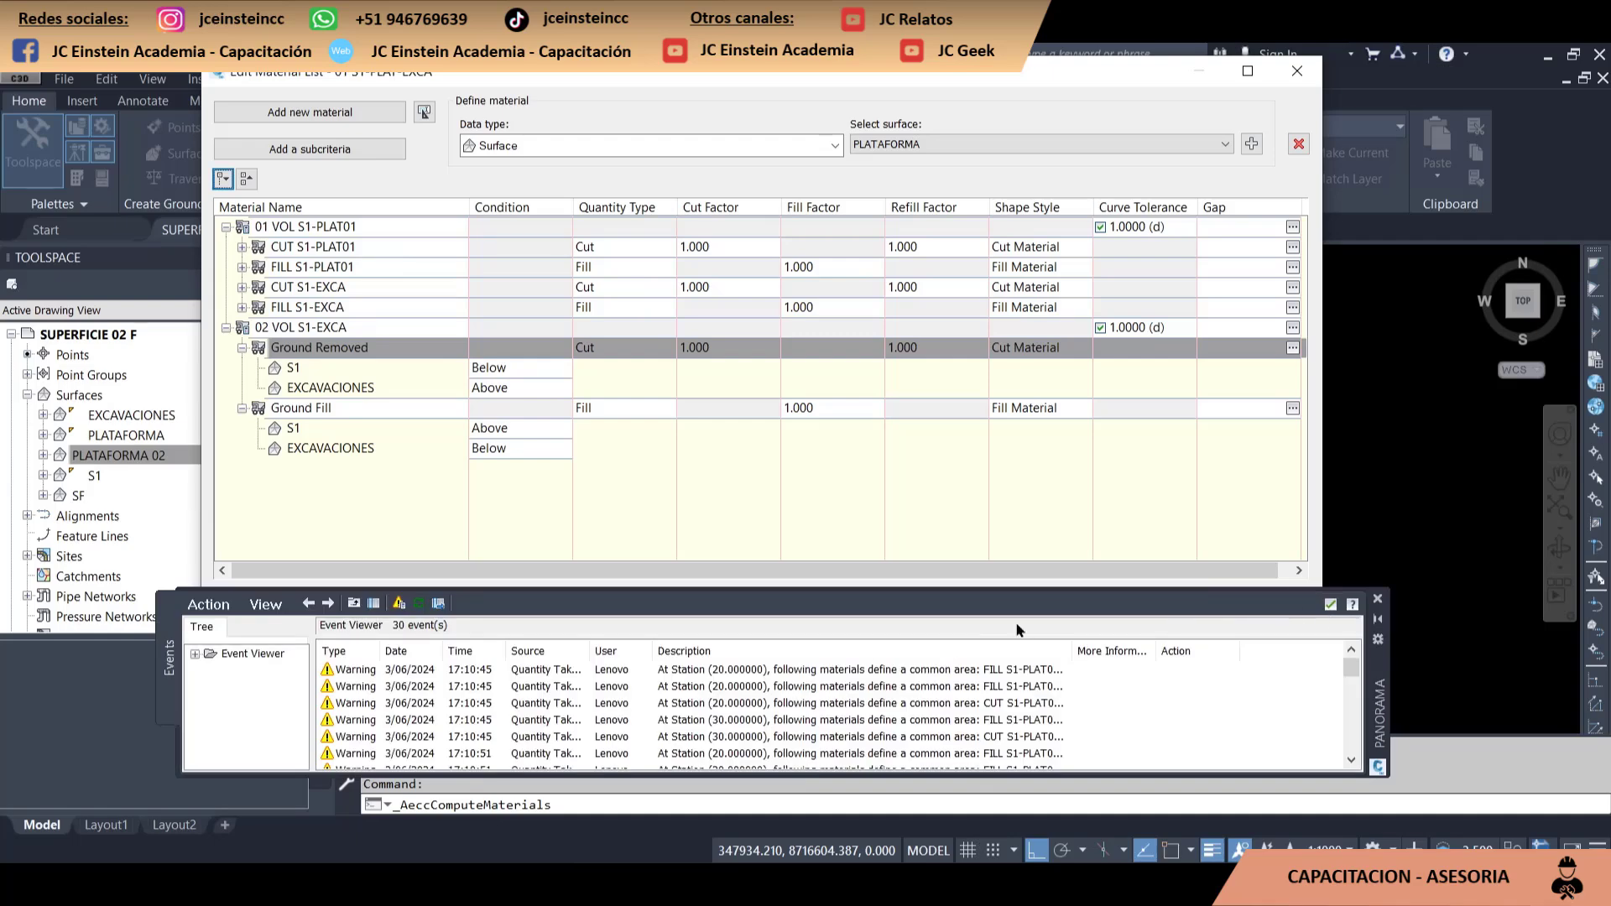
{"action": "double_click", "coordinate": [940, 75]}
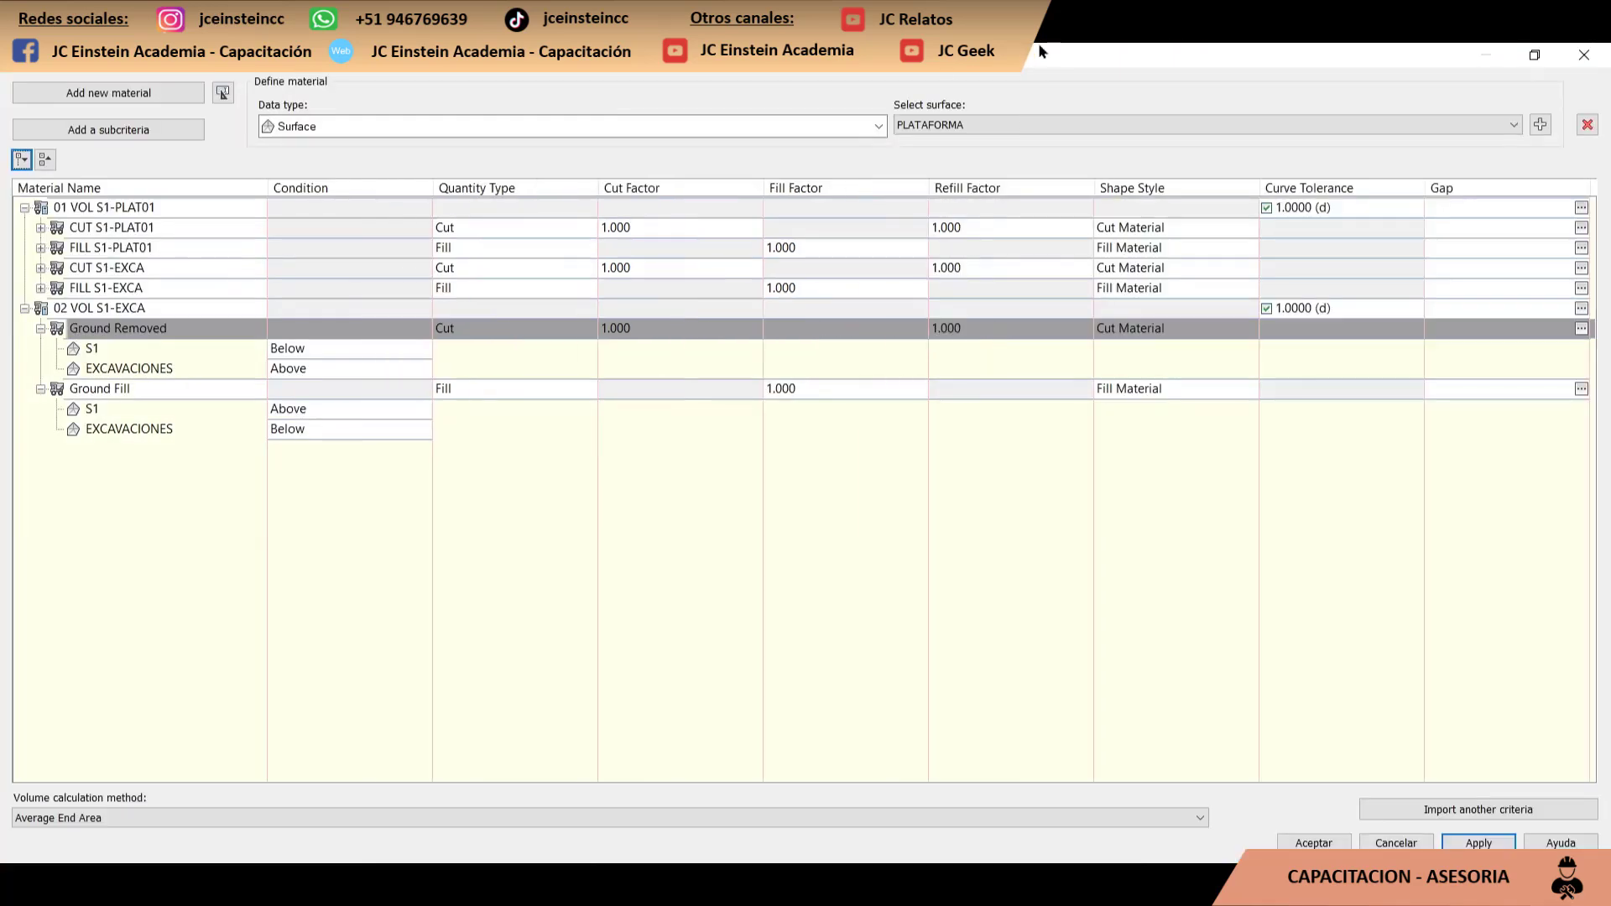
{"action": "double_click", "coordinate": [1039, 43]}
Accept the material lists, close the warnings log, and zoom into the section view grid
{"action": "left_click", "coordinate": [1025, 638]}
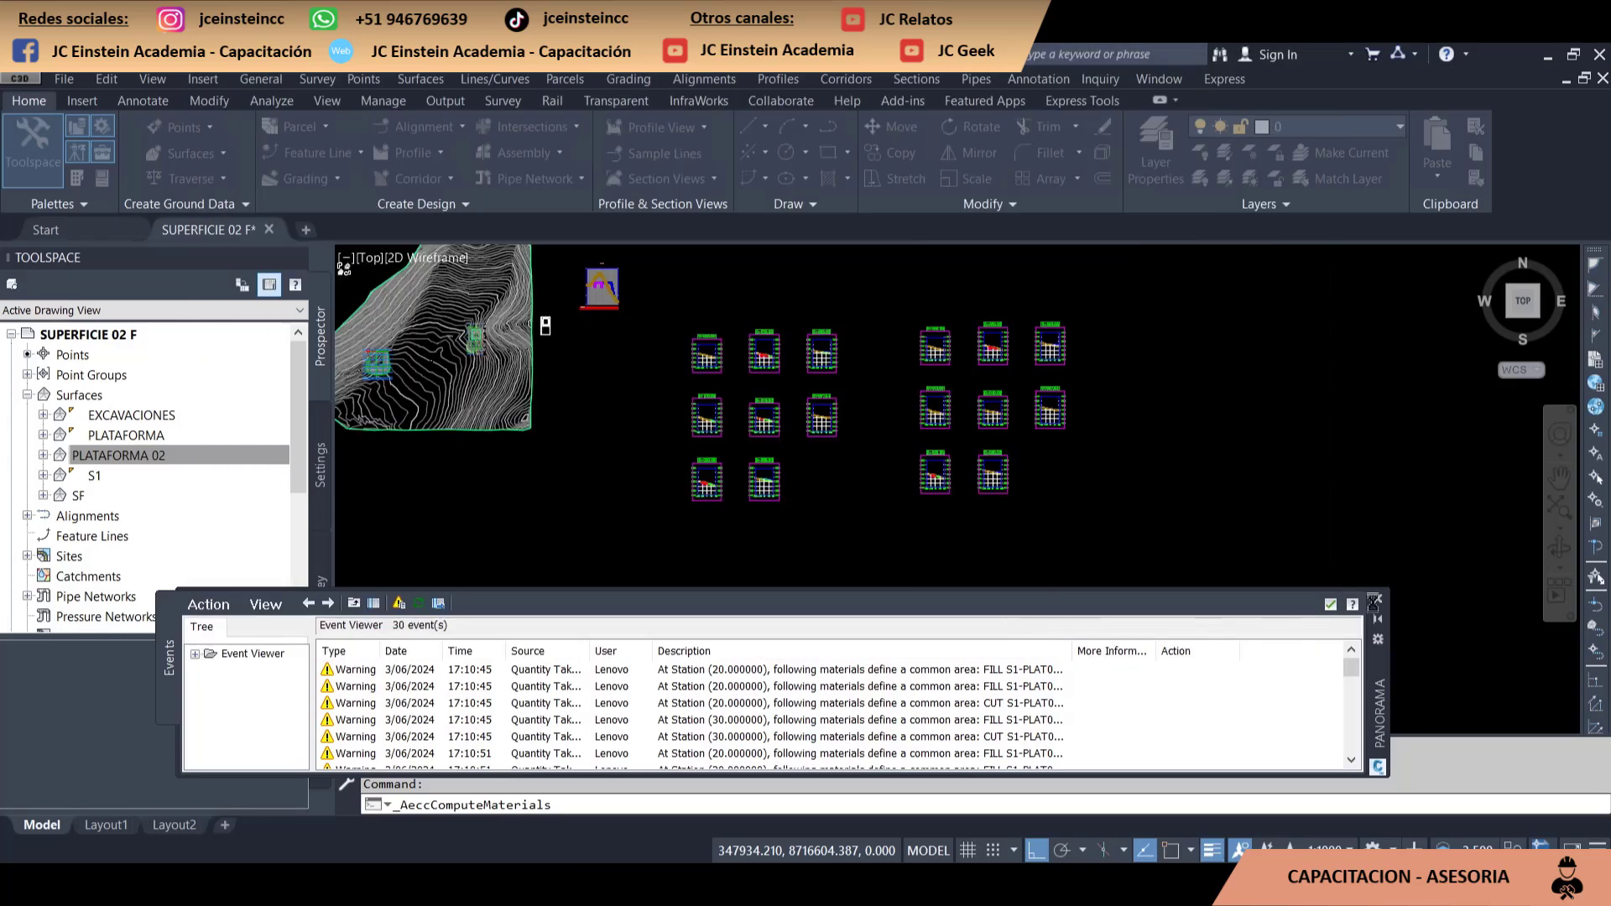
{"action": "left_click", "coordinate": [1340, 615]}
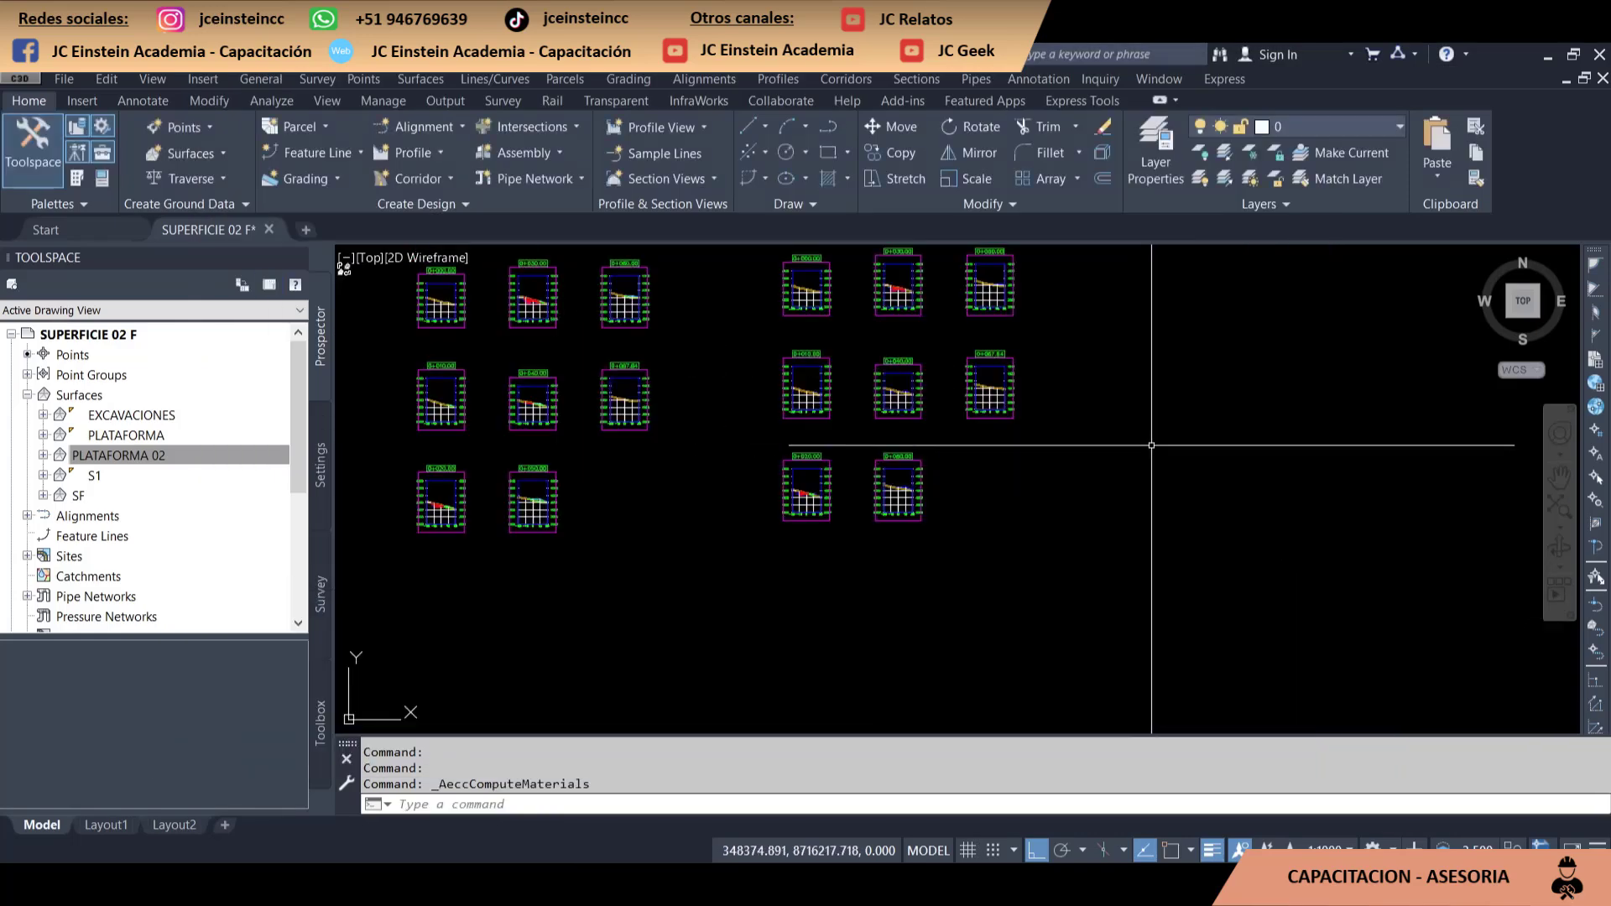
{"action": "middle_click_drag", "start_coordinate": [1150, 450], "coordinate": [917, 532]}
{"action": "scroll", "coordinate": [929, 250], "scroll_direction": "up", "scroll_amount": 3}
Start Create Multiple Section Views and return to its Section Display Options page
{"action": "left_click", "coordinate": [916, 79]}
{"action": "mouse_move", "coordinate": [970, 230]}
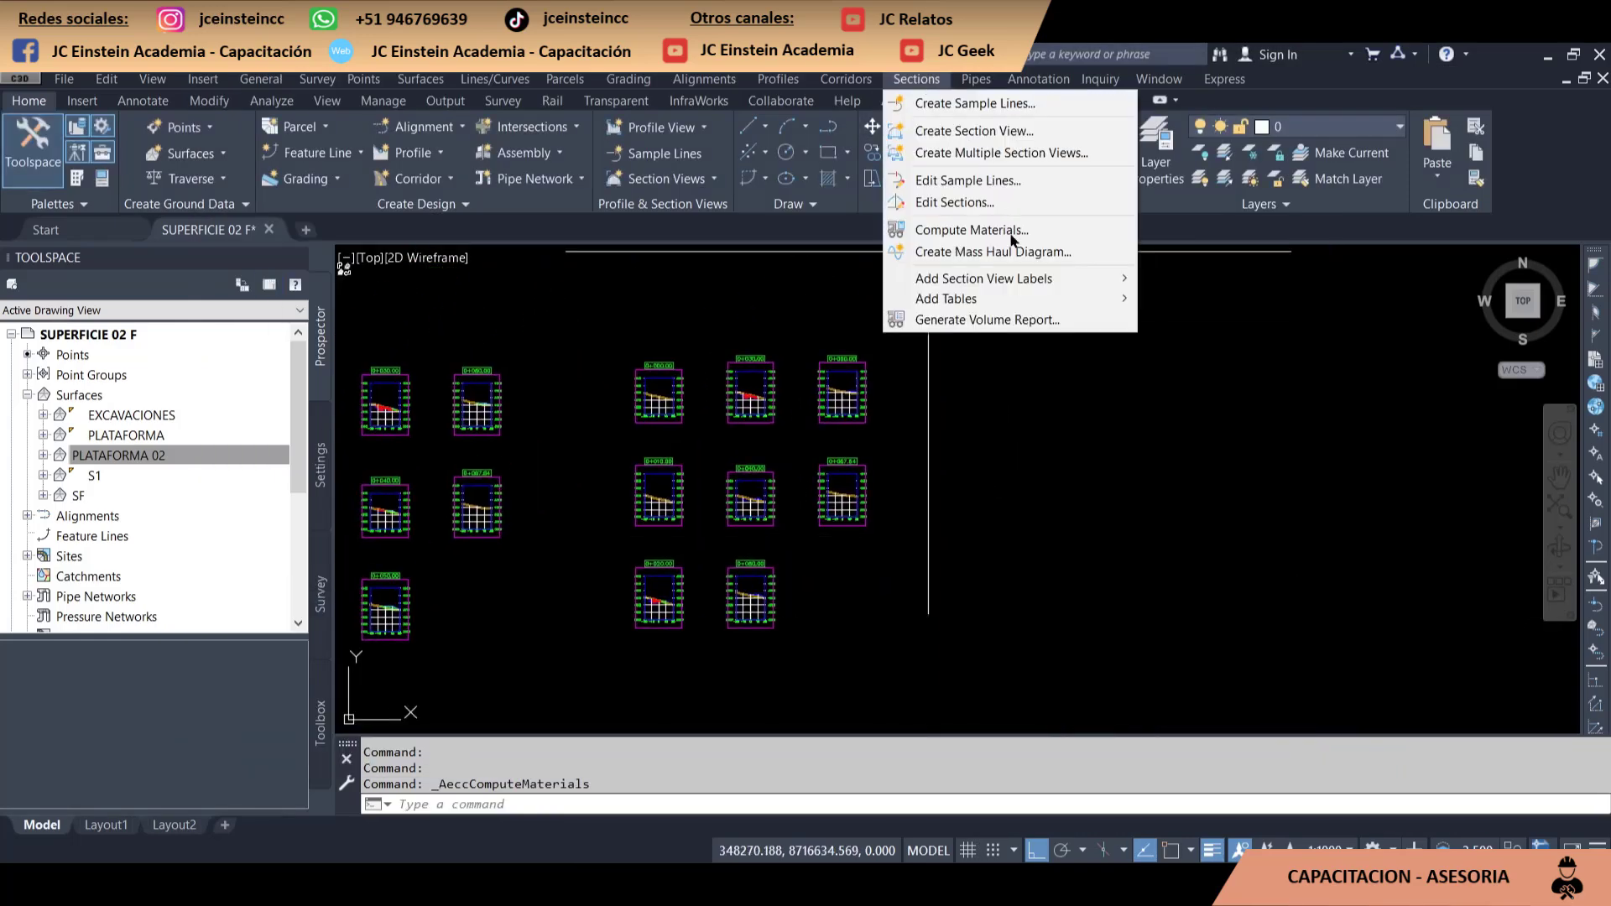
{"action": "left_click", "coordinate": [1055, 154]}
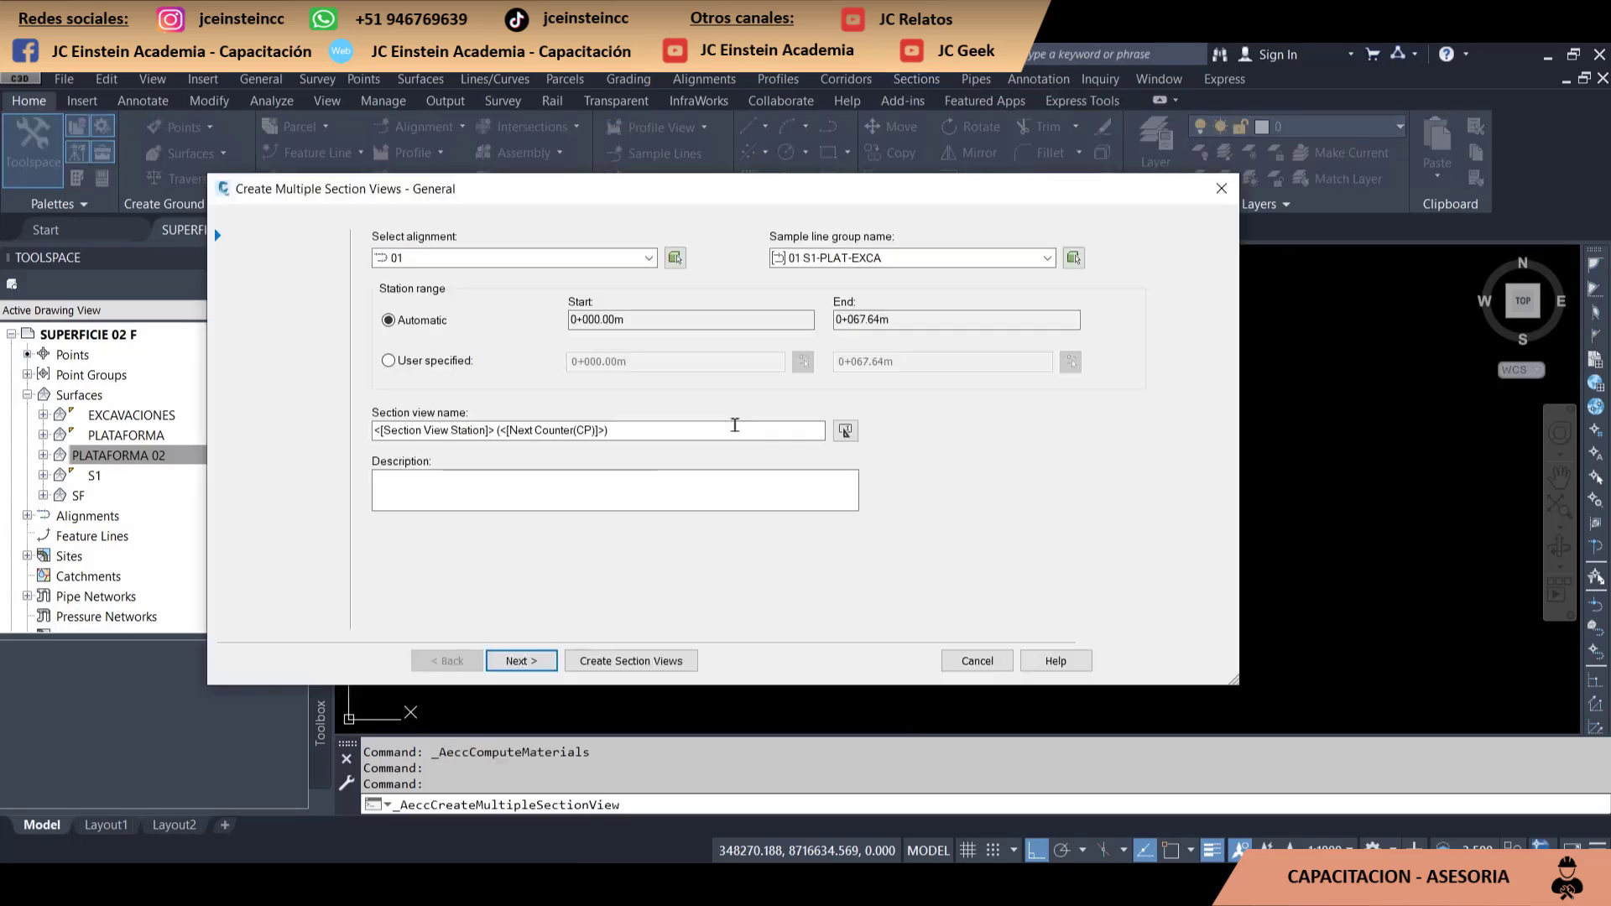
{"action": "left_click", "coordinate": [537, 659]}
{"action": "left_click", "coordinate": [537, 658]}
{"action": "left_click", "coordinate": [537, 659]}
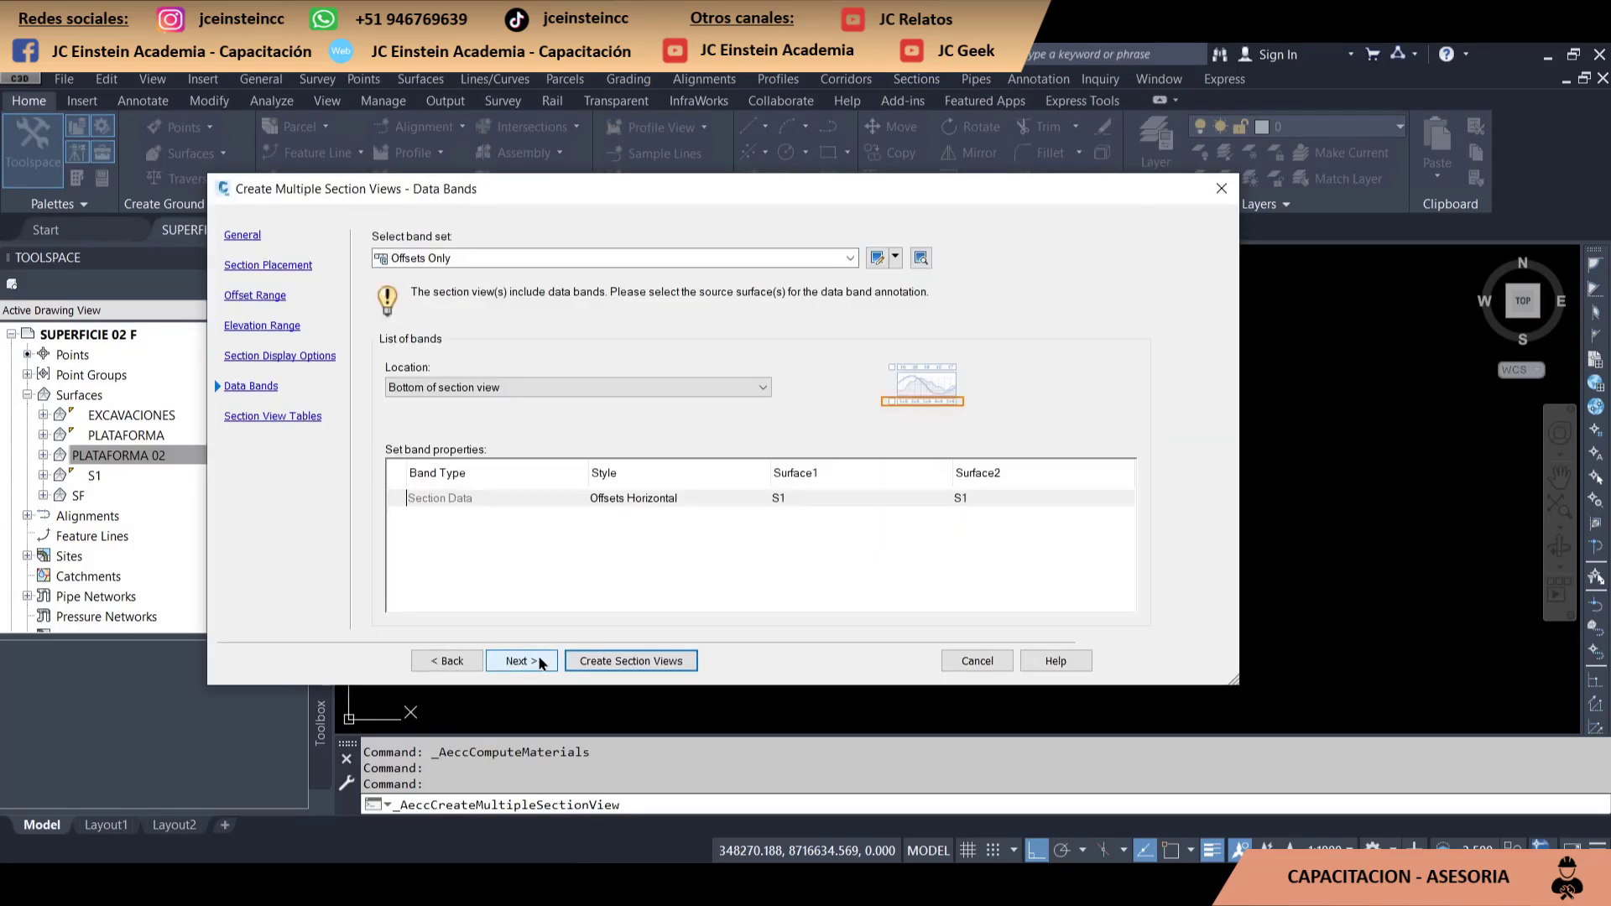
{"action": "left_click", "coordinate": [479, 662]}
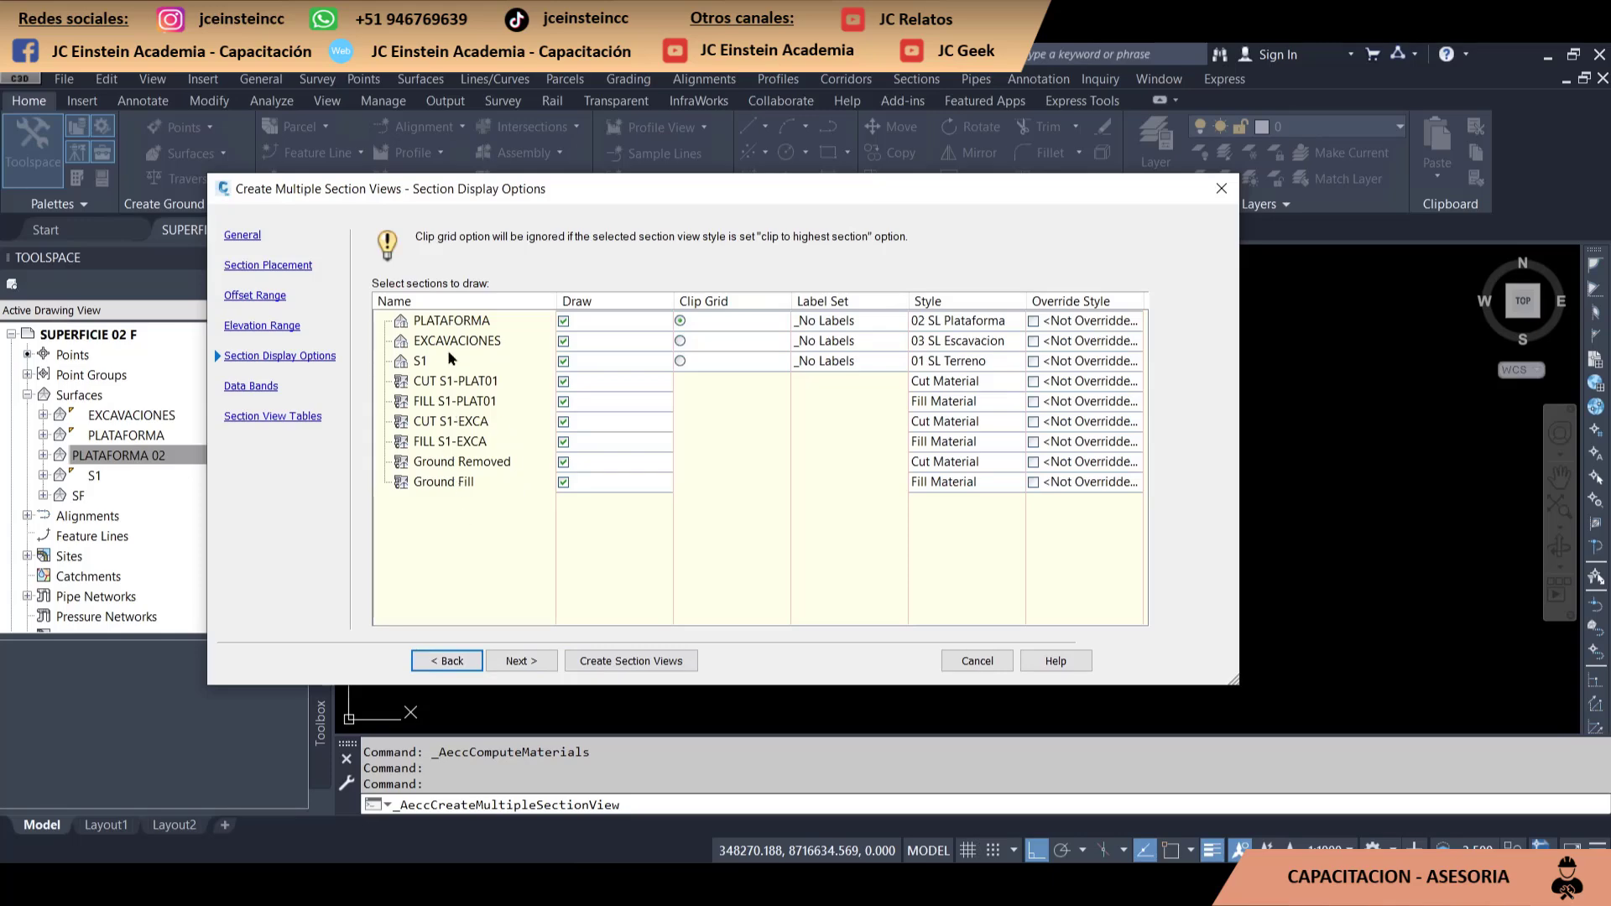
{"action": "left_click_drag", "start_coordinate": [570, 193], "coordinate": [869, 164]}
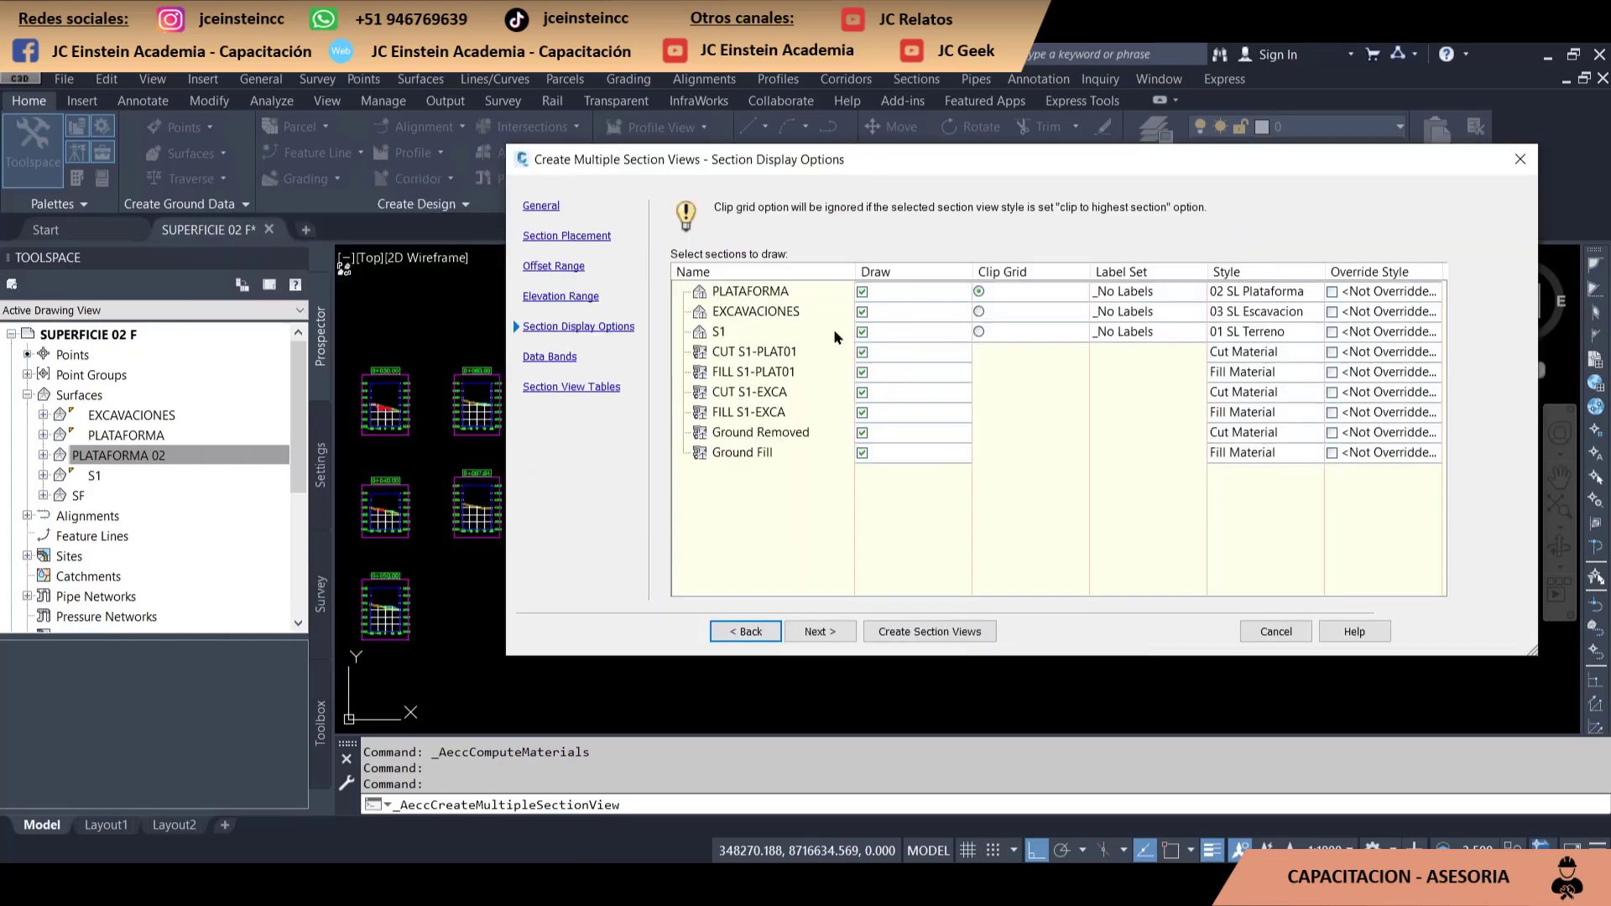
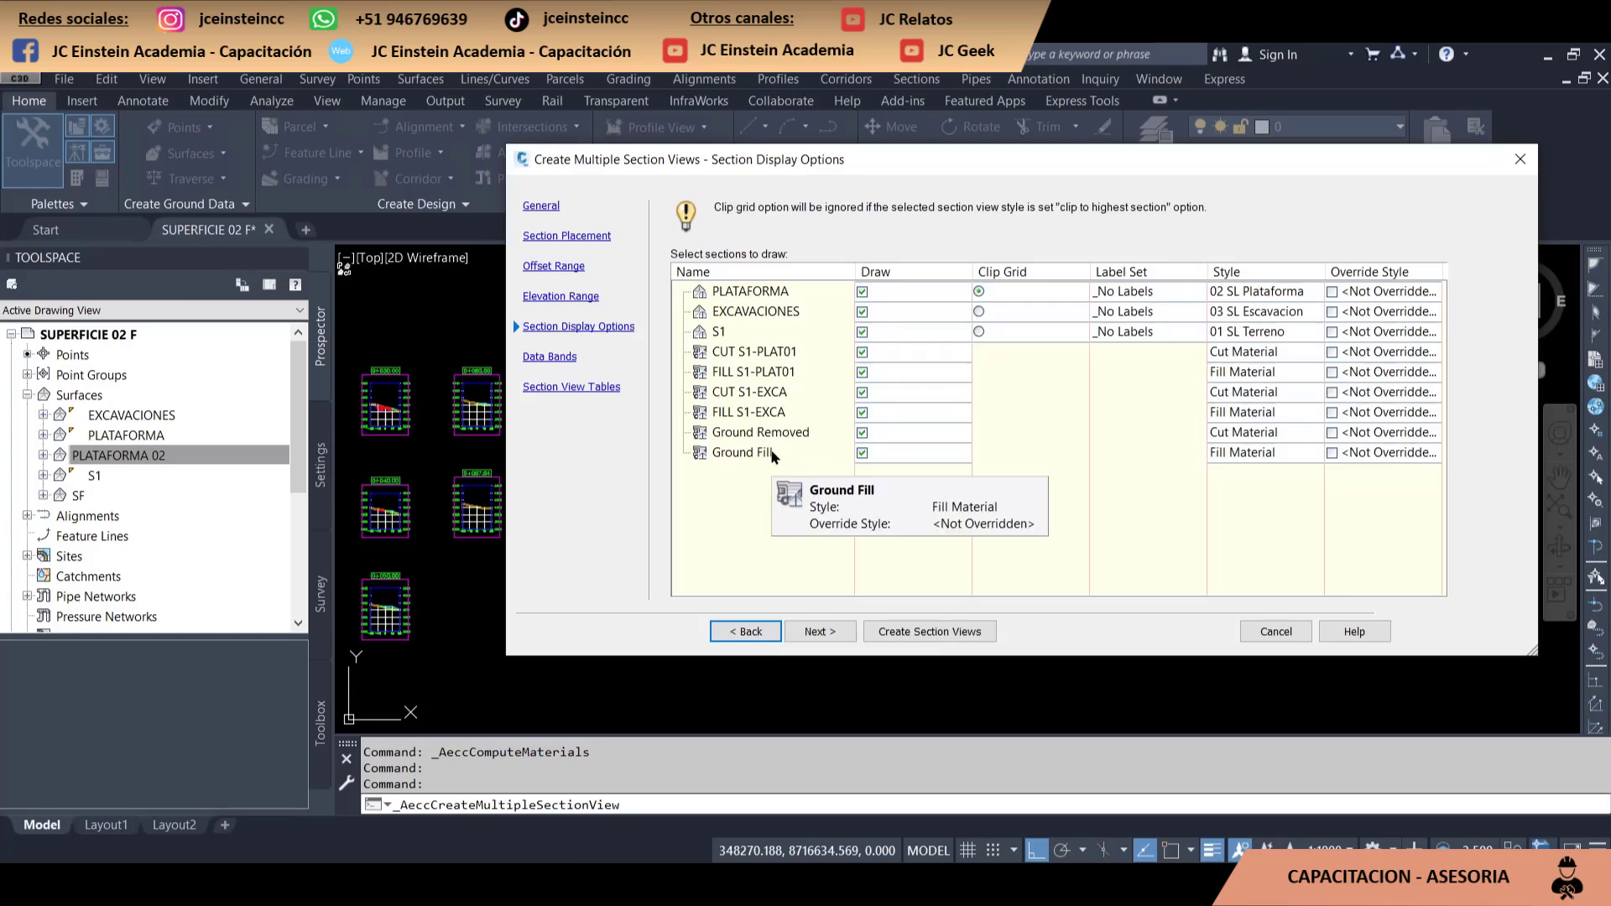
Turn off drawing of the CUT and FILL S1-PLAT01 and FILL S1-EXCA areas in section display options
{"action": "left_click", "coordinate": [862, 353]}
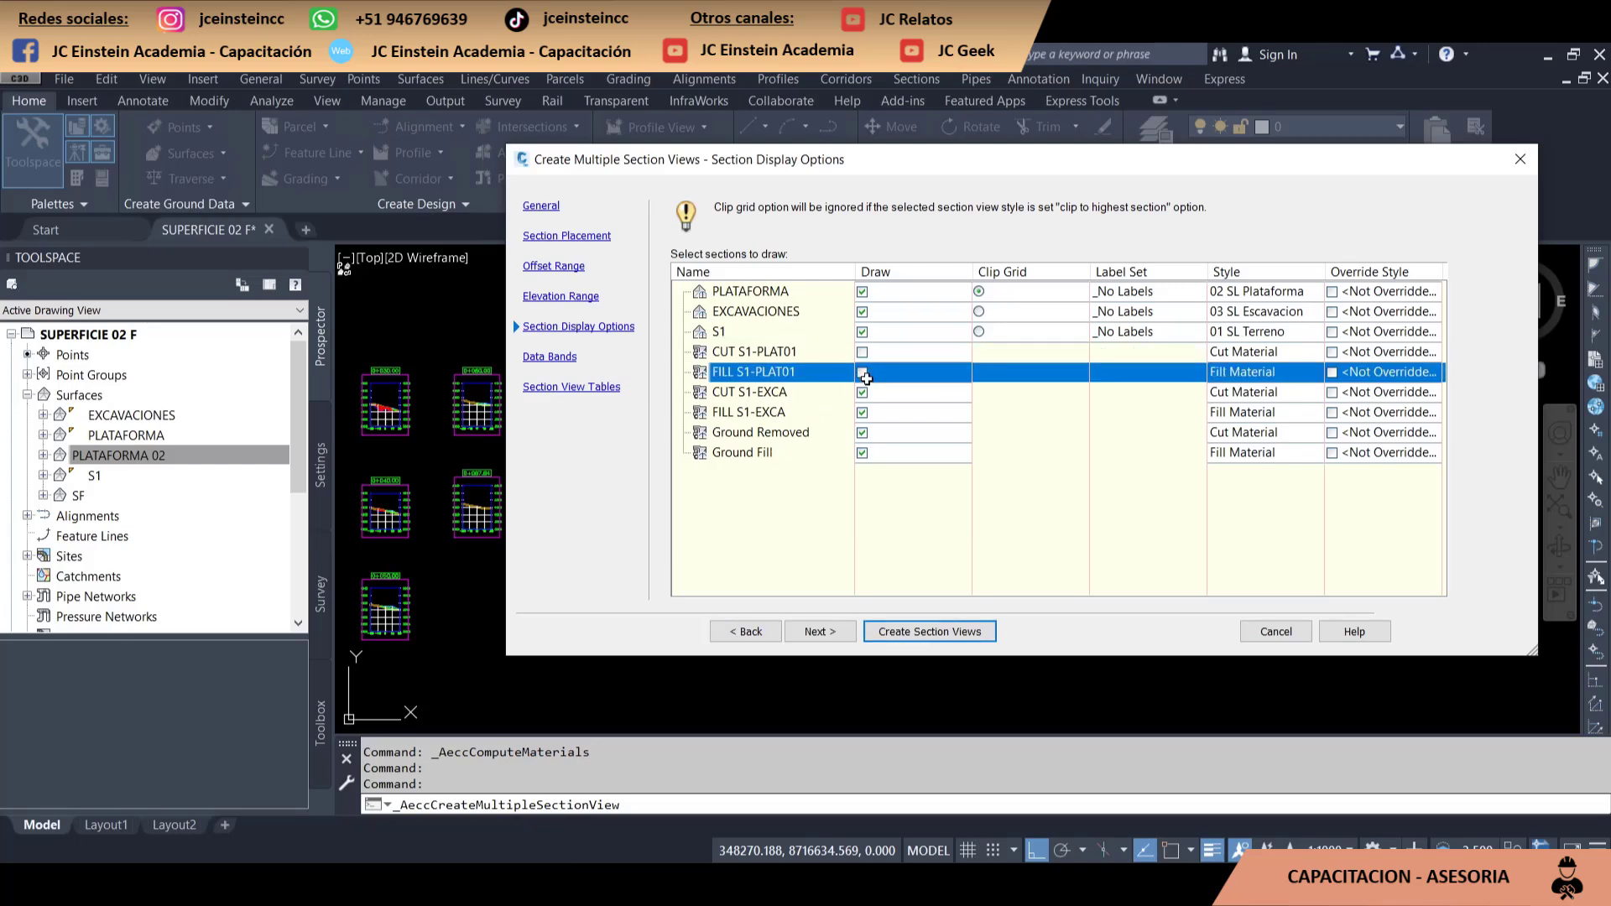
{"action": "left_click", "coordinate": [862, 392]}
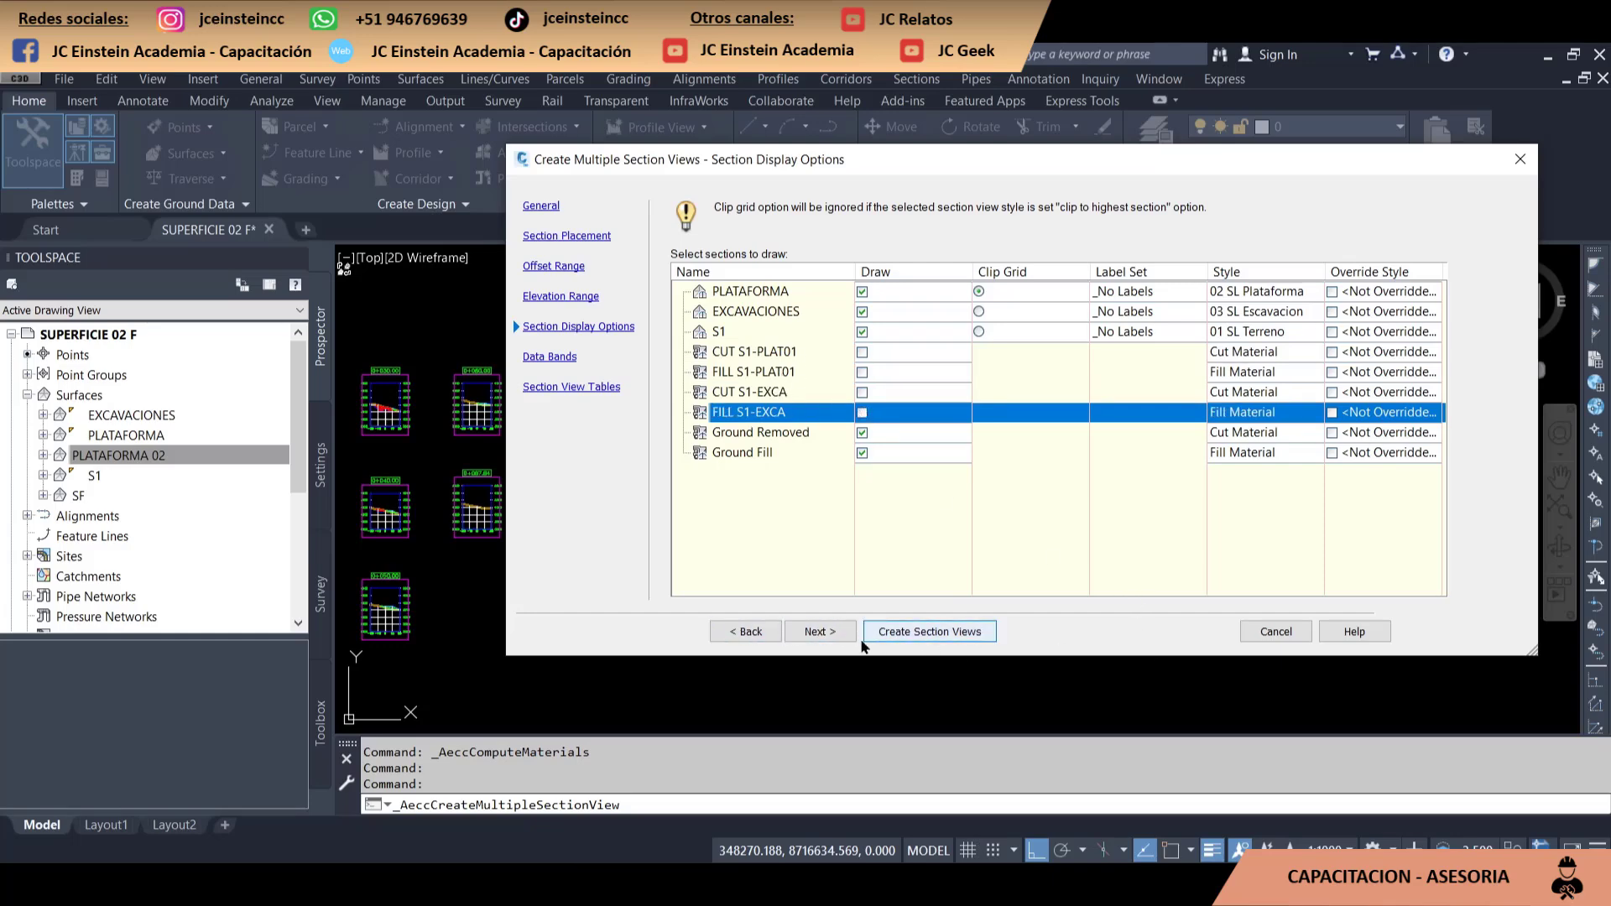
{"action": "left_click", "coordinate": [921, 638]}
Create the section views at a picked origin and view stations 0+000, 0+030 and 0+060
{"action": "left_click", "coordinate": [921, 631]}
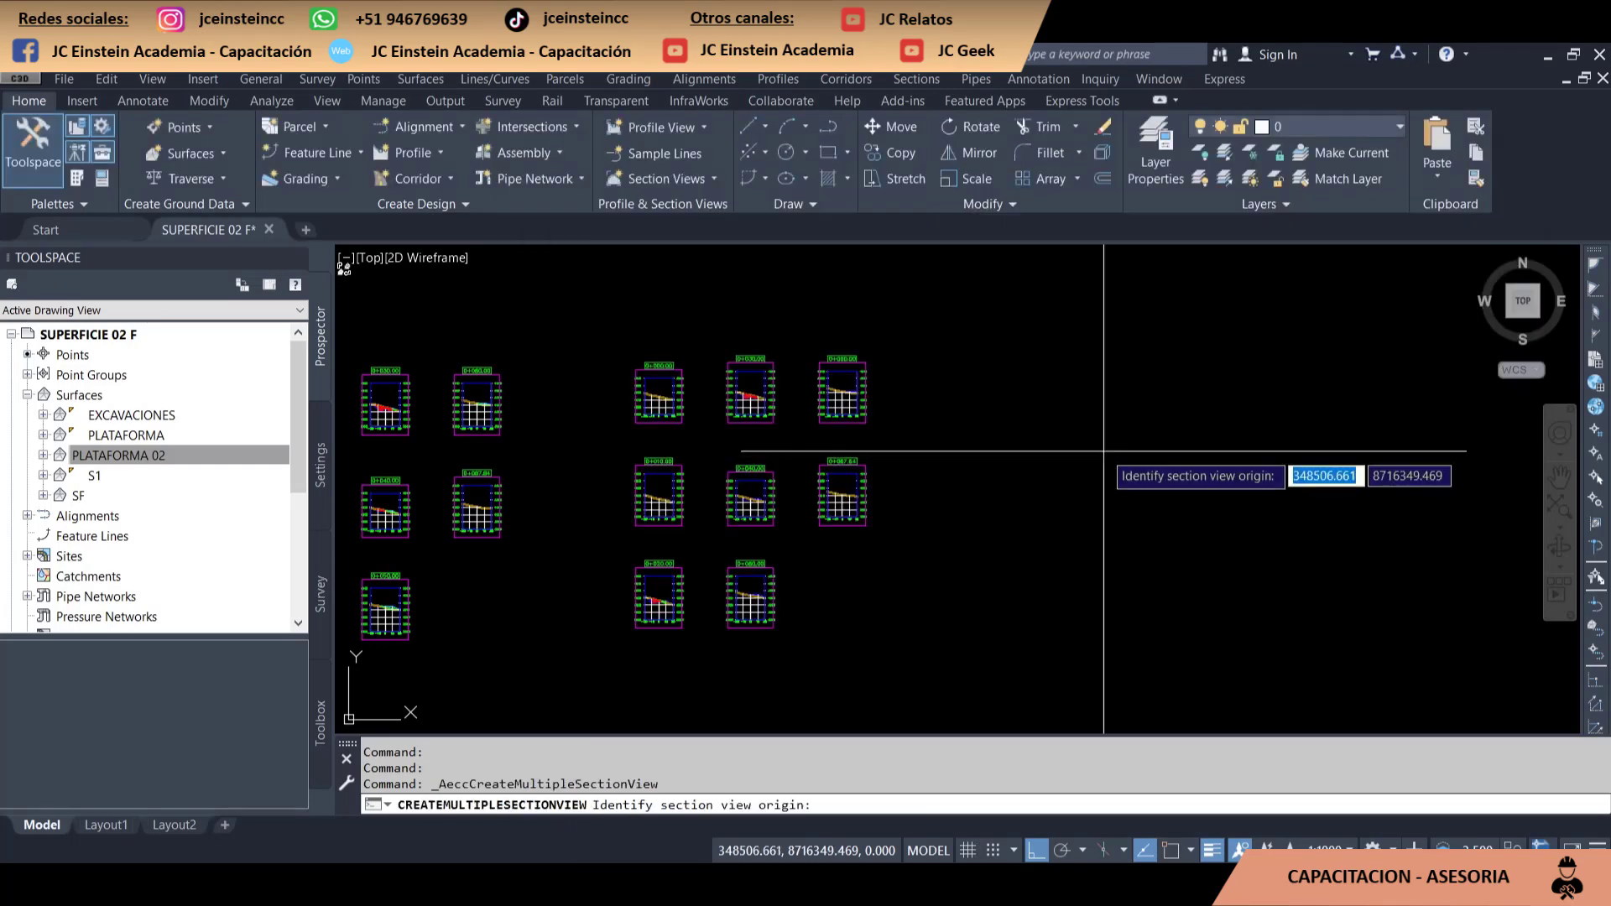
{"action": "left_click", "coordinate": [964, 370]}
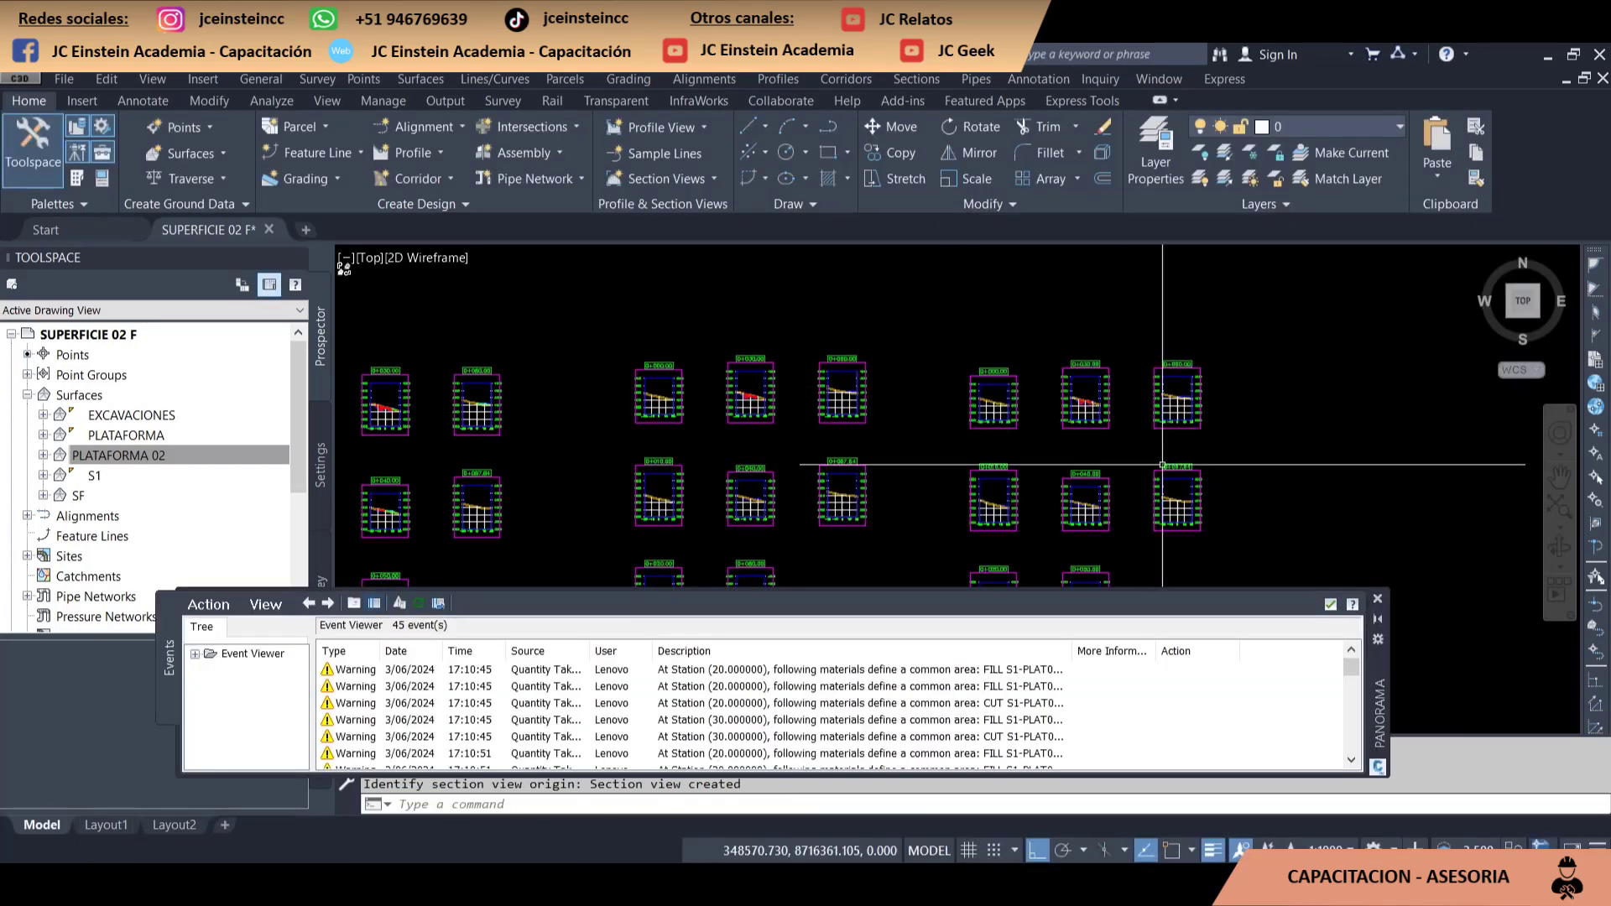
{"action": "scroll", "coordinate": [755, 379], "scroll_direction": "up", "scroll_amount": 8}
{"action": "scroll", "coordinate": [1137, 400], "scroll_direction": "up", "scroll_amount": 2}
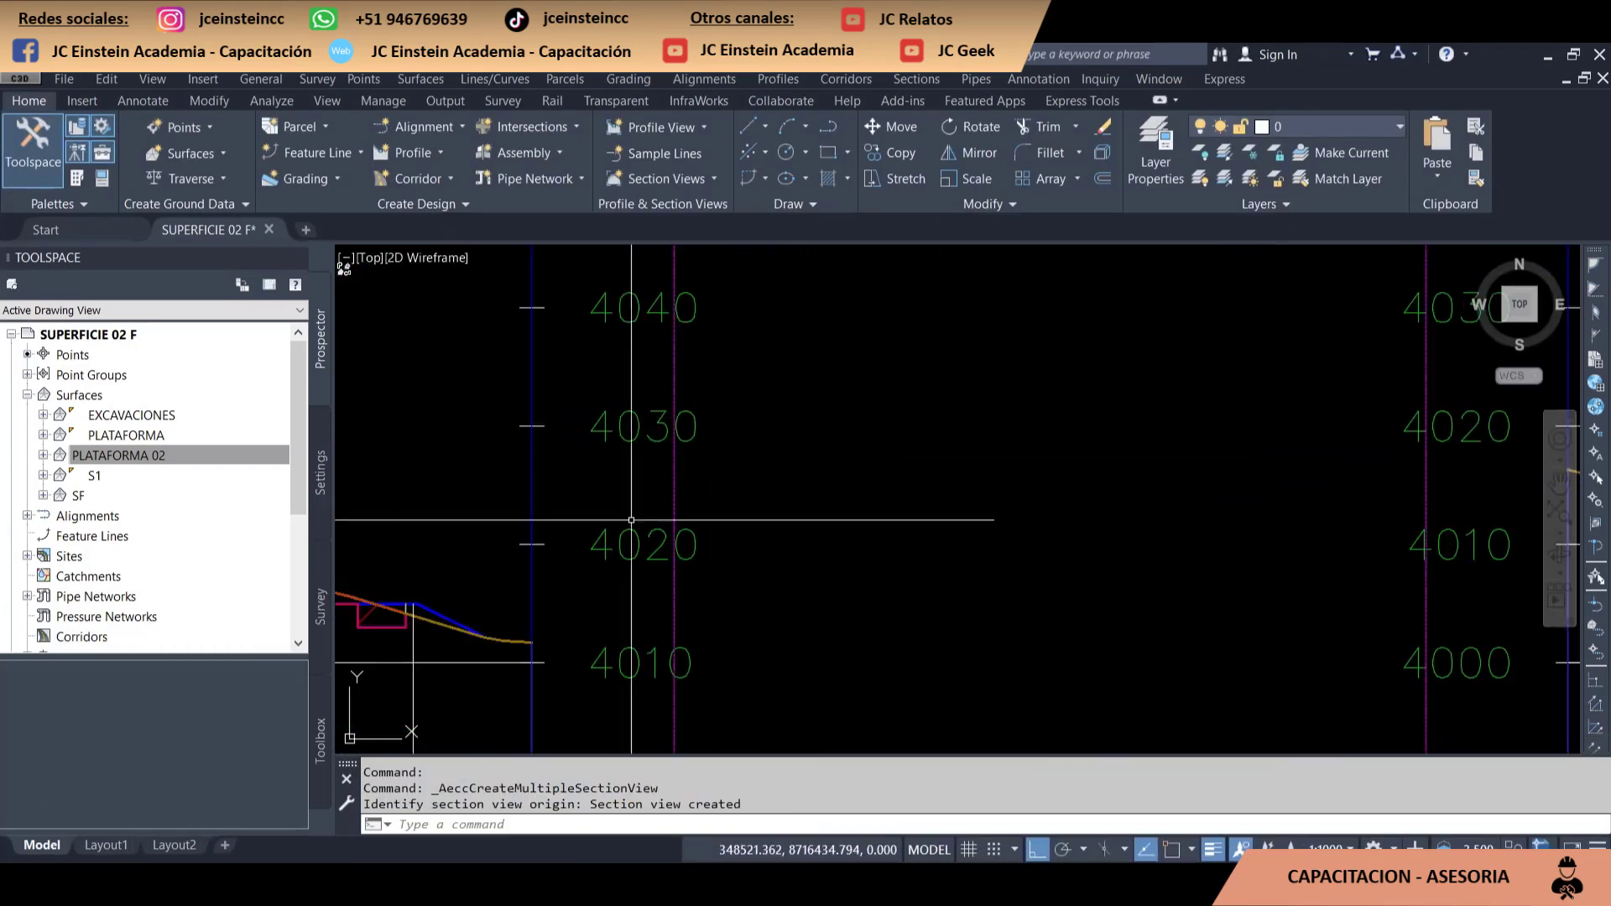
{"action": "scroll", "coordinate": [590, 499], "scroll_direction": "up", "scroll_amount": 2}
{"action": "scroll", "coordinate": [590, 500], "scroll_direction": "down", "scroll_amount": 1}
{"action": "scroll", "coordinate": [591, 500], "scroll_direction": "down", "scroll_amount": 5}
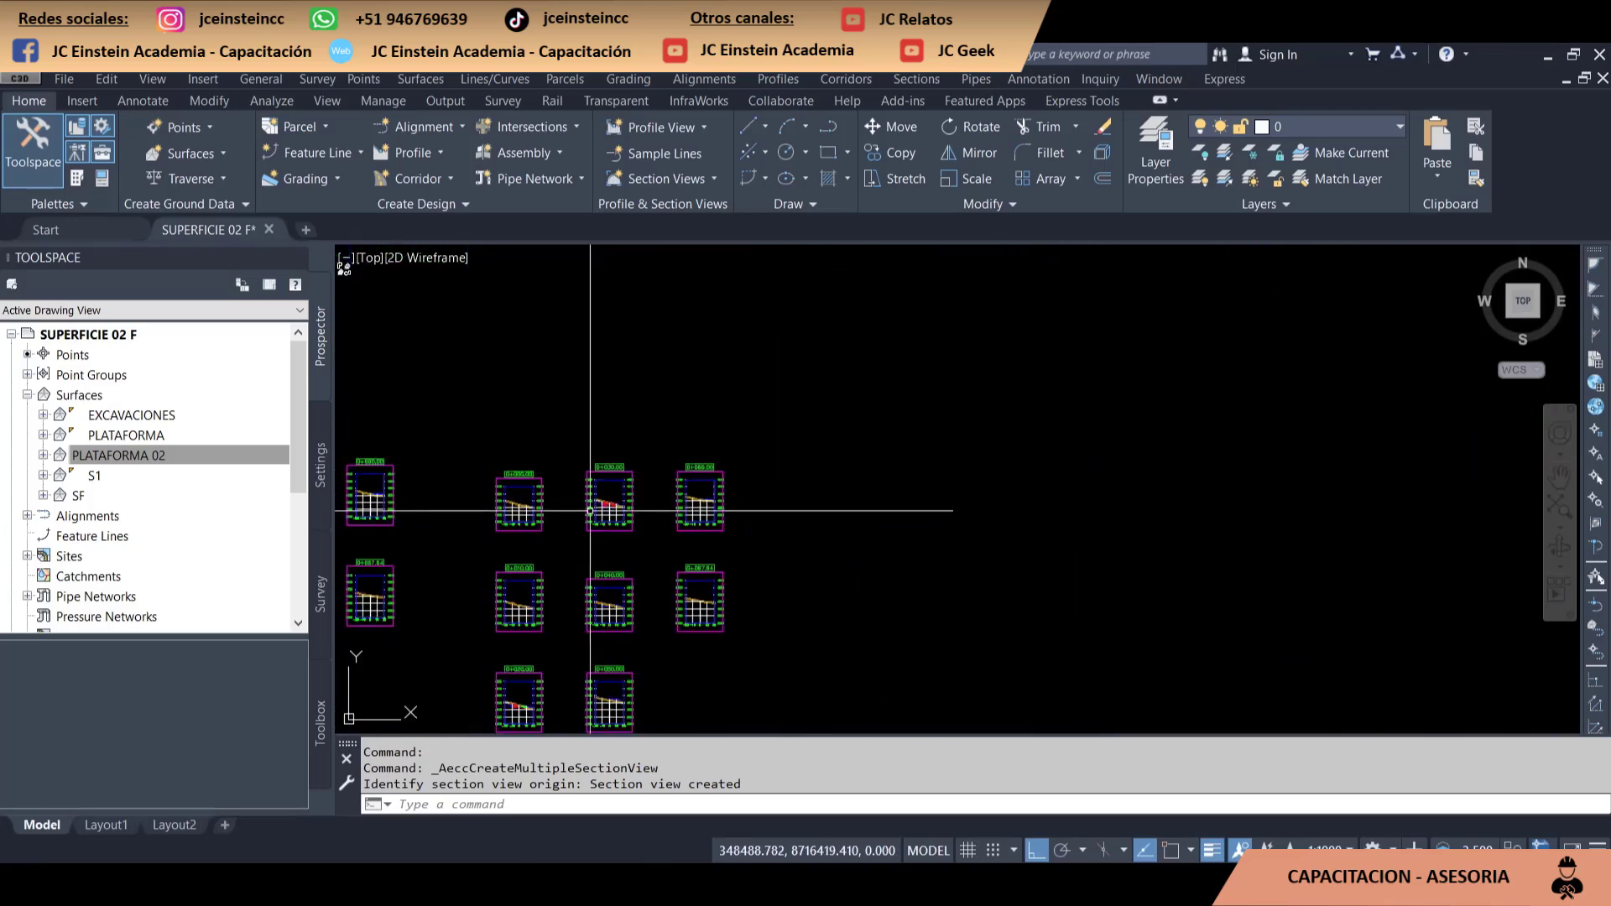
{"action": "scroll", "coordinate": [616, 406], "scroll_direction": "up", "scroll_amount": 1}
{"action": "scroll", "coordinate": [951, 424], "scroll_direction": "up", "scroll_amount": 5}
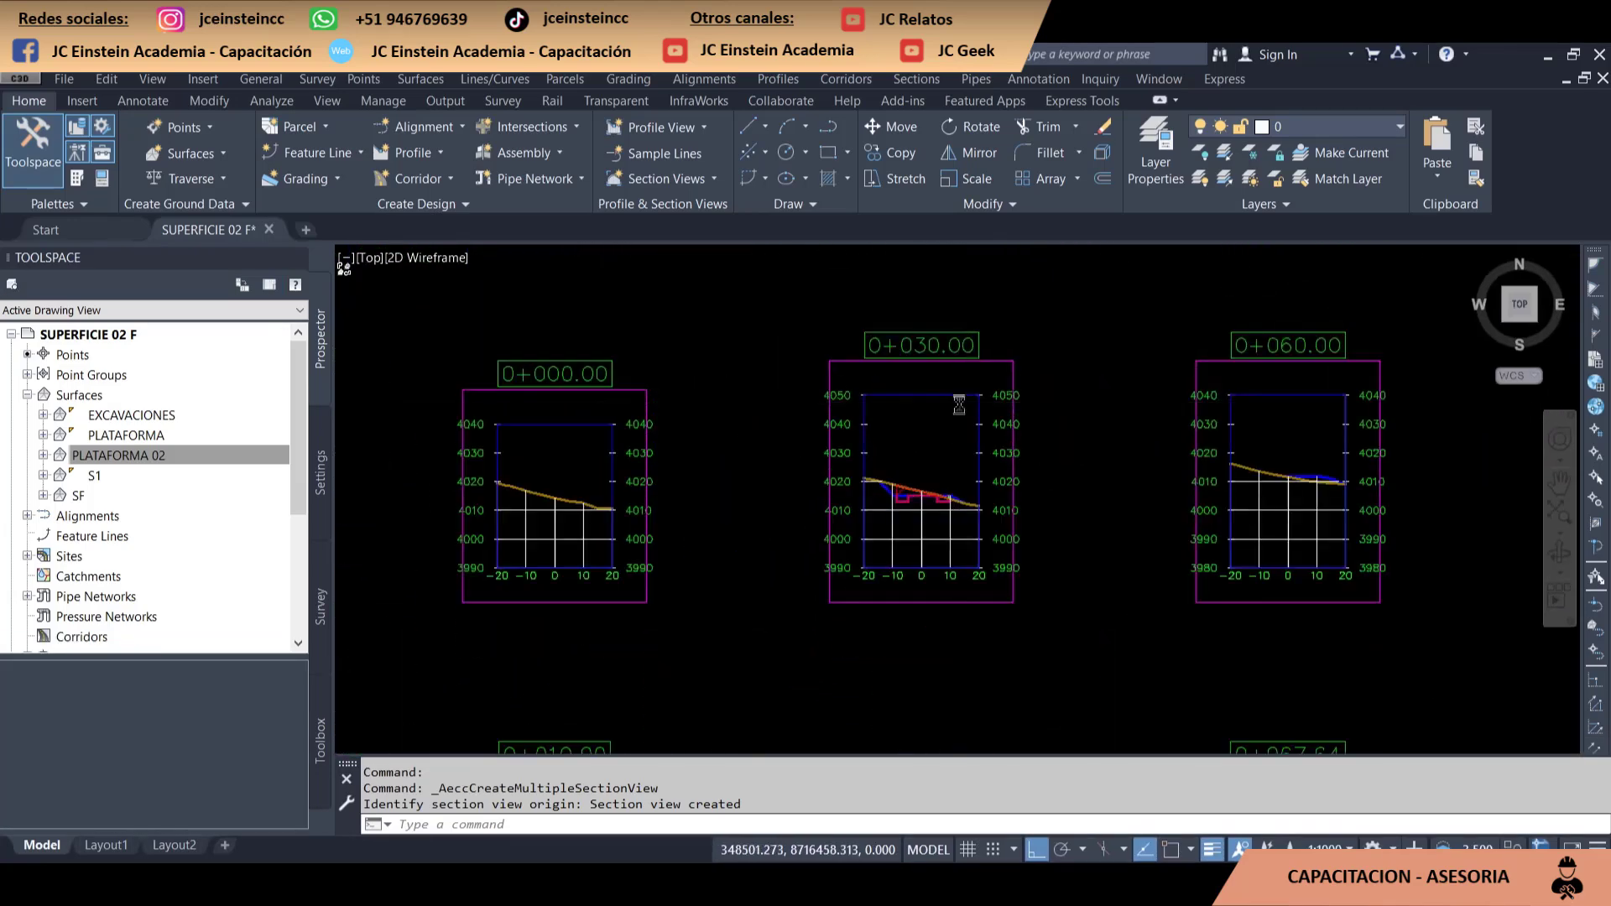
{"action": "scroll", "coordinate": [951, 424], "scroll_direction": "up", "scroll_amount": 3}
{"action": "scroll", "coordinate": [722, 479], "scroll_direction": "down", "scroll_amount": 8}
{"action": "middle_click_drag", "start_coordinate": [712, 487], "coordinate": [984, 398]}
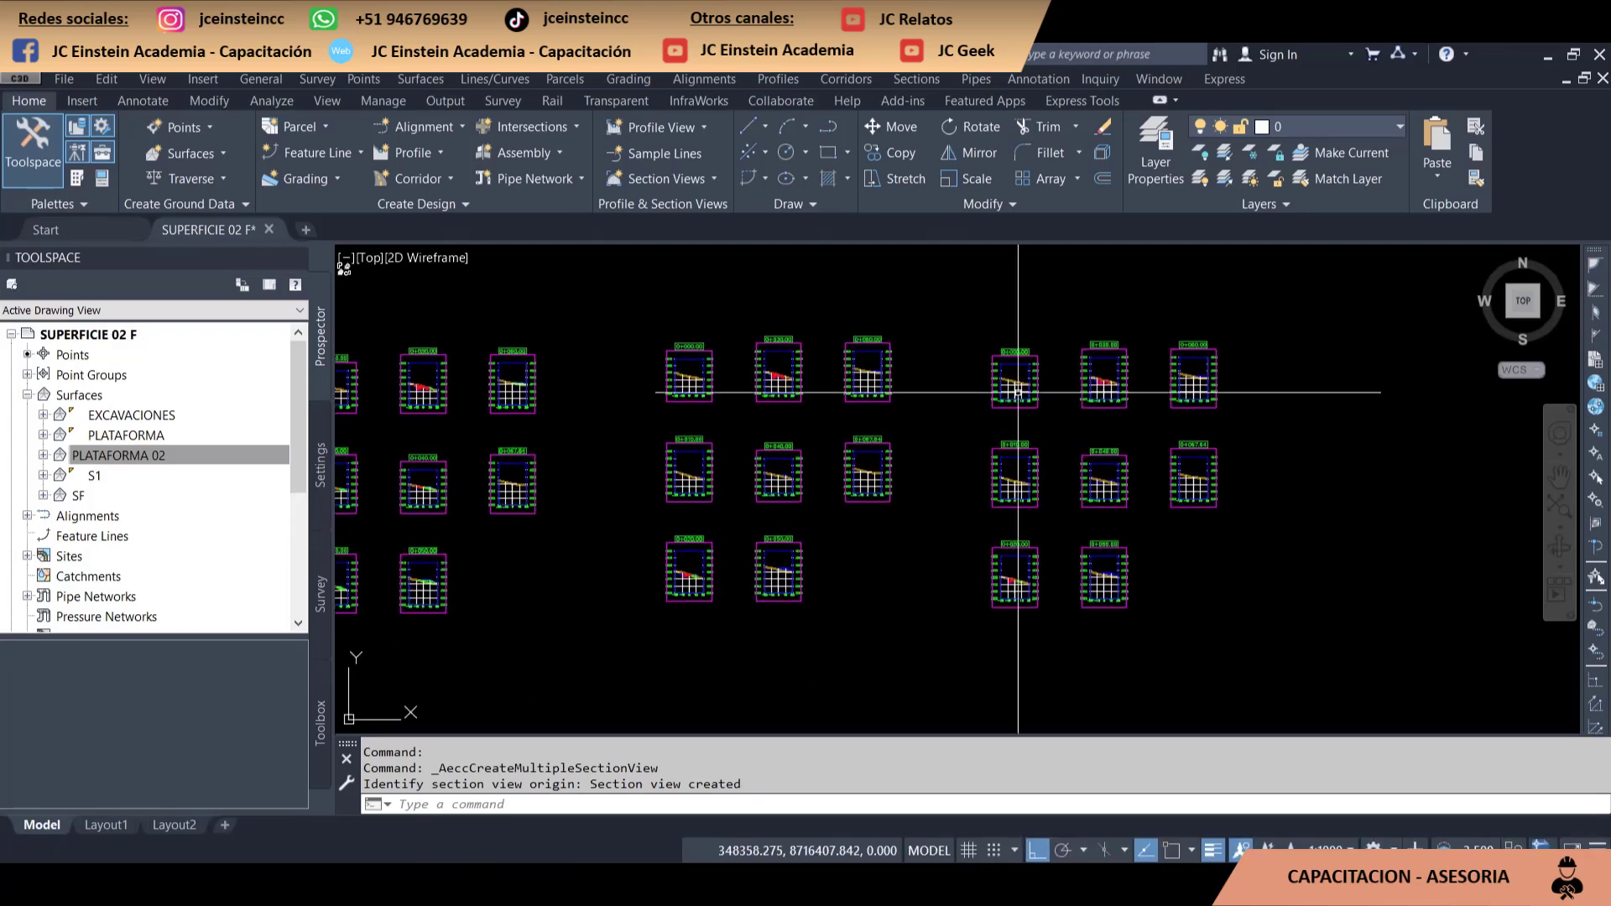
Start Compute Materials for the alignment and its 01 S1-PLAT-EXCA sample line group
{"action": "left_click", "coordinate": [915, 79]}
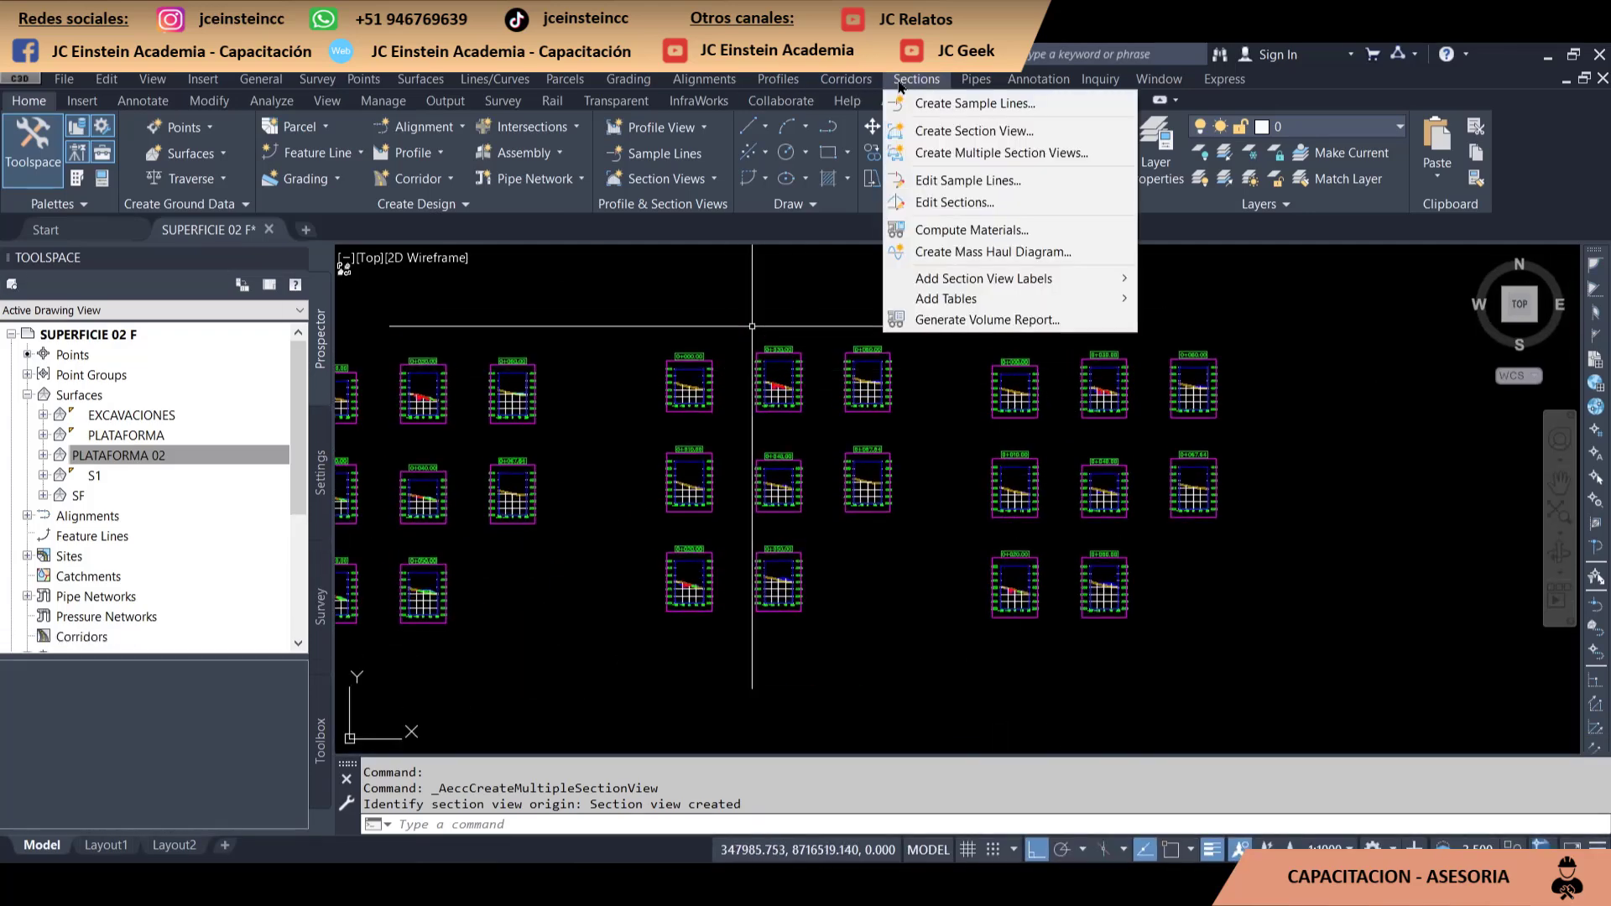
{"action": "left_click", "coordinate": [948, 232]}
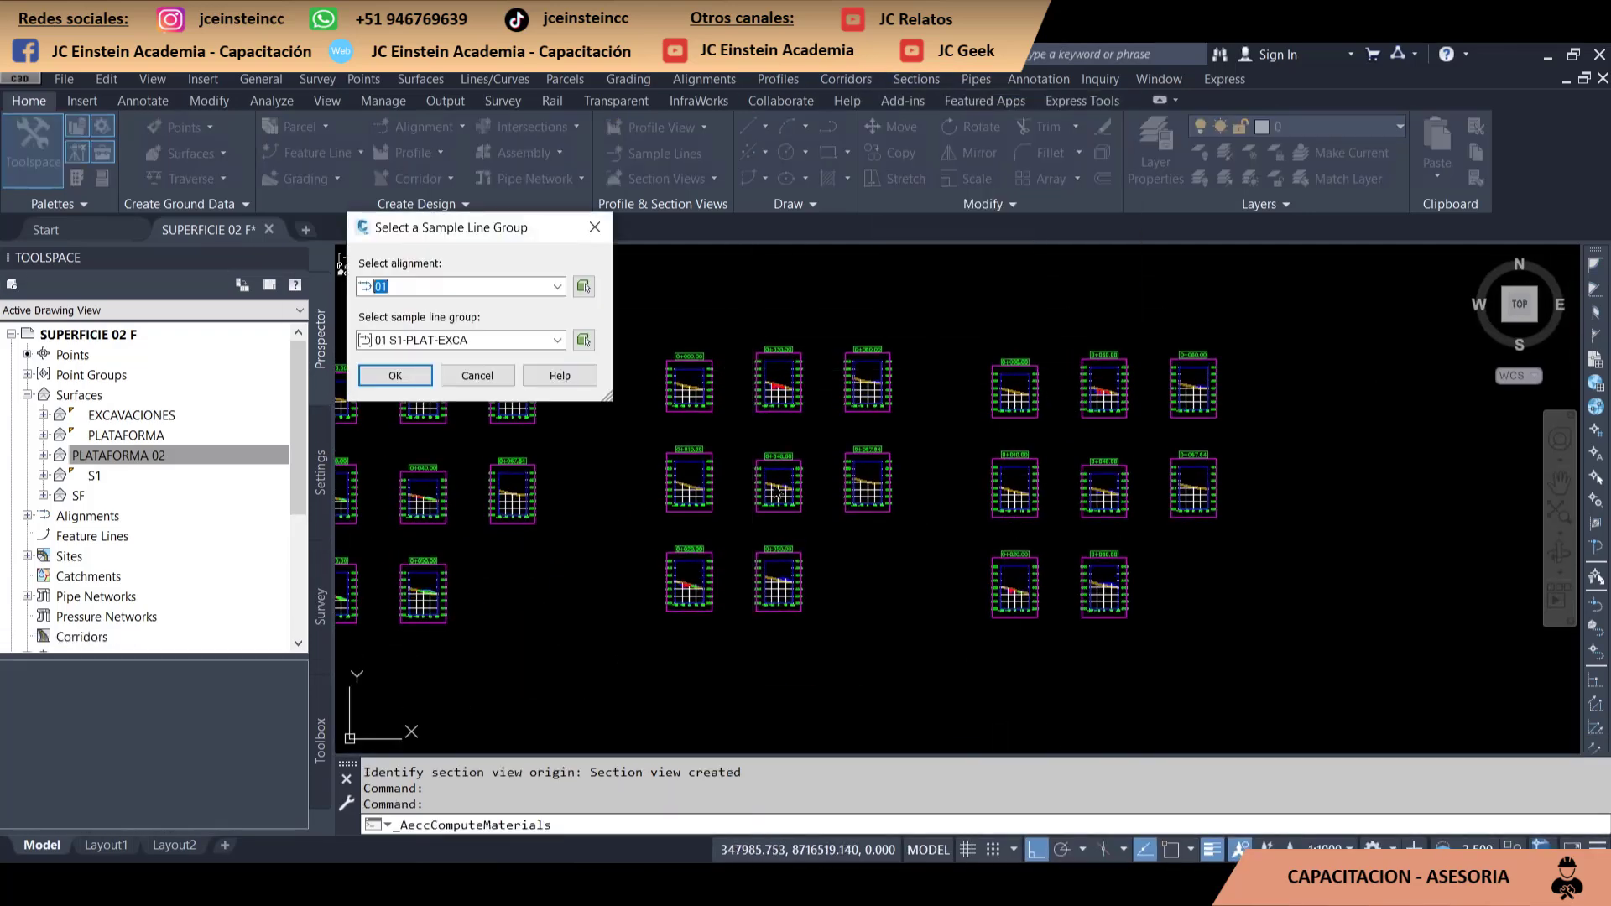
{"action": "left_click", "coordinate": [394, 375]}
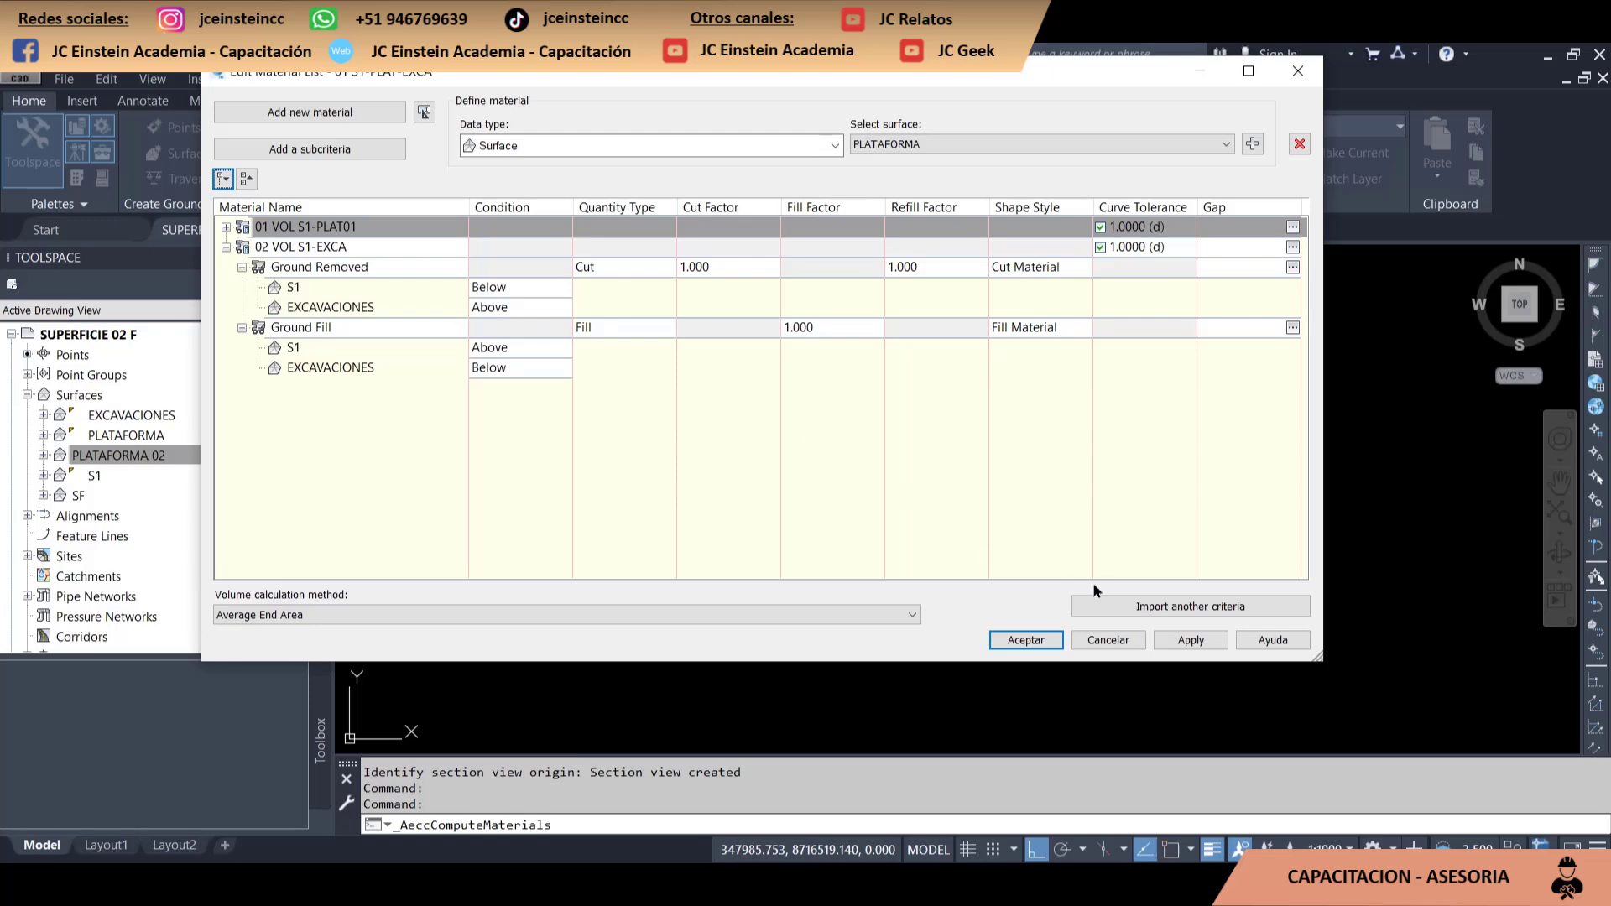
Review the cut and fill conditions in the 01 VOL S1-PLAT01 and 02 VOL S1-EXCA lists
{"action": "left_click", "coordinate": [226, 227]}
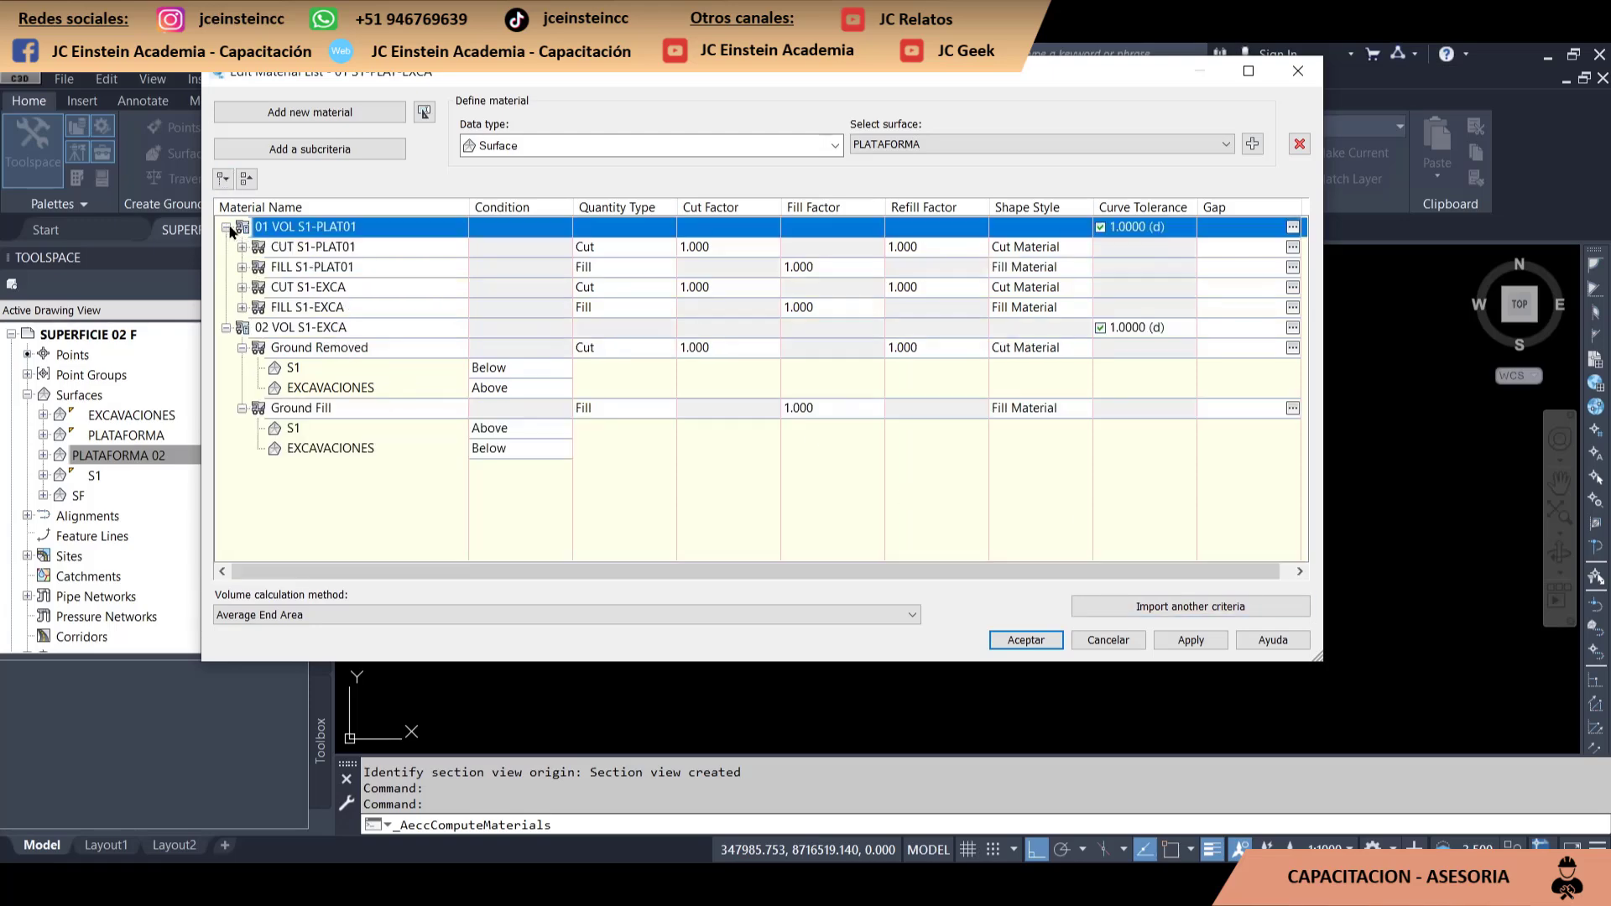
{"action": "left_click", "coordinate": [226, 328]}
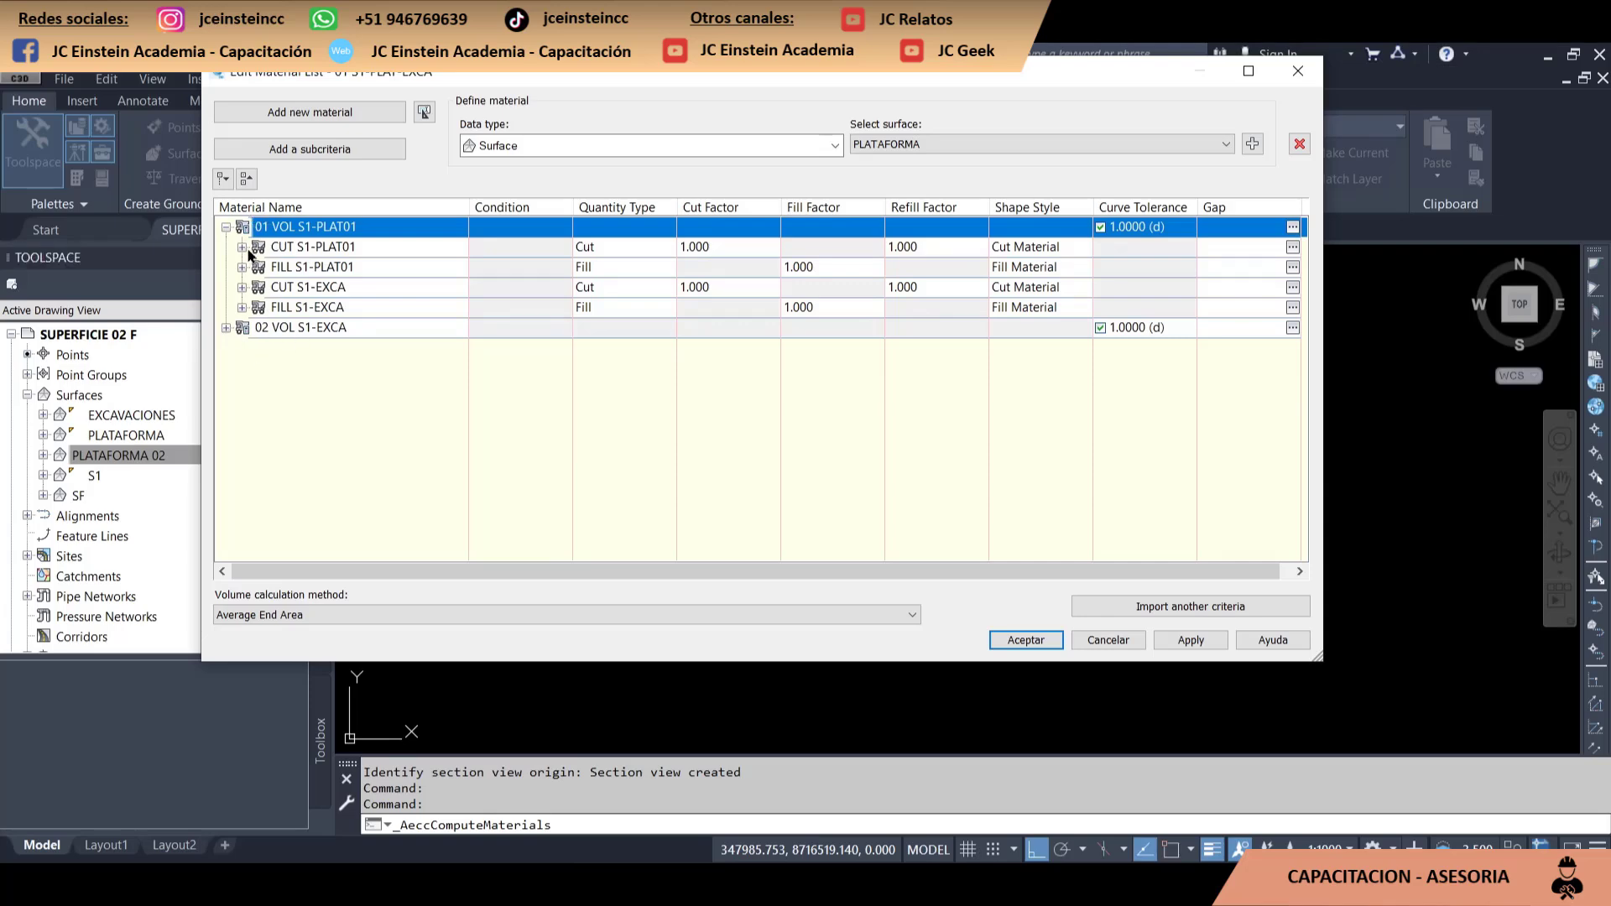
{"action": "left_click", "coordinate": [243, 248]}
{"action": "left_click", "coordinate": [242, 307]}
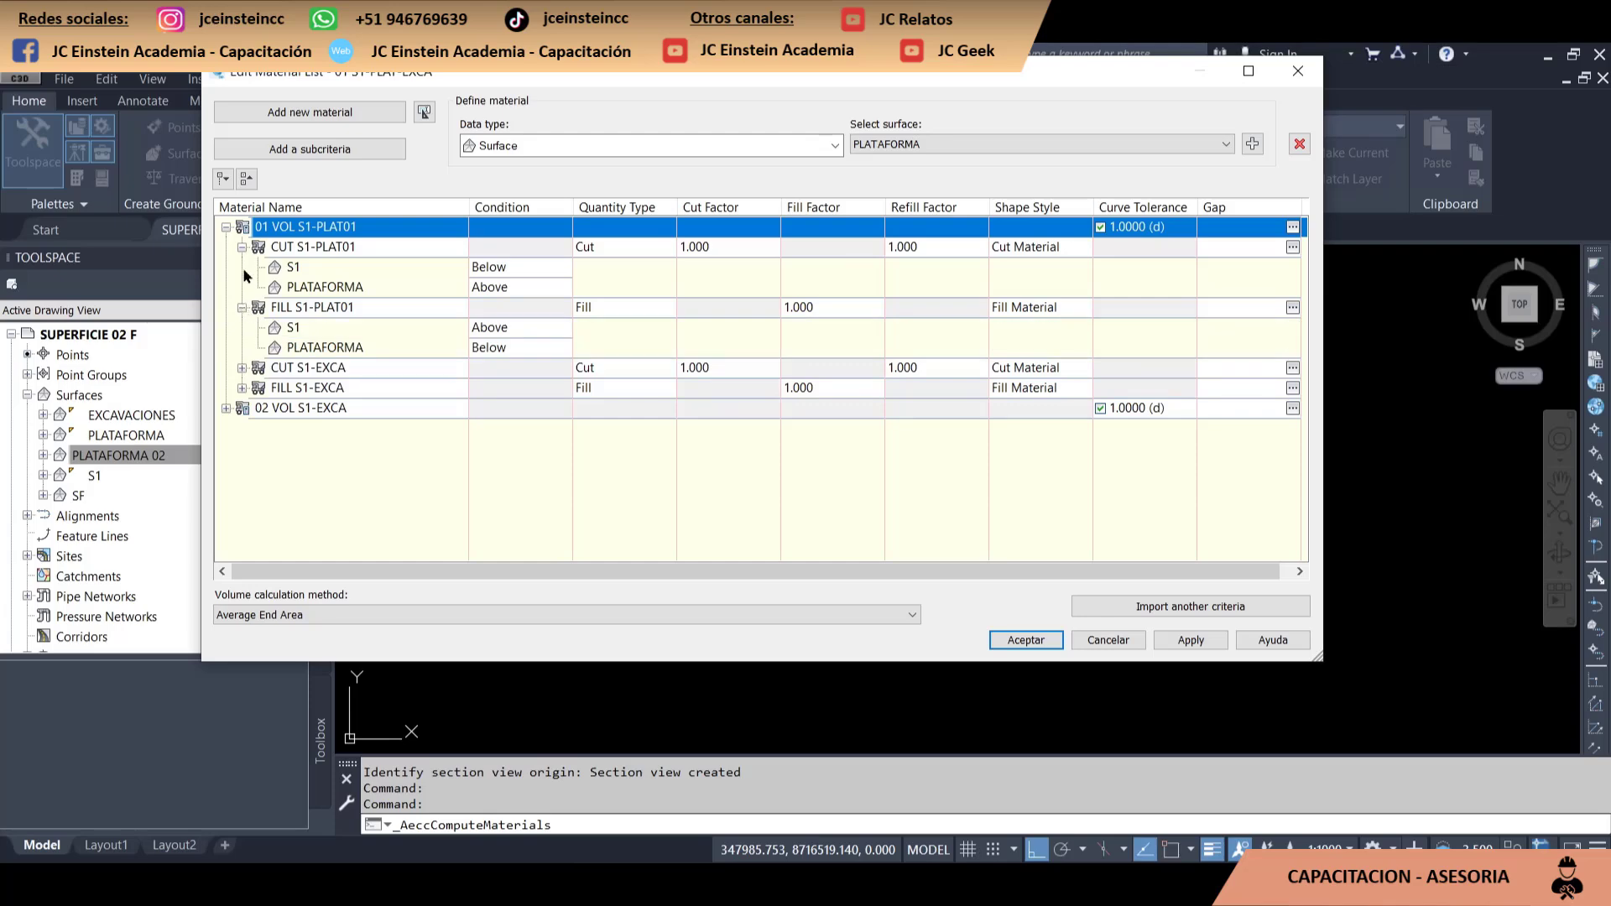
{"action": "left_click", "coordinate": [243, 247]}
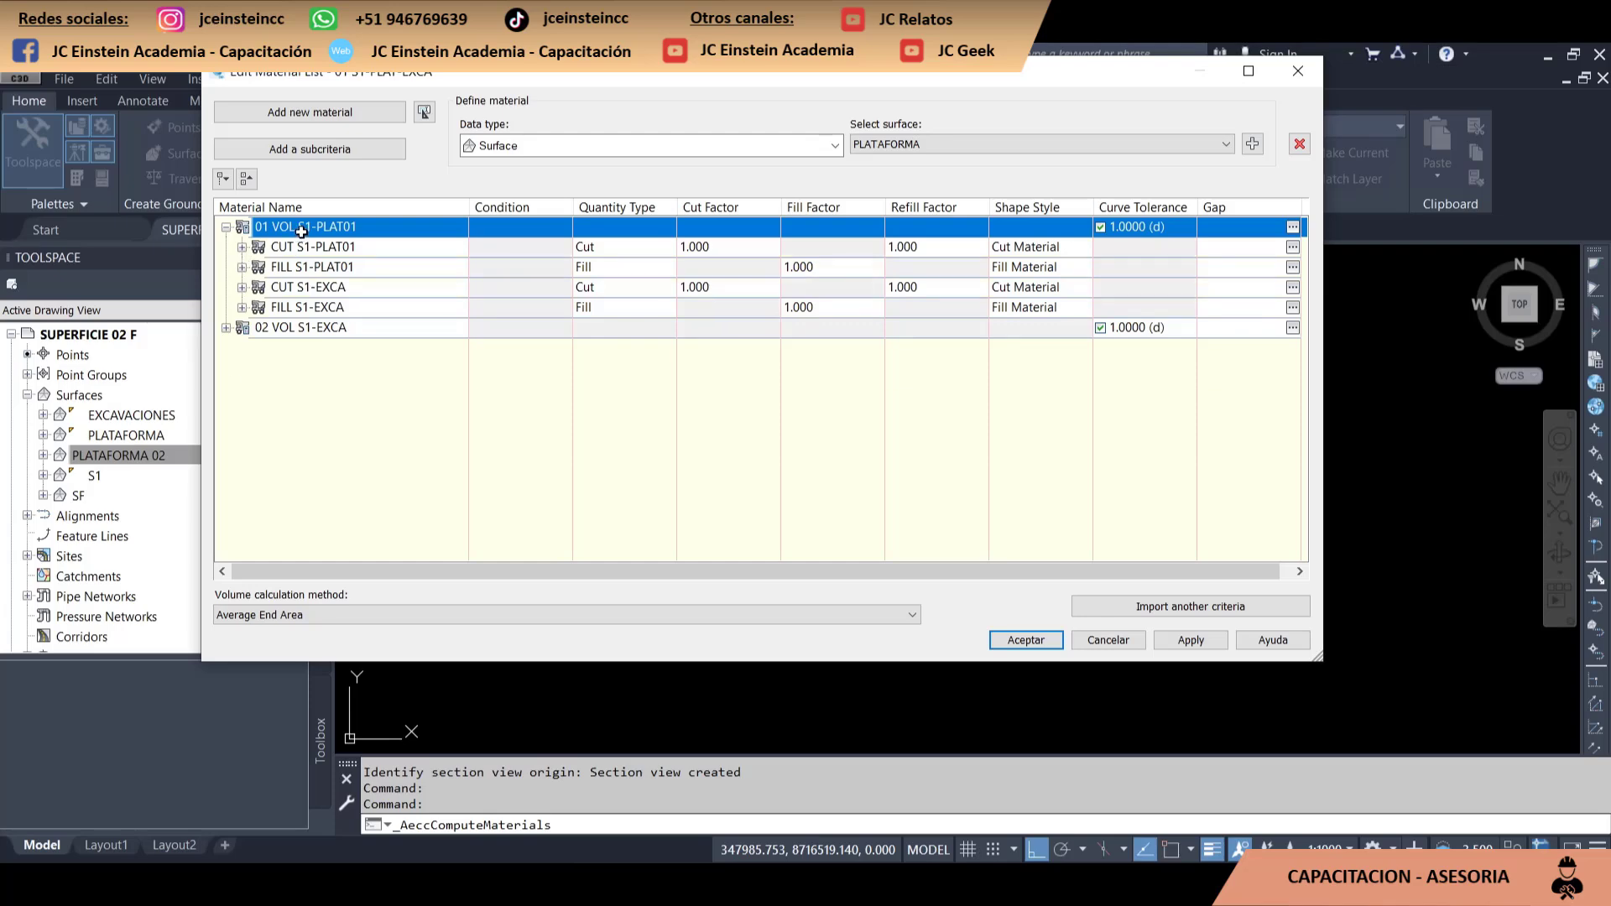
{"action": "left_click", "coordinate": [242, 287]}
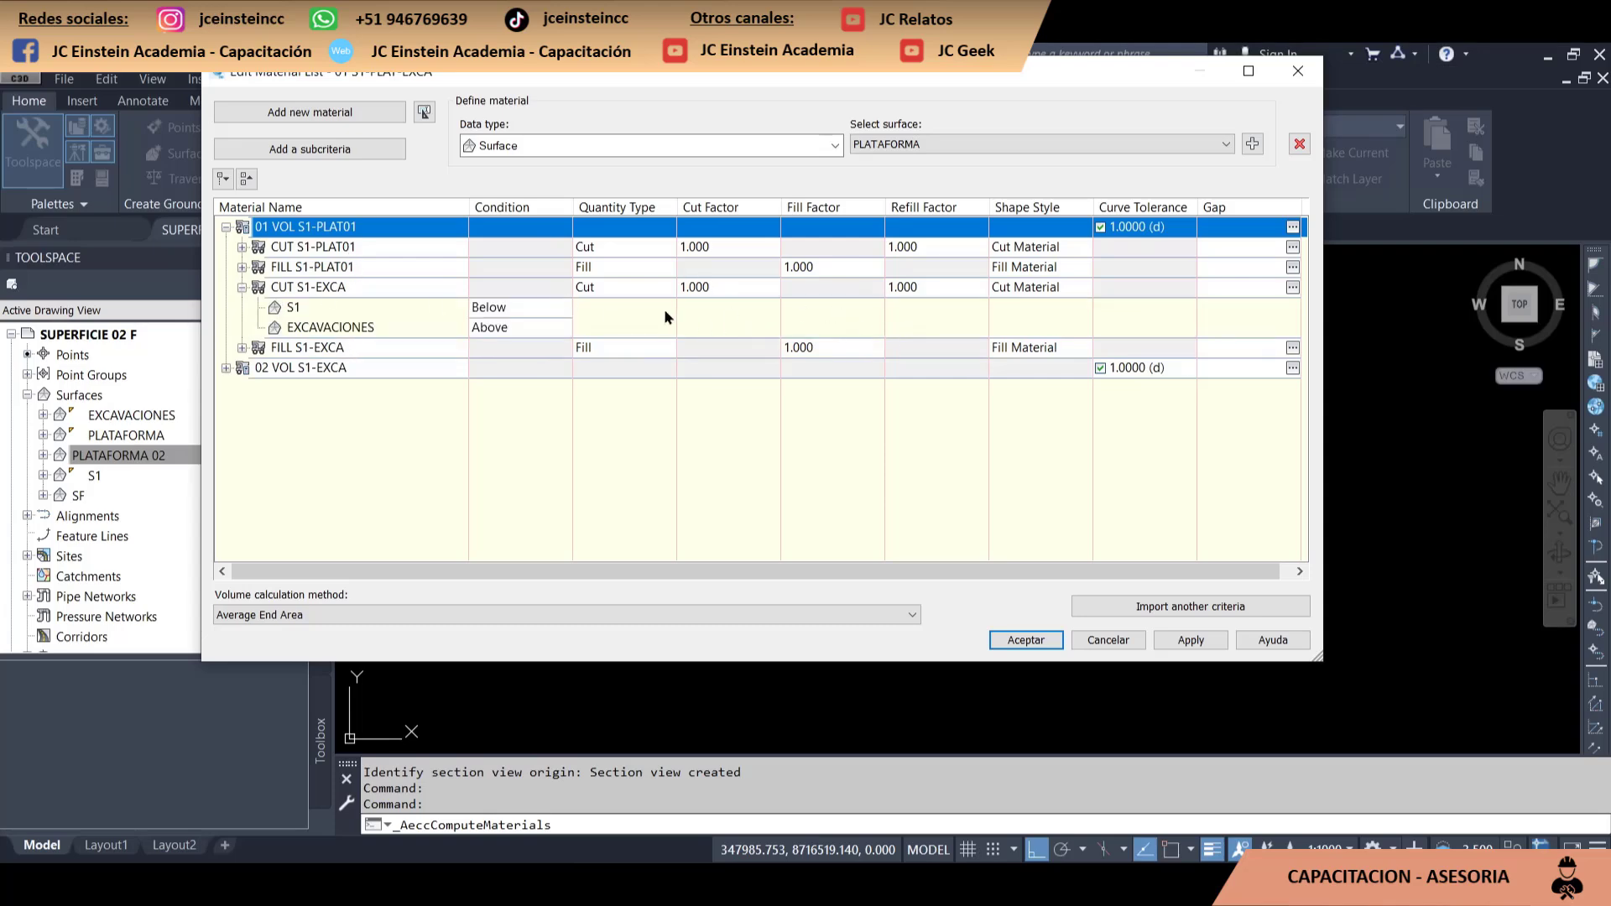
{"action": "left_click", "coordinate": [243, 287]}
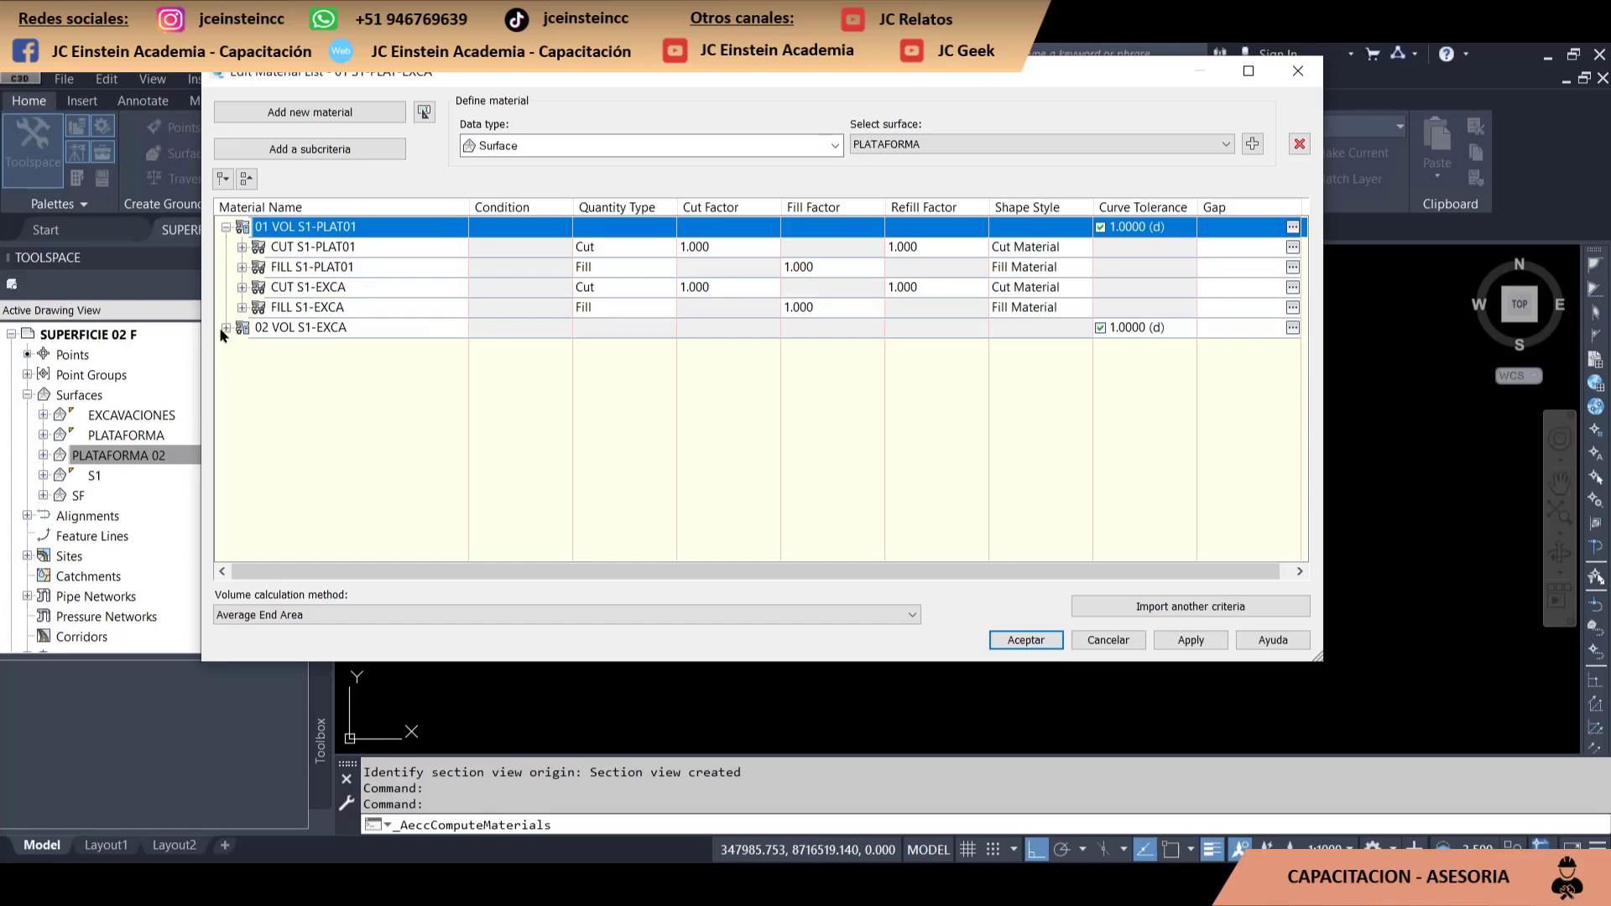
Keep 02 VOL S1-EXCA unchanged without importing new criteria, and compute the materials
{"action": "left_click", "coordinate": [295, 327]}
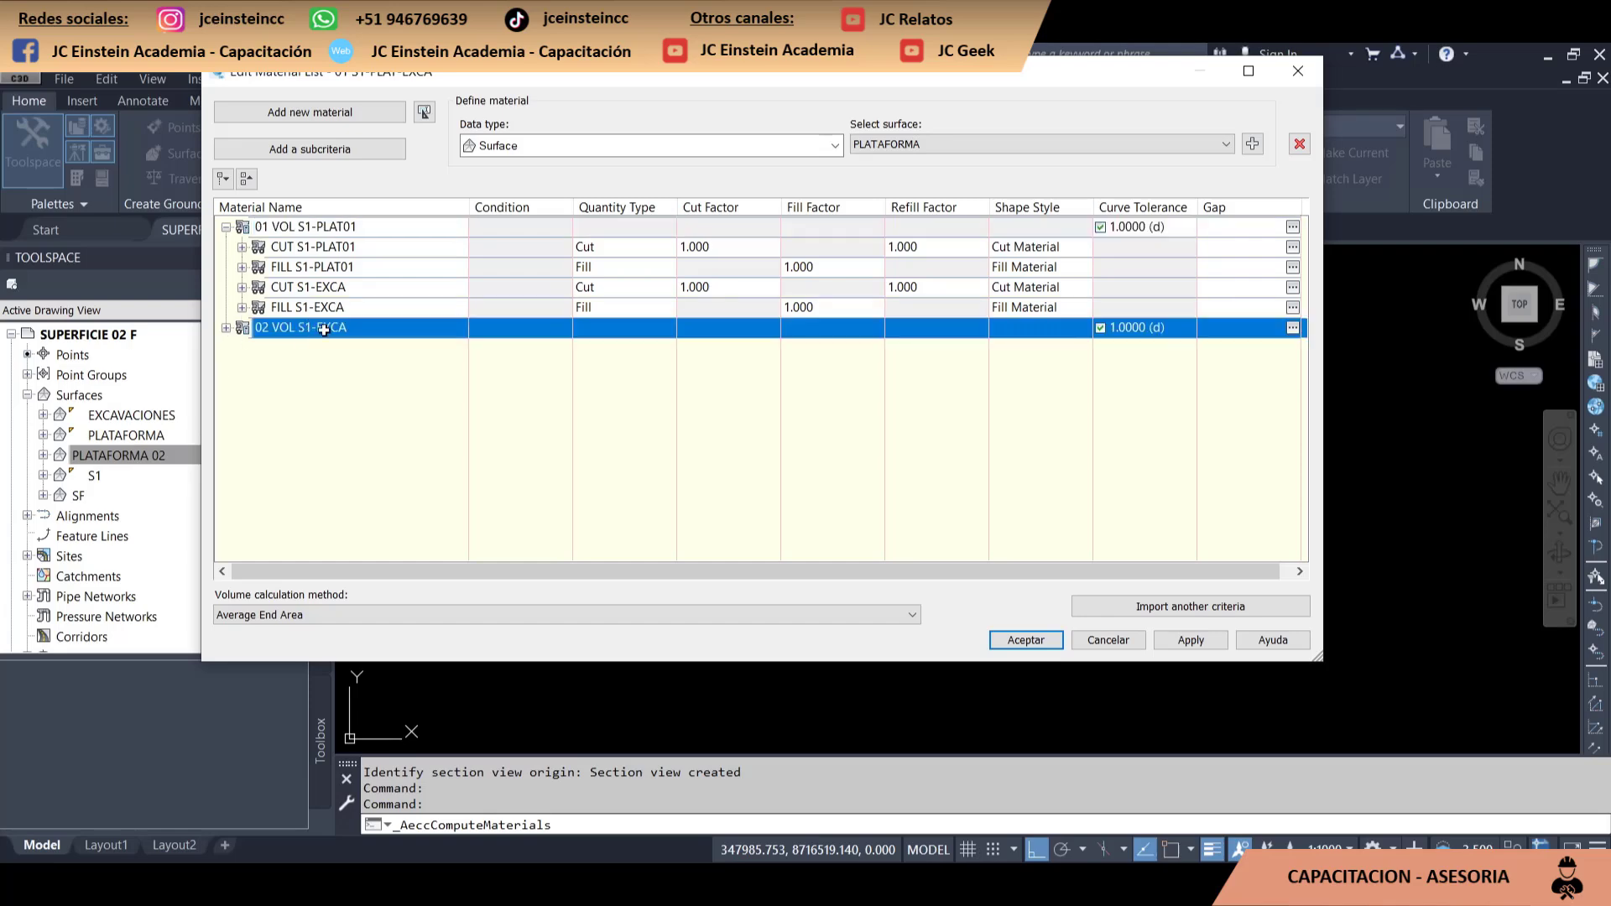
{"action": "left_click", "coordinate": [1195, 613]}
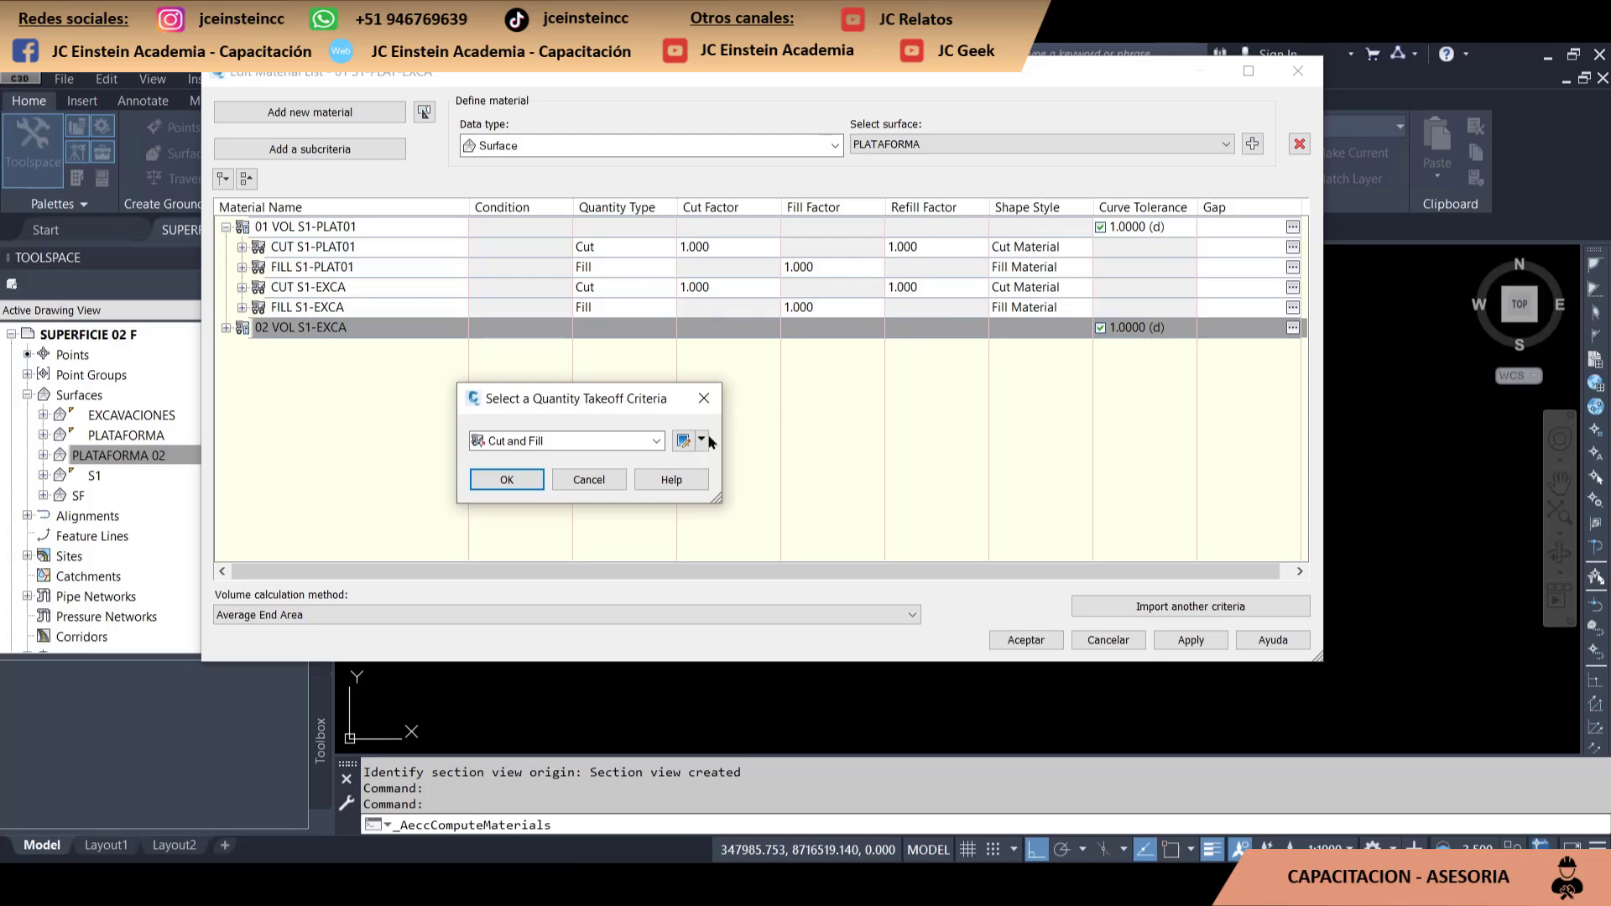
{"action": "left_click", "coordinate": [709, 393]}
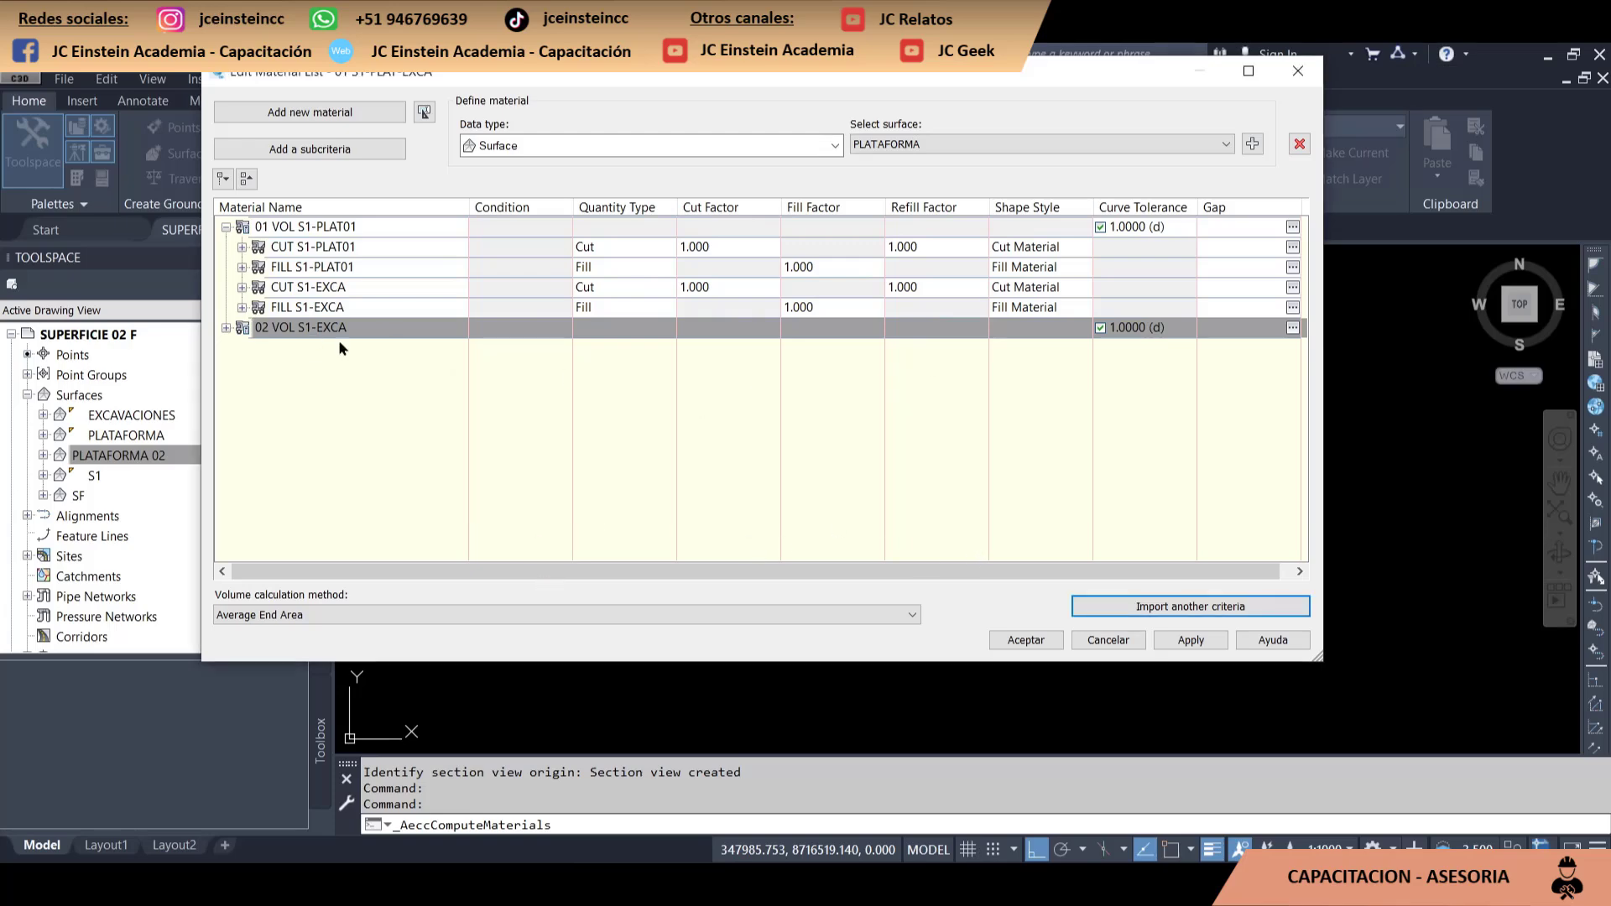
{"action": "left_click", "coordinate": [445, 329]}
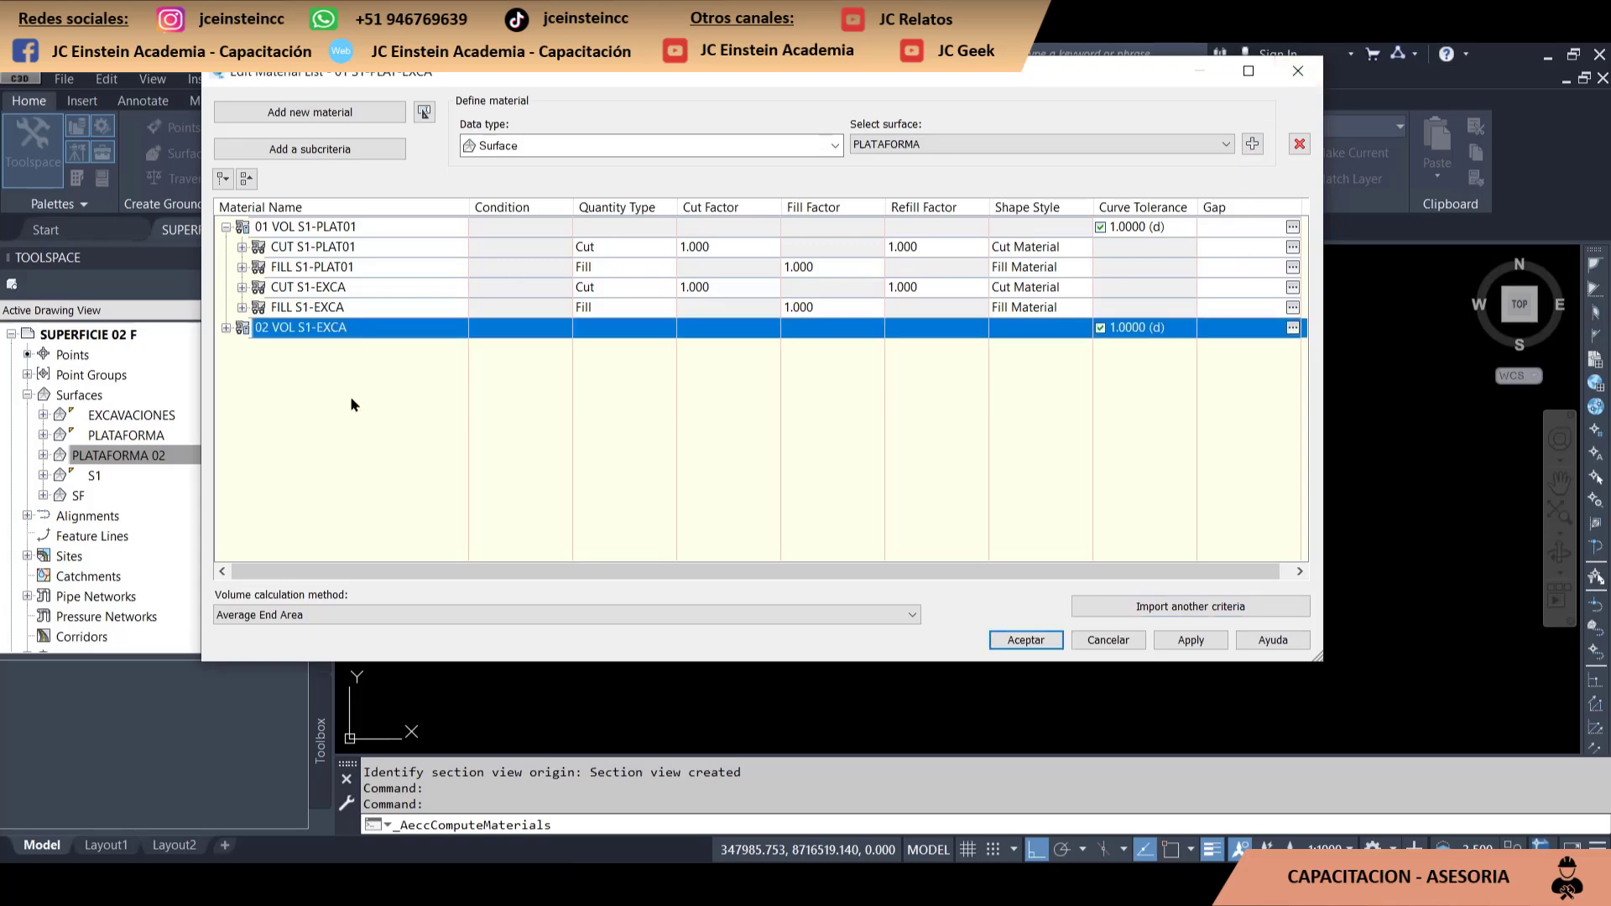
{"action": "left_click", "coordinate": [336, 329]}
{"action": "key", "text": "Return"}
{"action": "left_click", "coordinate": [1025, 640]}
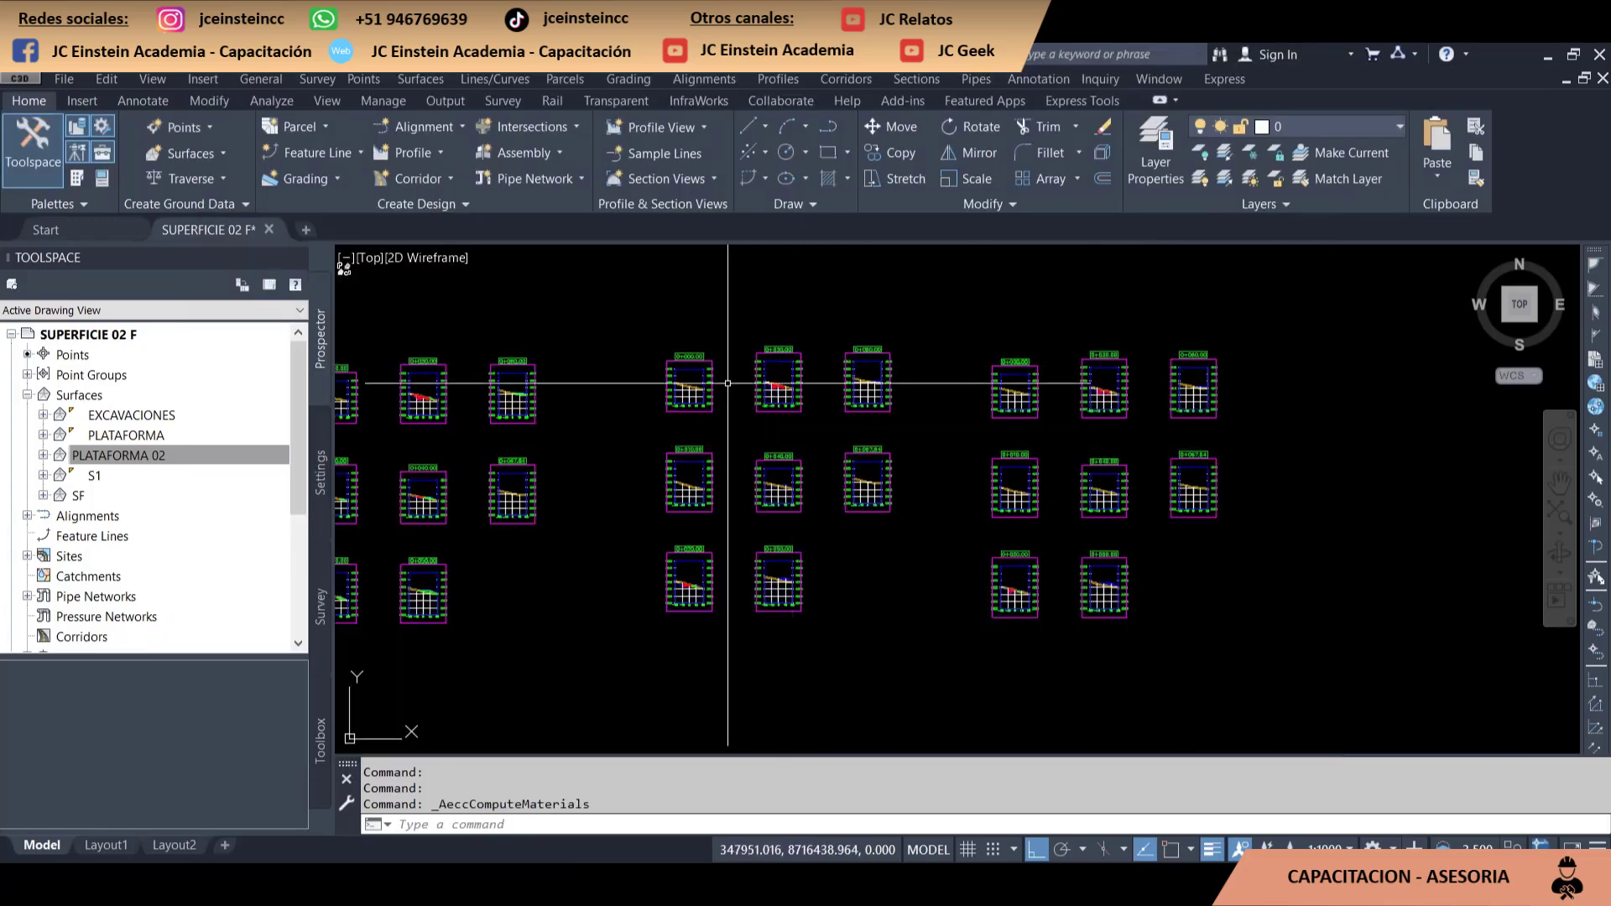
Navigate across the section view grids and select the 0+000.00 section view
{"action": "scroll", "coordinate": [728, 383], "scroll_direction": "up", "scroll_amount": 3}
{"action": "scroll", "coordinate": [881, 413], "scroll_direction": "down", "scroll_amount": 3}
{"action": "scroll", "coordinate": [887, 478], "scroll_direction": "up", "scroll_amount": 3}
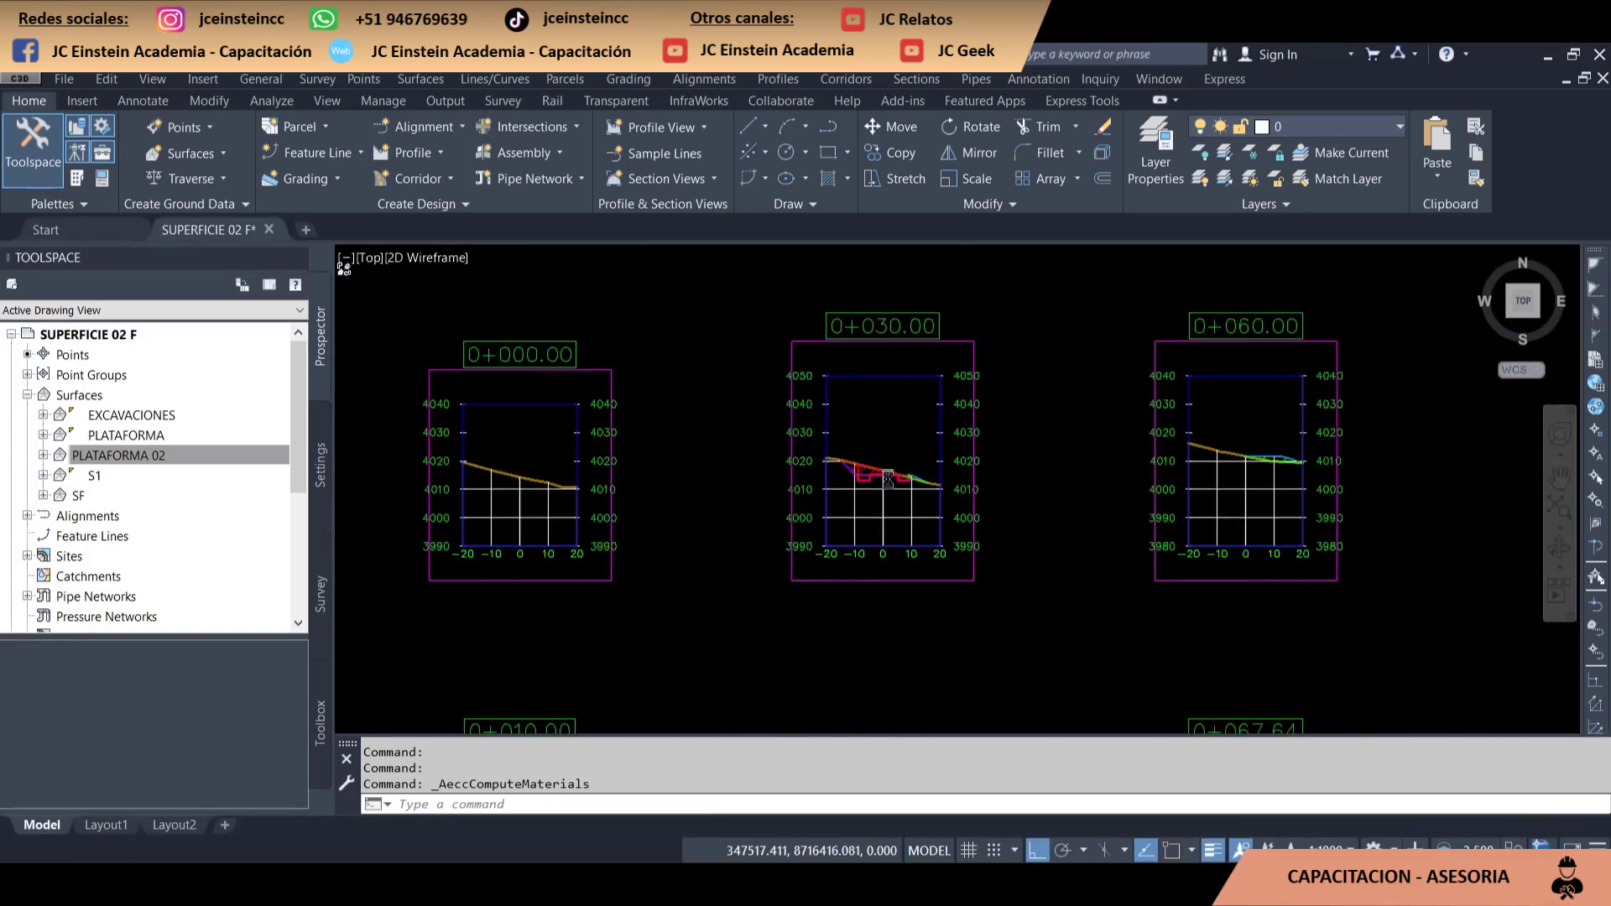
{"action": "scroll", "coordinate": [888, 478], "scroll_direction": "up", "scroll_amount": 3}
{"action": "scroll", "coordinate": [898, 493], "scroll_direction": "down", "scroll_amount": 3}
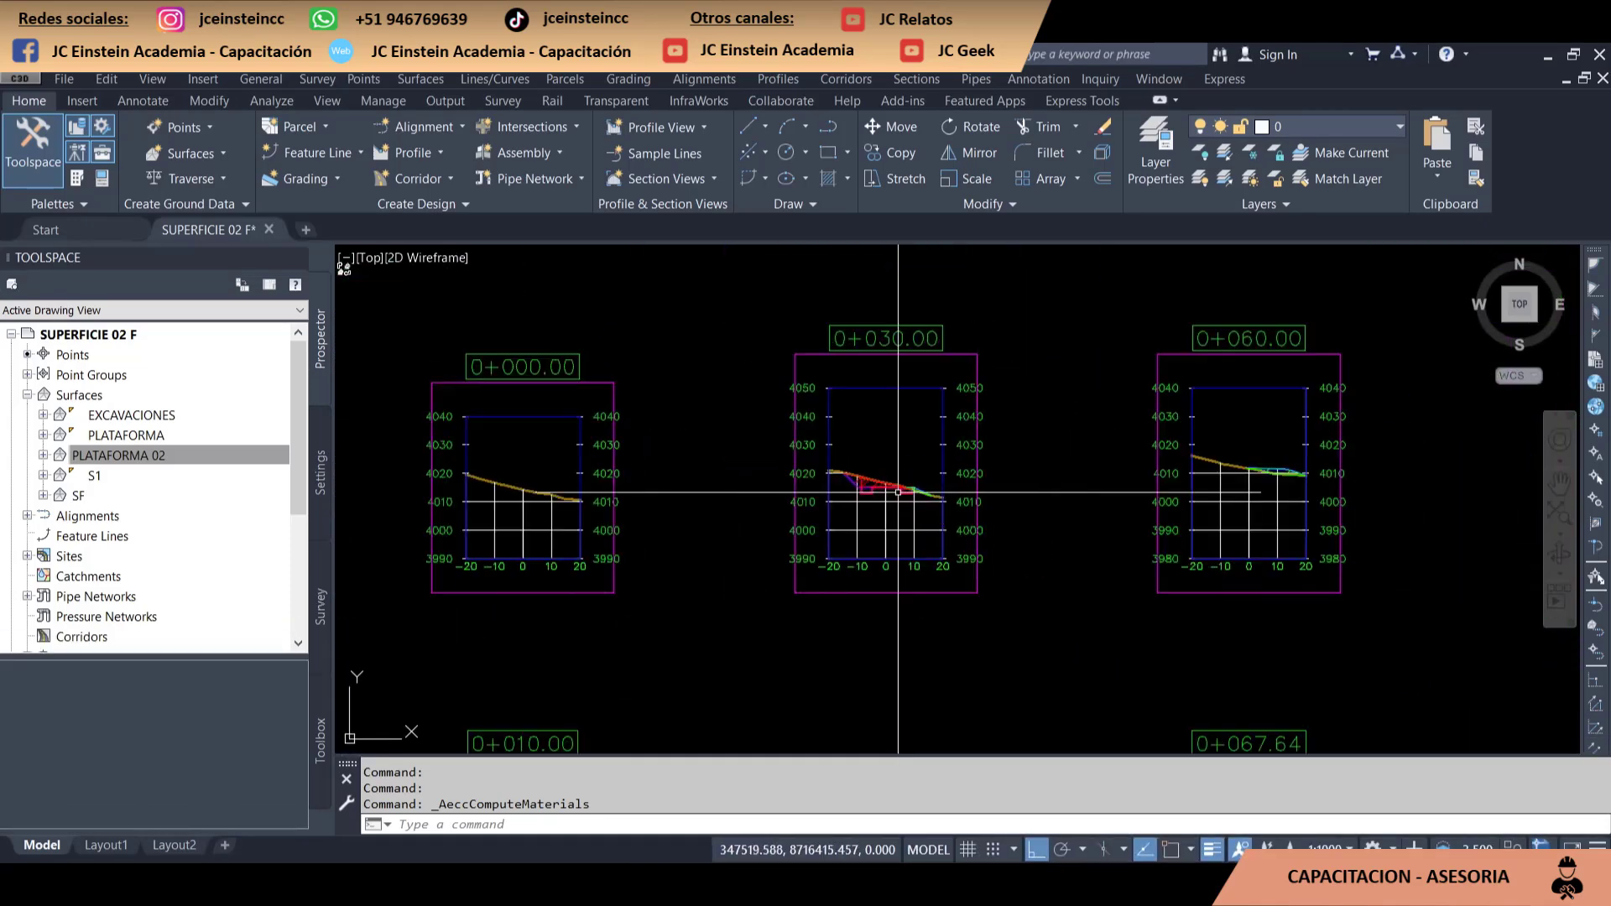
{"action": "scroll", "coordinate": [923, 461], "scroll_direction": "down", "scroll_amount": 1}
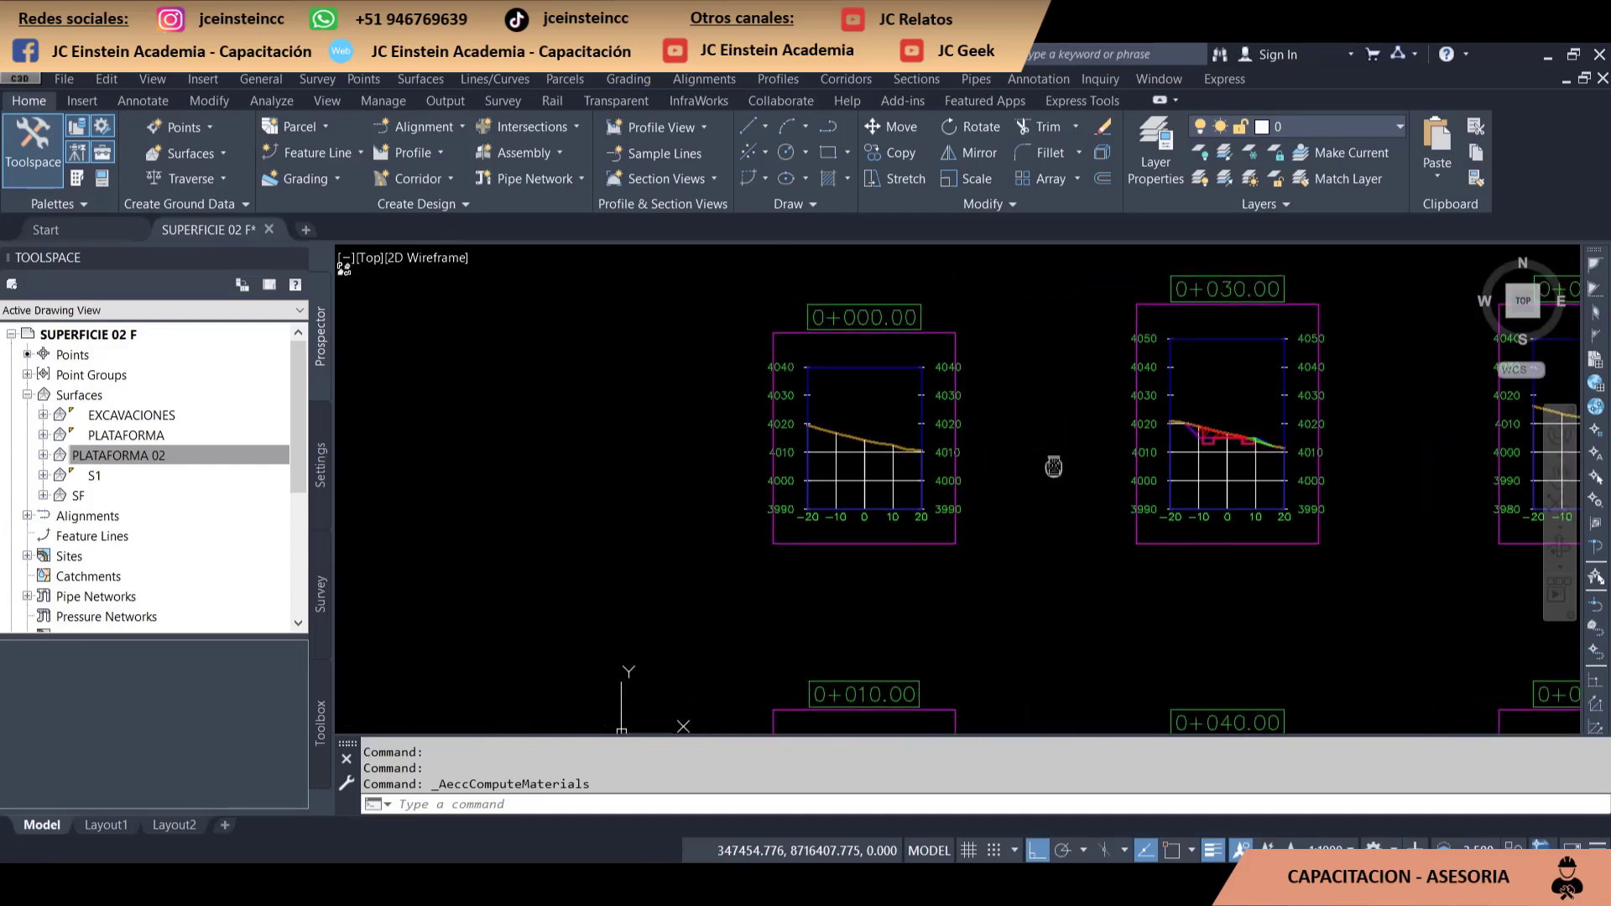
{"action": "scroll", "coordinate": [1258, 512], "scroll_direction": "down", "scroll_amount": 4}
{"action": "scroll", "coordinate": [1275, 537], "scroll_direction": "down", "scroll_amount": 2}
{"action": "scroll", "coordinate": [1081, 495], "scroll_direction": "up", "scroll_amount": 2}
{"action": "scroll", "coordinate": [860, 369], "scroll_direction": "up", "scroll_amount": 5}
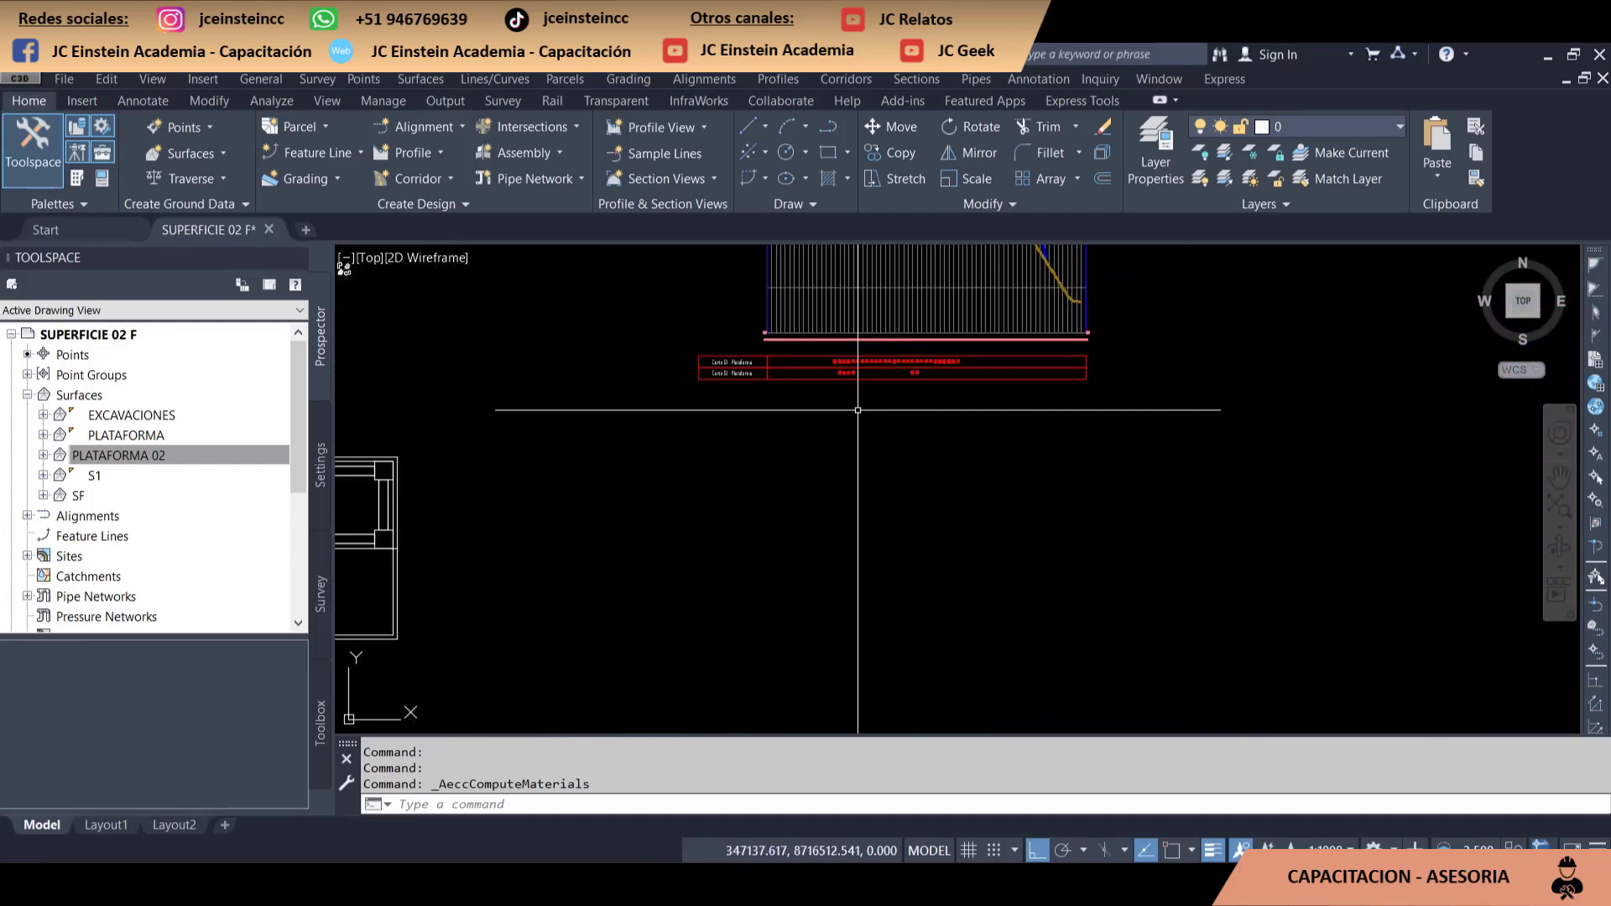
{"action": "scroll", "coordinate": [860, 369], "scroll_direction": "up", "scroll_amount": 2}
{"action": "scroll", "coordinate": [863, 361], "scroll_direction": "up", "scroll_amount": 3}
{"action": "scroll", "coordinate": [929, 411], "scroll_direction": "down", "scroll_amount": 10}
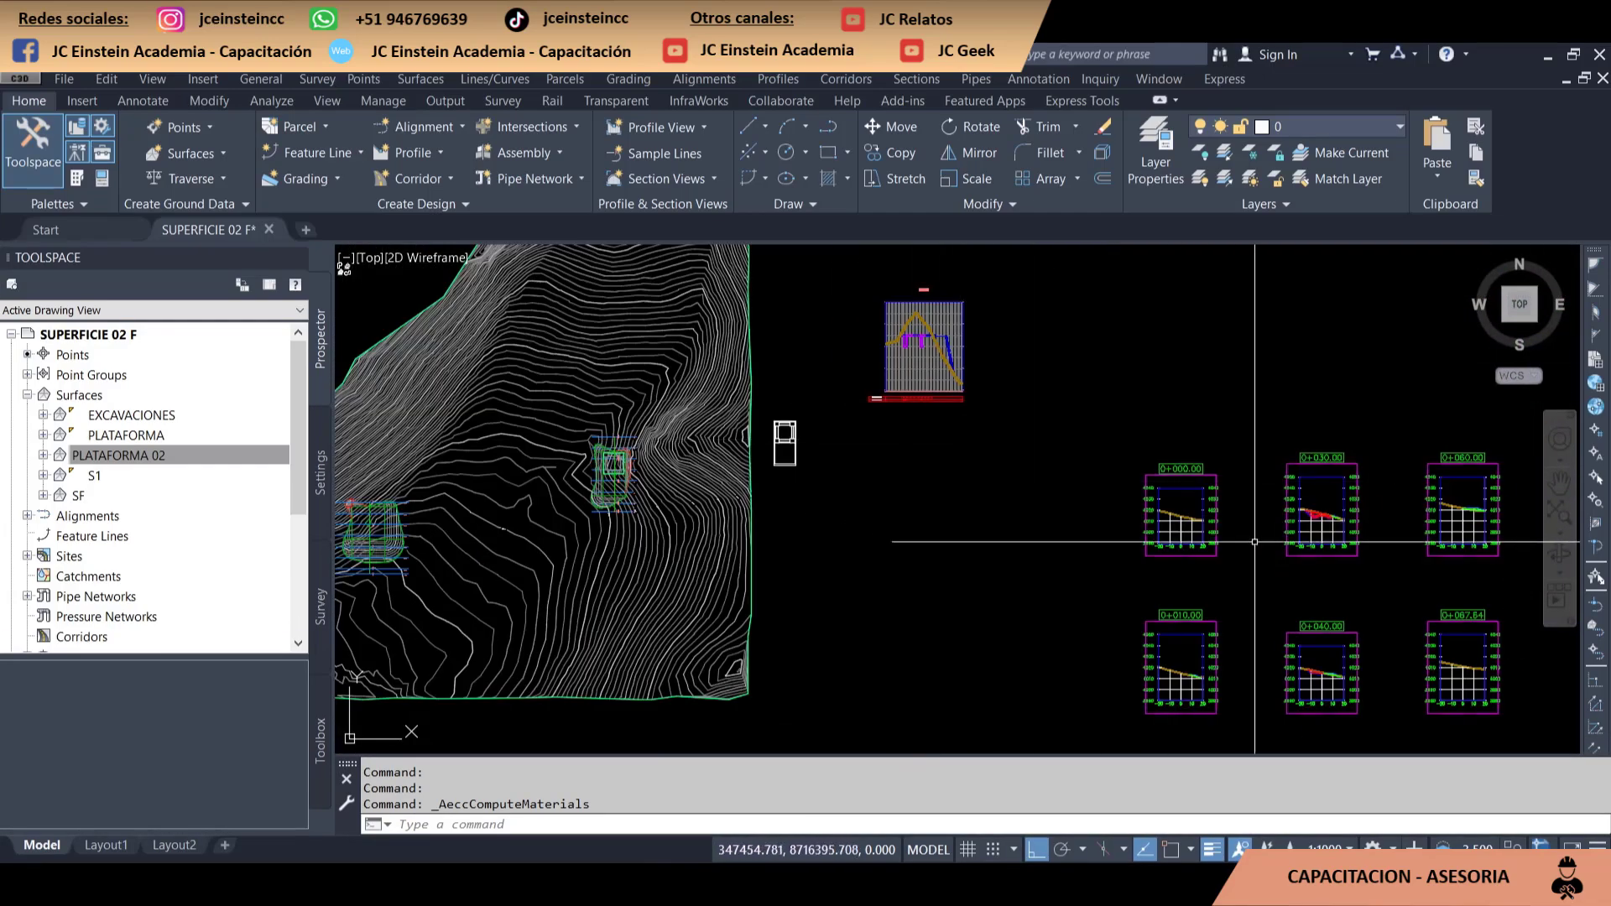
{"action": "scroll", "coordinate": [1358, 540], "scroll_direction": "up", "scroll_amount": 5}
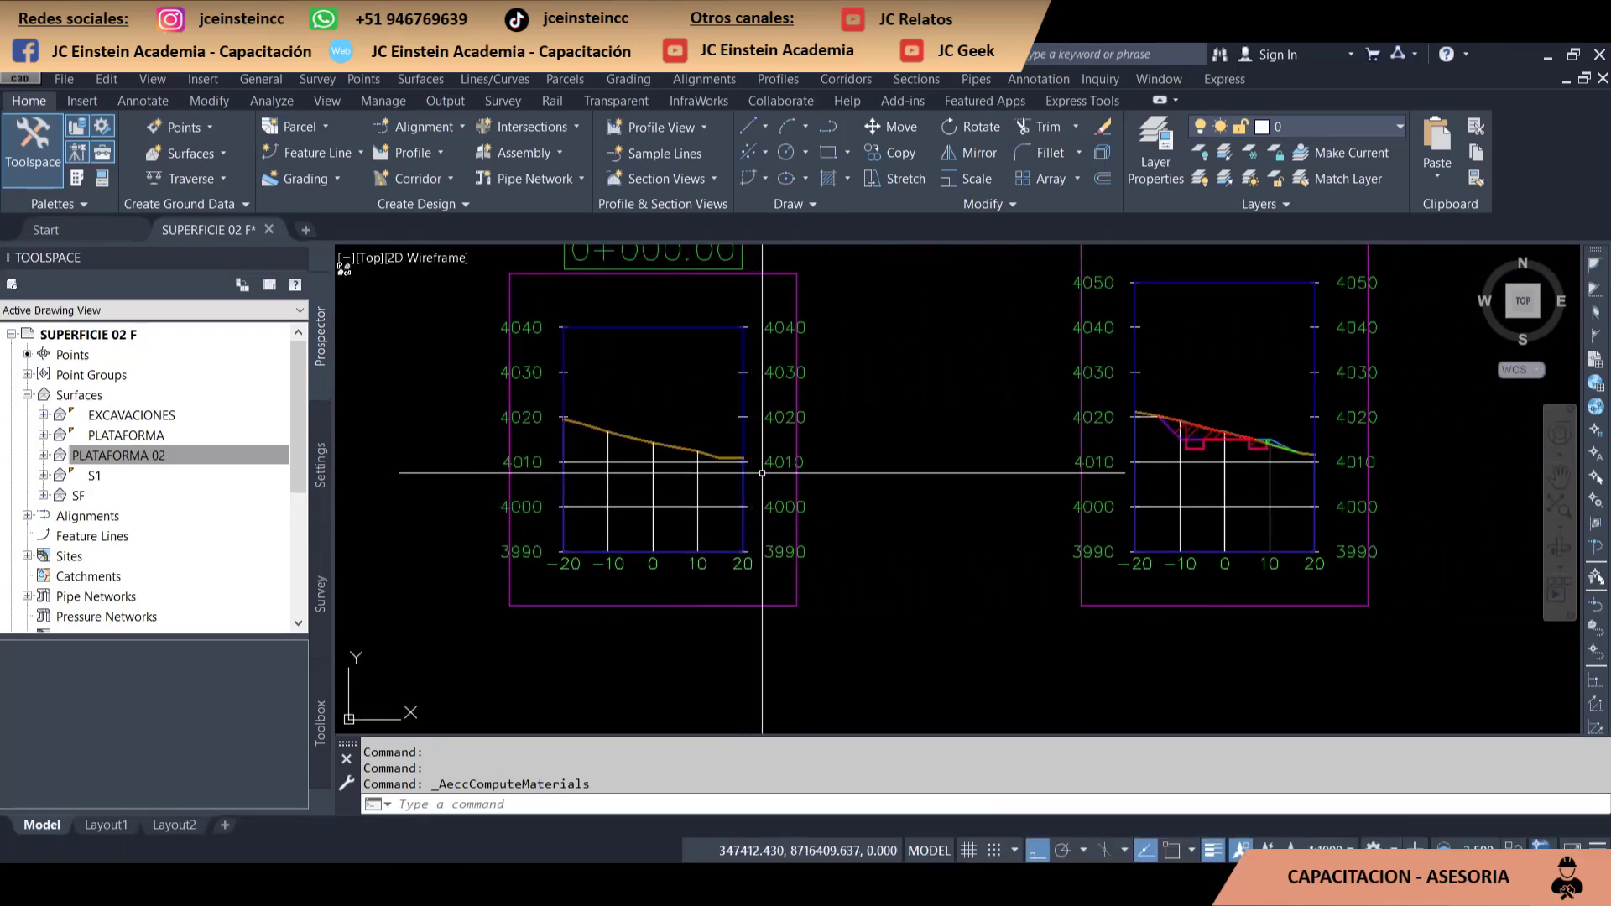
{"action": "scroll", "coordinate": [756, 479], "scroll_direction": "down", "scroll_amount": 5}
{"action": "scroll", "coordinate": [1067, 493], "scroll_direction": "down", "scroll_amount": 2}
{"action": "scroll", "coordinate": [1066, 493], "scroll_direction": "down", "scroll_amount": 2}
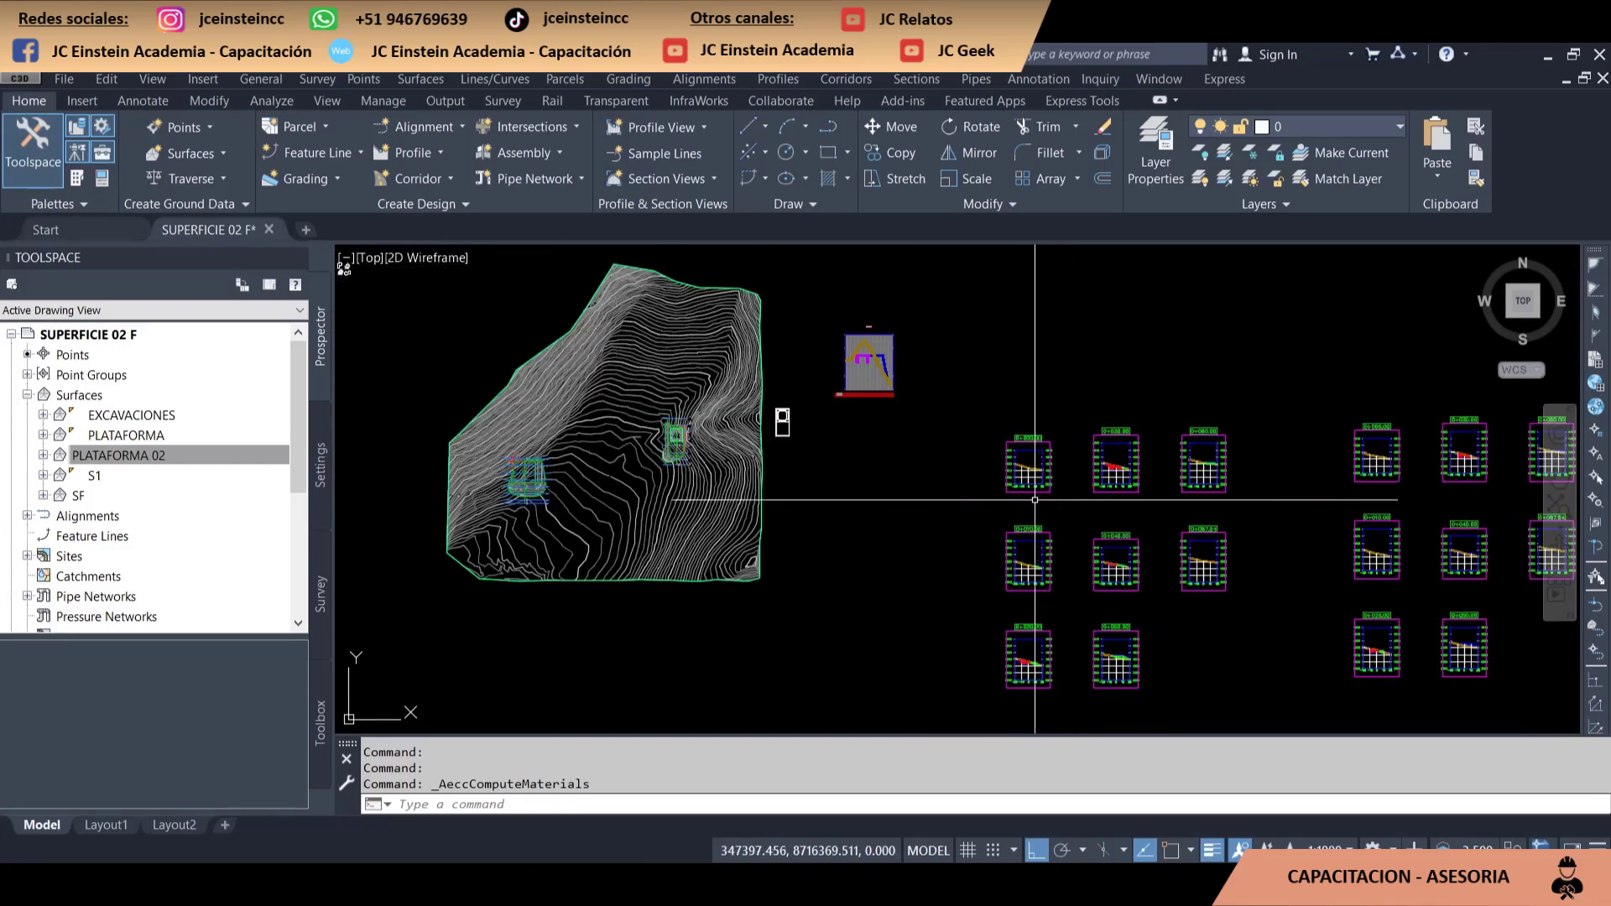
{"action": "scroll", "coordinate": [1068, 492], "scroll_direction": "down", "scroll_amount": 2}
{"action": "scroll", "coordinate": [1066, 492], "scroll_direction": "up", "scroll_amount": 8}
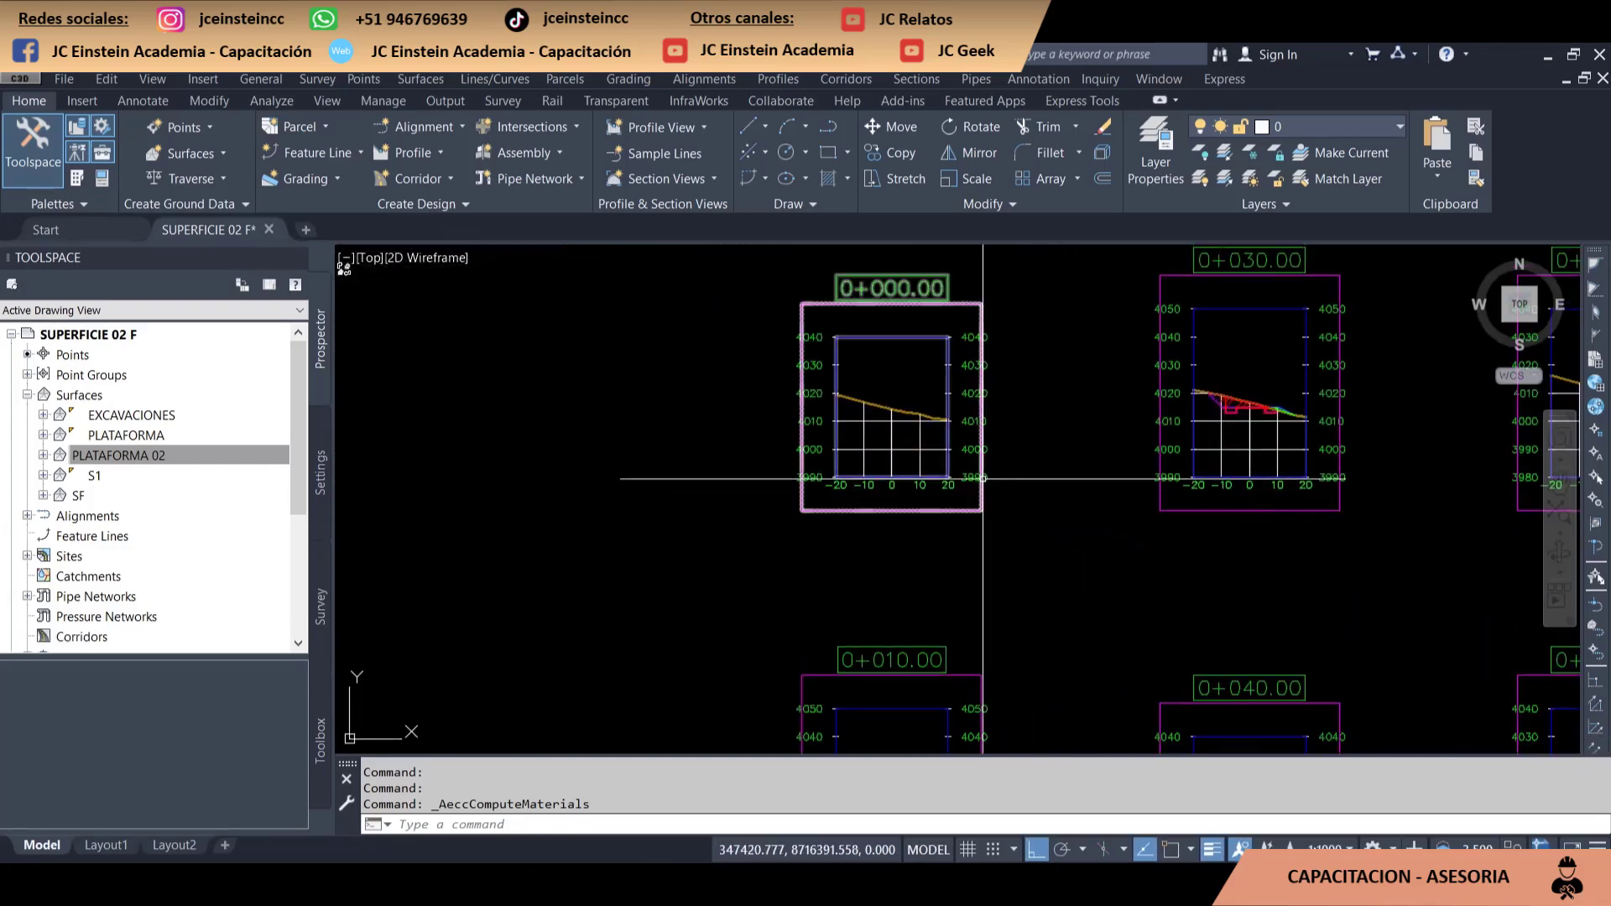
{"action": "middle_click_drag", "start_coordinate": [769, 467], "coordinate": [599, 525]}
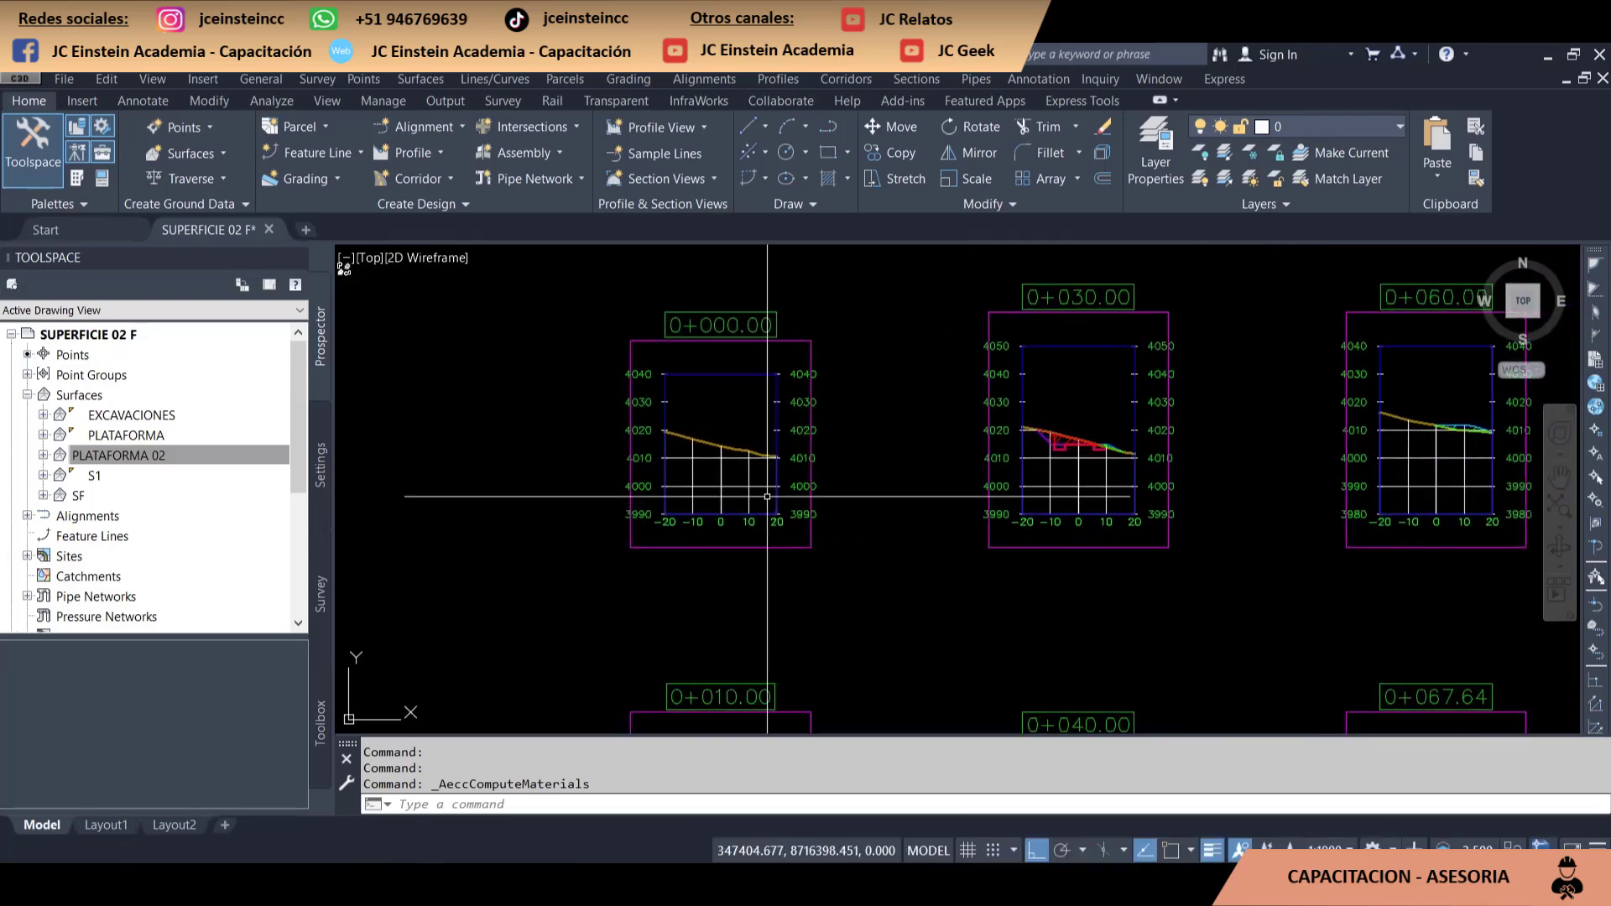
{"action": "scroll", "coordinate": [766, 514], "scroll_direction": "down", "scroll_amount": 6}
{"action": "scroll", "coordinate": [794, 503], "scroll_direction": "up", "scroll_amount": 6}
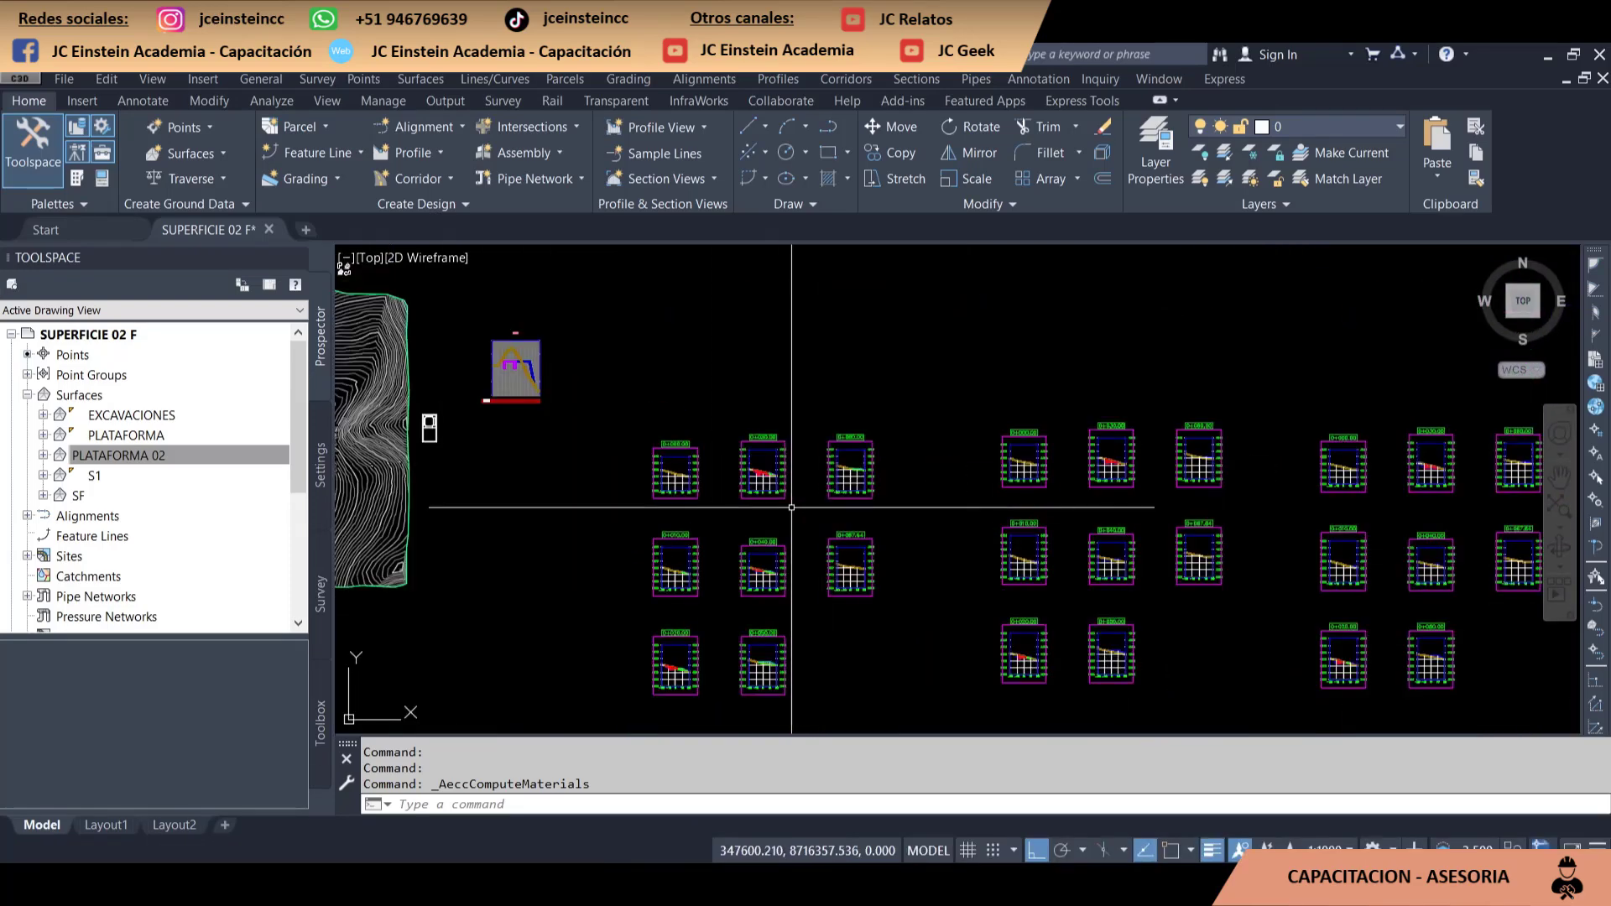
{"action": "scroll", "coordinate": [794, 503], "scroll_direction": "up", "scroll_amount": 4}
{"action": "left_click", "coordinate": [549, 468]}
Set the Basic group plot style's row and column spacing to 1 mm
{"action": "right_click", "coordinate": [703, 418]}
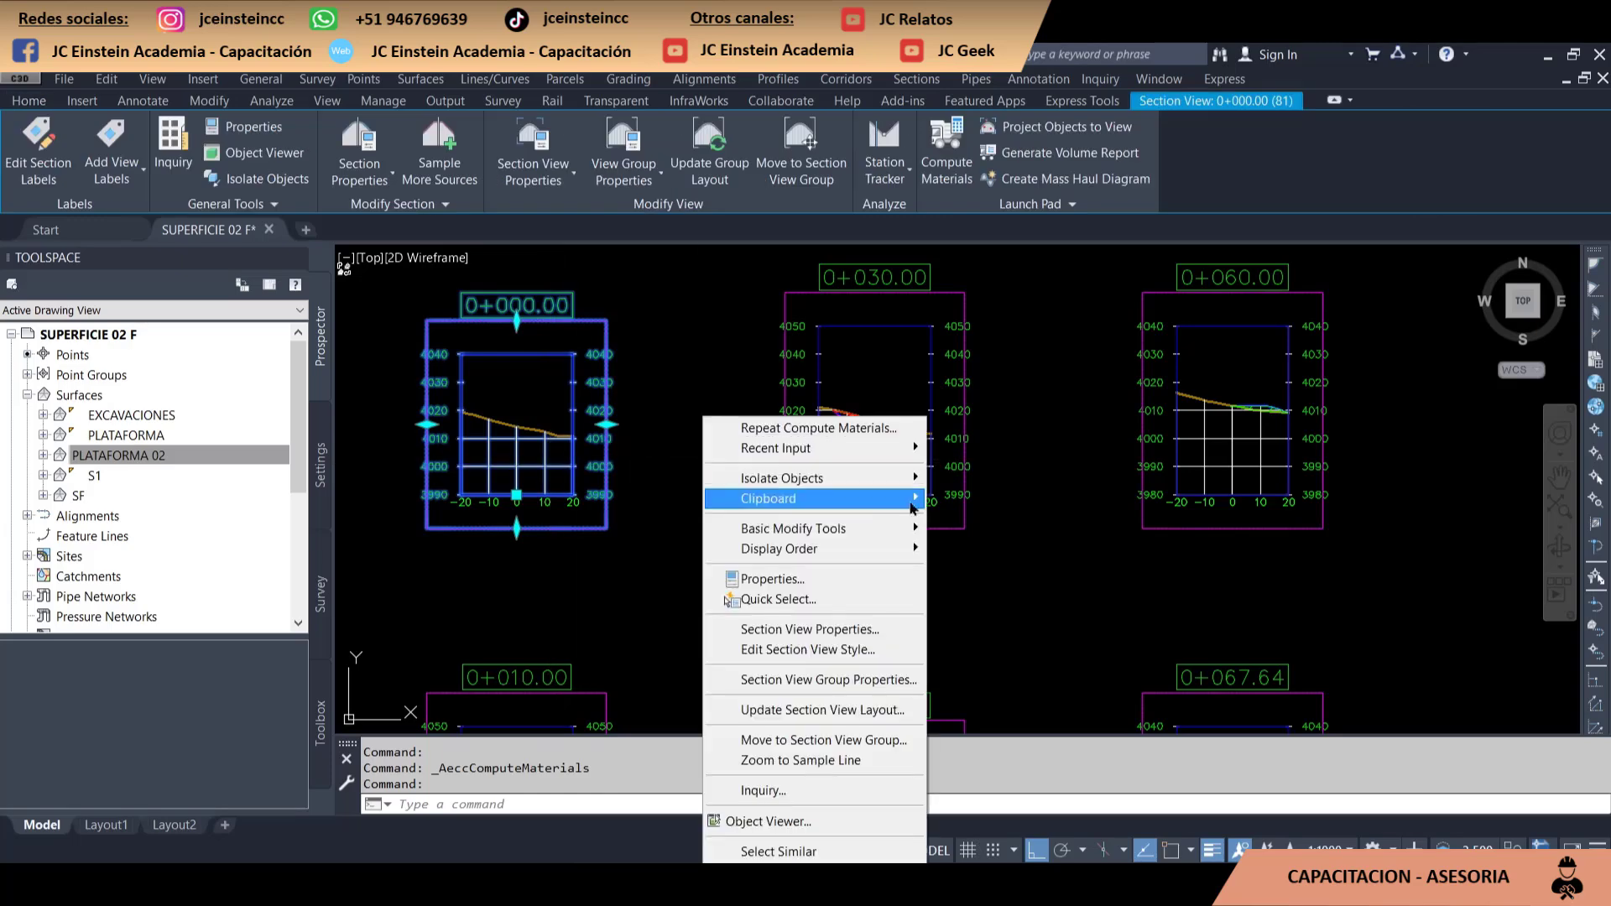
{"action": "left_click", "coordinate": [873, 685]}
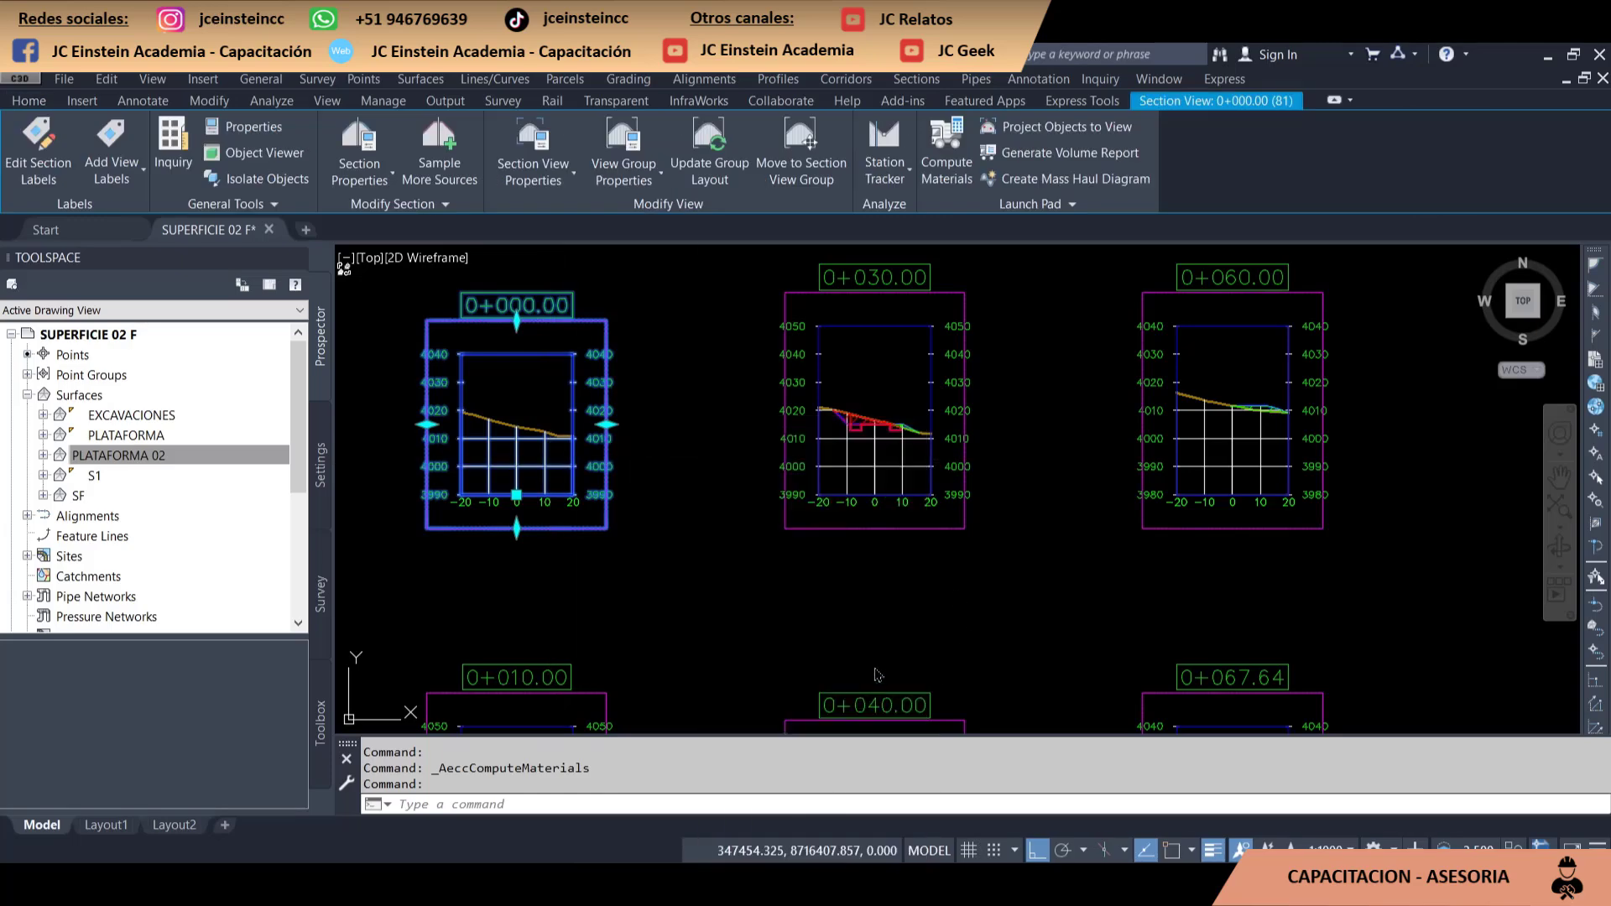
{"action": "left_click_drag", "start_coordinate": [924, 227], "coordinate": [1003, 210]}
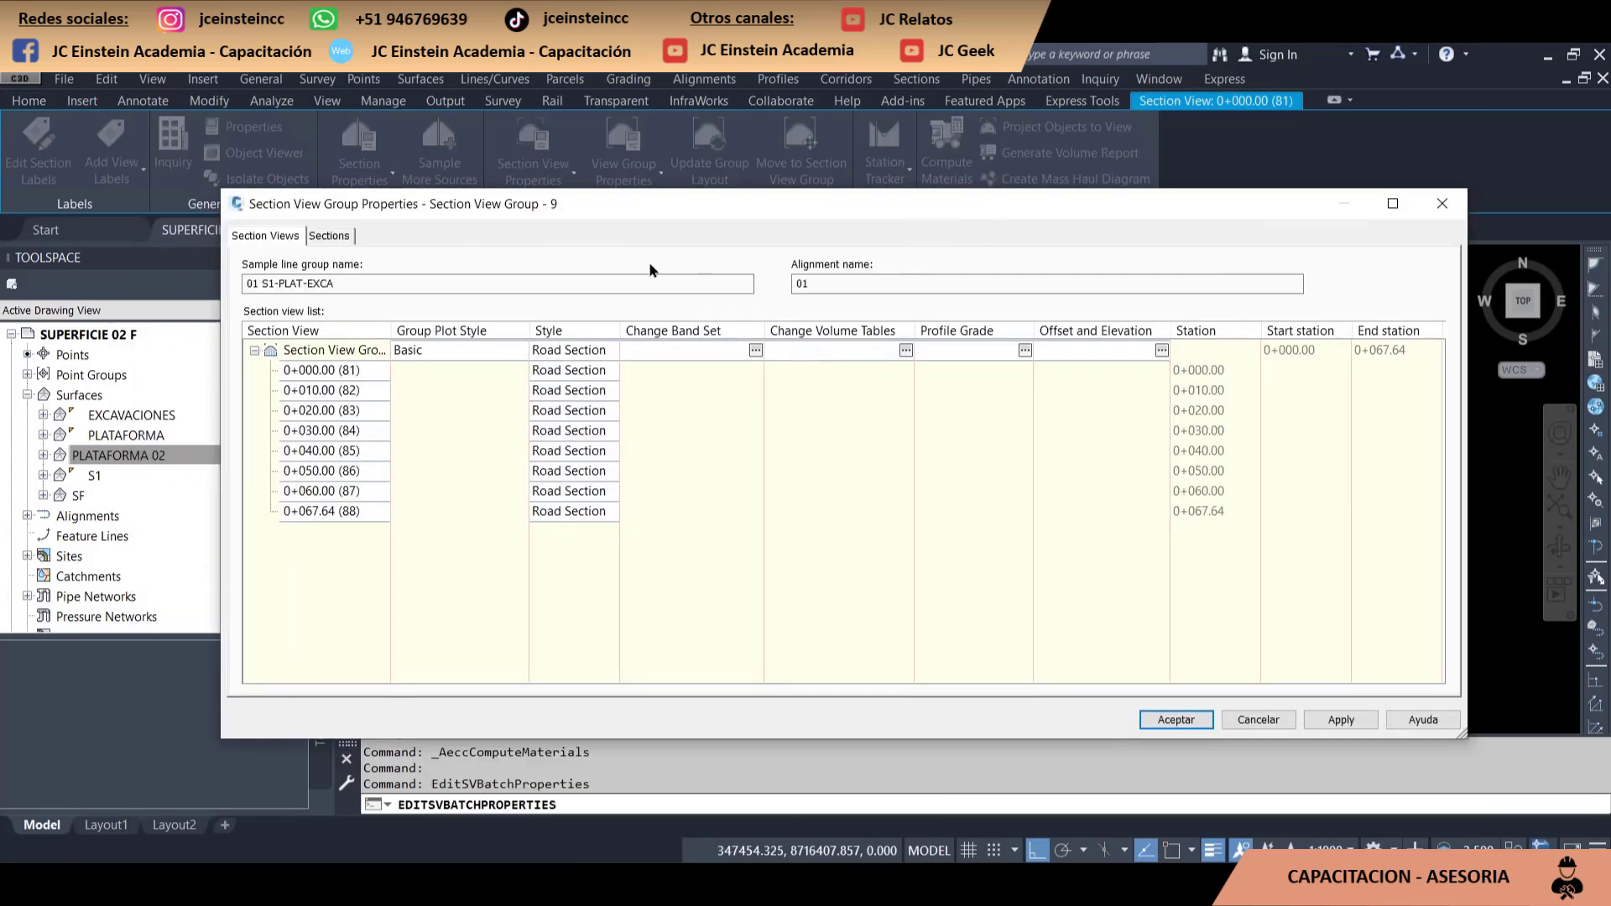
{"action": "left_click", "coordinate": [520, 347]}
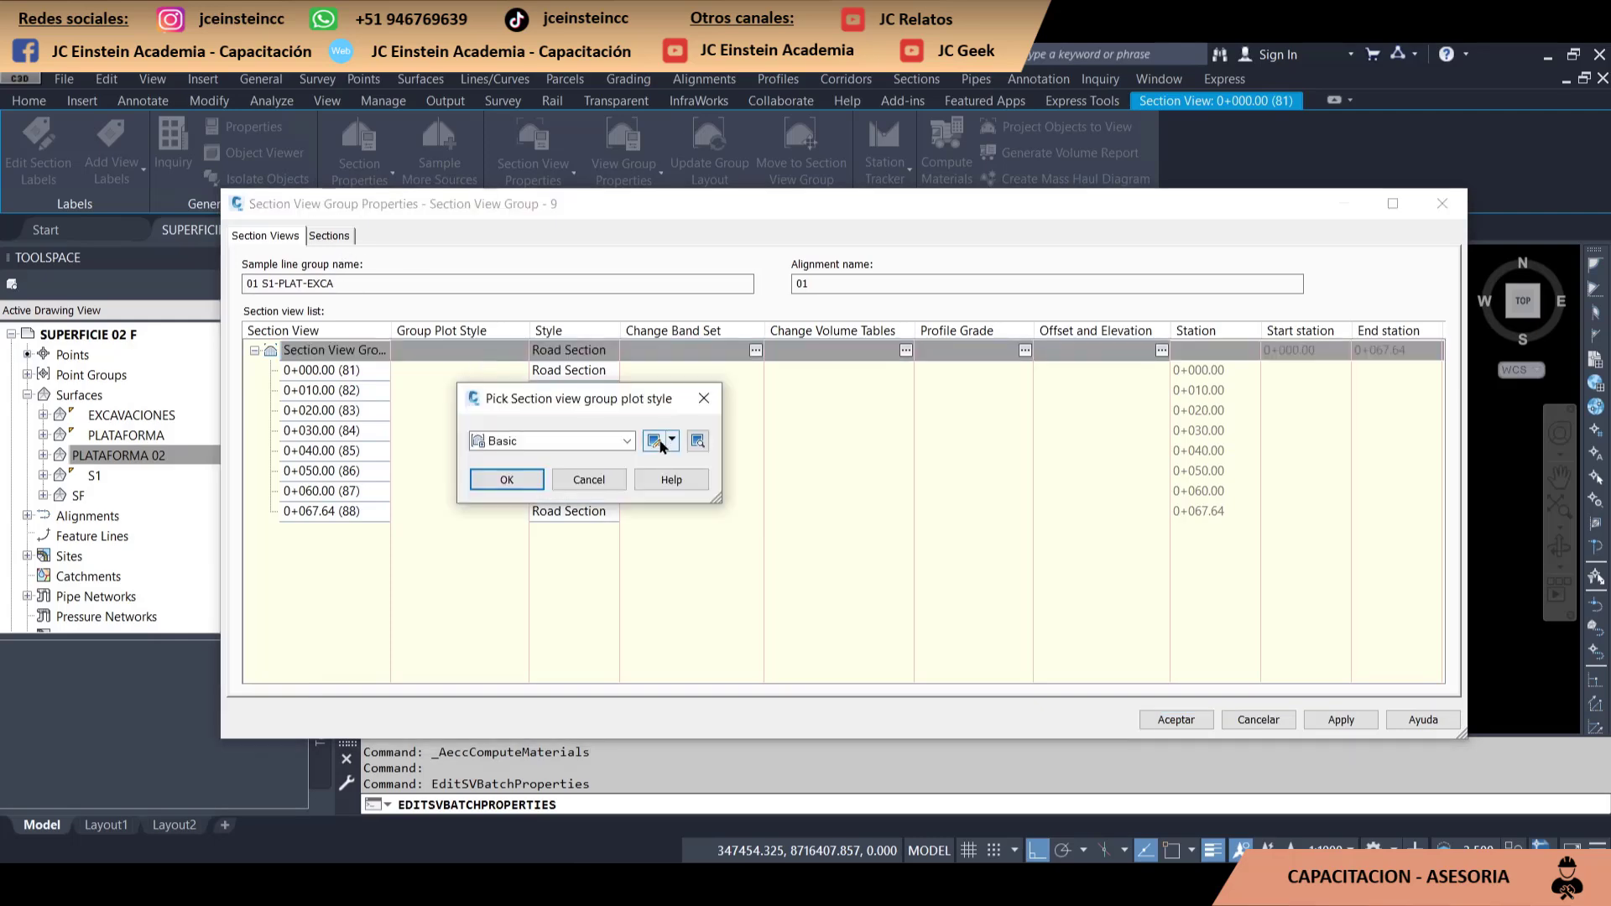
{"action": "left_click", "coordinate": [654, 441]}
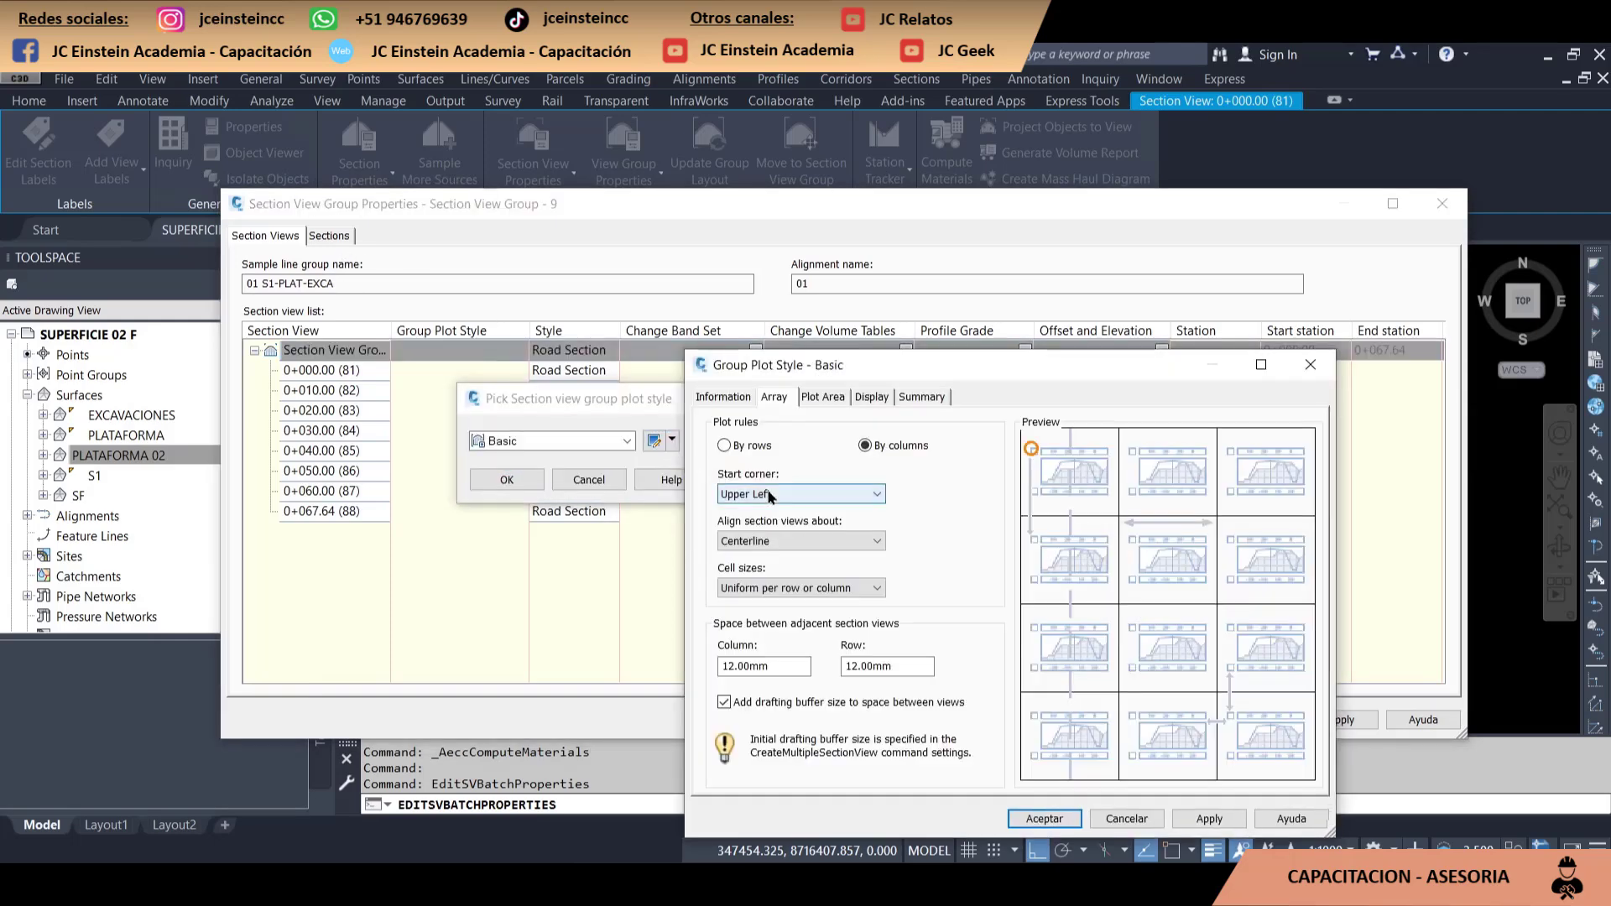
{"action": "double_click", "coordinate": [924, 665]}
{"action": "type", "text": "1"}
{"action": "key", "text": "shift+Tab"}
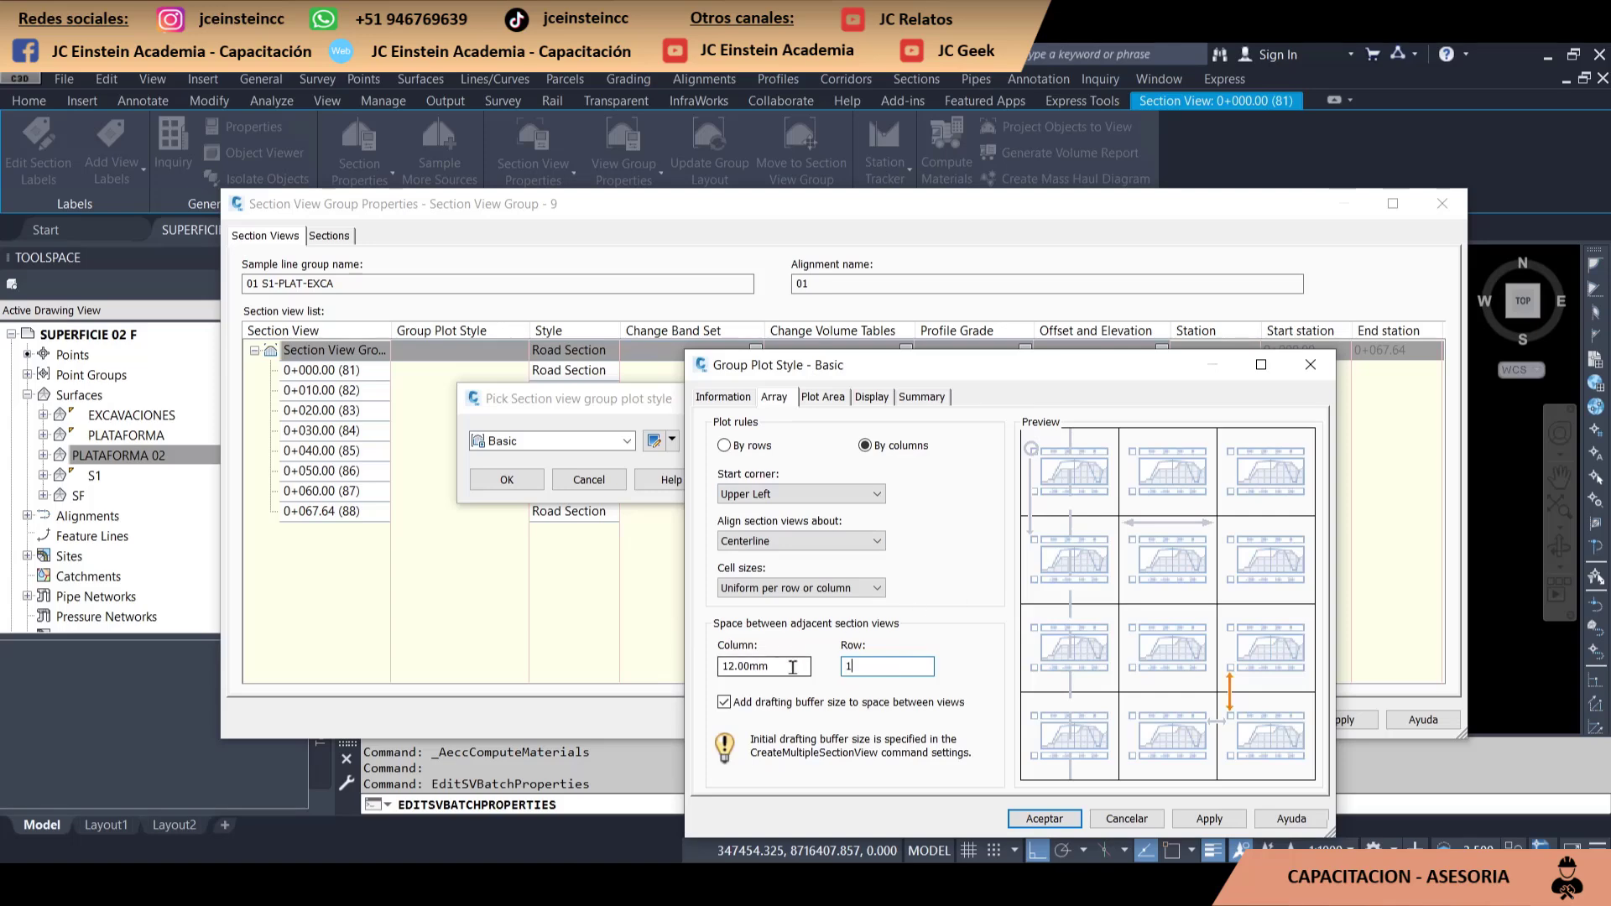
{"action": "type", "text": "1"}
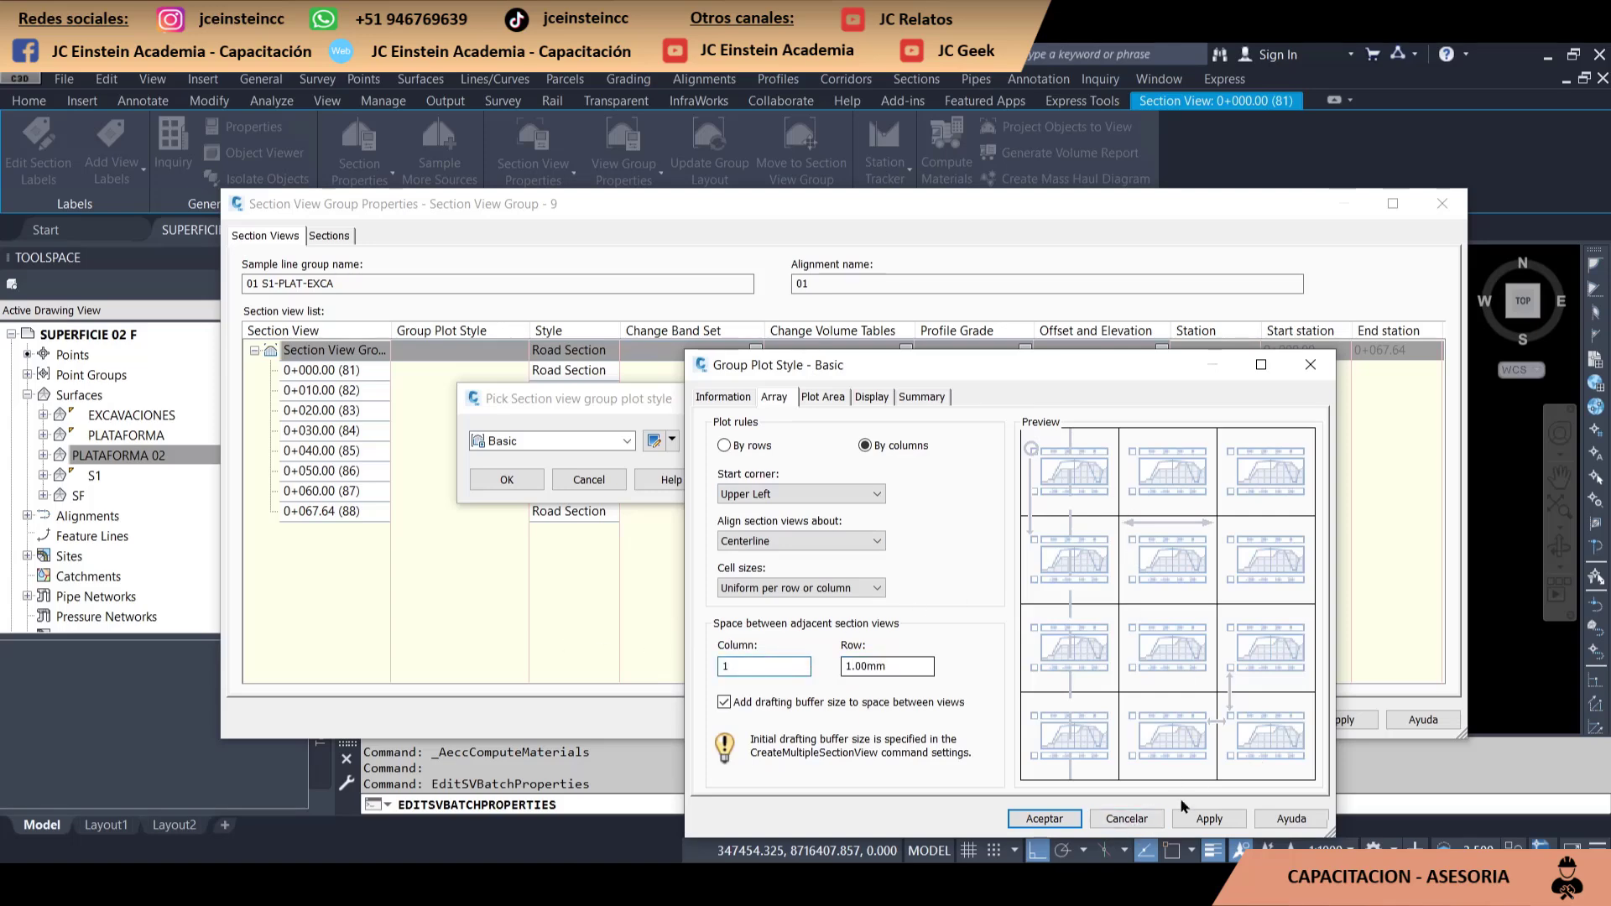
{"action": "left_click", "coordinate": [1047, 819]}
{"action": "left_click", "coordinate": [507, 480]}
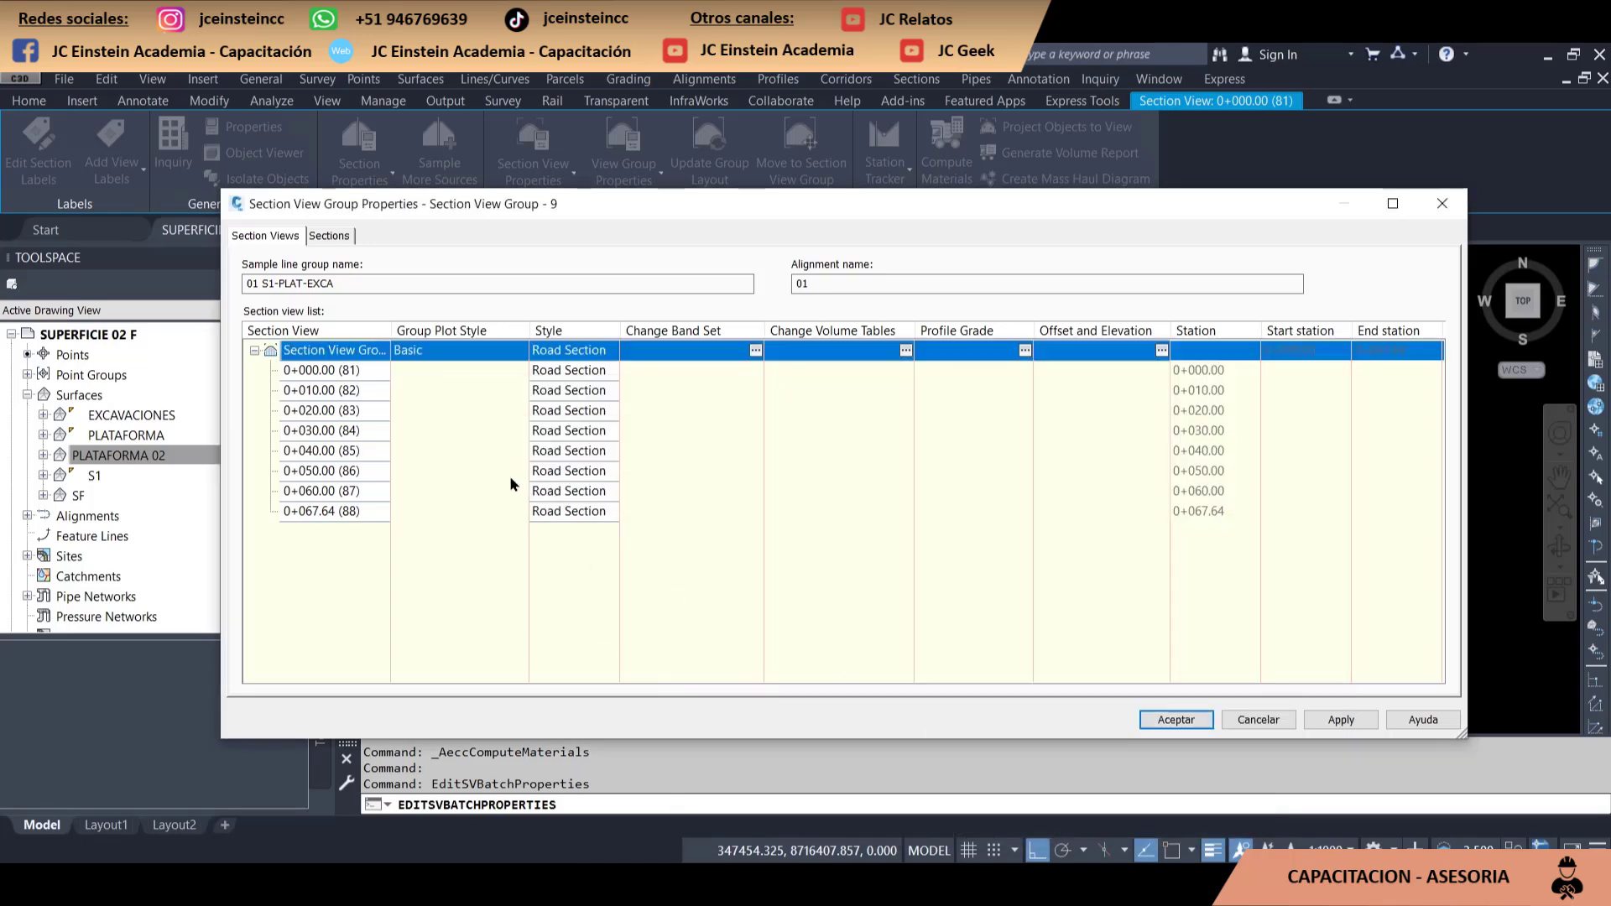
Give the Road Section style's title 1 mm text height in Agency FB font
{"action": "left_click", "coordinate": [591, 355]}
{"action": "left_click", "coordinate": [659, 437]}
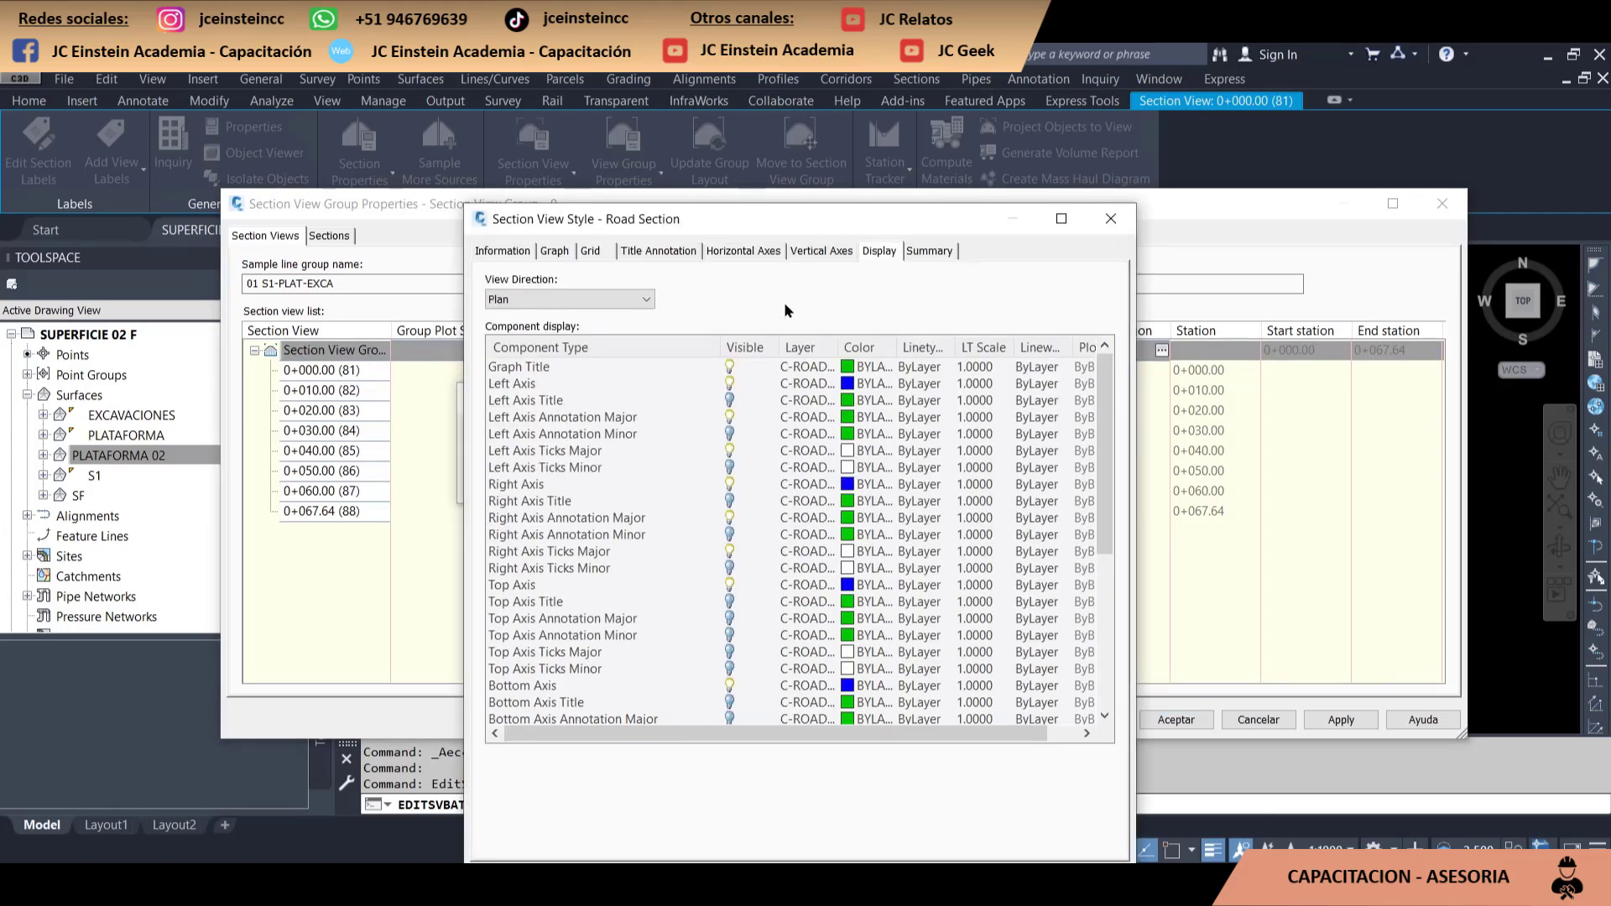
{"action": "left_click", "coordinate": [589, 252]}
{"action": "left_click", "coordinate": [651, 253]}
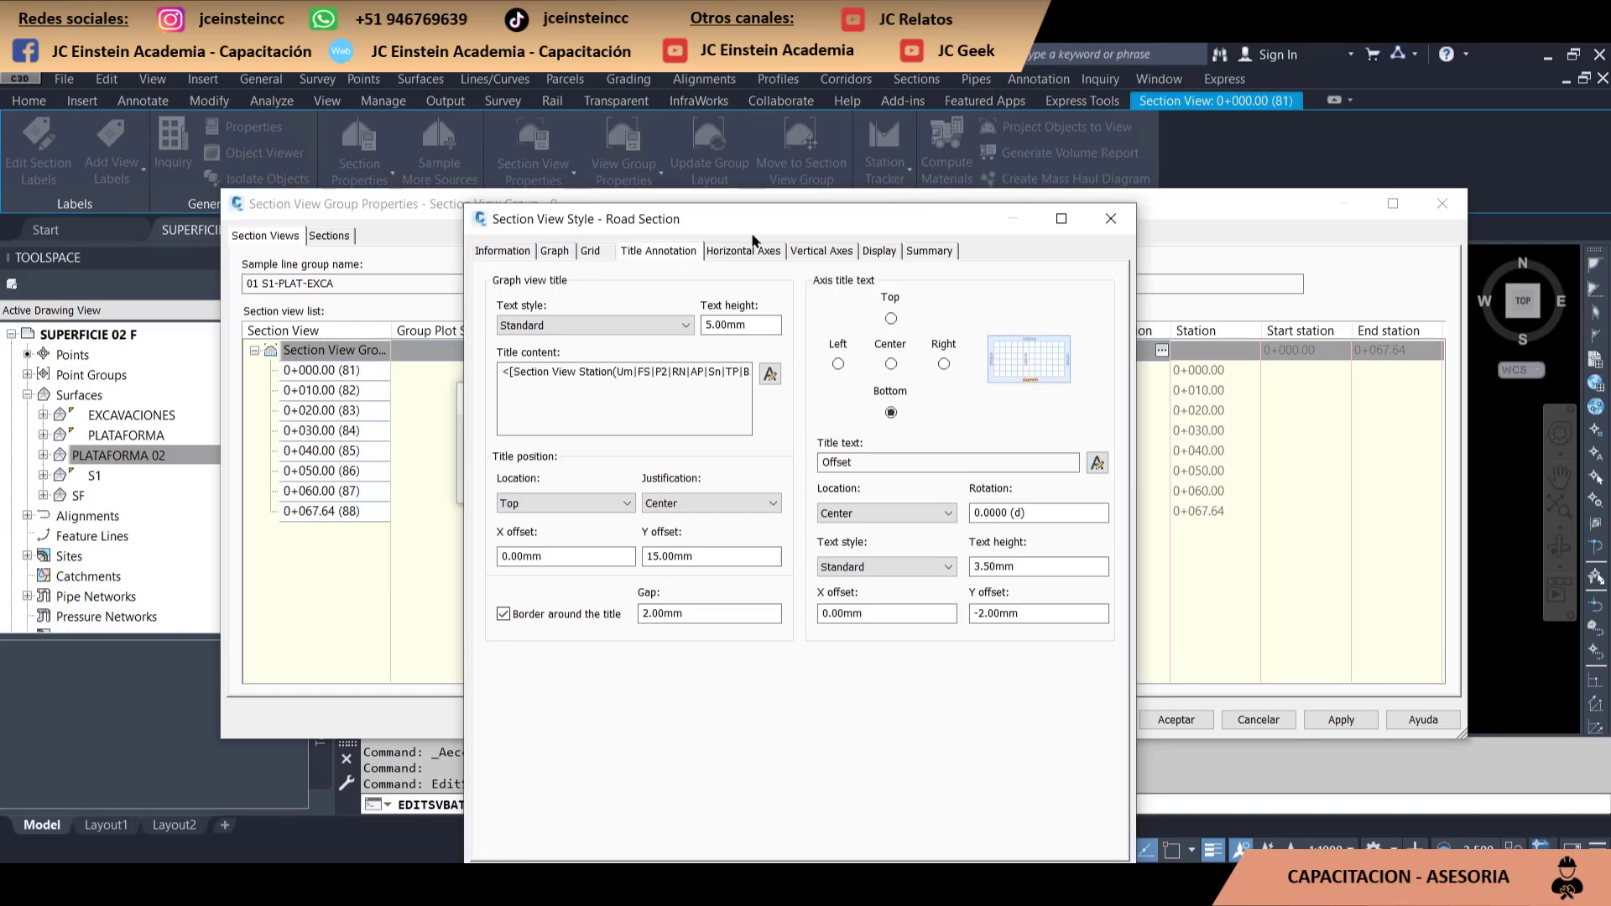
{"action": "left_click_drag", "start_coordinate": [812, 221], "coordinate": [736, 214]}
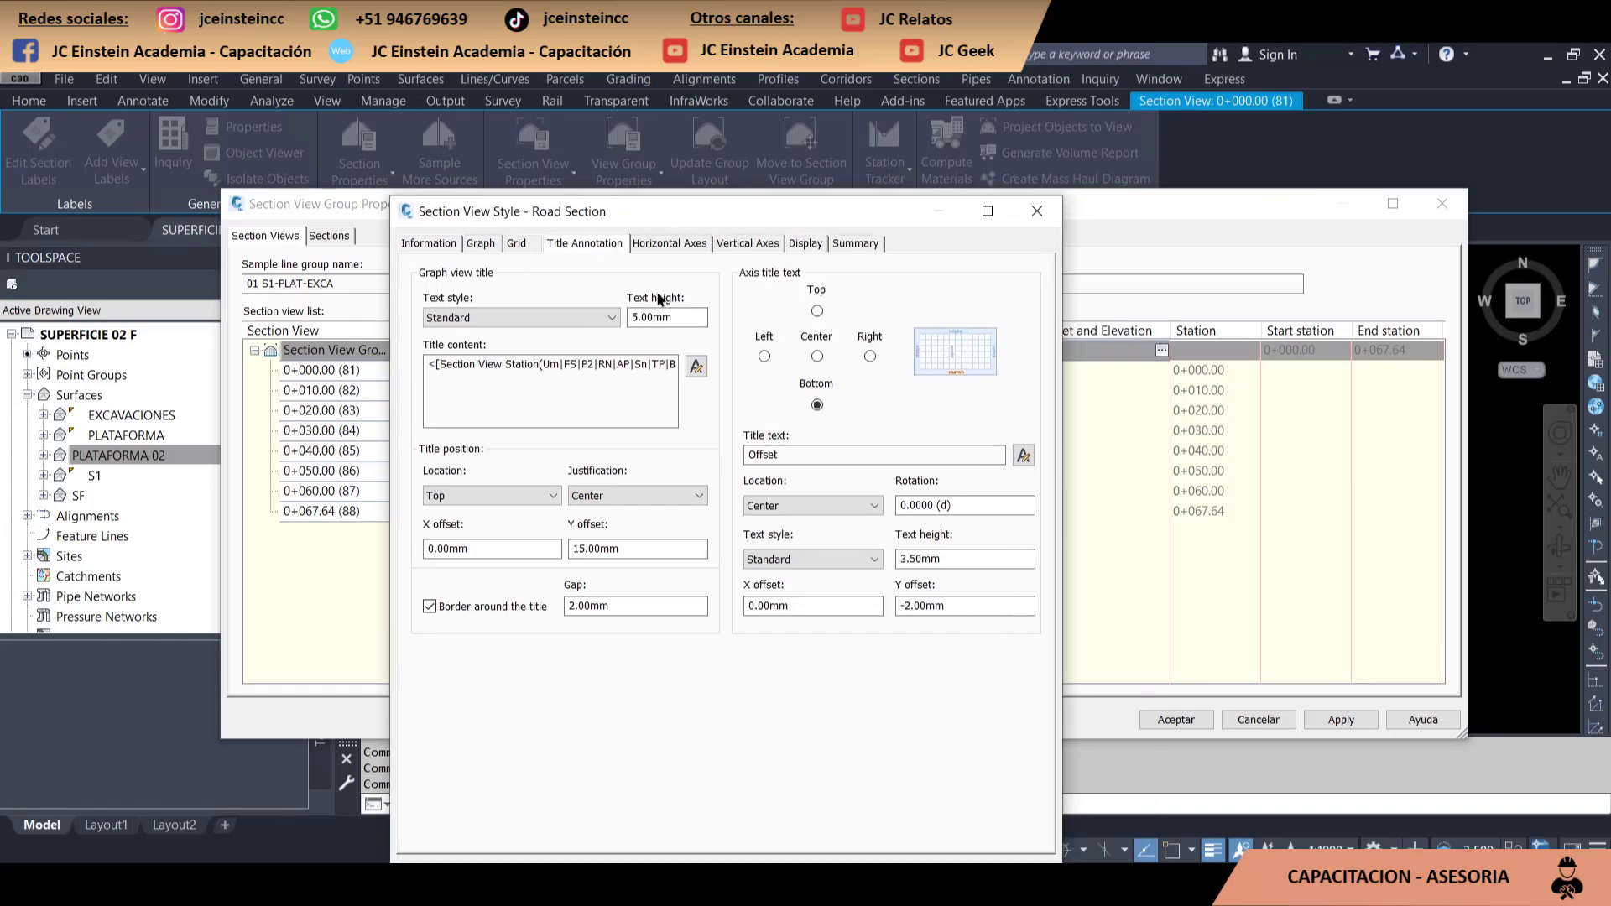
{"action": "left_click_drag", "start_coordinate": [695, 317], "coordinate": [435, 305]}
{"action": "type", "text": "1"}
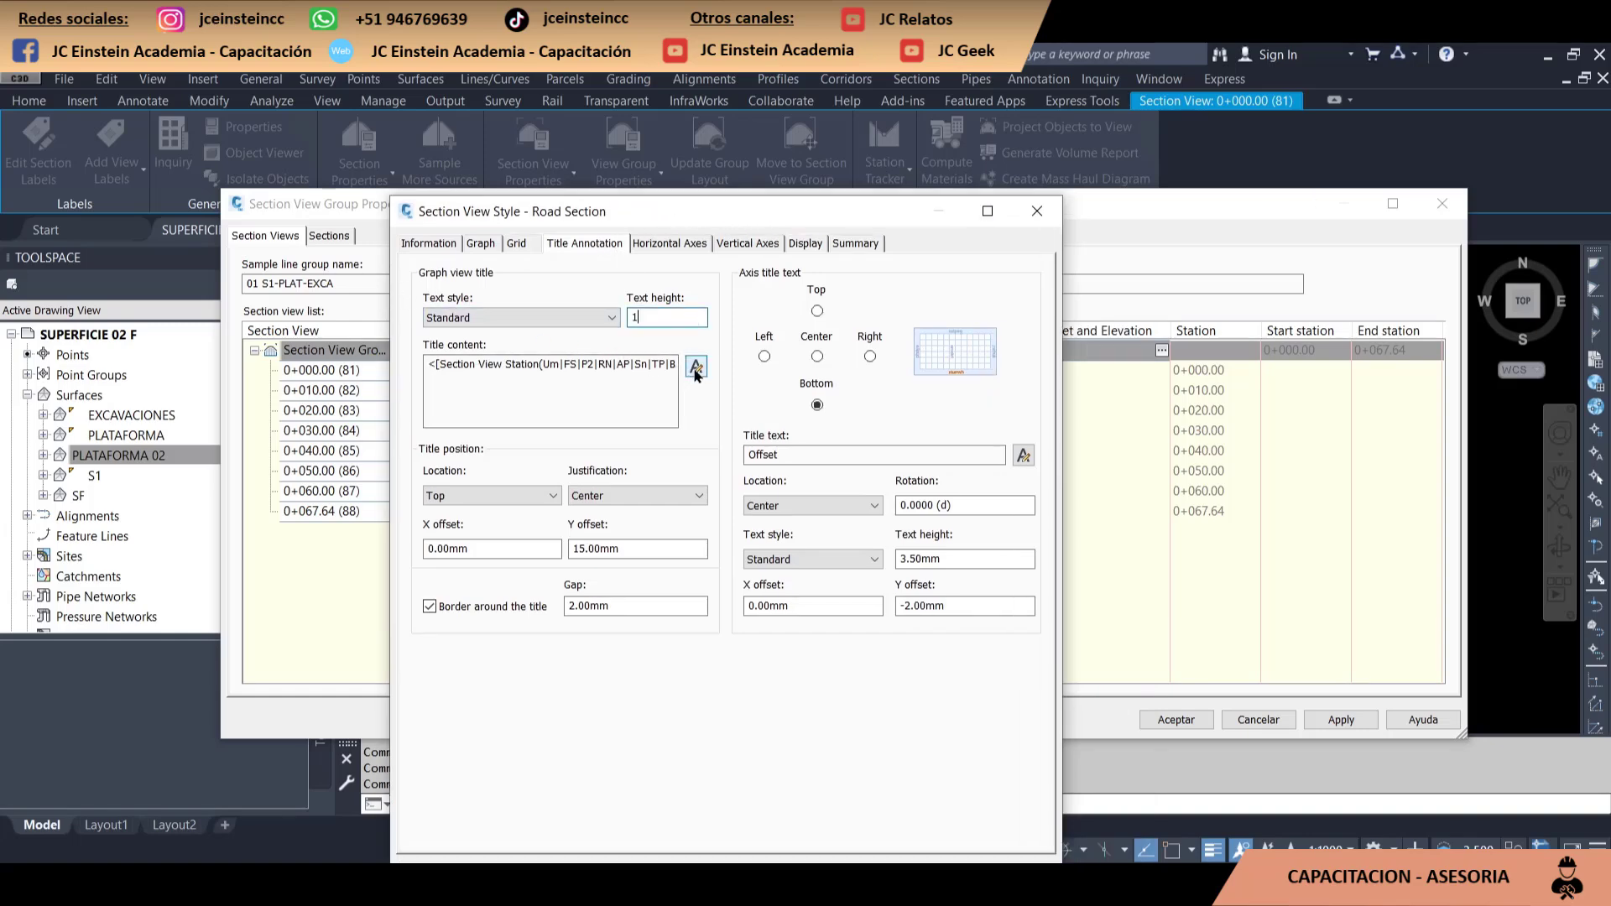
{"action": "left_click", "coordinate": [697, 366]}
{"action": "left_click", "coordinate": [714, 502]}
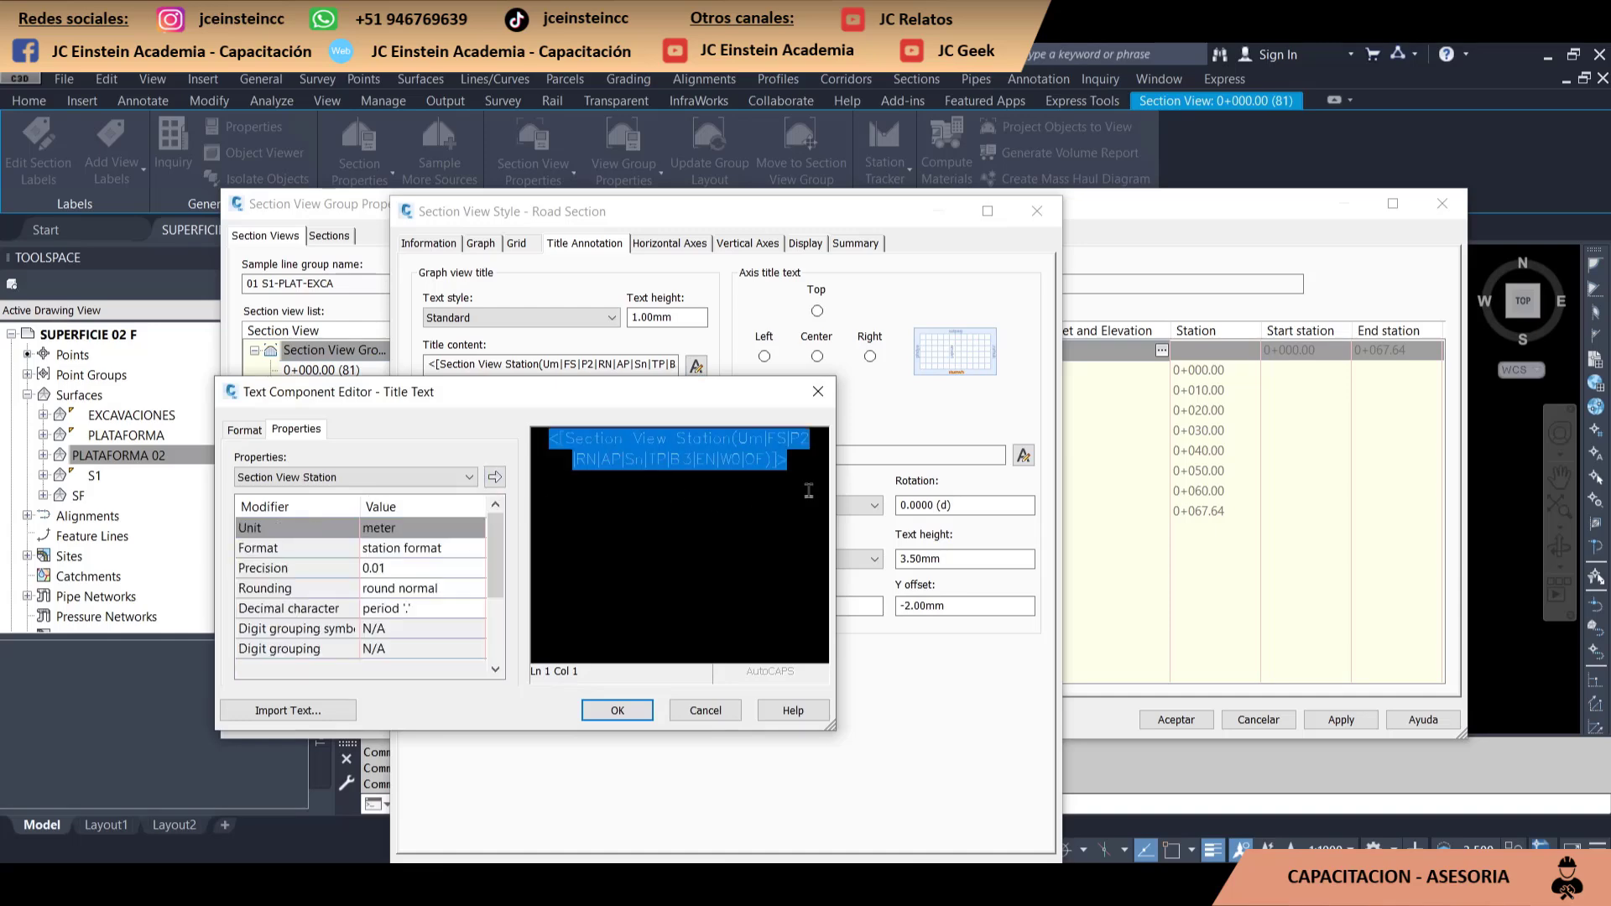
{"action": "left_click", "coordinate": [244, 430]}
{"action": "left_click", "coordinate": [495, 558]}
{"action": "scroll", "coordinate": [302, 621], "scroll_direction": "up", "scroll_amount": 5}
{"action": "left_click", "coordinate": [277, 569]}
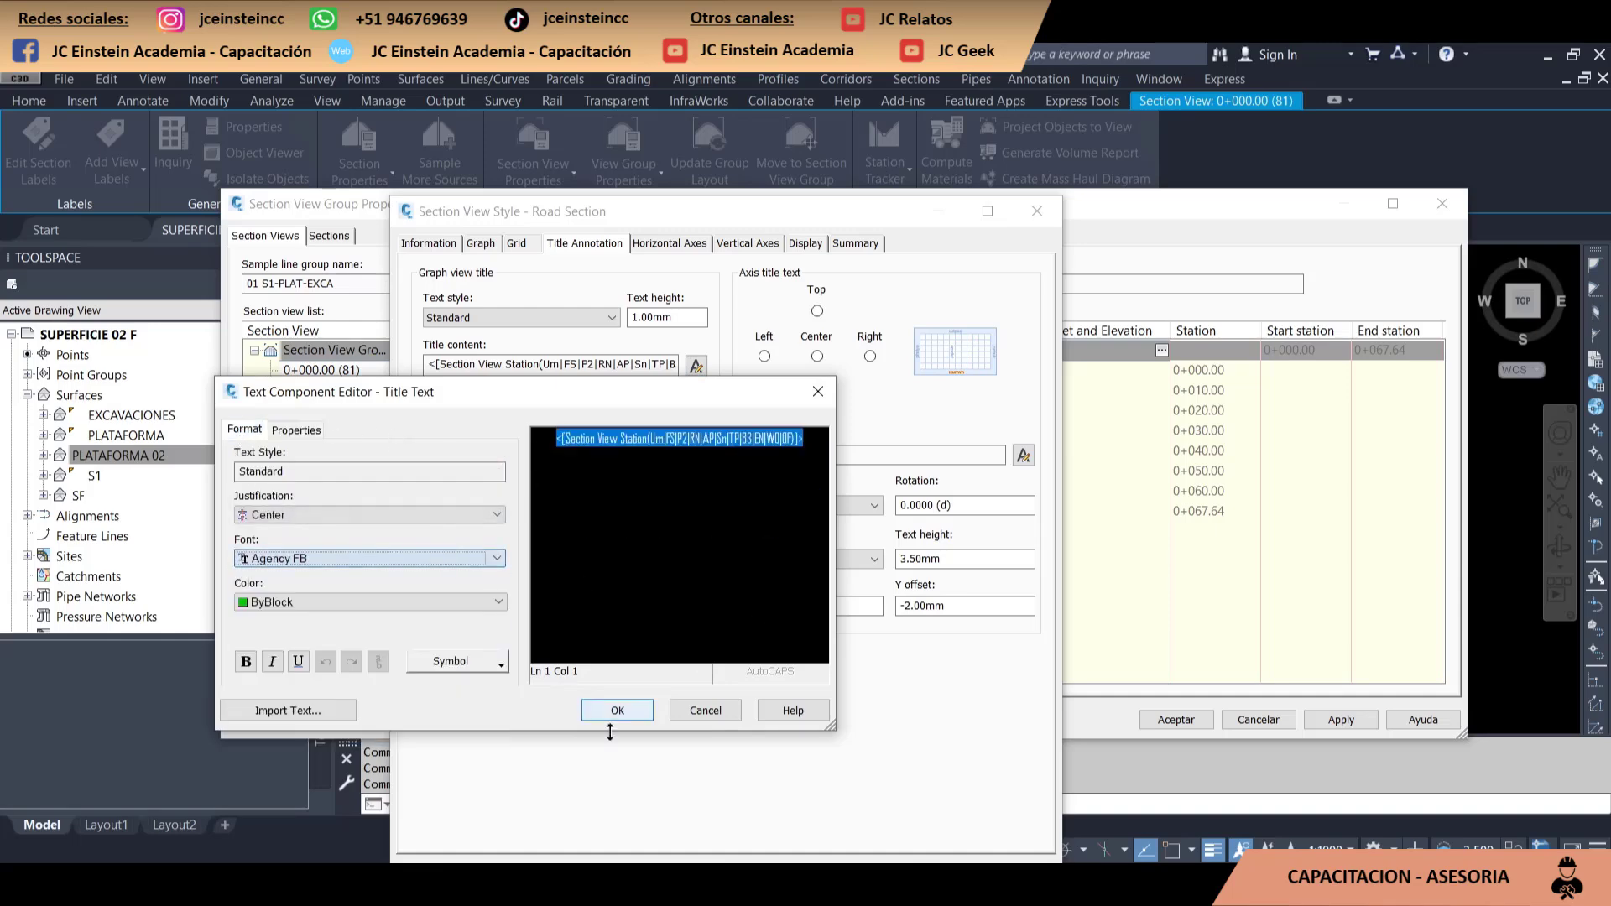
{"action": "left_click", "coordinate": [616, 711]}
Set the title Y offset to 4 mm and the border gap to 0.5 mm
{"action": "double_click", "coordinate": [633, 550]}
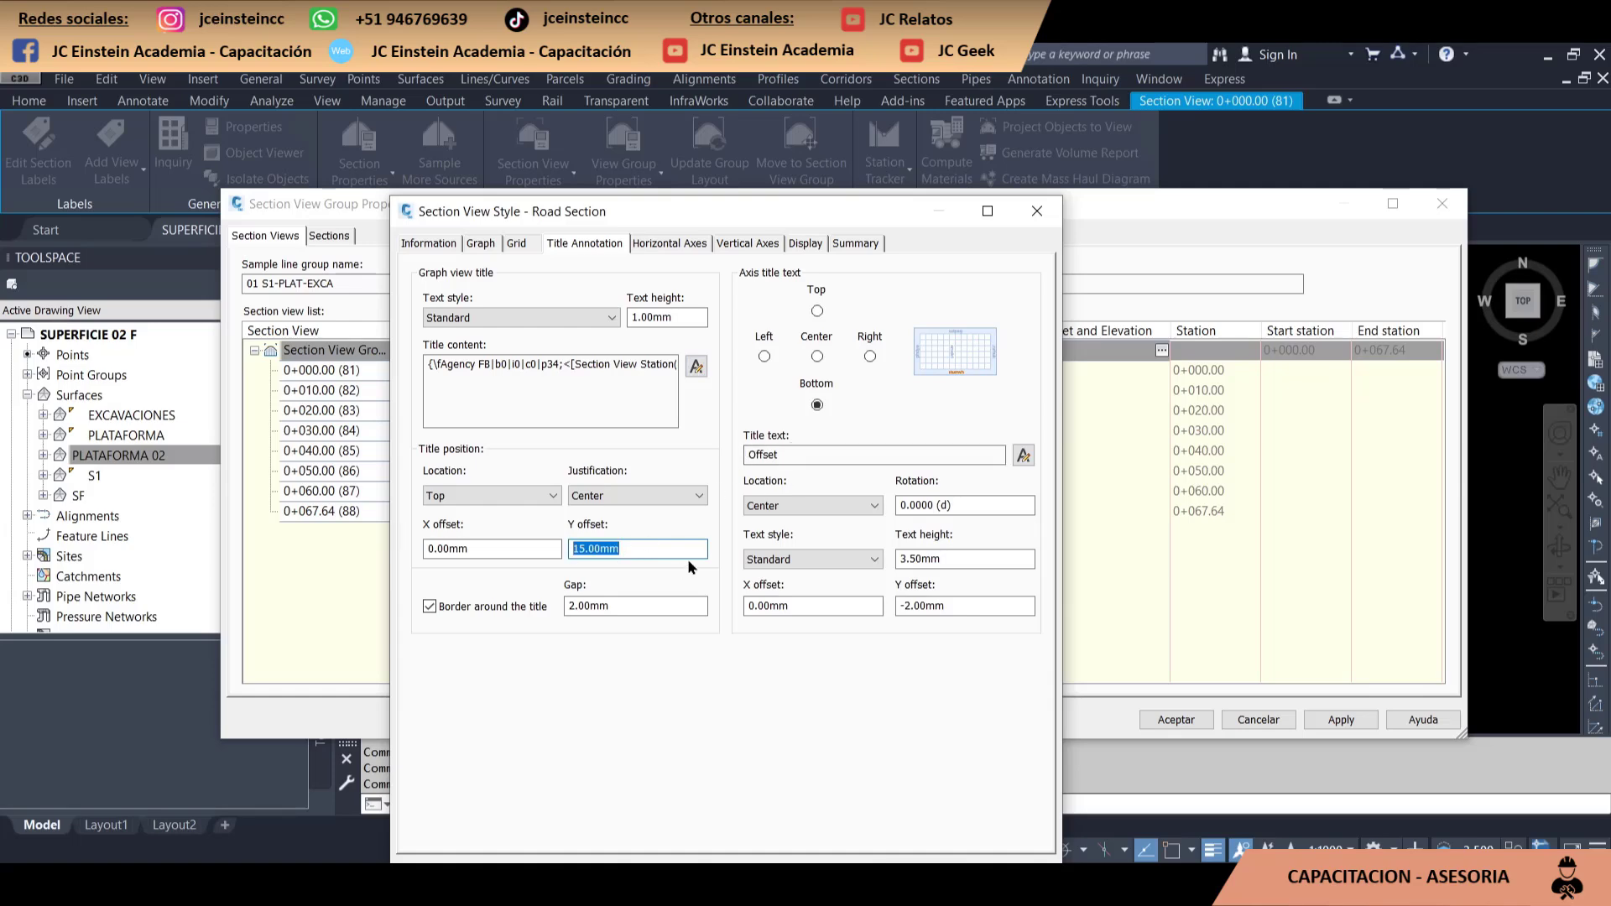
{"action": "type", "text": "4"}
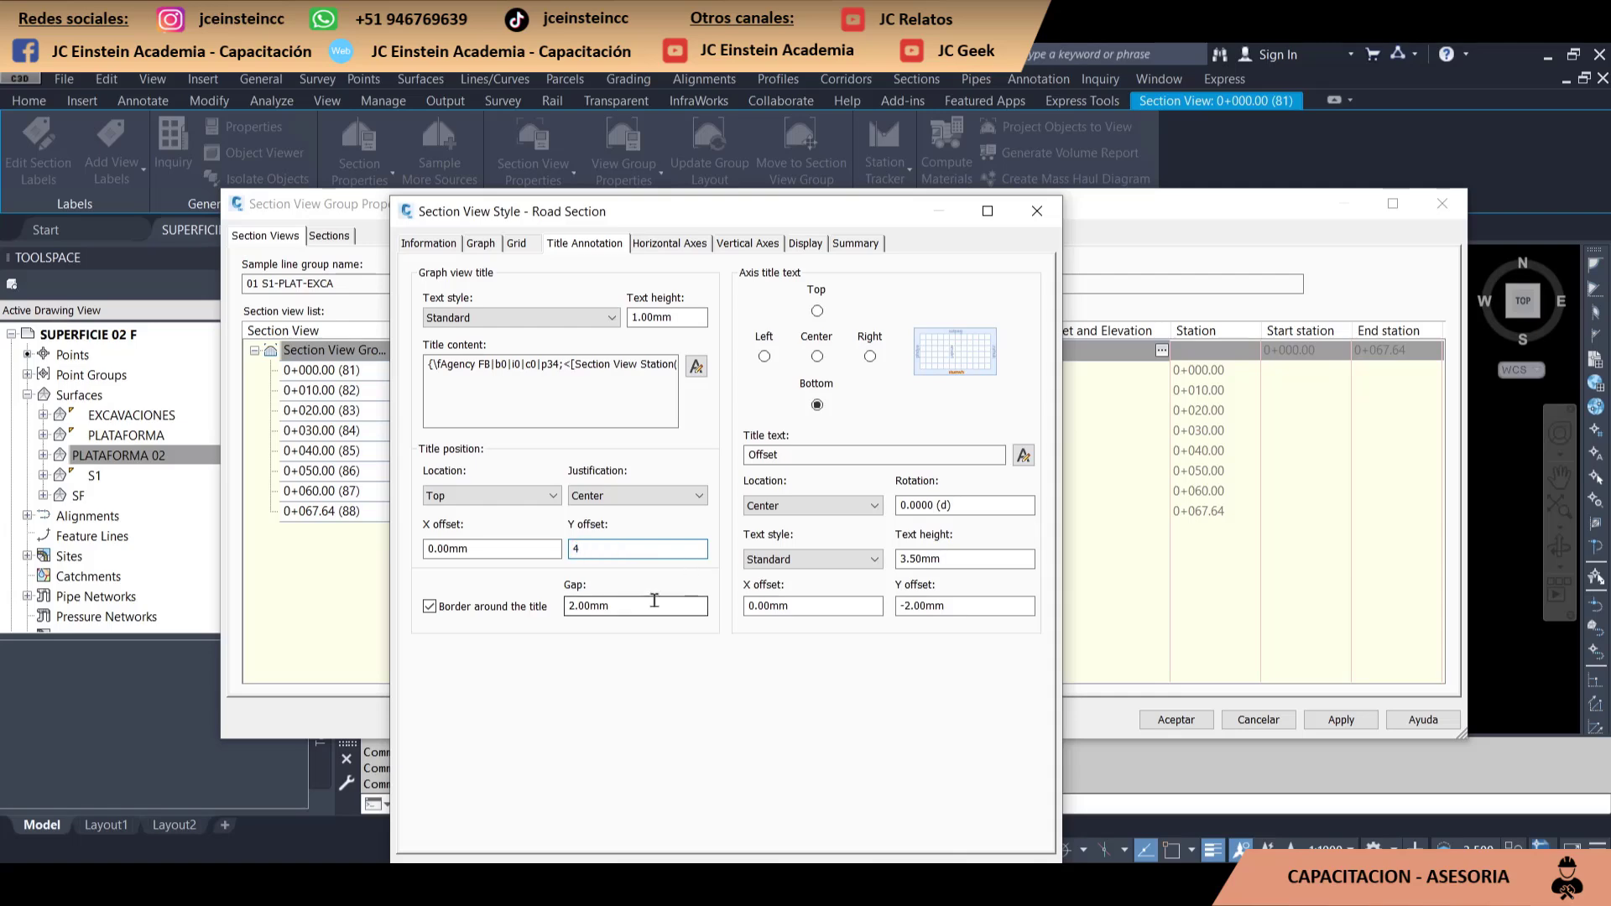
{"action": "double_click", "coordinate": [678, 602]}
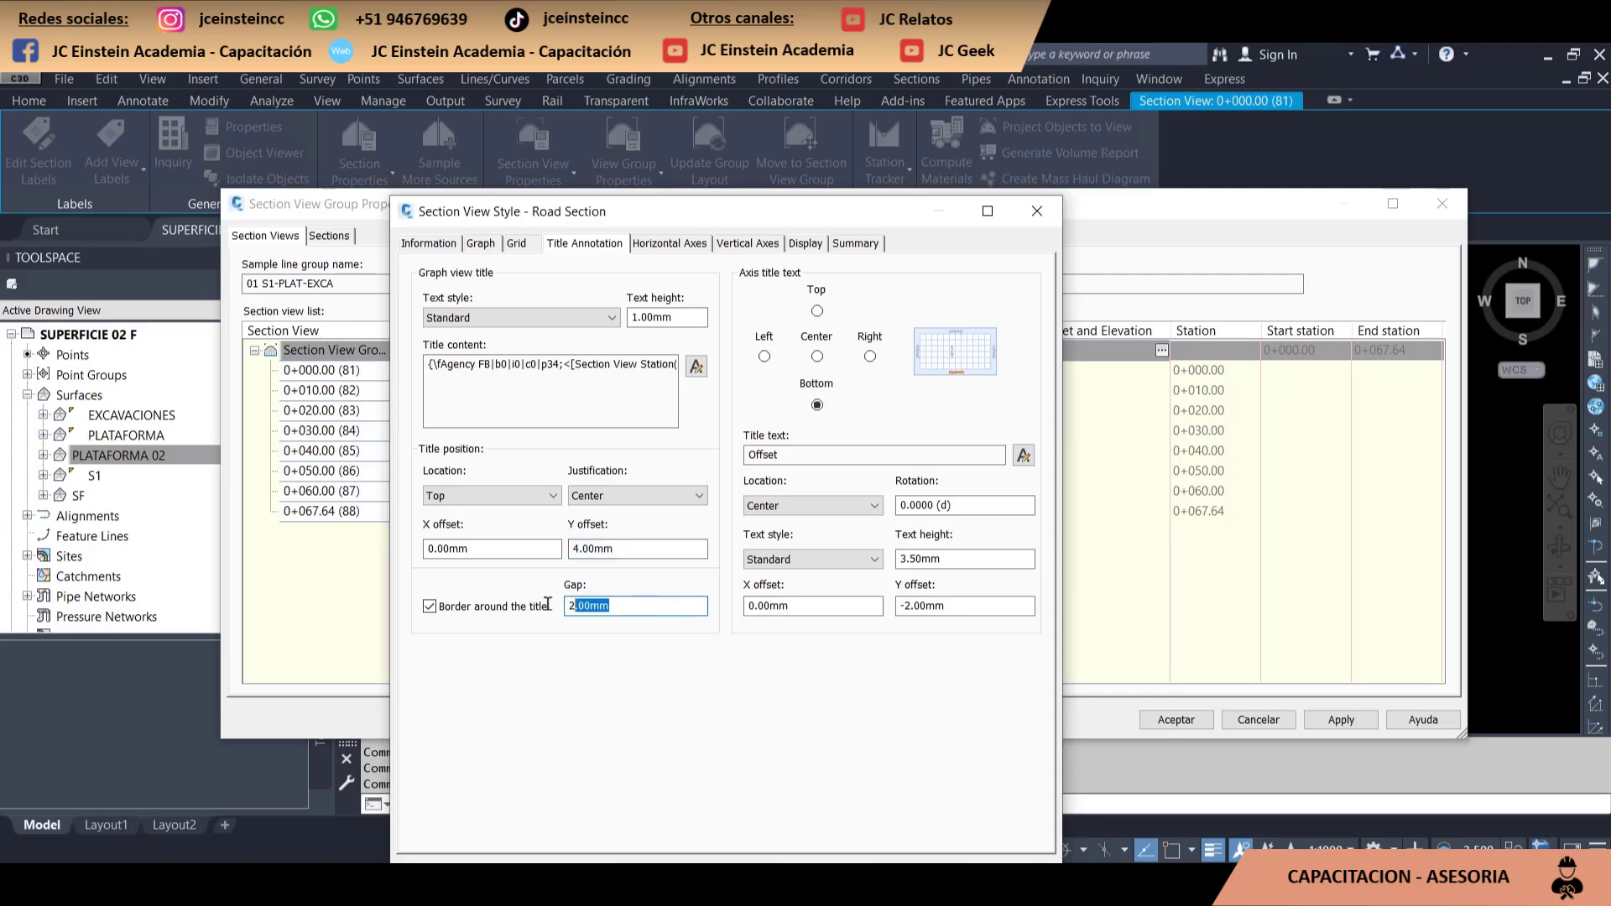
{"action": "type", "text": "0.5"}
Set bottom axis major ticks to a 2 m interval with 0.5 mm Agency FB labels
{"action": "left_click", "coordinate": [663, 245]}
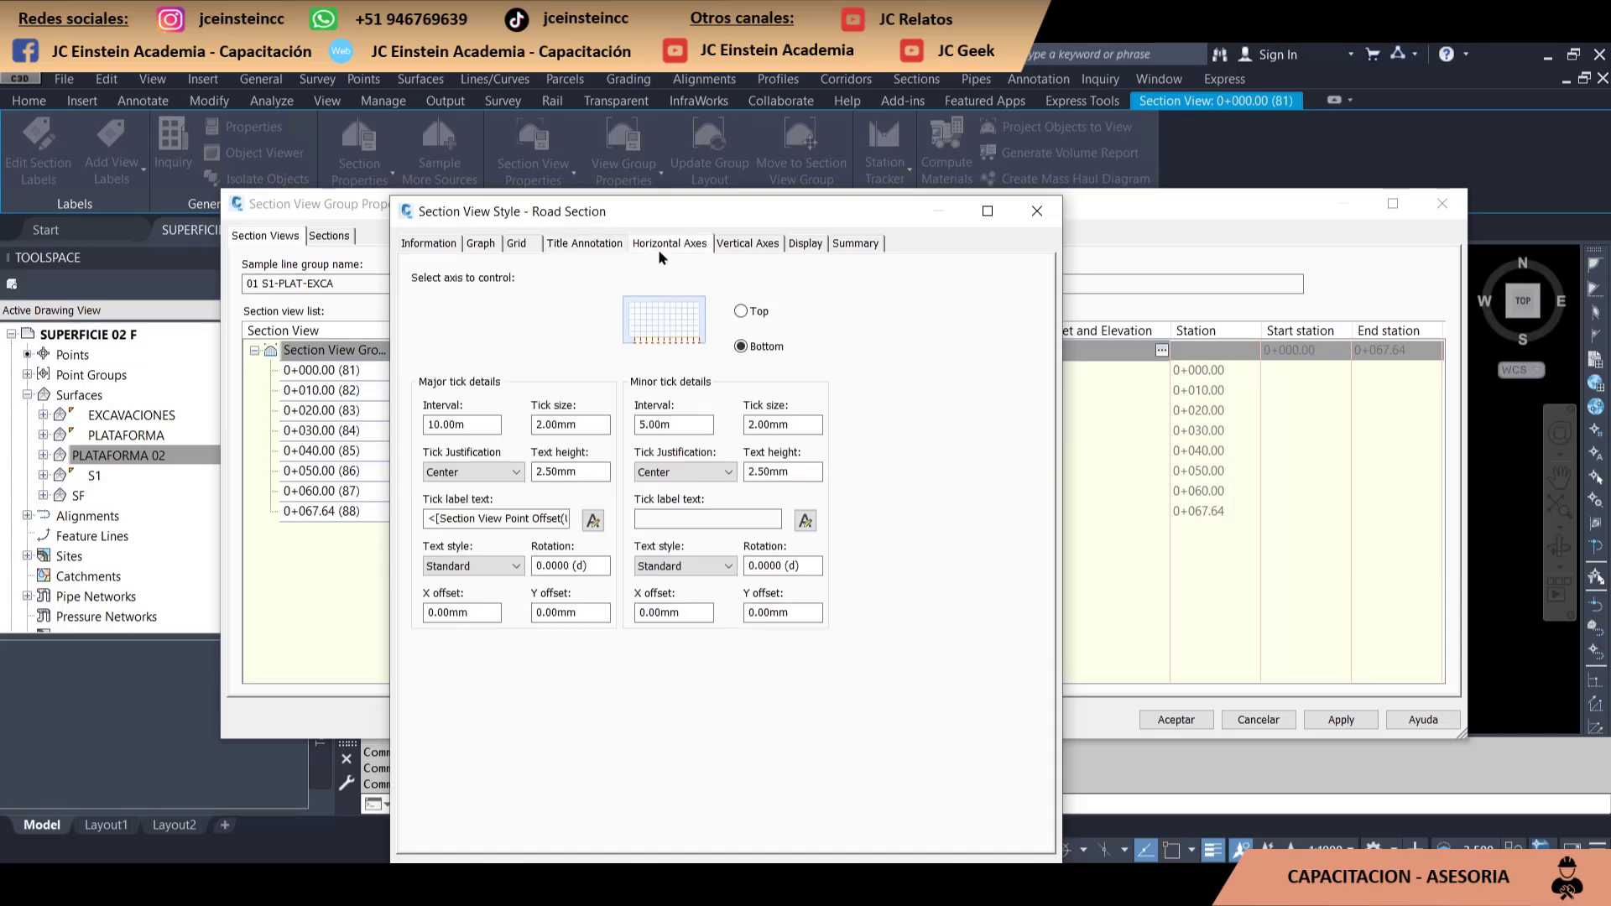
{"action": "left_click", "coordinate": [604, 245]}
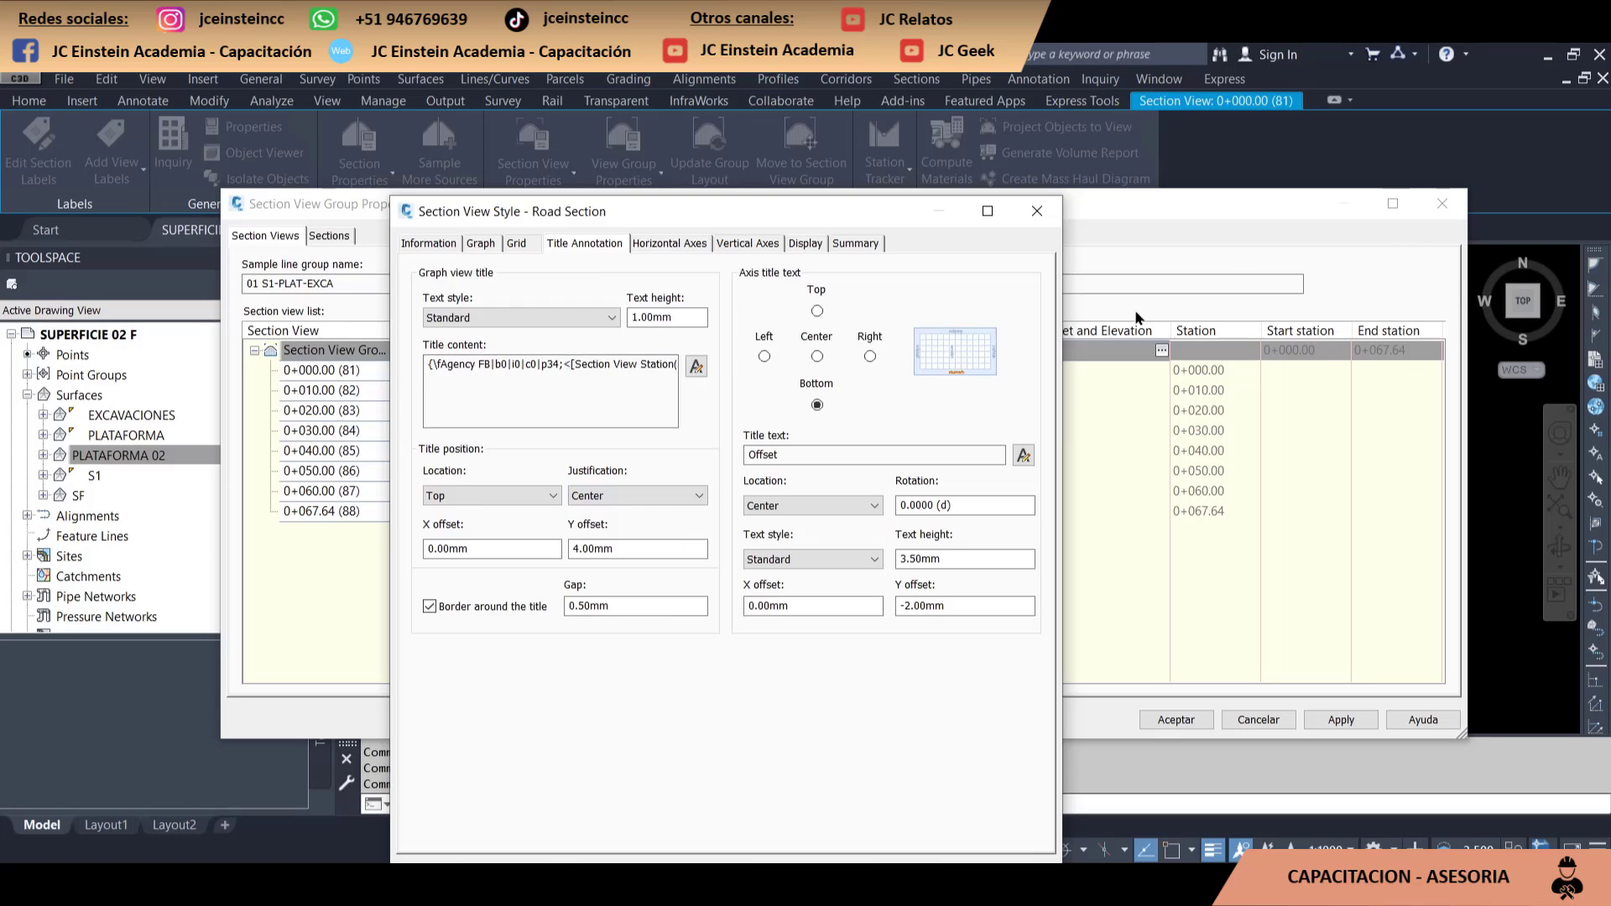
{"action": "left_click", "coordinate": [651, 244]}
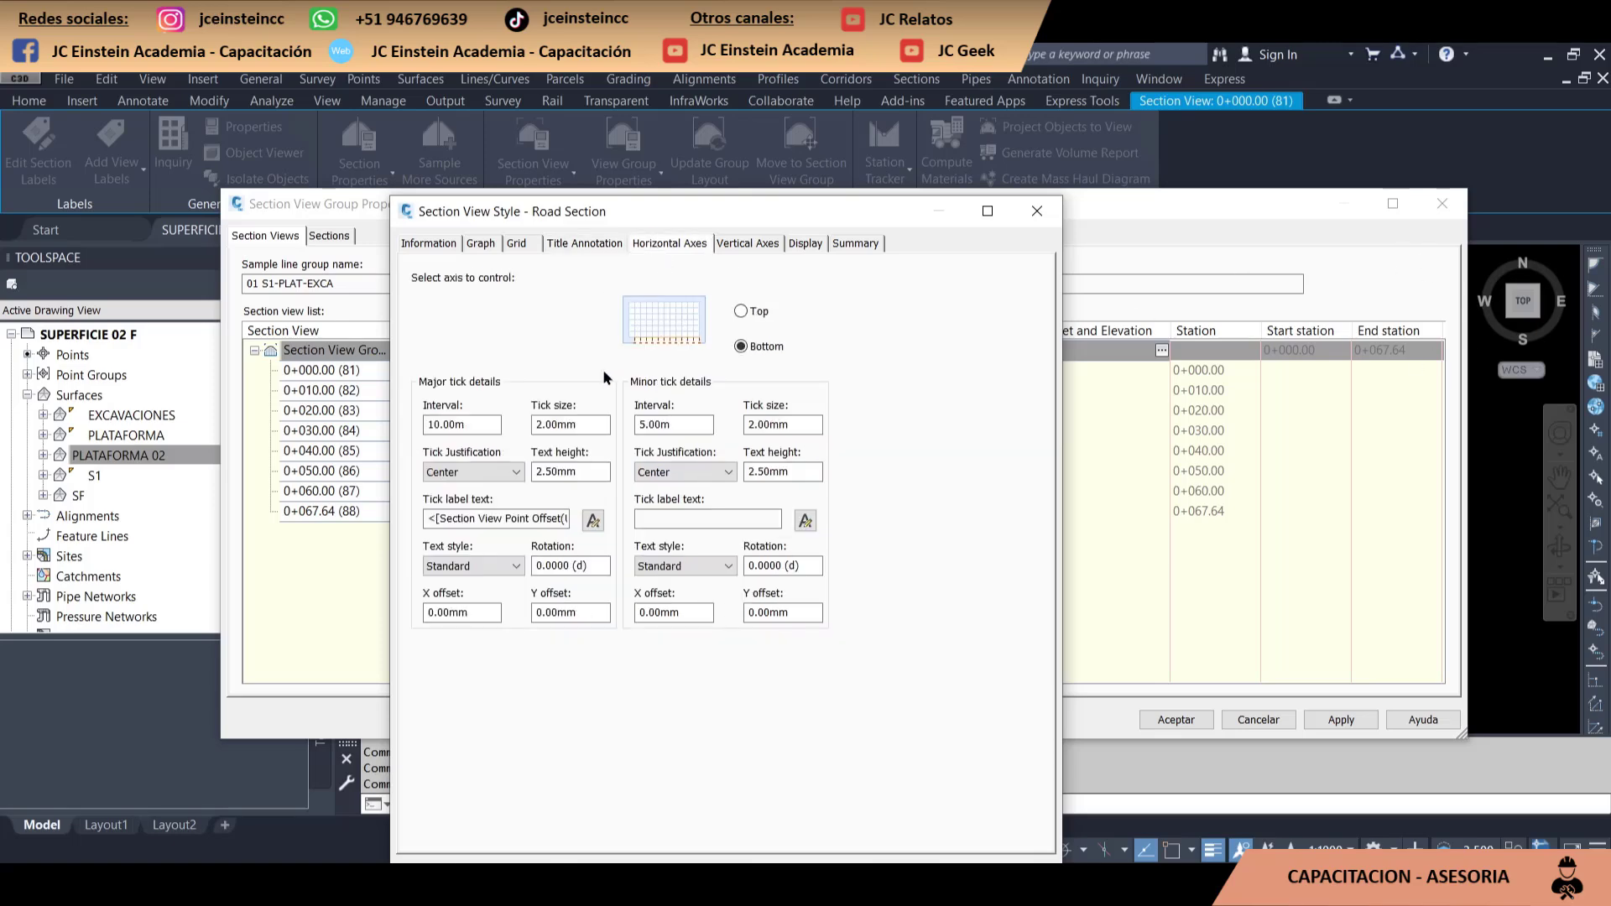
{"action": "double_click", "coordinate": [458, 425]}
{"action": "type", "text": "2"}
{"action": "double_click", "coordinate": [555, 471]}
{"action": "type", "text": ".5"}
{"action": "left_click", "coordinate": [593, 520]}
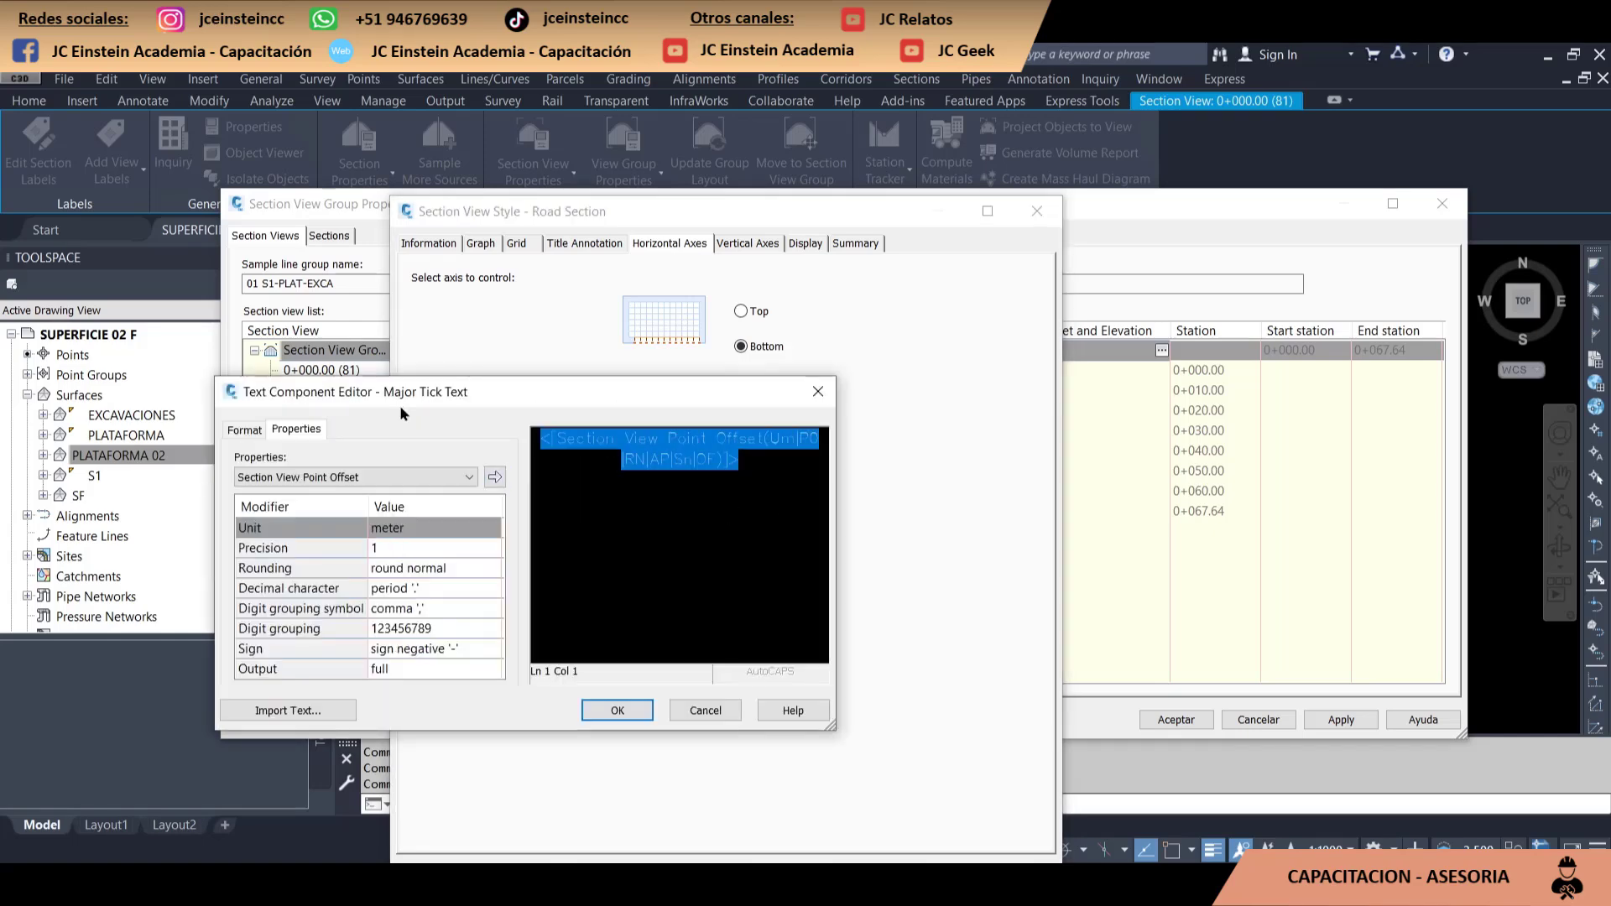
{"action": "left_click", "coordinate": [226, 432]}
{"action": "left_click", "coordinate": [333, 558]}
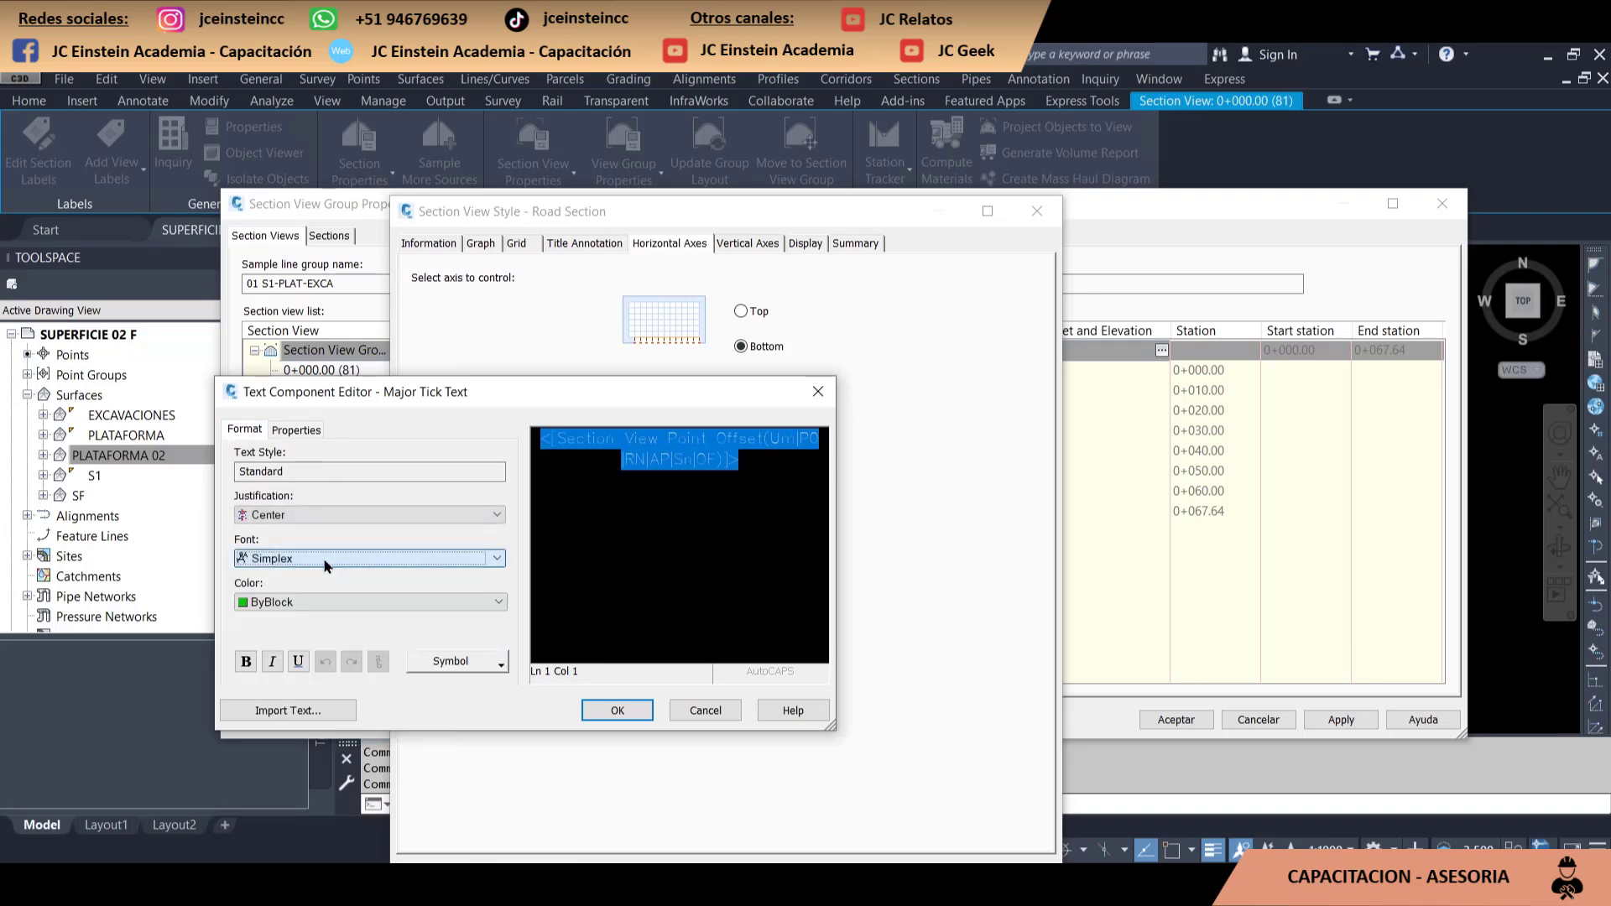
{"action": "left_click", "coordinate": [334, 558]}
{"action": "left_click", "coordinate": [621, 714]}
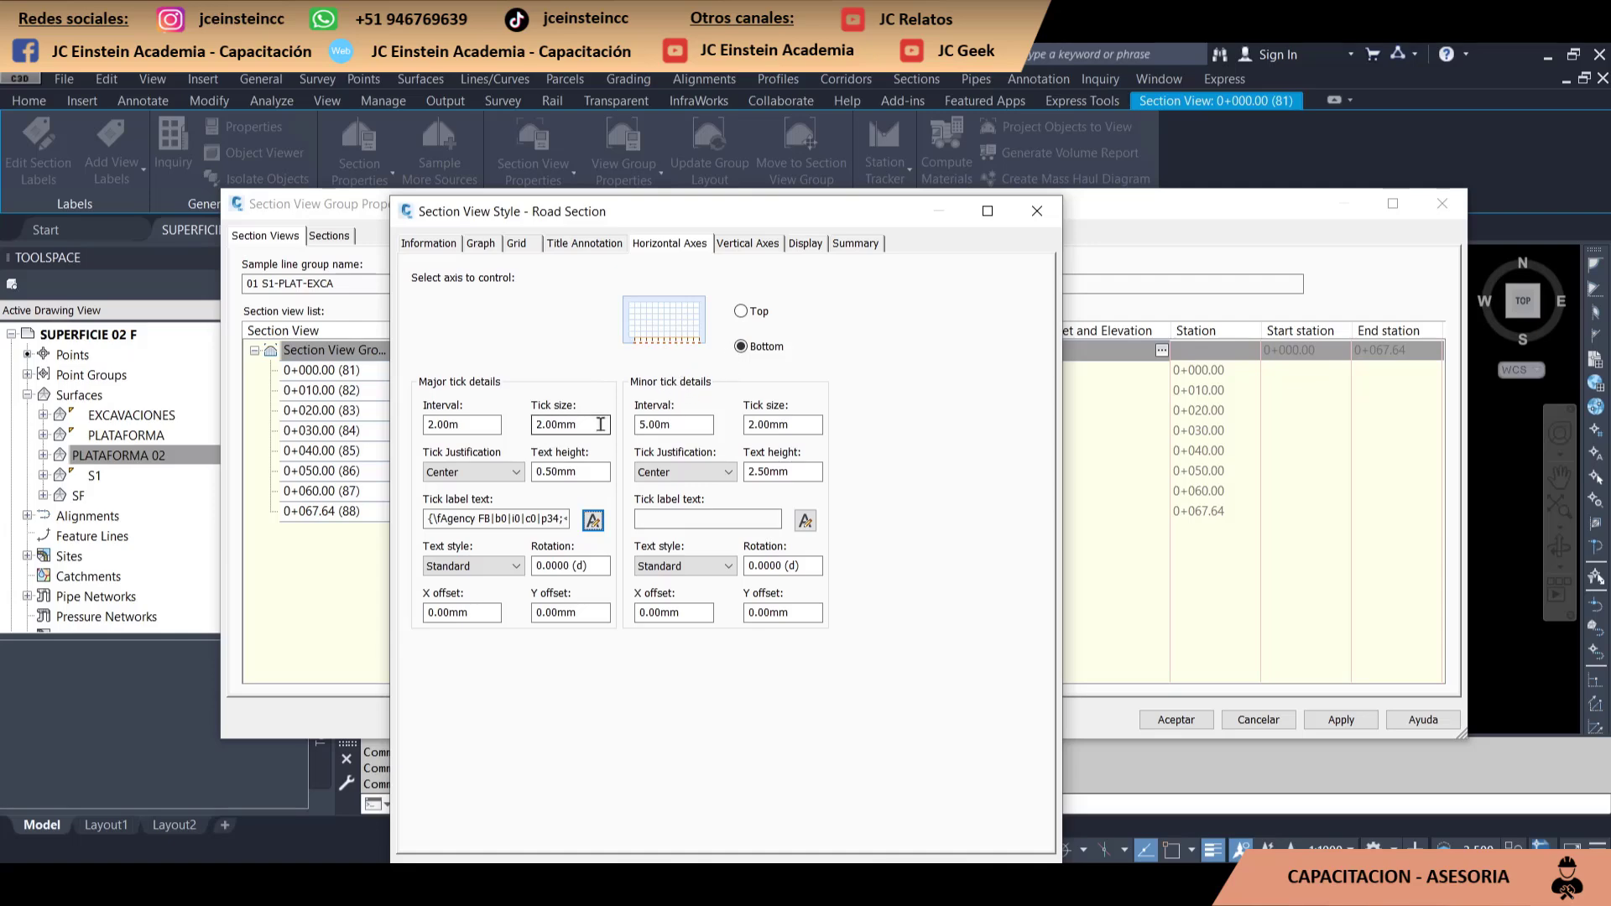
Set left vertical axis major ticks to a 2 m interval with 0.5 mm Agency FB labels
{"action": "left_click", "coordinate": [755, 245]}
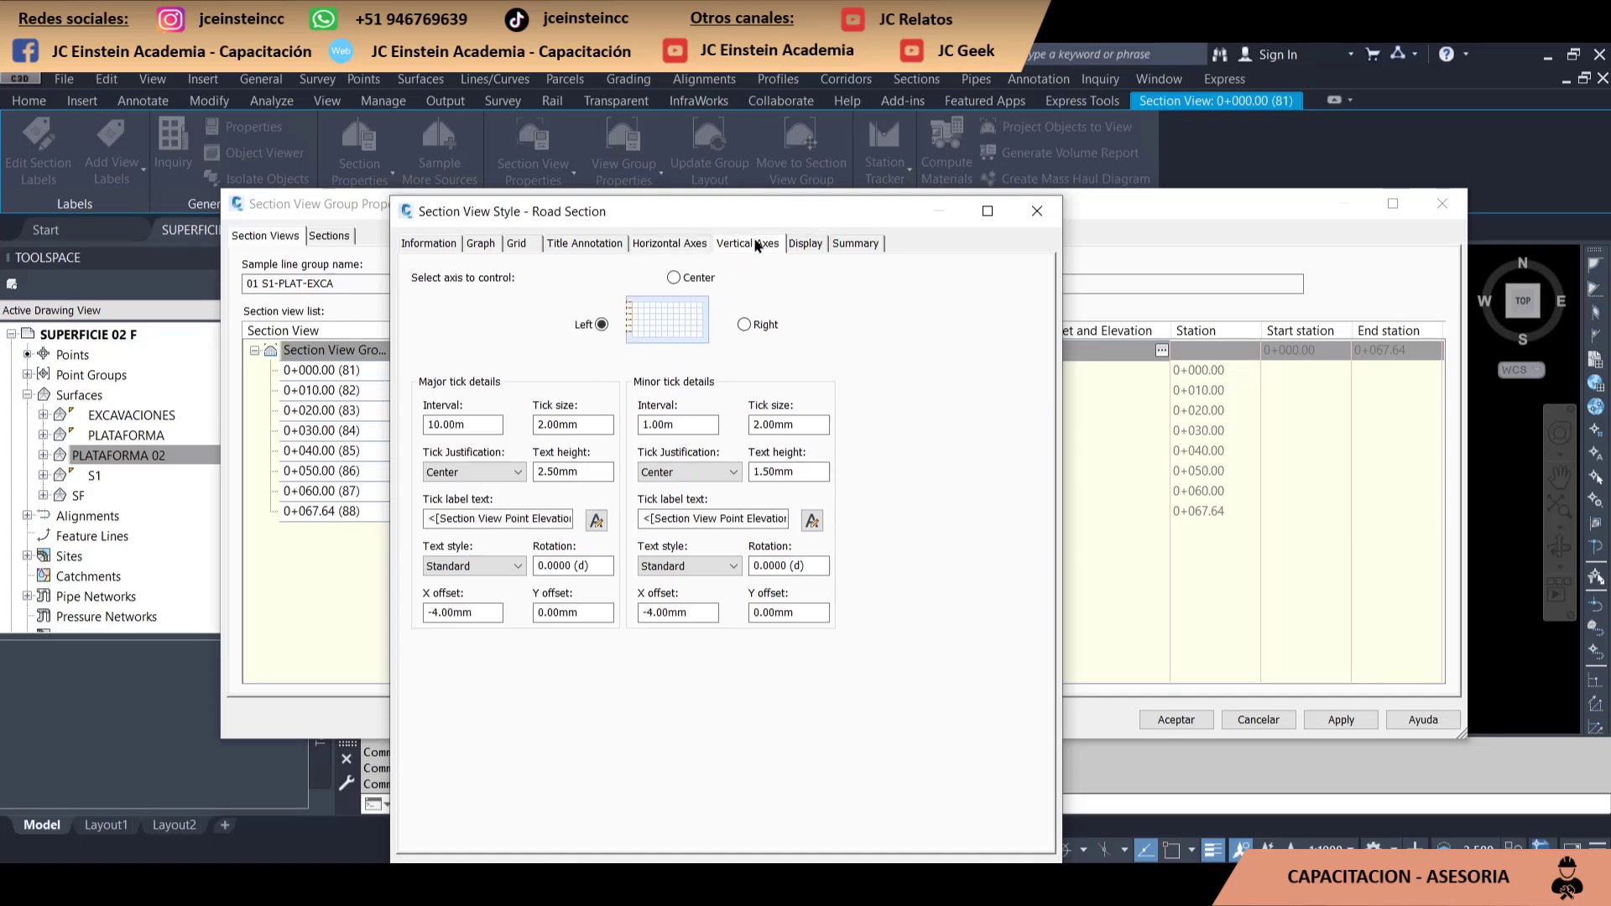
{"action": "double_click", "coordinate": [466, 424]}
{"action": "type", "text": "2"}
{"action": "double_click", "coordinate": [570, 472]}
{"action": "type", "text": ".5"}
{"action": "left_click", "coordinate": [598, 522]}
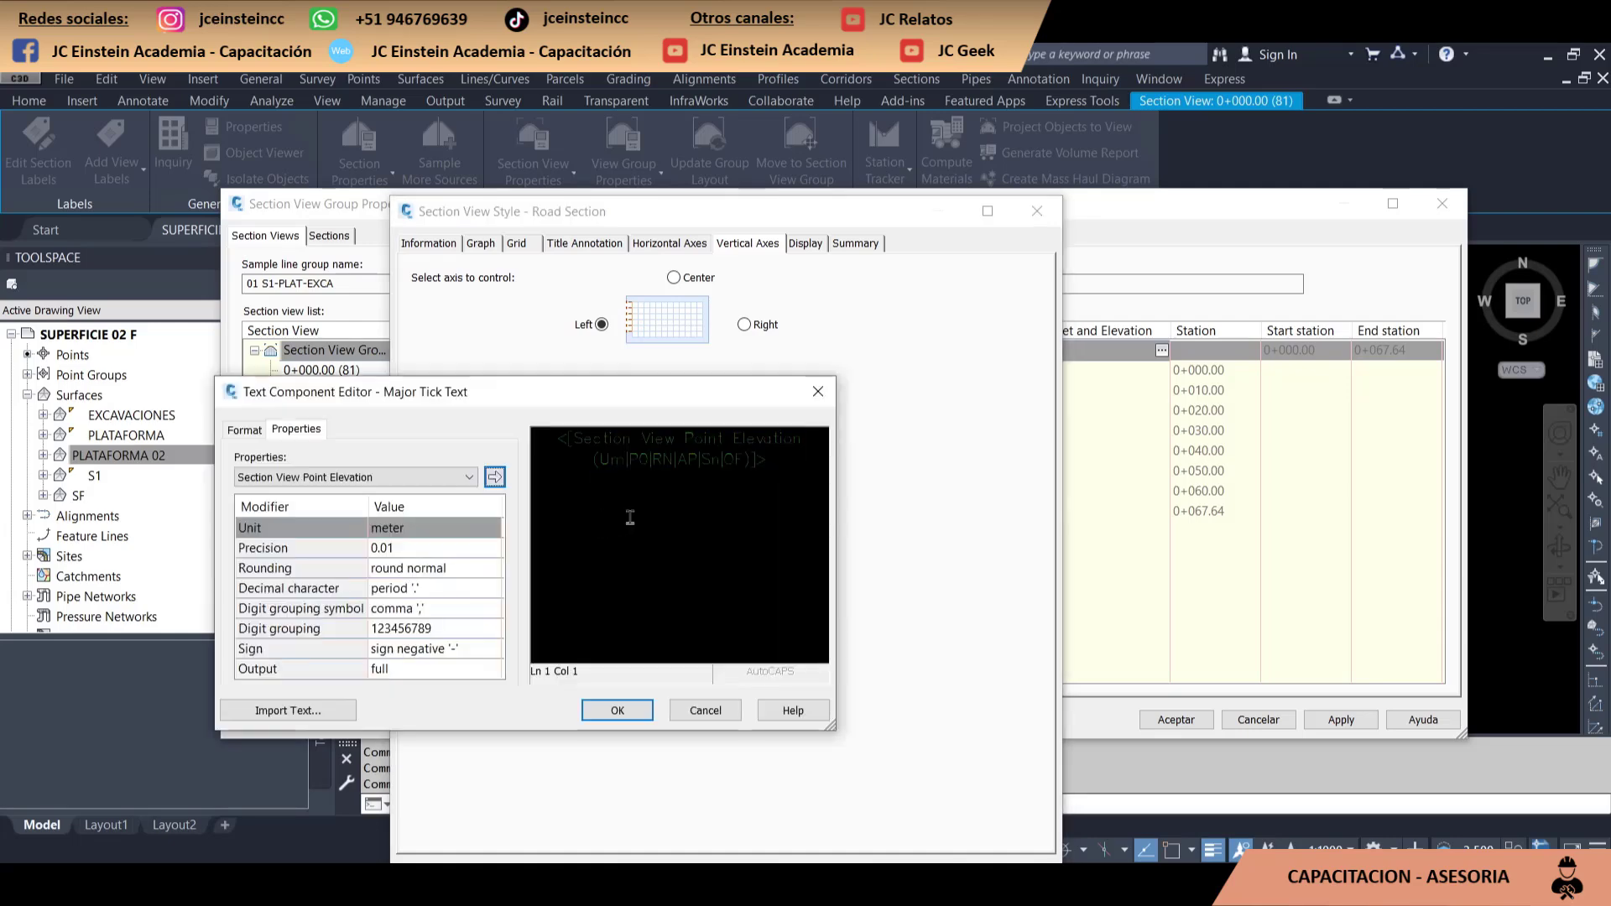
{"action": "left_click", "coordinate": [244, 428]}
{"action": "left_click", "coordinate": [369, 558]}
{"action": "left_click", "coordinate": [629, 710]}
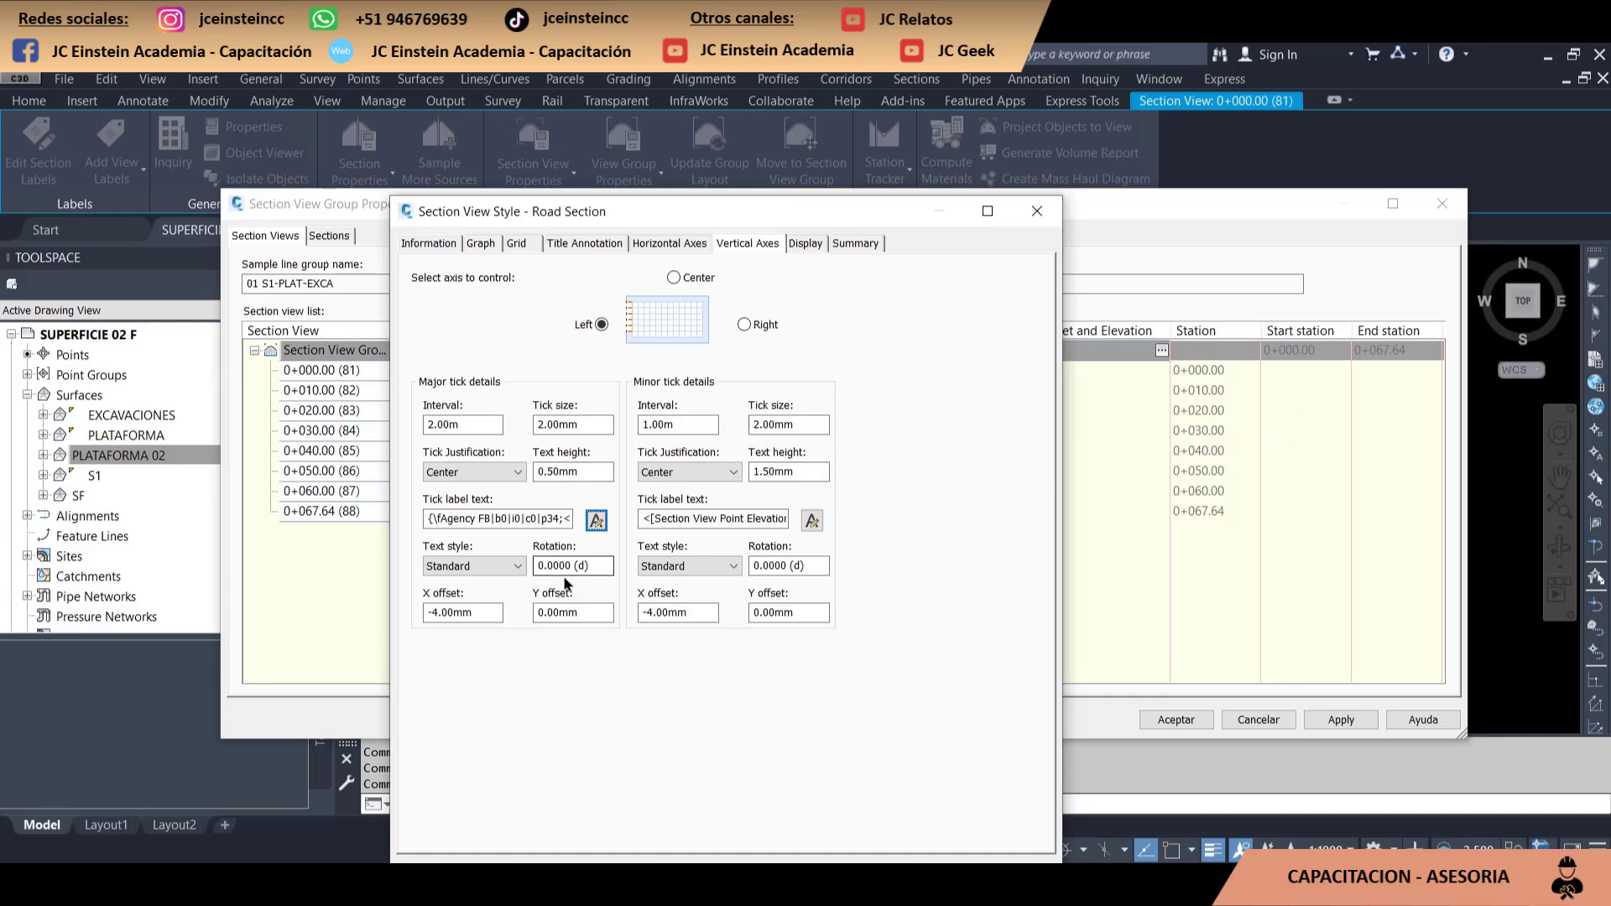
{"action": "key", "text": "Tab"}
{"action": "key", "text": "Tab"}
Give the right vertical axis 0 X offset, 0.5 mm text, 2 m interval and Agency FB labels
{"action": "key", "text": "Tab"}
{"action": "type", "text": "0"}
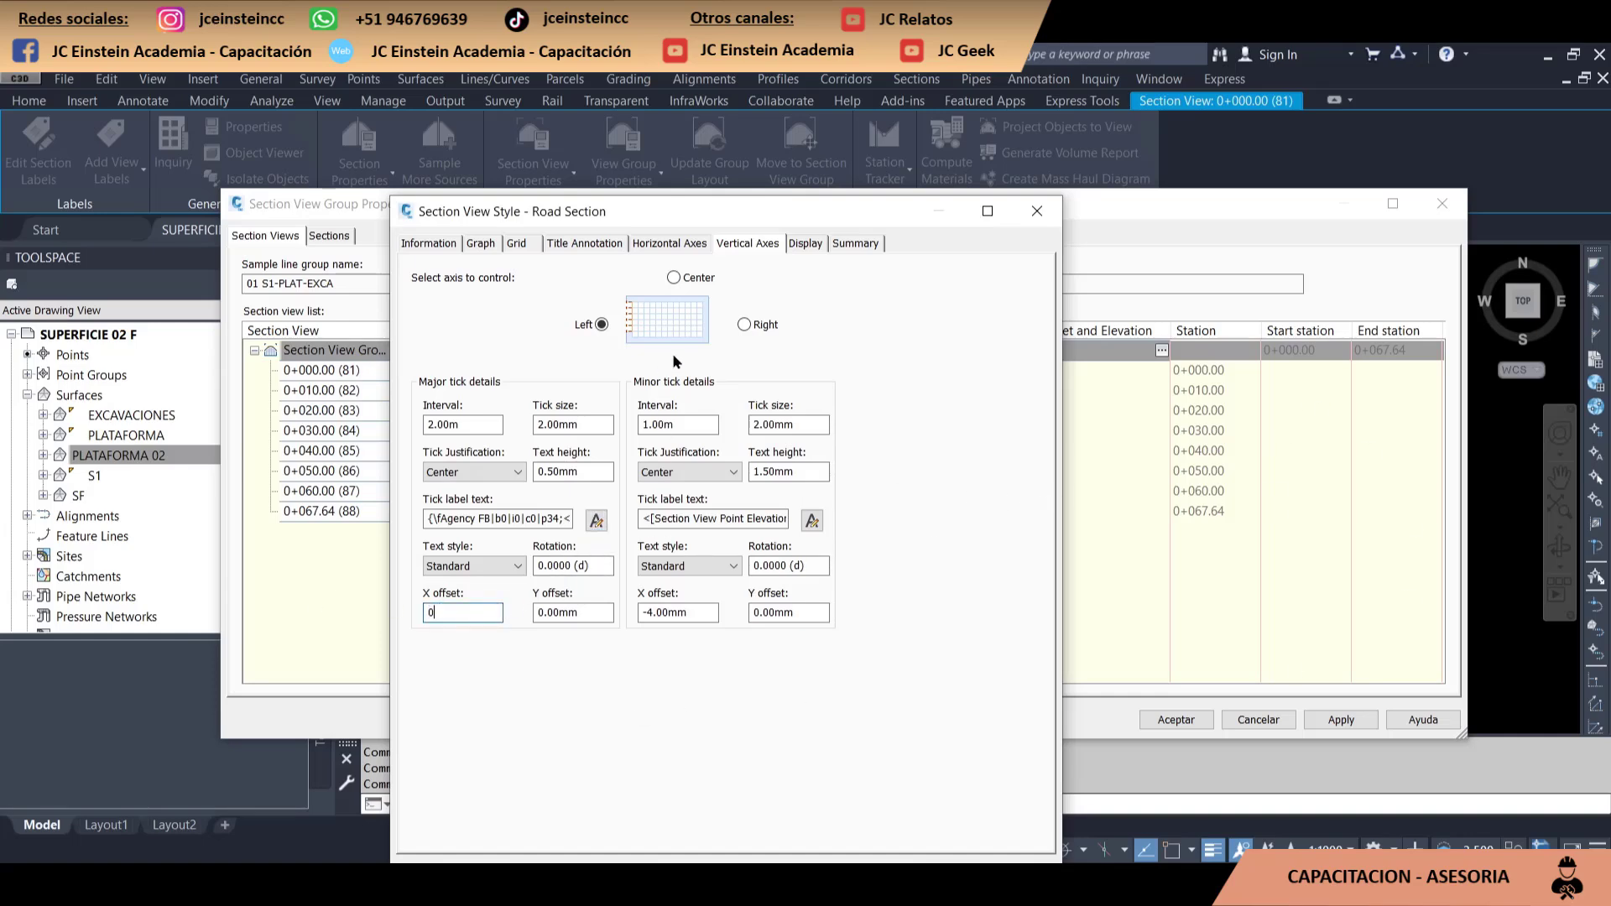
{"action": "left_click", "coordinate": [745, 325]}
{"action": "key", "text": "Tab"}
{"action": "type", "text": "0"}
{"action": "key", "text": "Tab"}
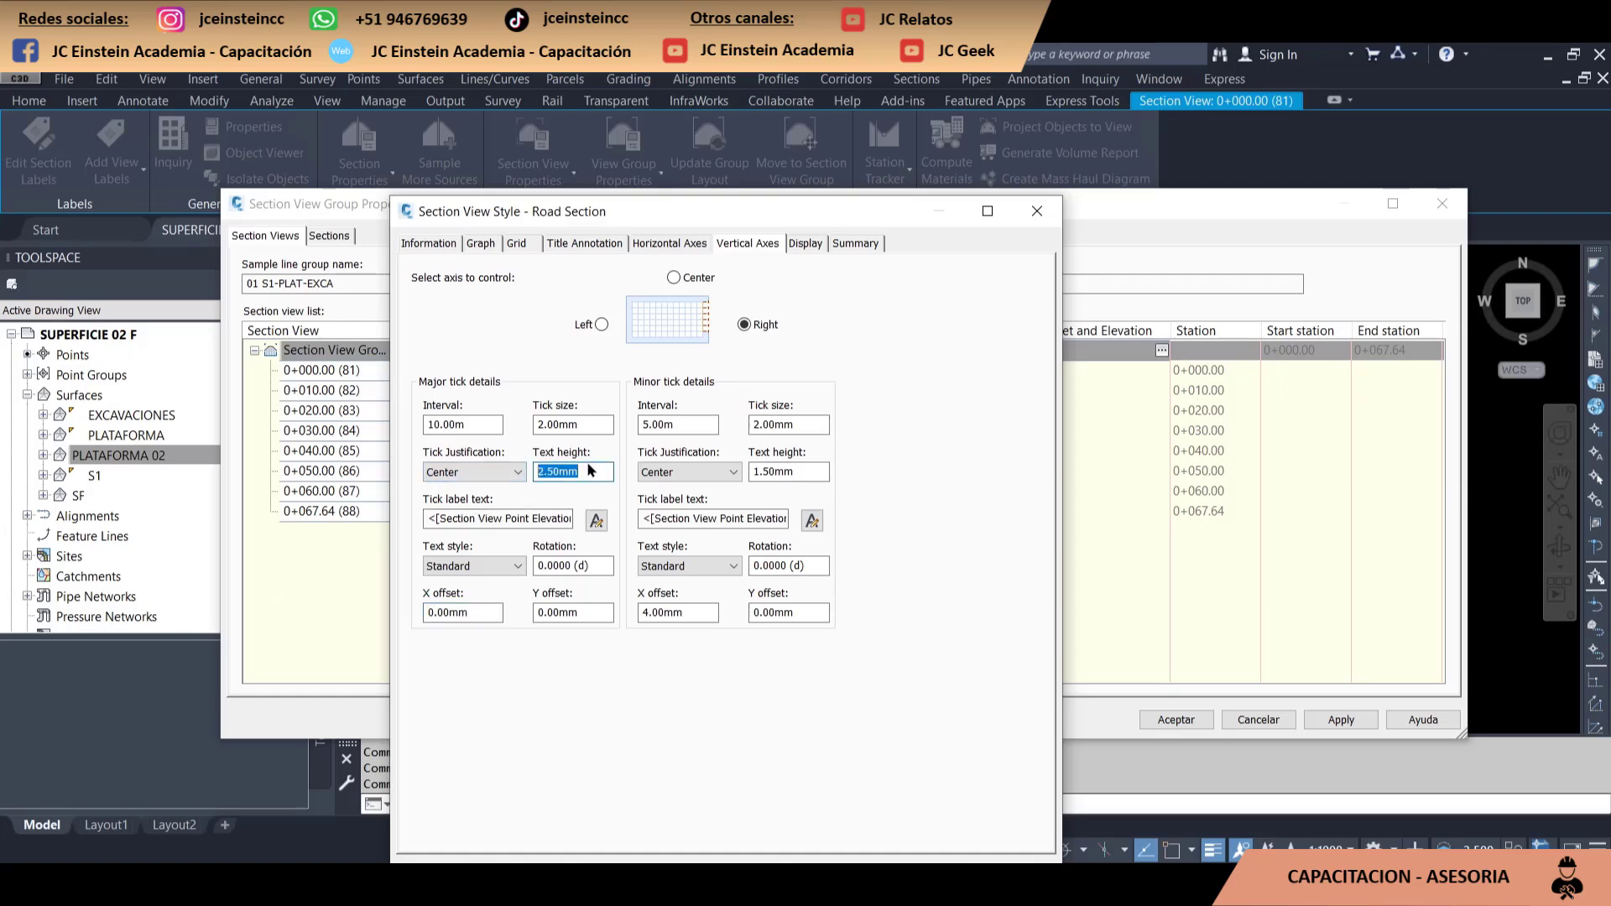
{"action": "type", "text": "0.5"}
{"action": "key", "text": "shift+Tab"}
{"action": "key", "text": "shift+Tab"}
{"action": "key", "text": "shift+Tab"}
{"action": "type", "text": "2"}
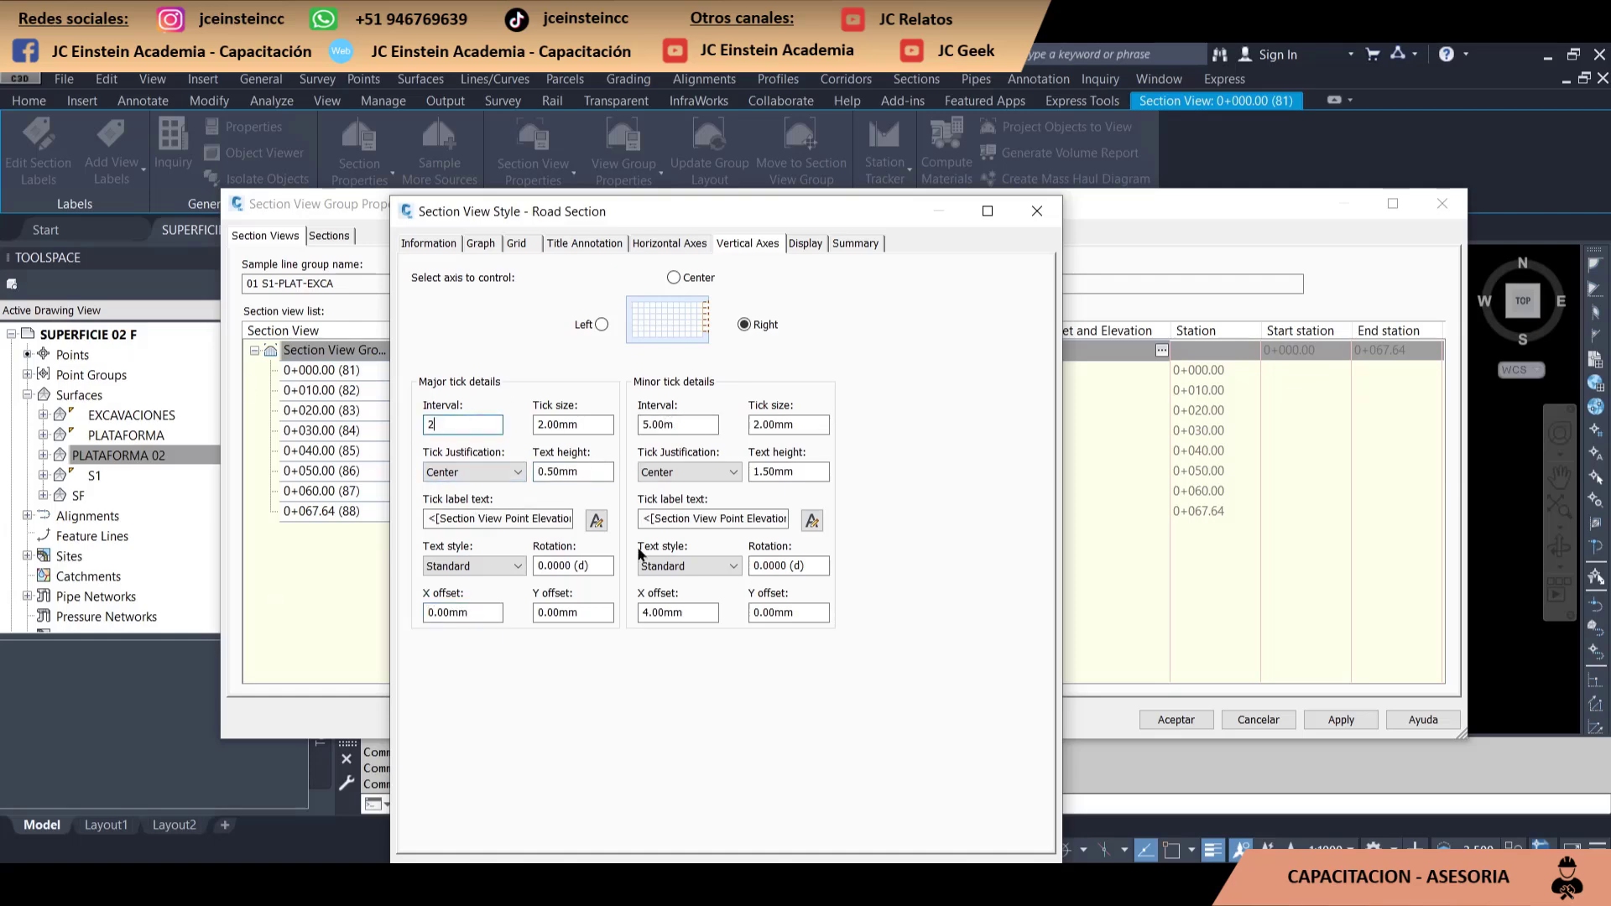
{"action": "left_click", "coordinate": [596, 520]}
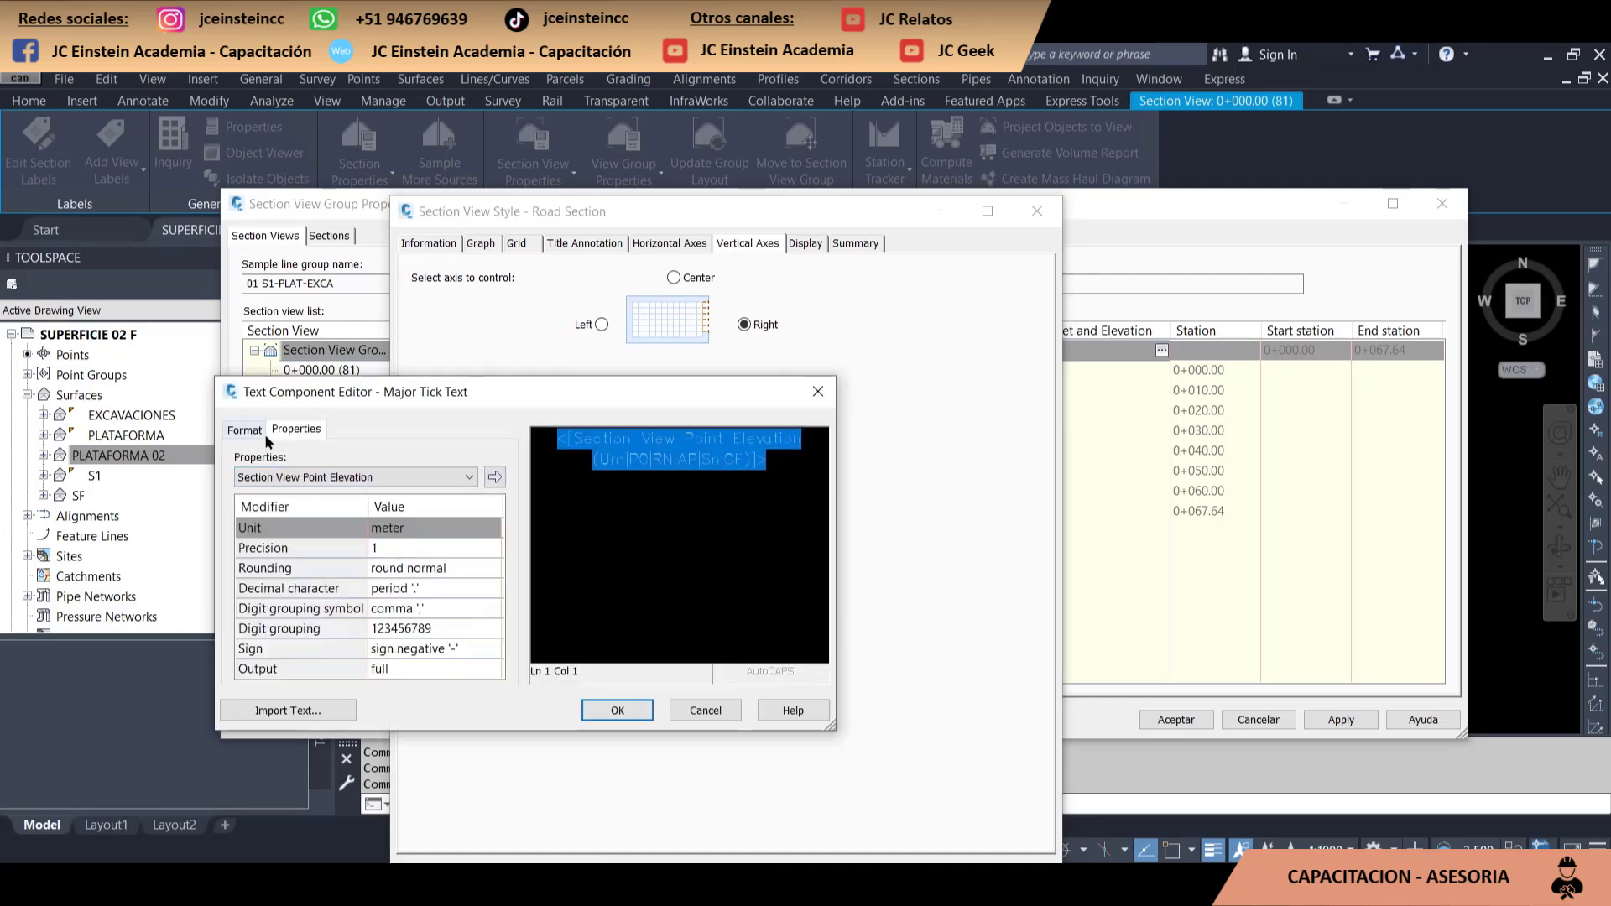
{"action": "left_click", "coordinate": [244, 430]}
{"action": "left_click", "coordinate": [497, 558]}
{"action": "key", "text": "a"}
{"action": "key", "text": "Return"}
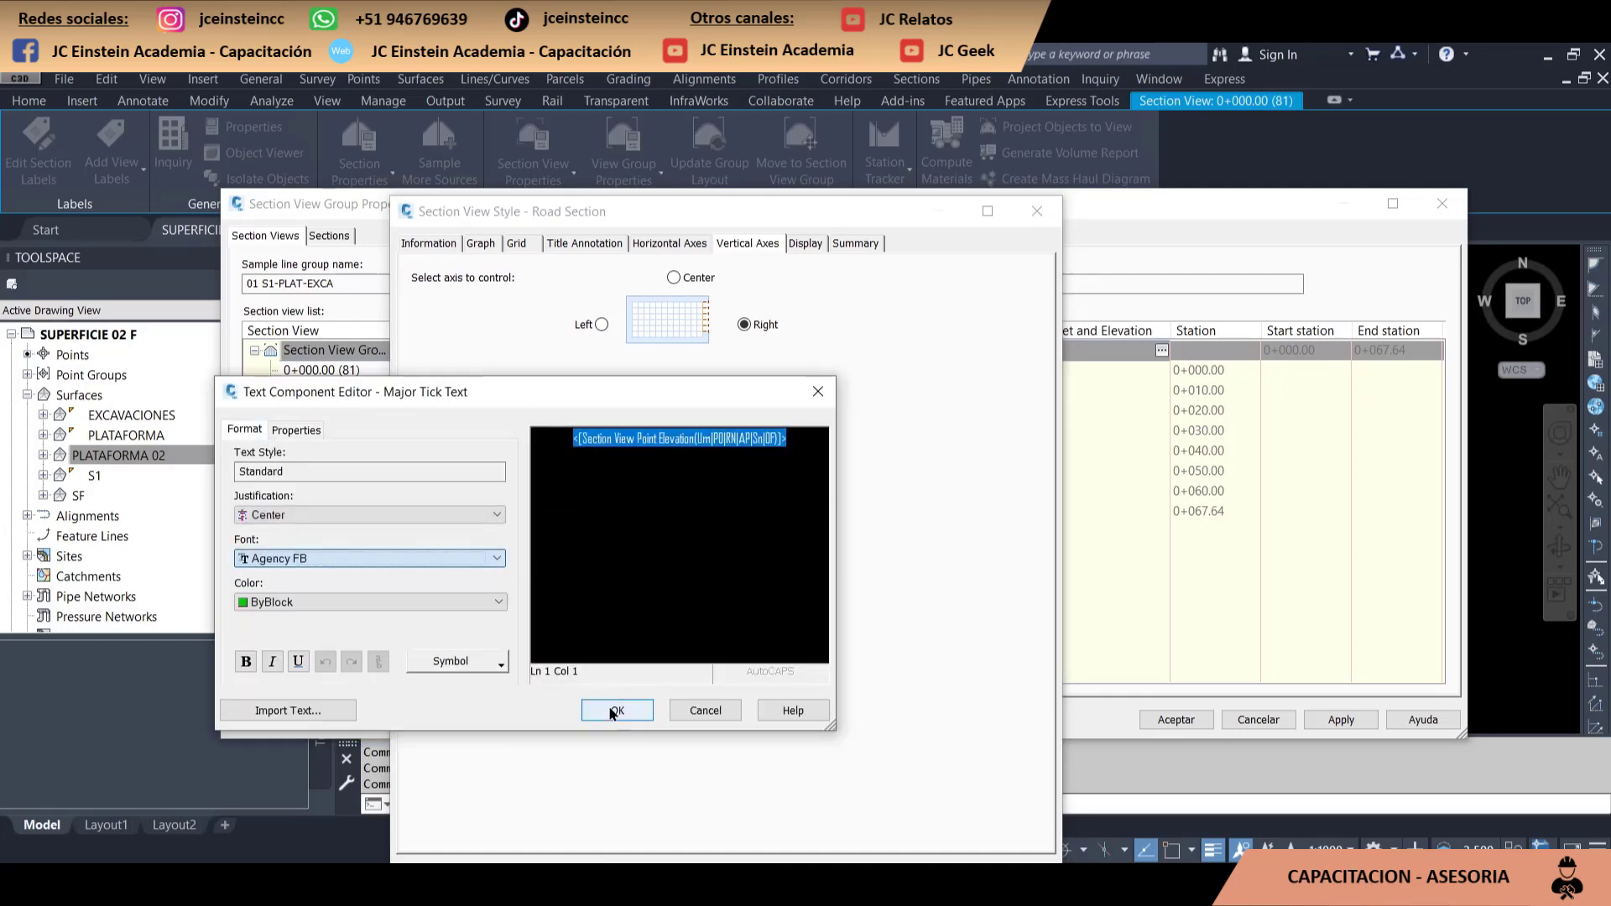
{"action": "left_click", "coordinate": [613, 713]}
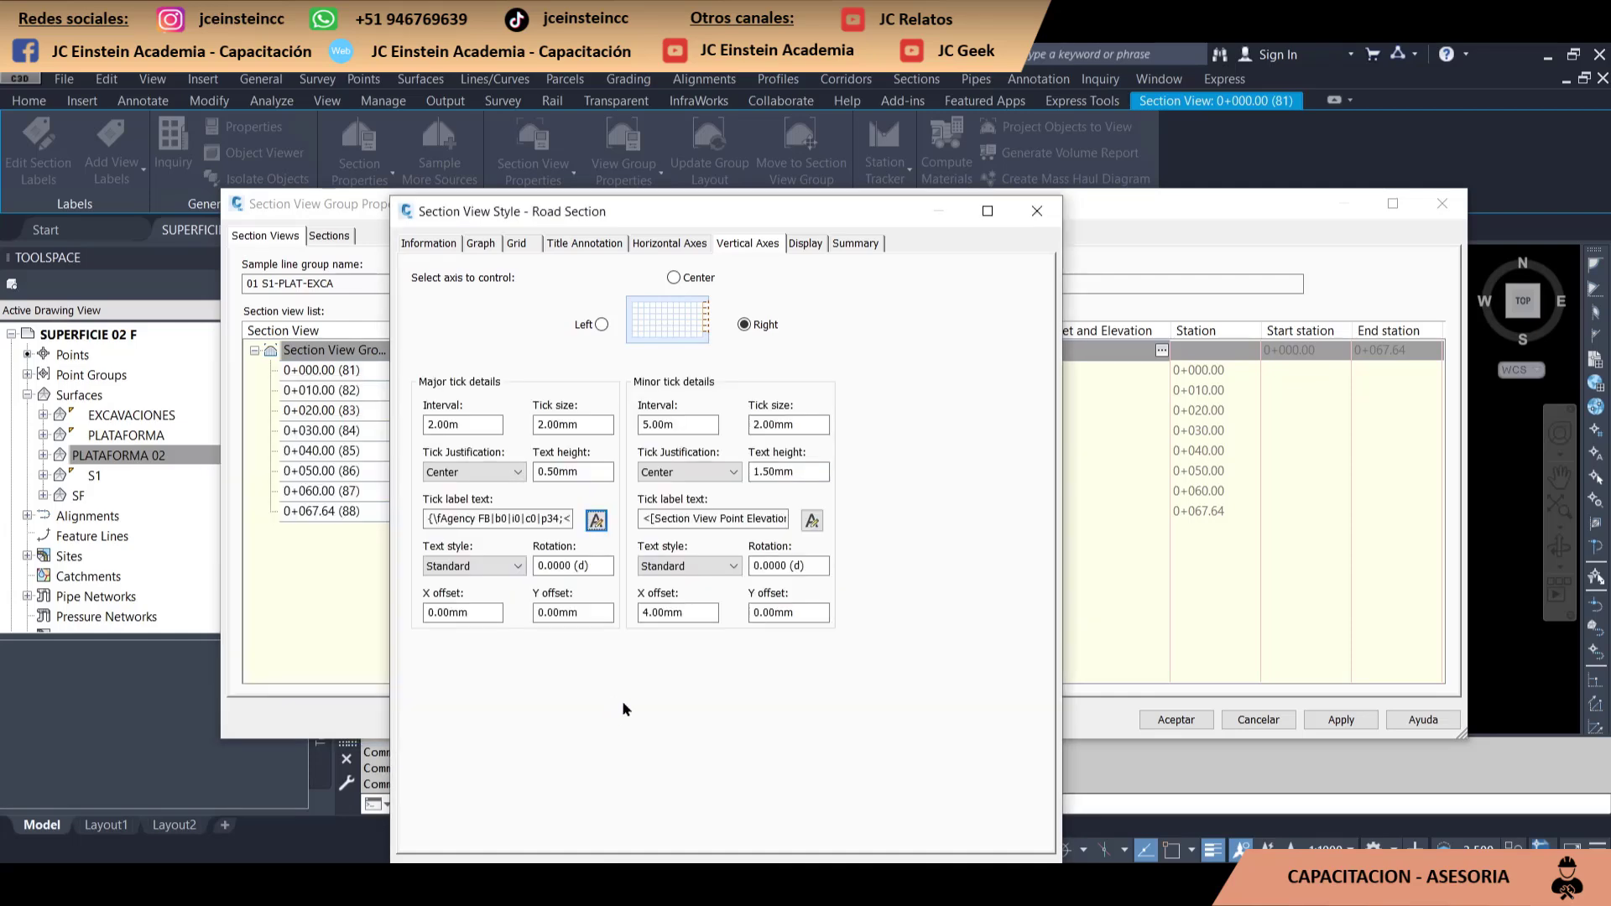
{"action": "left_click", "coordinate": [803, 246]}
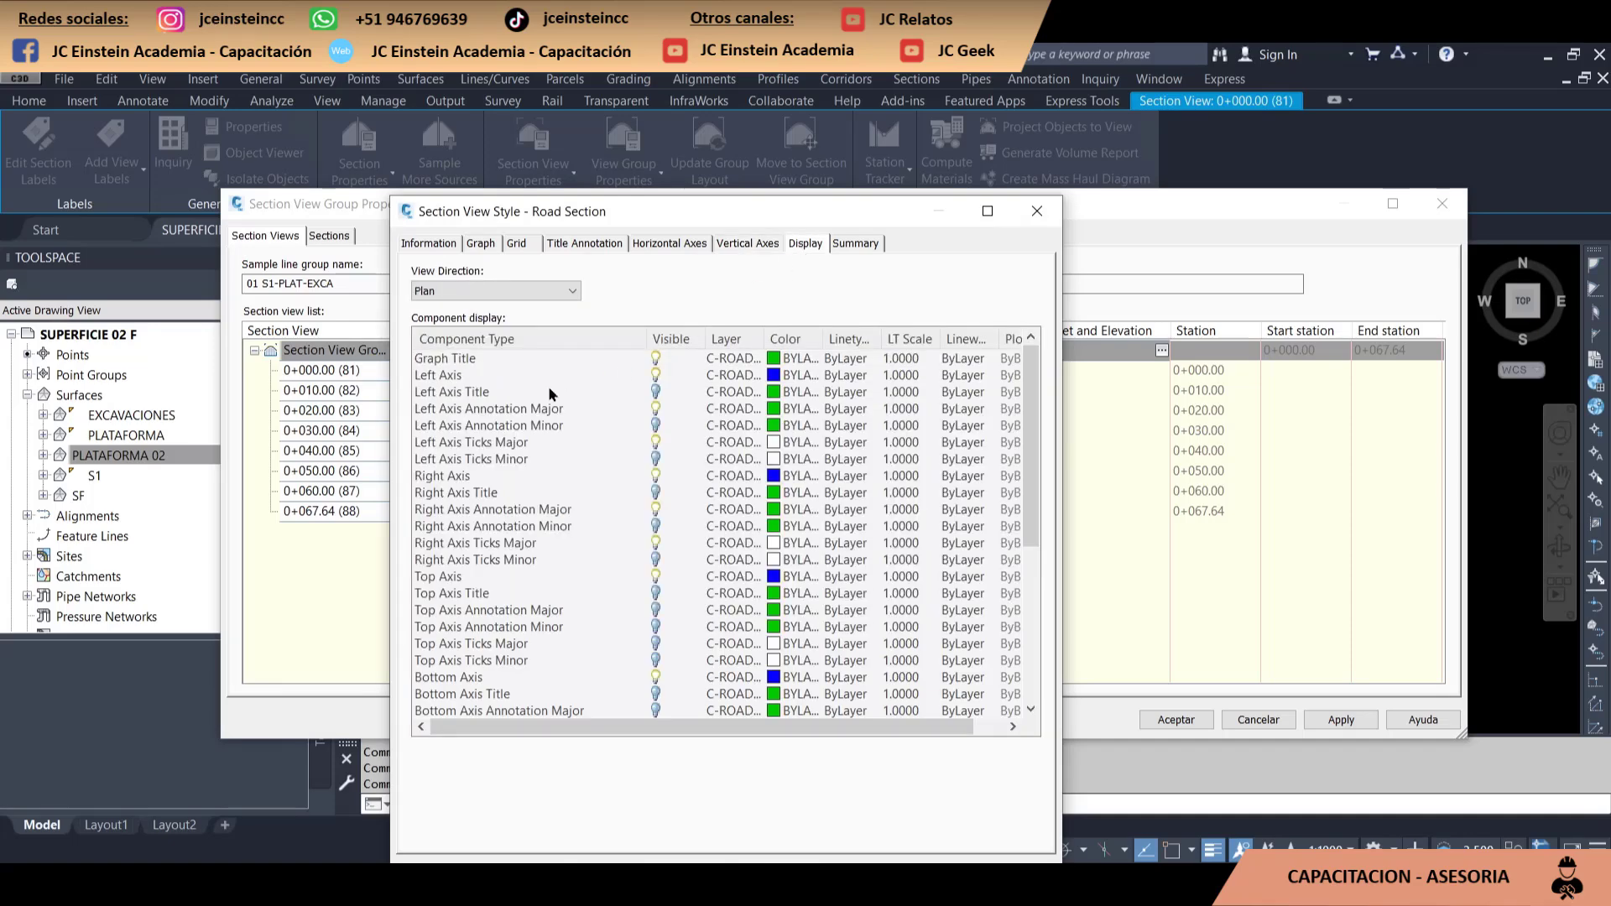
Hide the drafting buffer outline, save Road Section, and apply it to the section view group
{"action": "scroll", "coordinate": [631, 479], "scroll_direction": "down", "scroll_amount": 5}
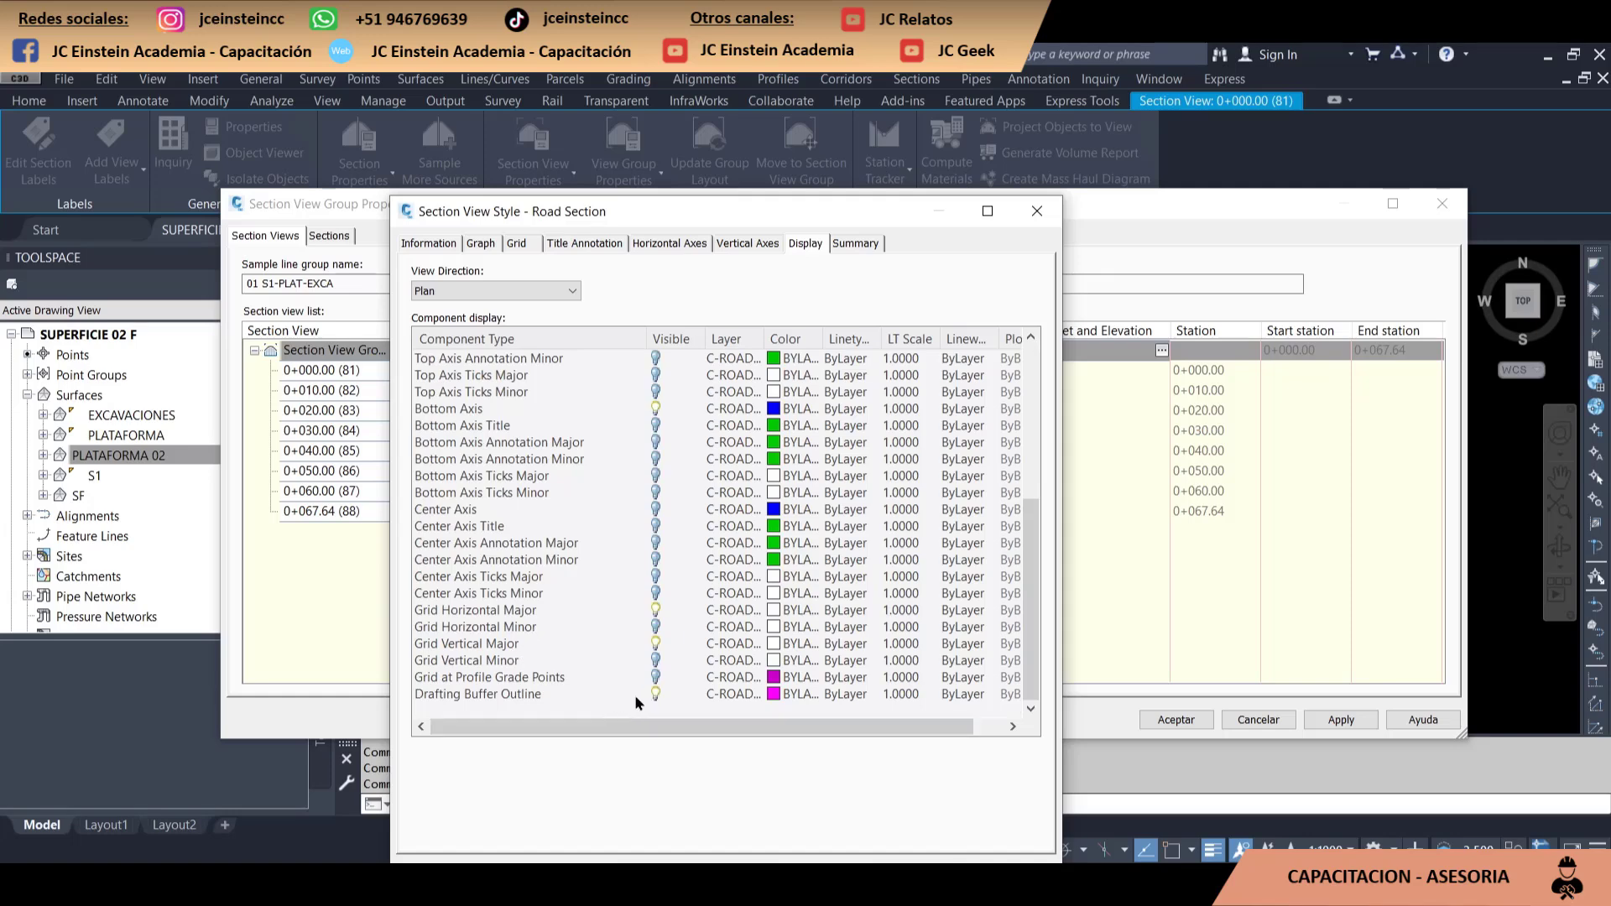
{"action": "left_click", "coordinate": [537, 702]}
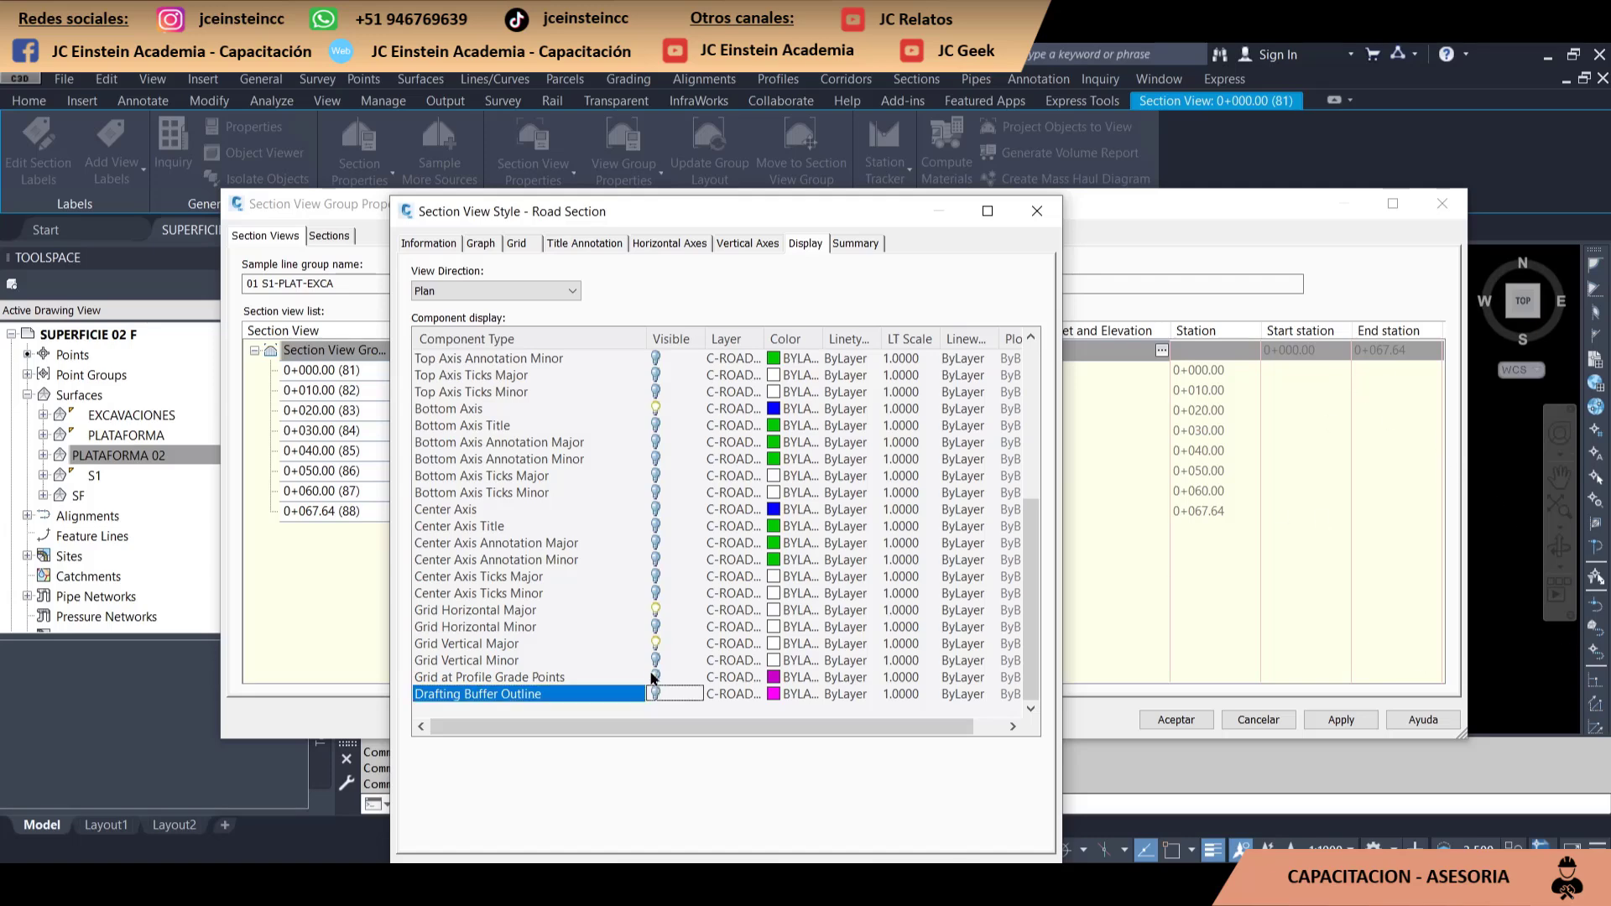
{"action": "scroll", "coordinate": [646, 671], "scroll_direction": "up", "scroll_amount": 5}
{"action": "scroll", "coordinate": [647, 672], "scroll_direction": "up", "scroll_amount": 1}
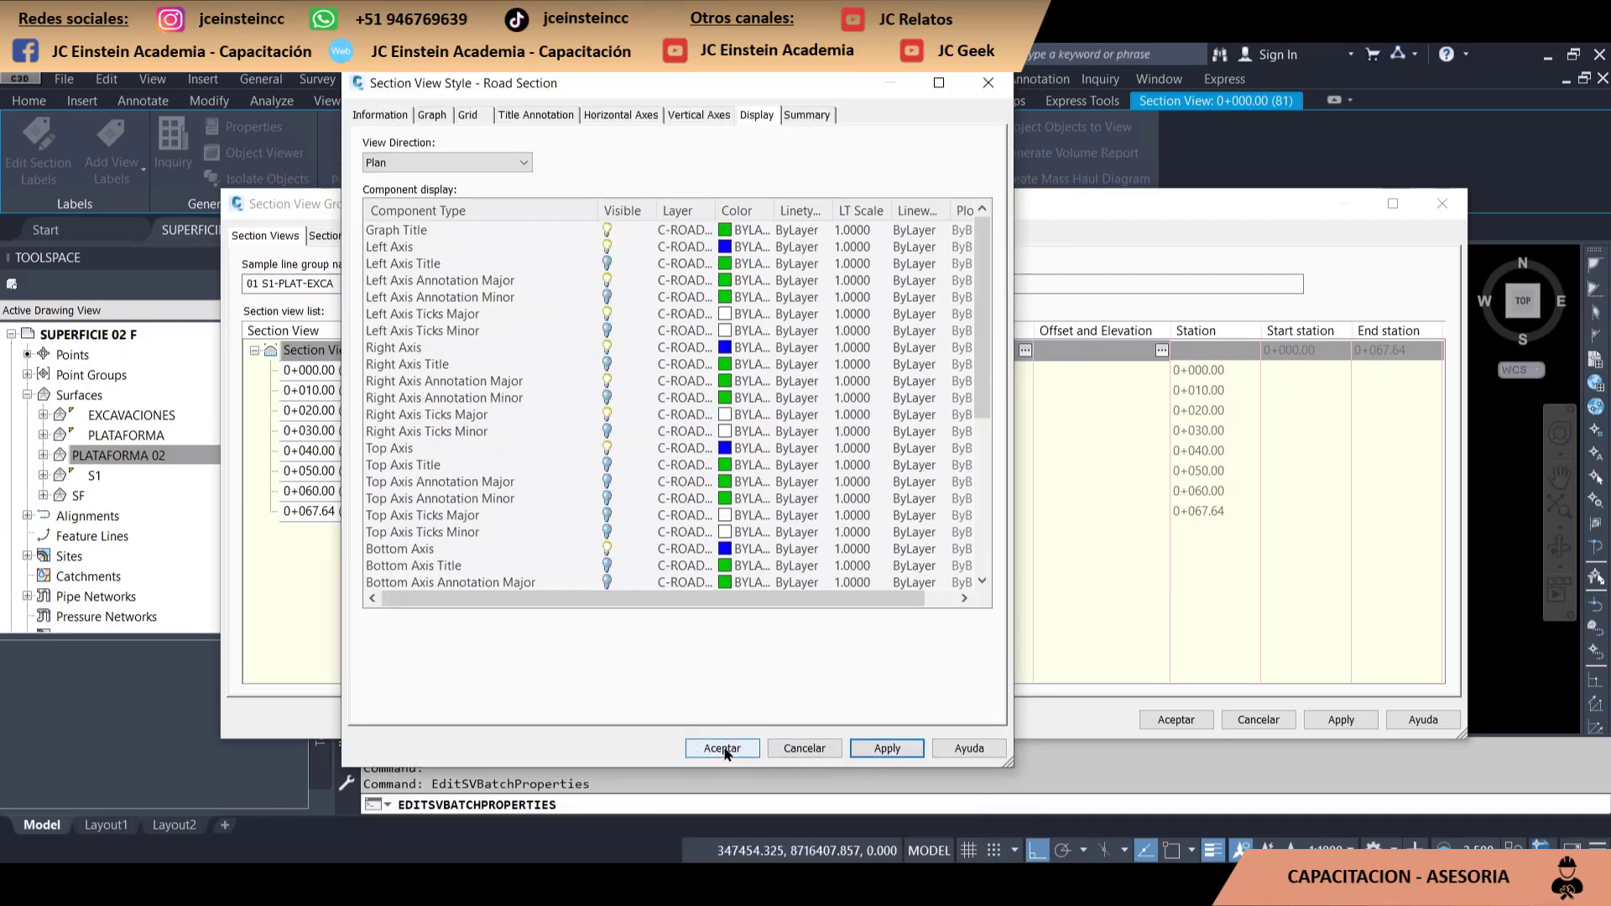
{"action": "left_click", "coordinate": [723, 749]}
{"action": "left_click", "coordinate": [533, 480]}
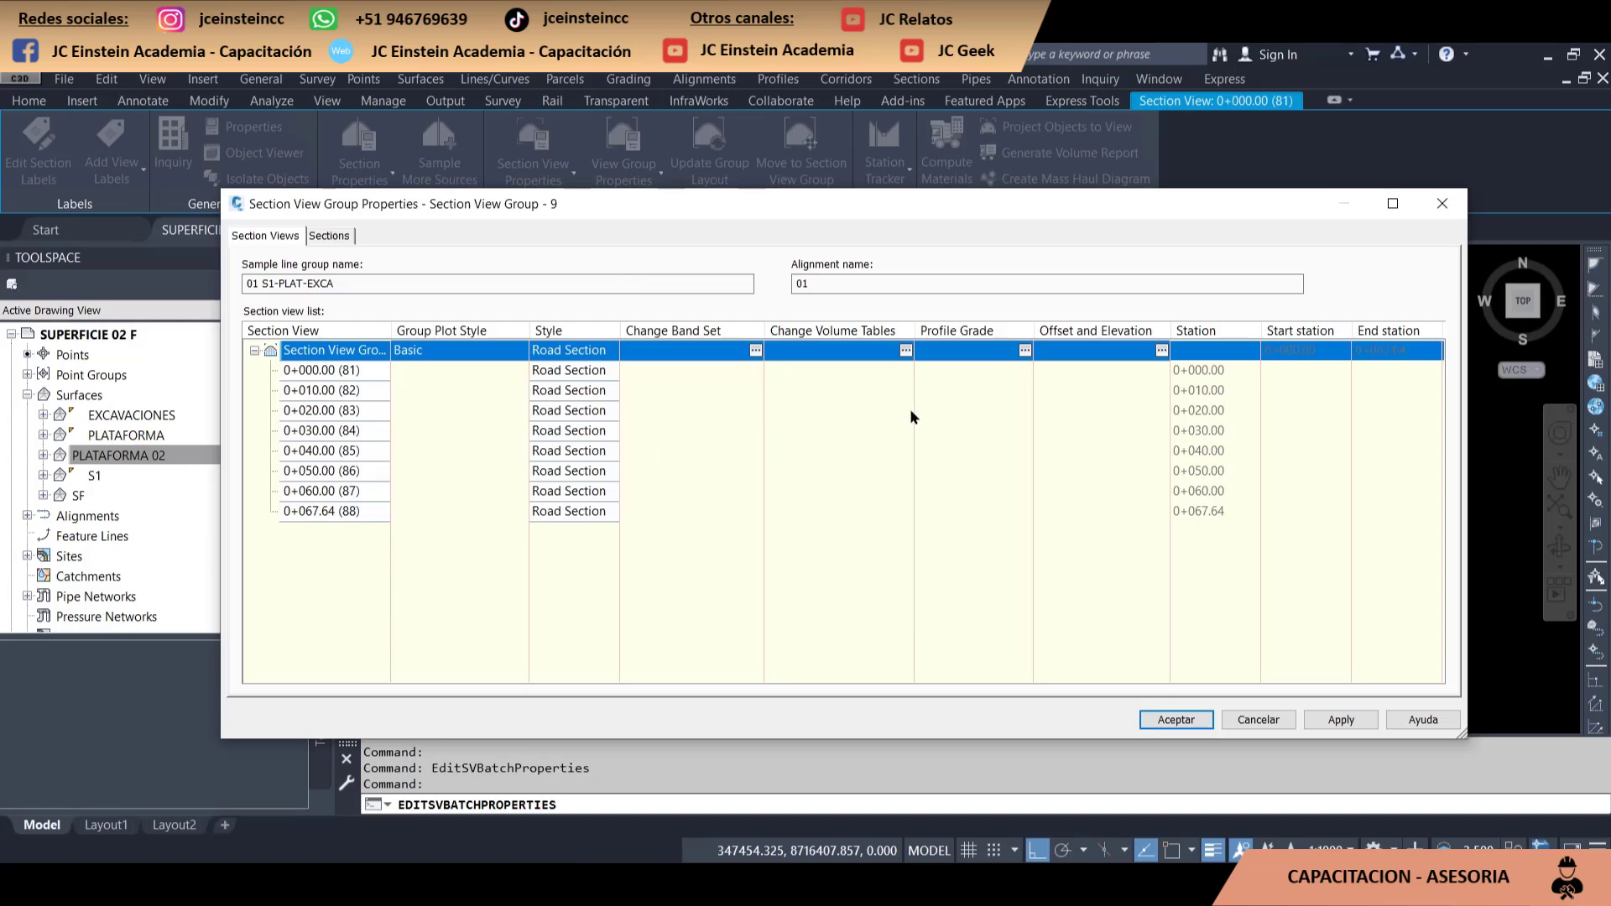
{"action": "left_click", "coordinate": [1336, 719]}
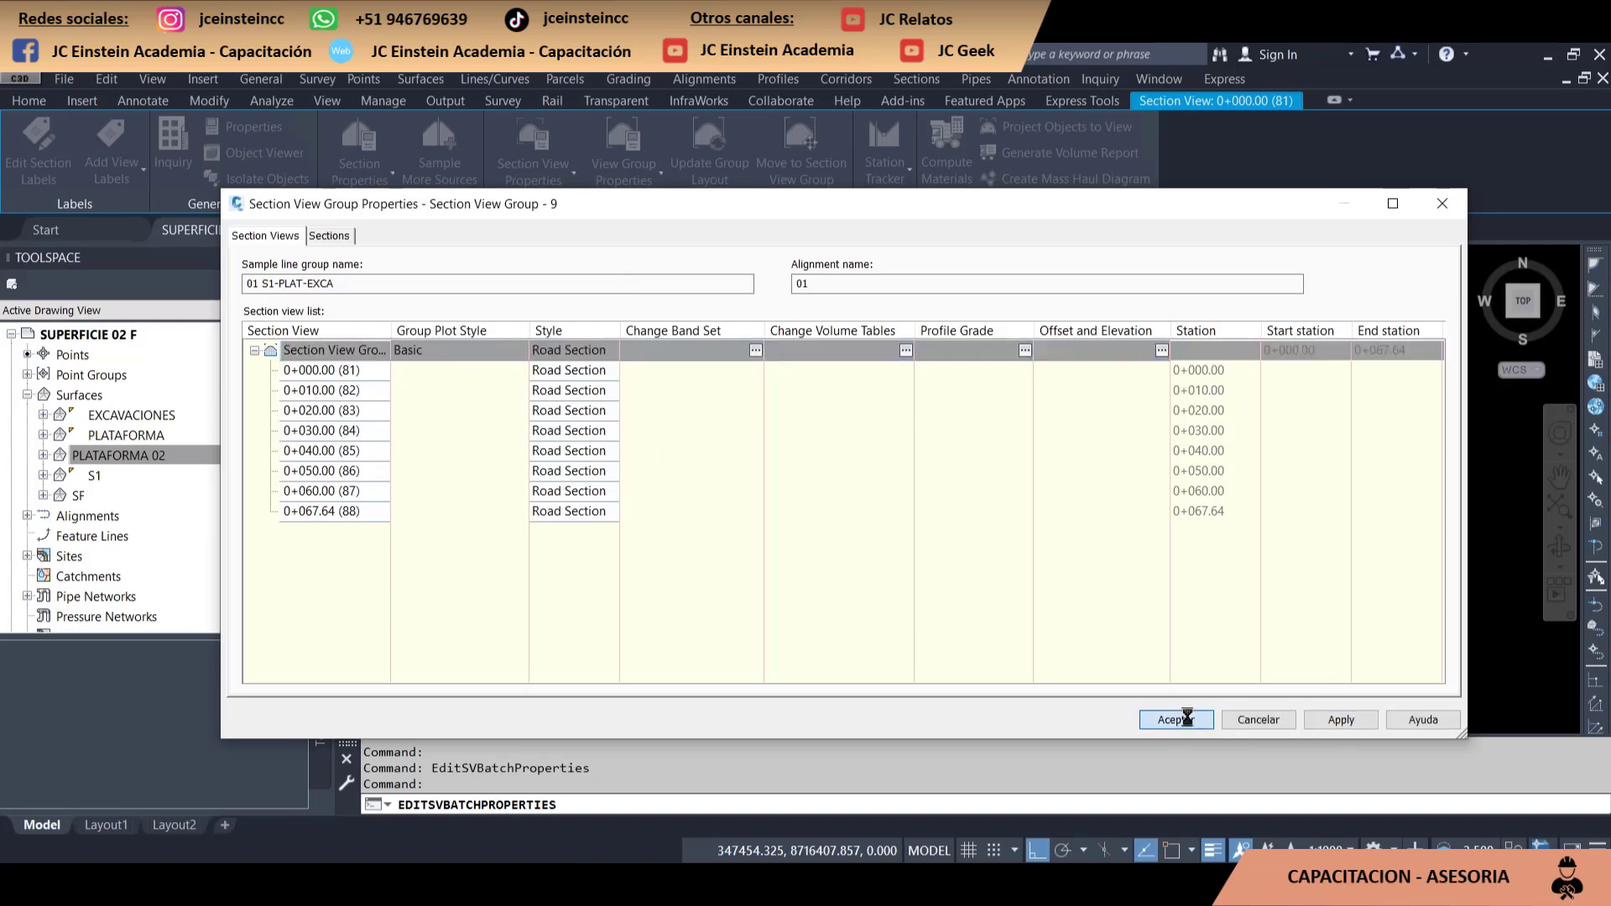
{"action": "left_click", "coordinate": [1175, 719]}
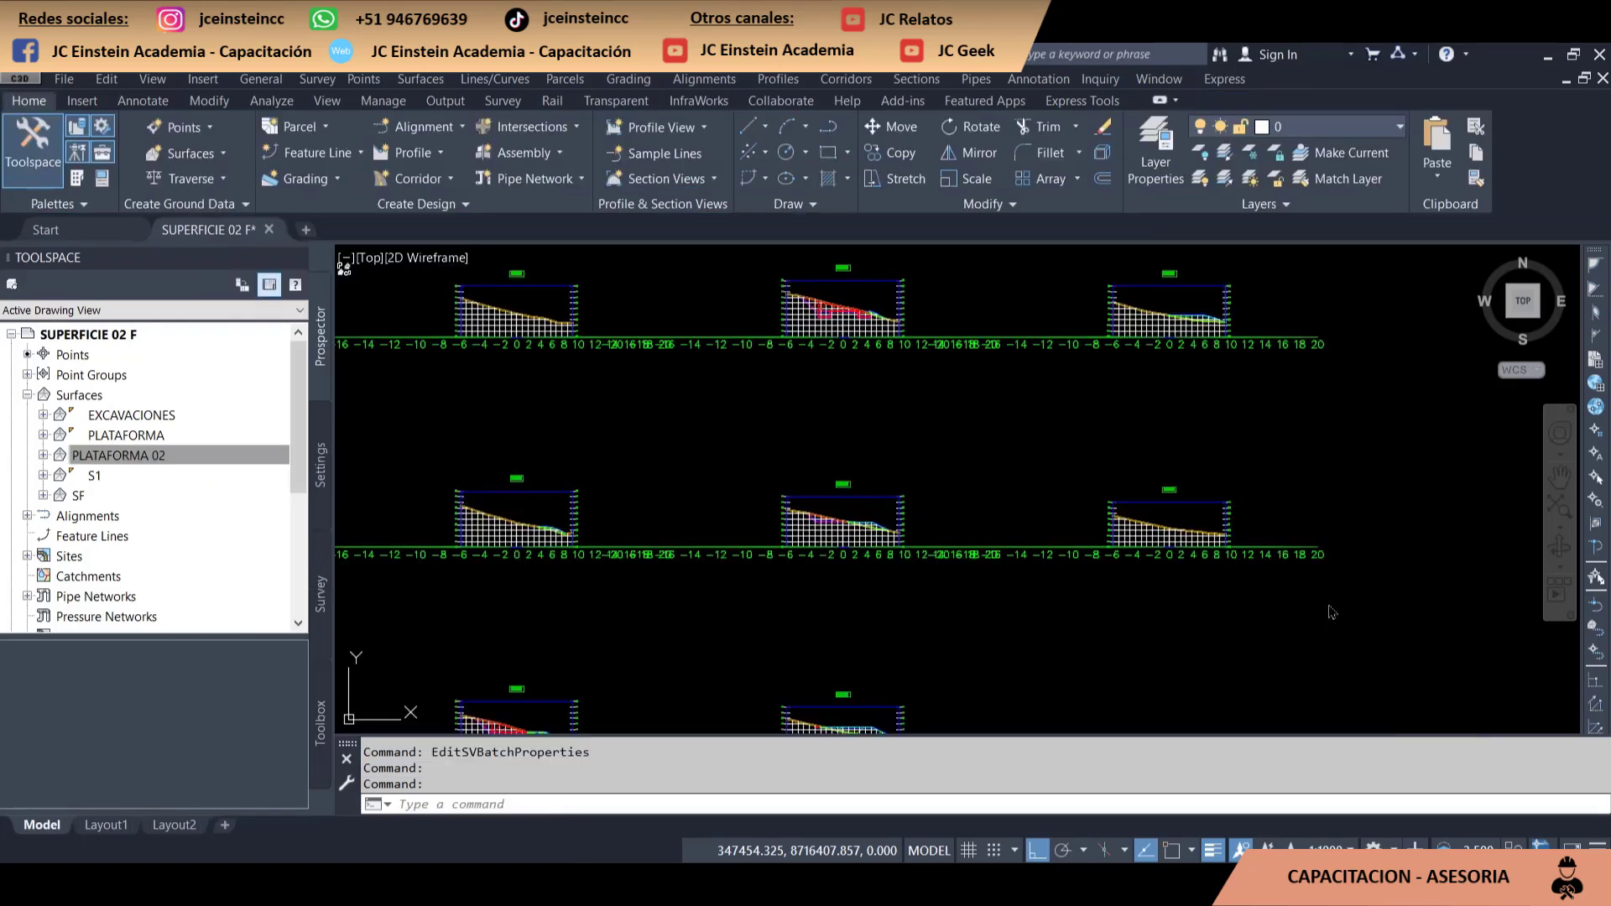
{"action": "scroll", "coordinate": [766, 462], "scroll_direction": "down", "scroll_amount": 5}
{"action": "scroll", "coordinate": [765, 463], "scroll_direction": "up", "scroll_amount": 4}
{"action": "scroll", "coordinate": [703, 454], "scroll_direction": "up", "scroll_amount": 4}
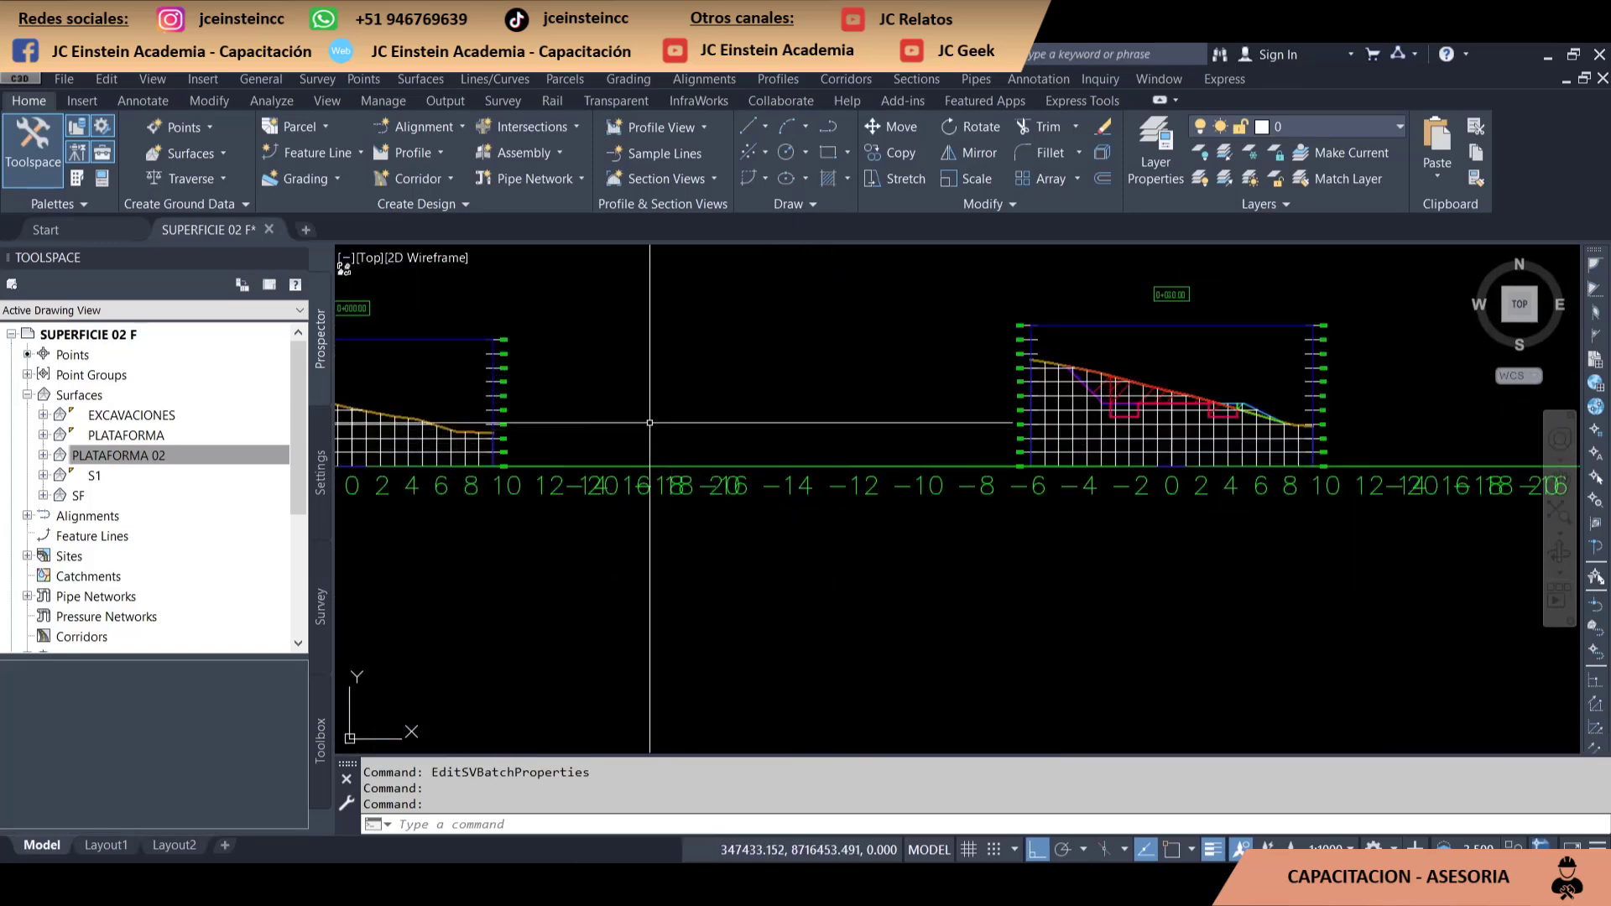
{"action": "mouse_move", "coordinate": [703, 454]}
{"action": "middle_mouse_down"}
{"action": "mouse_move", "coordinate": [613, 445]}
{"action": "mouse_move", "coordinate": [799, 453]}
{"action": "middle_mouse_up"}
{"action": "scroll", "coordinate": [799, 453], "scroll_direction": "down", "scroll_amount": 2}
{"action": "scroll", "coordinate": [798, 453], "scroll_direction": "up", "scroll_amount": 3}
{"action": "scroll", "coordinate": [798, 454], "scroll_direction": "down", "scroll_amount": 3}
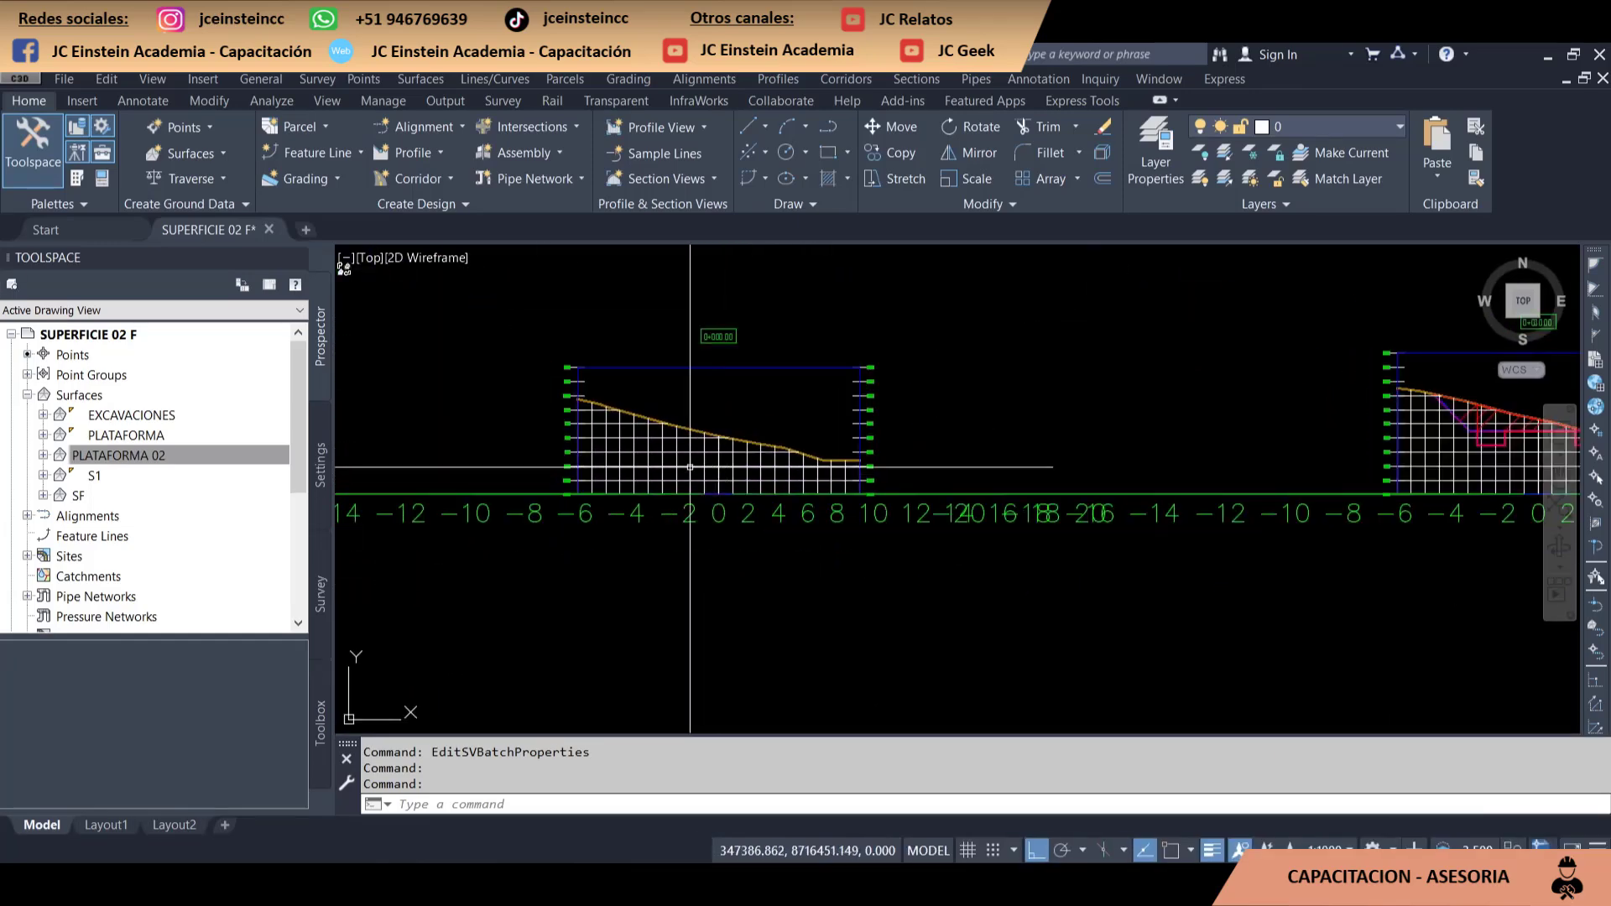
{"action": "scroll", "coordinate": [799, 453], "scroll_direction": "up", "scroll_amount": 2}
{"action": "scroll", "coordinate": [799, 454], "scroll_direction": "up", "scroll_amount": 4}
{"action": "scroll", "coordinate": [799, 453], "scroll_direction": "up", "scroll_amount": 2}
{"action": "middle_click_drag", "start_coordinate": [848, 302], "coordinate": [858, 511]}
{"action": "scroll", "coordinate": [858, 511], "scroll_direction": "down", "scroll_amount": 3}
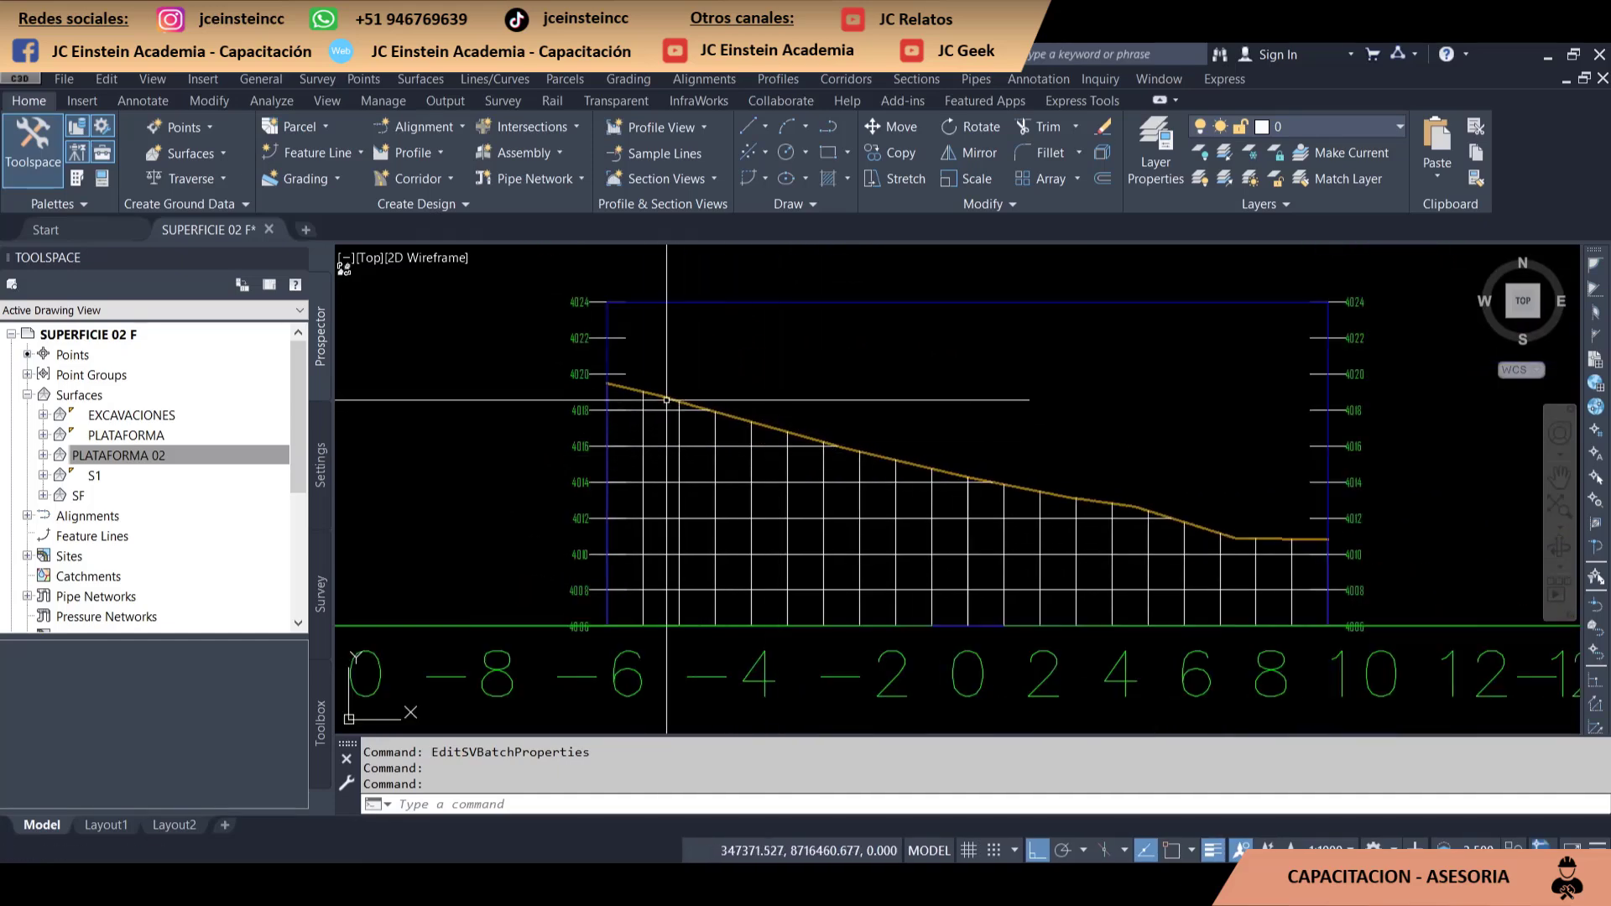
{"action": "scroll", "coordinate": [617, 341], "scroll_direction": "up", "scroll_amount": 5}
{"action": "middle_click_drag", "start_coordinate": [547, 274], "coordinate": [571, 343]}
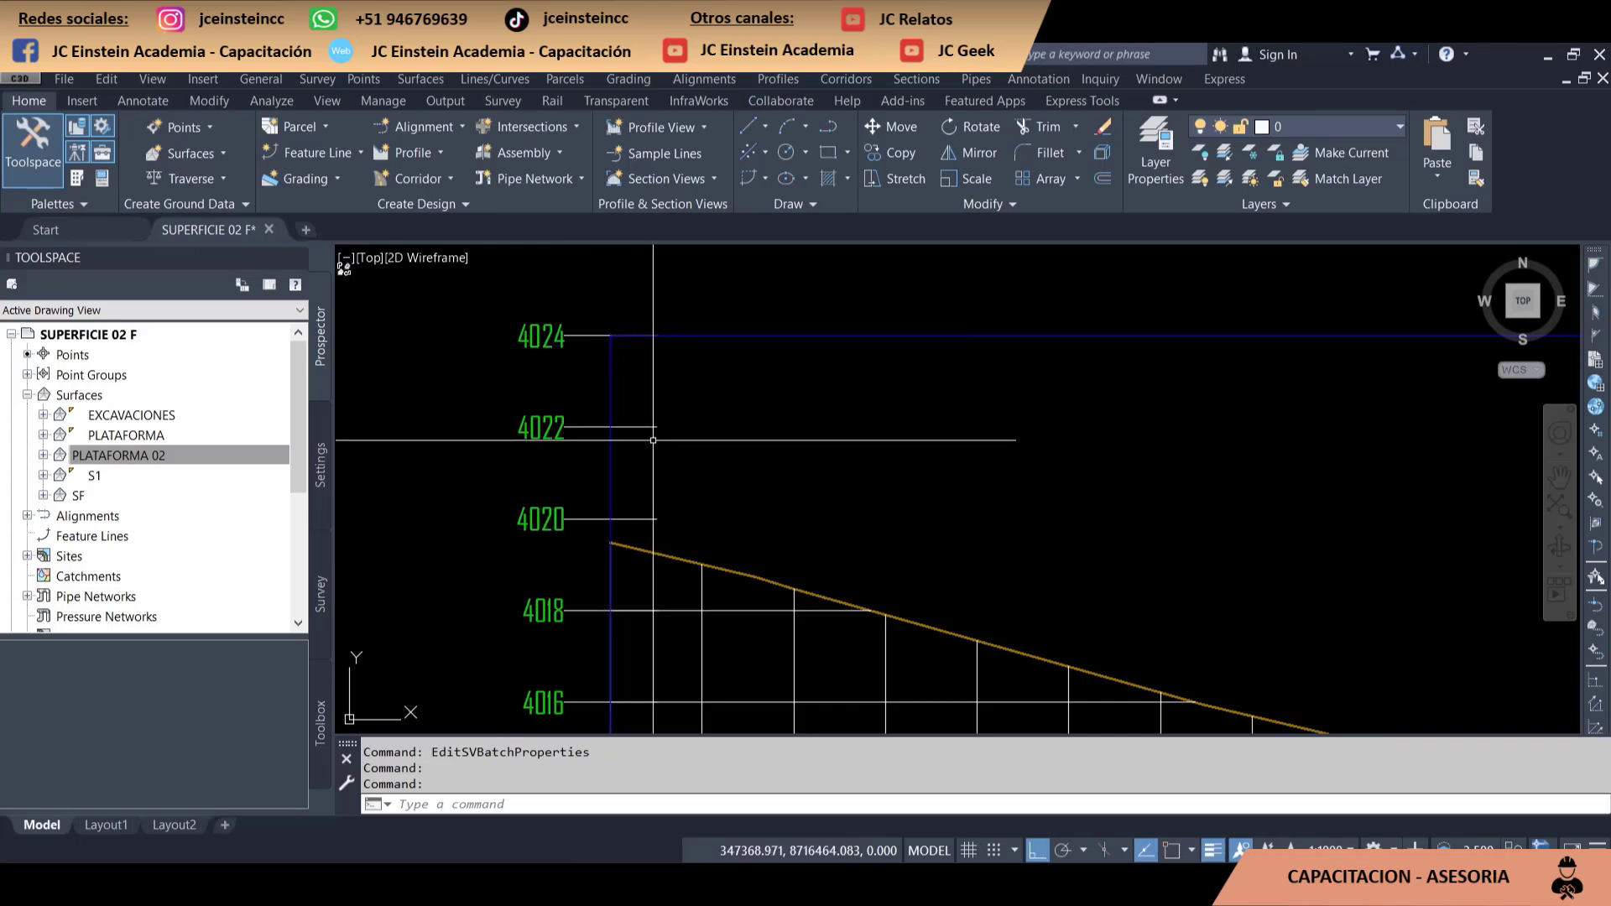
{"action": "scroll", "coordinate": [747, 378], "scroll_direction": "down", "scroll_amount": 4}
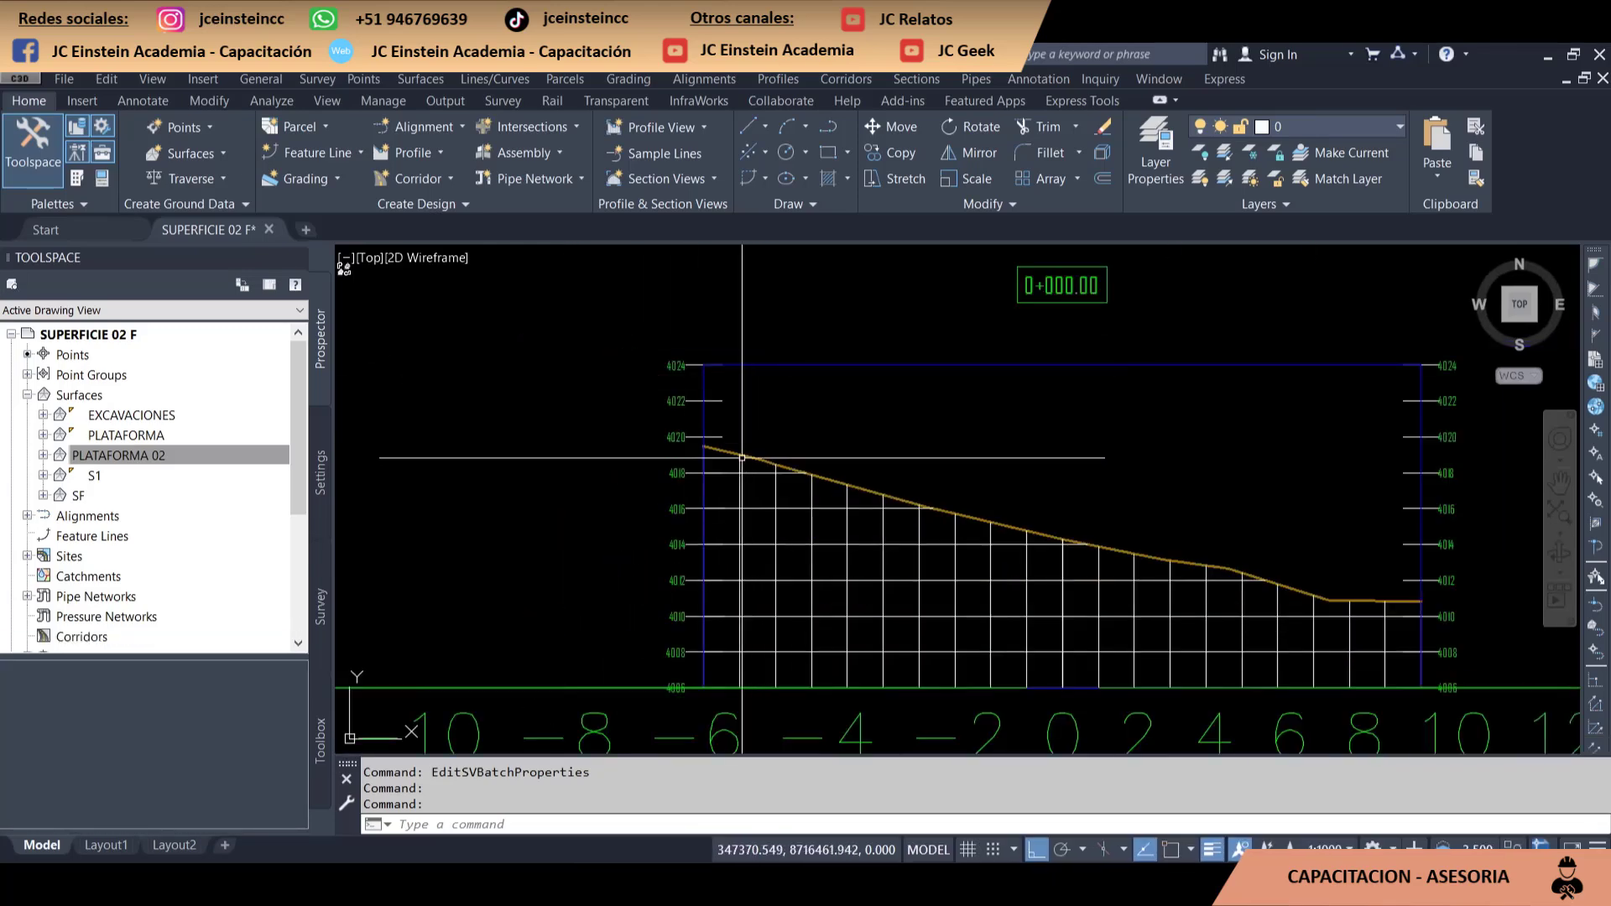
{"action": "left_click", "coordinate": [782, 543]}
Open the Road Section style for editing from the section view group properties
{"action": "right_click", "coordinate": [832, 513]}
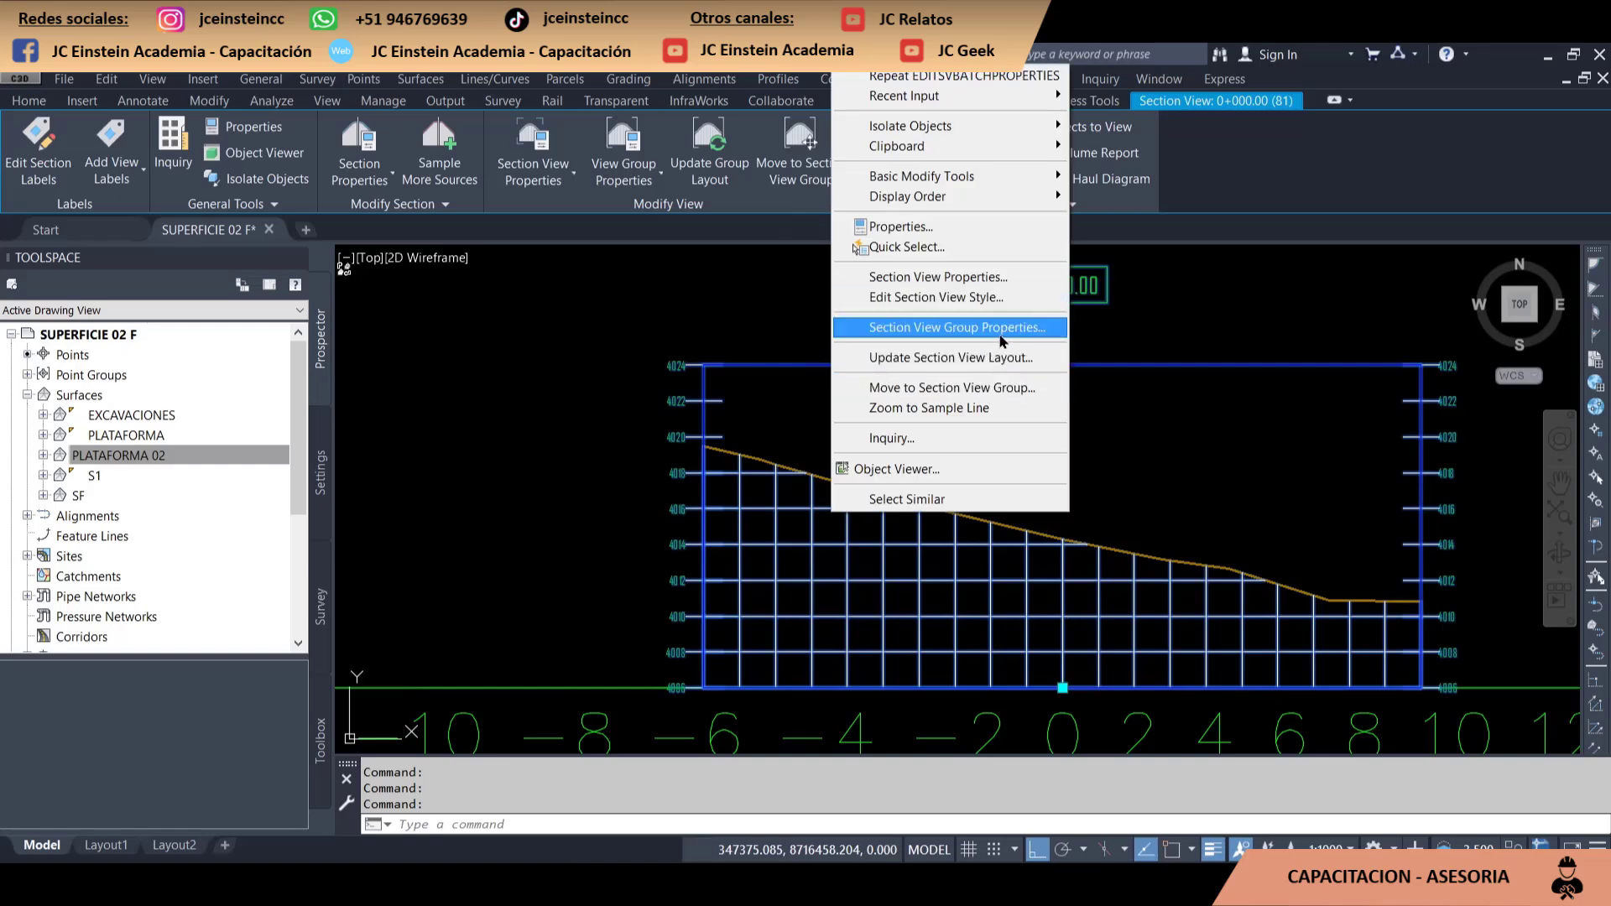
{"action": "left_click", "coordinate": [957, 278]}
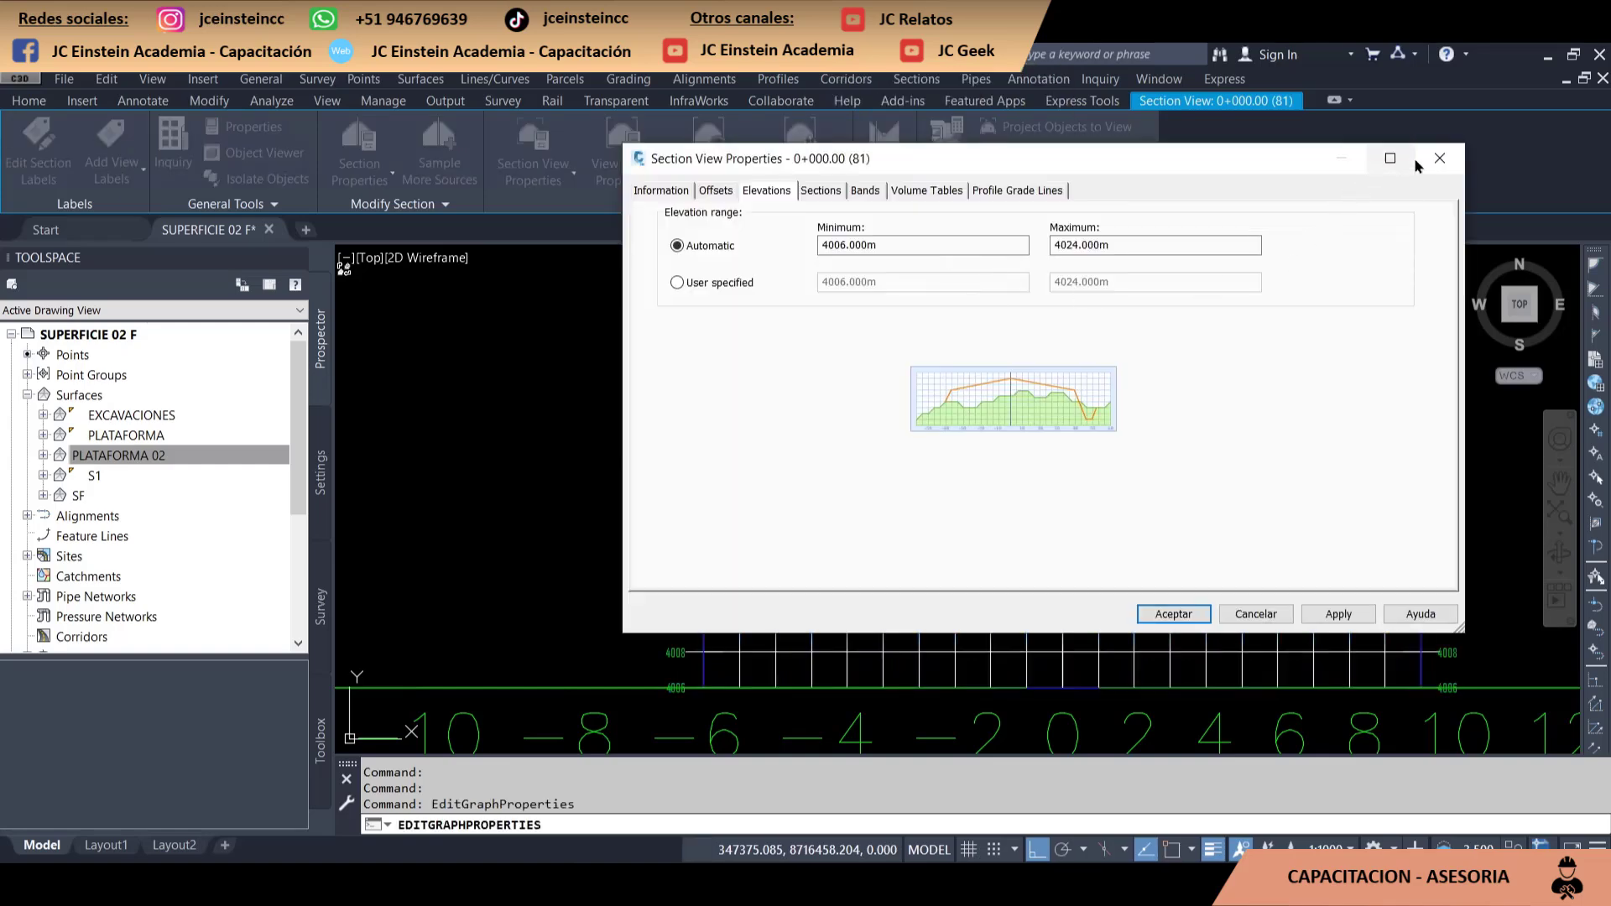
{"action": "left_click", "coordinate": [1440, 158]}
{"action": "left_click", "coordinate": [850, 560]}
{"action": "left_click", "coordinate": [807, 520]}
{"action": "right_click", "coordinate": [863, 557]}
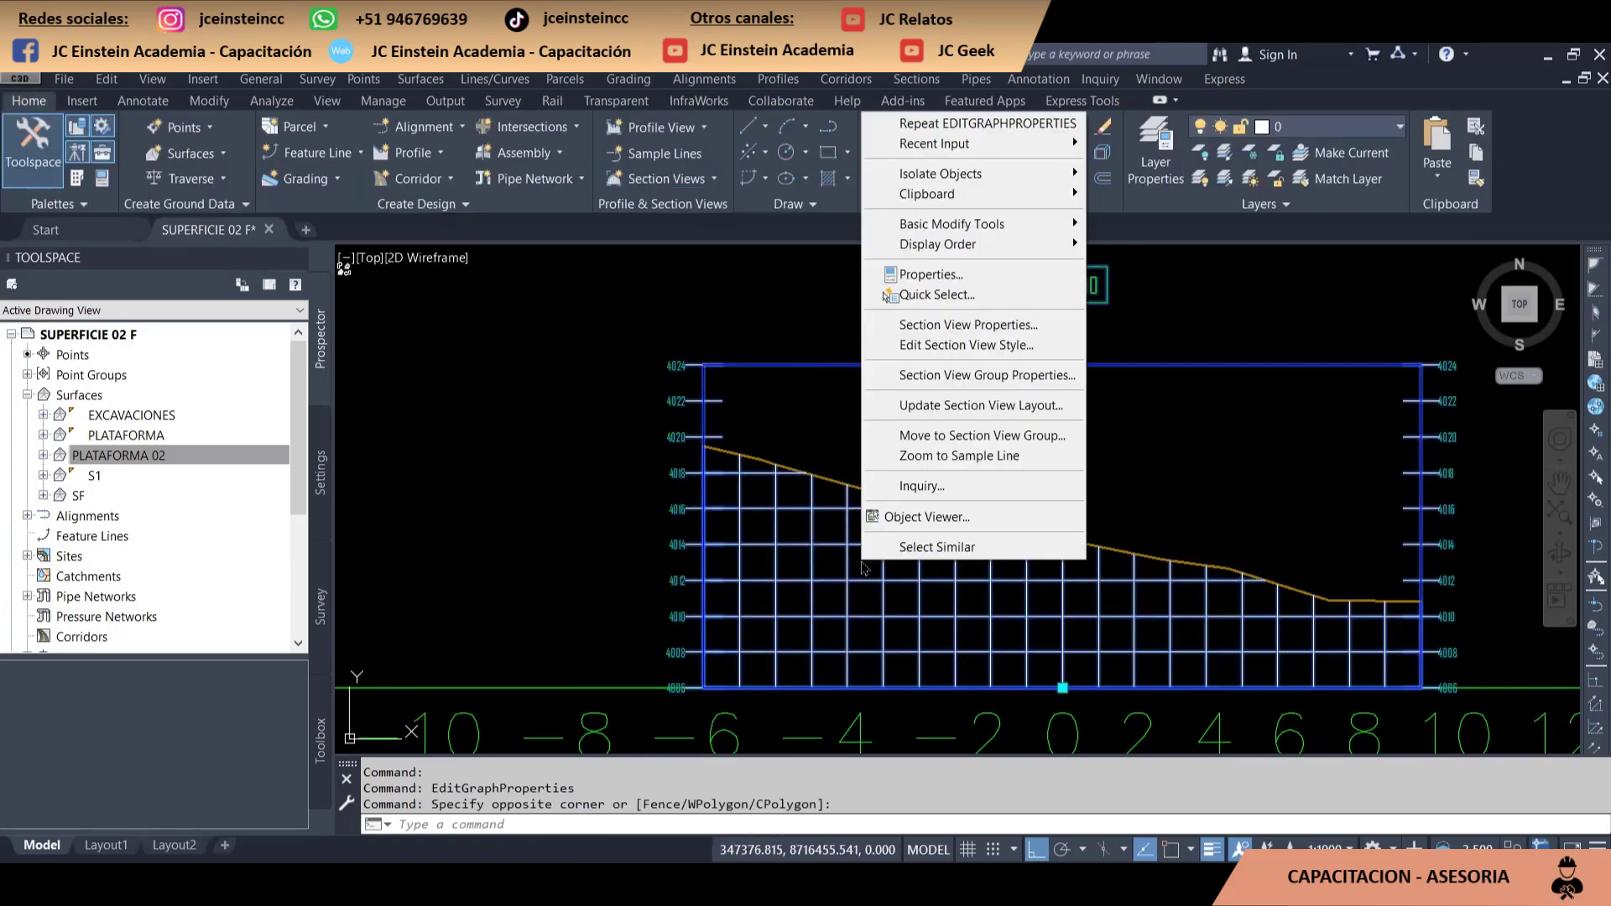
{"action": "left_click", "coordinate": [977, 376]}
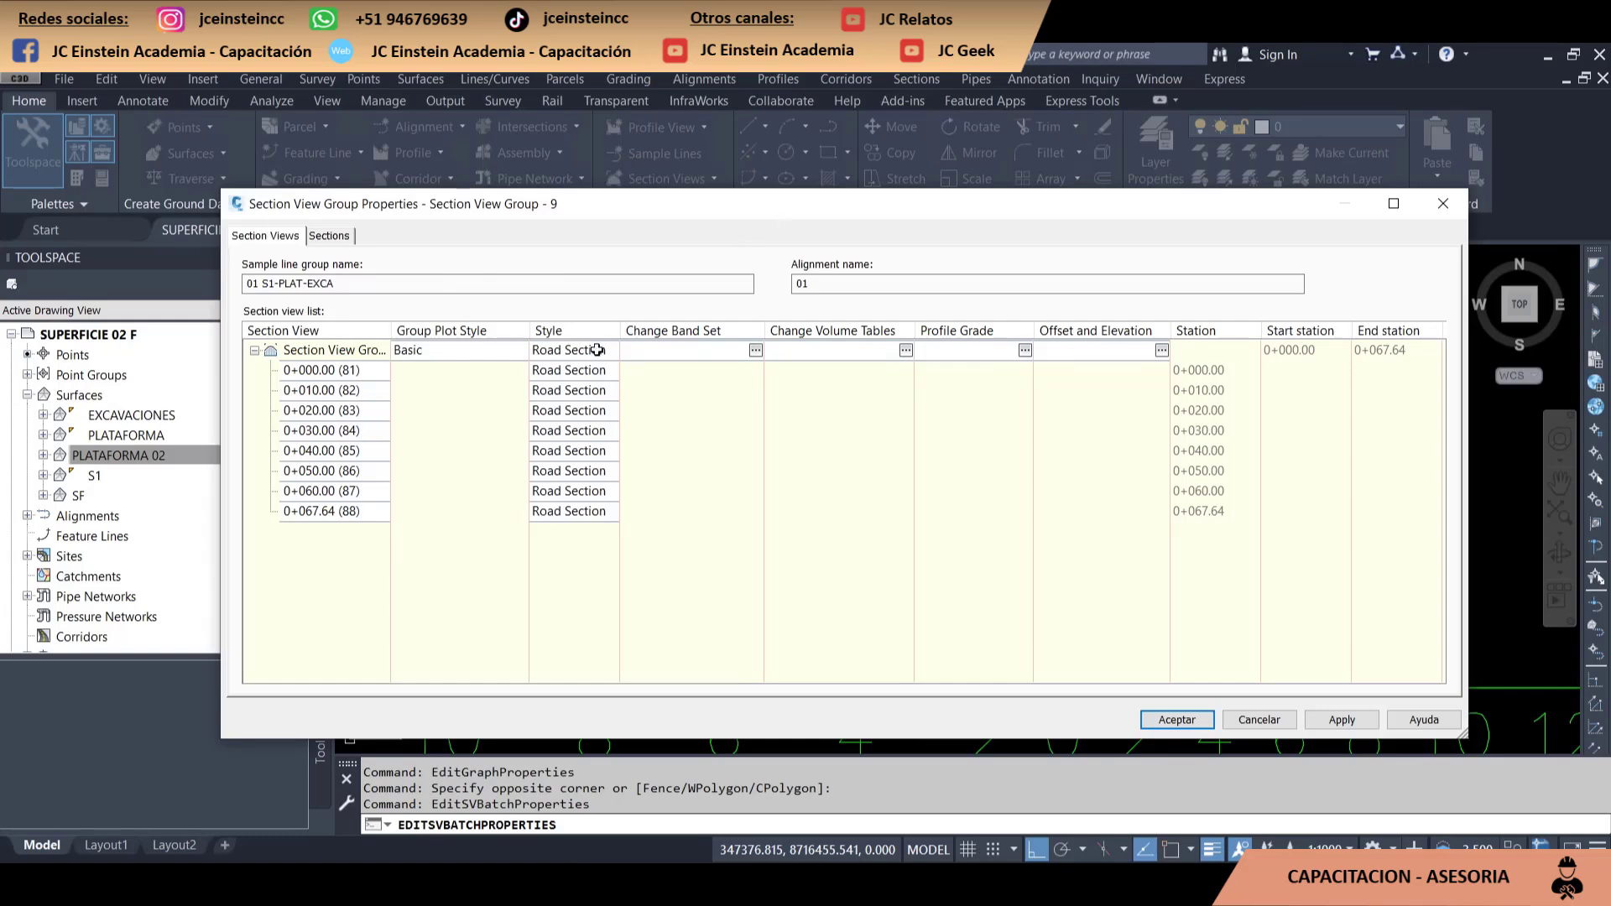
{"action": "left_click", "coordinate": [597, 350]}
{"action": "left_click", "coordinate": [657, 442]}
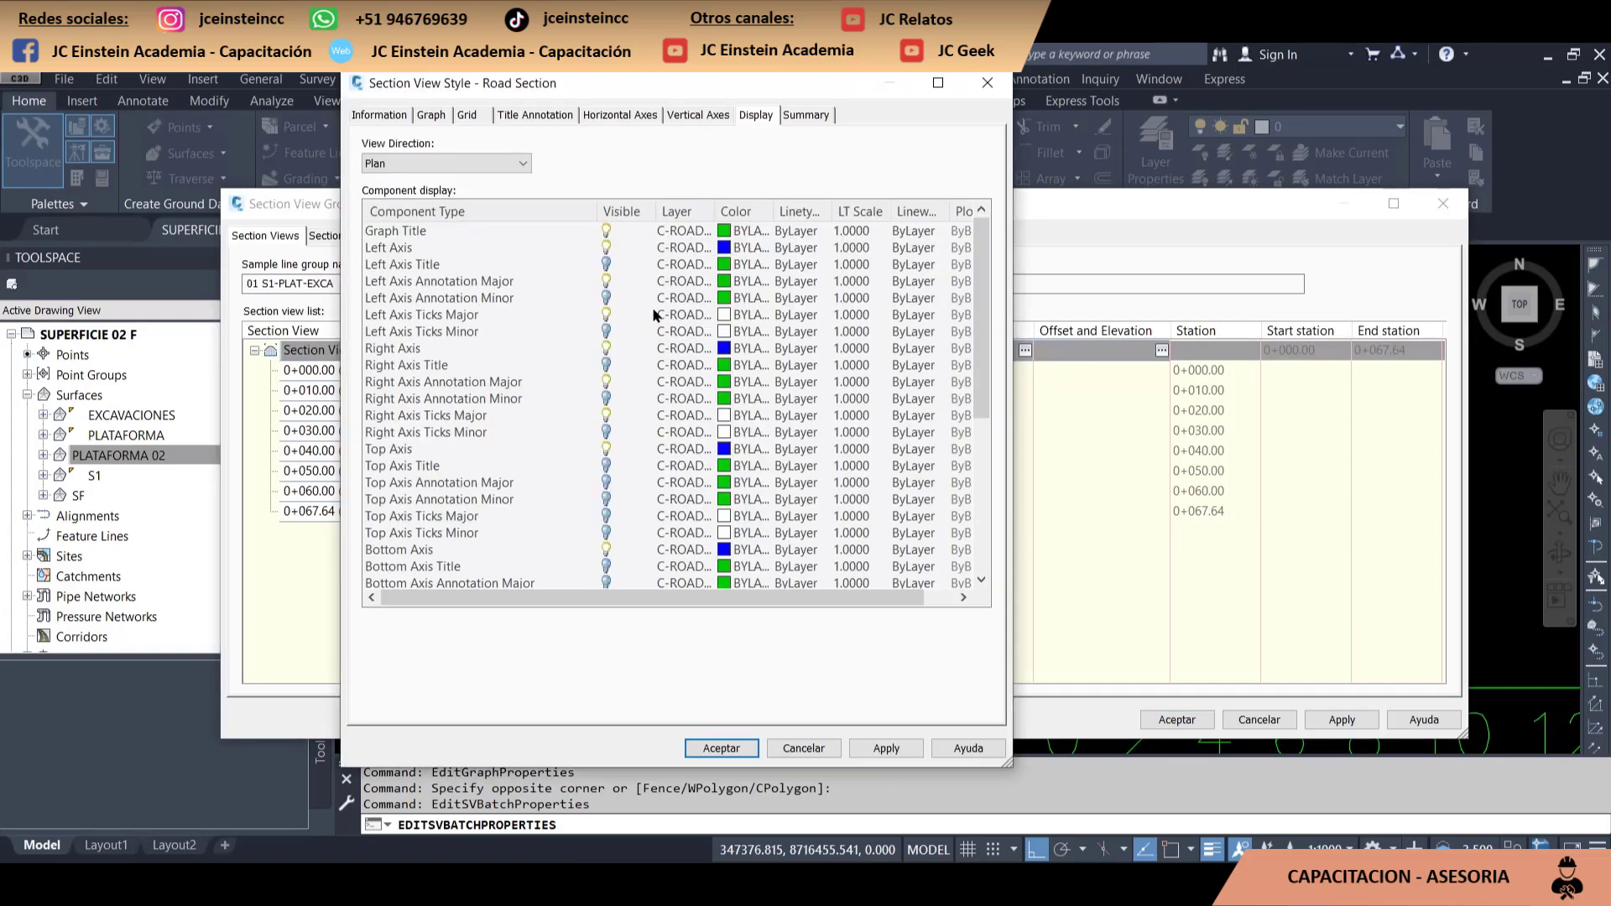
Set the left vertical axis major tick size to .5 in the Road Section style
{"action": "left_click", "coordinate": [685, 118]}
{"action": "double_click", "coordinate": [538, 302]}
{"action": "type", "text": ".5"}
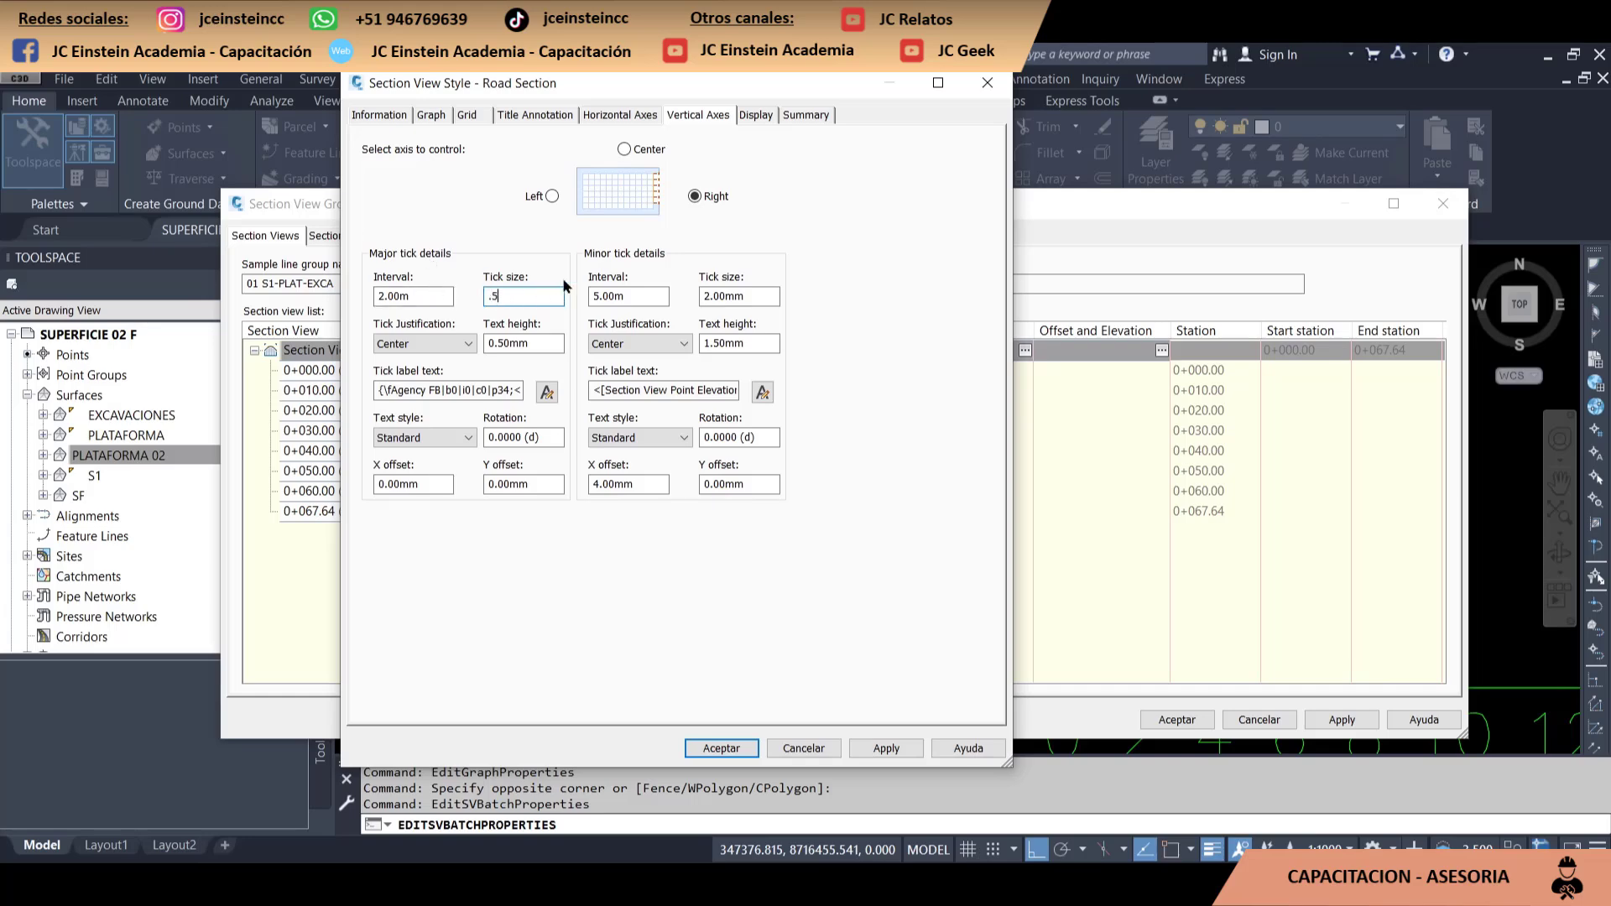
{"action": "left_click", "coordinate": [551, 195]}
{"action": "double_click", "coordinate": [520, 295]}
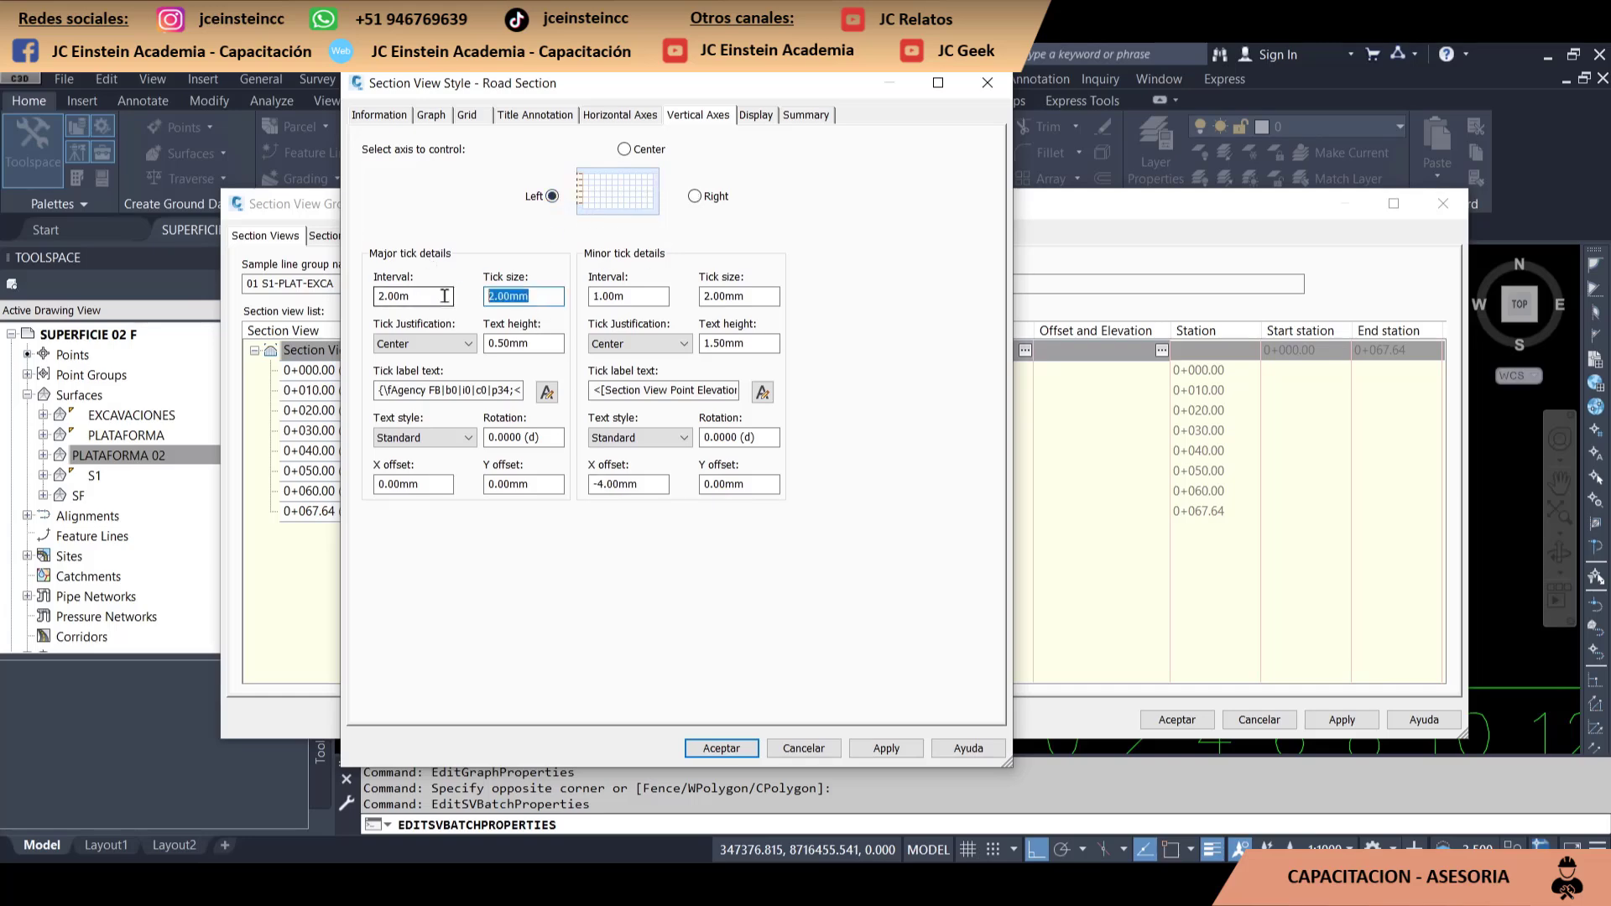
{"action": "type", "text": ".5"}
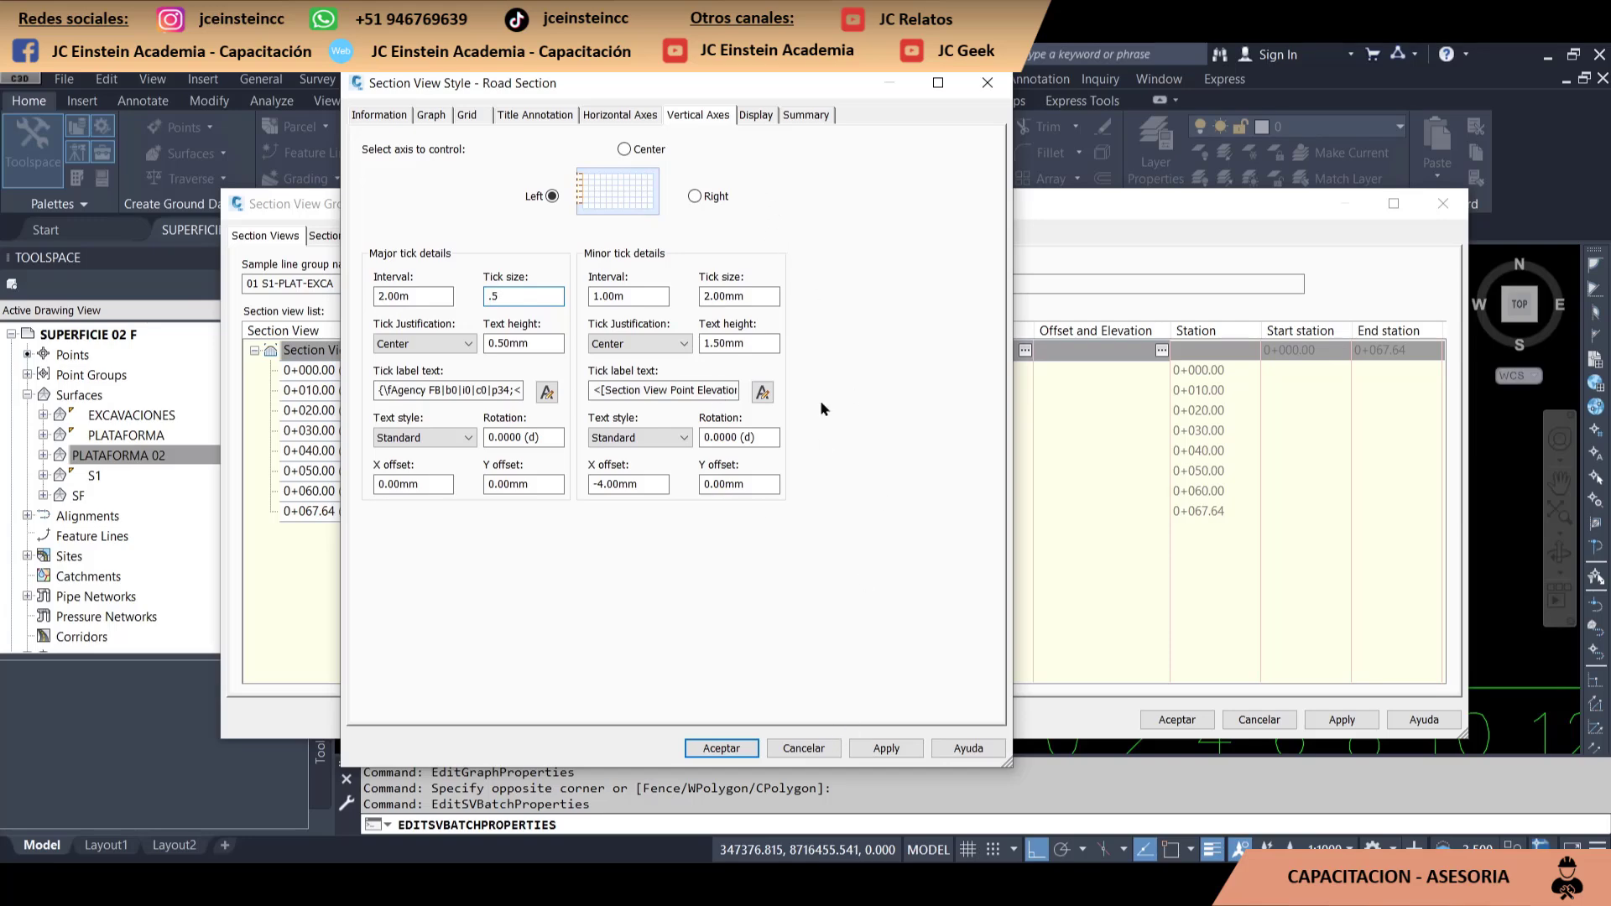
Make the Bottom Axis Annotation Major component visible in the style's display settings
{"action": "left_click", "coordinate": [756, 116]}
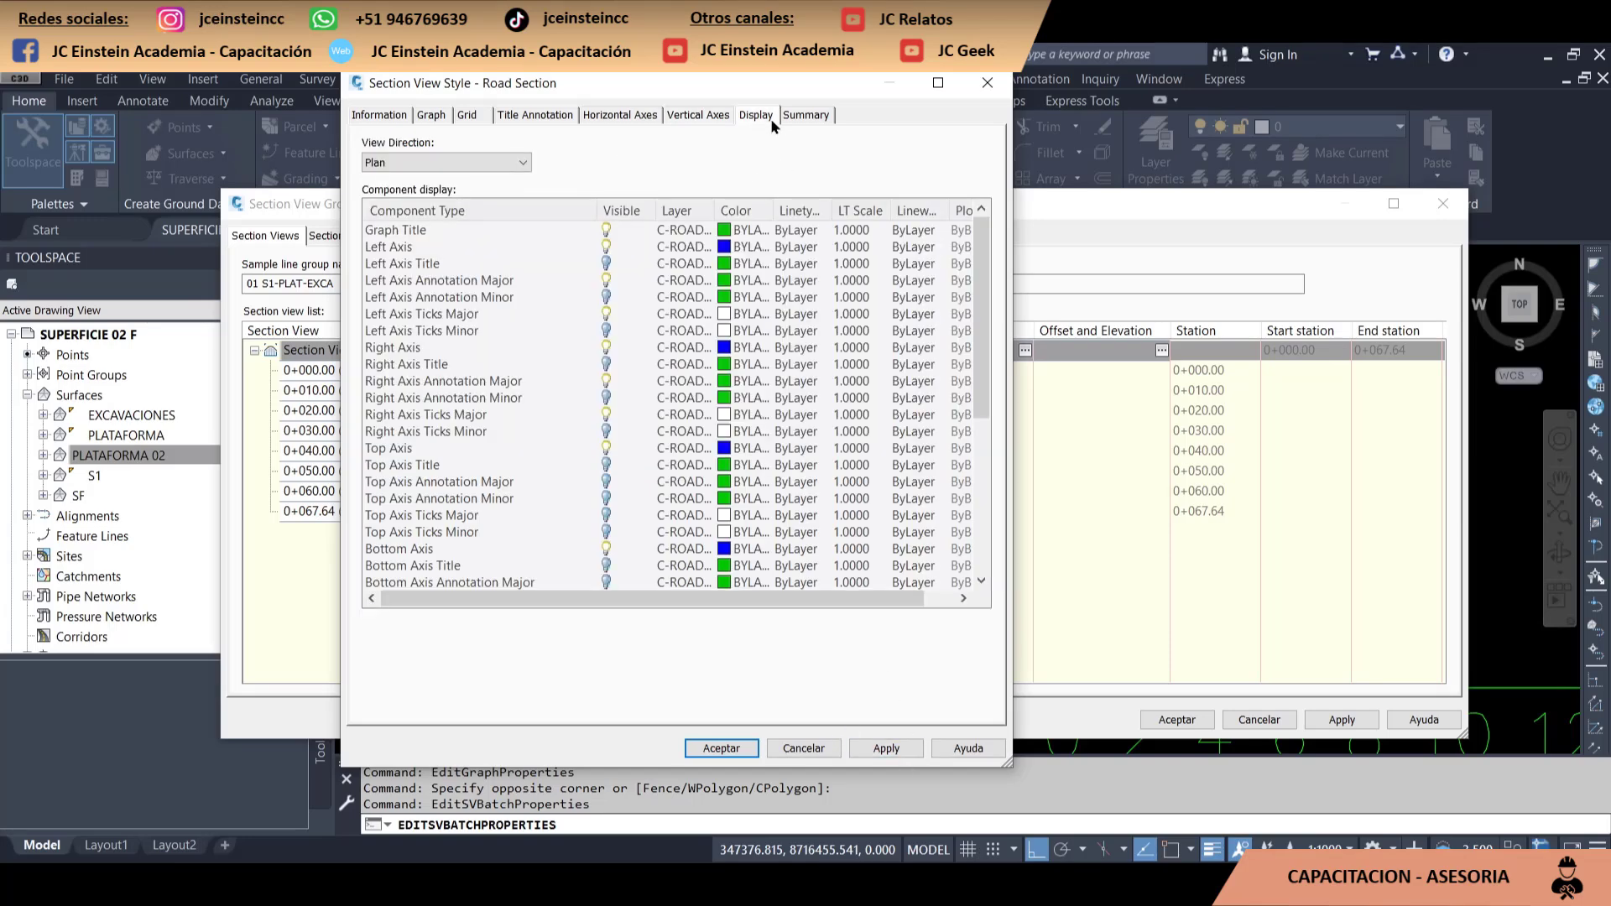
{"action": "scroll", "coordinate": [703, 570], "scroll_direction": "down", "scroll_amount": 6}
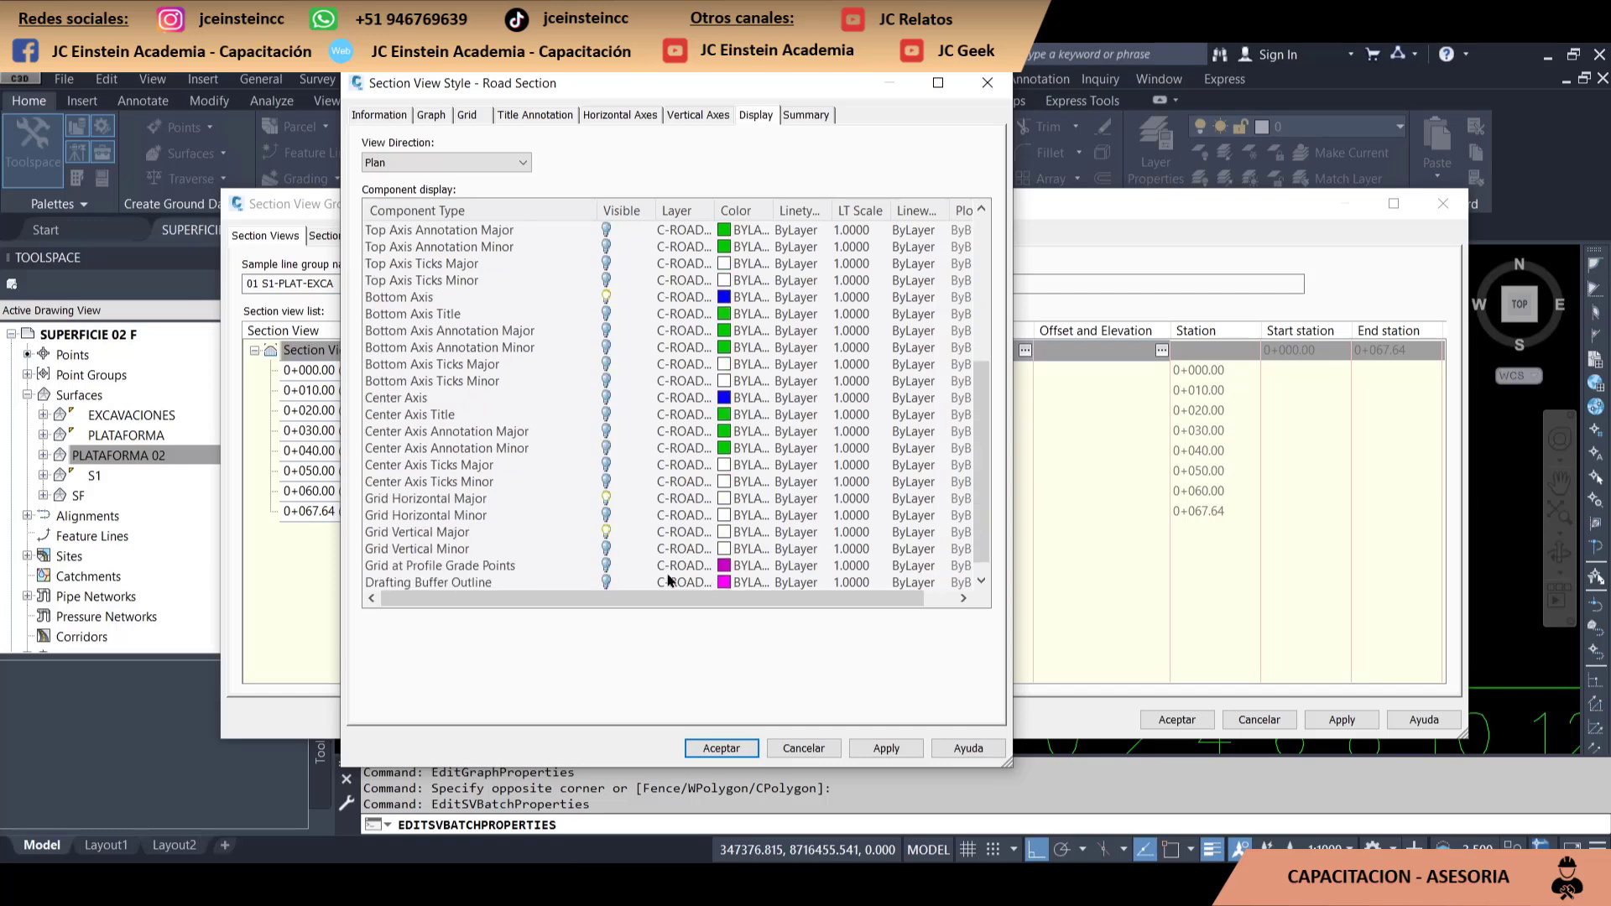
{"action": "scroll", "coordinate": [617, 566], "scroll_direction": "up", "scroll_amount": 5}
{"action": "scroll", "coordinate": [621, 563], "scroll_direction": "down", "scroll_amount": 2}
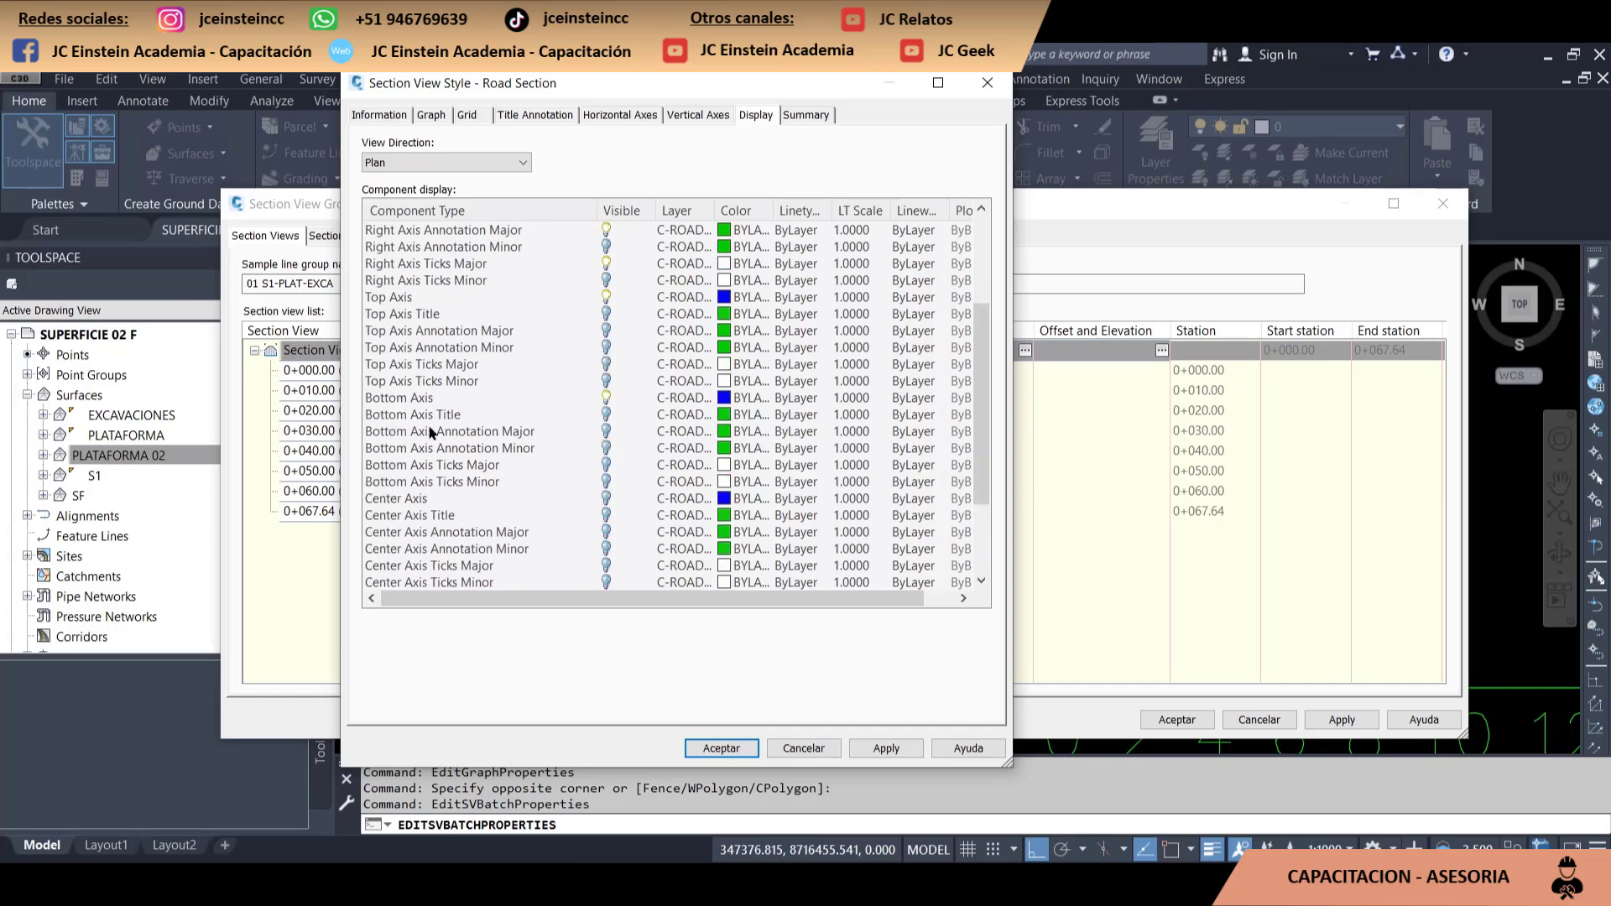
{"action": "left_click", "coordinate": [409, 435]}
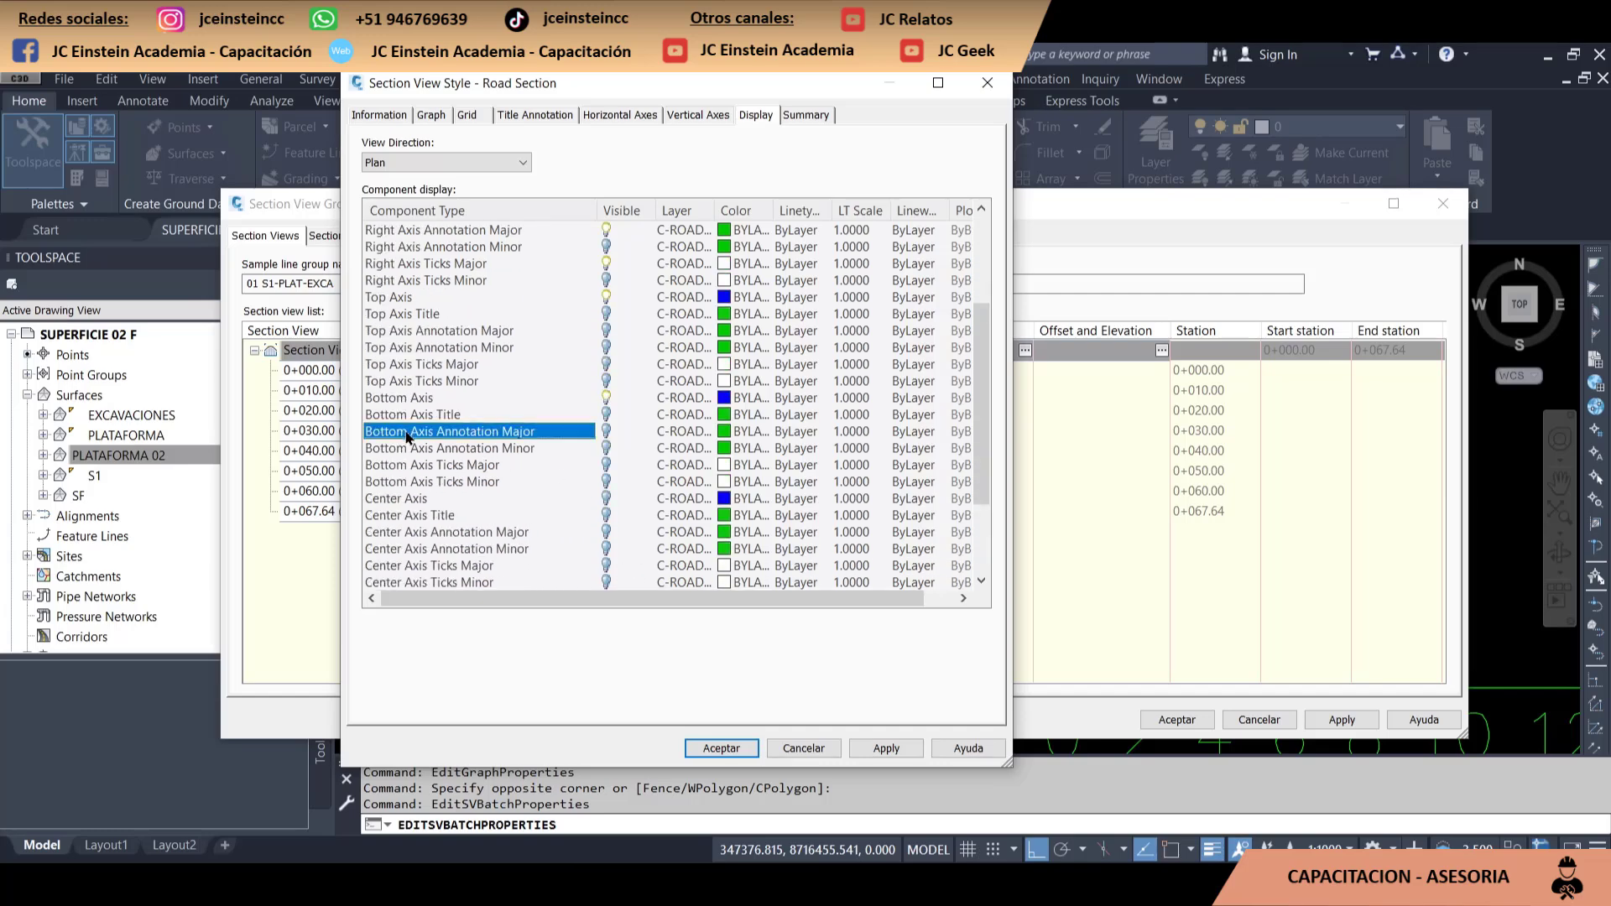
{"action": "left_click", "coordinate": [609, 431]}
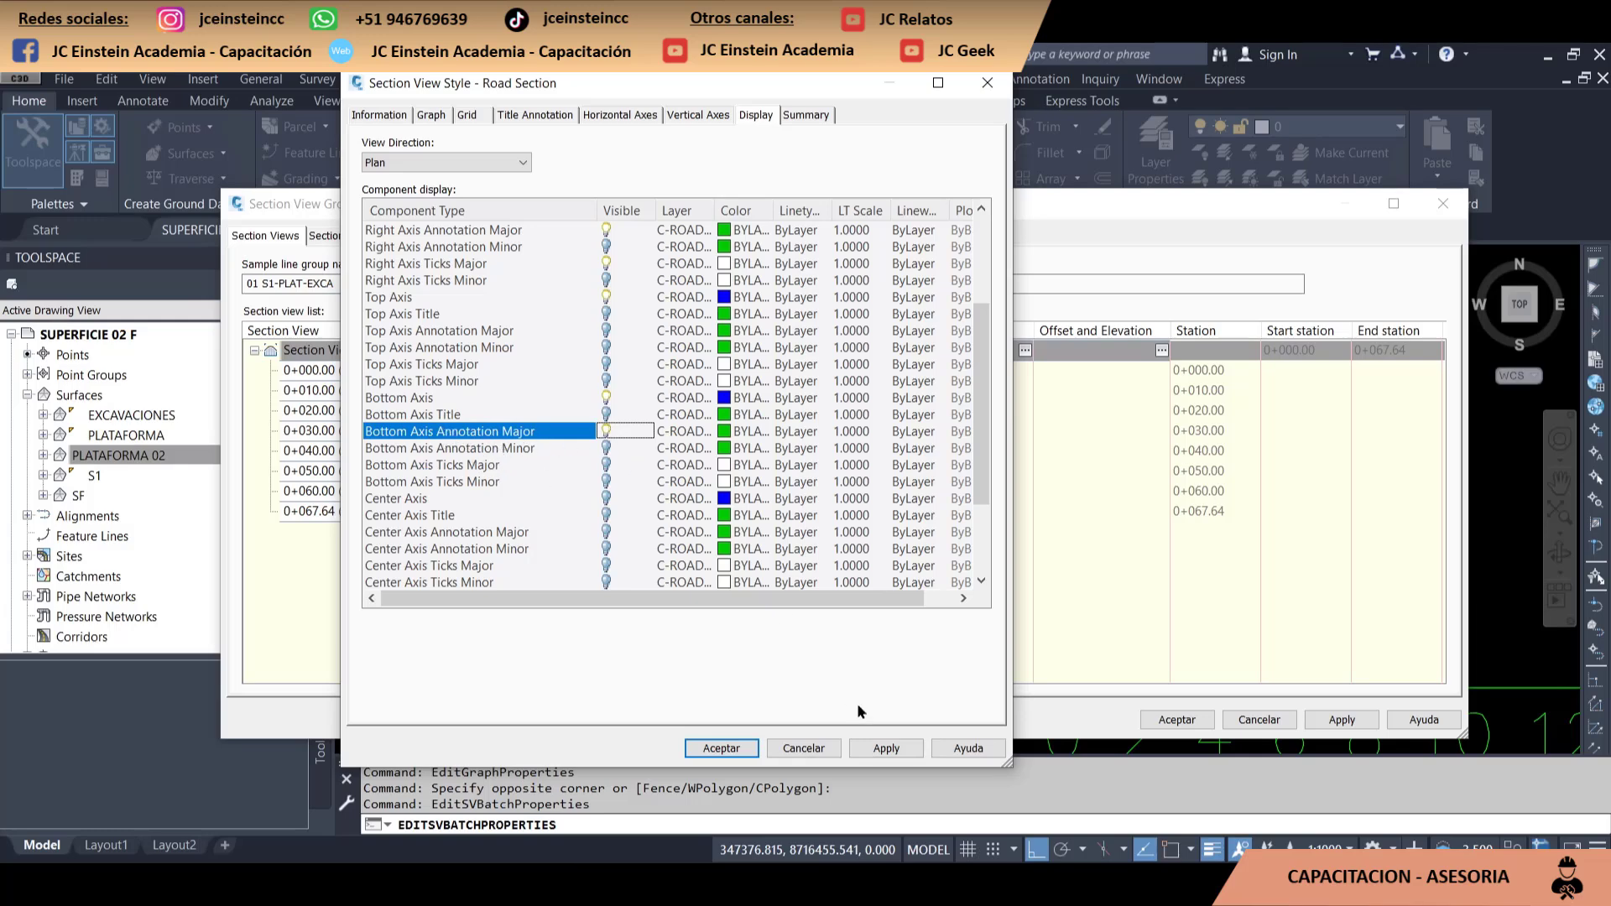
Apply the style change to the section view group and inspect the updated section
{"action": "left_click", "coordinate": [721, 748]}
{"action": "left_click", "coordinate": [507, 480]}
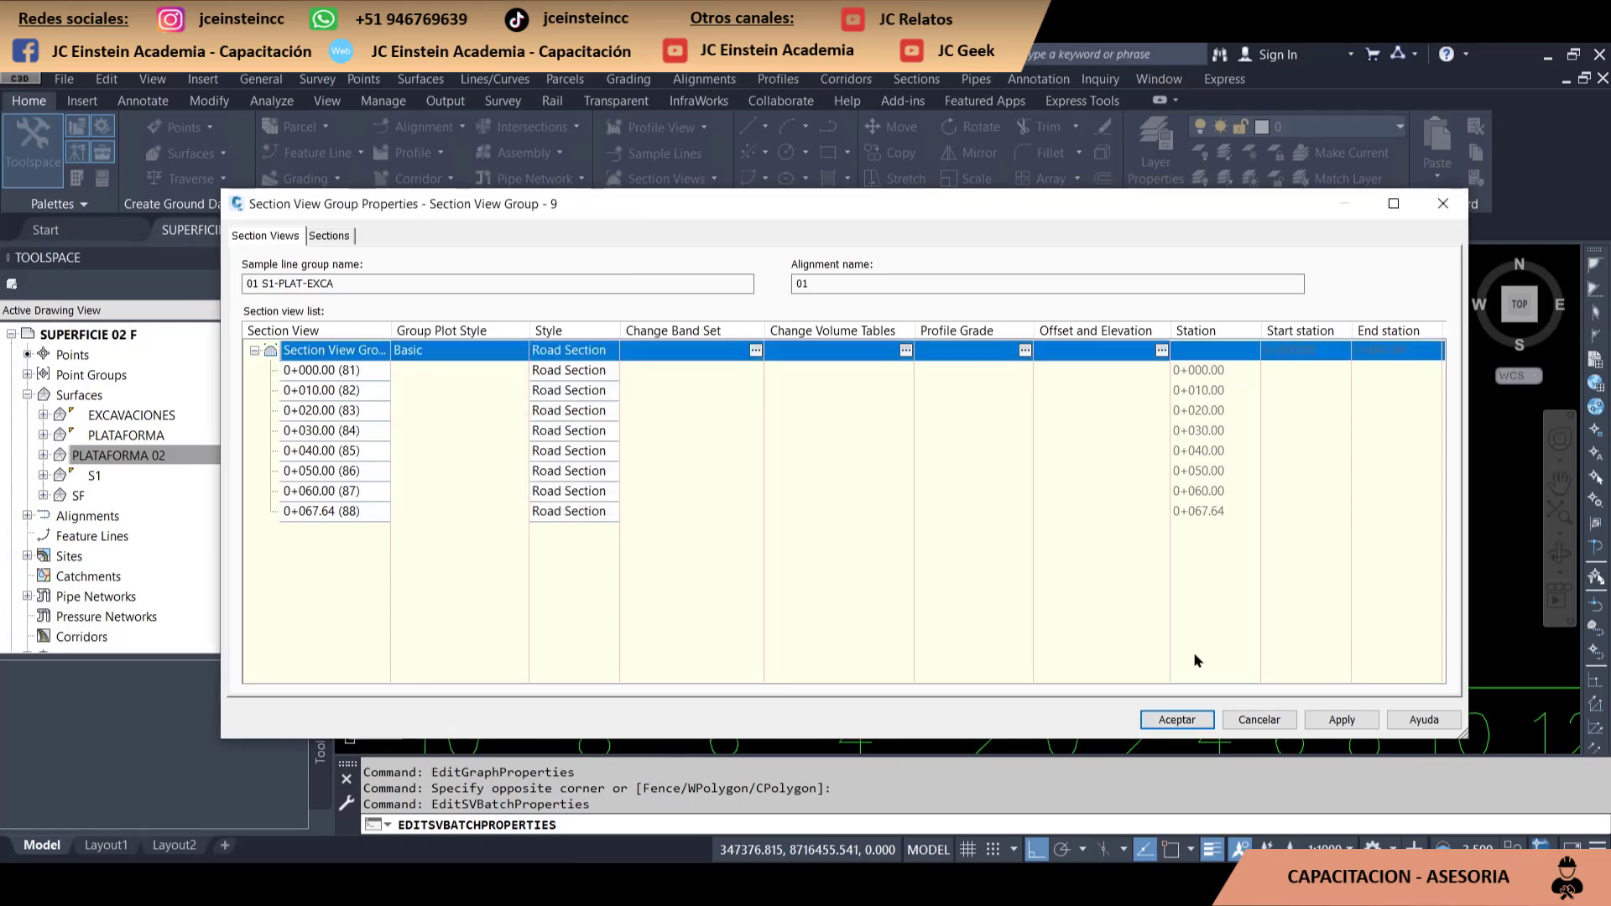
{"action": "left_click", "coordinate": [1341, 720]}
{"action": "left_click", "coordinate": [1176, 719]}
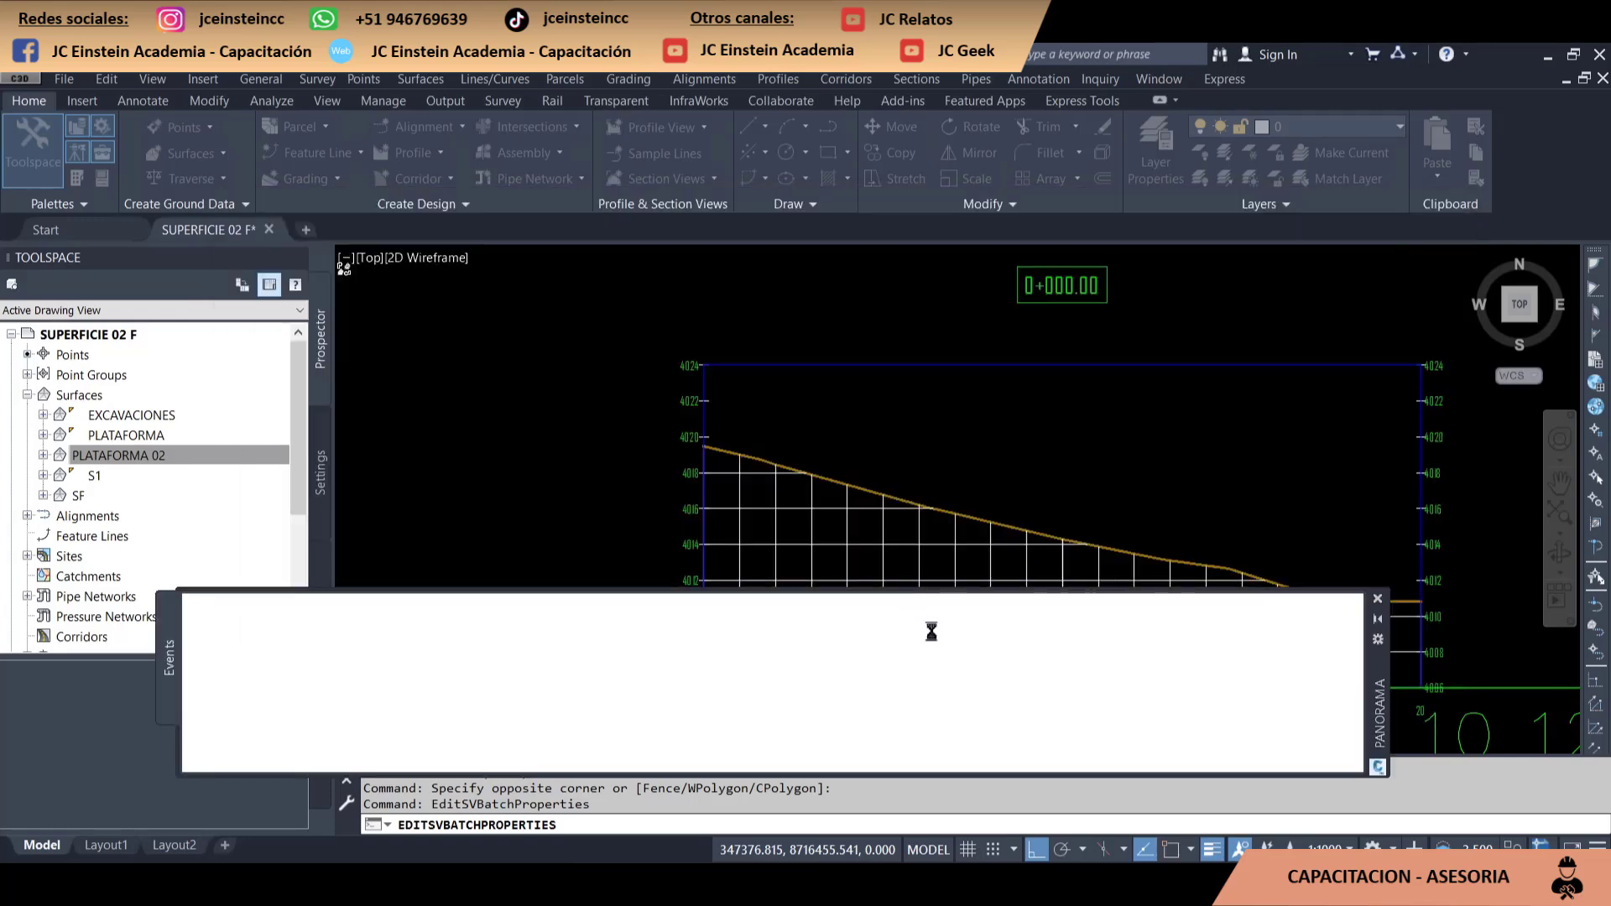
{"action": "middle_click_drag", "start_coordinate": [1074, 617], "coordinate": [848, 465]}
{"action": "scroll", "coordinate": [847, 466], "scroll_direction": "up", "scroll_amount": 2}
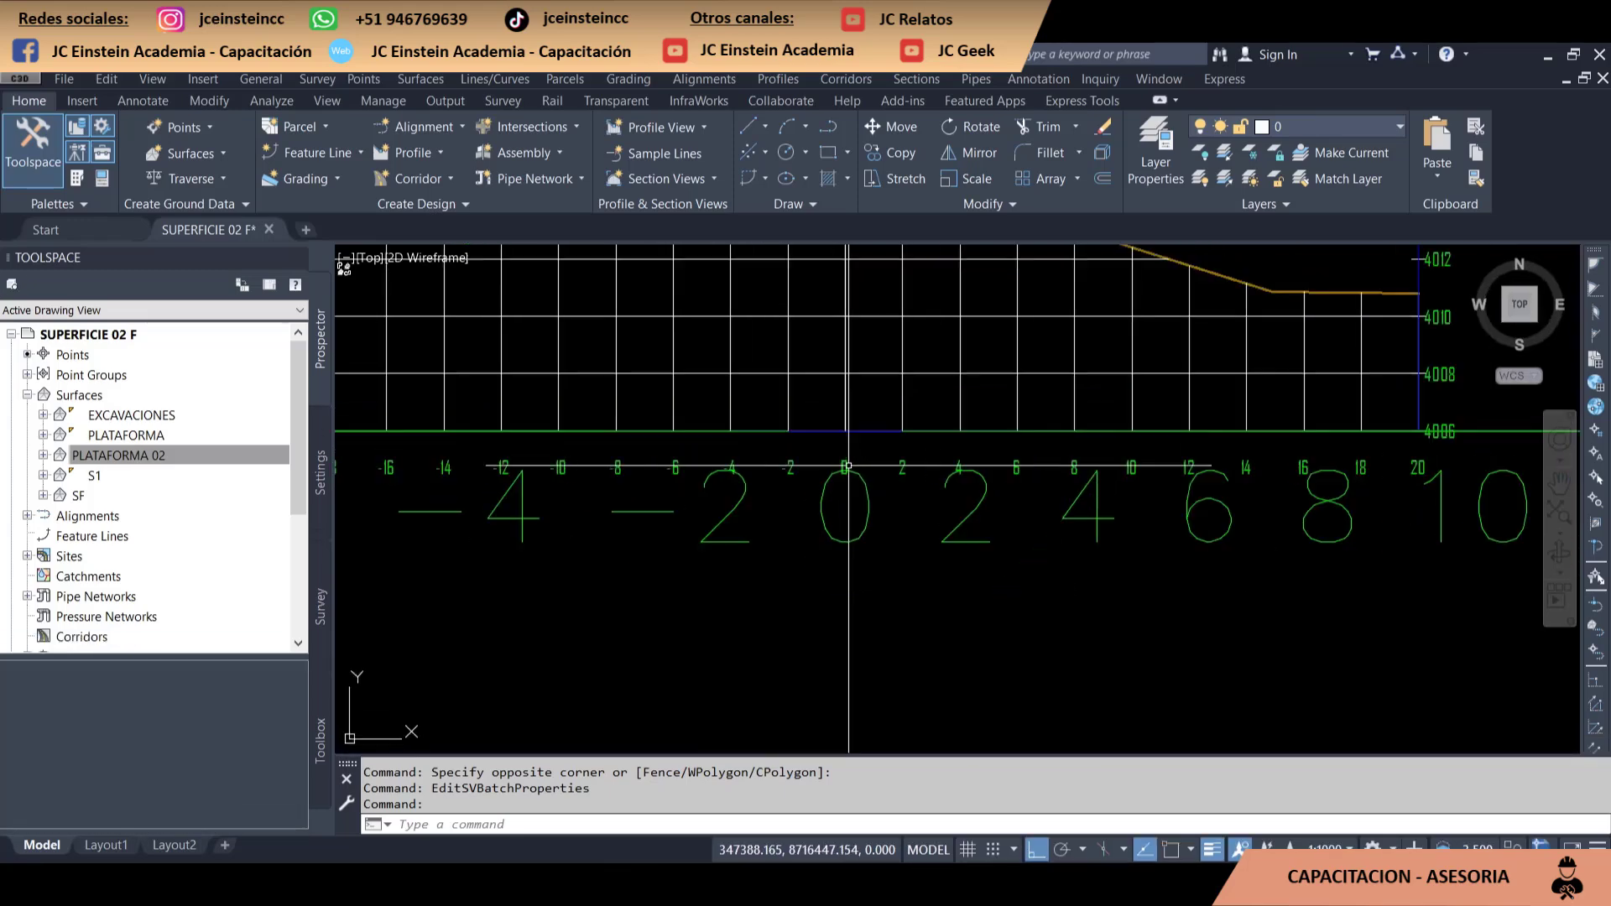
{"action": "scroll", "coordinate": [865, 596], "scroll_direction": "down", "scroll_amount": 3}
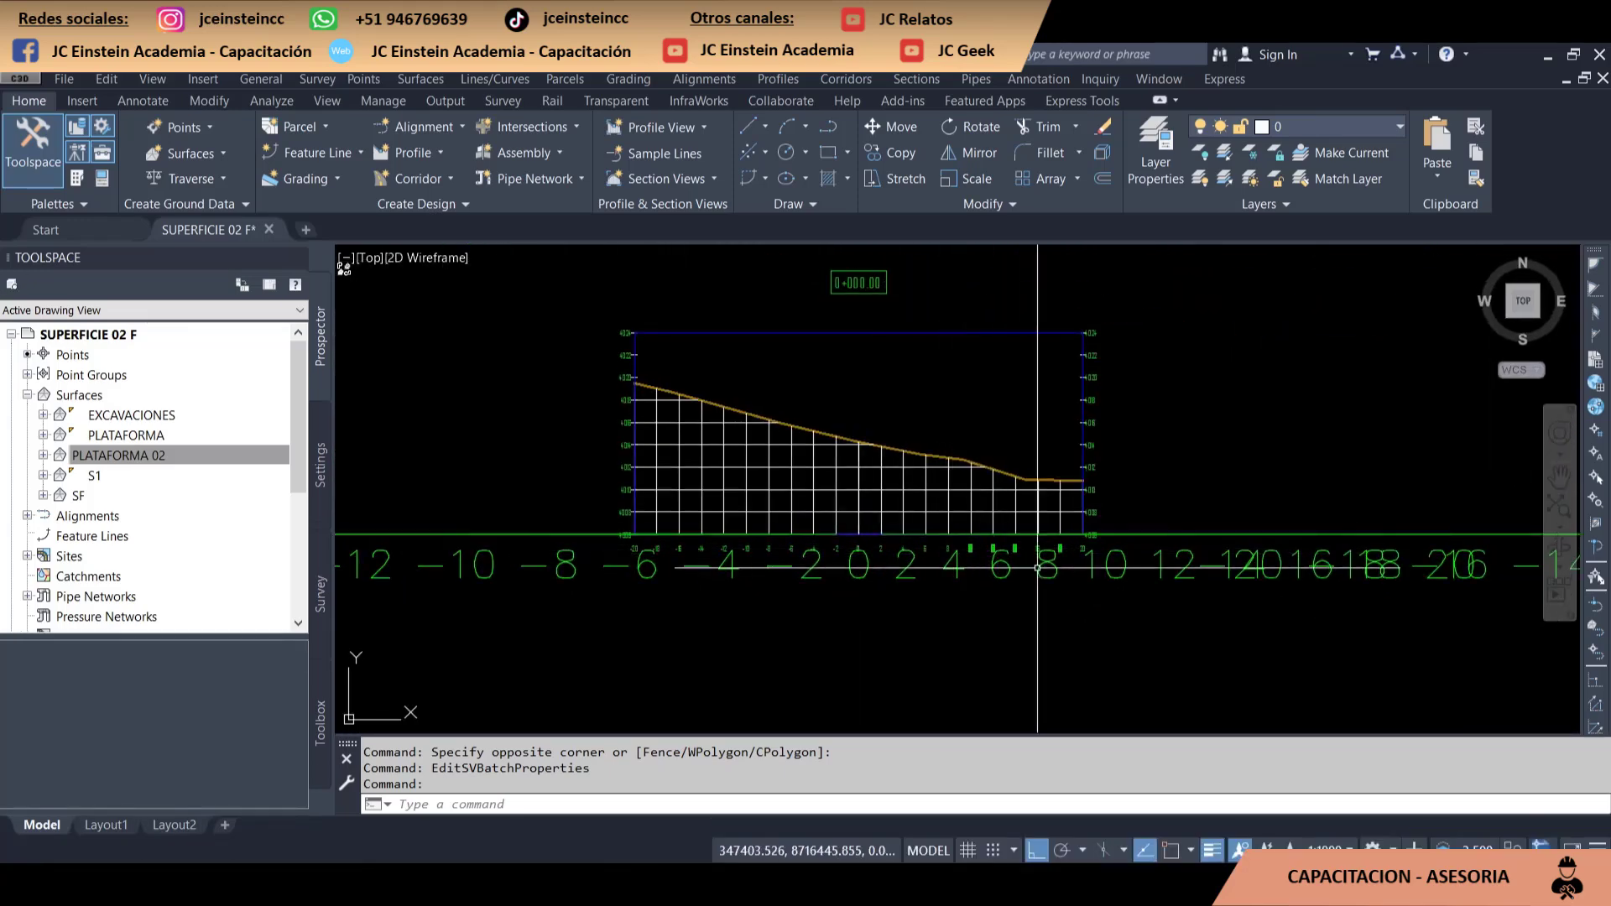
{"action": "scroll", "coordinate": [929, 576], "scroll_direction": "up", "scroll_amount": 4}
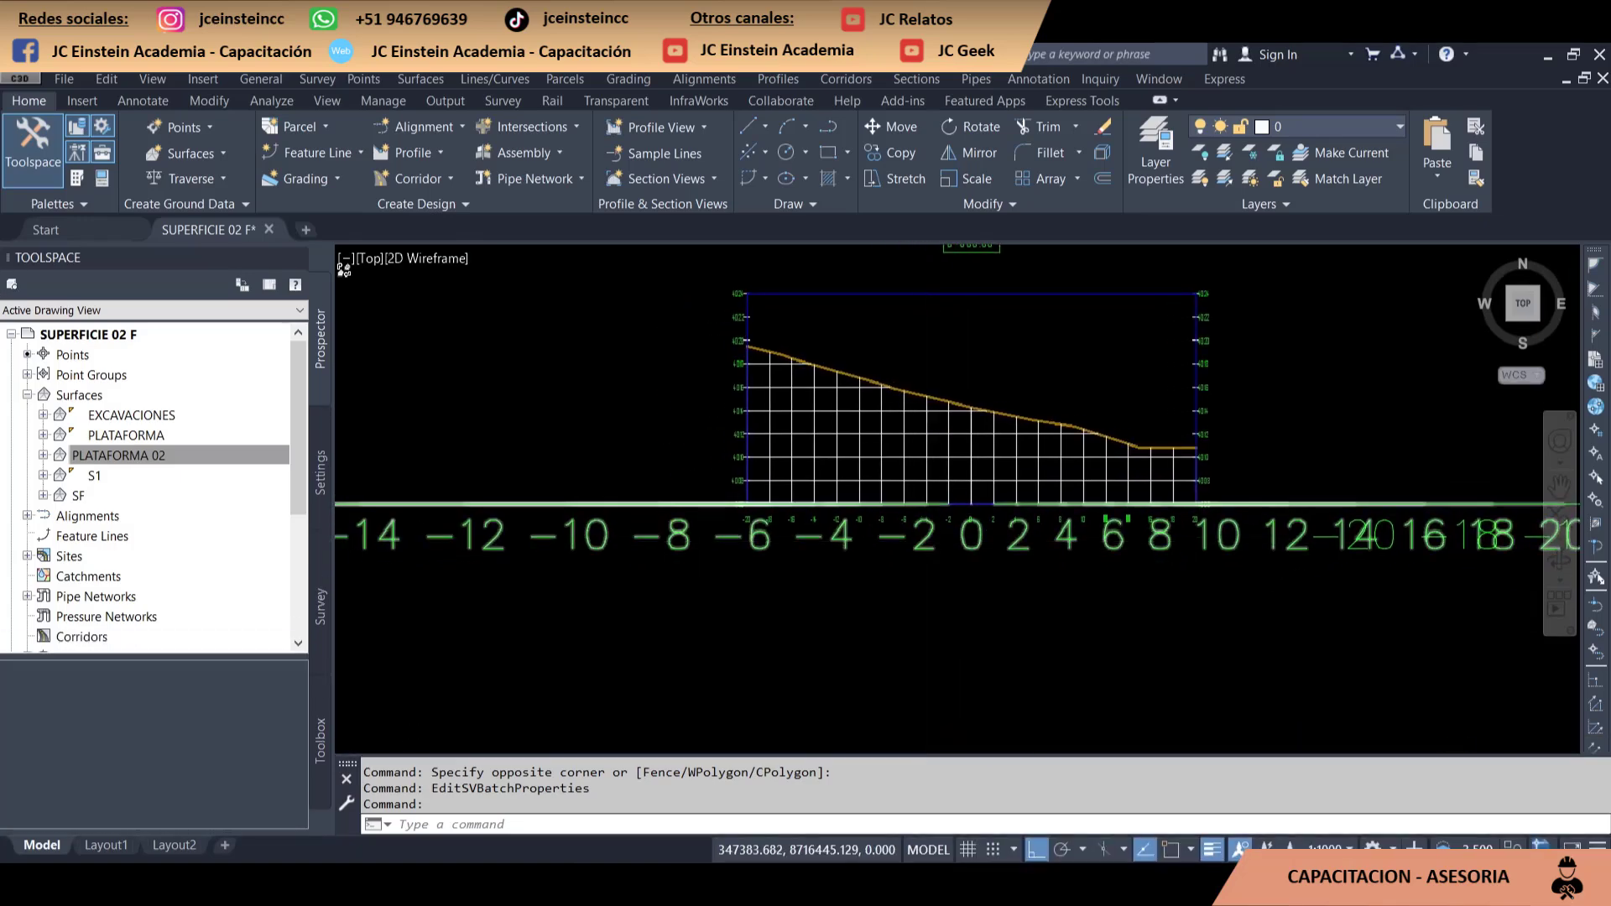
{"action": "scroll", "coordinate": [956, 503], "scroll_direction": "down", "scroll_amount": 5}
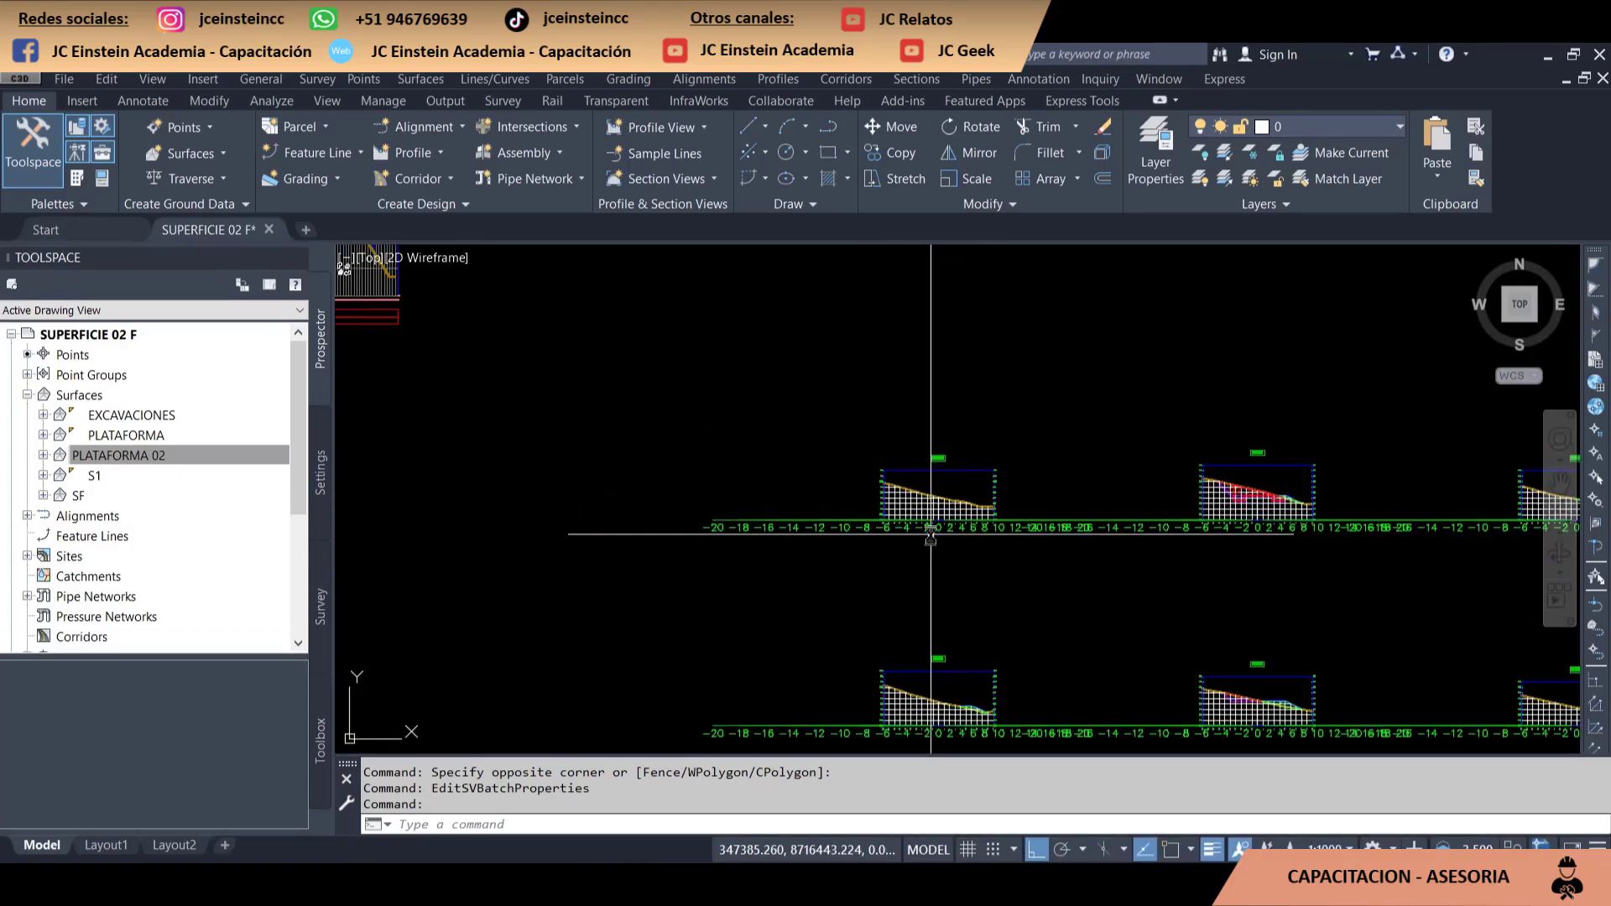
{"action": "scroll", "coordinate": [939, 436], "scroll_direction": "up", "scroll_amount": 5}
Delete the Offsets Horizontal section data band from the 0+000.00 section view's group
{"action": "left_click", "coordinate": [918, 436]}
{"action": "right_click", "coordinate": [918, 417]}
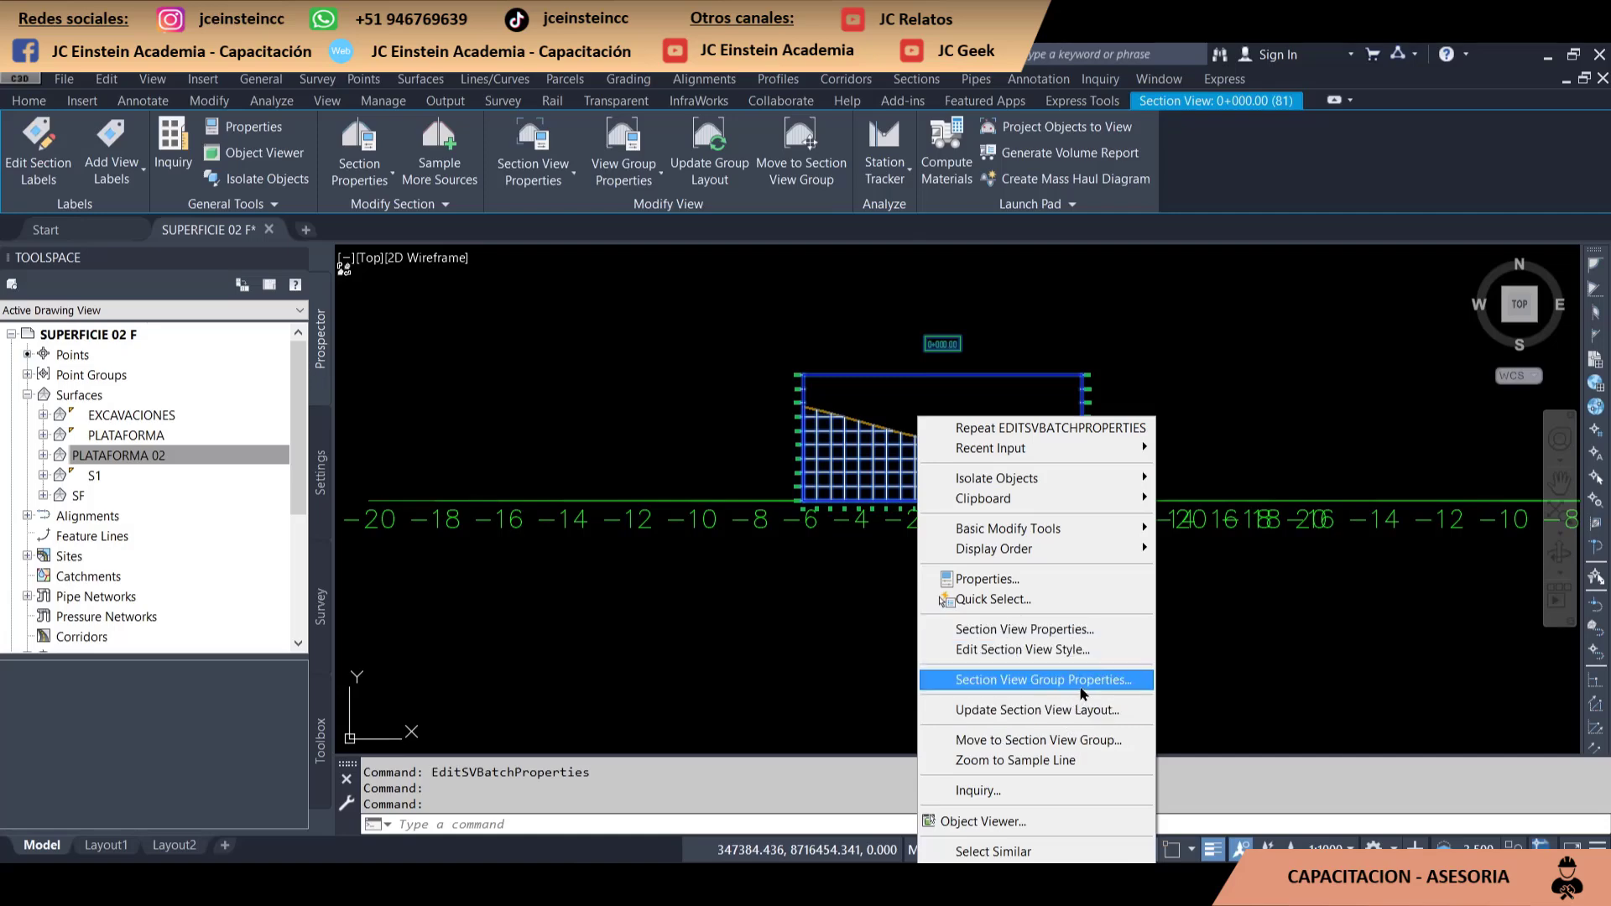
{"action": "left_click", "coordinate": [1091, 681]}
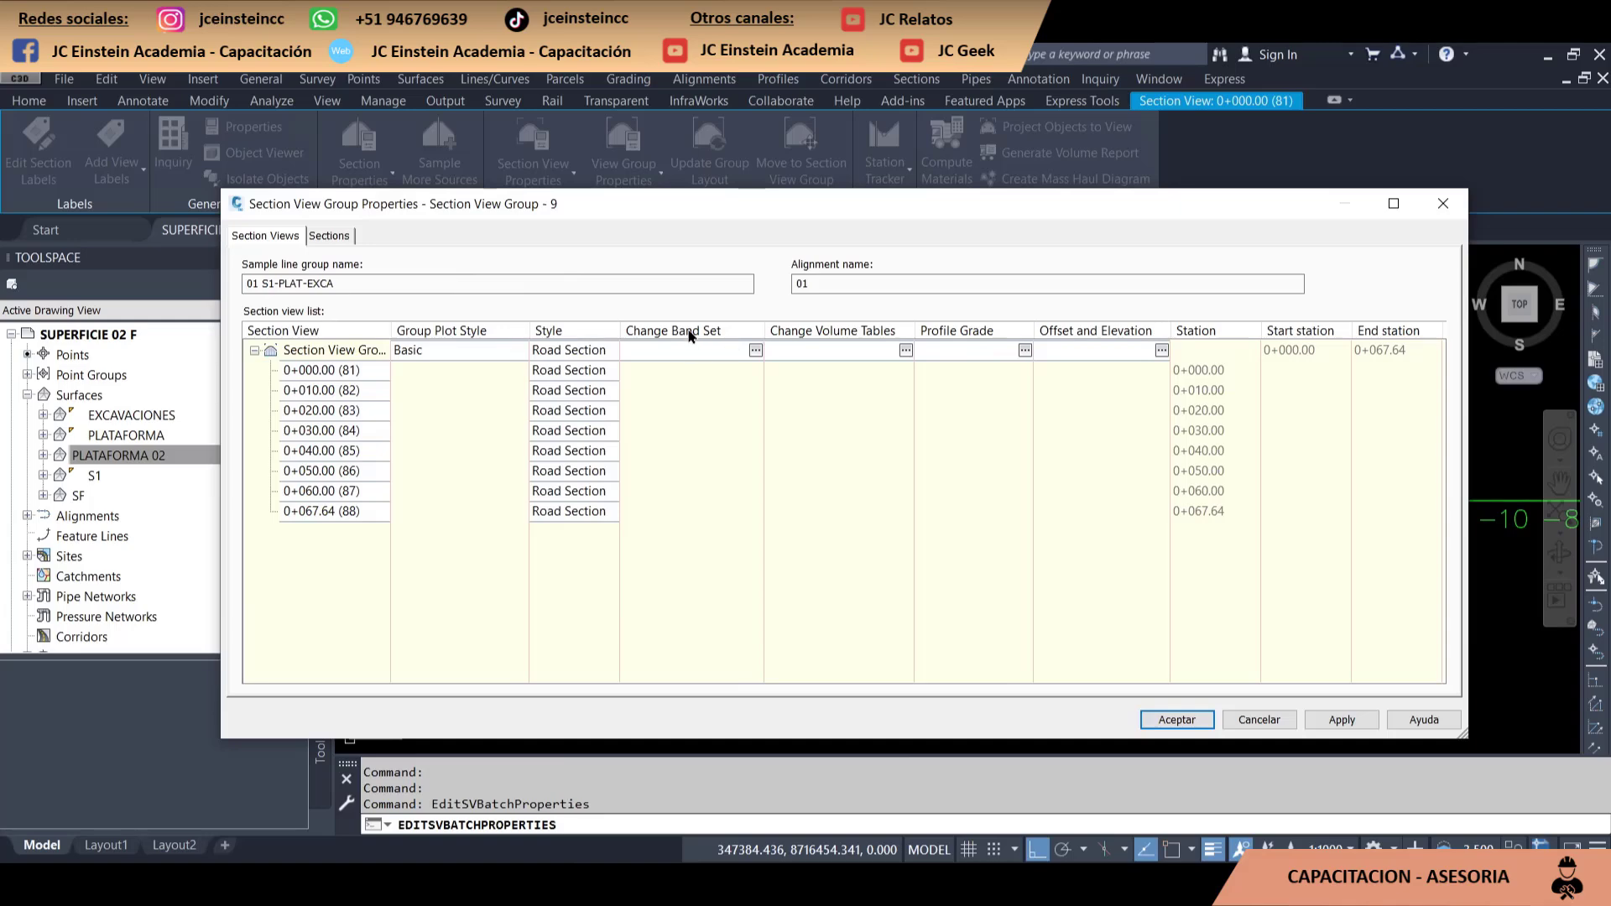
{"action": "left_click", "coordinate": [756, 350]}
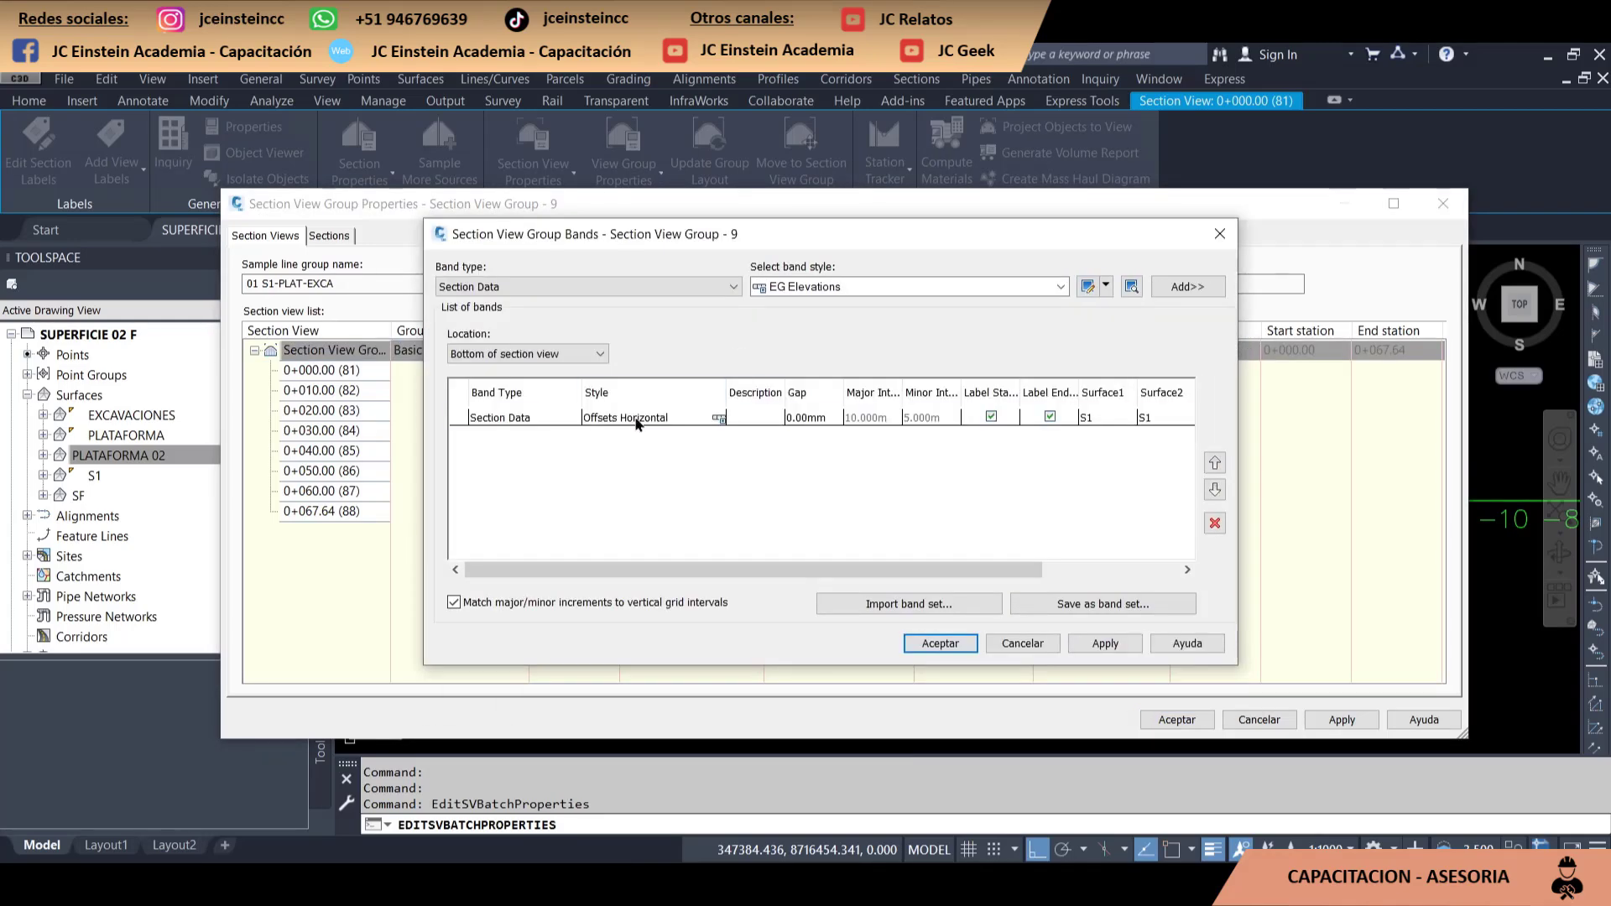
{"action": "left_click", "coordinate": [638, 418]}
{"action": "left_click", "coordinate": [1214, 523]}
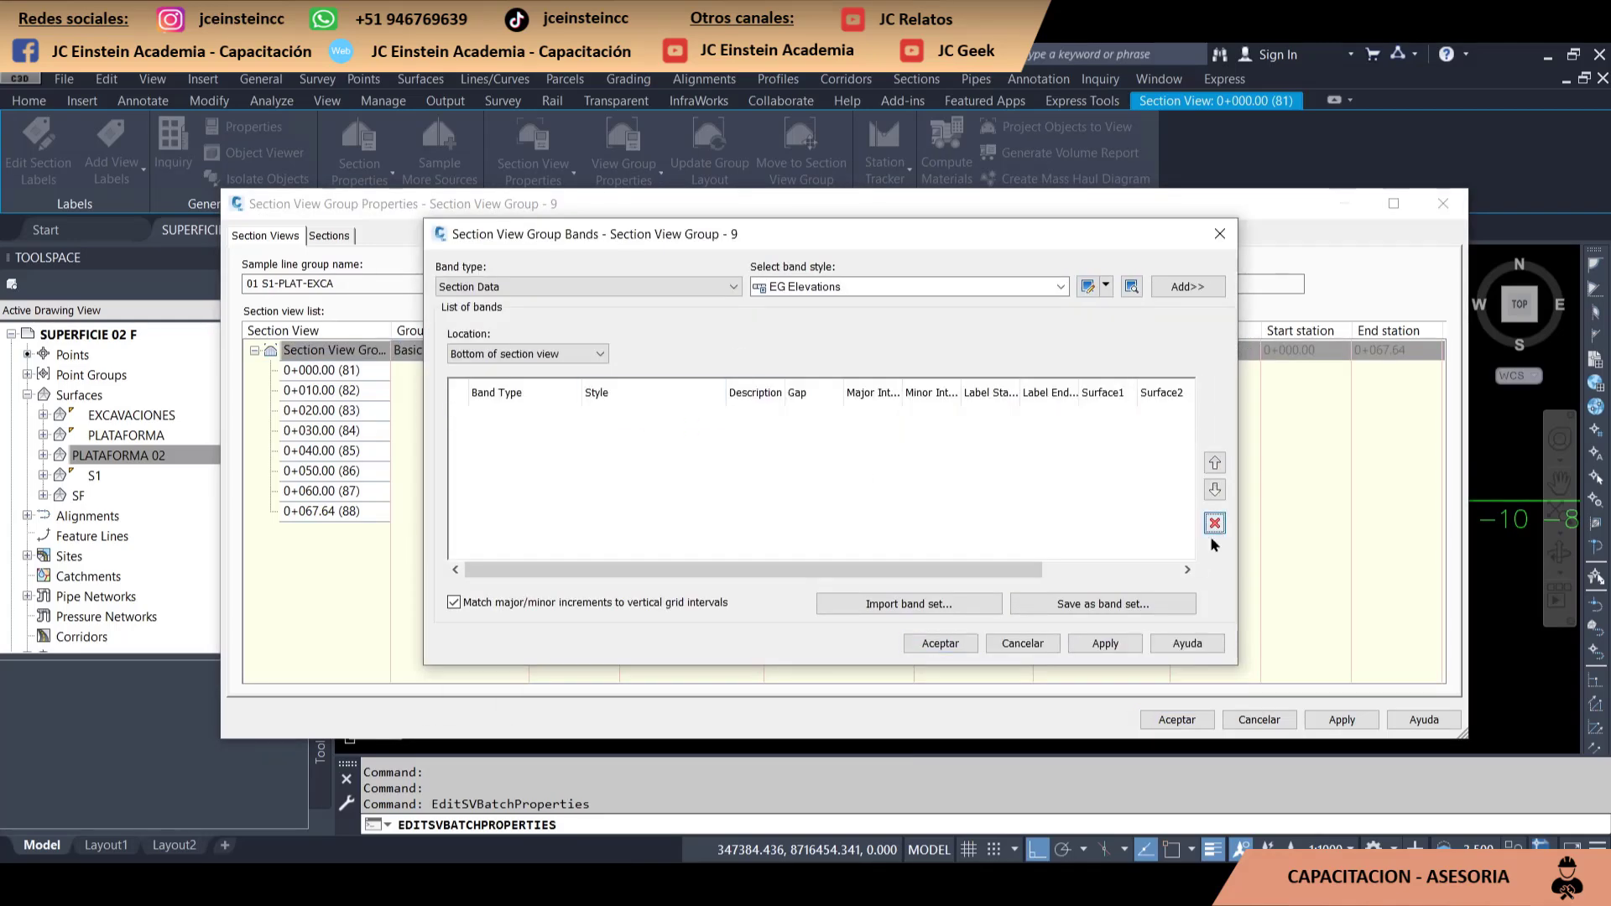
{"action": "left_click", "coordinate": [923, 643]}
{"action": "left_click", "coordinate": [1171, 719]}
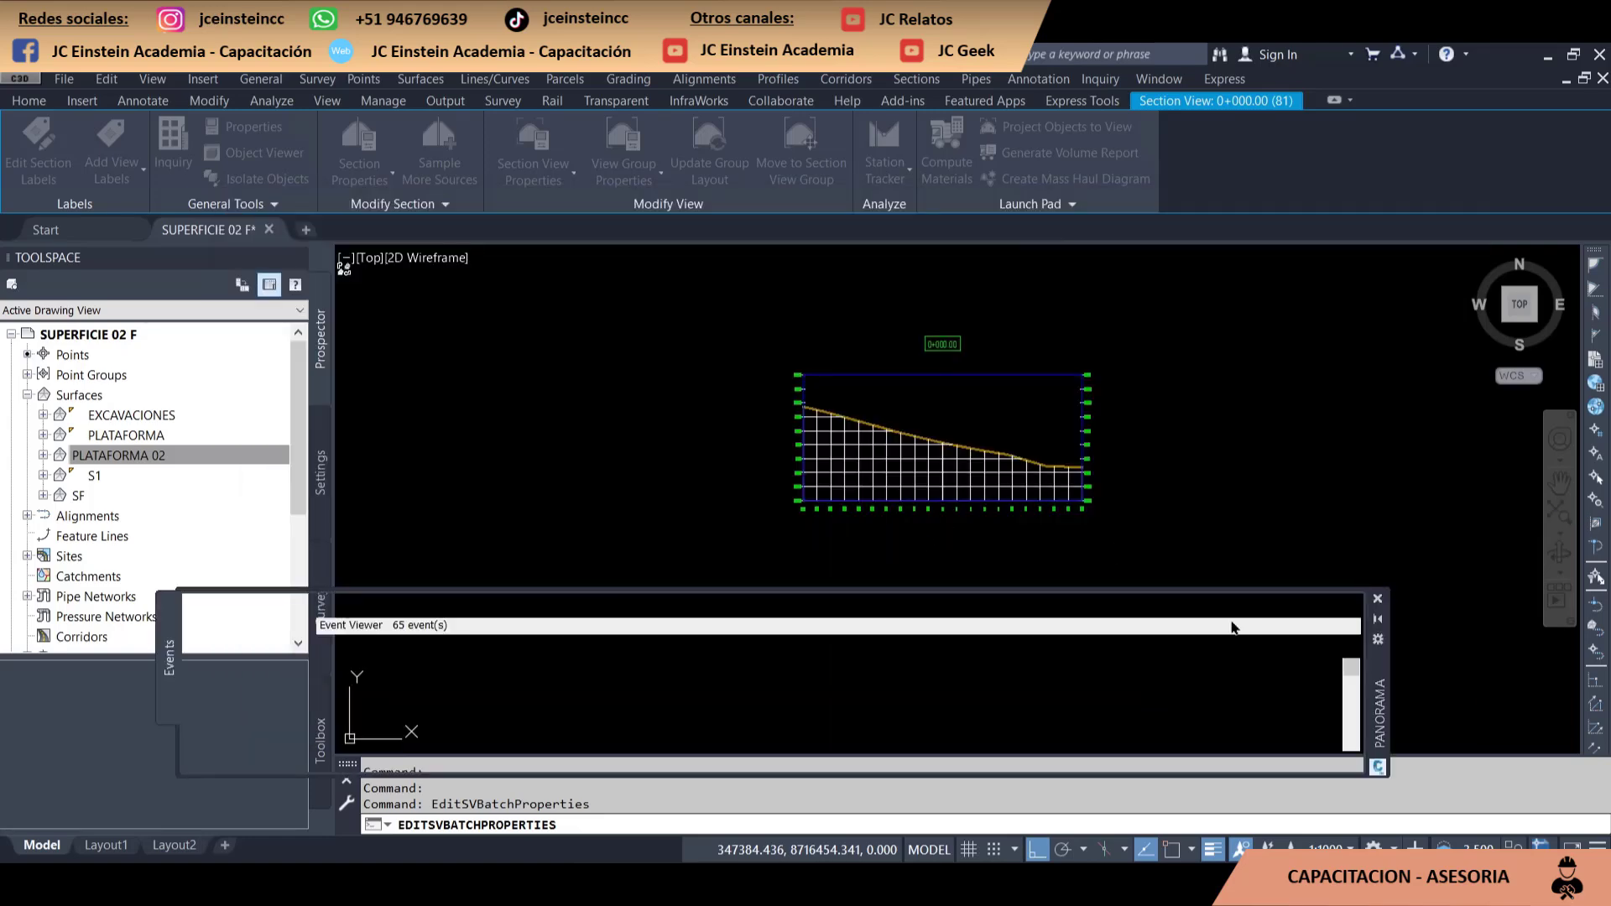
Pan and zoom across the section views, then select the next group's 0+000.00 view
{"action": "scroll", "coordinate": [1089, 490], "scroll_direction": "up", "scroll_amount": 5}
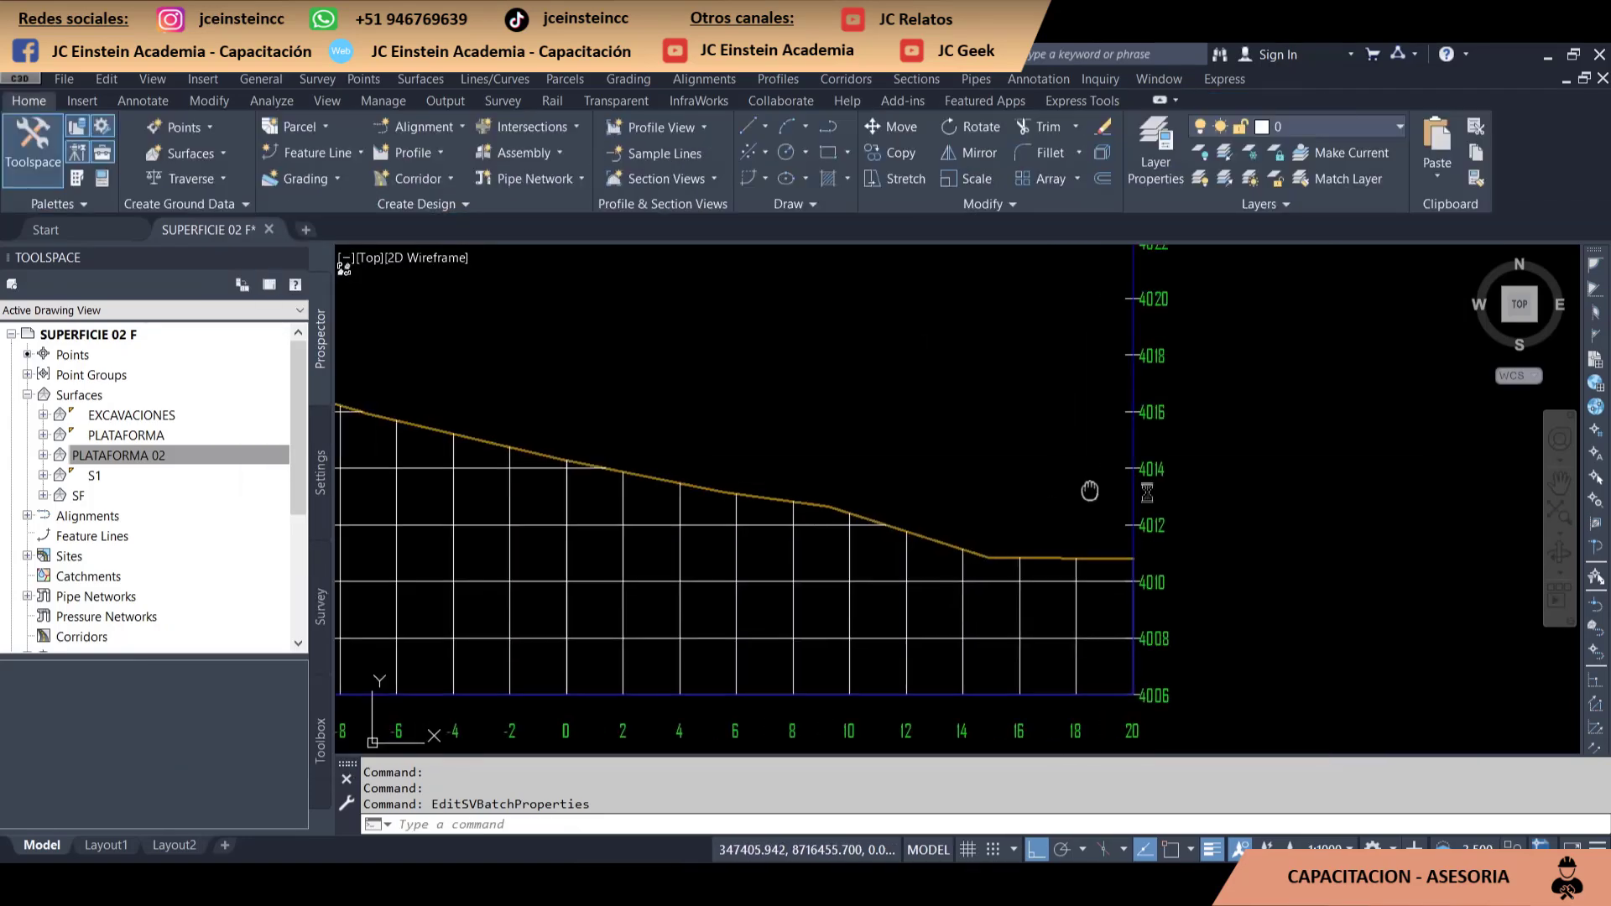
{"action": "scroll", "coordinate": [1089, 491], "scroll_direction": "down", "scroll_amount": 1}
{"action": "scroll", "coordinate": [1063, 569], "scroll_direction": "down", "scroll_amount": 1}
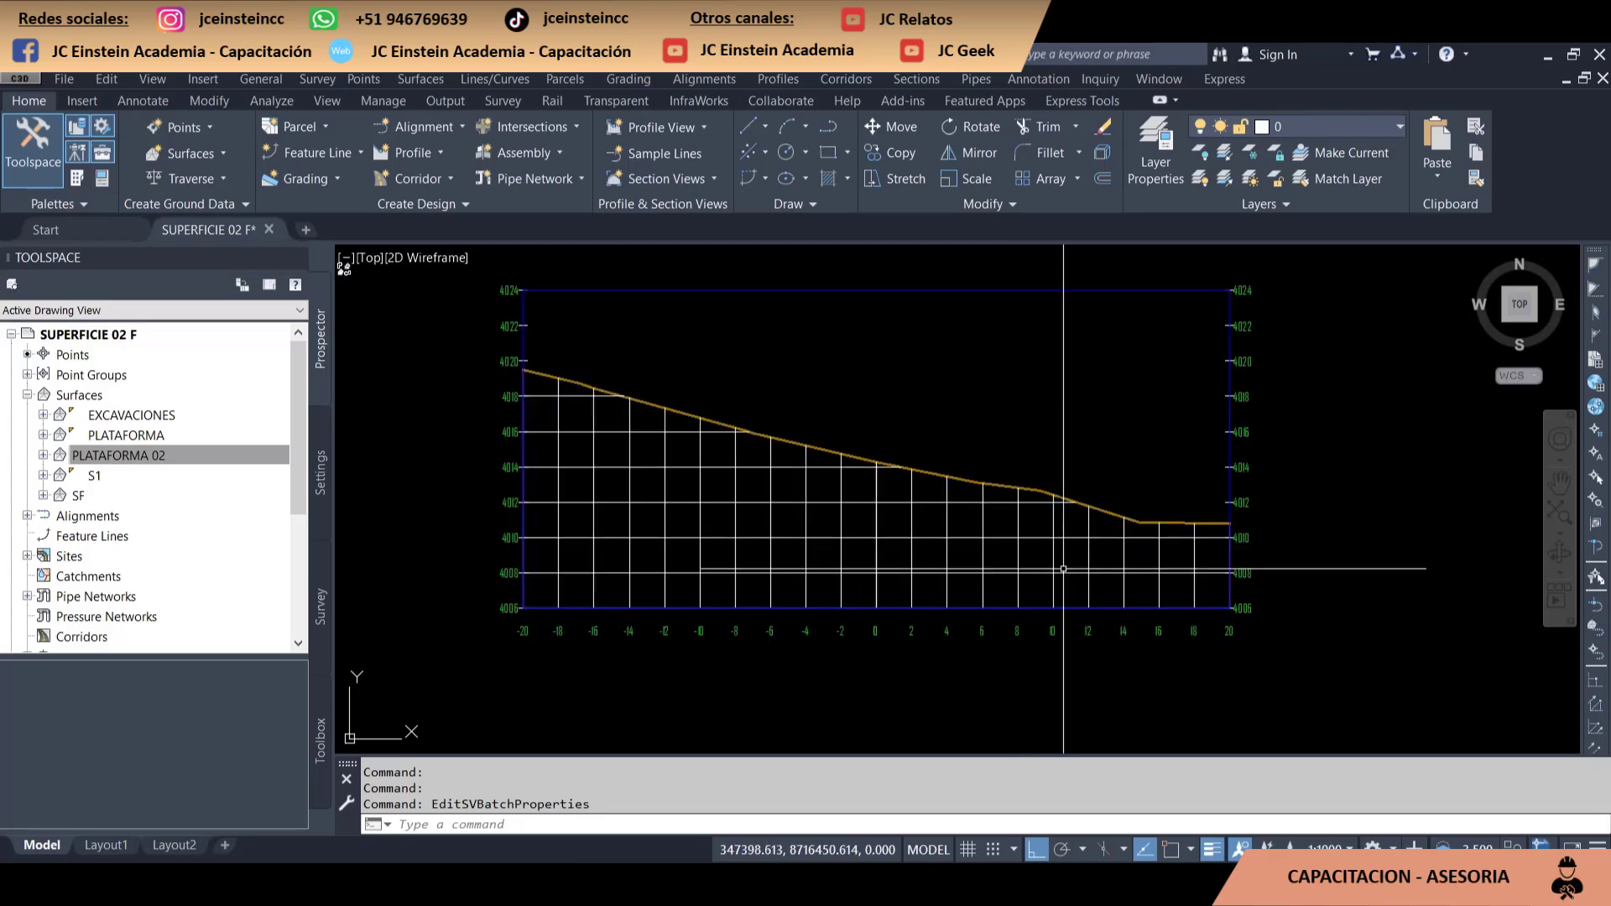
{"action": "scroll", "coordinate": [1063, 569], "scroll_direction": "down", "scroll_amount": 1}
{"action": "scroll", "coordinate": [784, 516], "scroll_direction": "down", "scroll_amount": 1}
{"action": "scroll", "coordinate": [848, 511], "scroll_direction": "down", "scroll_amount": 1}
{"action": "middle_click_drag", "start_coordinate": [848, 512], "coordinate": [651, 530]}
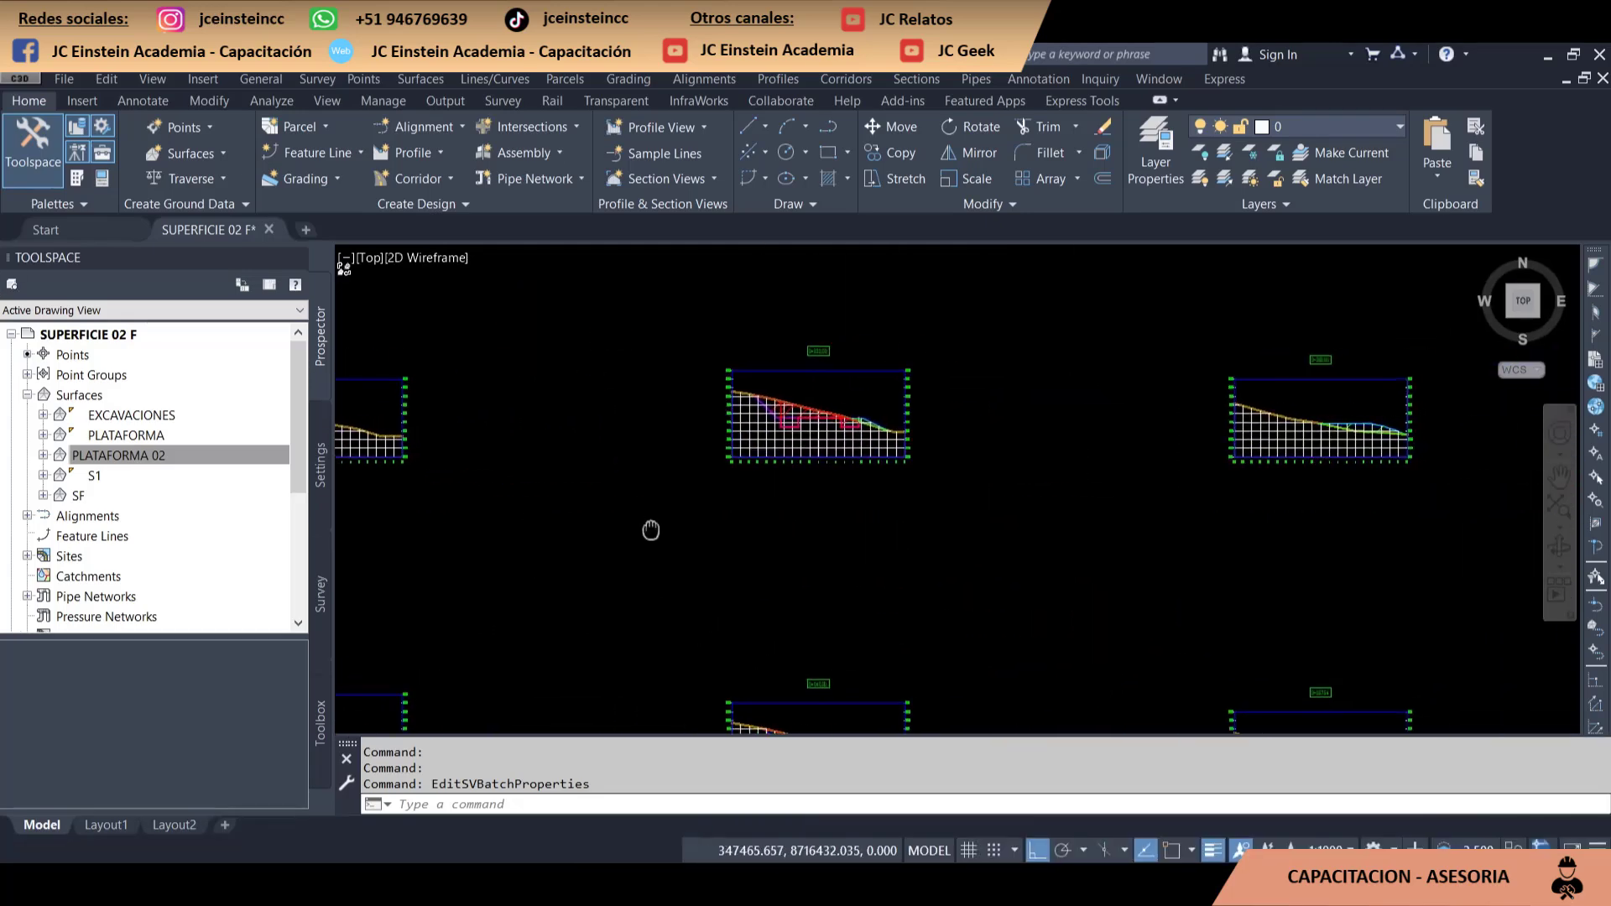
{"action": "scroll", "coordinate": [797, 403], "scroll_direction": "up", "scroll_amount": 4}
{"action": "scroll", "coordinate": [789, 474], "scroll_direction": "up", "scroll_amount": 2}
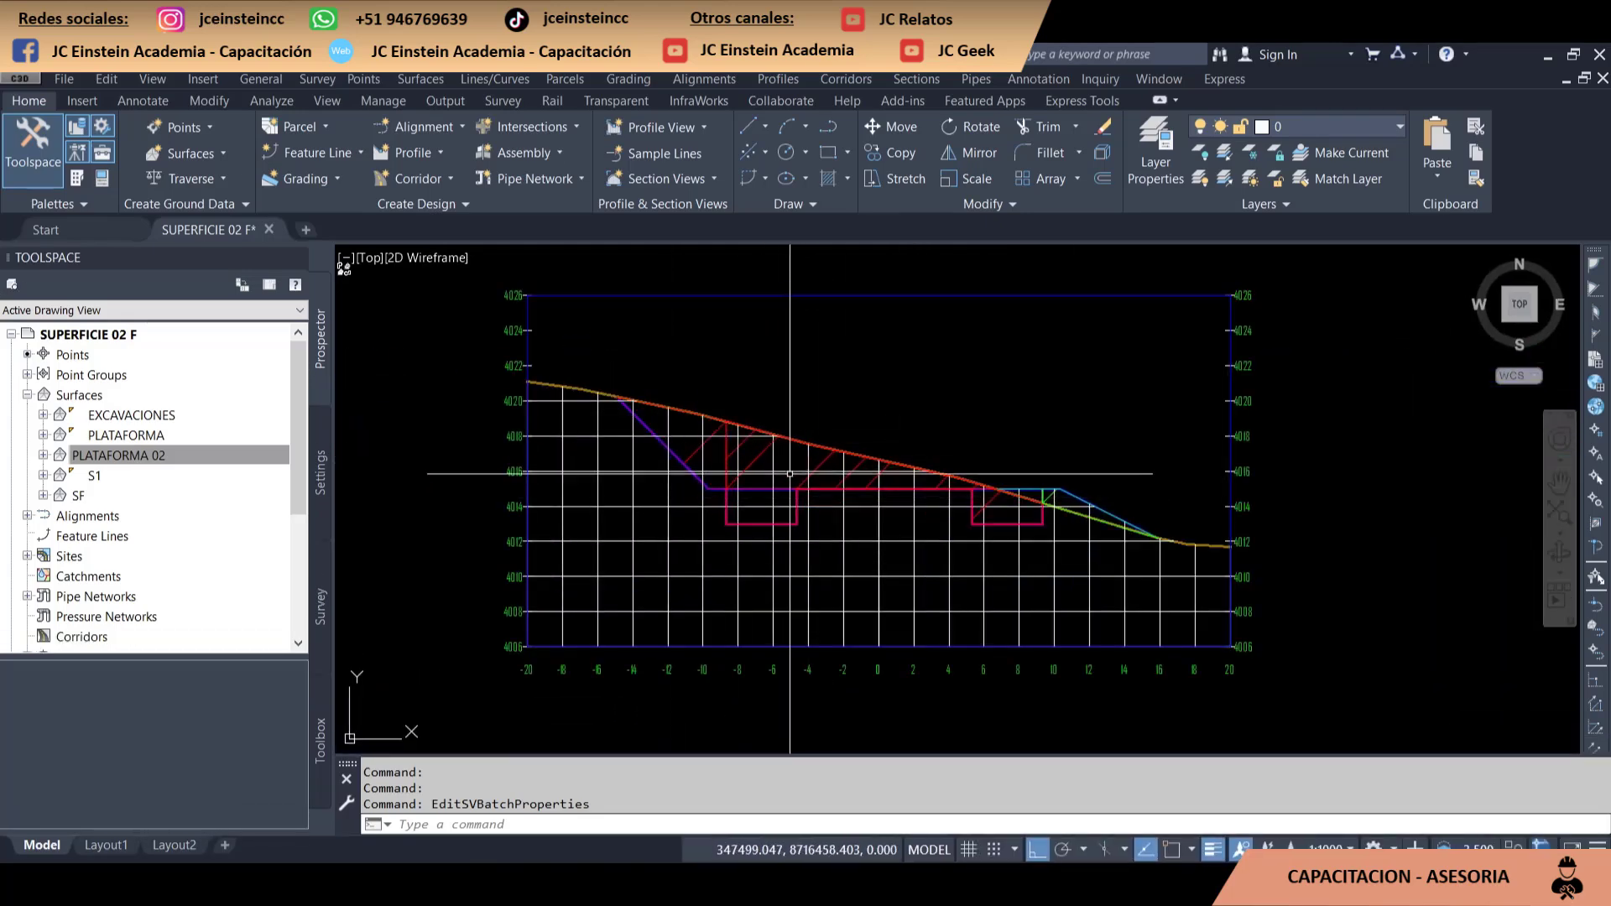
{"action": "scroll", "coordinate": [848, 491], "scroll_direction": "down", "scroll_amount": 1}
{"action": "scroll", "coordinate": [848, 495], "scroll_direction": "down", "scroll_amount": 2}
{"action": "scroll", "coordinate": [849, 495], "scroll_direction": "down", "scroll_amount": 2}
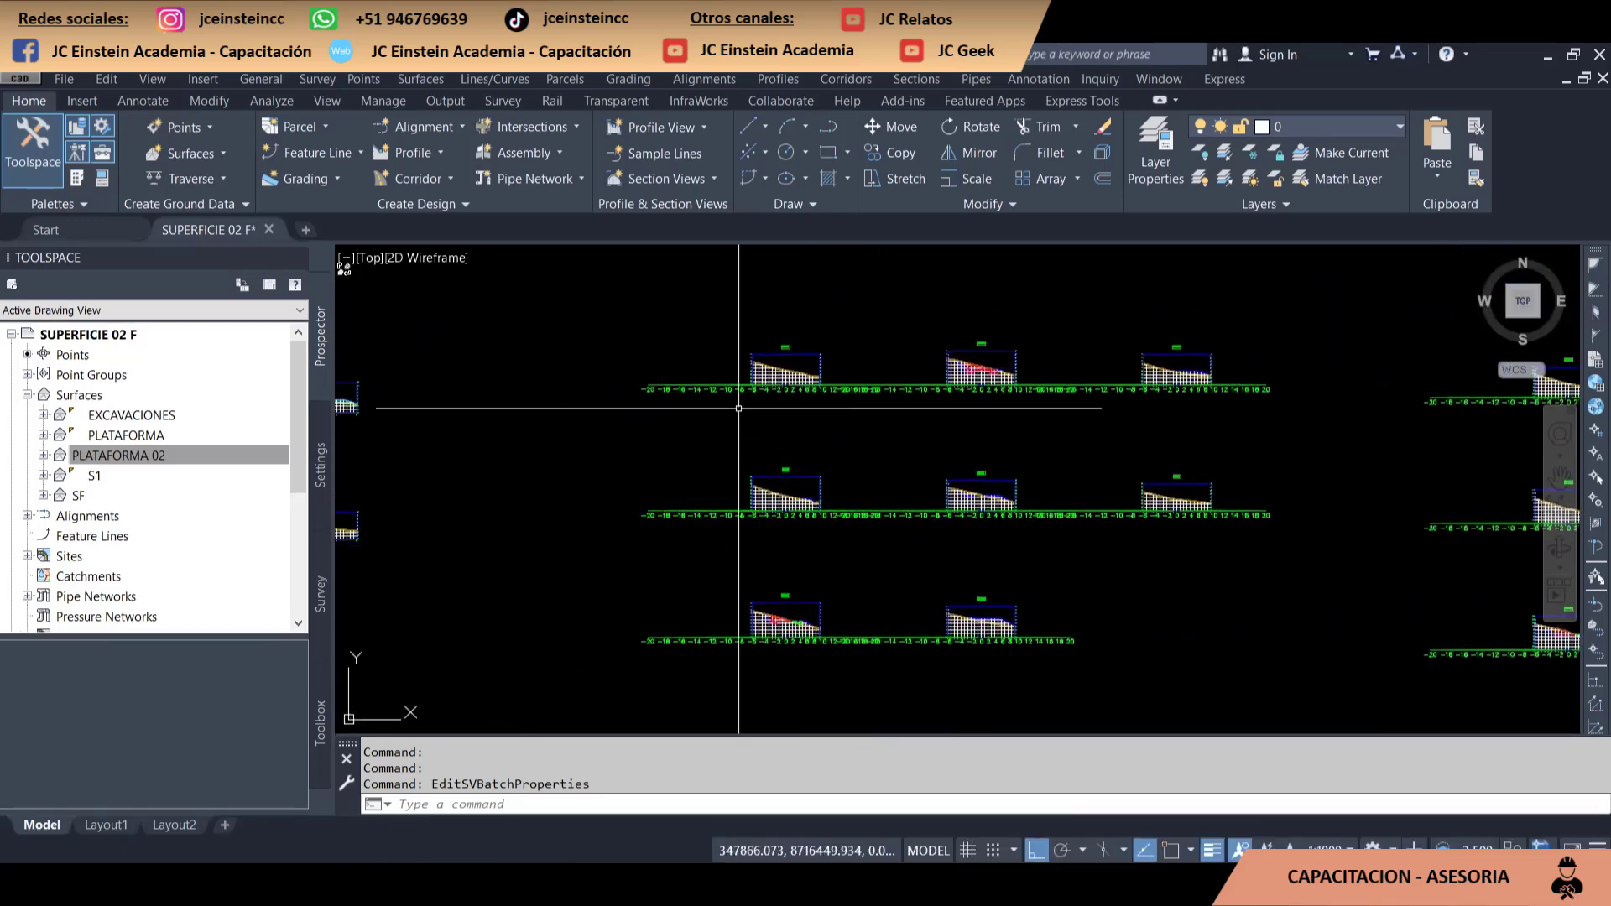
{"action": "scroll", "coordinate": [814, 408], "scroll_direction": "up", "scroll_amount": 3}
{"action": "scroll", "coordinate": [776, 409], "scroll_direction": "up", "scroll_amount": 1}
{"action": "scroll", "coordinate": [746, 411], "scroll_direction": "down", "scroll_amount": 1}
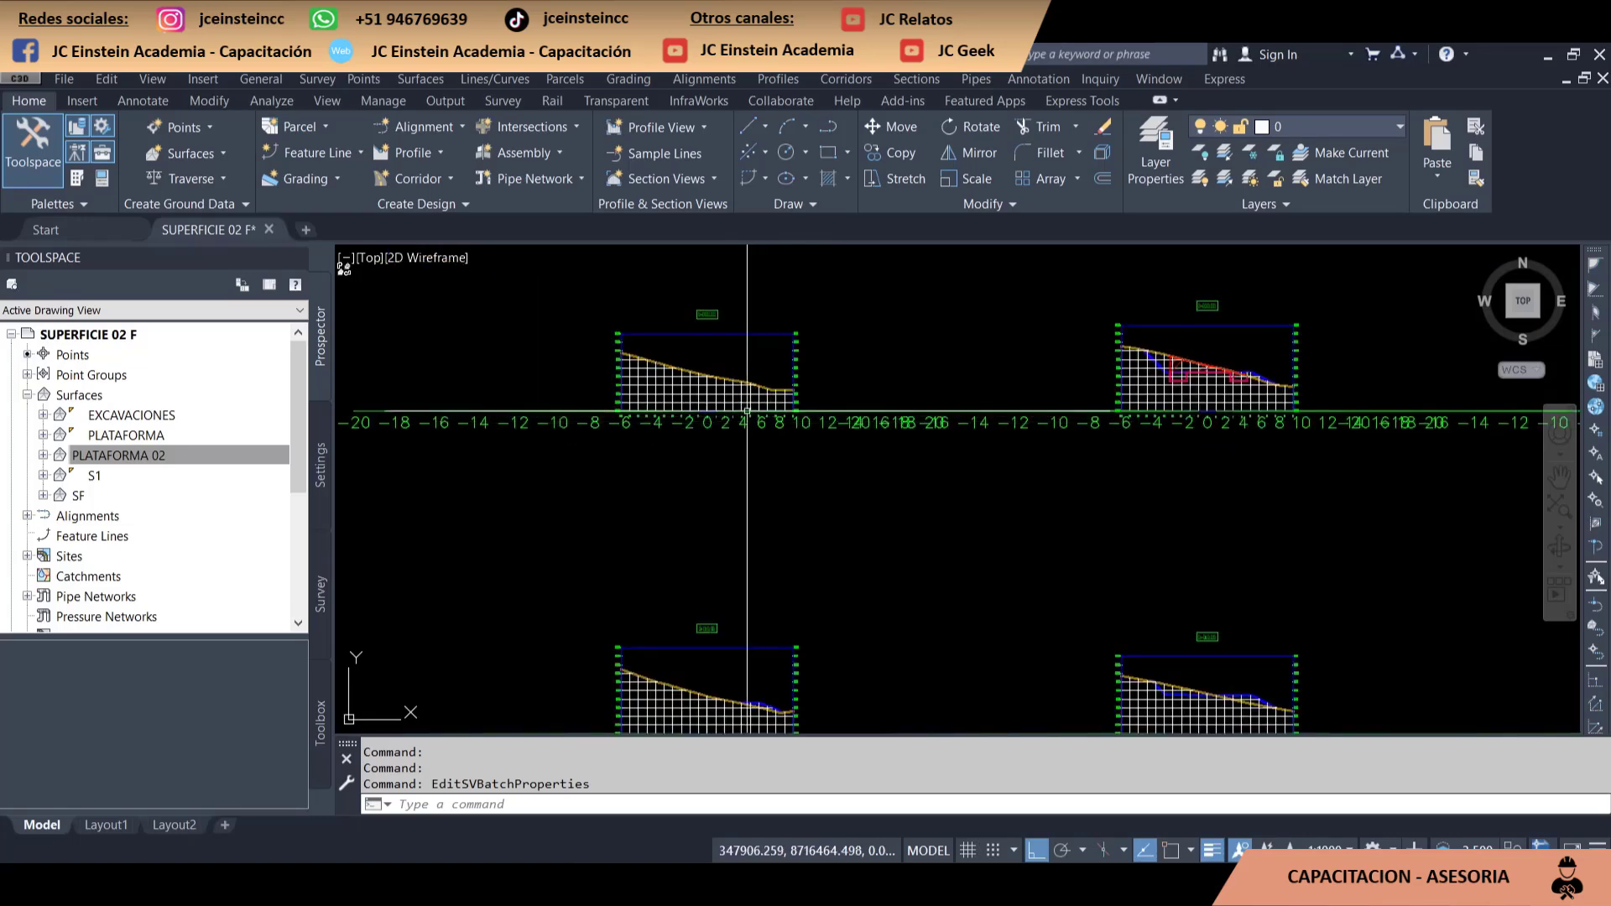
{"action": "left_click", "coordinate": [747, 411]}
Remove the Section Data band from section view group 10
{"action": "right_click", "coordinate": [822, 390]}
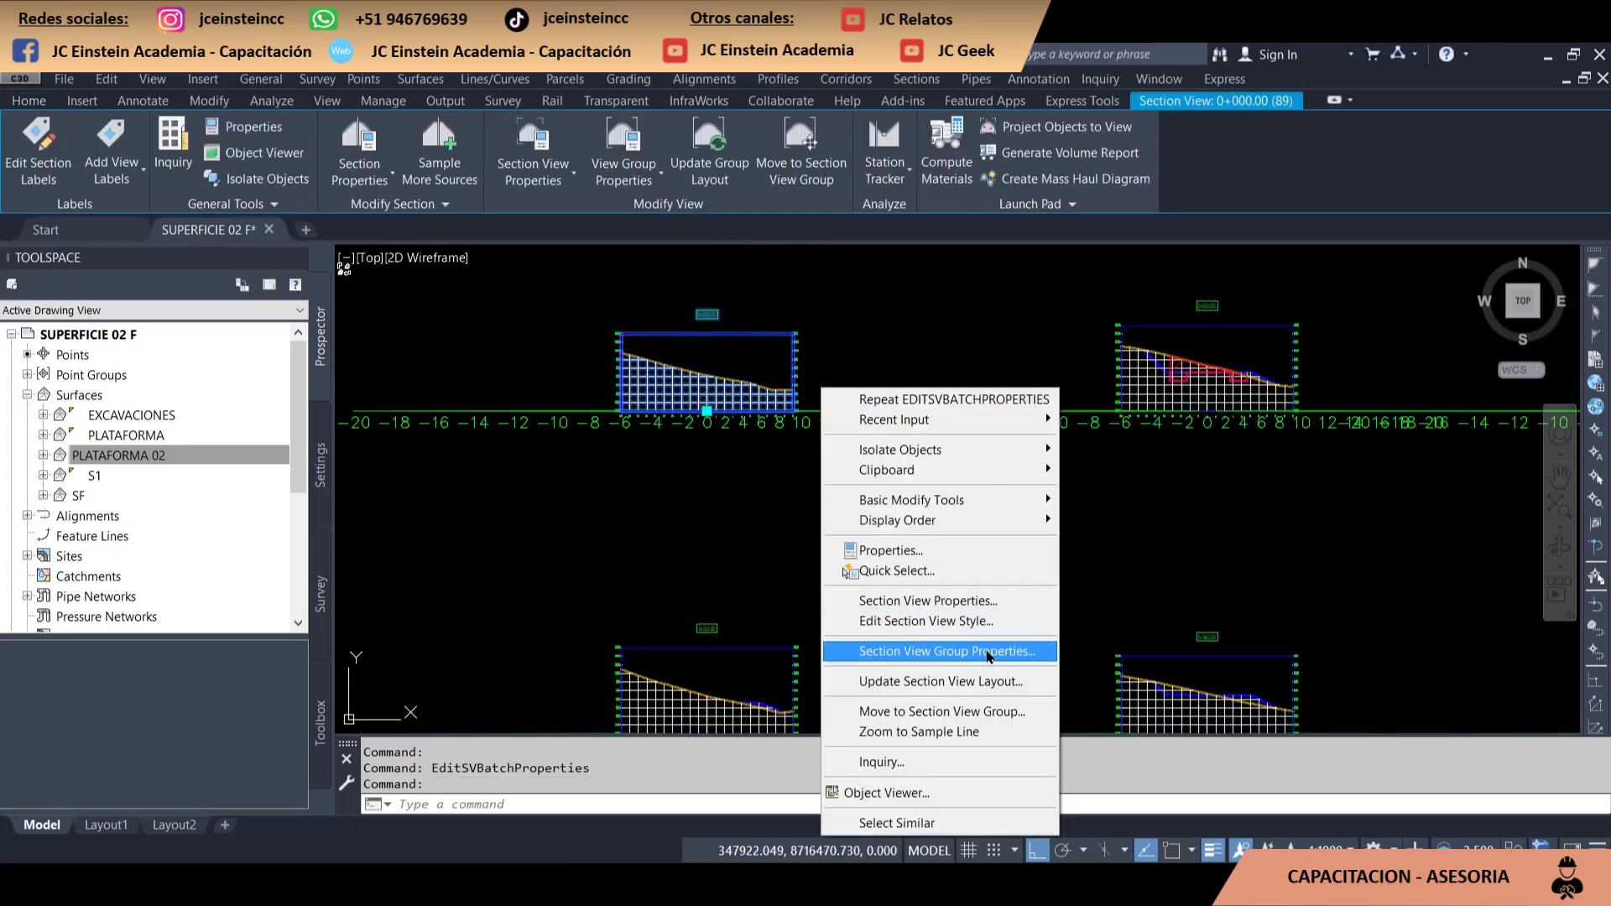
{"action": "left_click", "coordinate": [988, 653]}
{"action": "left_click", "coordinate": [749, 350]}
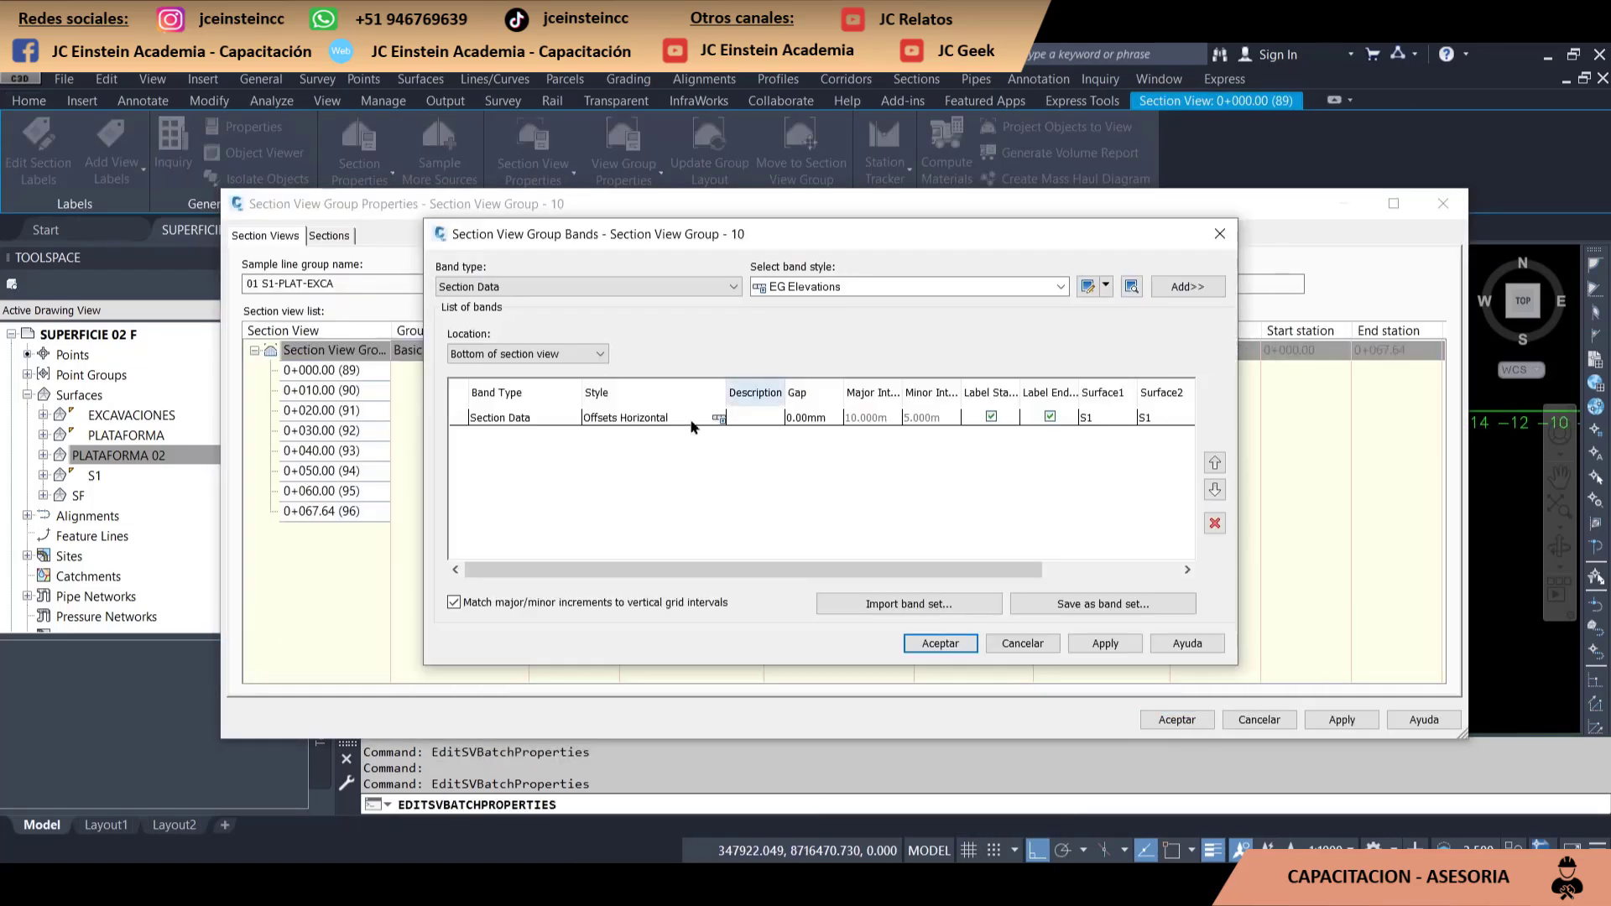
{"action": "left_click", "coordinate": [949, 495]}
{"action": "left_click", "coordinate": [1215, 523]}
{"action": "left_click", "coordinate": [939, 643]}
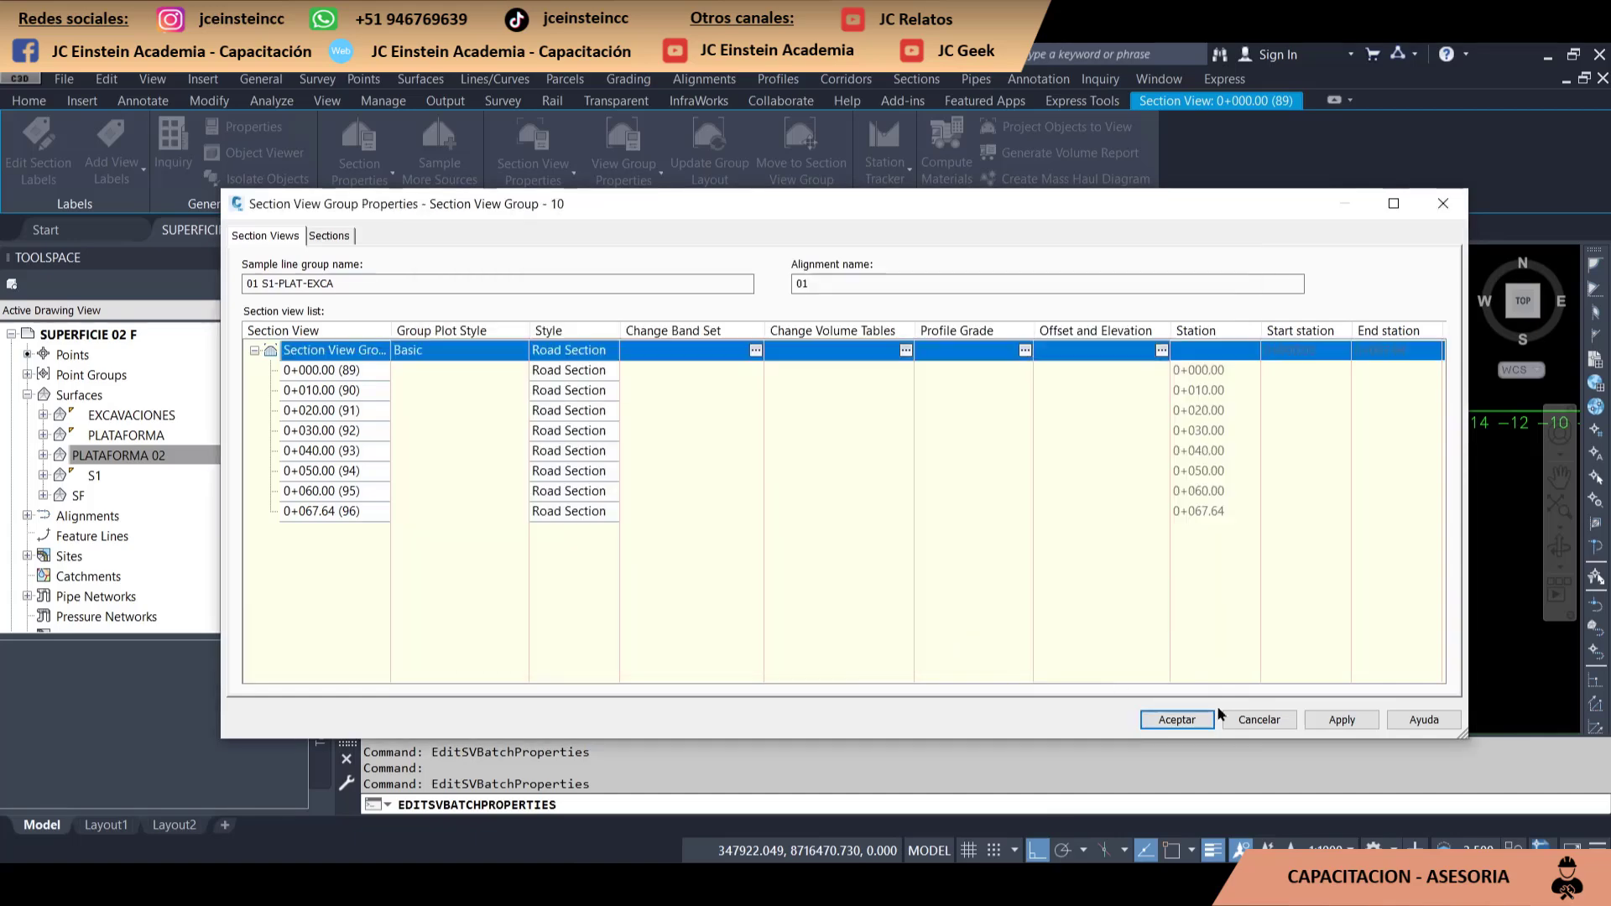
{"action": "left_click", "coordinate": [1177, 719]}
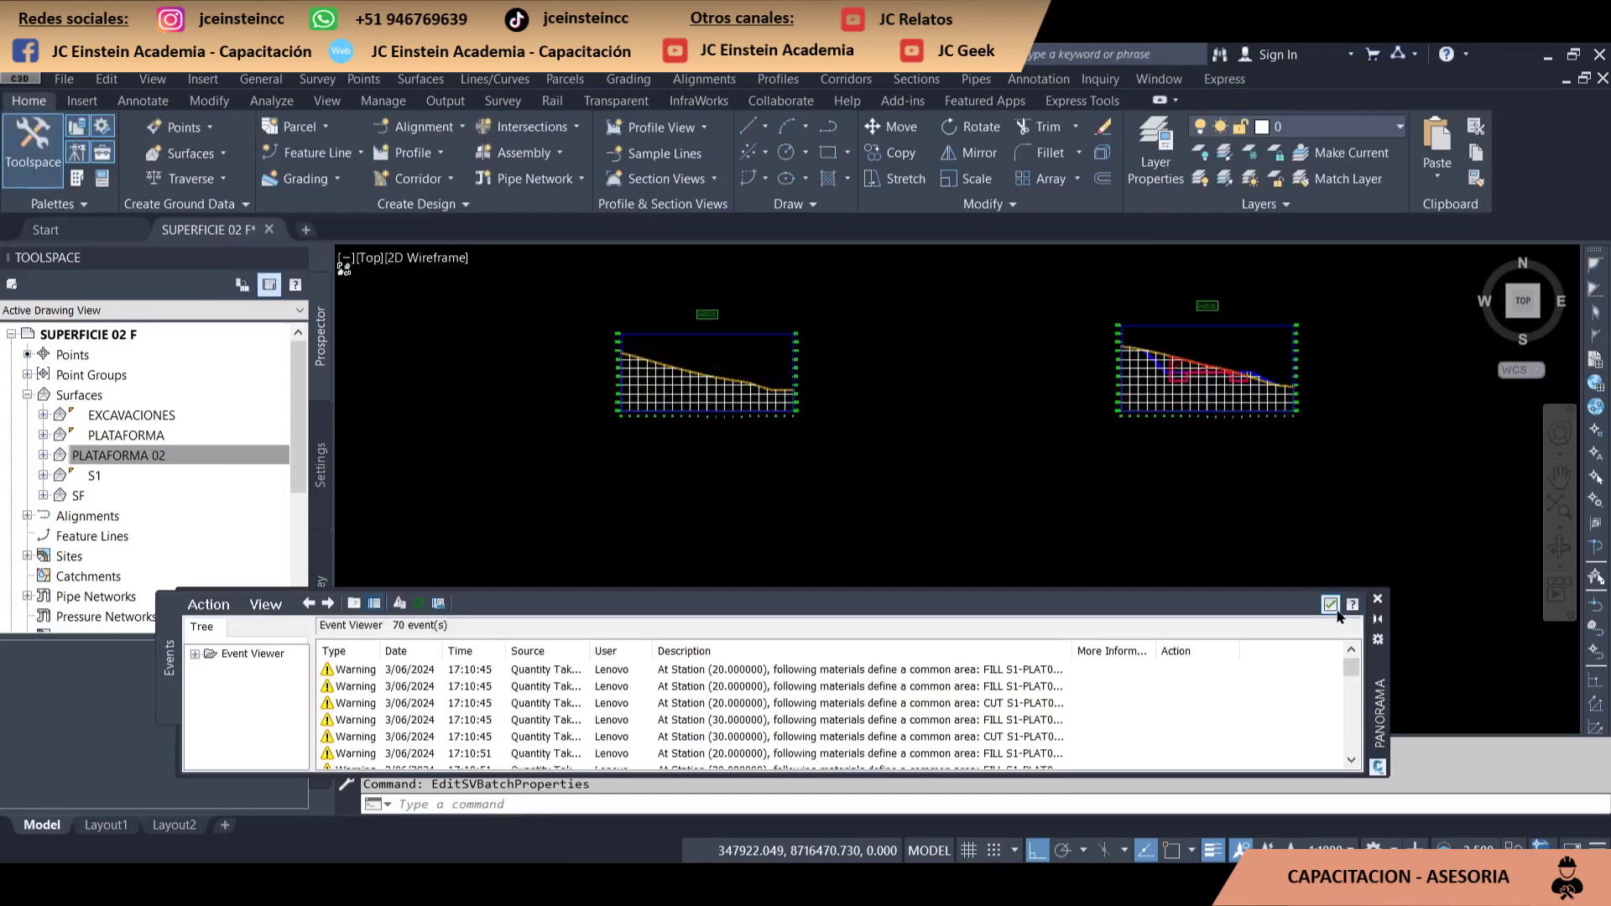
{"action": "left_click", "coordinate": [1377, 598]}
Remove the Section Data band from section view group 11 as well
{"action": "scroll", "coordinate": [836, 452], "scroll_direction": "down", "scroll_amount": 5}
{"action": "scroll", "coordinate": [1343, 470], "scroll_direction": "up", "scroll_amount": 2}
{"action": "scroll", "coordinate": [1343, 470], "scroll_direction": "up", "scroll_amount": 4}
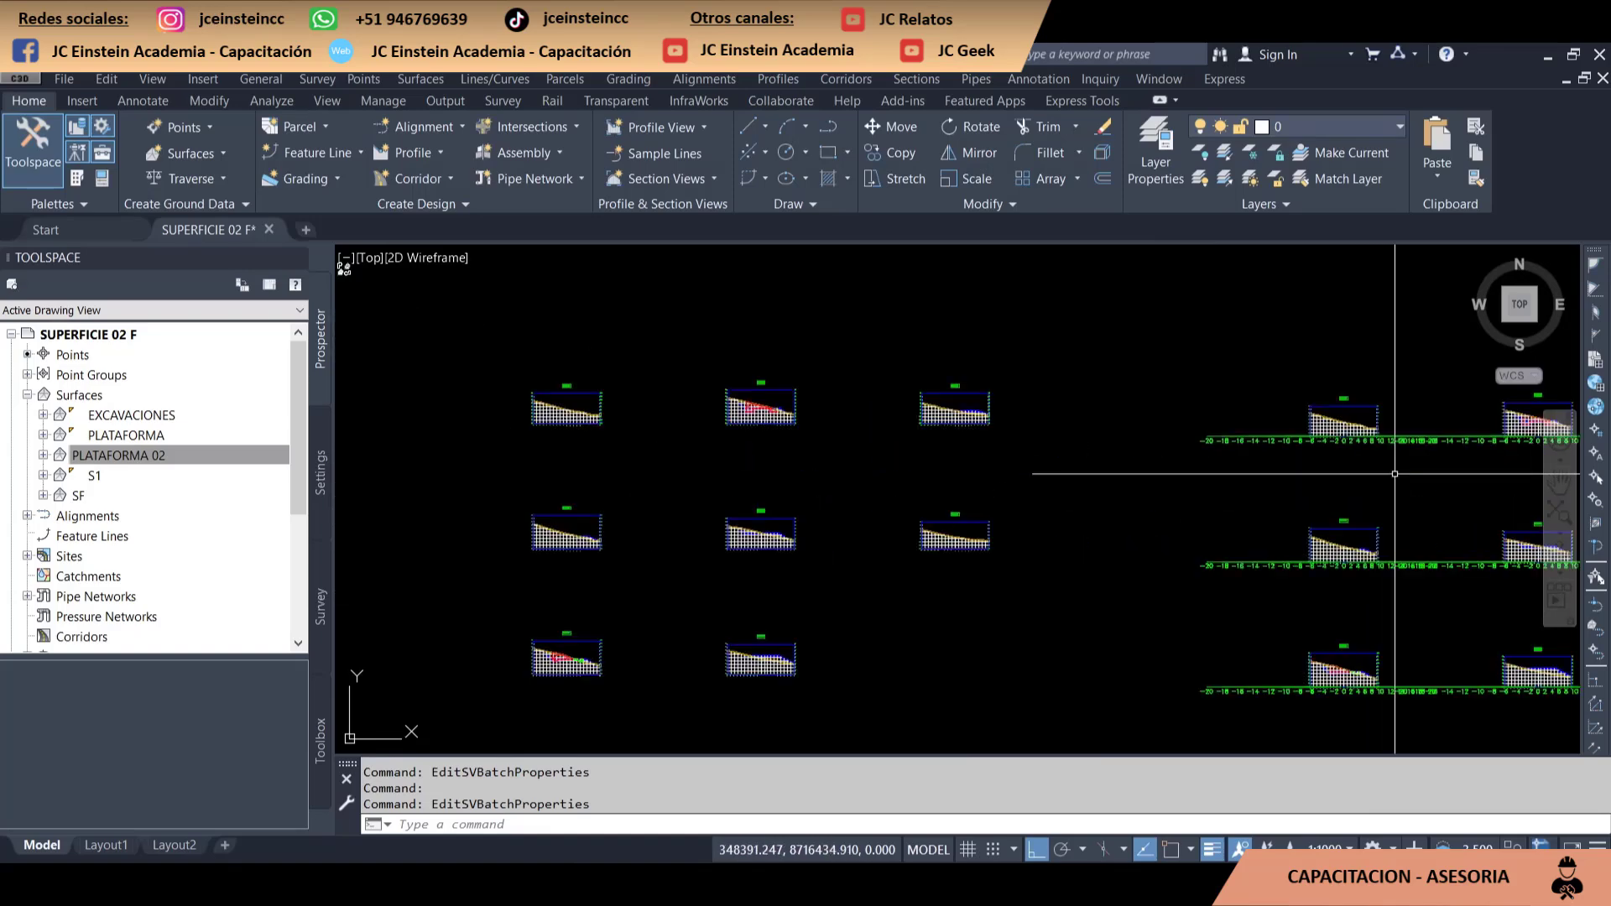
{"action": "scroll", "coordinate": [1149, 419], "scroll_direction": "up", "scroll_amount": 3}
{"action": "left_click", "coordinate": [850, 413]}
{"action": "left_click", "coordinate": [948, 430]}
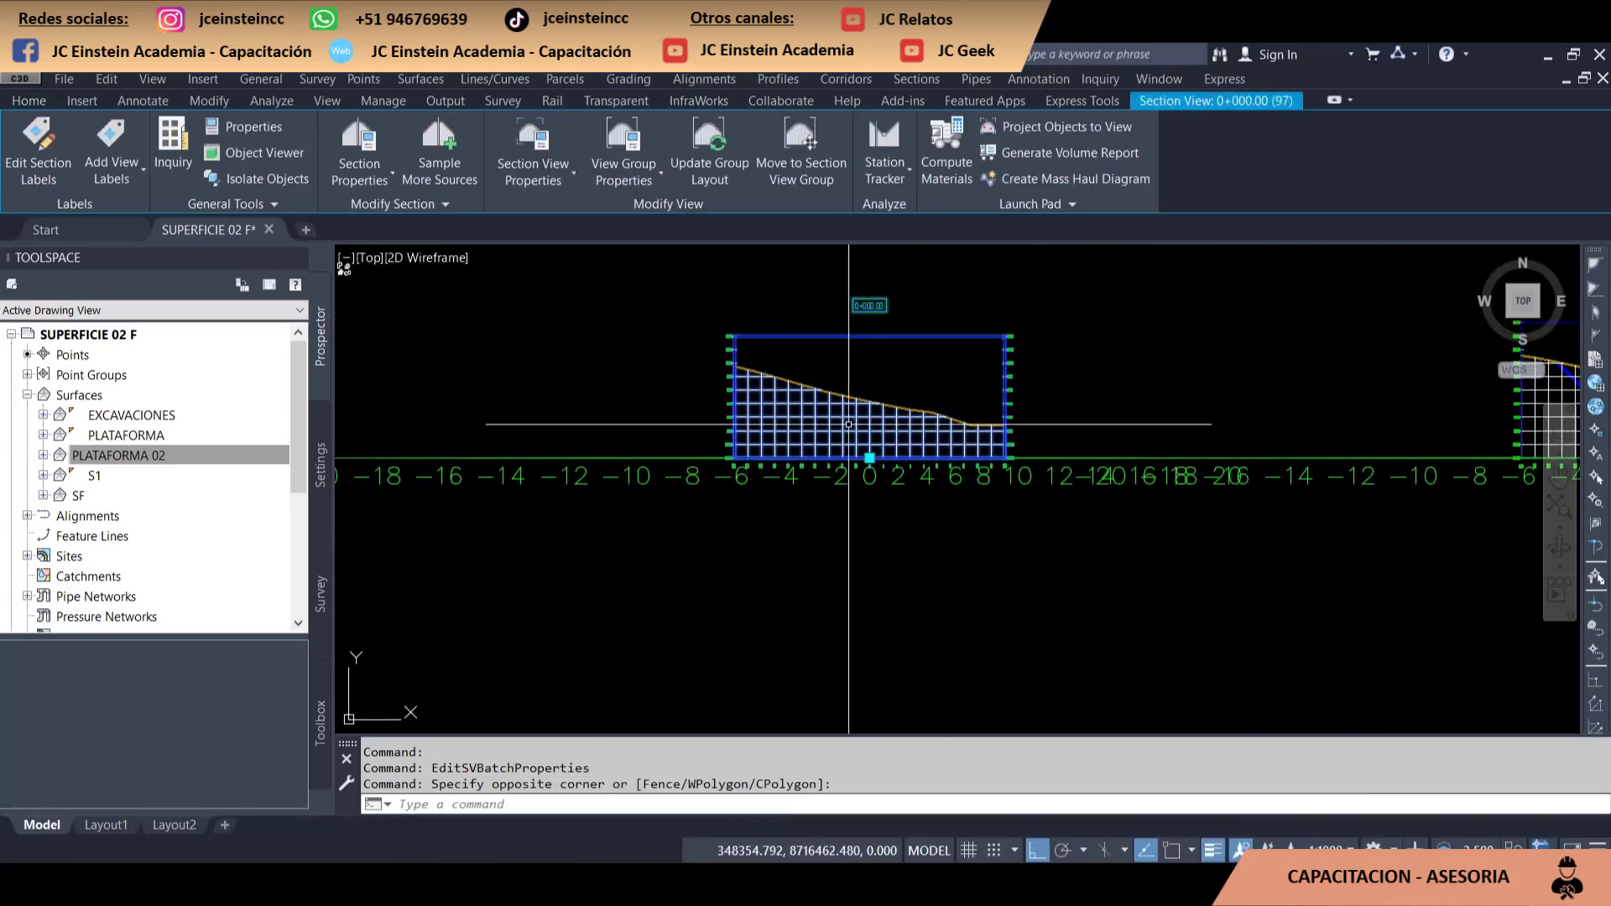
{"action": "right_click", "coordinate": [940, 418]}
{"action": "left_click", "coordinate": [1133, 682]}
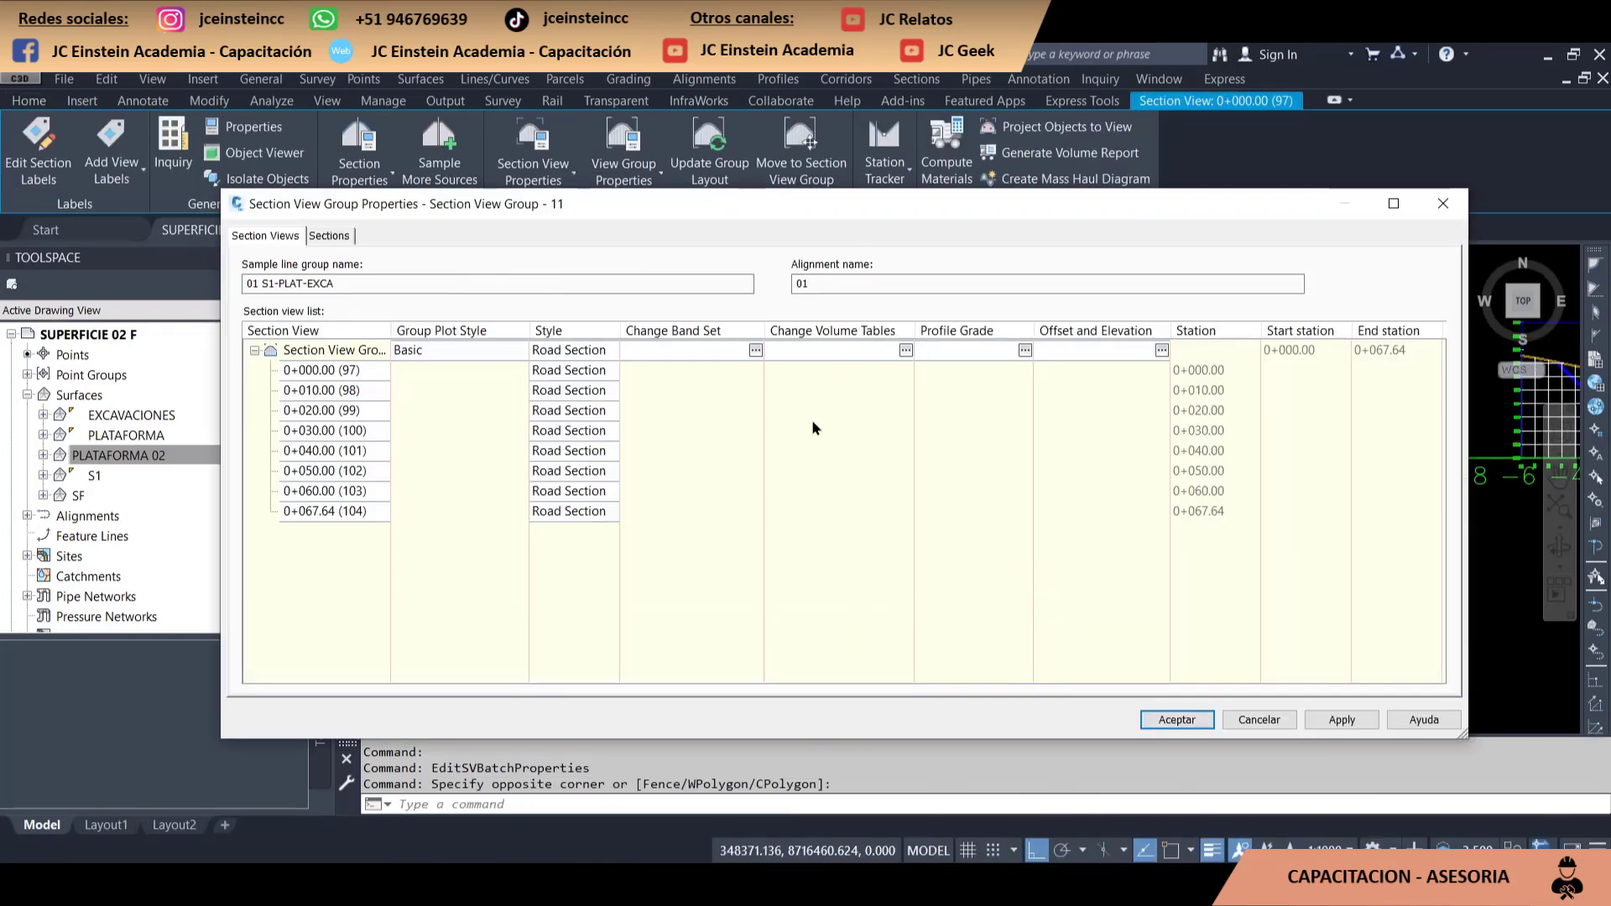
{"action": "left_click", "coordinate": [755, 350]}
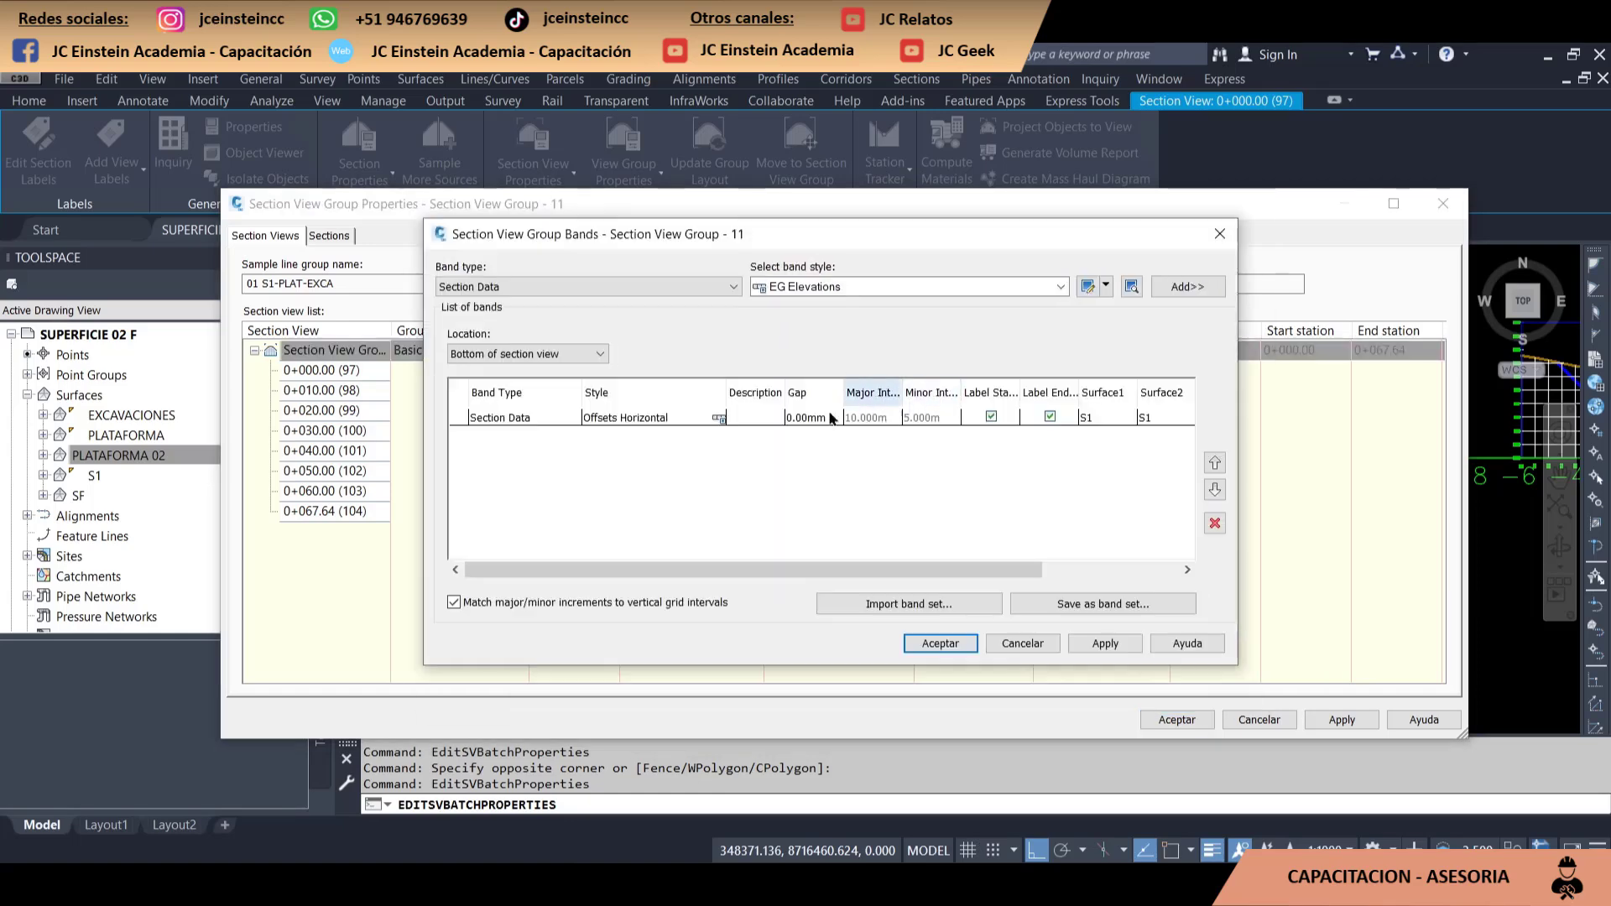
{"action": "left_click", "coordinate": [682, 418]}
{"action": "left_click", "coordinate": [1215, 523]}
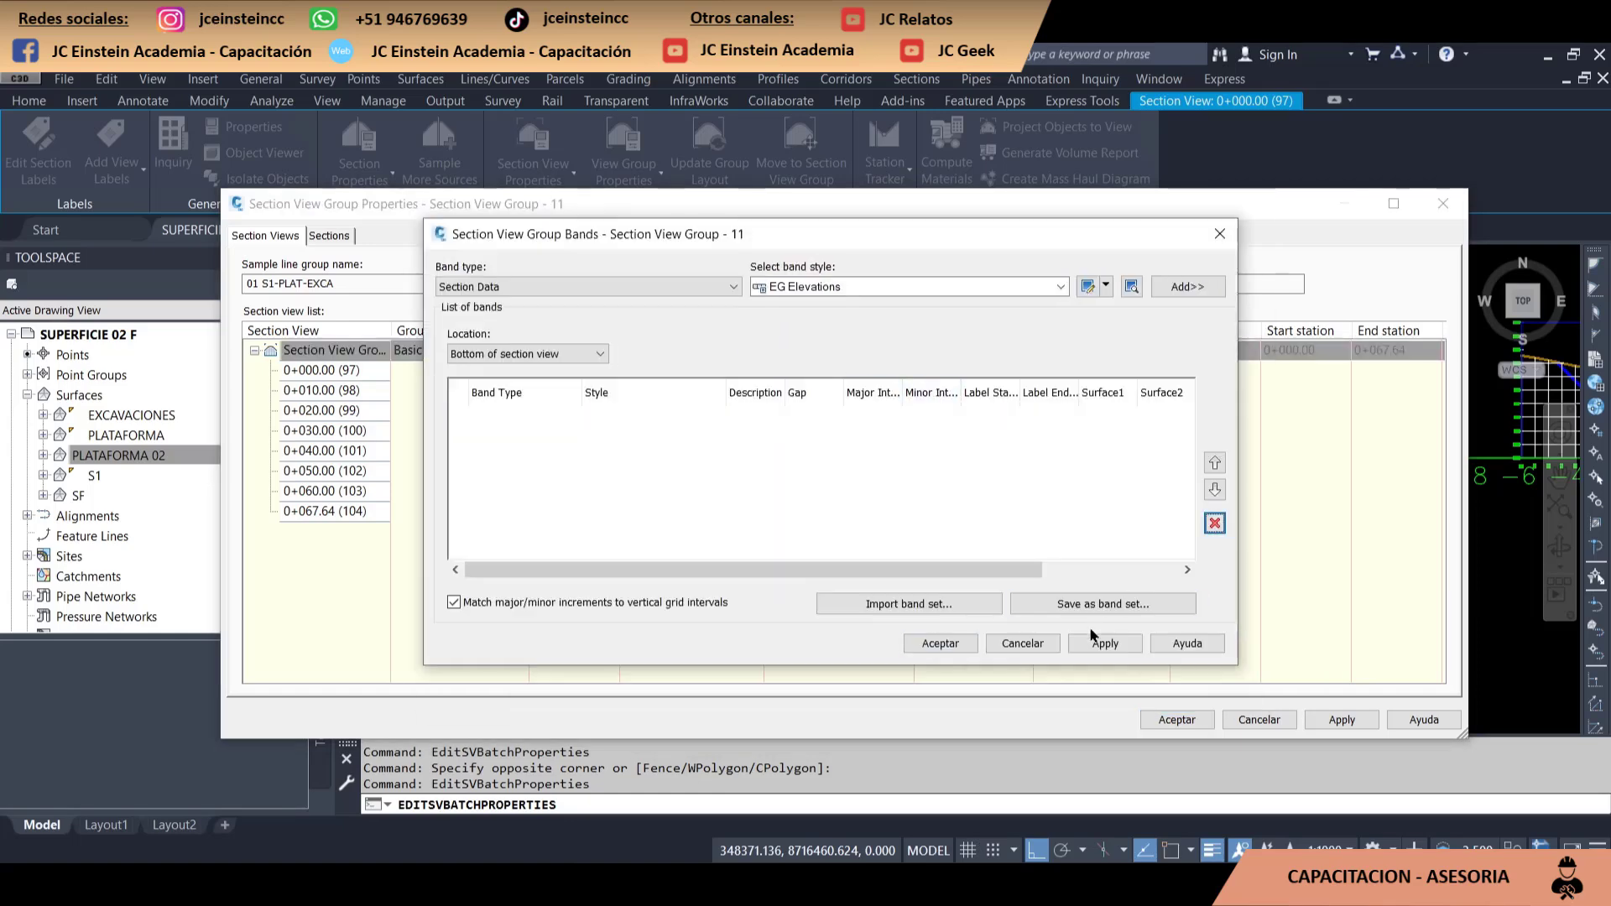
{"action": "left_click", "coordinate": [958, 648]}
{"action": "left_click", "coordinate": [1175, 720]}
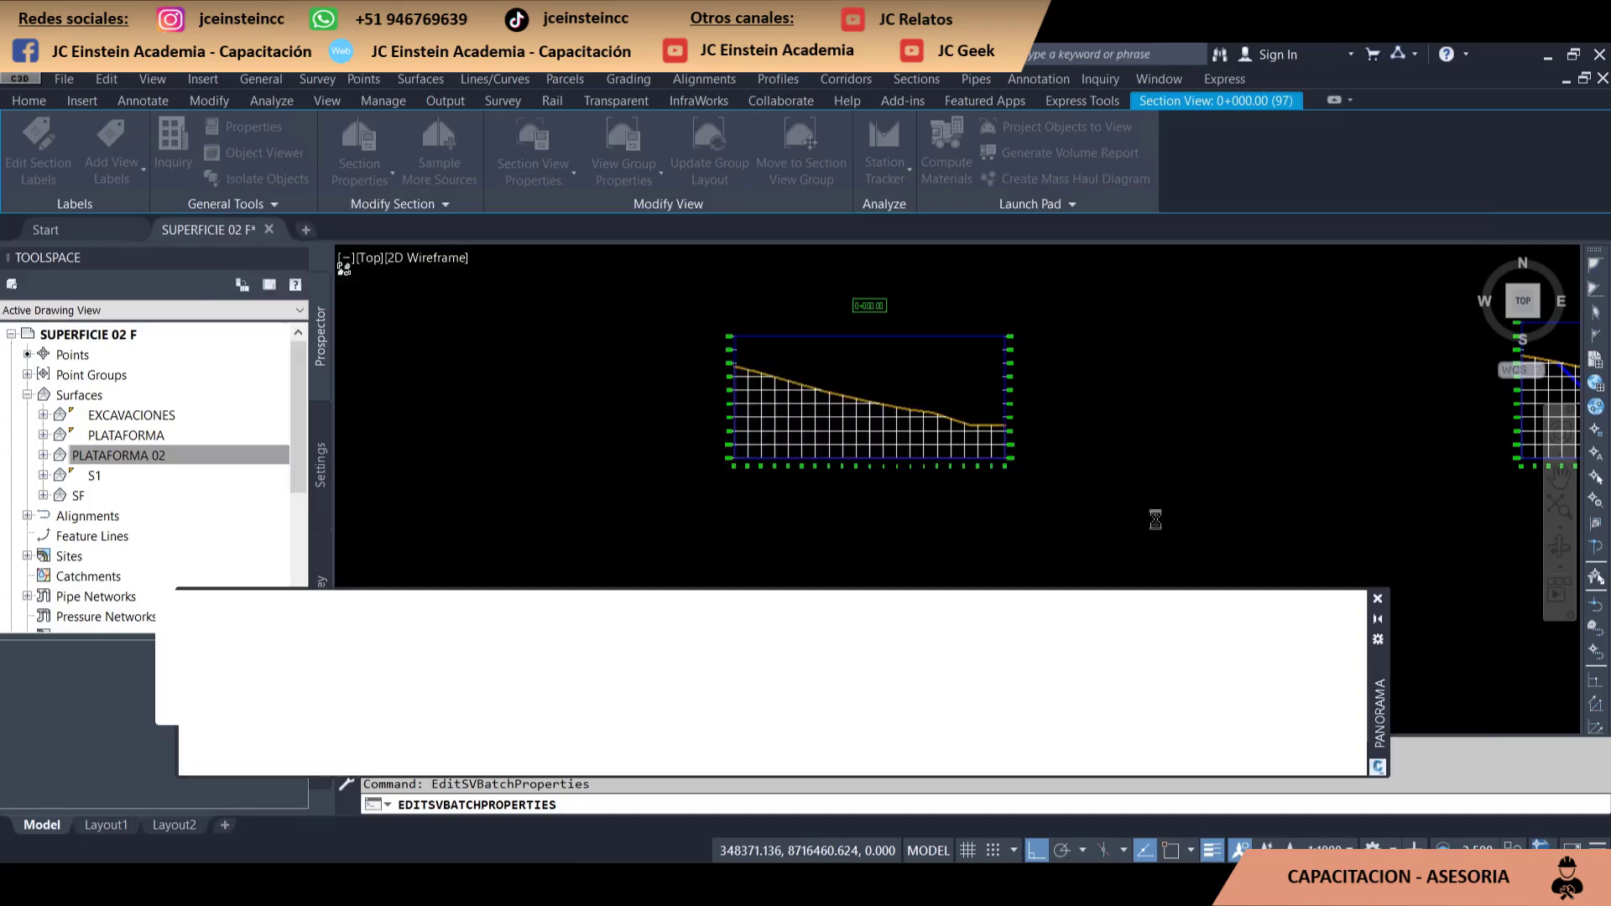
{"action": "scroll", "coordinate": [1195, 547], "scroll_direction": "down", "scroll_amount": 4}
{"action": "scroll", "coordinate": [1195, 547], "scroll_direction": "down", "scroll_amount": 2}
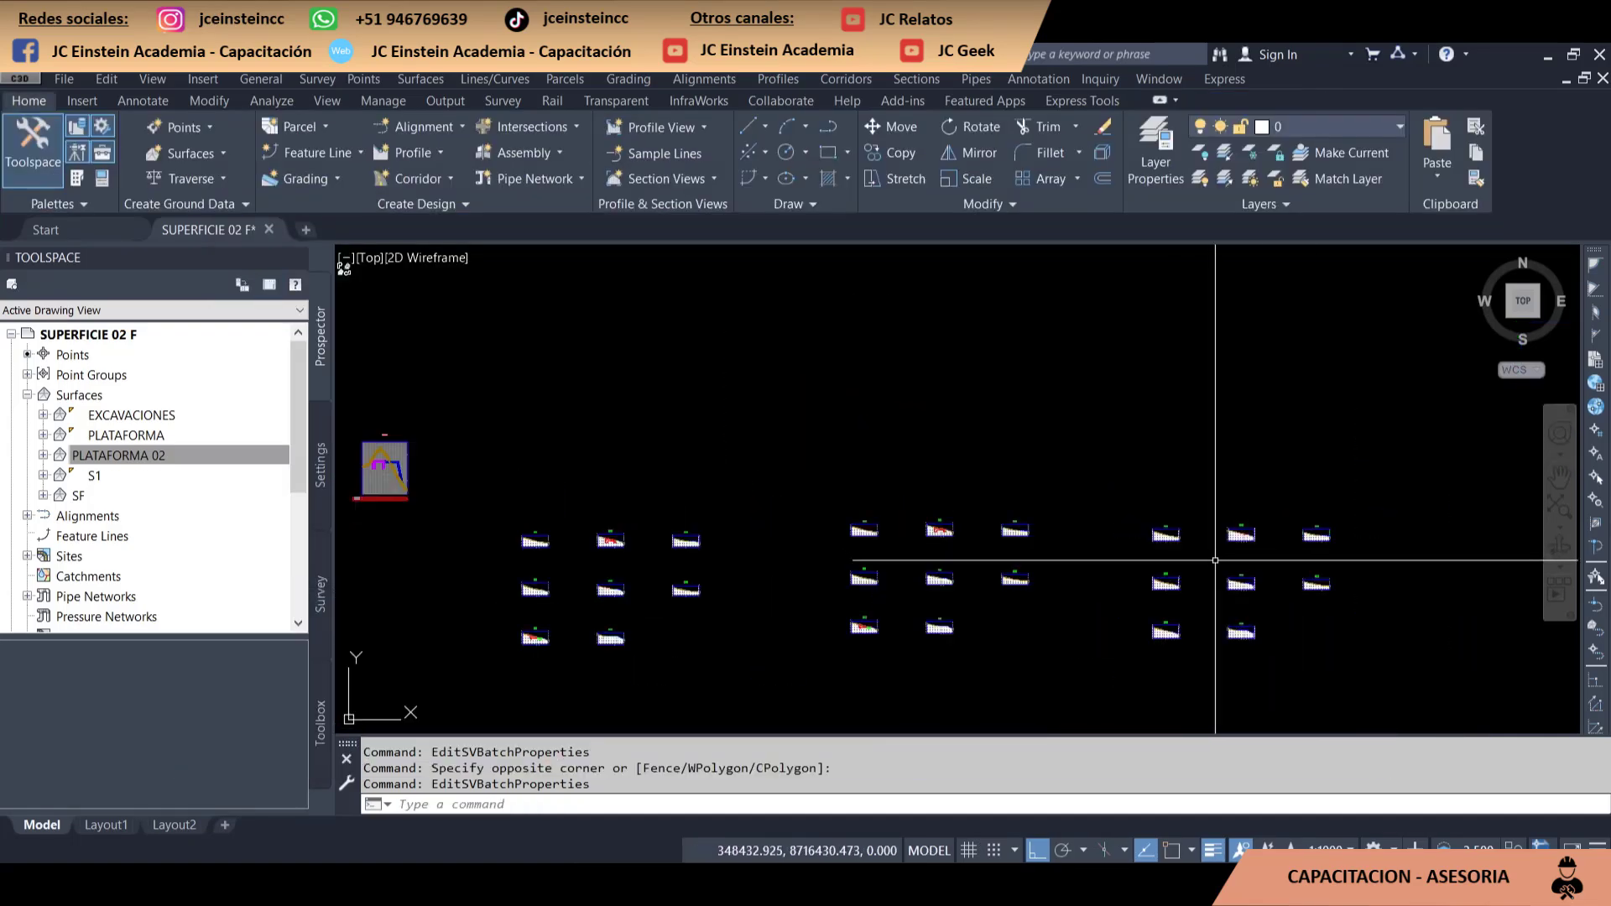
{"action": "scroll", "coordinate": [1286, 533], "scroll_direction": "up", "scroll_amount": 2}
{"action": "scroll", "coordinate": [1133, 529], "scroll_direction": "up", "scroll_amount": 2}
{"action": "scroll", "coordinate": [1024, 504], "scroll_direction": "up", "scroll_amount": 4}
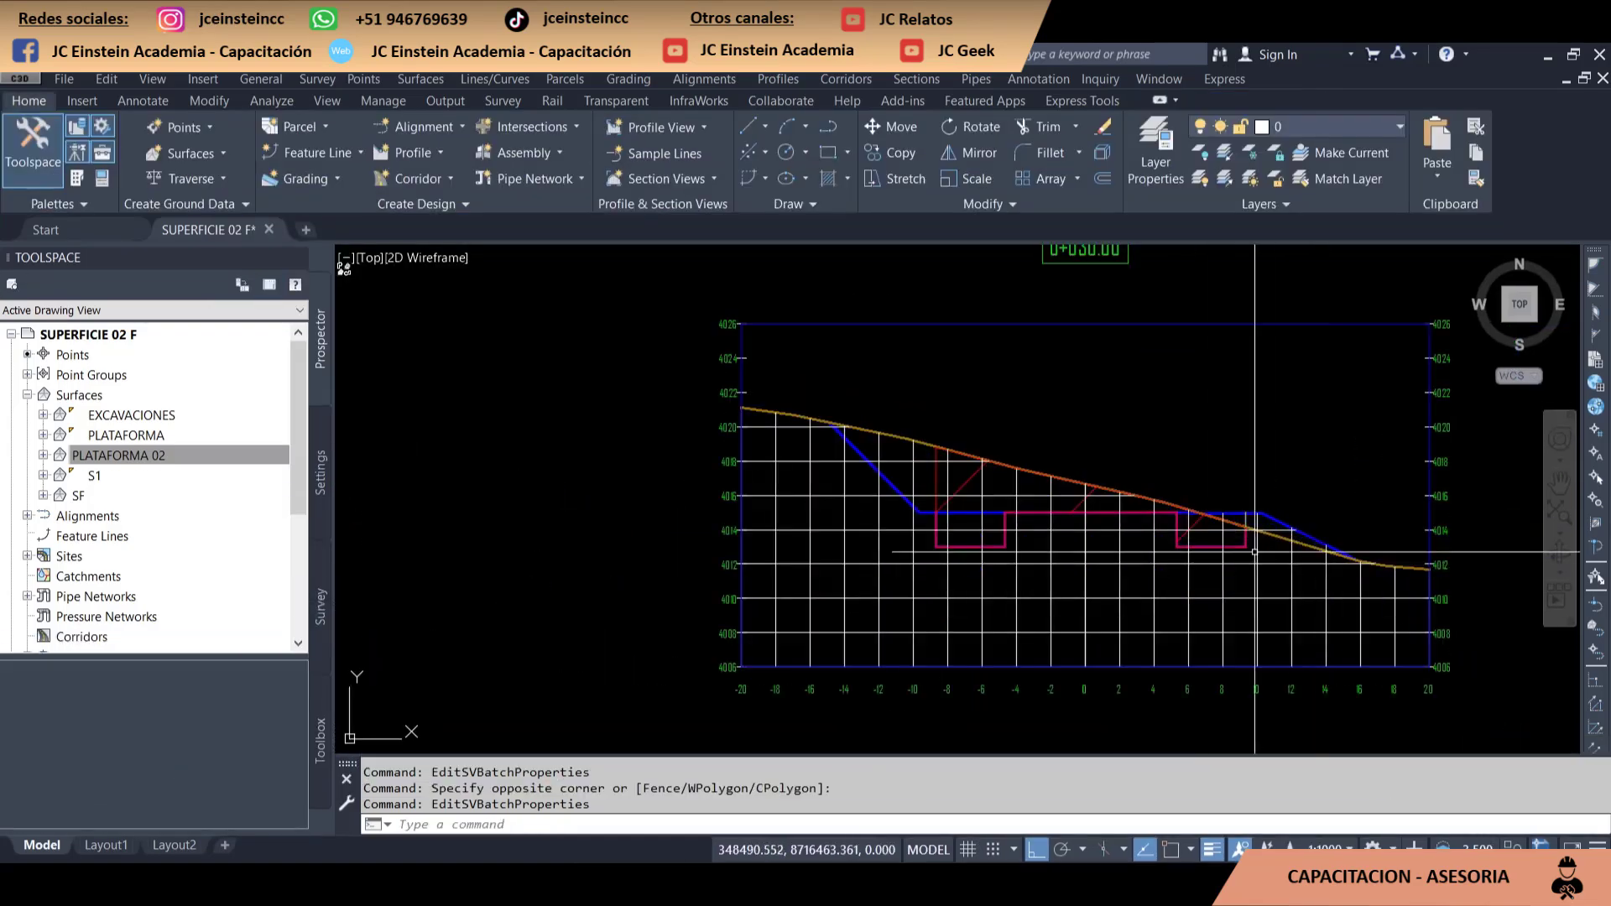
{"action": "left_click", "coordinate": [969, 480]}
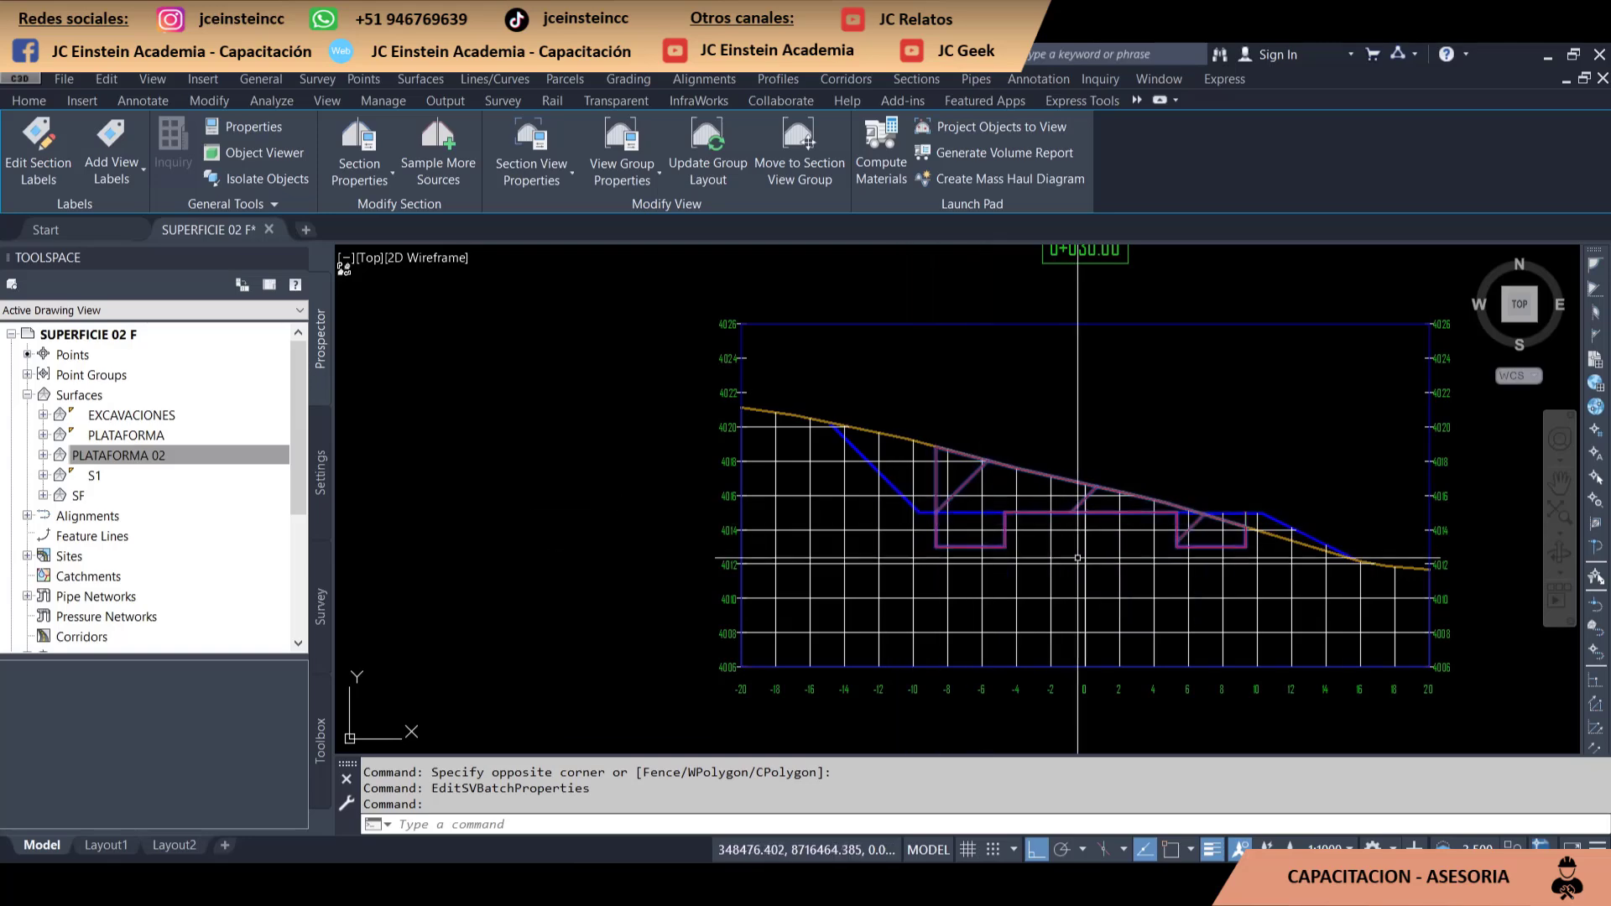
{"action": "scroll", "coordinate": [985, 498], "scroll_direction": "down", "scroll_amount": 10}
{"action": "scroll", "coordinate": [909, 617], "scroll_direction": "up", "scroll_amount": 3}
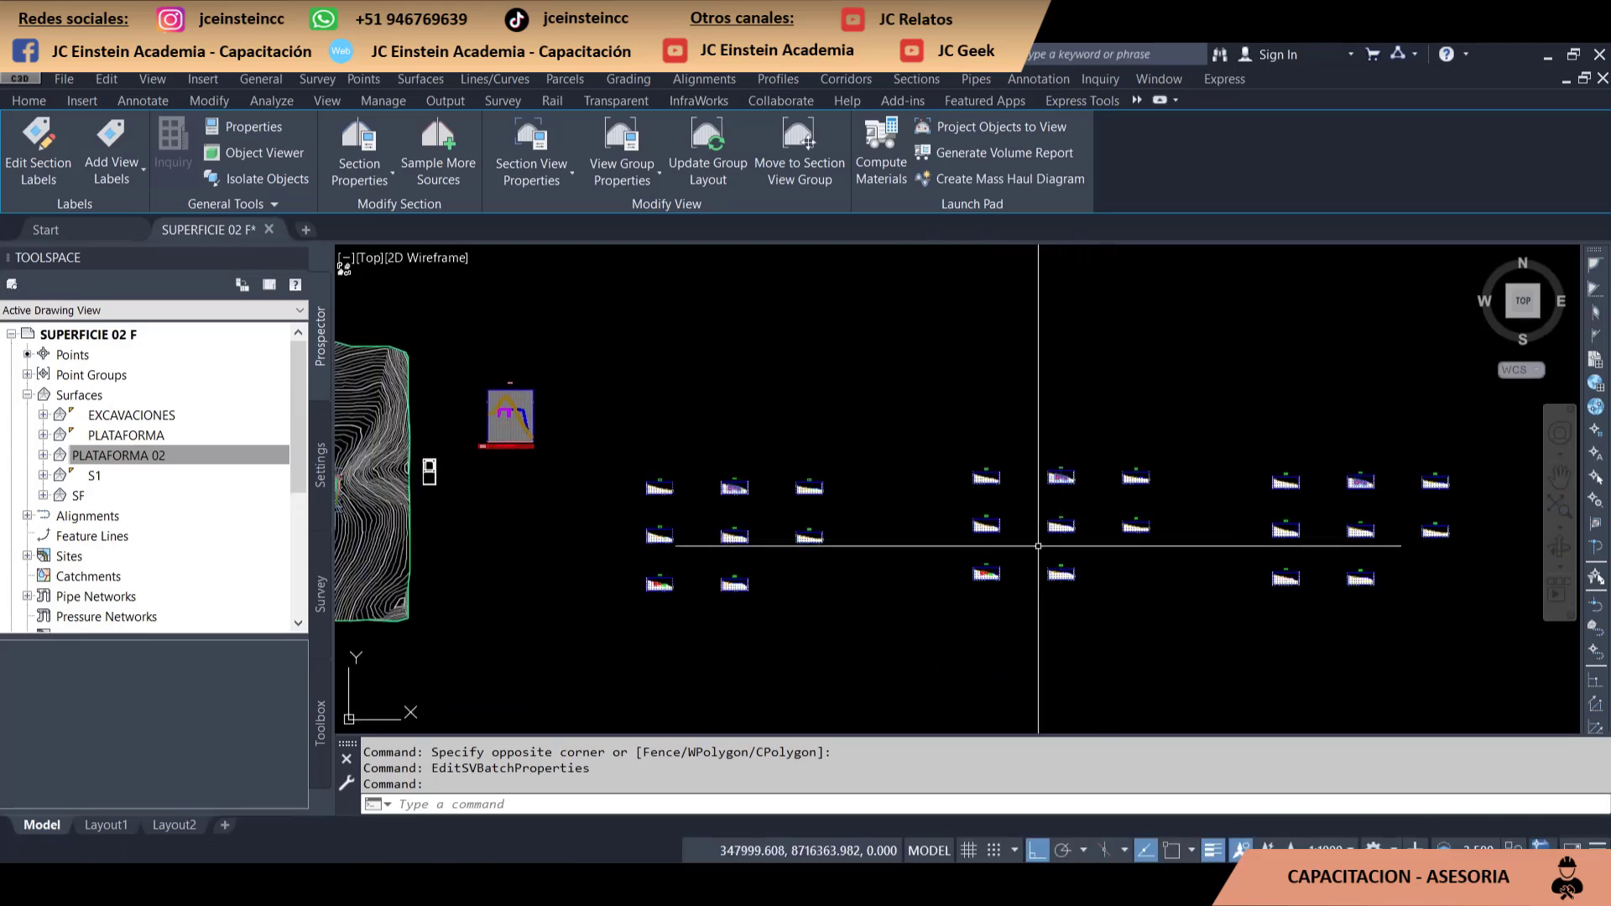
{"action": "scroll", "coordinate": [677, 529], "scroll_direction": "up", "scroll_amount": 2}
{"action": "scroll", "coordinate": [677, 530], "scroll_direction": "up", "scroll_amount": 2}
{"action": "scroll", "coordinate": [677, 530], "scroll_direction": "up", "scroll_amount": 2}
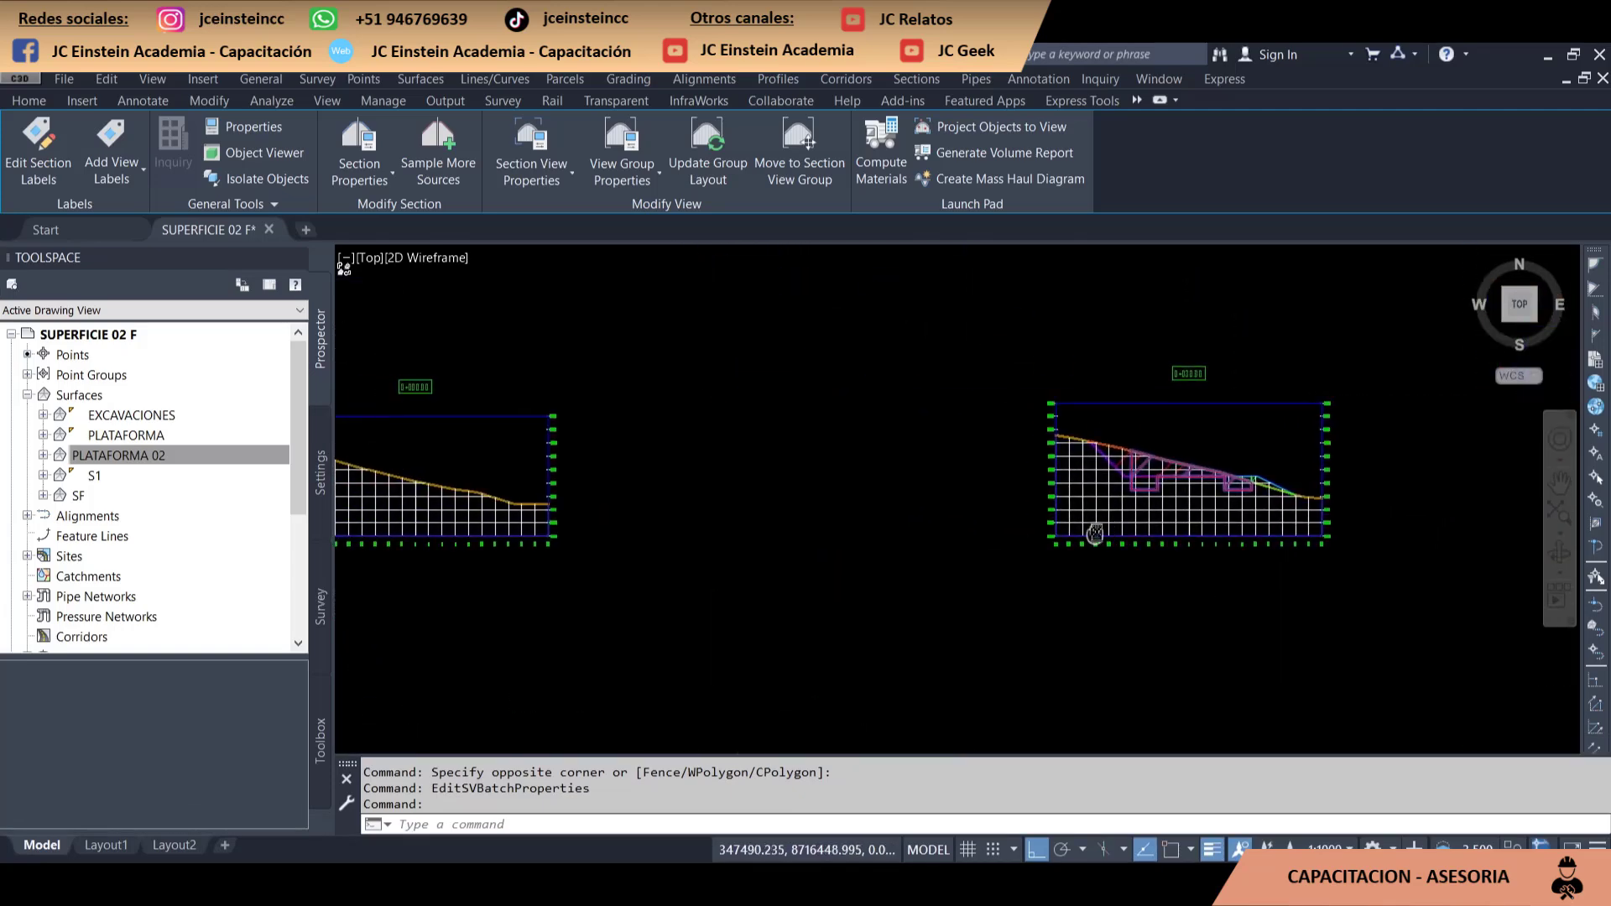
{"action": "scroll", "coordinate": [1168, 517], "scroll_direction": "down", "scroll_amount": 1}
{"action": "middle_click_drag", "start_coordinate": [1167, 517], "coordinate": [840, 524]}
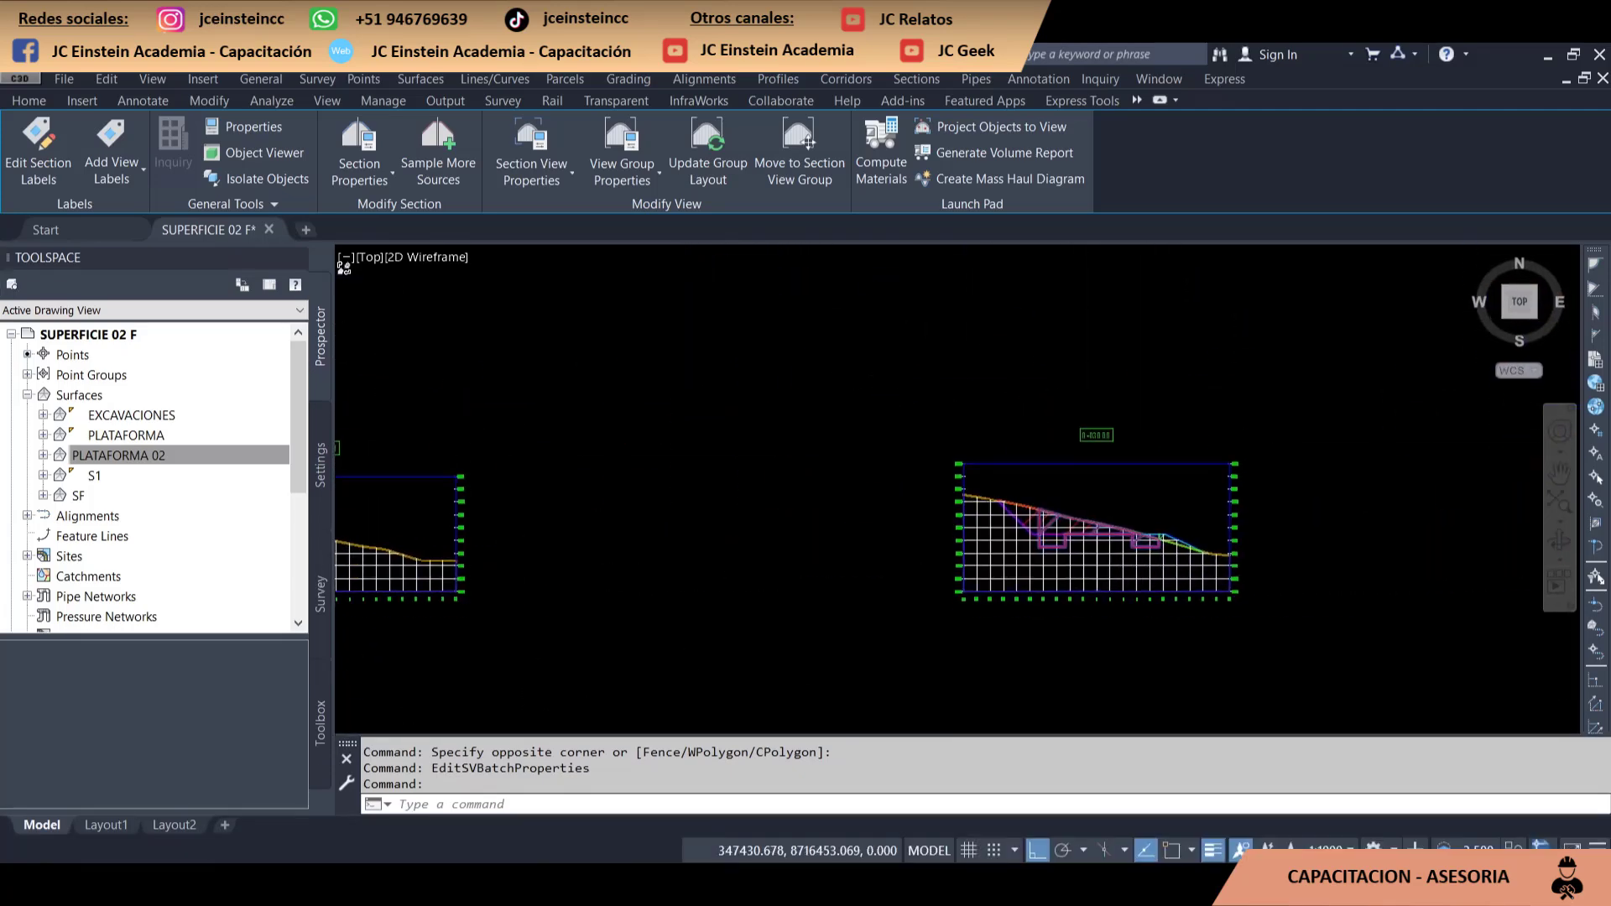
{"action": "scroll", "coordinate": [1108, 528], "scroll_direction": "up", "scroll_amount": 2}
{"action": "scroll", "coordinate": [1109, 536], "scroll_direction": "up", "scroll_amount": 2}
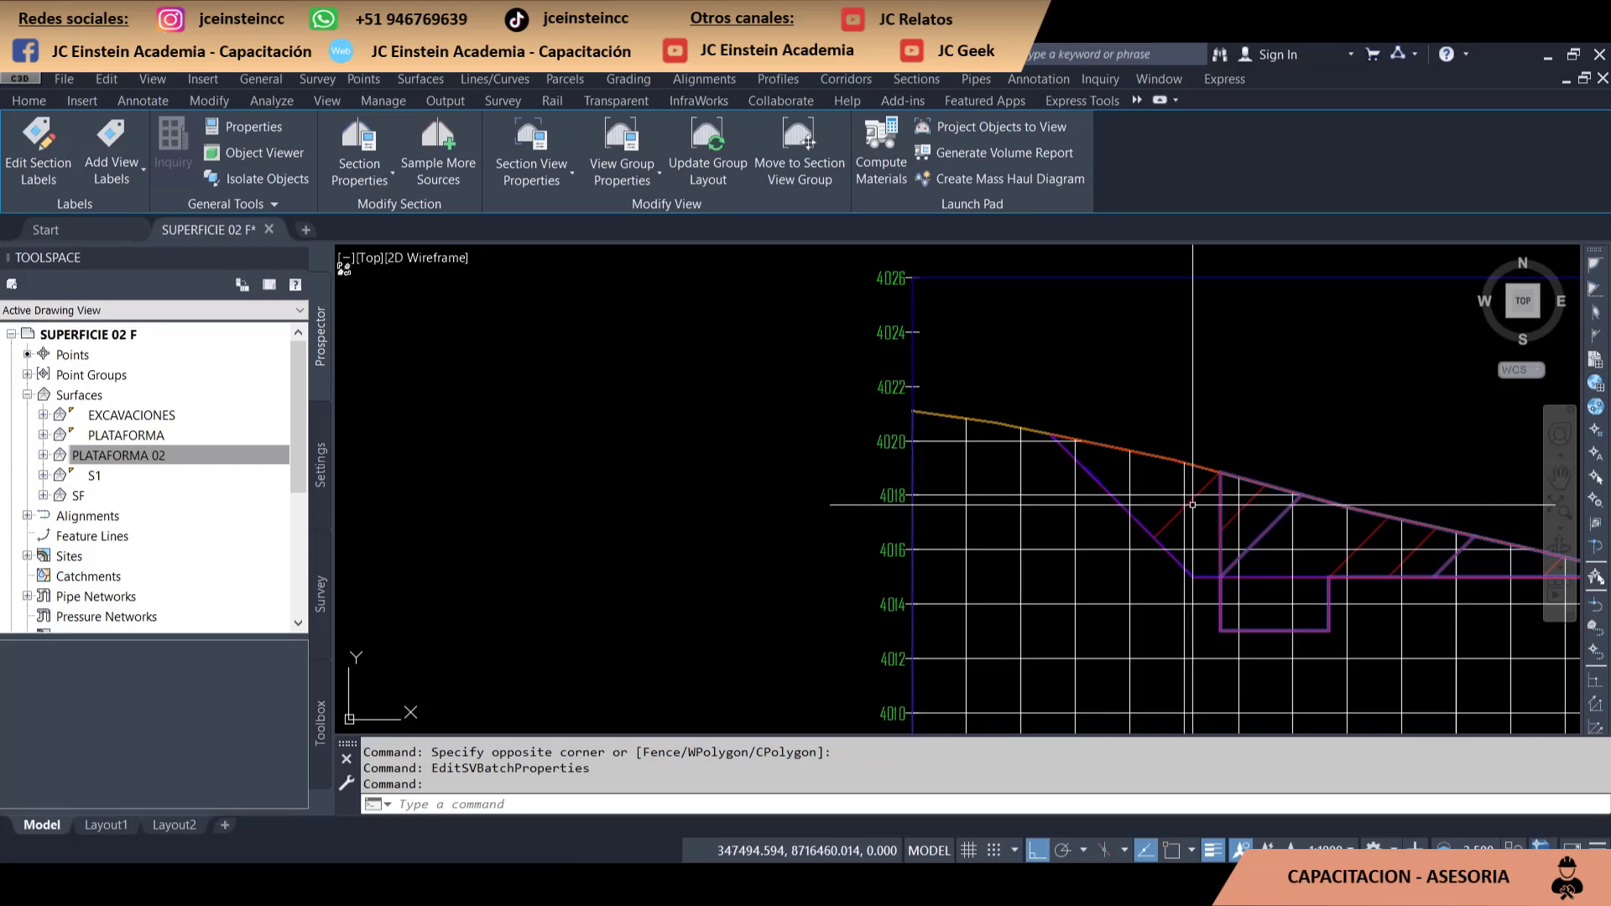
{"action": "scroll", "coordinate": [1262, 505], "scroll_direction": "down", "scroll_amount": 1}
{"action": "scroll", "coordinate": [1192, 512], "scroll_direction": "down", "scroll_amount": 2}
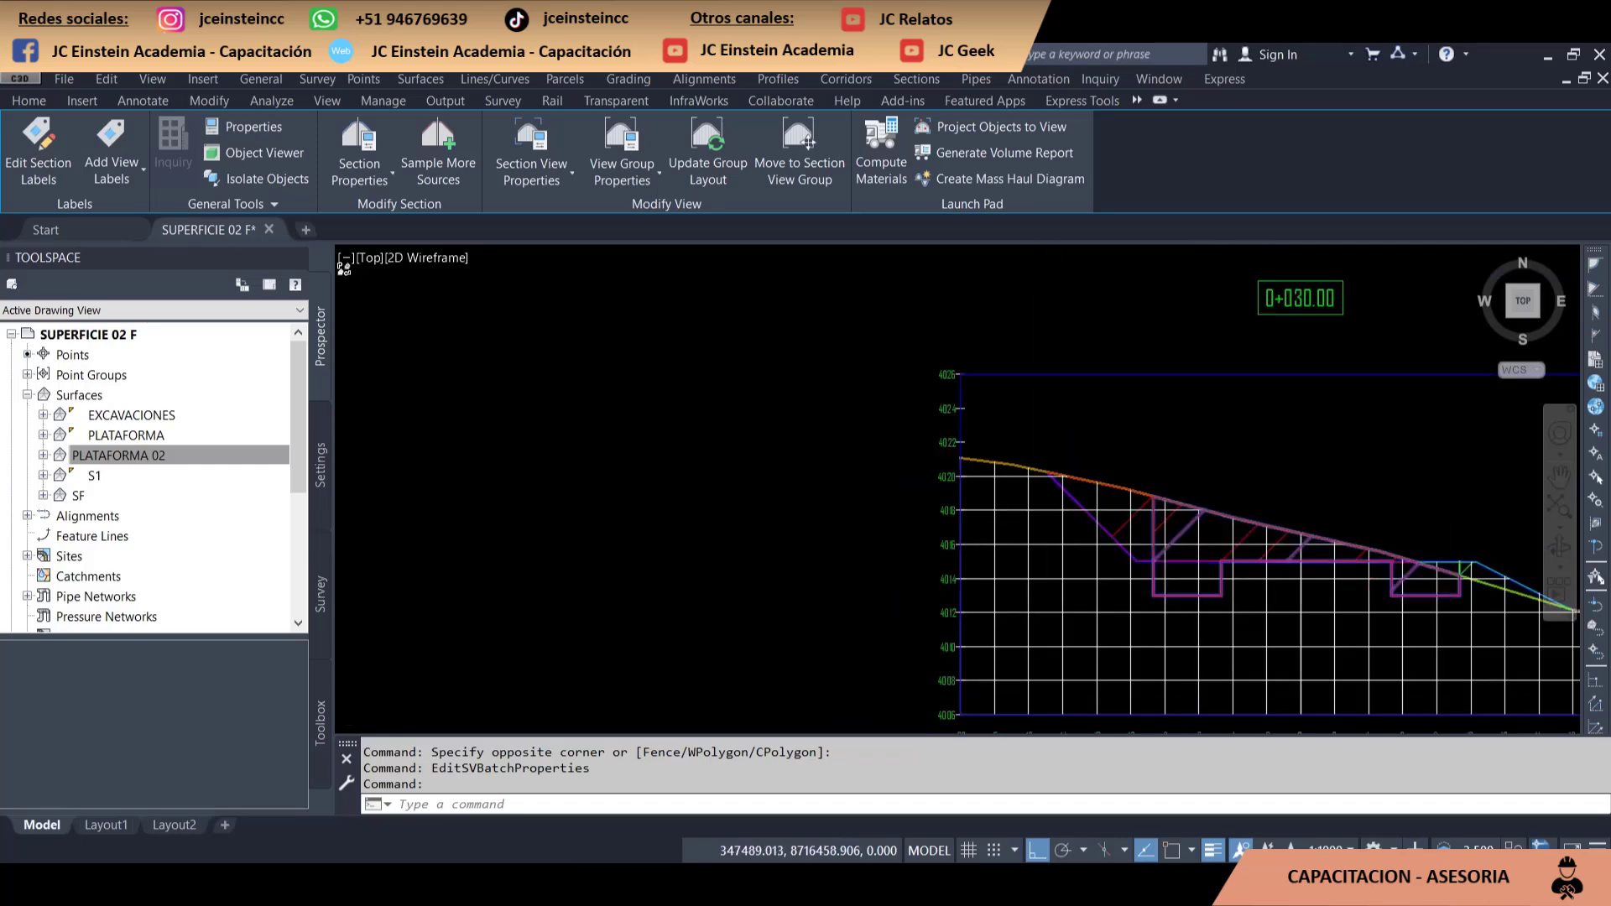
{"action": "scroll", "coordinate": [1049, 529], "scroll_direction": "down", "scroll_amount": 3}
{"action": "scroll", "coordinate": [974, 543], "scroll_direction": "down", "scroll_amount": 1}
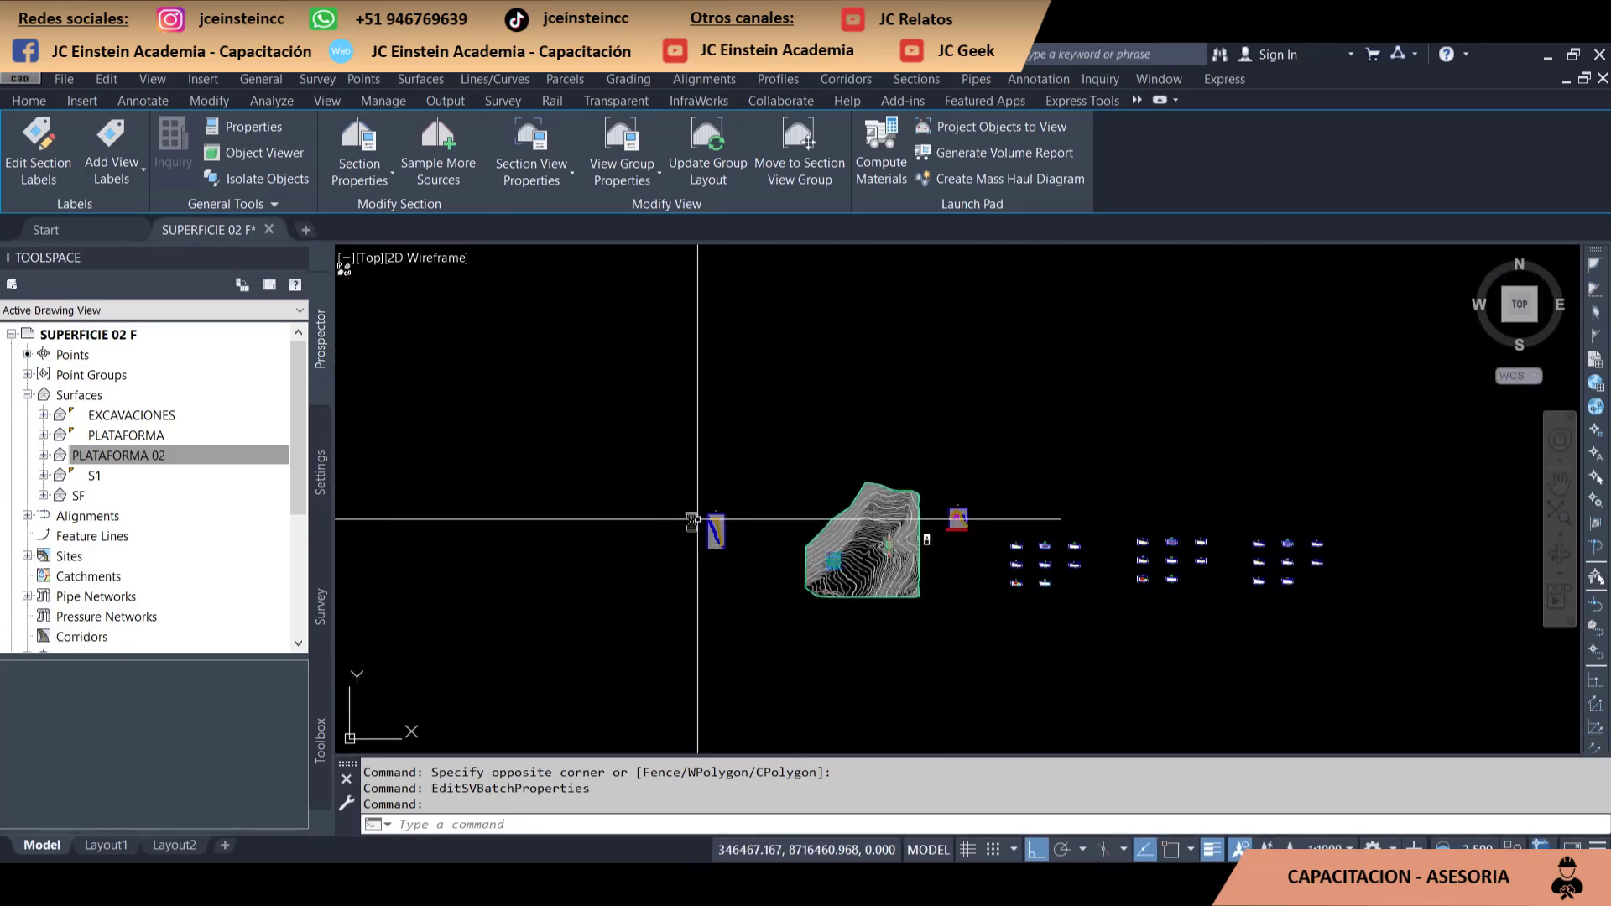
{"action": "middle_click_drag", "start_coordinate": [709, 533], "coordinate": [925, 498]}
{"action": "scroll", "coordinate": [925, 497], "scroll_direction": "up", "scroll_amount": 6}
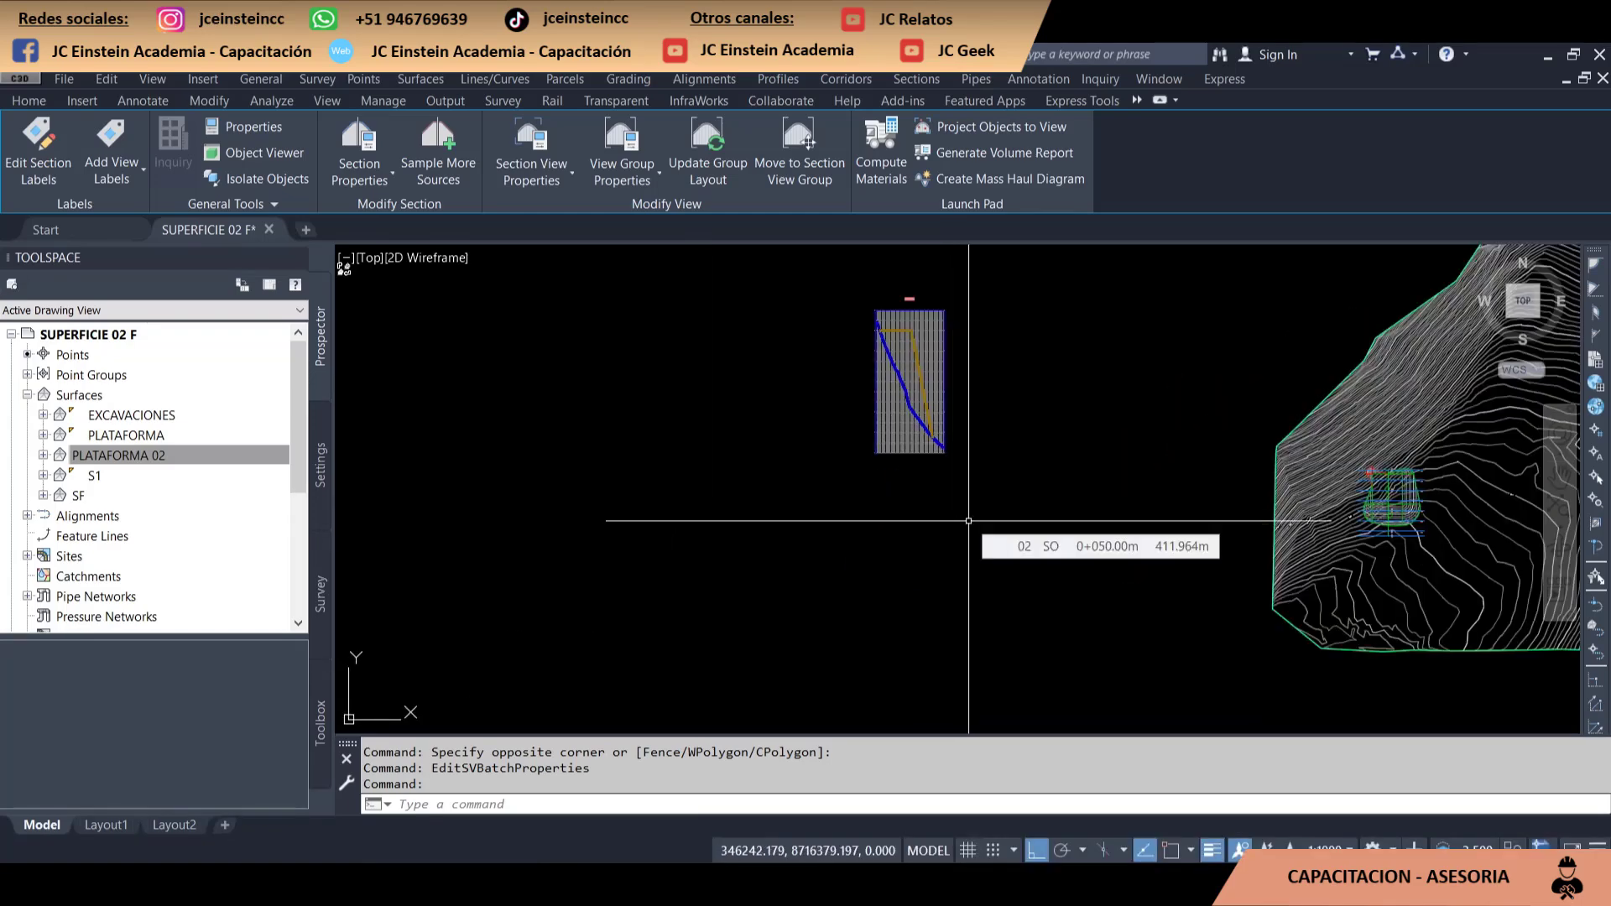
{"action": "scroll", "coordinate": [969, 523], "scroll_direction": "down", "scroll_amount": 5}
{"action": "scroll", "coordinate": [1074, 522], "scroll_direction": "up", "scroll_amount": 4}
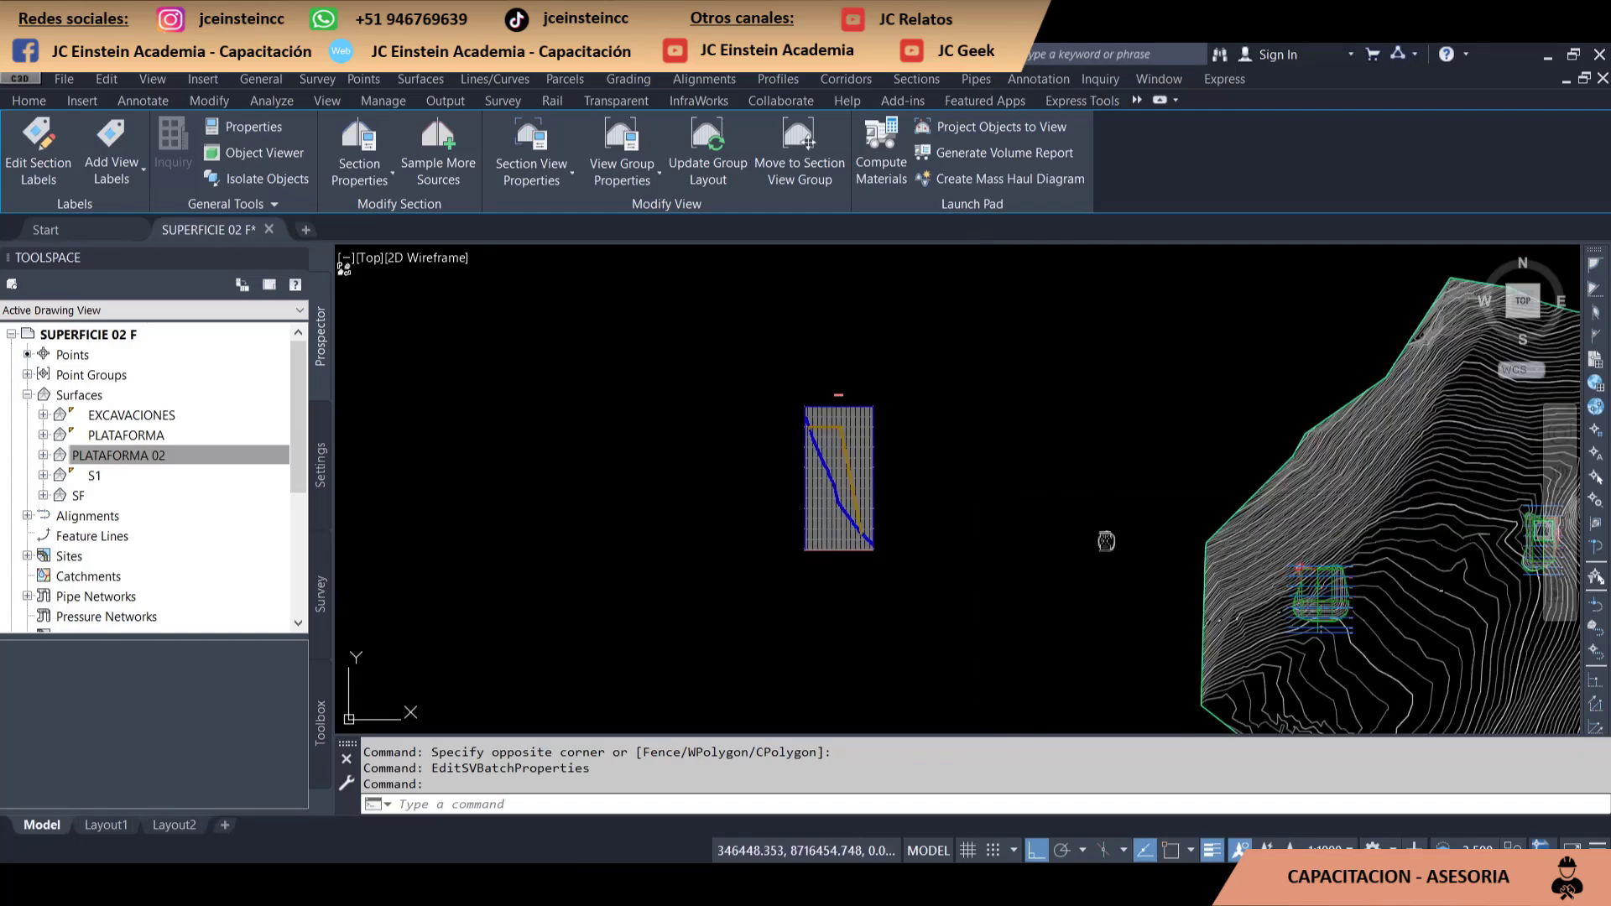
{"action": "middle_click_drag", "start_coordinate": [1104, 538], "coordinate": [914, 437]}
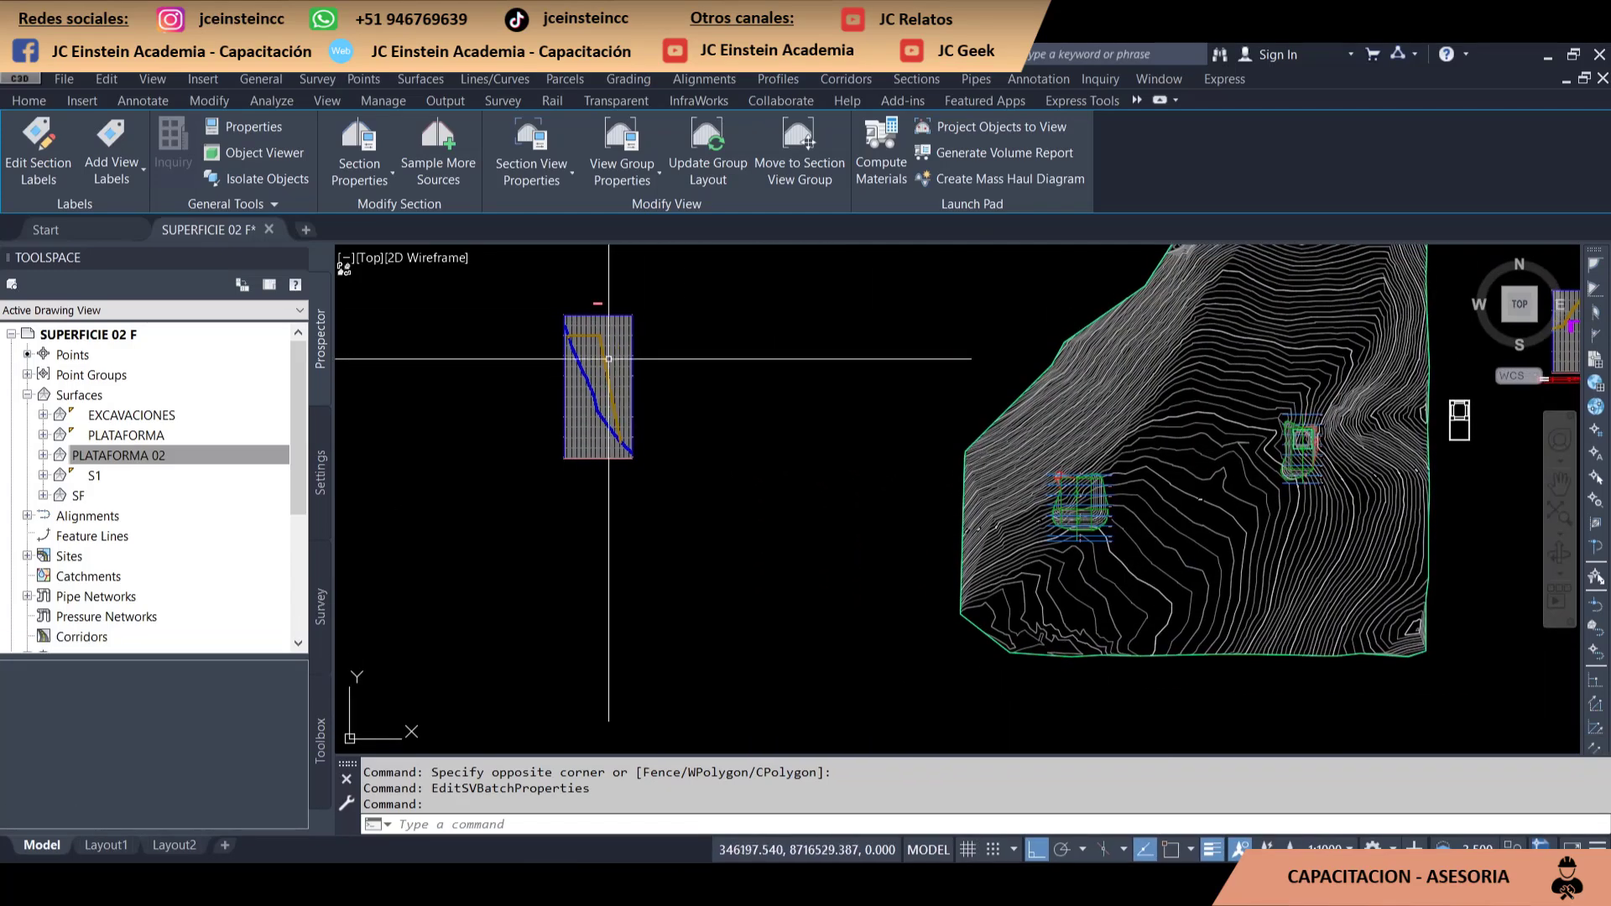
{"action": "scroll", "coordinate": [598, 377], "scroll_direction": "up", "scroll_amount": 8}
{"action": "middle_click_drag", "start_coordinate": [580, 453], "coordinate": [858, 551]}
{"action": "scroll", "coordinate": [785, 478], "scroll_direction": "up", "scroll_amount": 2}
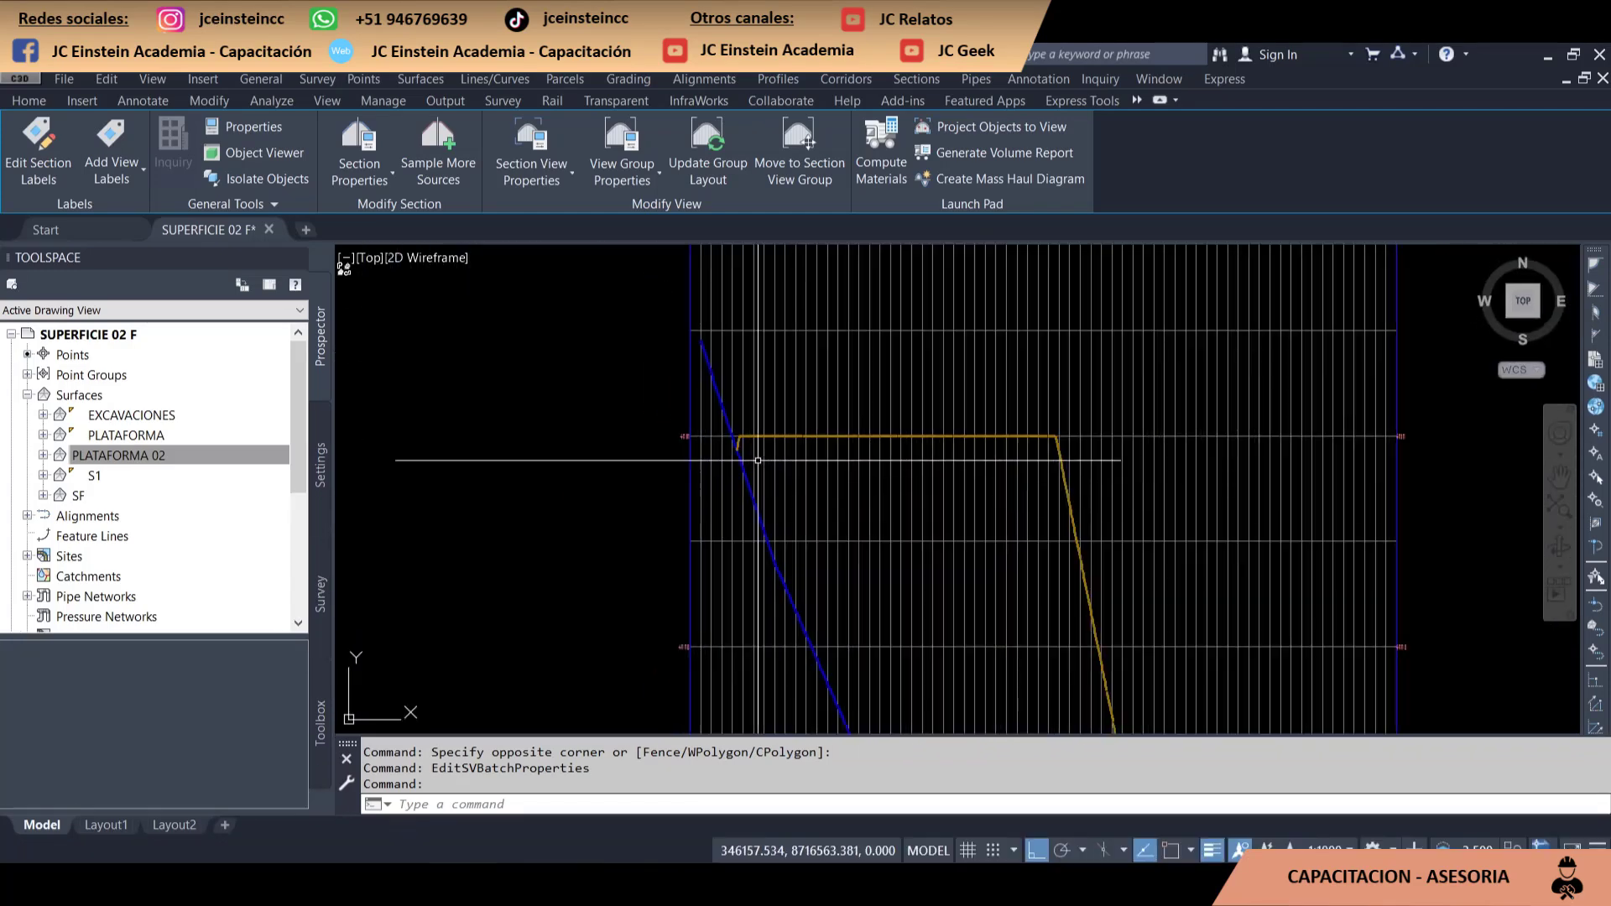
{"action": "scroll", "coordinate": [839, 470], "scroll_direction": "down", "scroll_amount": 4}
{"action": "scroll", "coordinate": [914, 470], "scroll_direction": "down", "scroll_amount": 2}
{"action": "scroll", "coordinate": [914, 470], "scroll_direction": "down", "scroll_amount": 5}
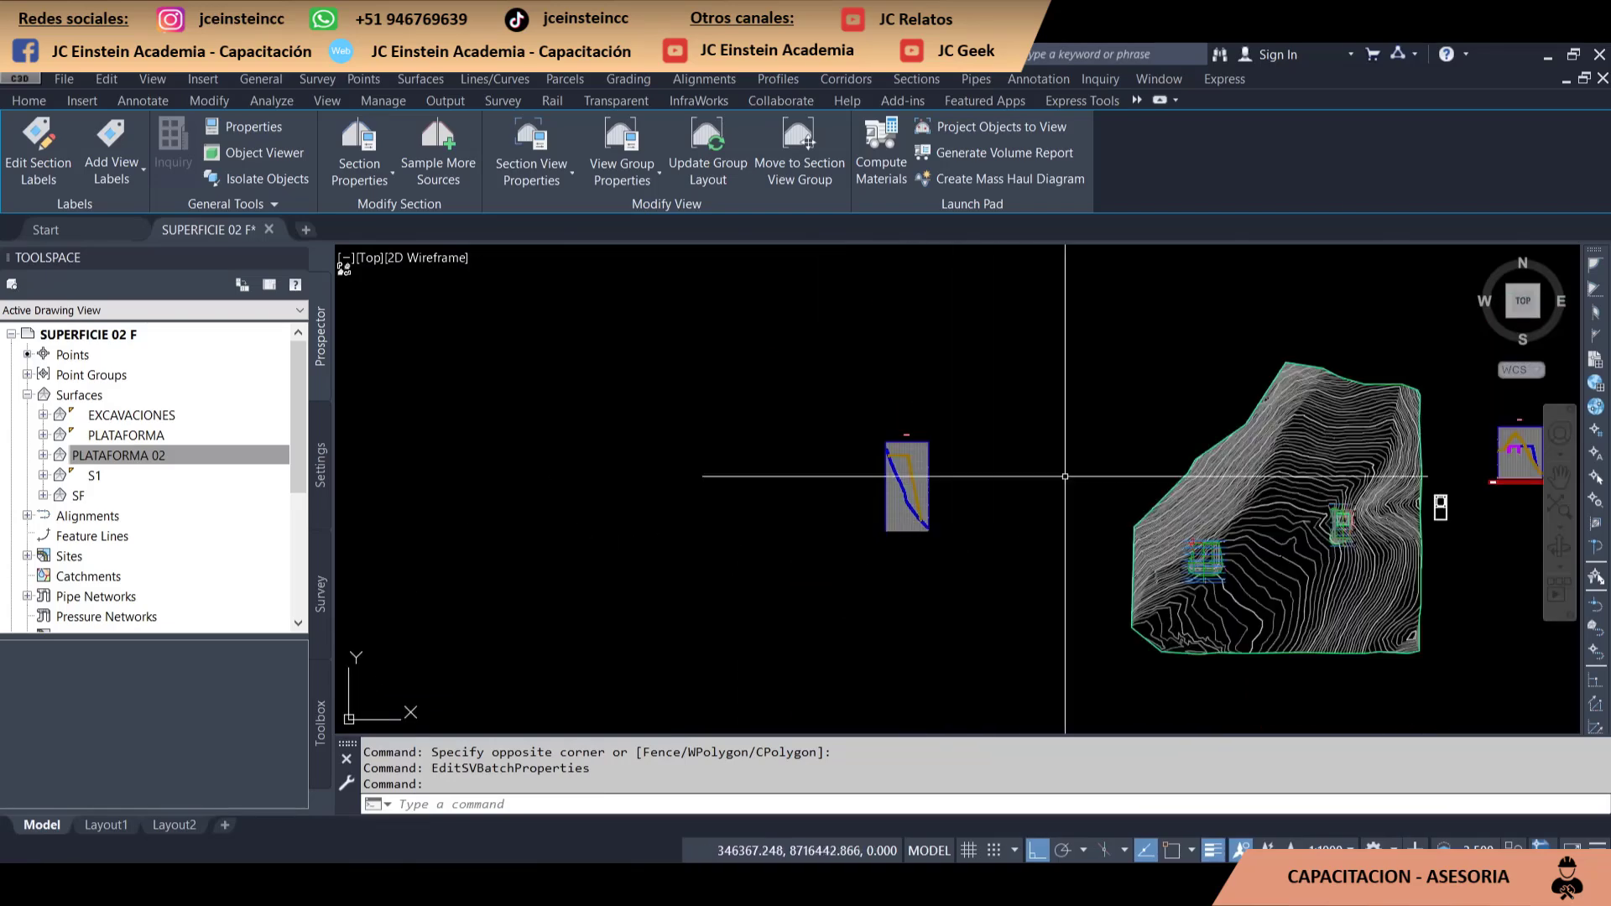
Start Compute Materials for alignment 02 with sample line group 02 S1-PLAT2
{"action": "left_click", "coordinate": [913, 79]}
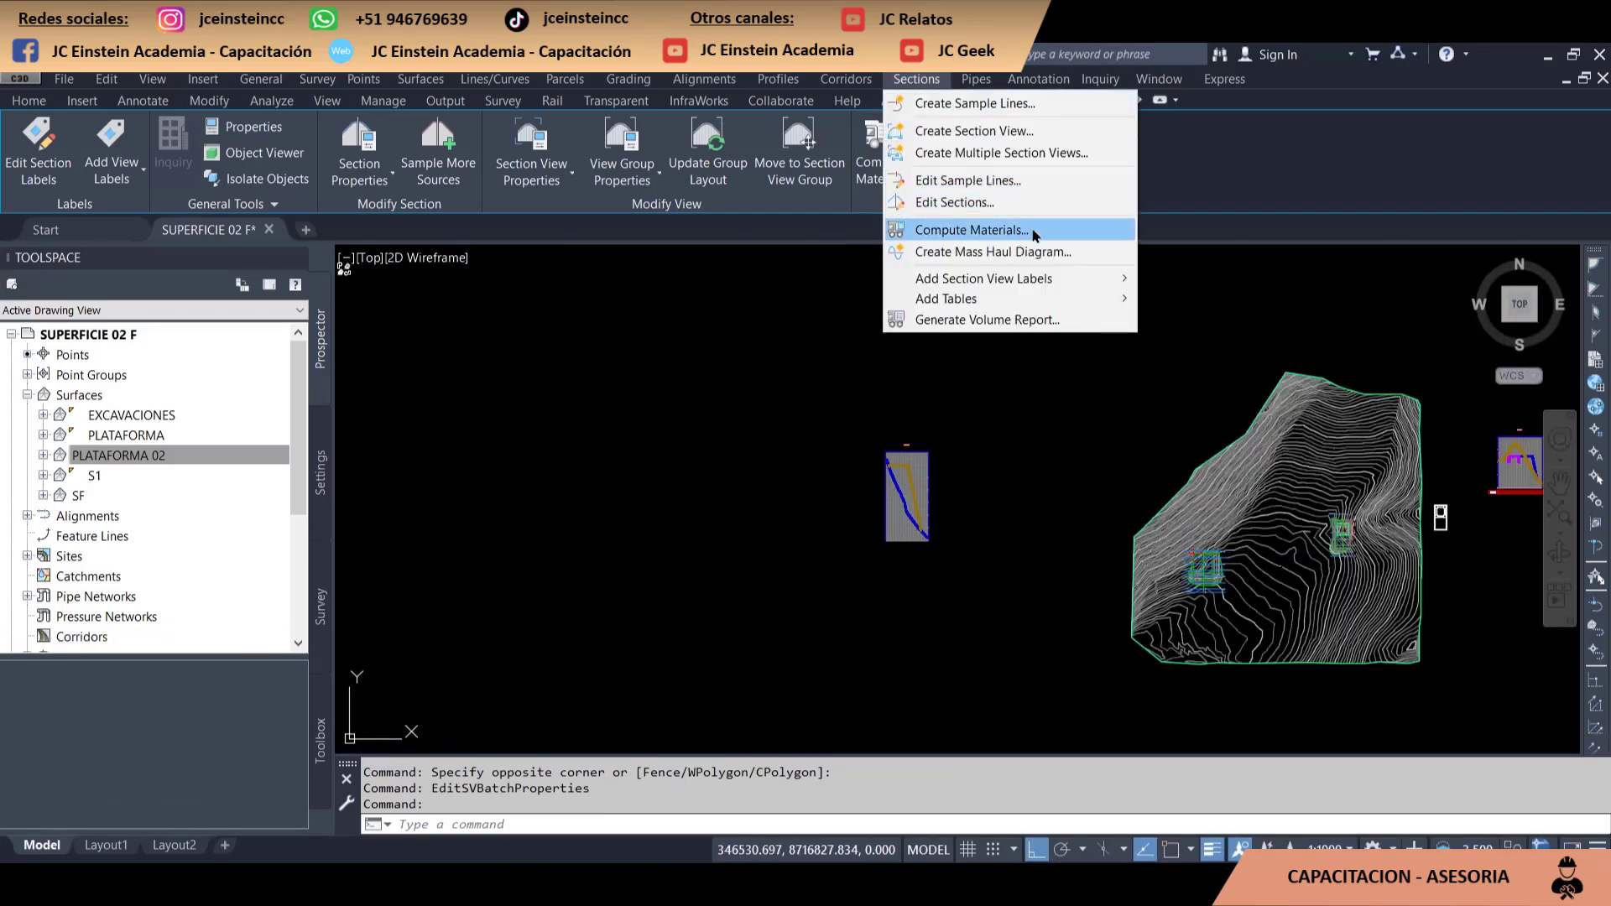
{"action": "left_click", "coordinate": [971, 230]}
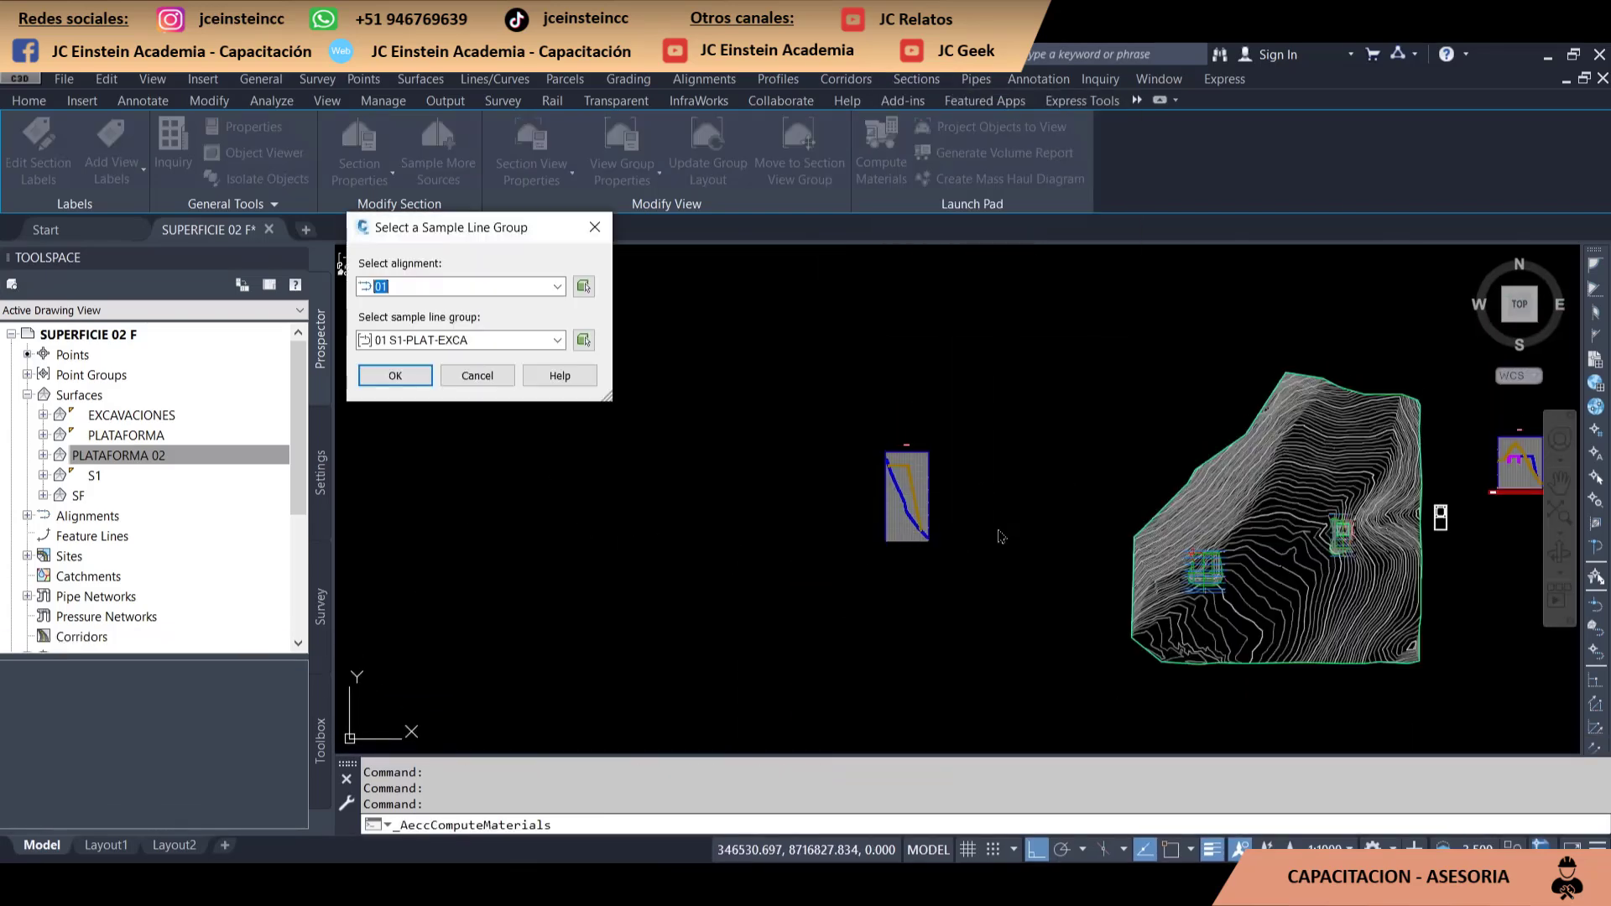
{"action": "left_click", "coordinate": [444, 290]}
{"action": "left_click", "coordinate": [424, 289]}
{"action": "left_click", "coordinate": [436, 288]}
{"action": "left_click", "coordinate": [398, 323]}
{"action": "left_click", "coordinate": [401, 380]}
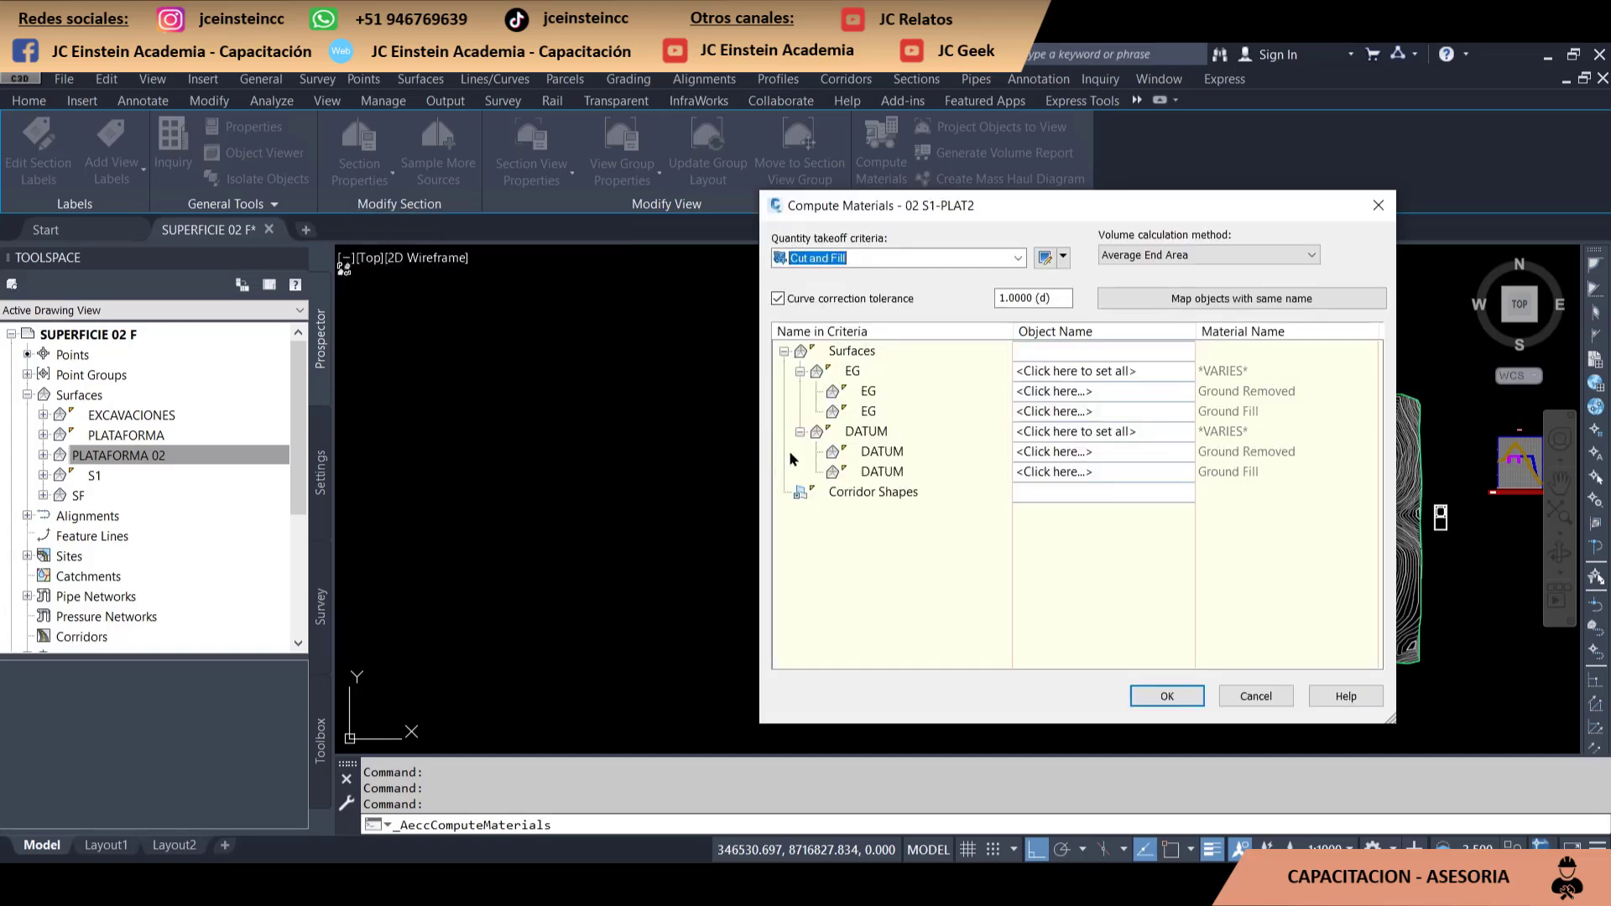
{"action": "left_click_drag", "start_coordinate": [784, 210], "coordinate": [167, 208]}
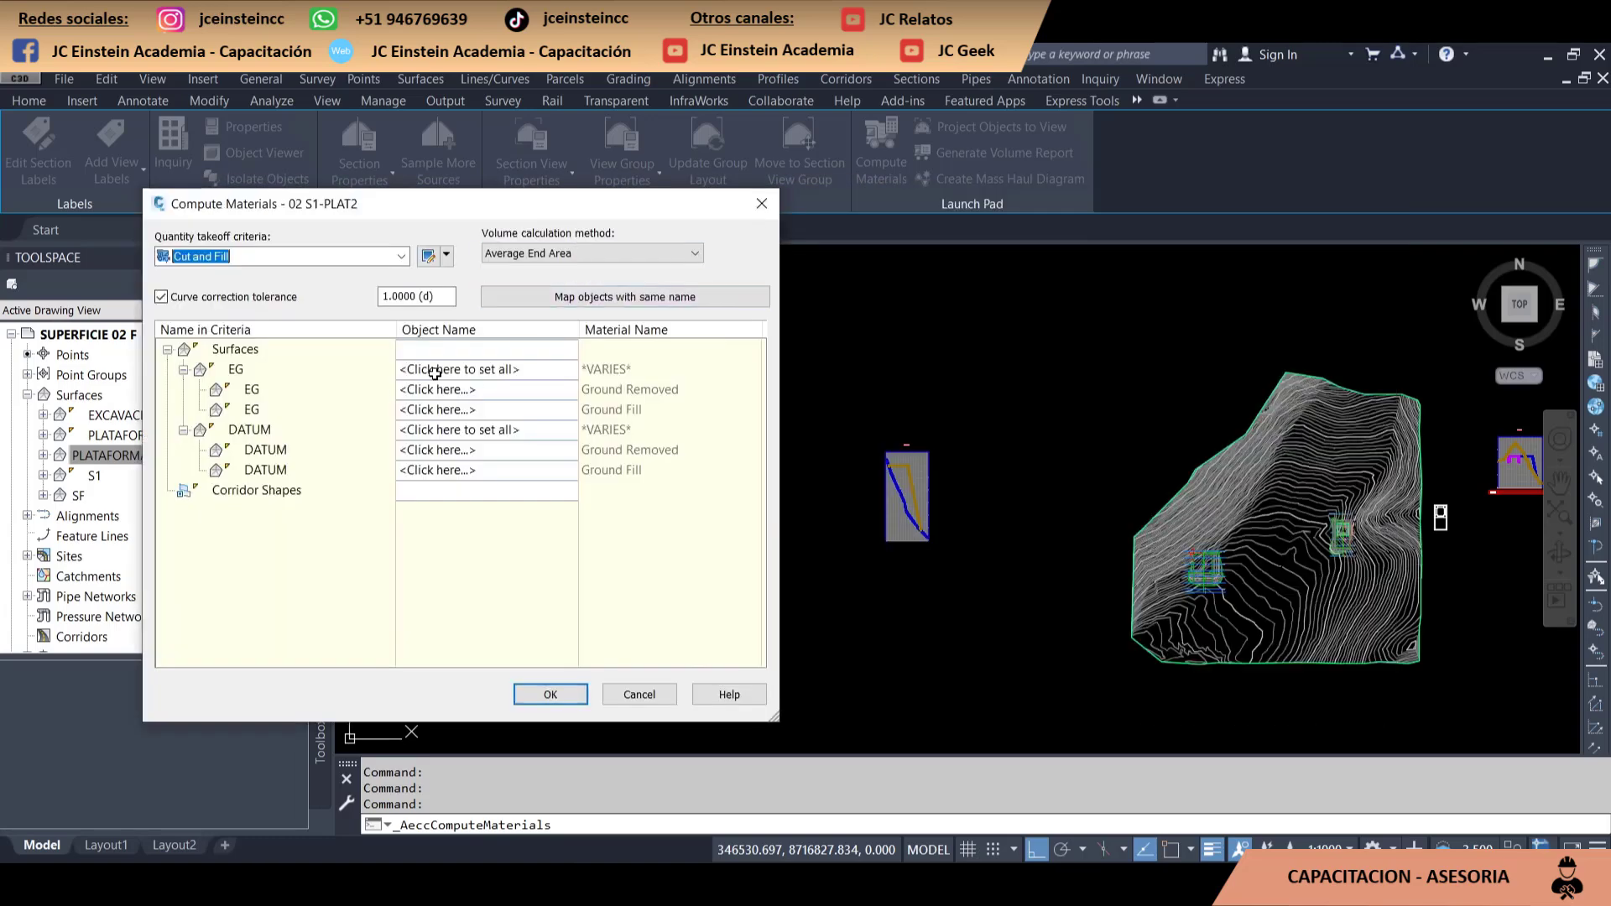
Map EG to surface S1 and DATUM to PLATAFORMA 02, then confirm
{"action": "left_click", "coordinate": [456, 373]}
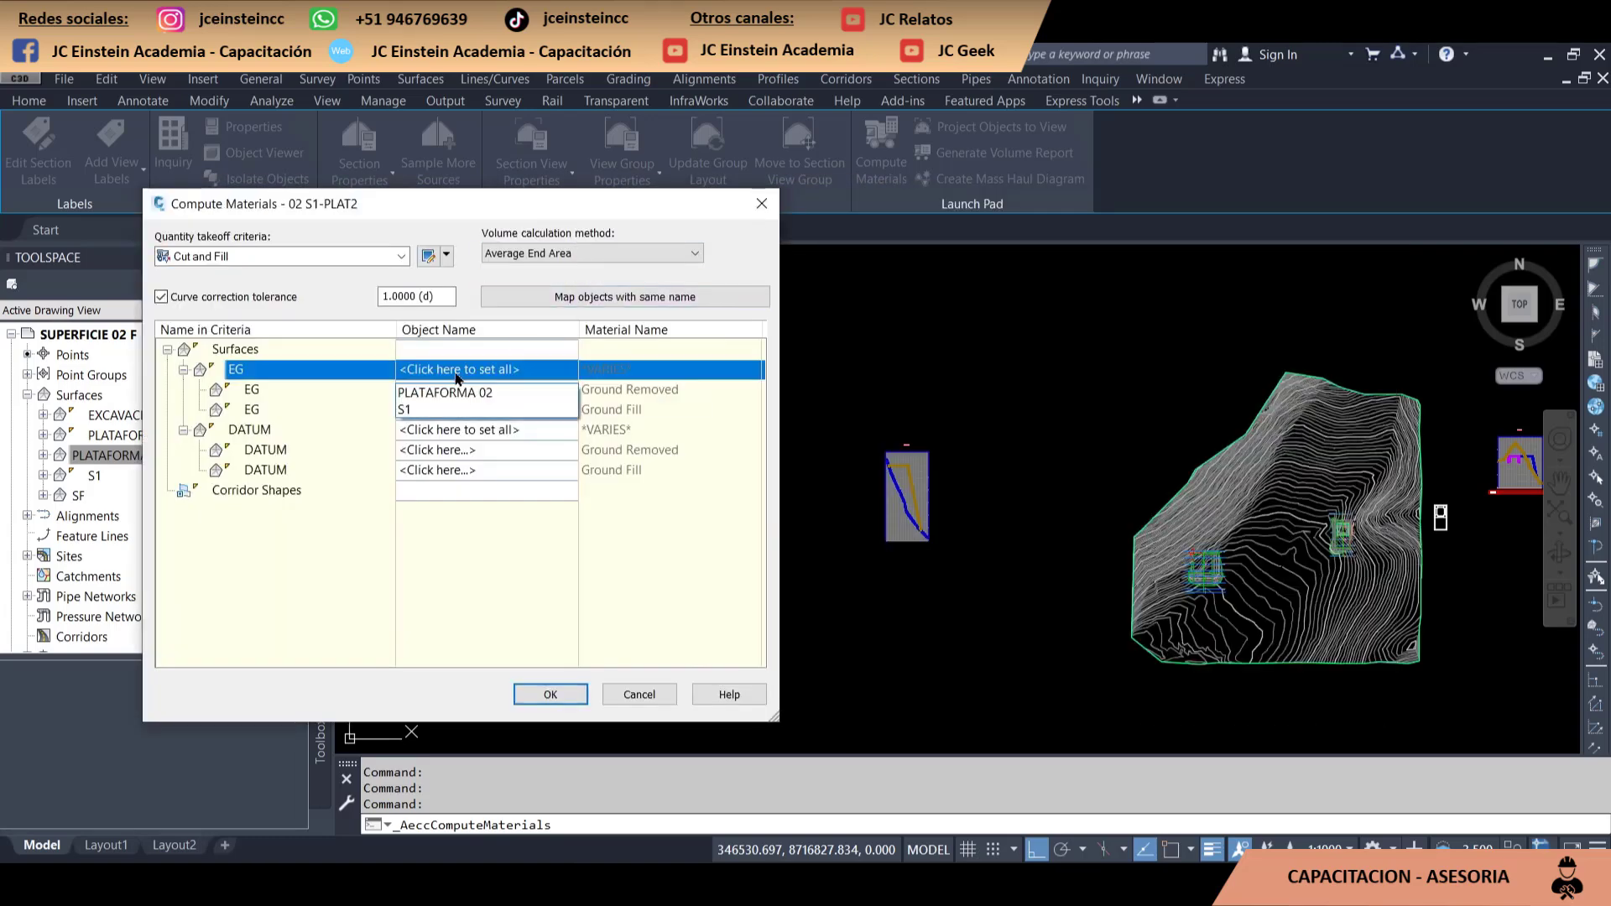
{"action": "left_click", "coordinate": [417, 411]}
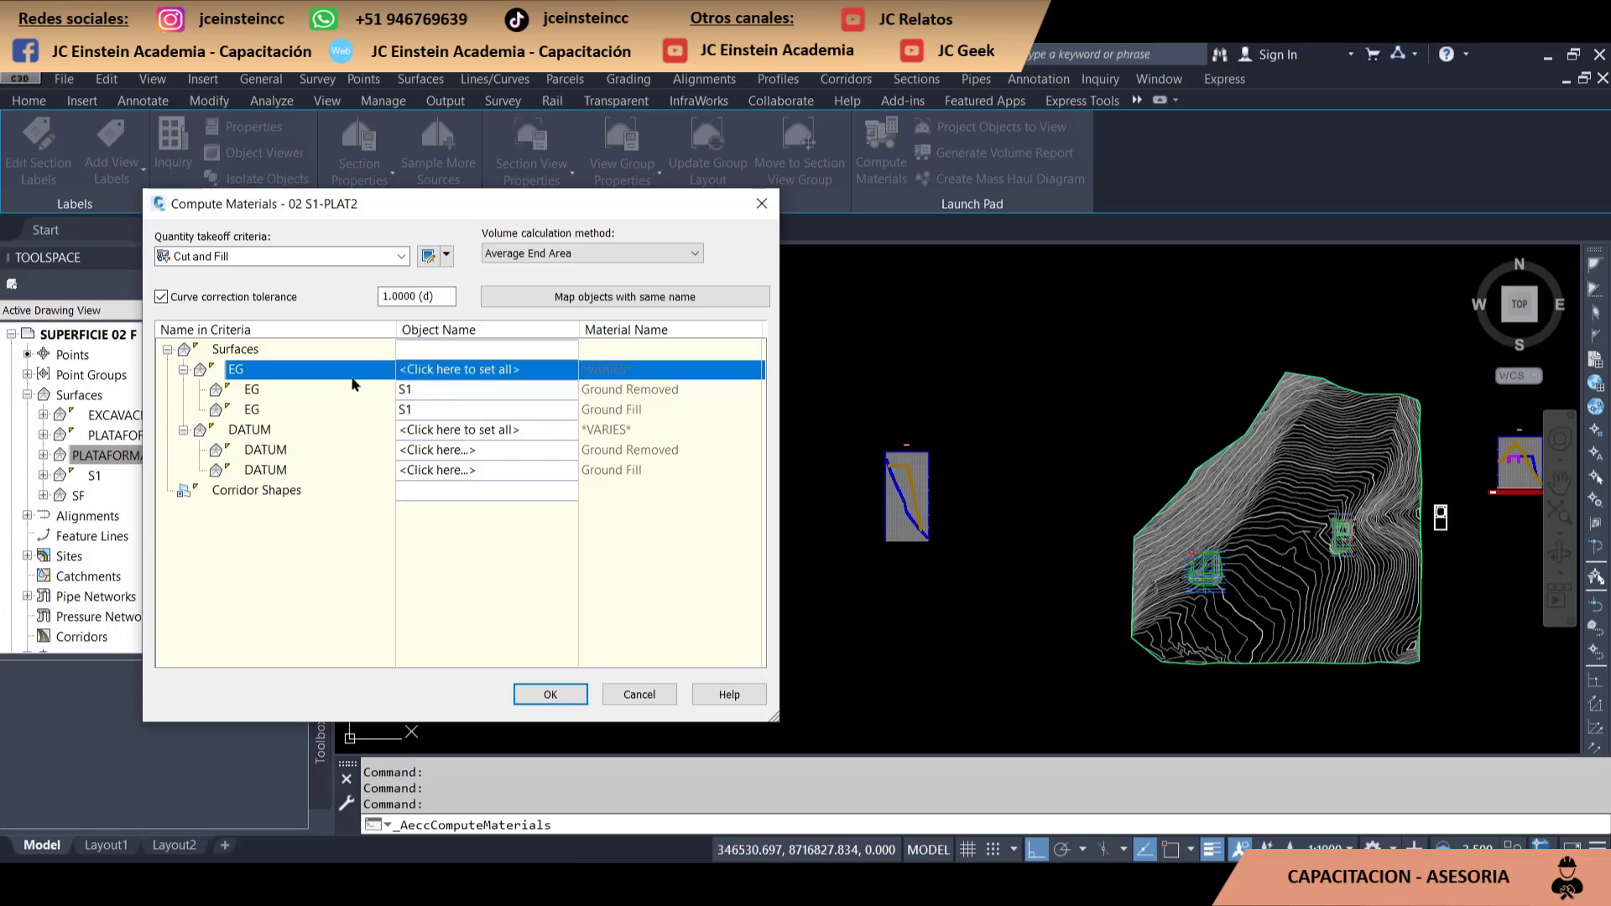
{"action": "left_click", "coordinate": [431, 431]}
{"action": "left_click", "coordinate": [462, 457]}
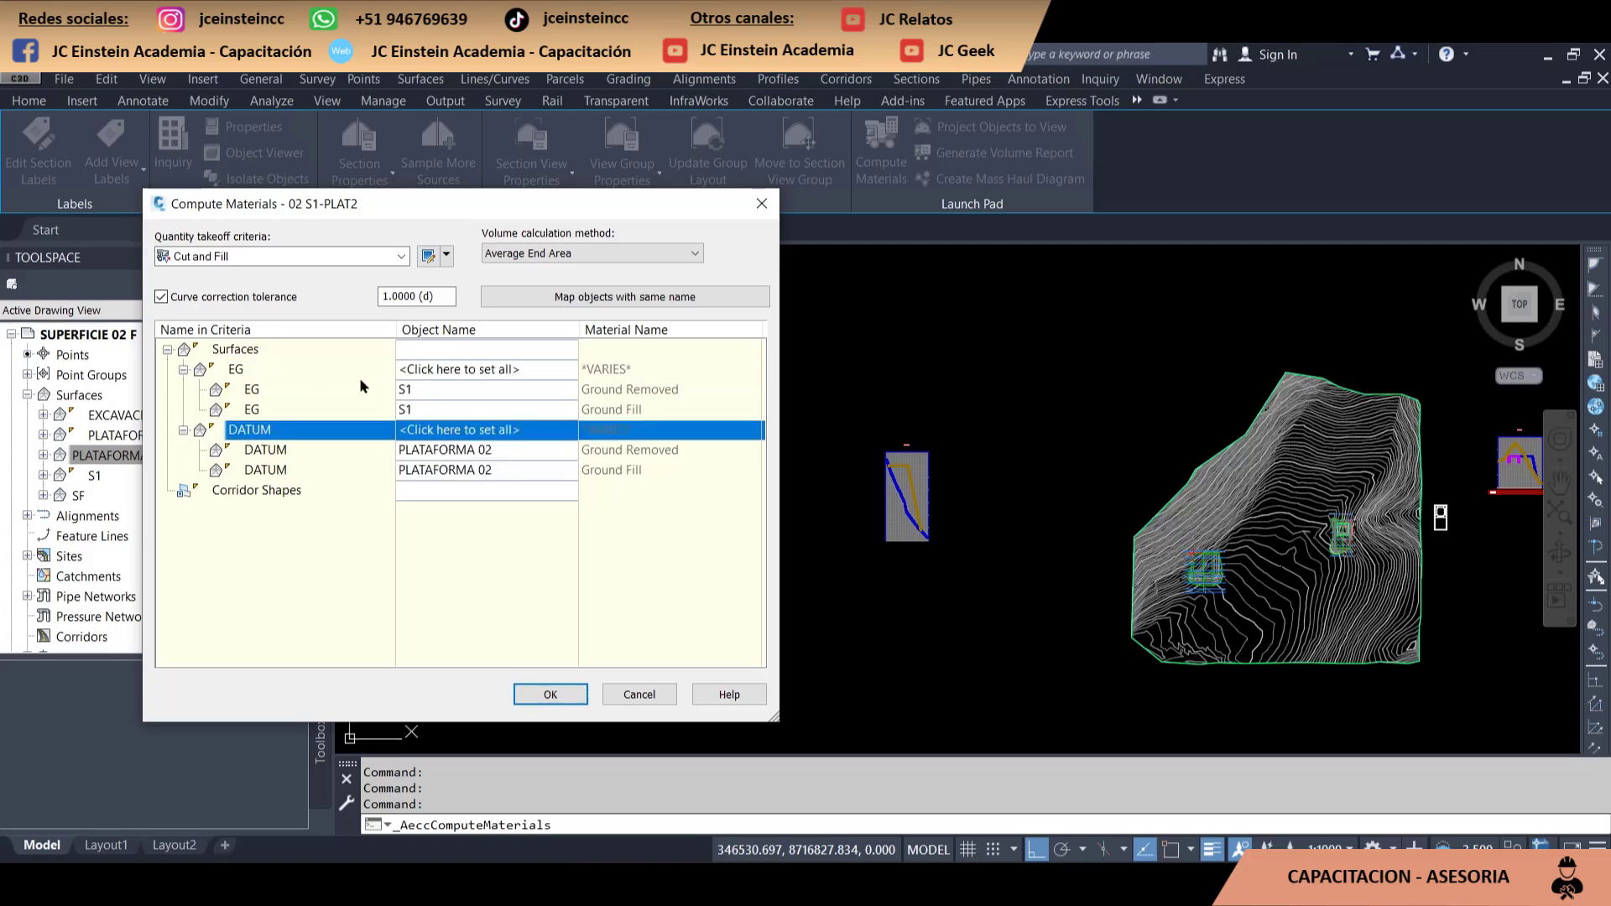
{"action": "left_click", "coordinate": [537, 693]}
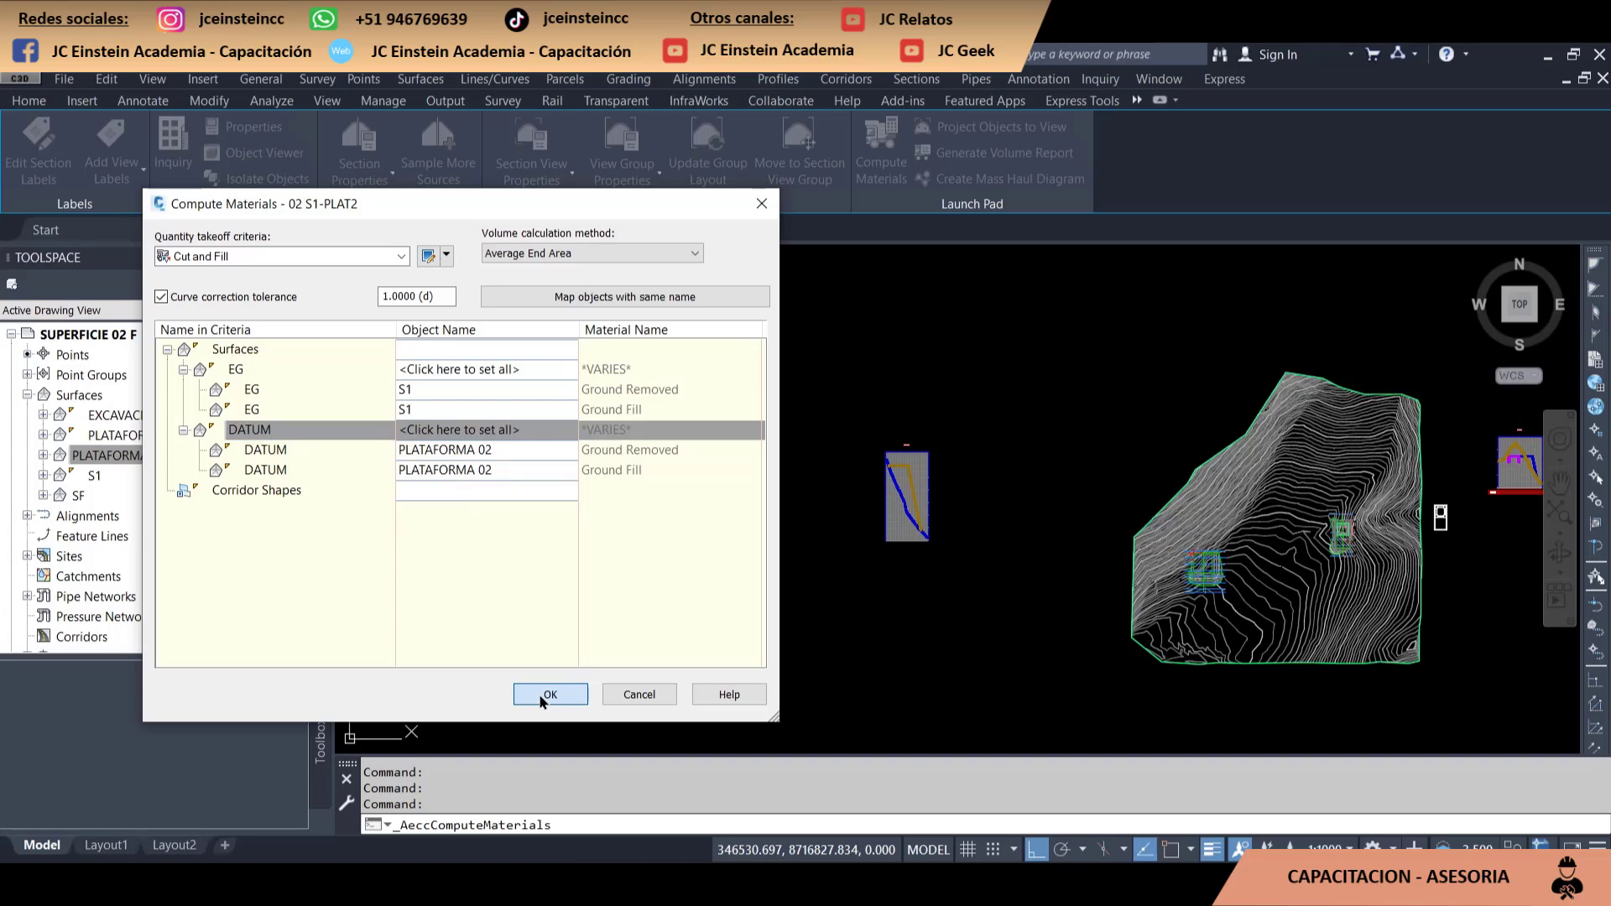
{"action": "left_click", "coordinate": [539, 693]}
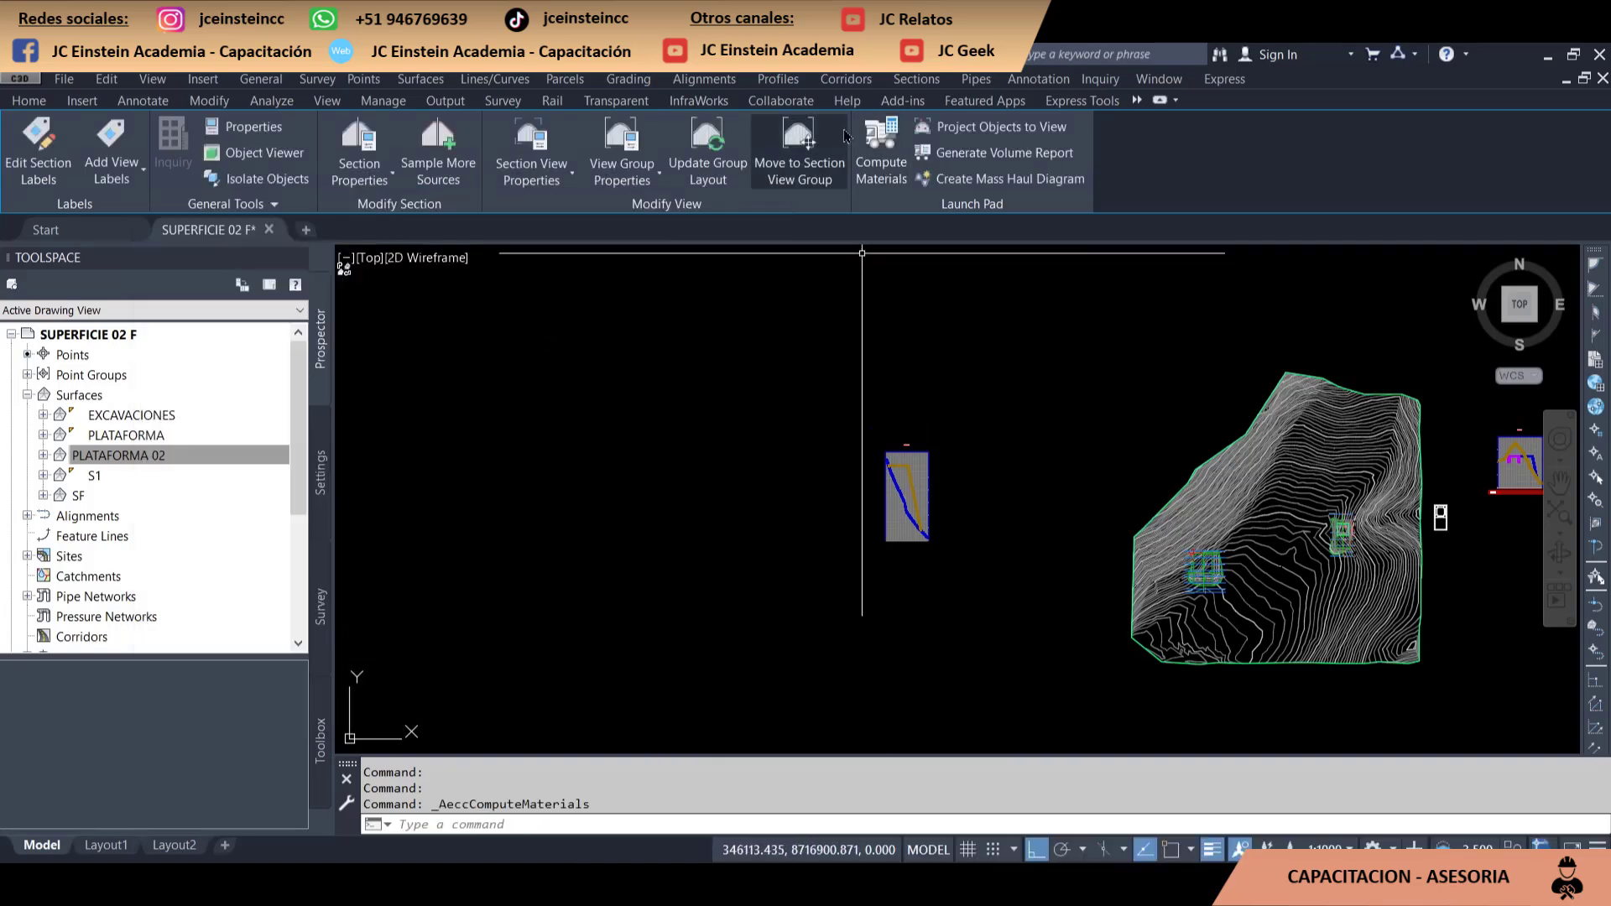
Rerun Compute Materials for alignment 02's sample line group
{"action": "left_click", "coordinate": [917, 79]}
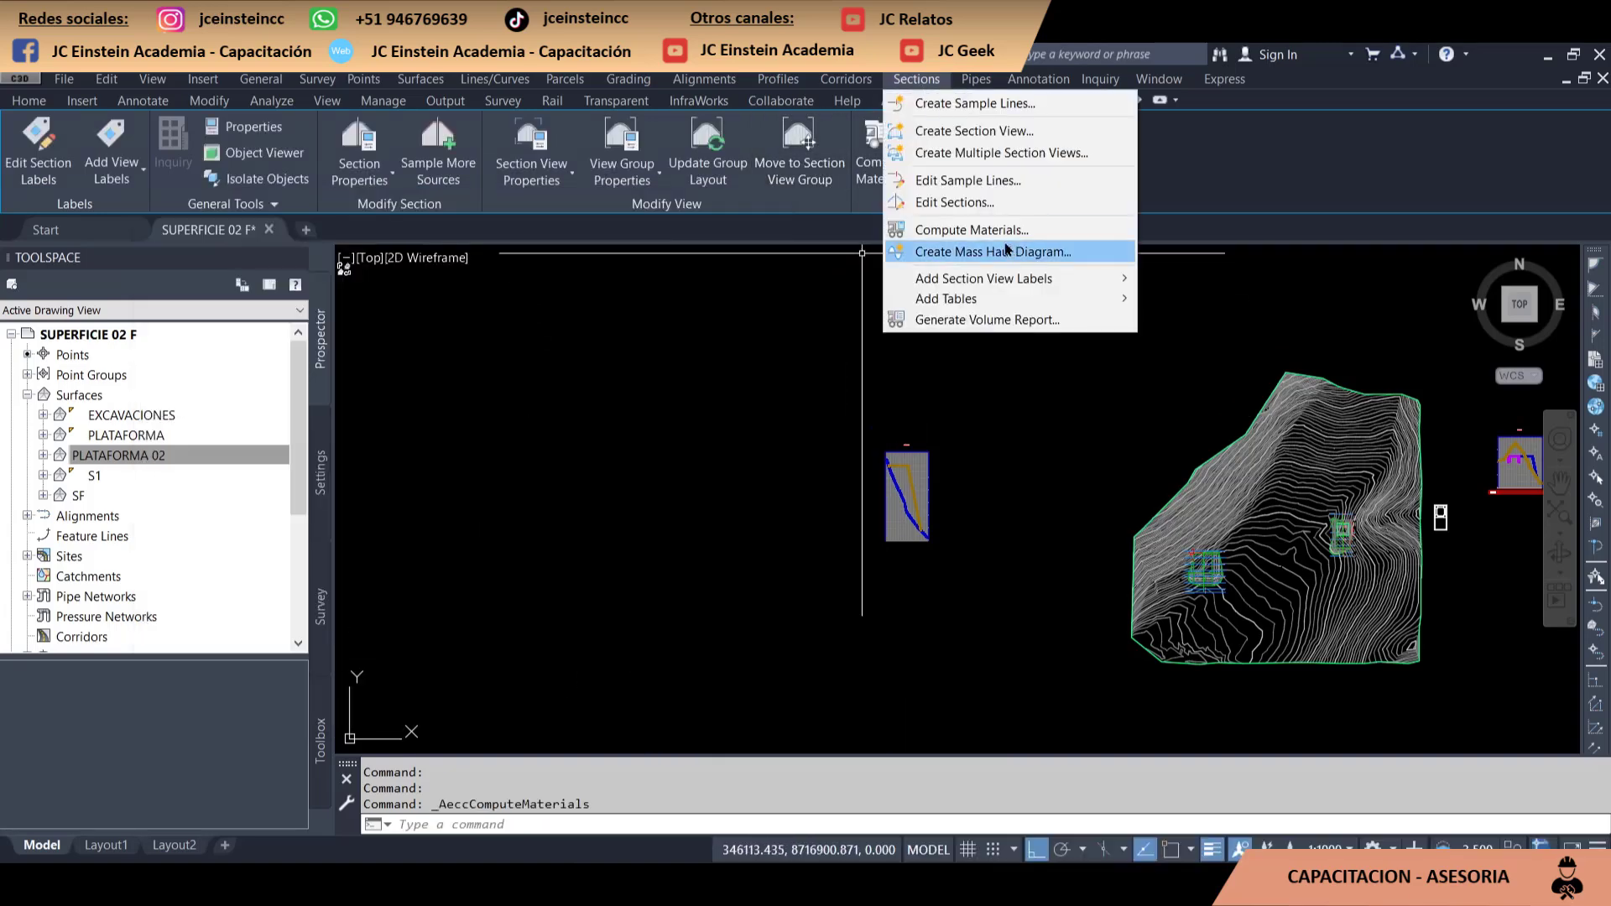
{"action": "left_click", "coordinate": [948, 228]}
{"action": "left_click", "coordinate": [403, 286]}
{"action": "left_click", "coordinate": [400, 334]}
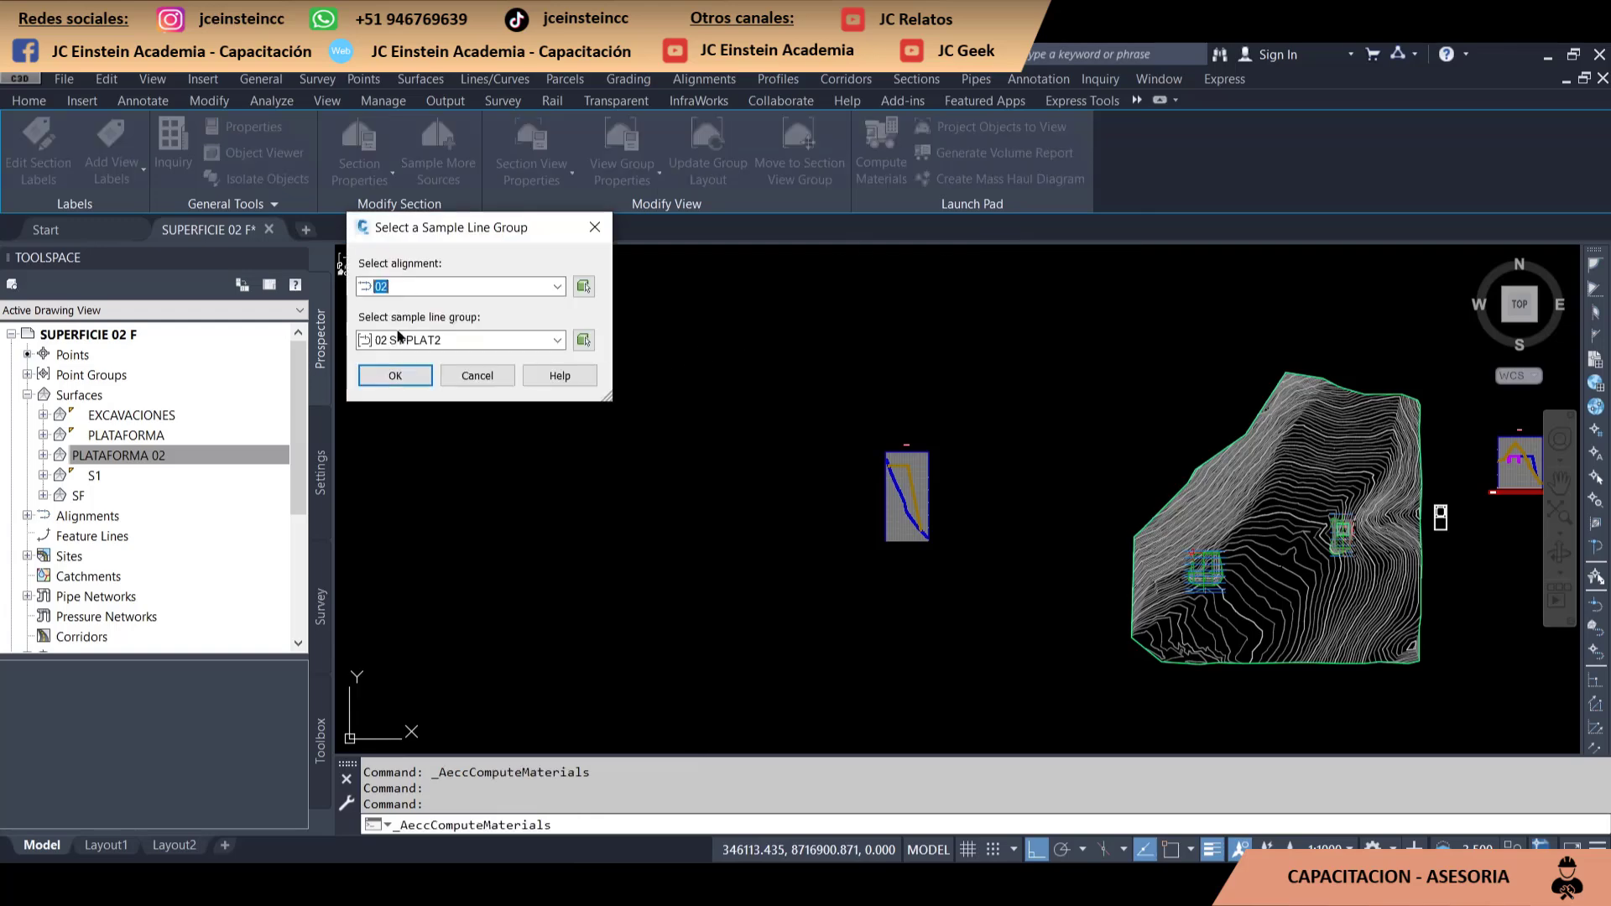
{"action": "left_click", "coordinate": [395, 376]}
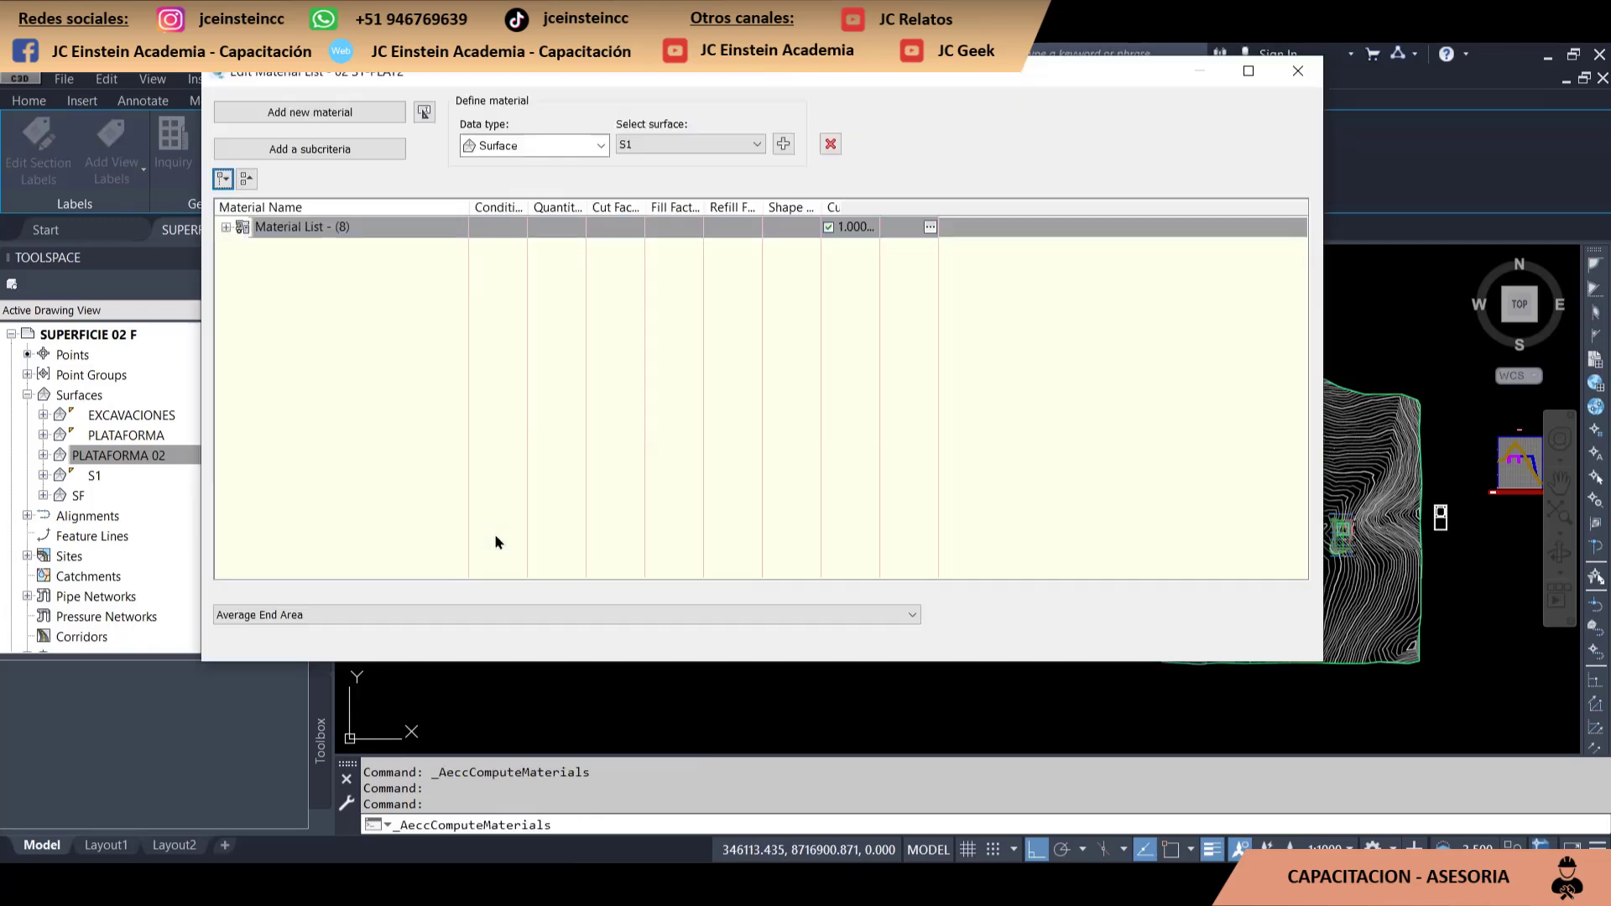
Review the Ground Removed and Ground Fill criteria, then apply and accept the material list
{"action": "left_click", "coordinate": [226, 229]}
{"action": "left_click", "coordinate": [242, 247]}
{"action": "left_click", "coordinate": [241, 307]}
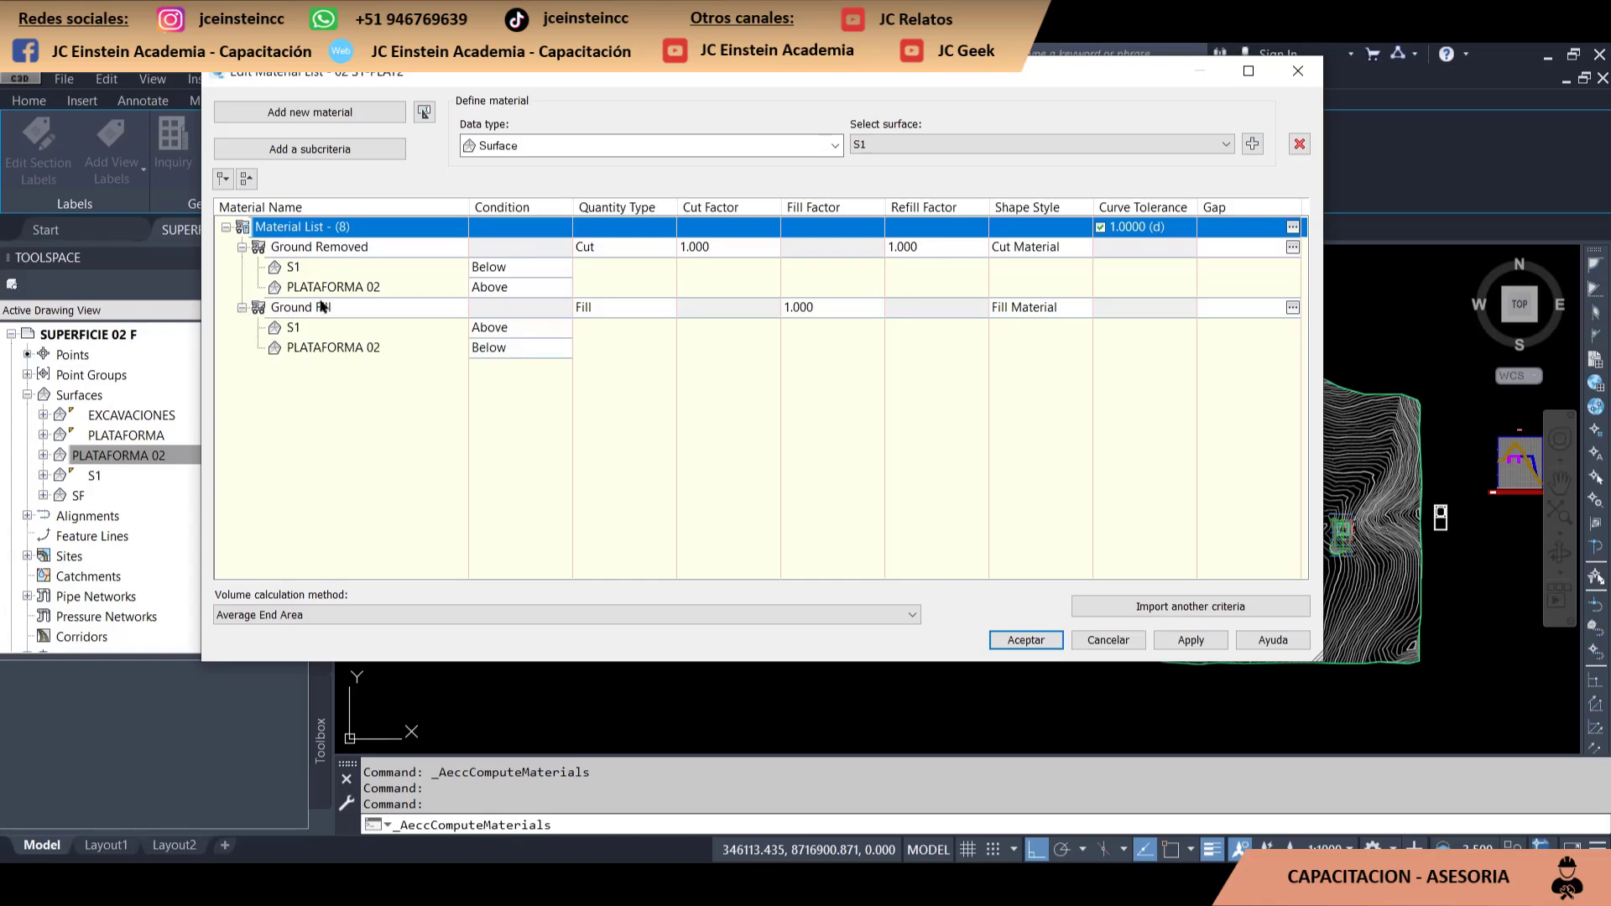
{"action": "left_click_drag", "start_coordinate": [1314, 658], "coordinate": [1025, 500]}
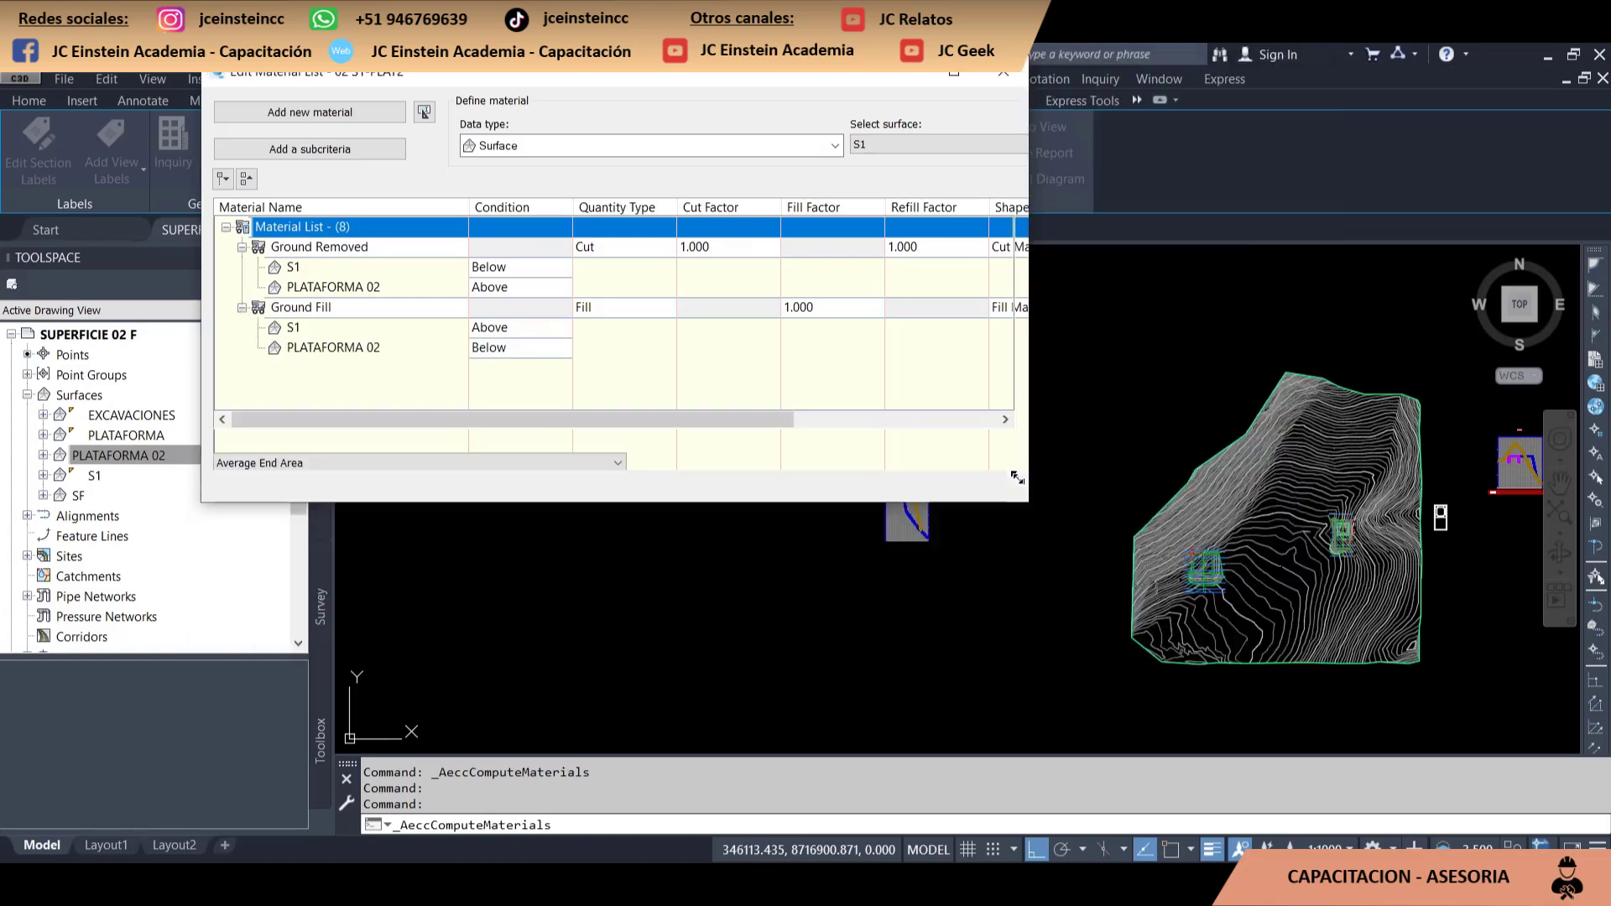
{"action": "mouse_move", "coordinate": [782, 75]}
{"action": "left_mouse_down"}
{"action": "mouse_move", "coordinate": [842, 336]}
{"action": "mouse_move", "coordinate": [672, 320]}
{"action": "left_mouse_up"}
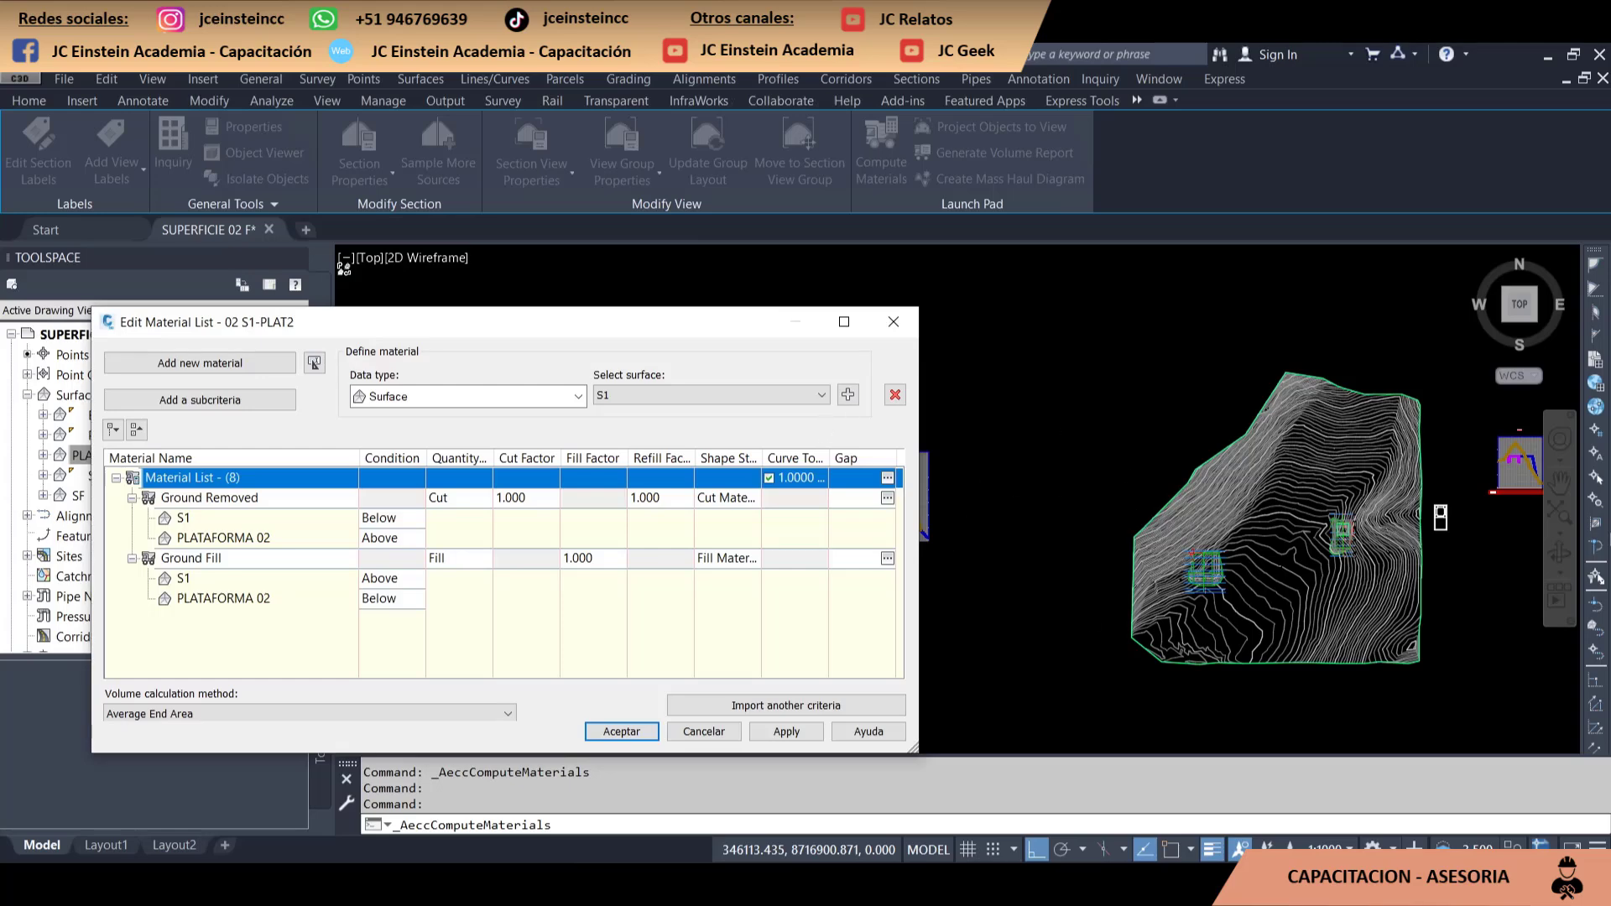
{"action": "left_click_drag", "start_coordinate": [687, 327], "coordinate": [708, 284]}
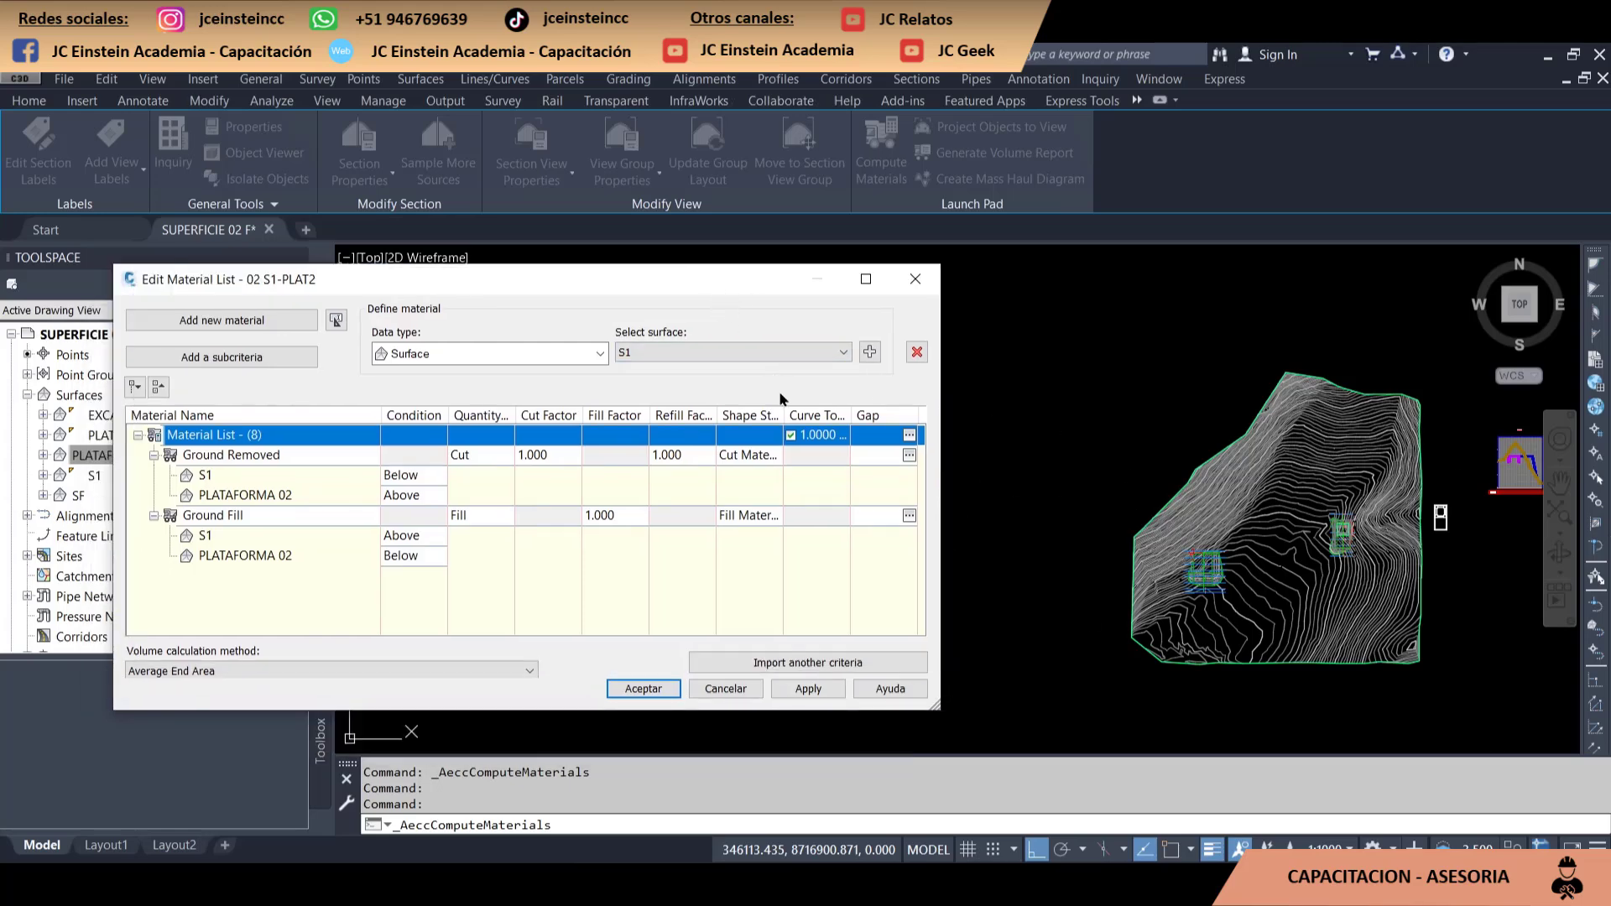
{"action": "left_click", "coordinate": [805, 688]}
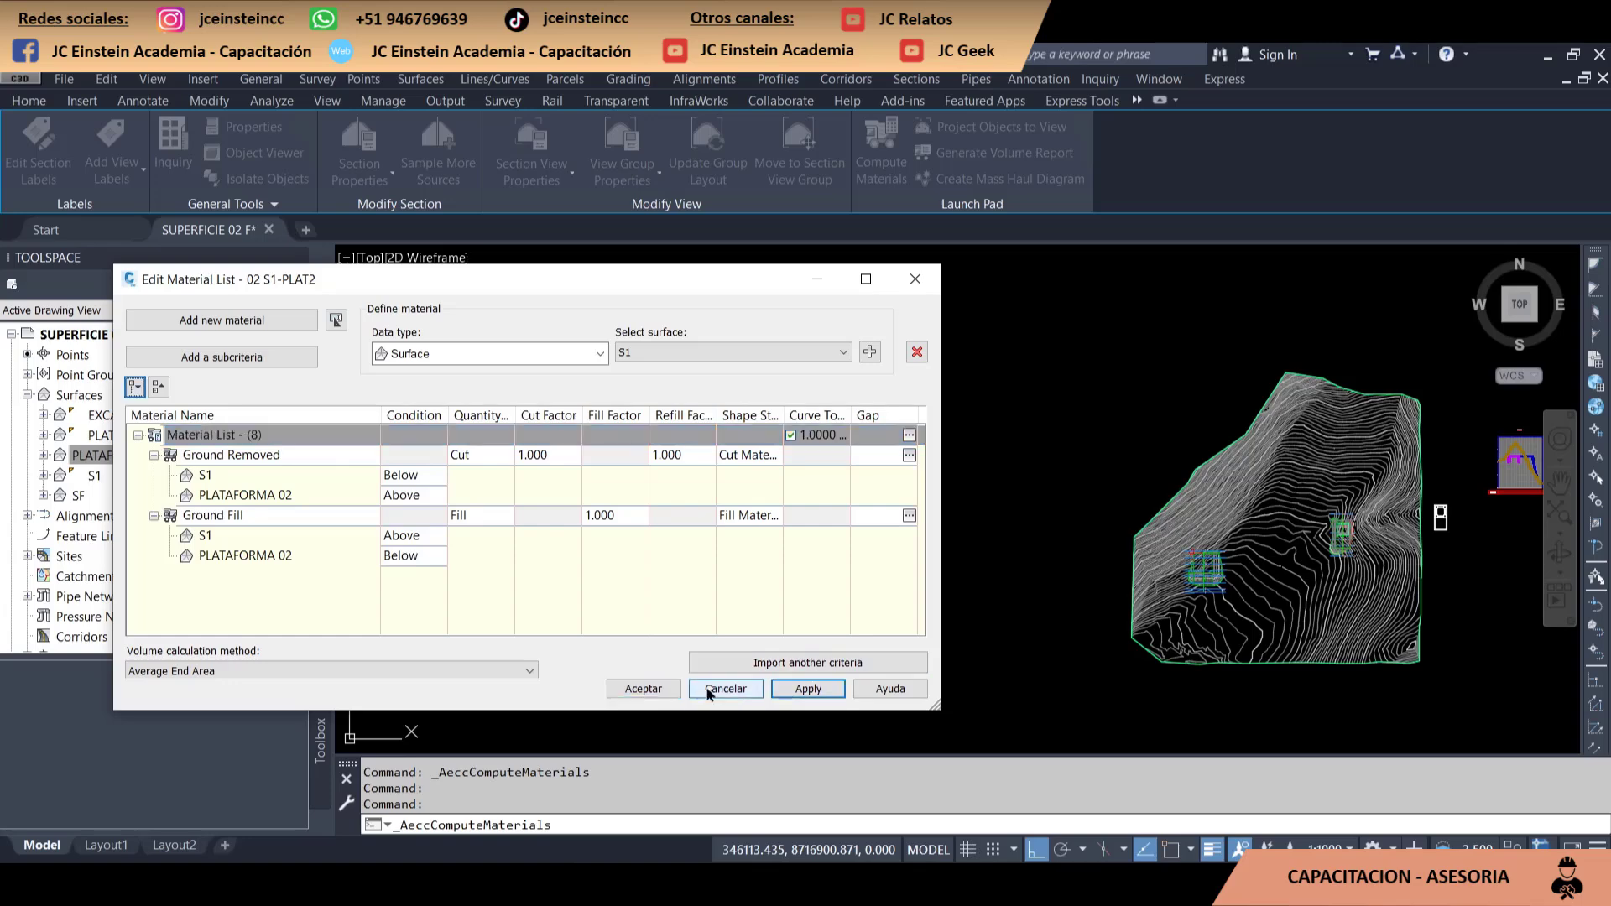
{"action": "left_click", "coordinate": [644, 689]}
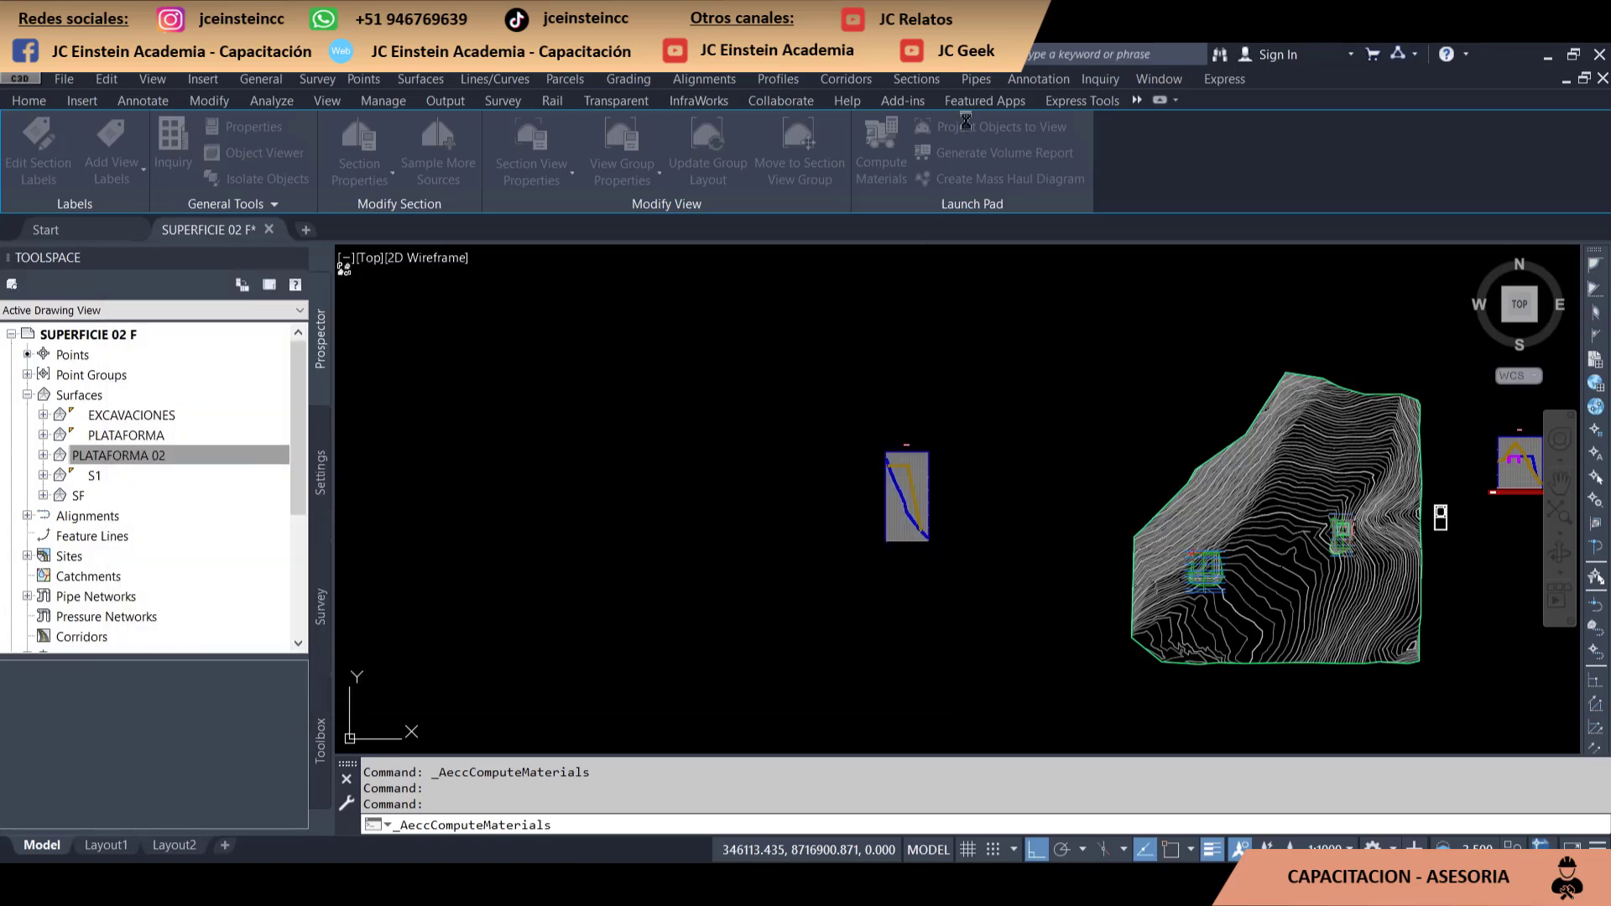
{"action": "left_click", "coordinate": [909, 80]}
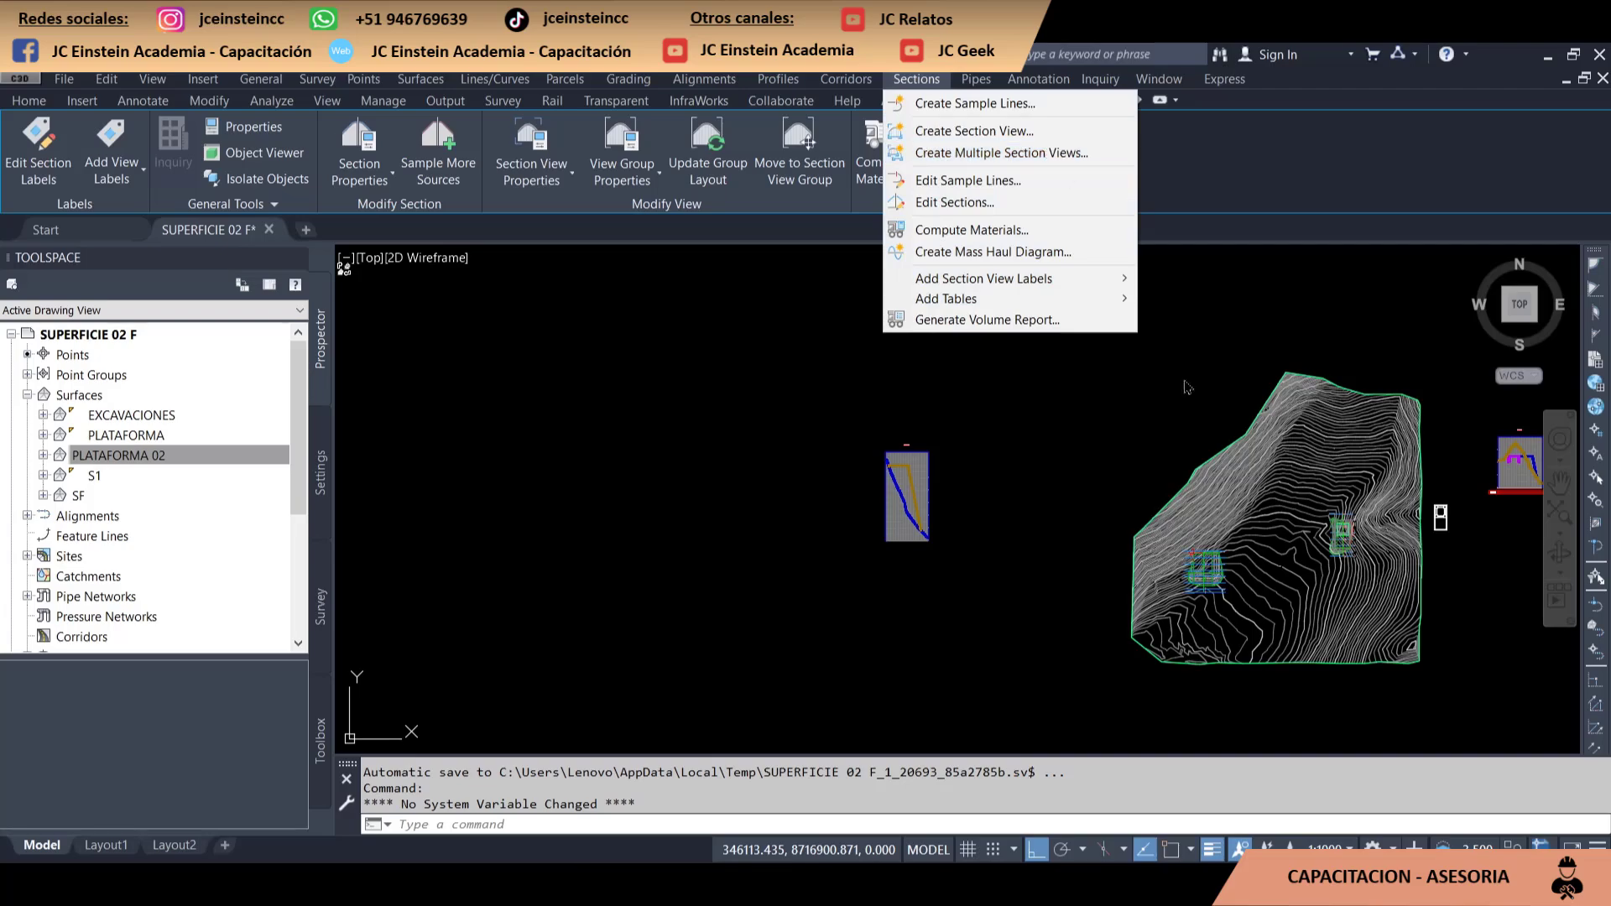
{"action": "left_click", "coordinate": [1201, 525]}
{"action": "scroll", "coordinate": [1259, 579], "scroll_direction": "up", "scroll_amount": 5}
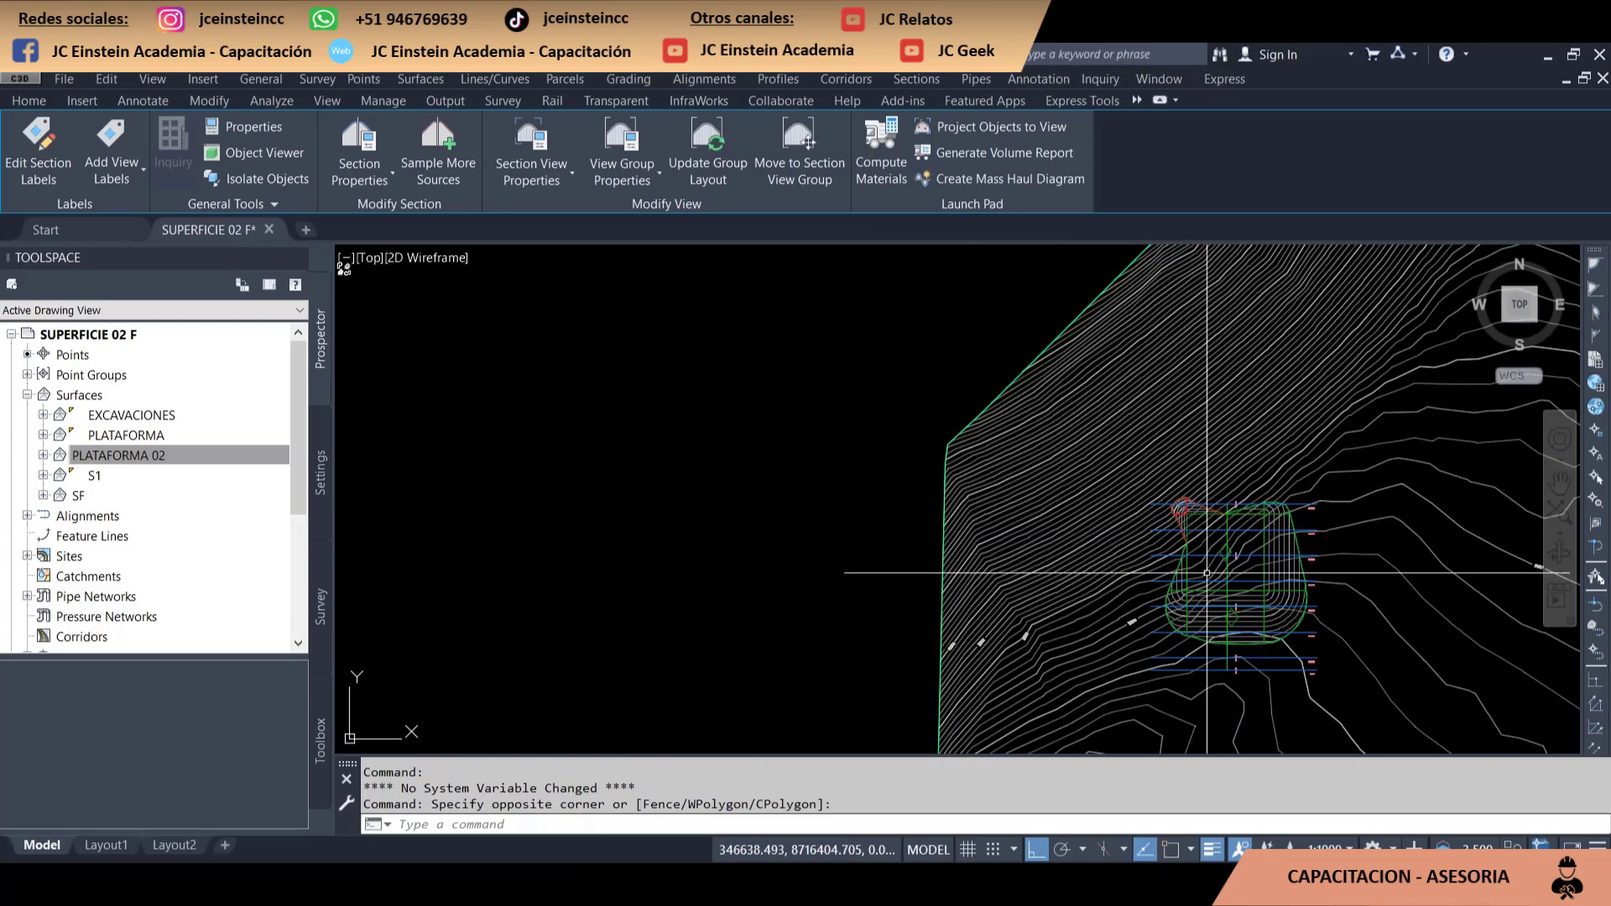
{"action": "scroll", "coordinate": [1262, 595], "scroll_direction": "up", "scroll_amount": 3}
{"action": "middle_click_drag", "start_coordinate": [1262, 594], "coordinate": [964, 617]}
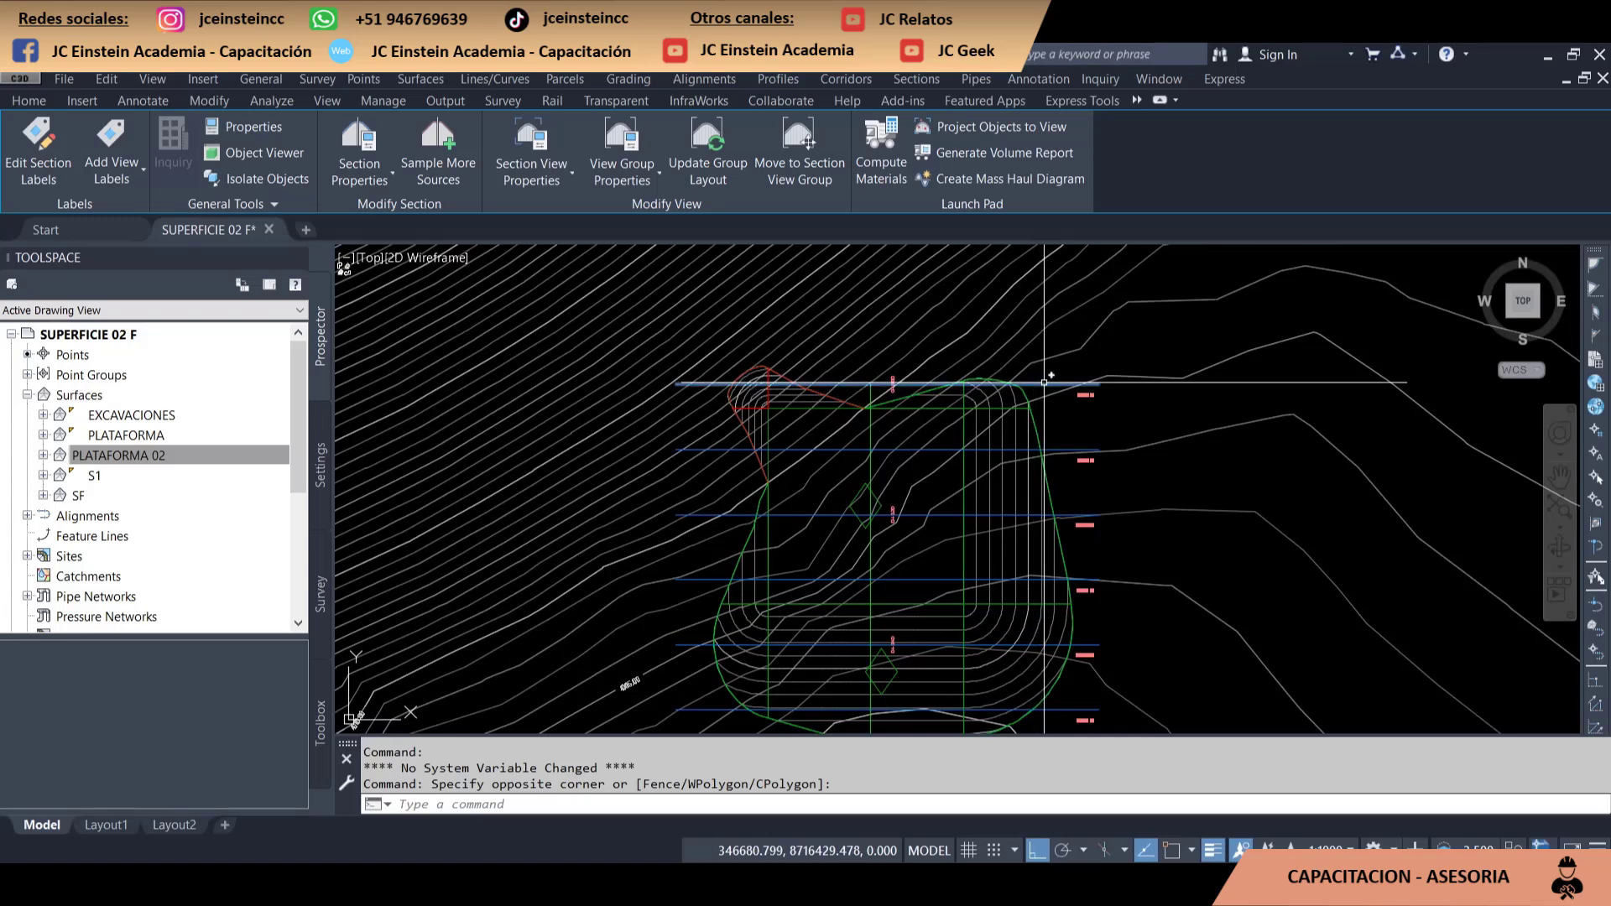
{"action": "left_click", "coordinate": [1061, 385]}
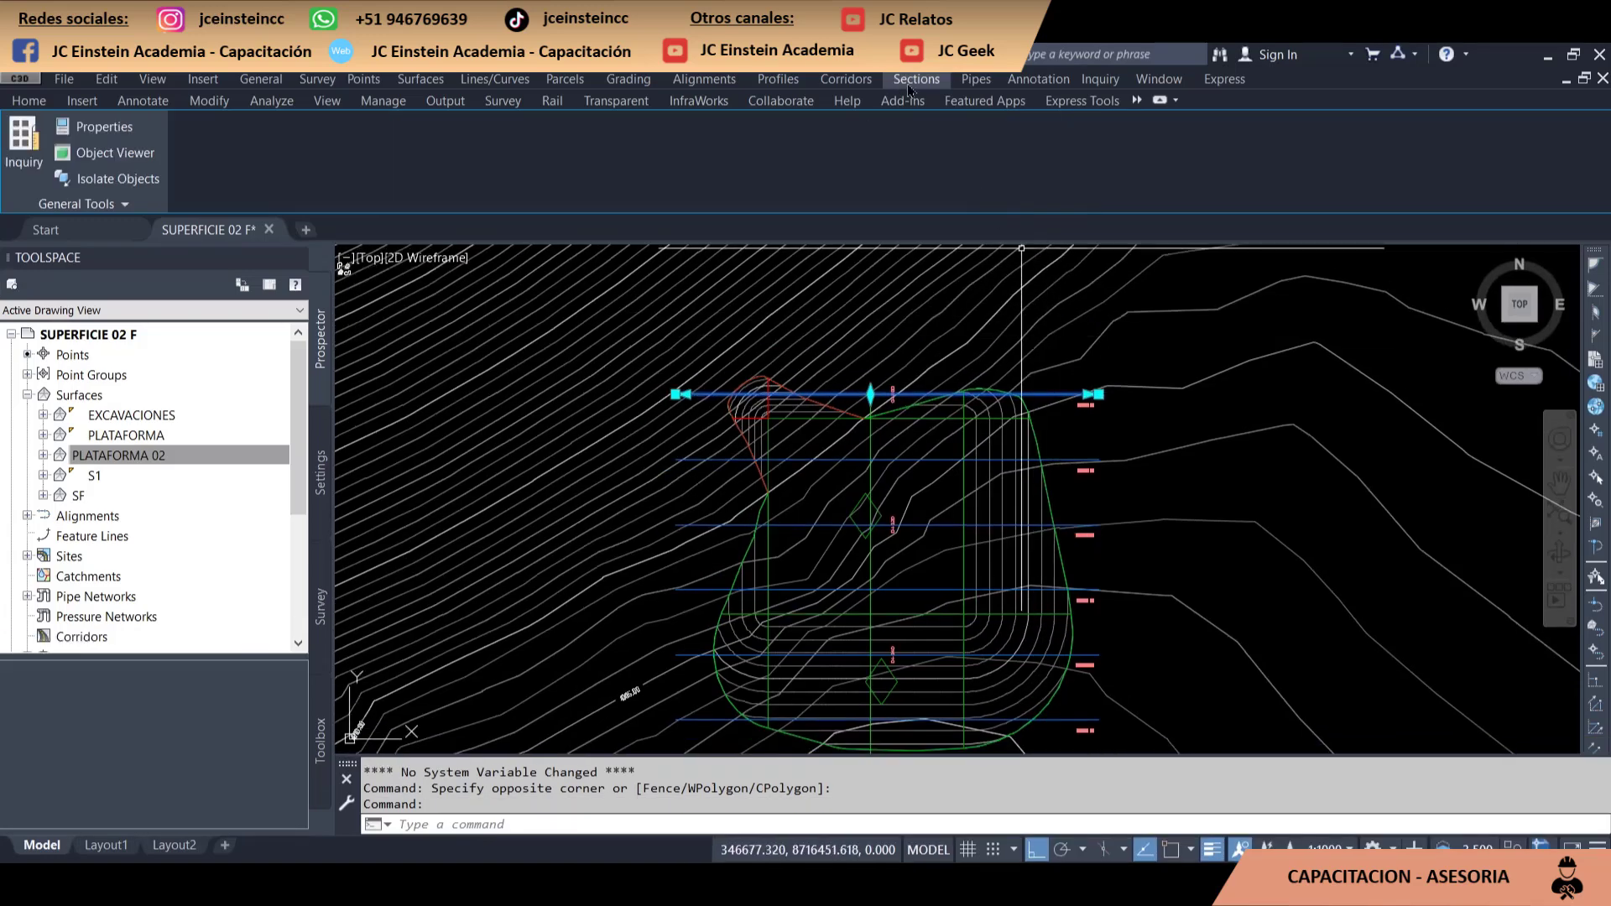
{"action": "left_click", "coordinate": [914, 81]}
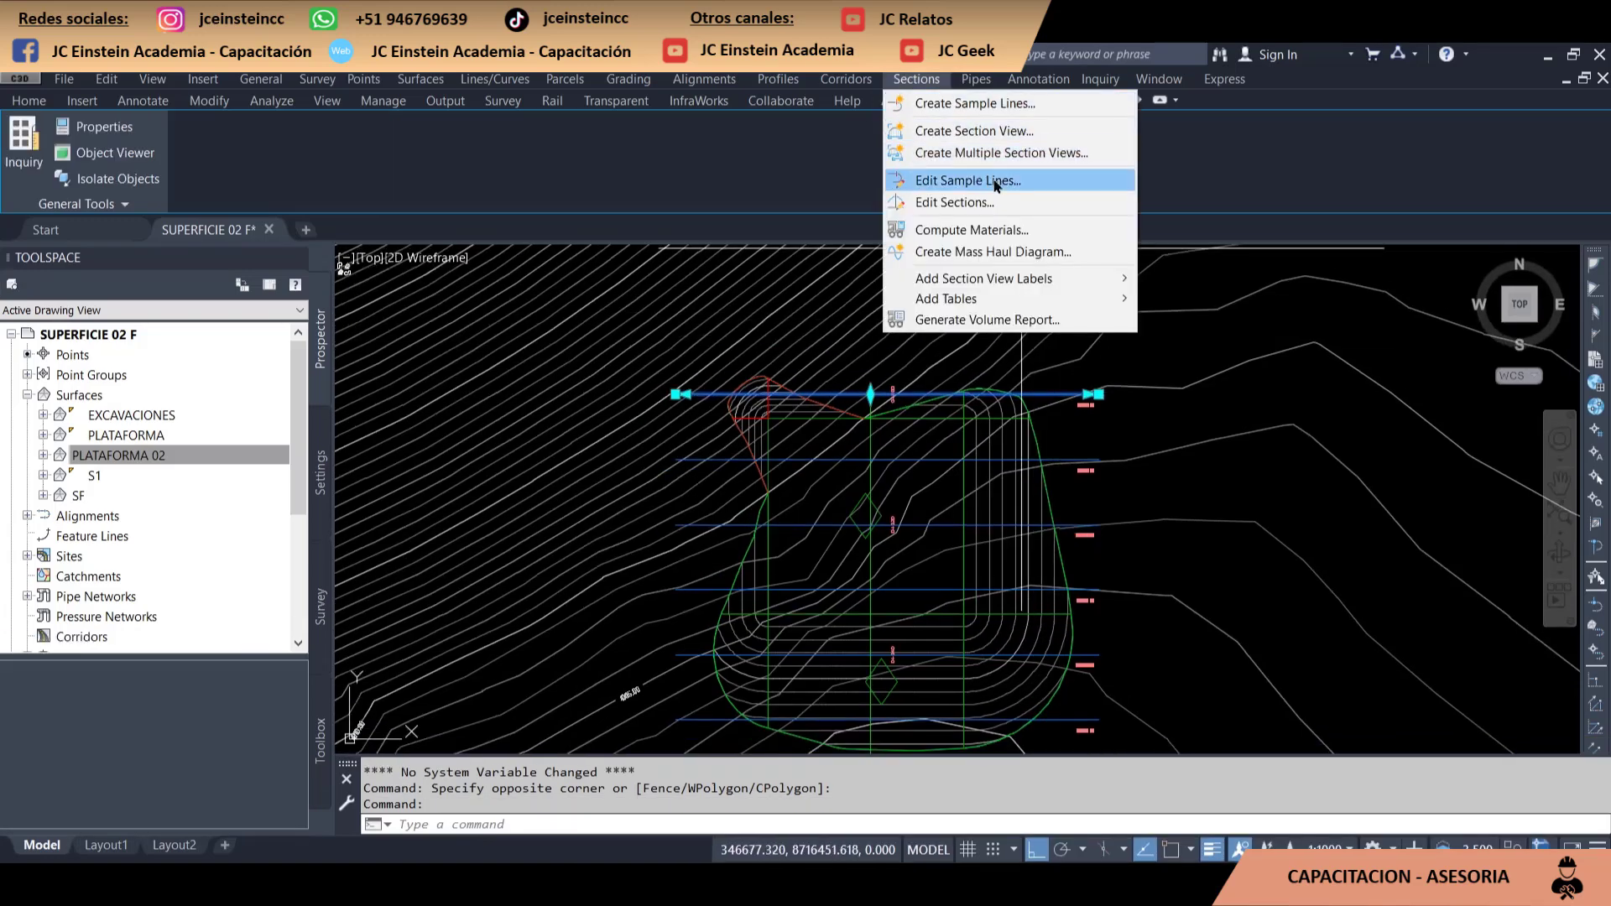
{"action": "left_click", "coordinate": [992, 188]}
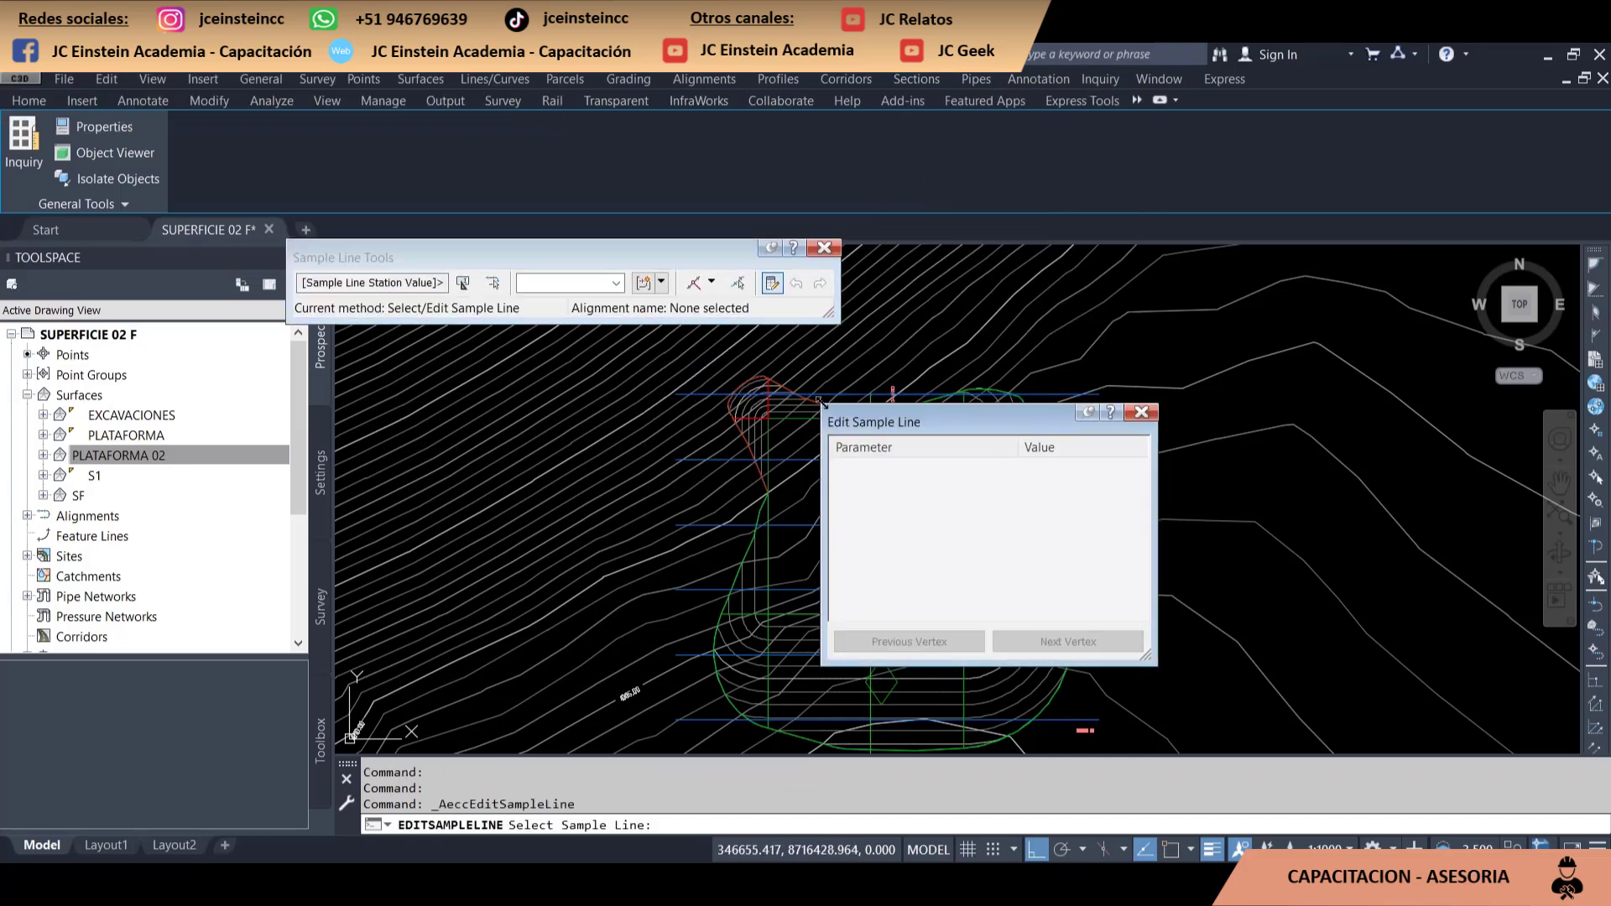
{"action": "left_click", "coordinate": [871, 395]}
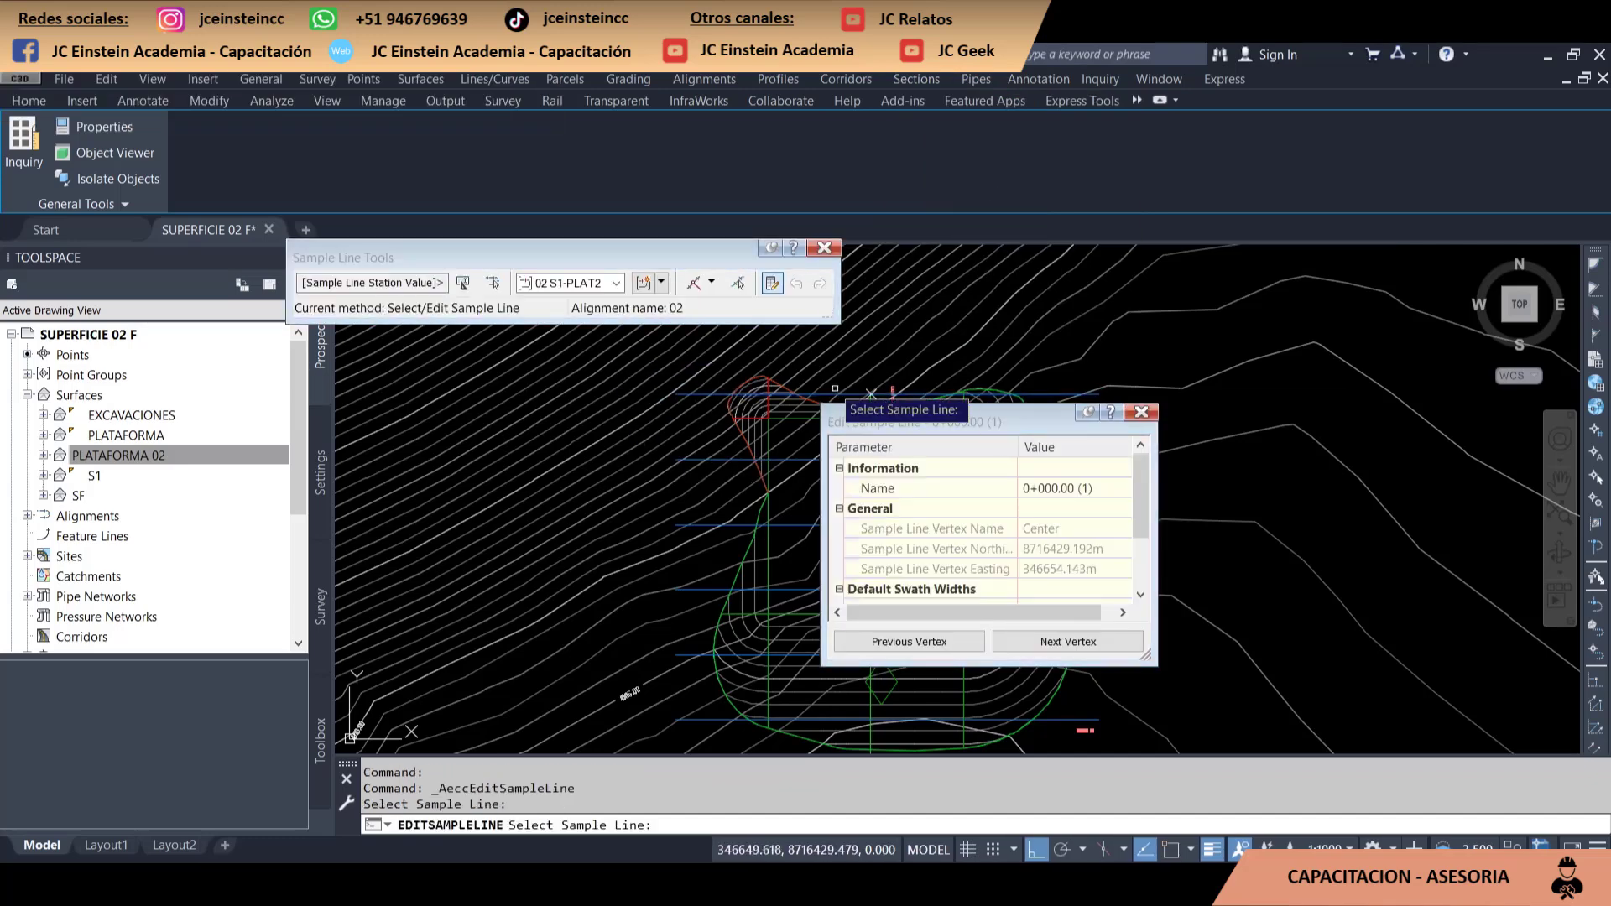
{"action": "left_click", "coordinate": [654, 287]}
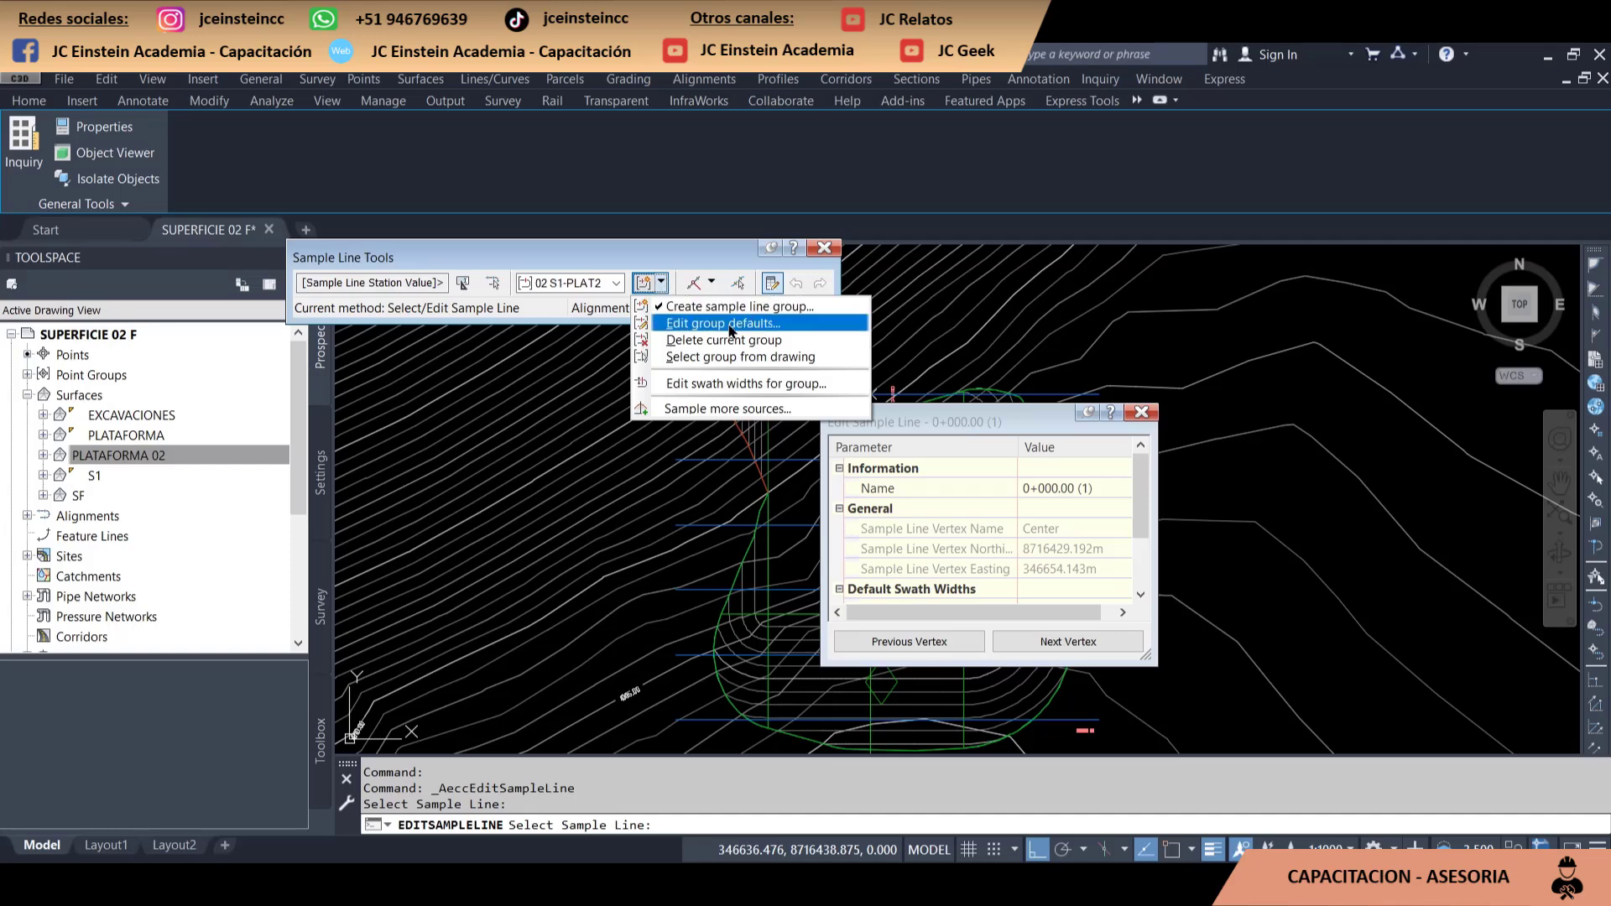
{"action": "left_click", "coordinate": [730, 326]}
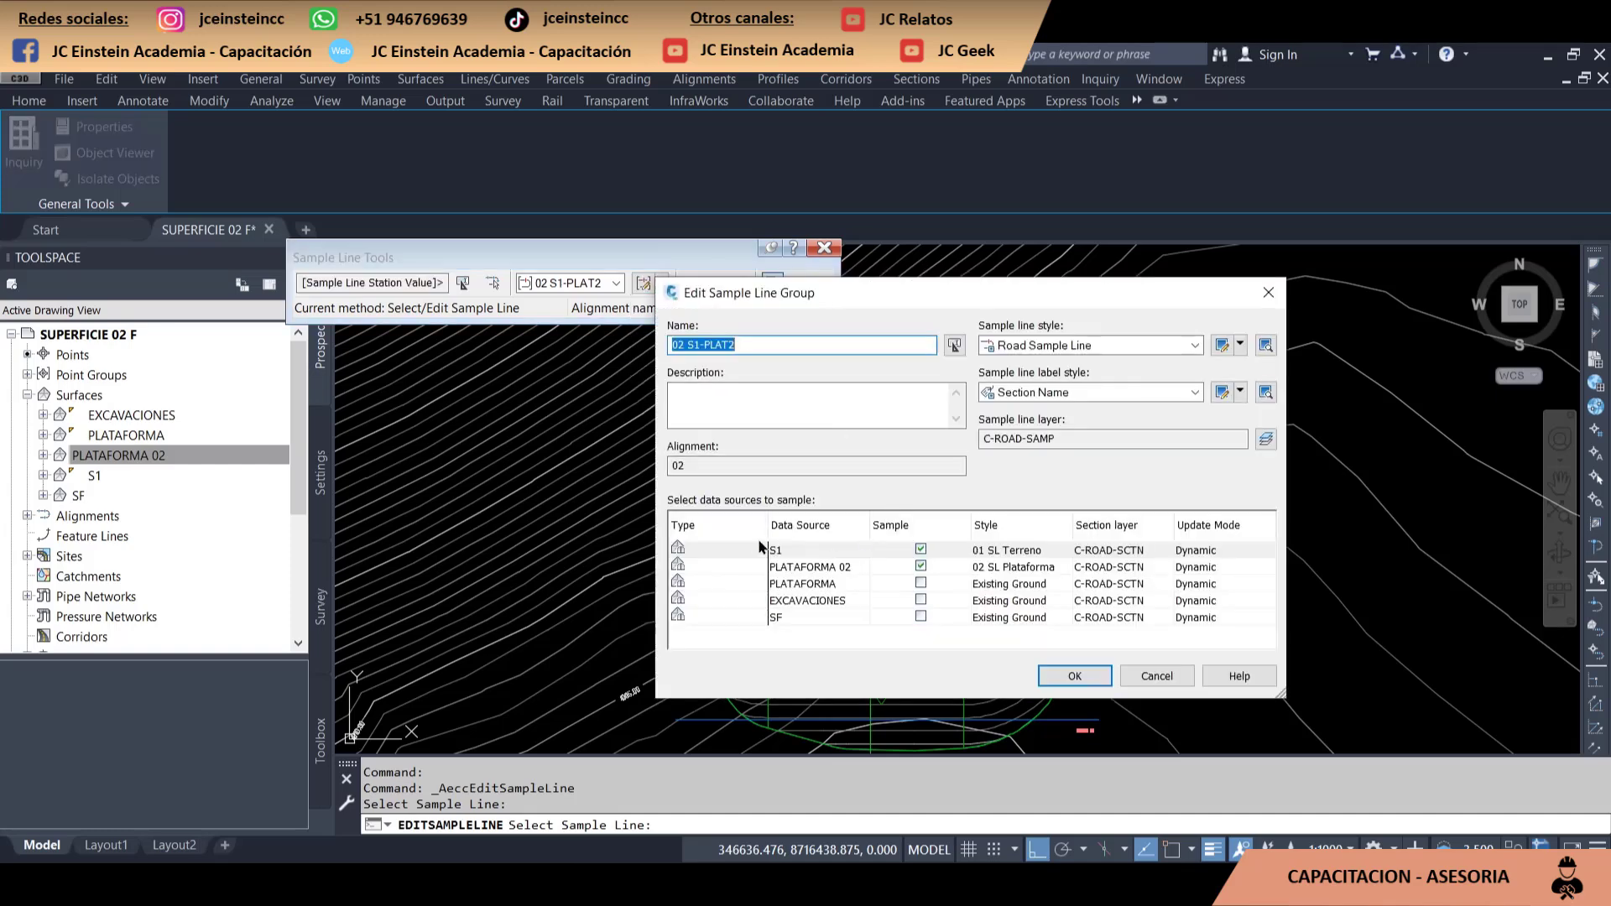
{"action": "left_click", "coordinate": [1075, 676]}
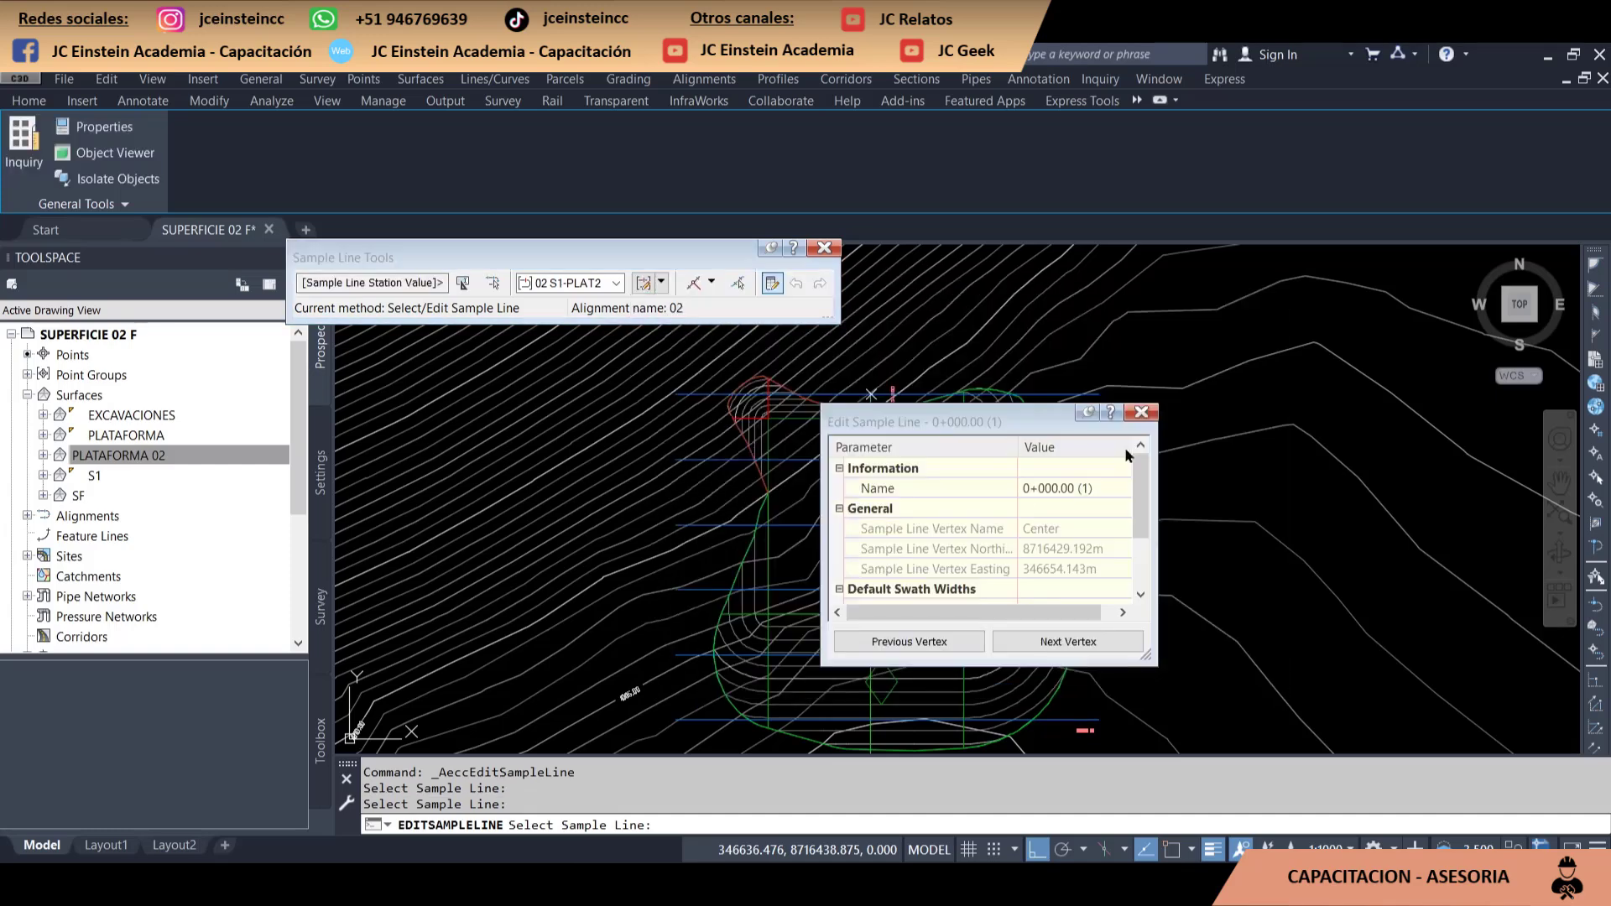
{"action": "left_click", "coordinate": [1141, 412]}
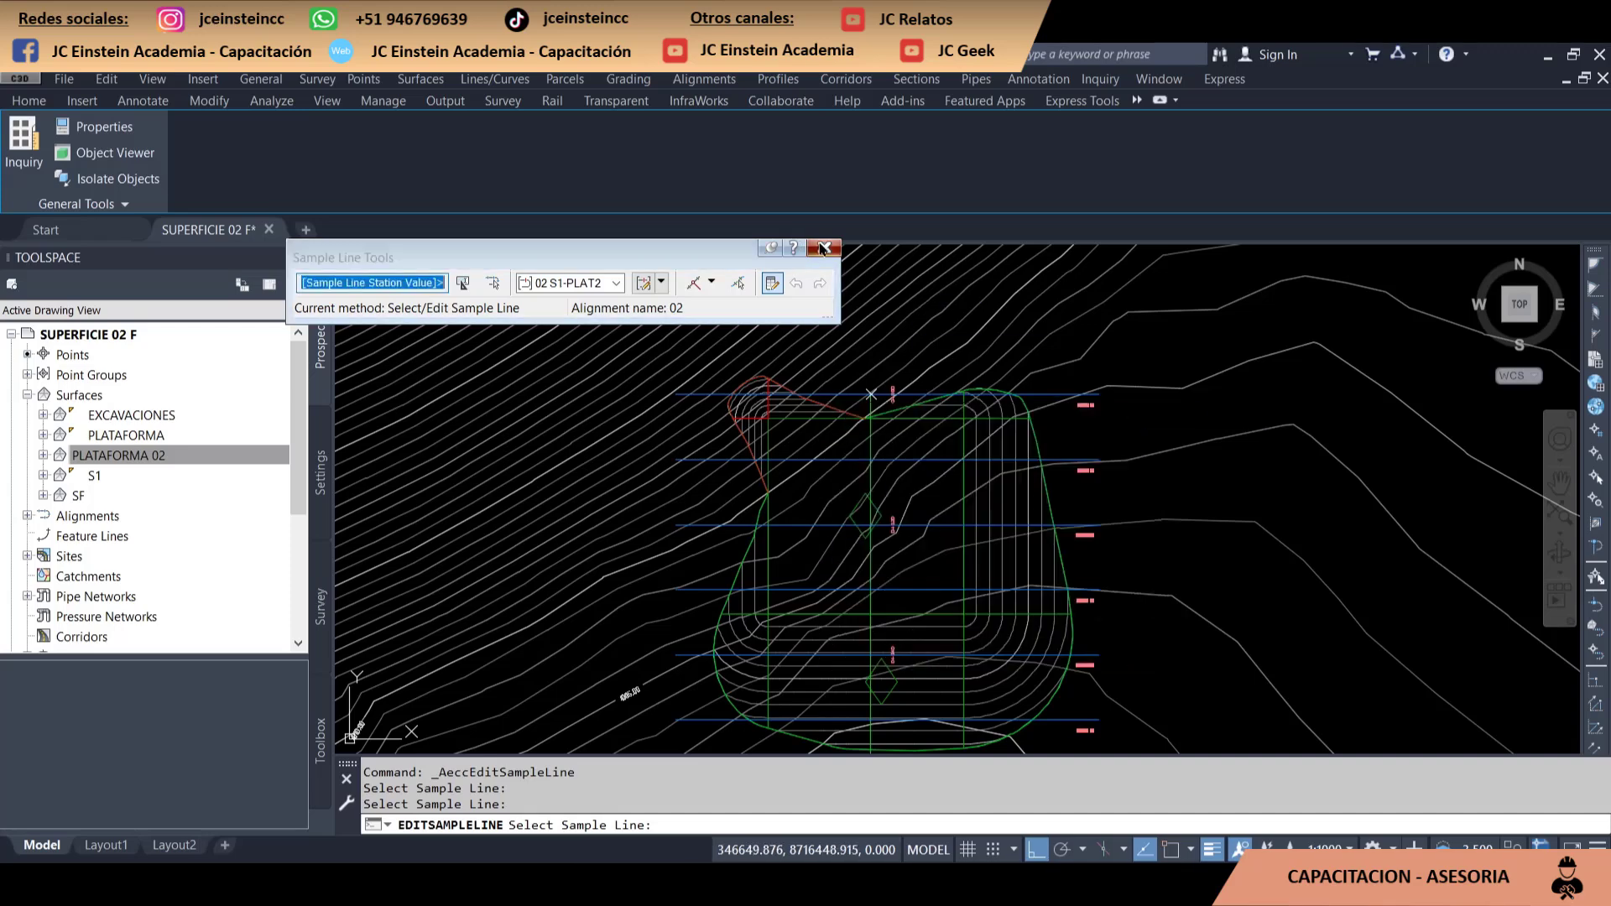
{"action": "key", "text": "Return"}
{"action": "left_click", "coordinate": [1021, 390]}
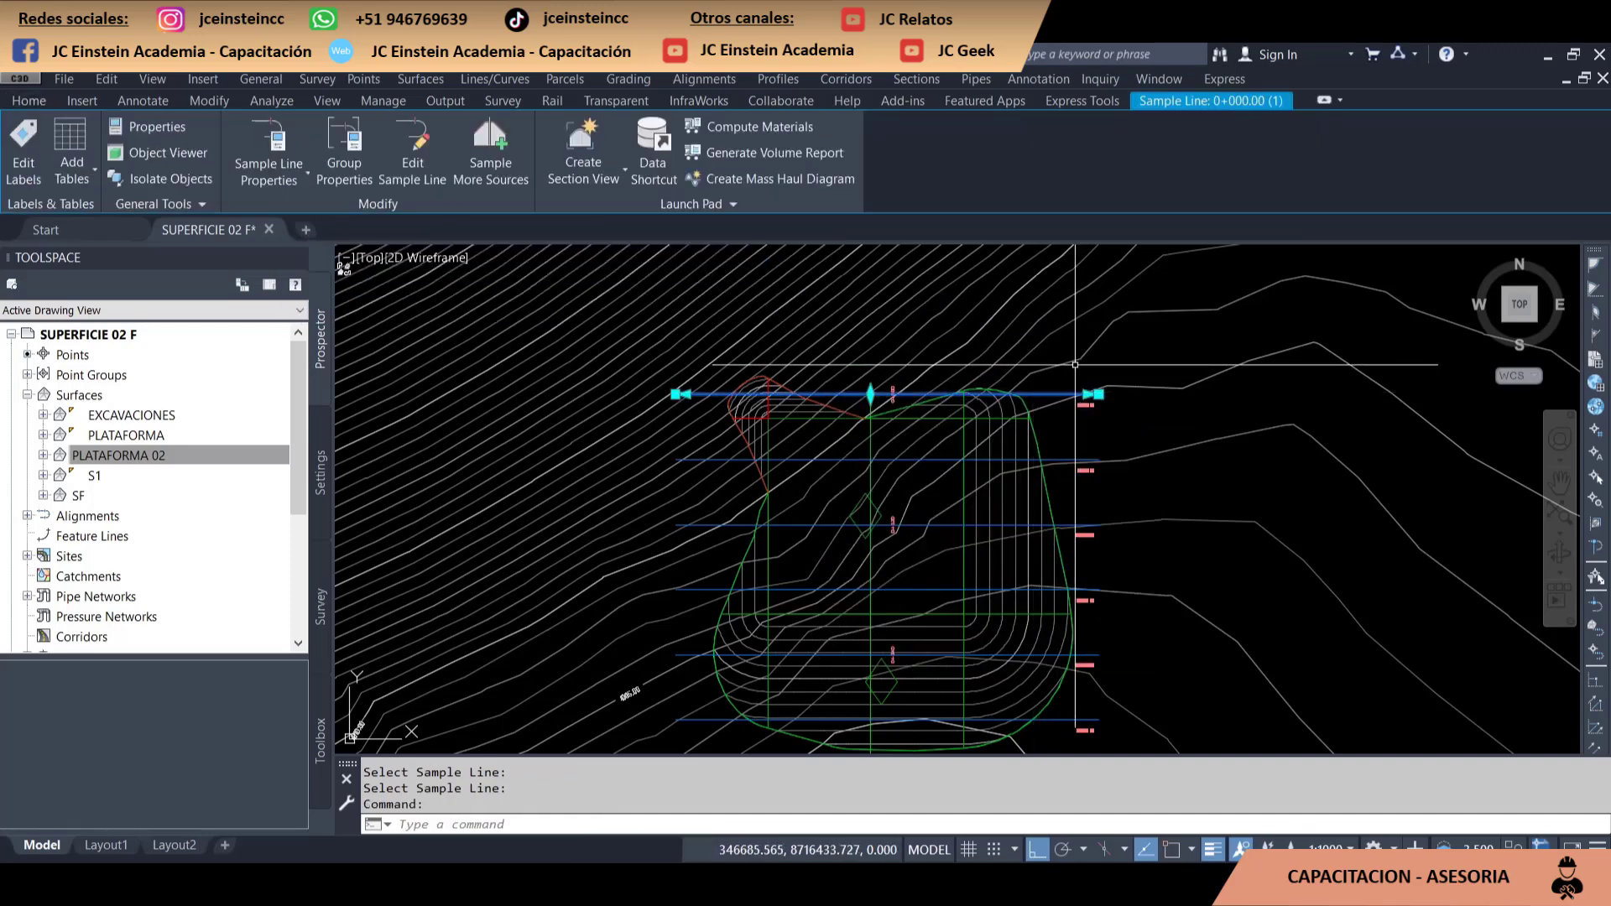
{"action": "scroll", "coordinate": [1084, 398], "scroll_direction": "down", "scroll_amount": 2}
{"action": "right_click", "coordinate": [1084, 399]}
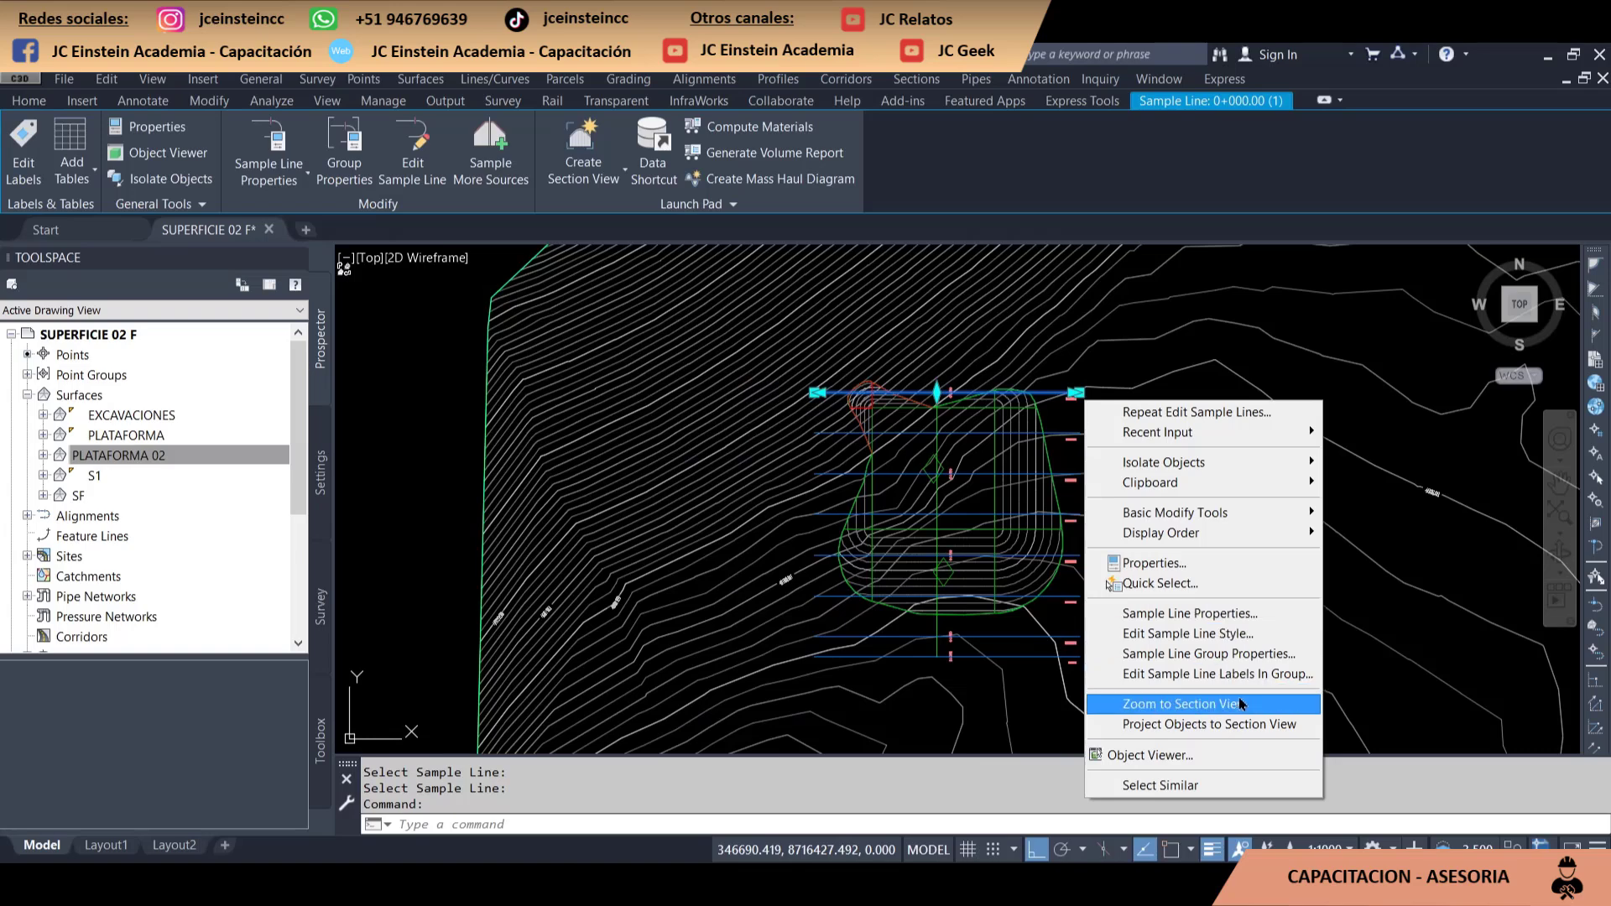
{"action": "left_click", "coordinate": [1227, 656]}
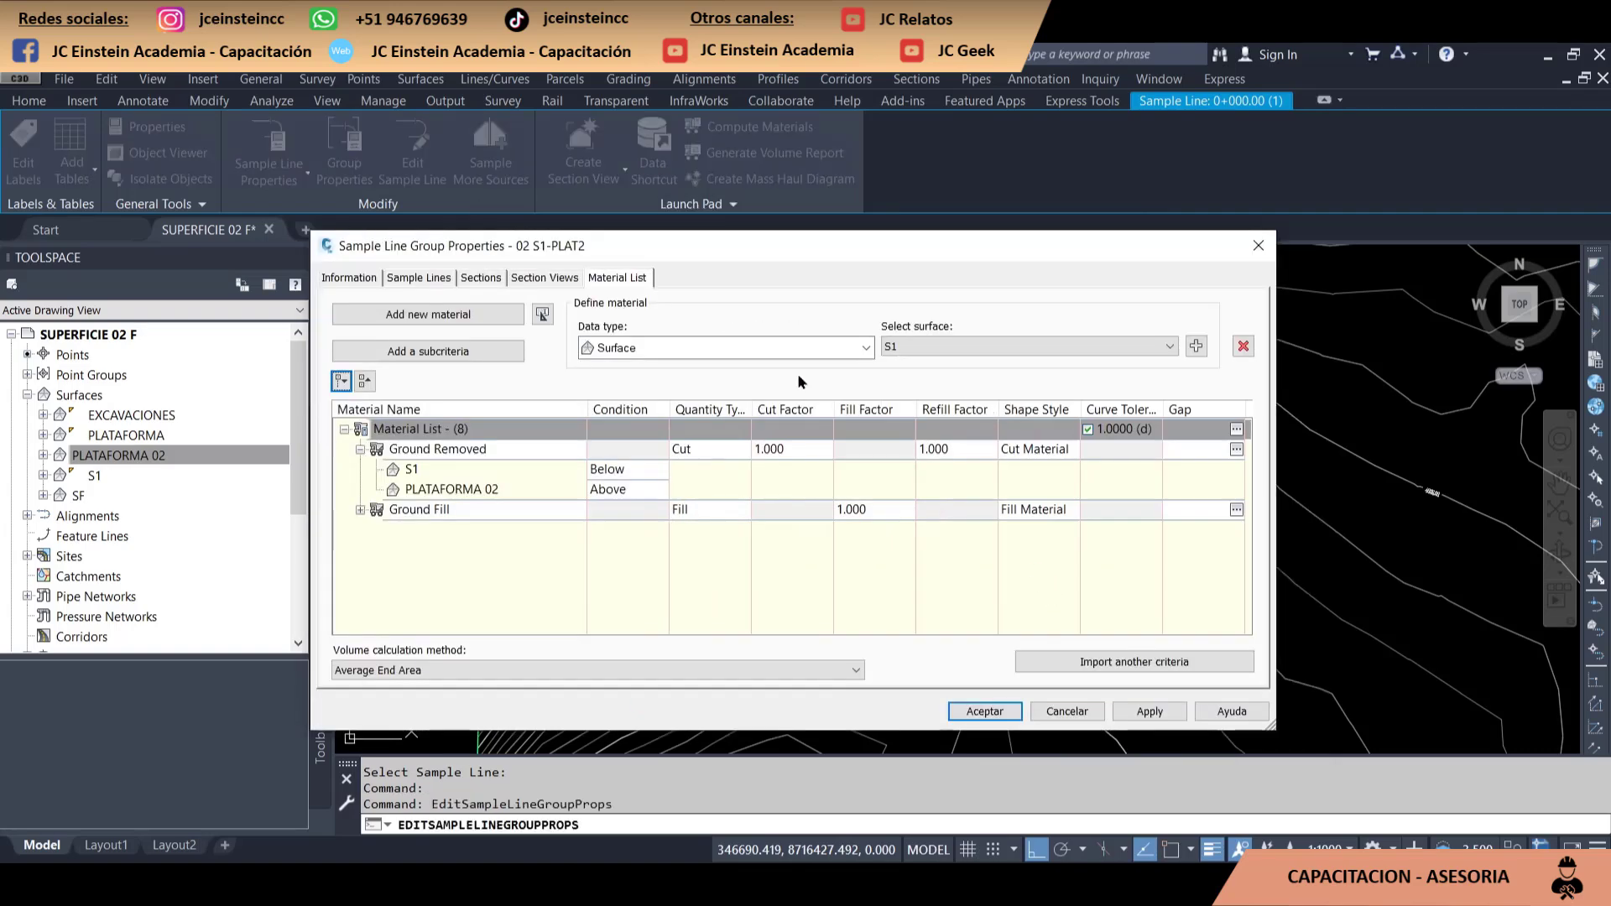
{"action": "left_click", "coordinate": [483, 281]}
{"action": "left_click", "coordinate": [419, 281]}
{"action": "left_click", "coordinate": [470, 285]}
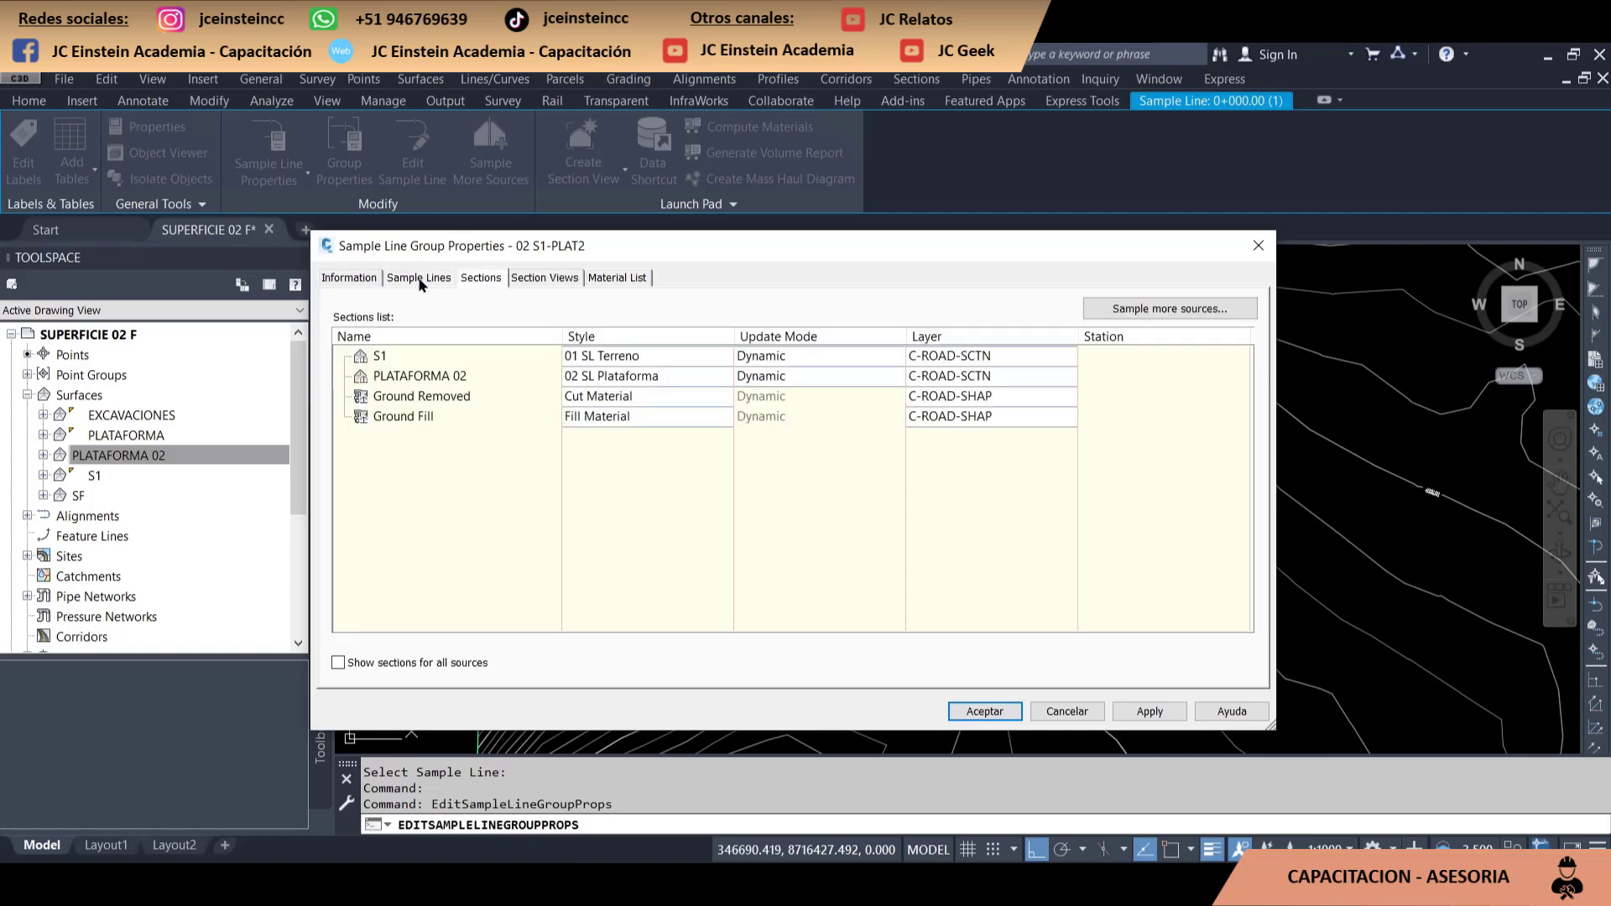
{"action": "left_click", "coordinate": [492, 284]}
{"action": "left_click", "coordinate": [408, 360]}
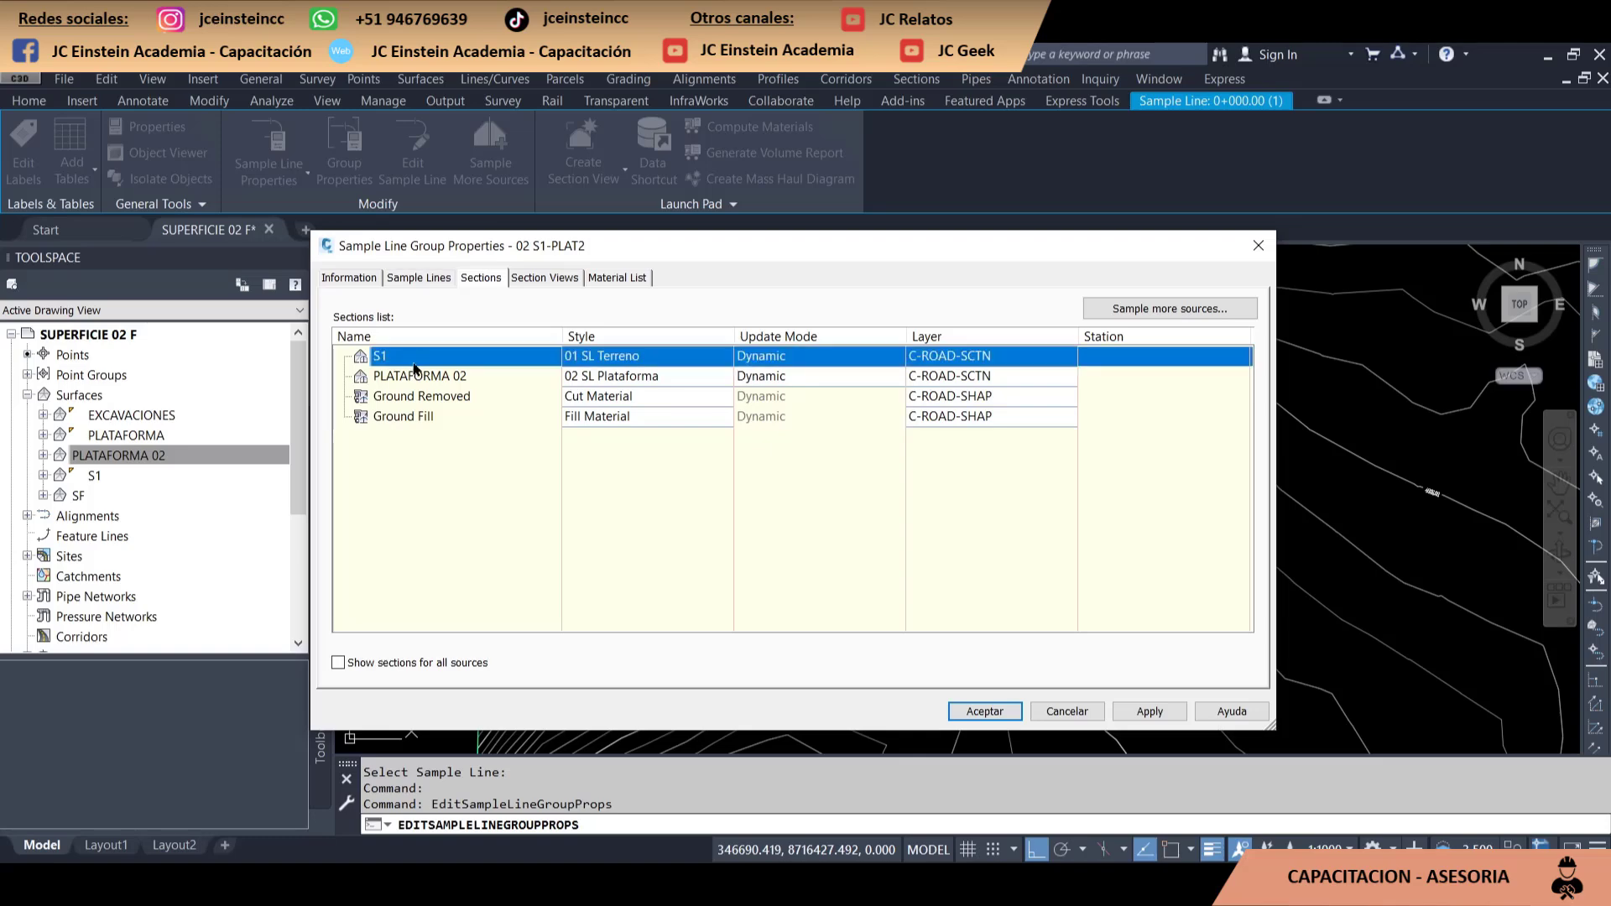
{"action": "left_click", "coordinate": [1217, 307]}
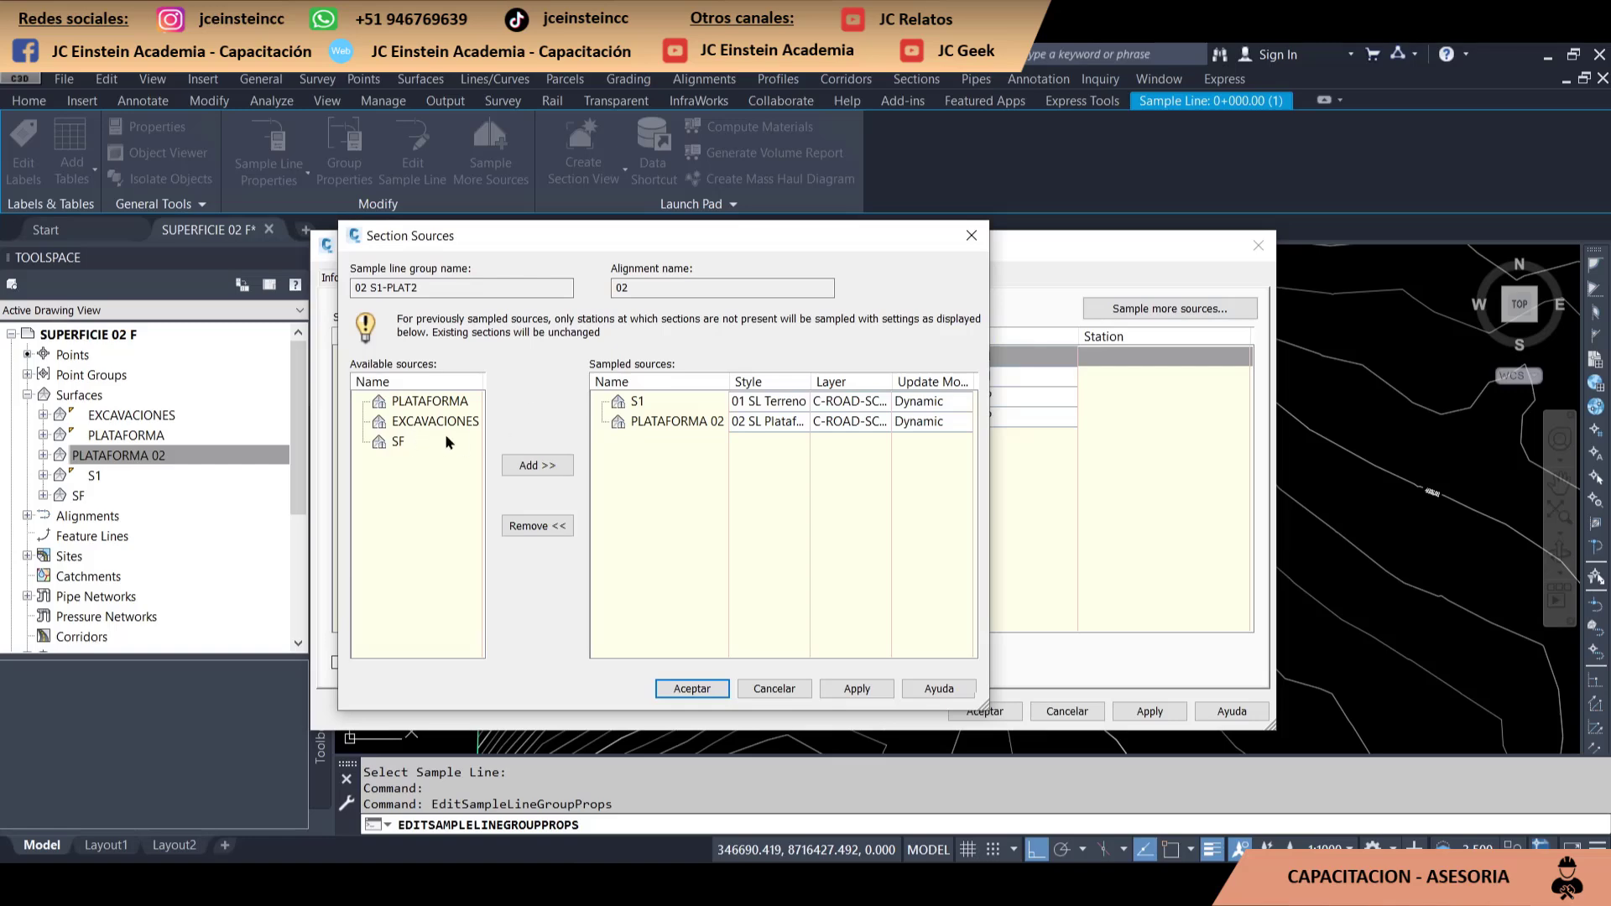
{"action": "left_click", "coordinate": [973, 232]}
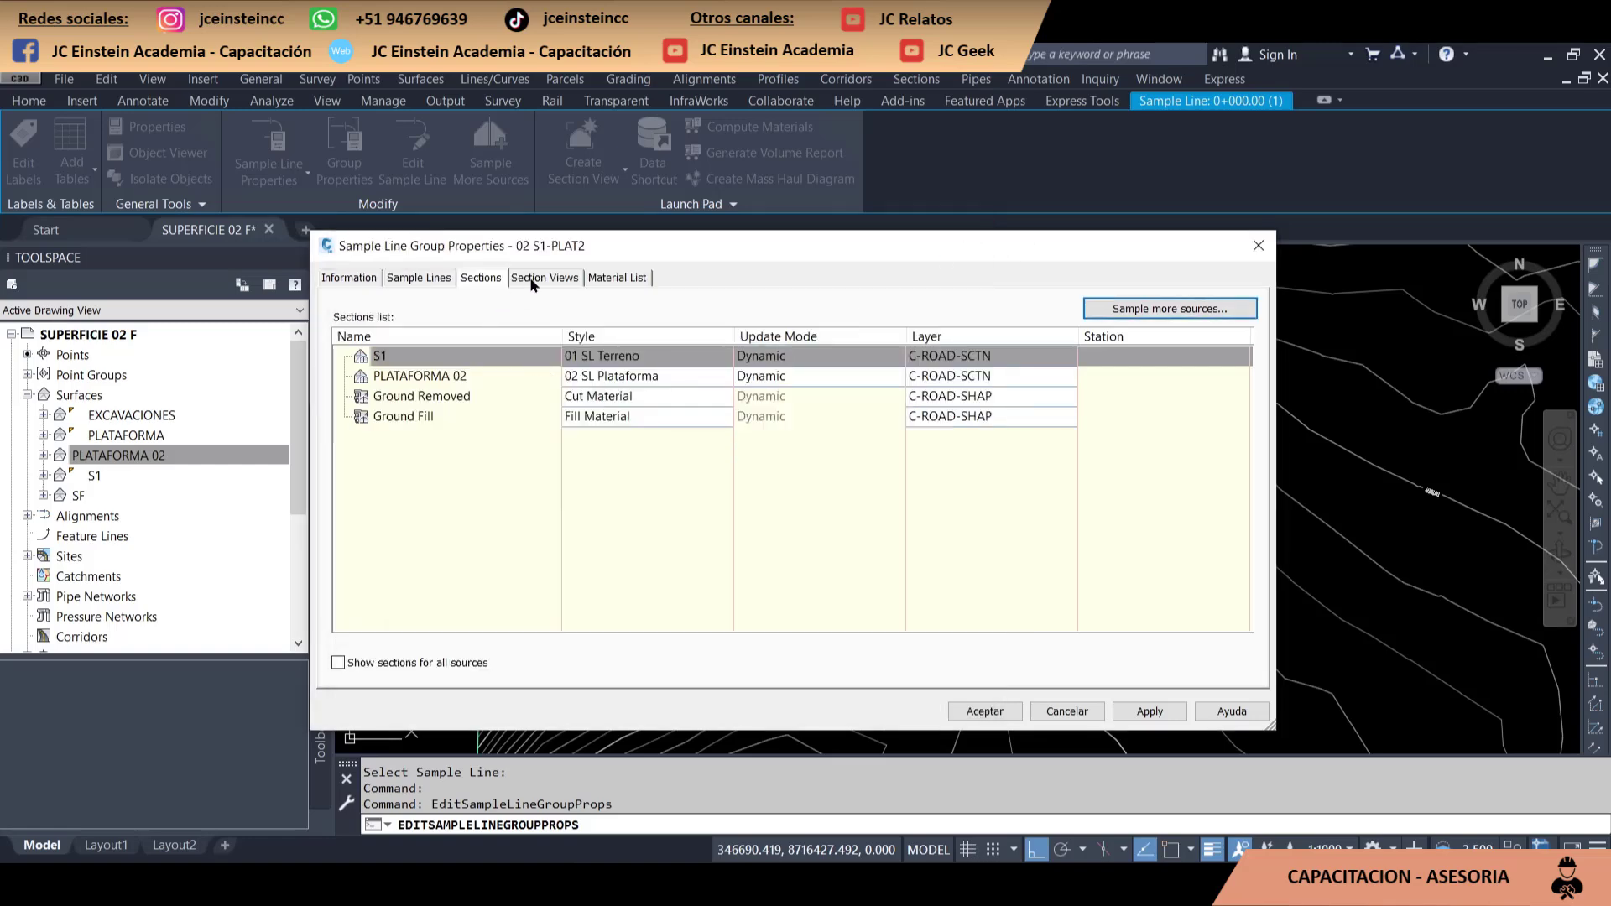
{"action": "left_click", "coordinate": [532, 281]}
{"action": "left_click", "coordinate": [611, 280]}
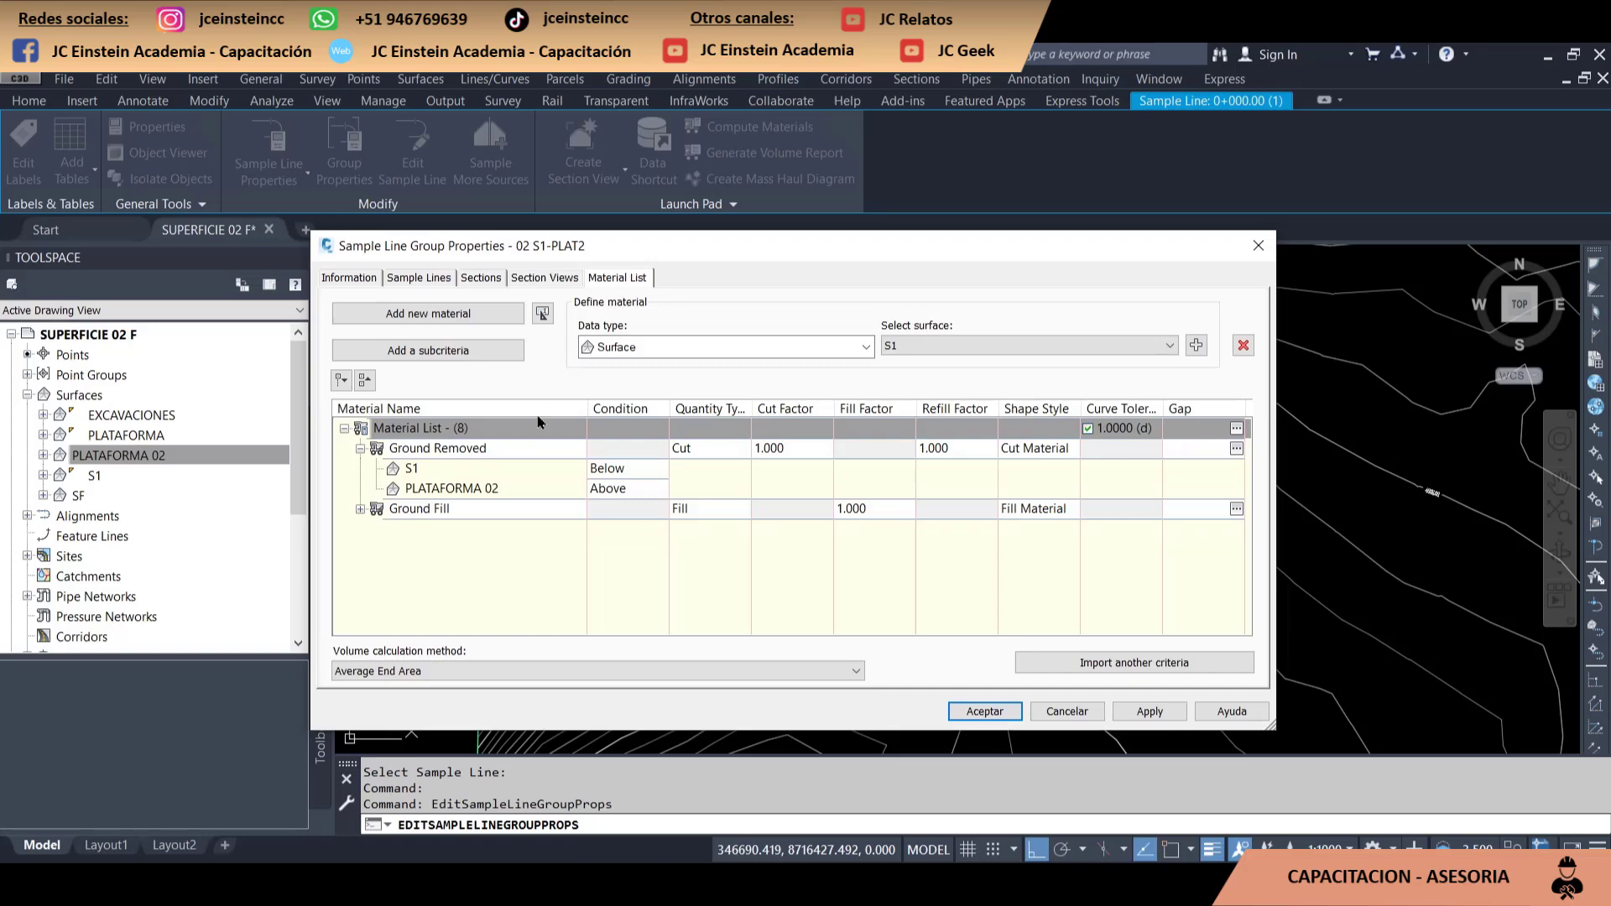
{"action": "left_click", "coordinate": [360, 509]}
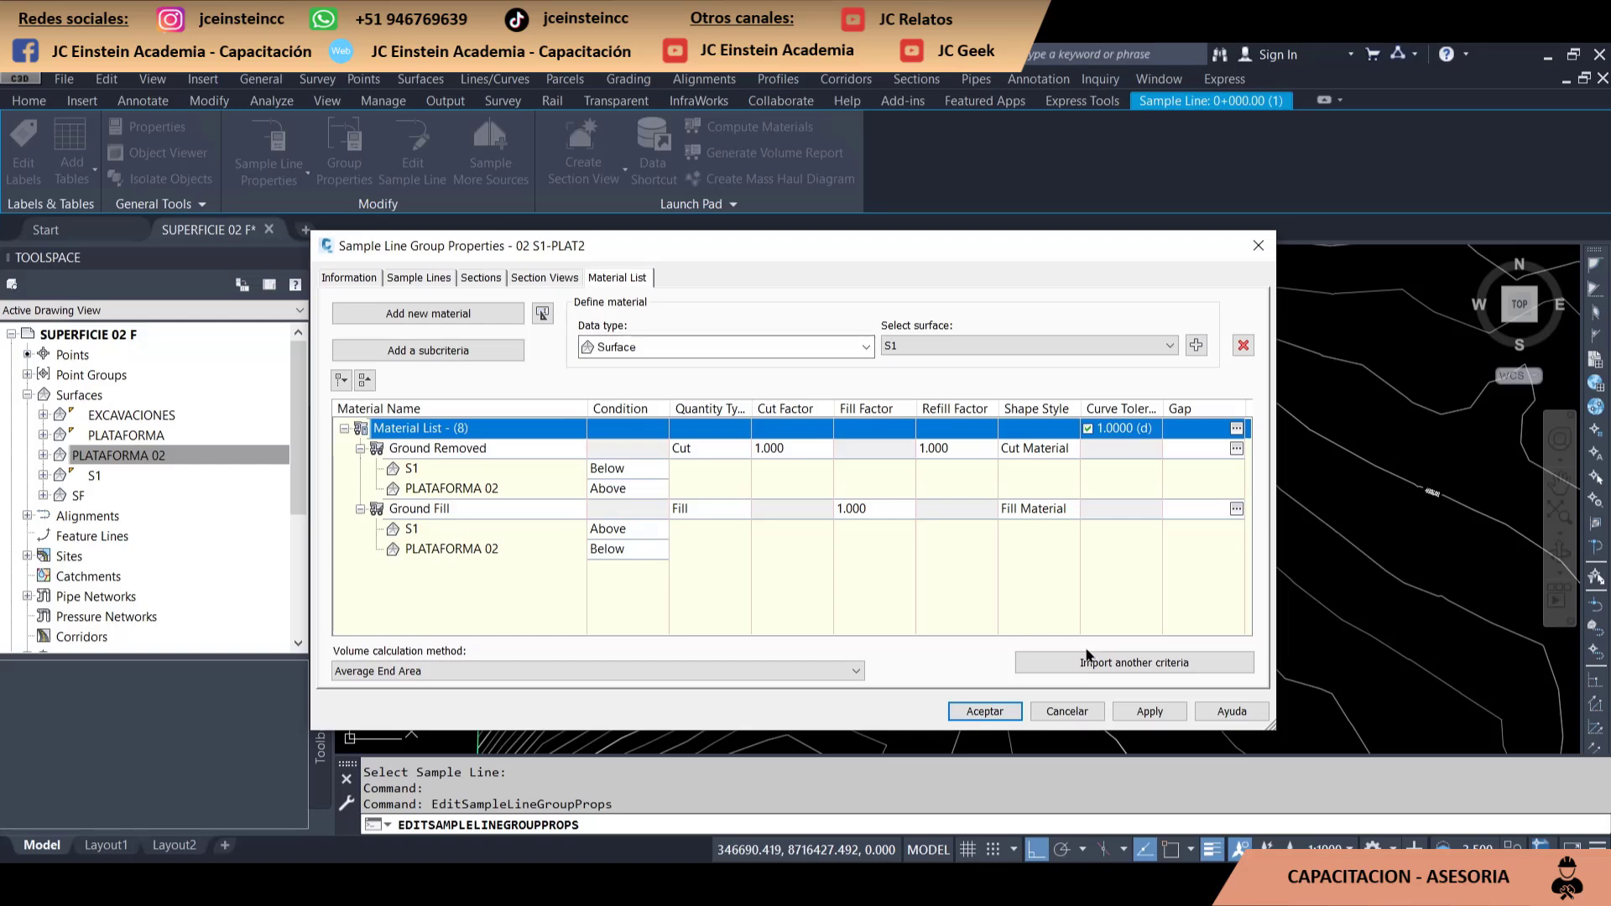
{"action": "left_click", "coordinate": [1163, 715]}
Close the group properties and launch the Create Multiple Section Views wizard
{"action": "left_click", "coordinate": [1012, 717]}
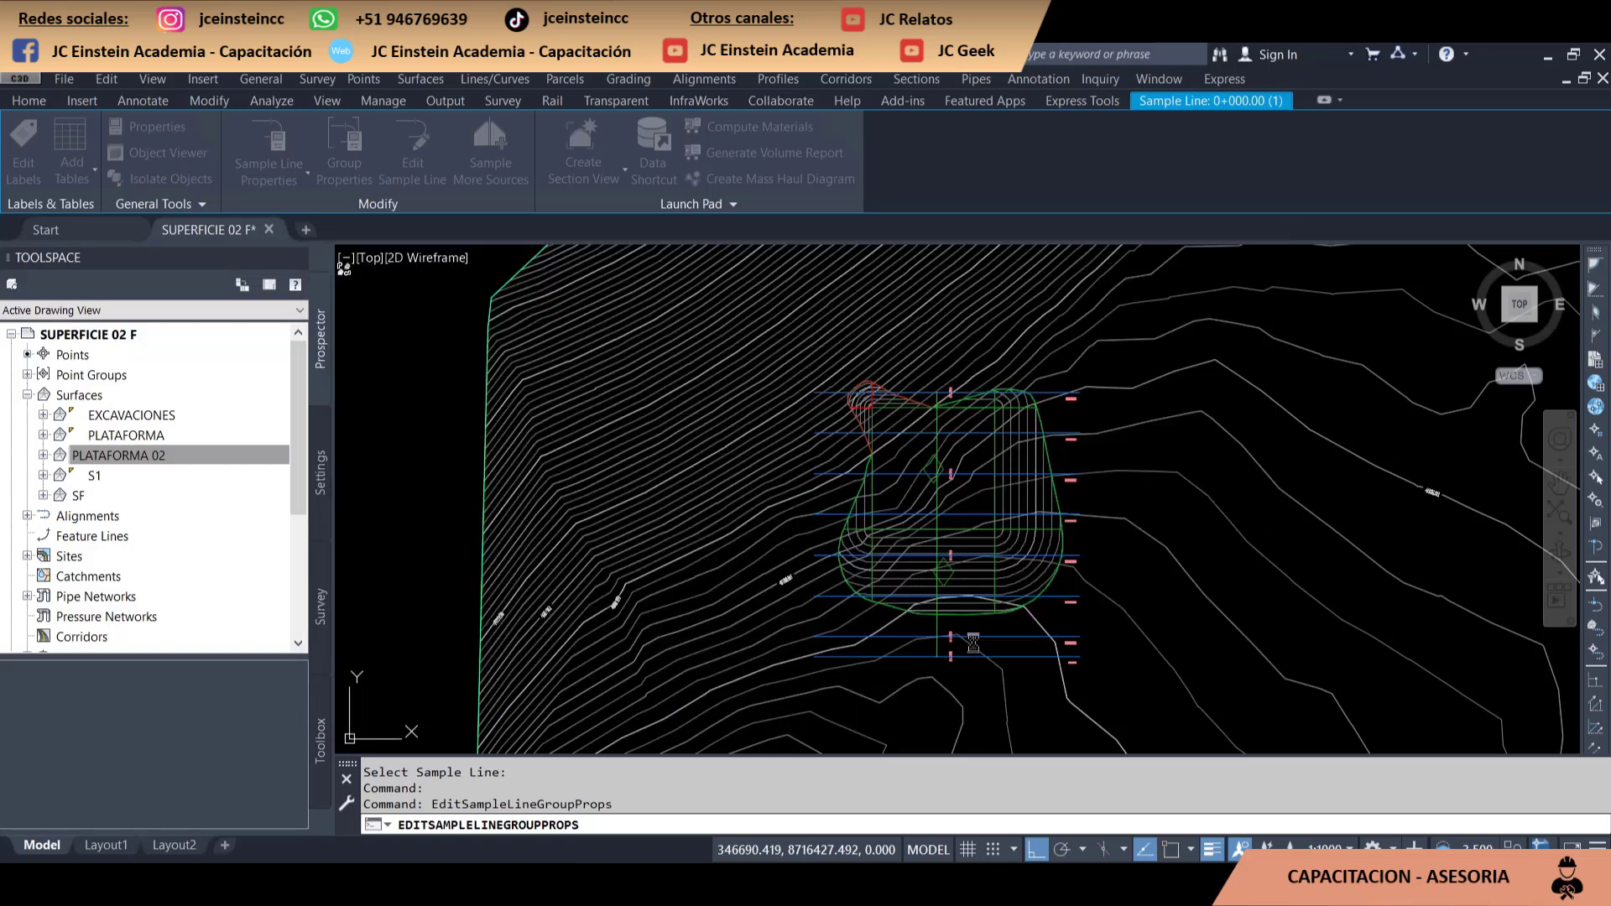
{"action": "left_click", "coordinate": [916, 79]}
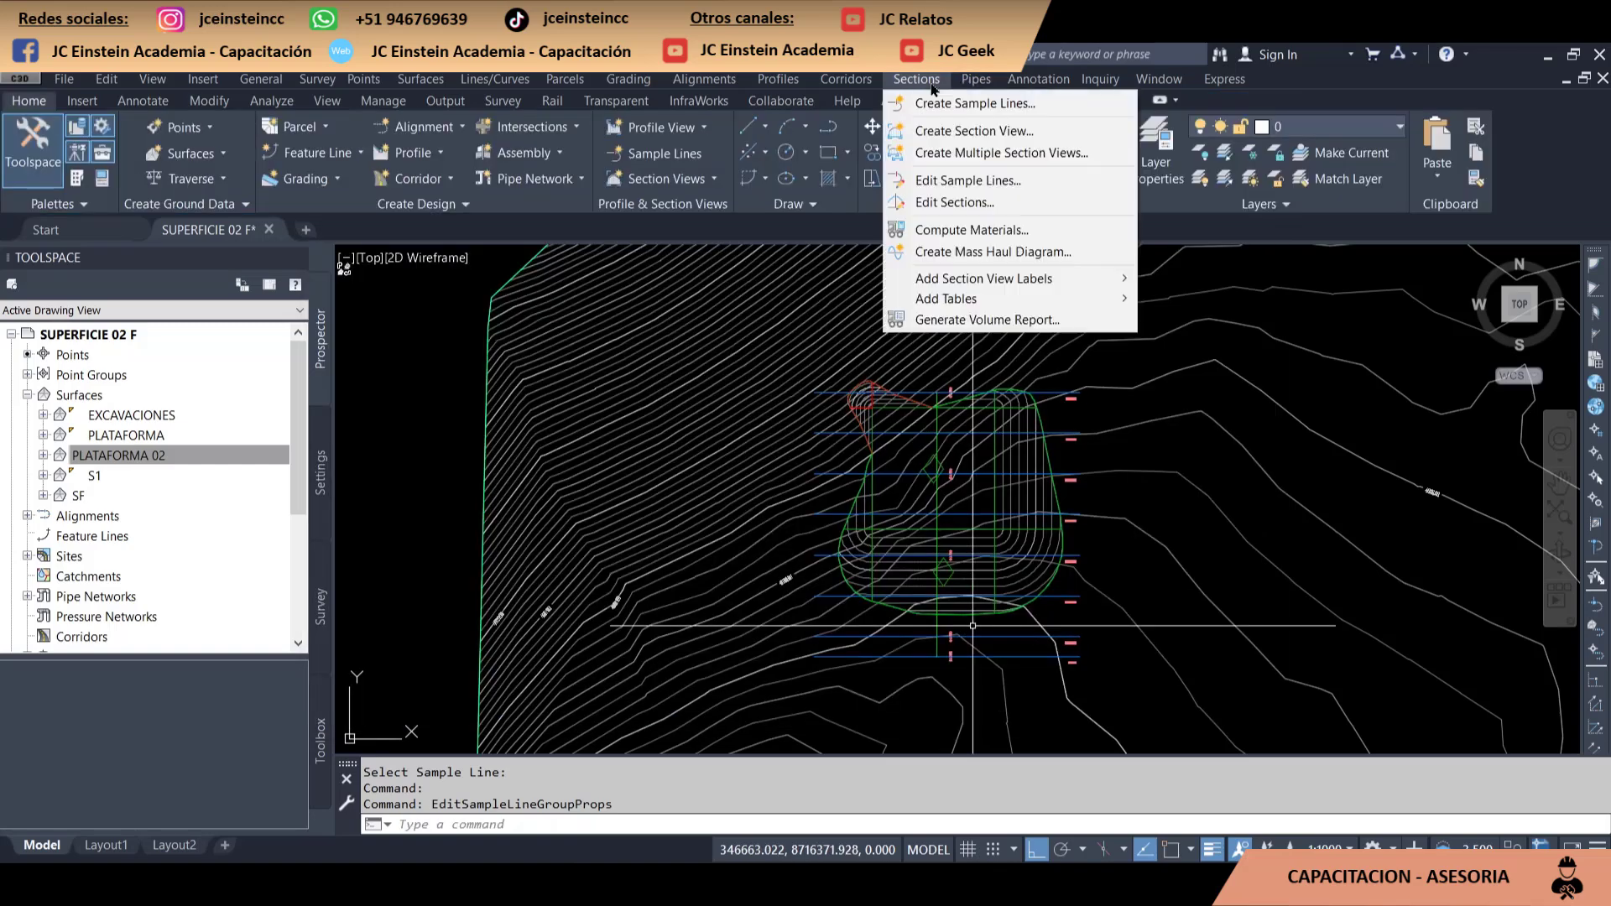
{"action": "left_click", "coordinate": [1011, 155]}
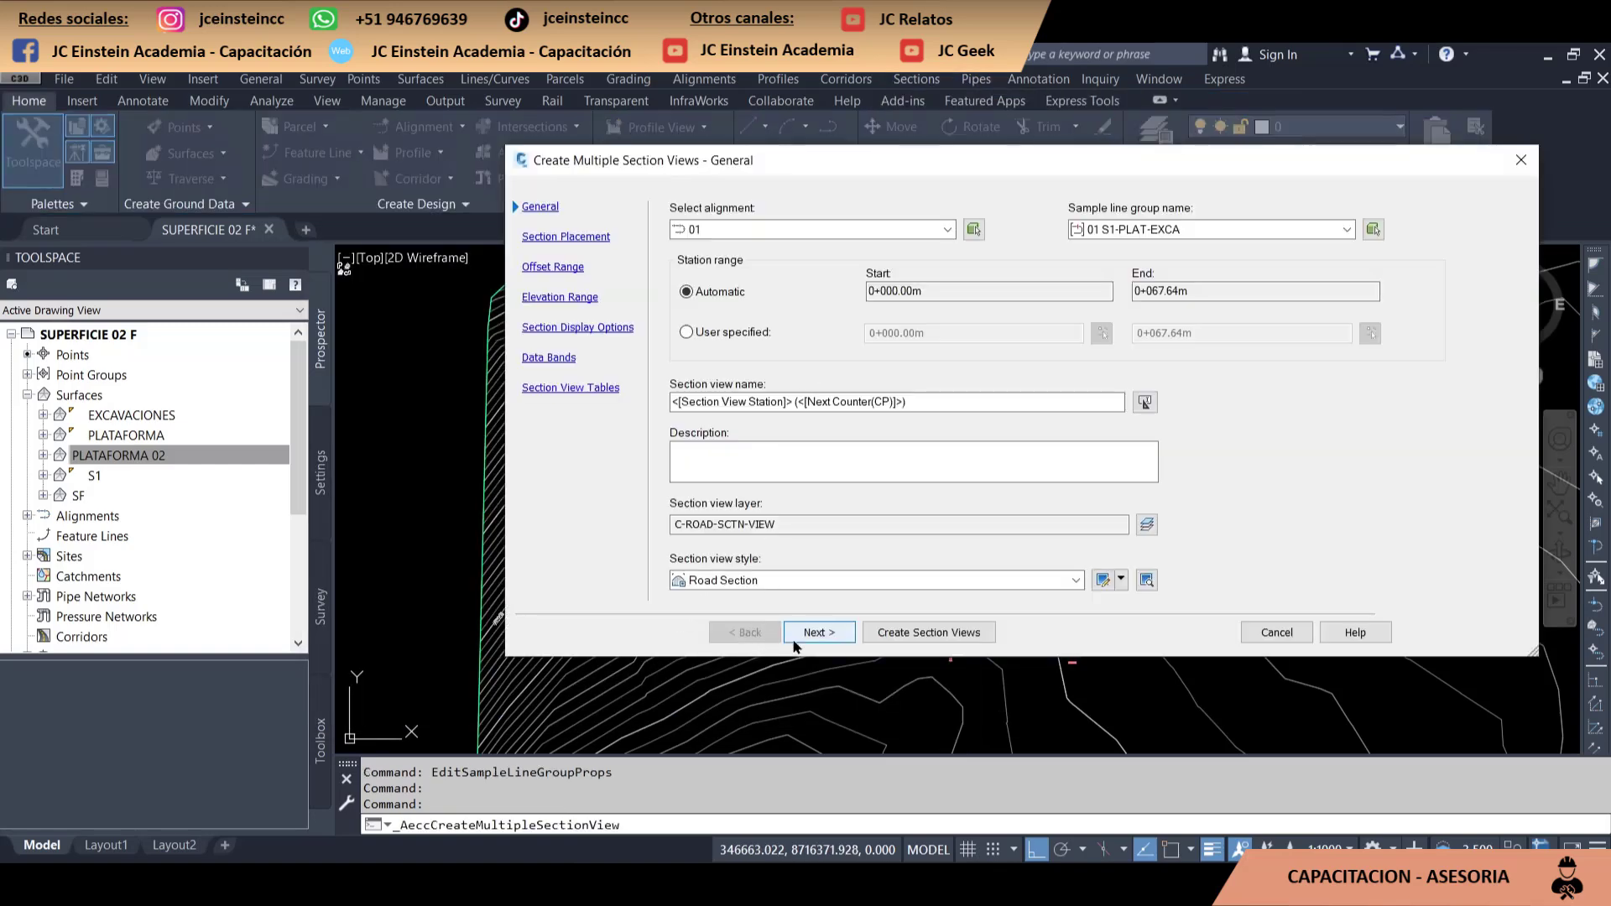
{"action": "left_click", "coordinate": [801, 643]}
{"action": "left_click", "coordinate": [811, 642]}
{"action": "left_click", "coordinate": [812, 642]}
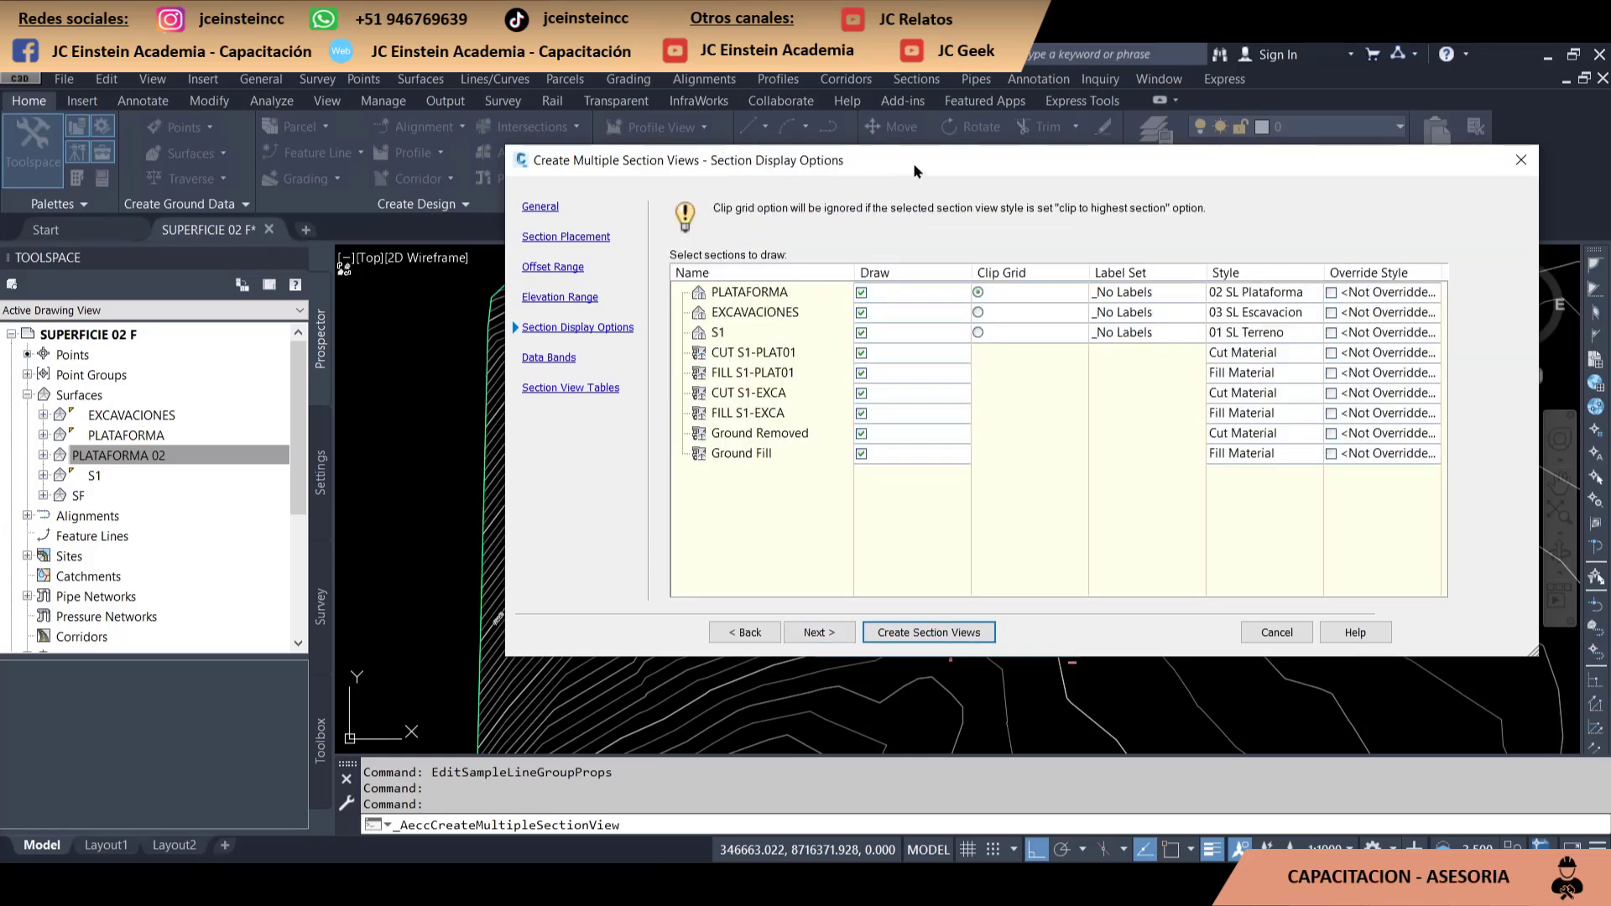
{"action": "left_click_drag", "start_coordinate": [913, 163], "coordinate": [824, 211]}
Choose alignment 02 on the General page and create the section views
{"action": "left_click", "coordinate": [337, 241]}
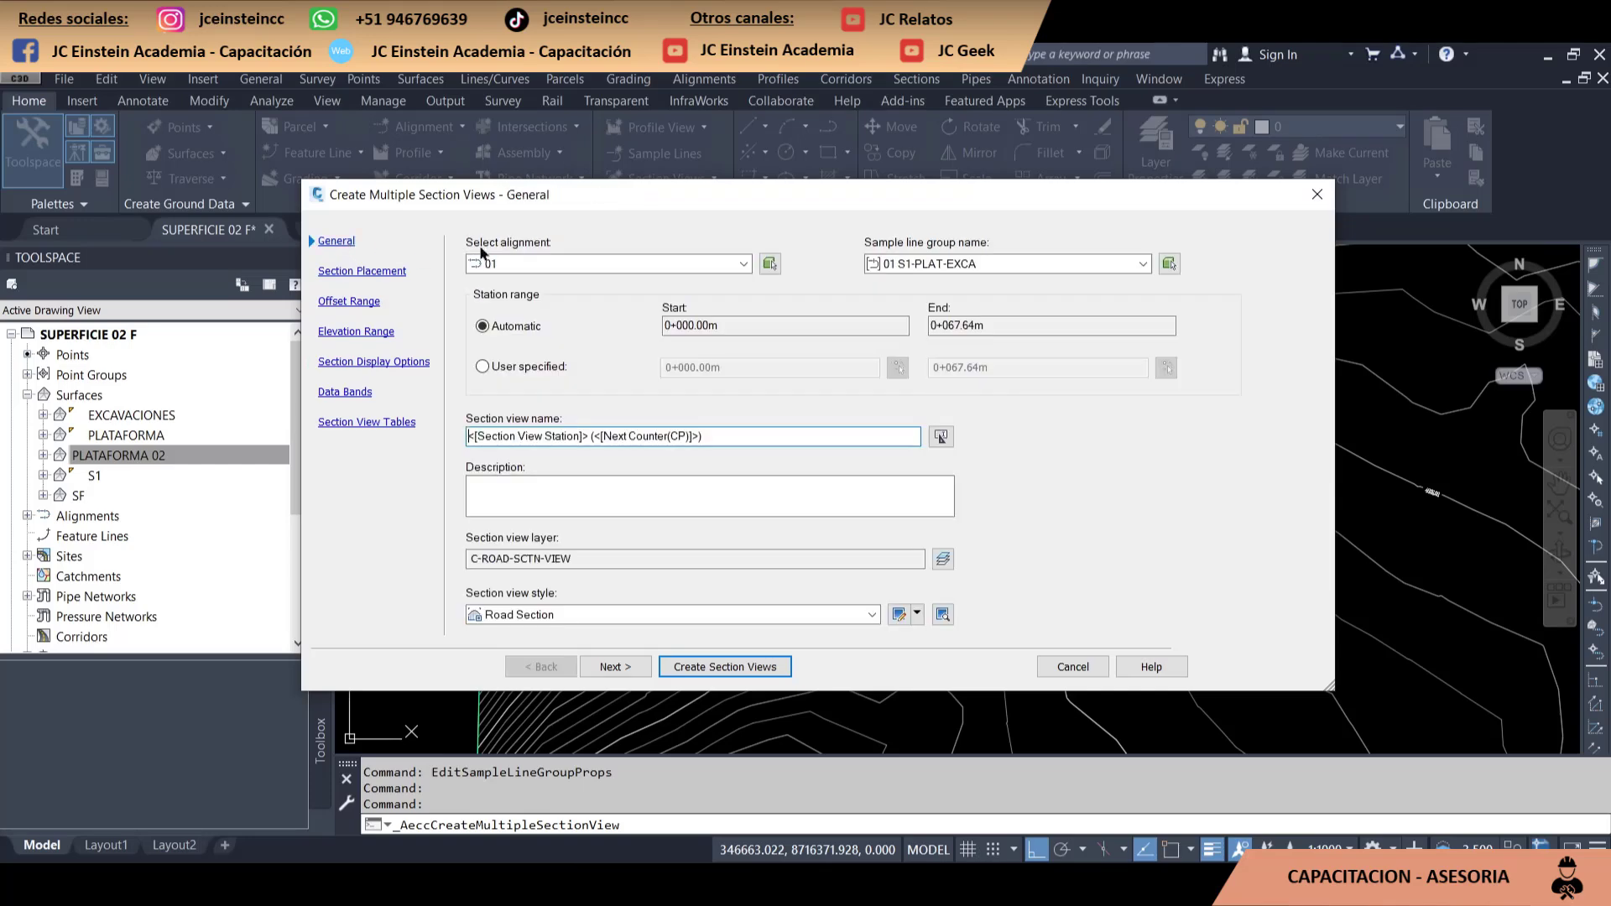
{"action": "left_click", "coordinate": [643, 264]}
{"action": "left_click", "coordinate": [513, 264]}
{"action": "left_click", "coordinate": [507, 298]}
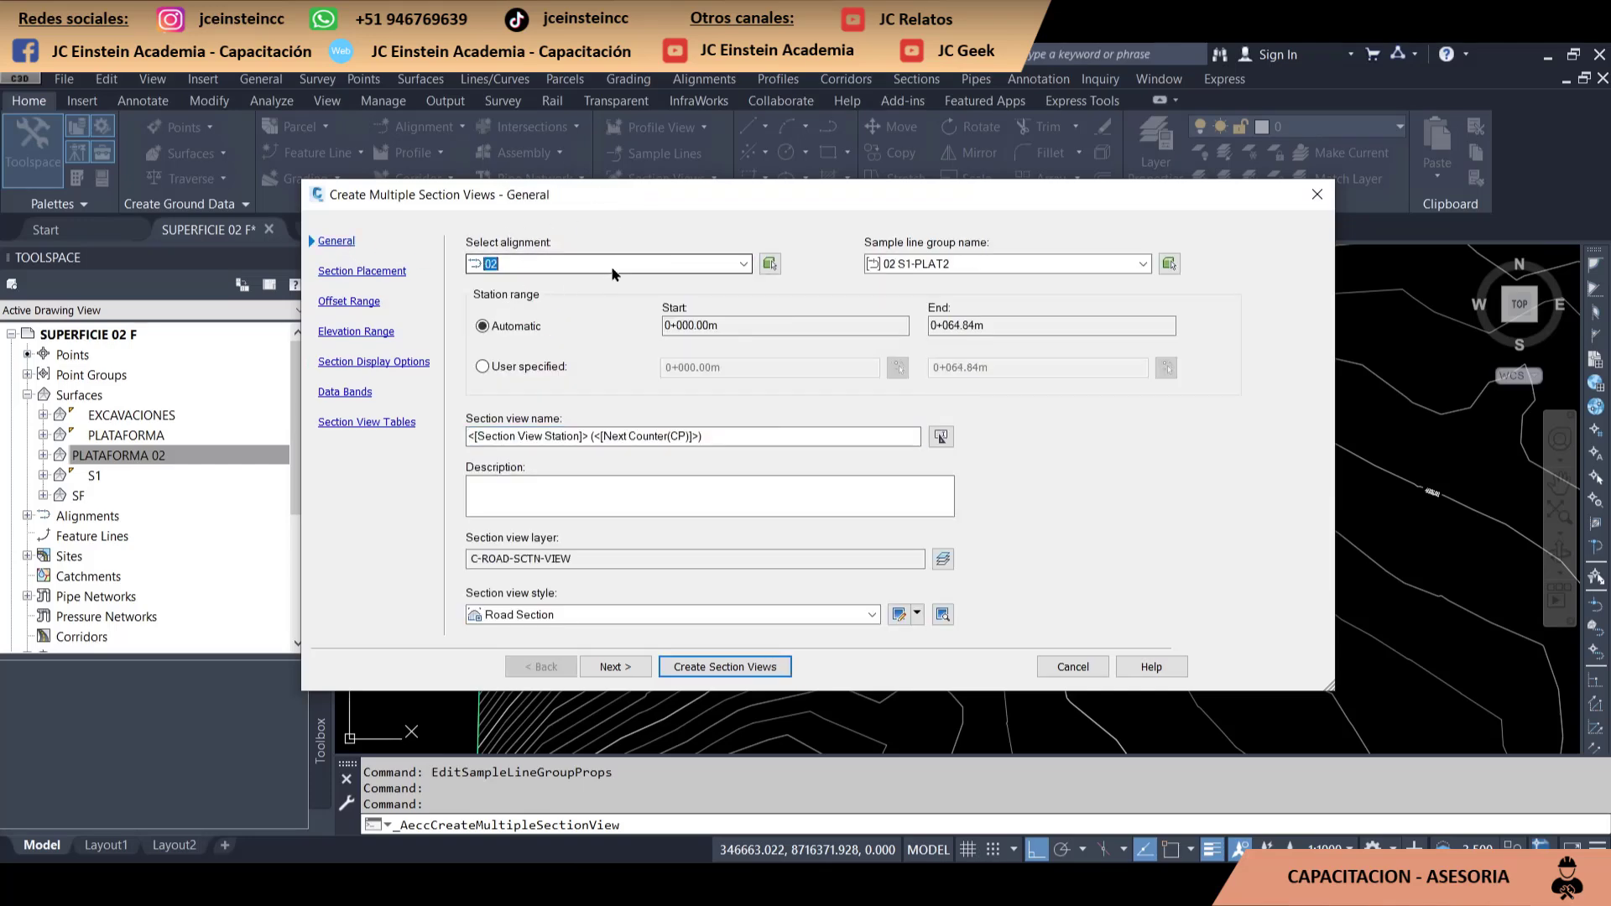
{"action": "left_click", "coordinate": [893, 263]}
{"action": "left_click", "coordinate": [604, 265]}
{"action": "left_click", "coordinate": [631, 265]}
{"action": "left_click", "coordinate": [607, 671]}
{"action": "left_click", "coordinate": [607, 671]}
{"action": "left_click", "coordinate": [607, 671]}
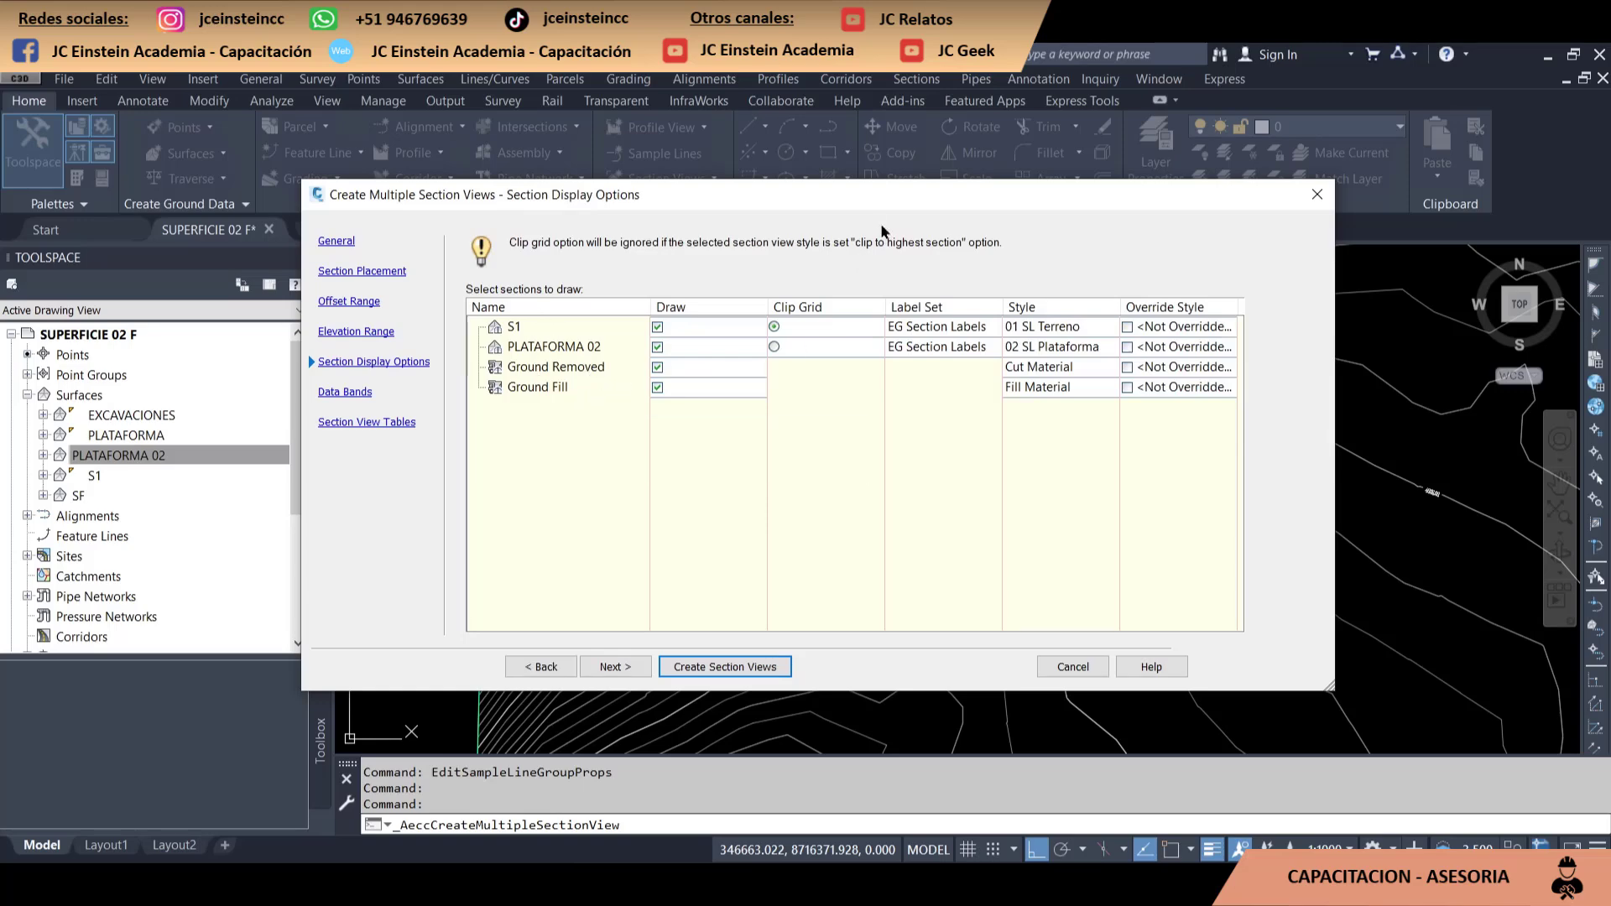
{"action": "left_click_drag", "start_coordinate": [898, 200], "coordinate": [937, 204]}
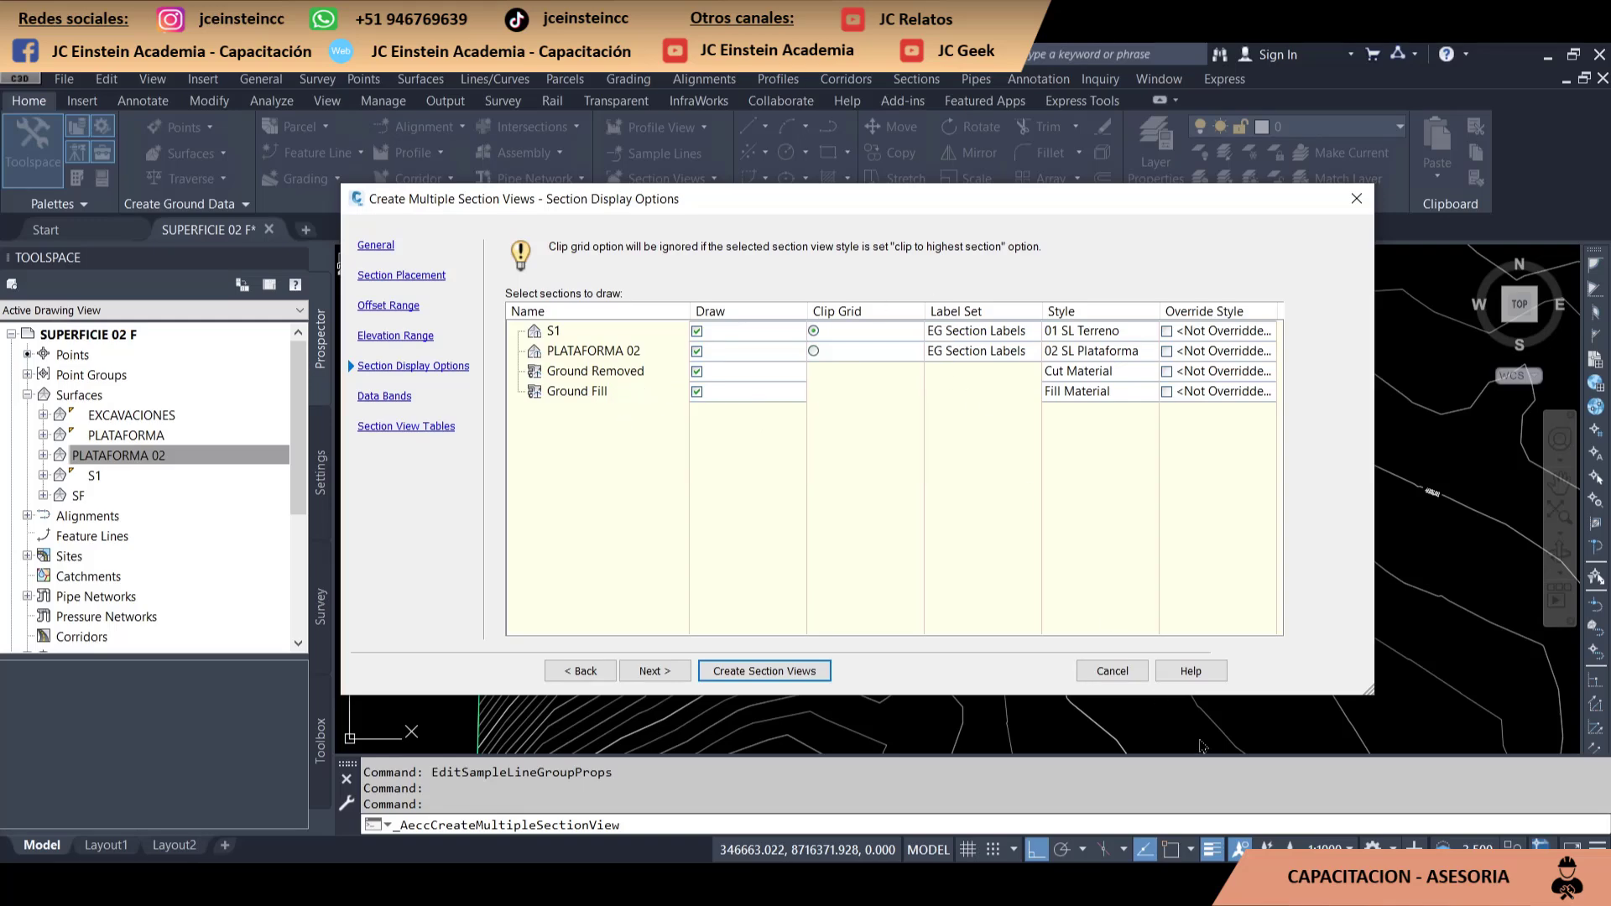
{"action": "left_click", "coordinate": [773, 672]}
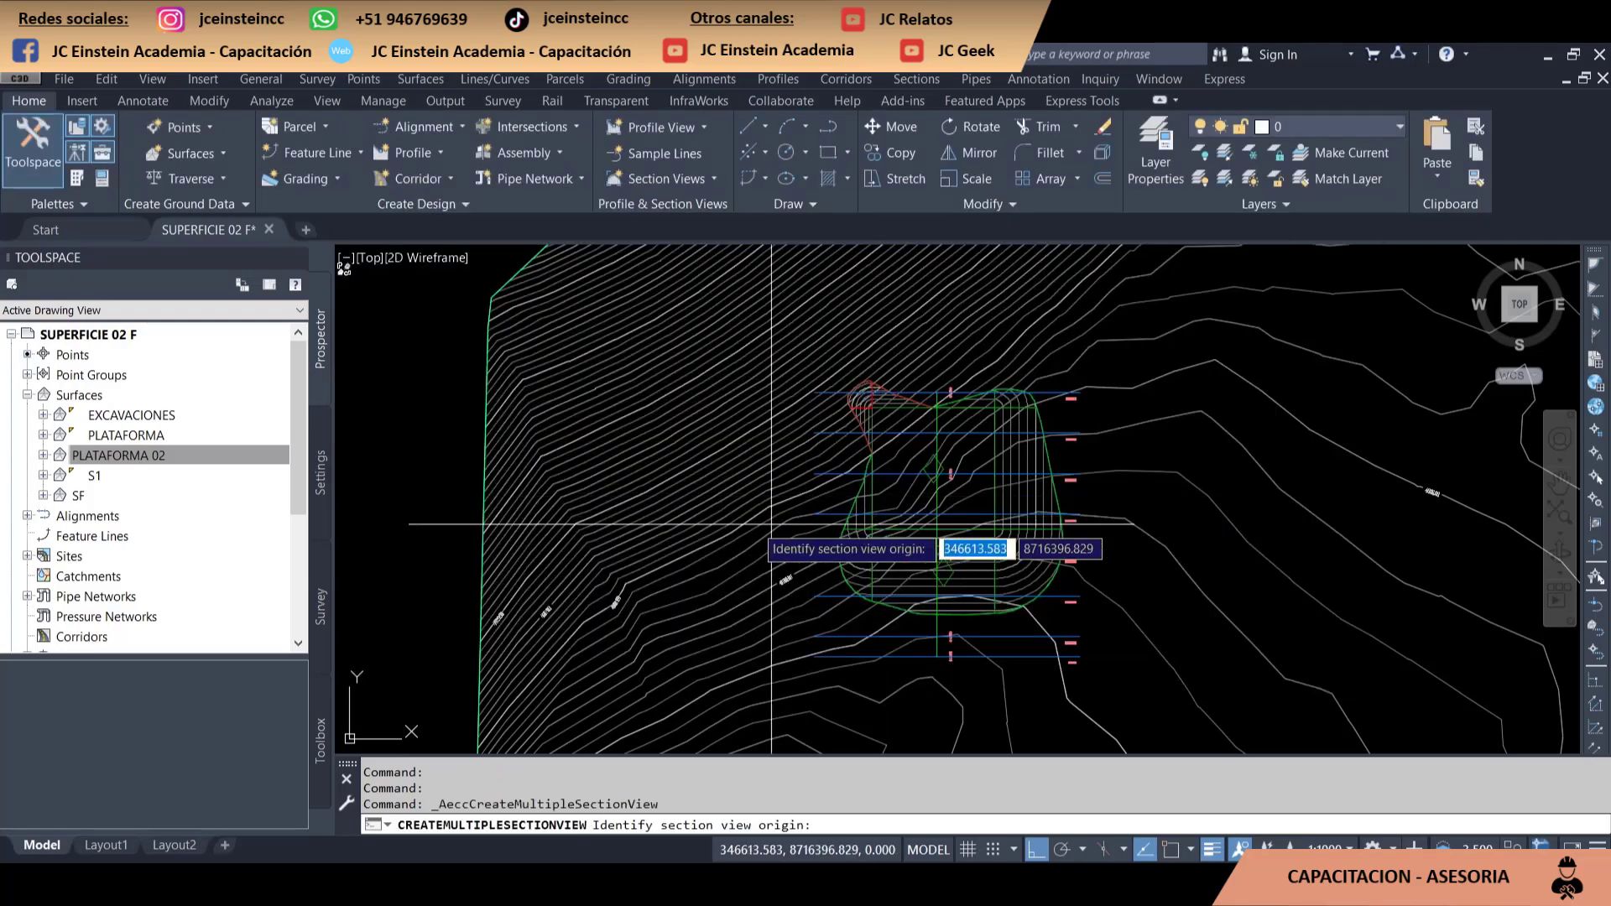
Place the alignment 02 section view grid at an empty origin point in the drawing
{"action": "scroll", "coordinate": [771, 525], "scroll_direction": "down", "scroll_amount": 5}
{"action": "middle_click_drag", "start_coordinate": [344, 624], "coordinate": [667, 551]}
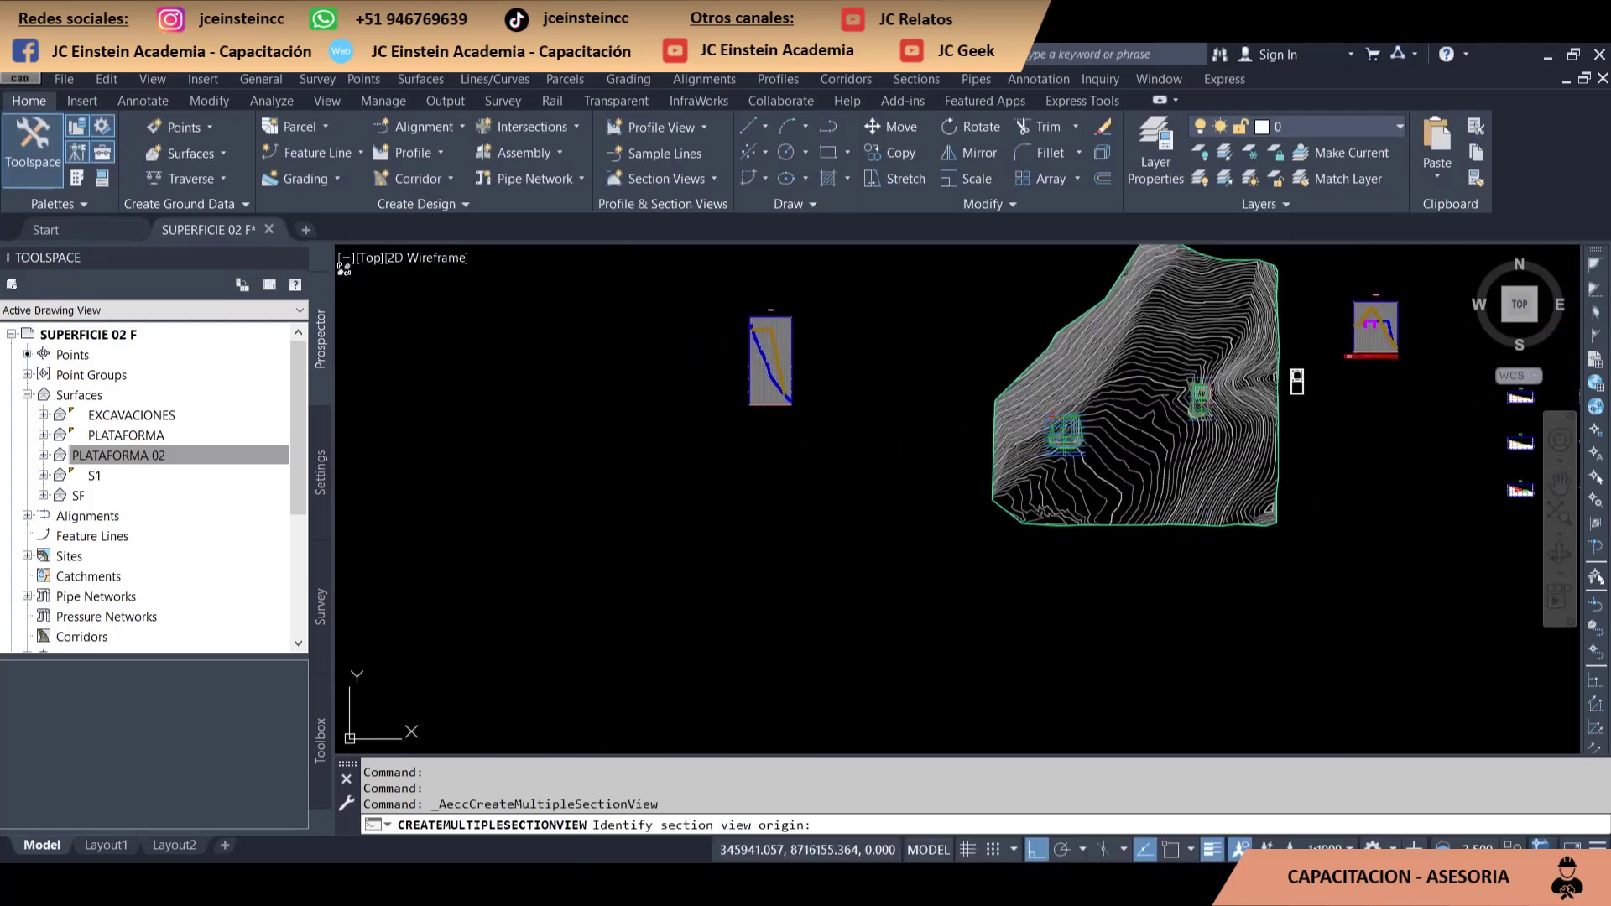
{"action": "left_click", "coordinate": [587, 701]}
Zoom in and out over the new section views to inspect their offset/elevation labels
{"action": "scroll", "coordinate": [772, 592], "scroll_direction": "up", "scroll_amount": 2}
{"action": "scroll", "coordinate": [782, 594], "scroll_direction": "up", "scroll_amount": 2}
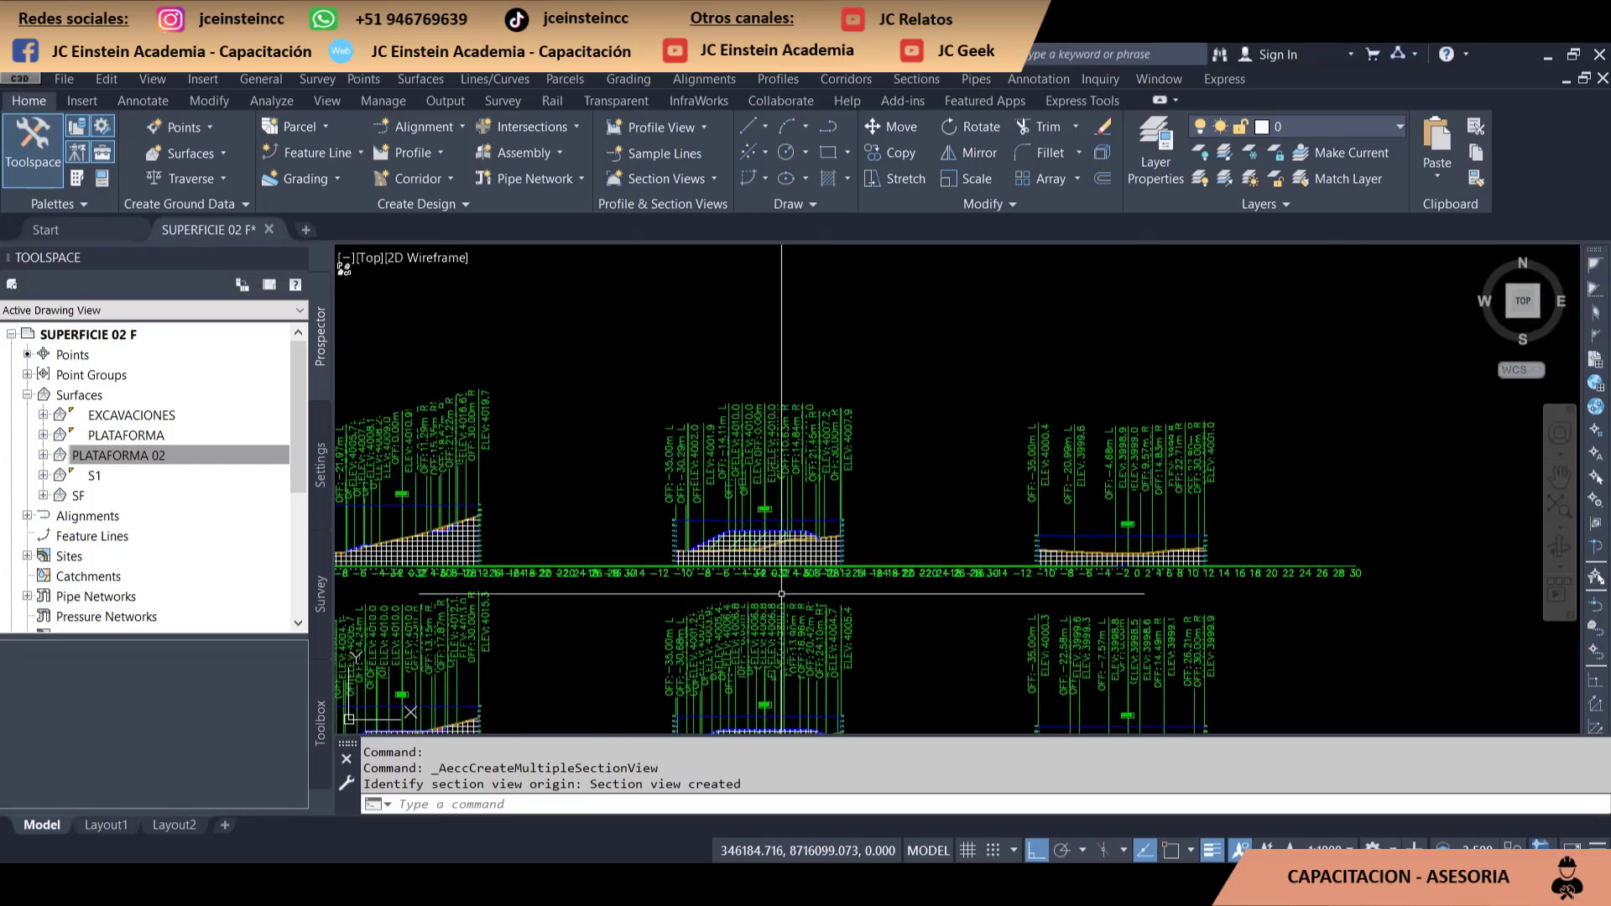
{"action": "scroll", "coordinate": [801, 537], "scroll_direction": "down", "scroll_amount": 4}
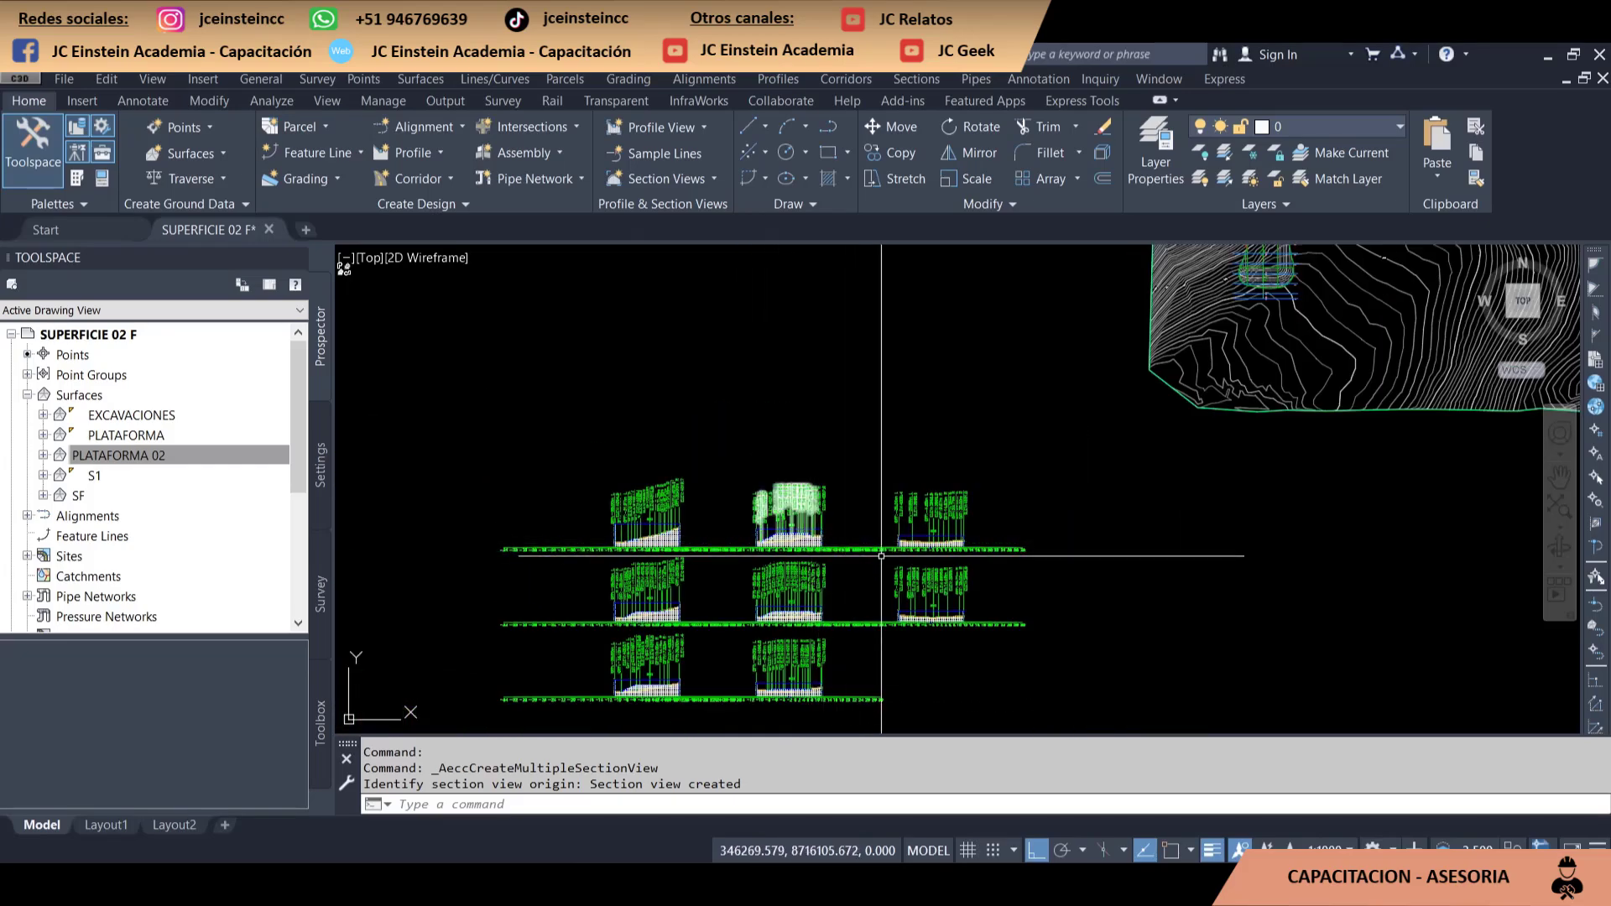
{"action": "scroll", "coordinate": [881, 558], "scroll_direction": "down", "scroll_amount": 6}
{"action": "scroll", "coordinate": [927, 562], "scroll_direction": "up", "scroll_amount": 4}
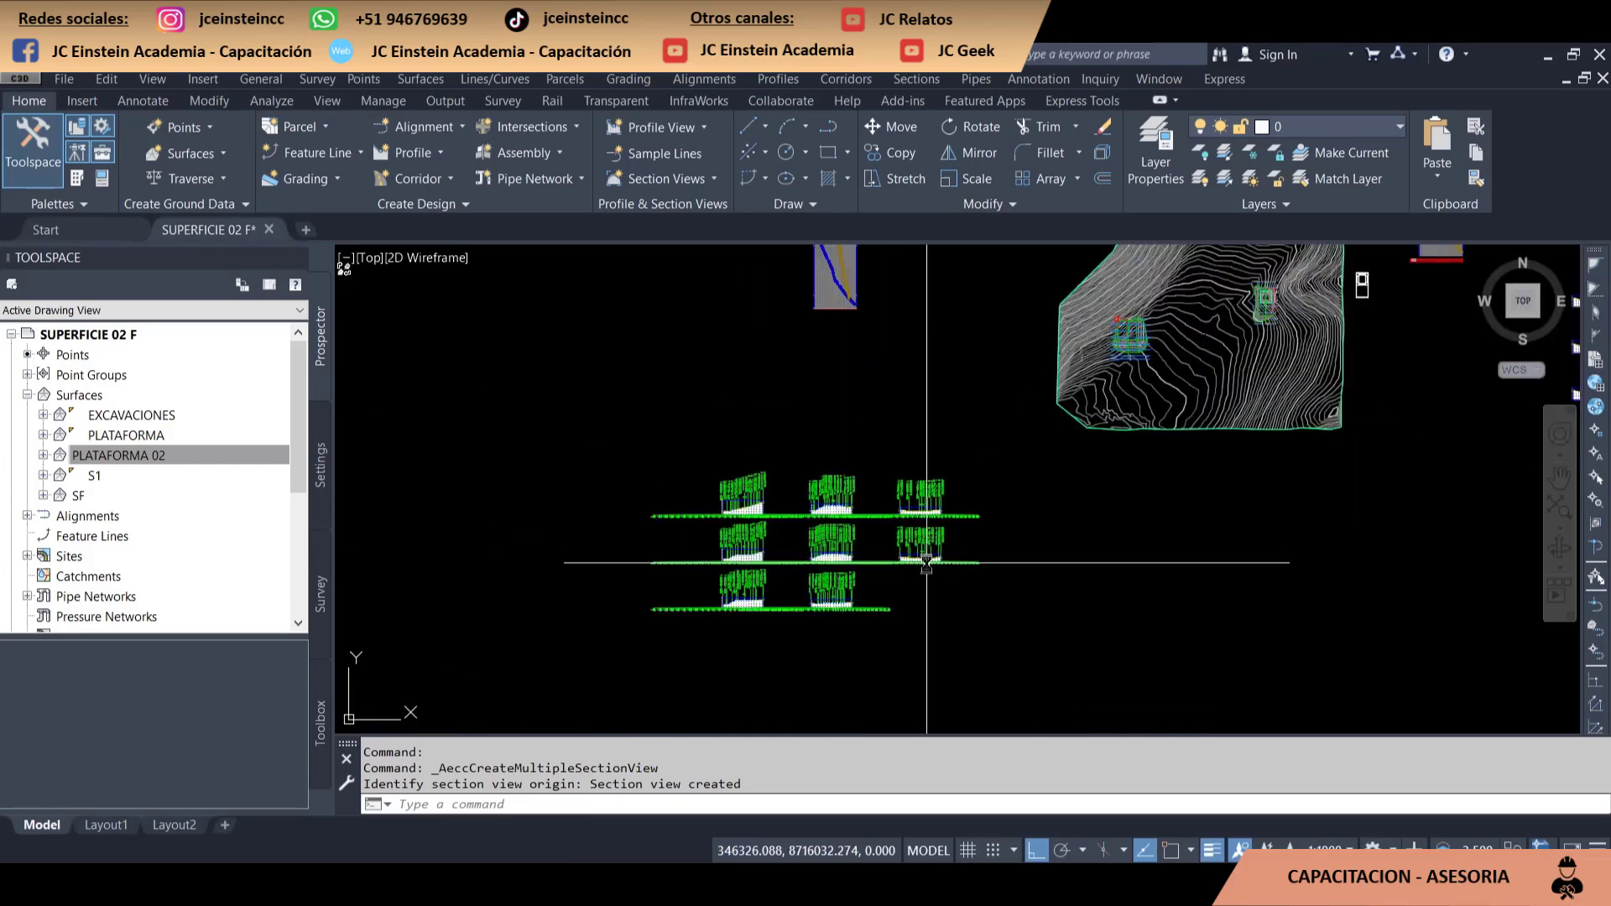
{"action": "scroll", "coordinate": [926, 562], "scroll_direction": "up", "scroll_amount": 2}
{"action": "scroll", "coordinate": [881, 545], "scroll_direction": "up", "scroll_amount": 4}
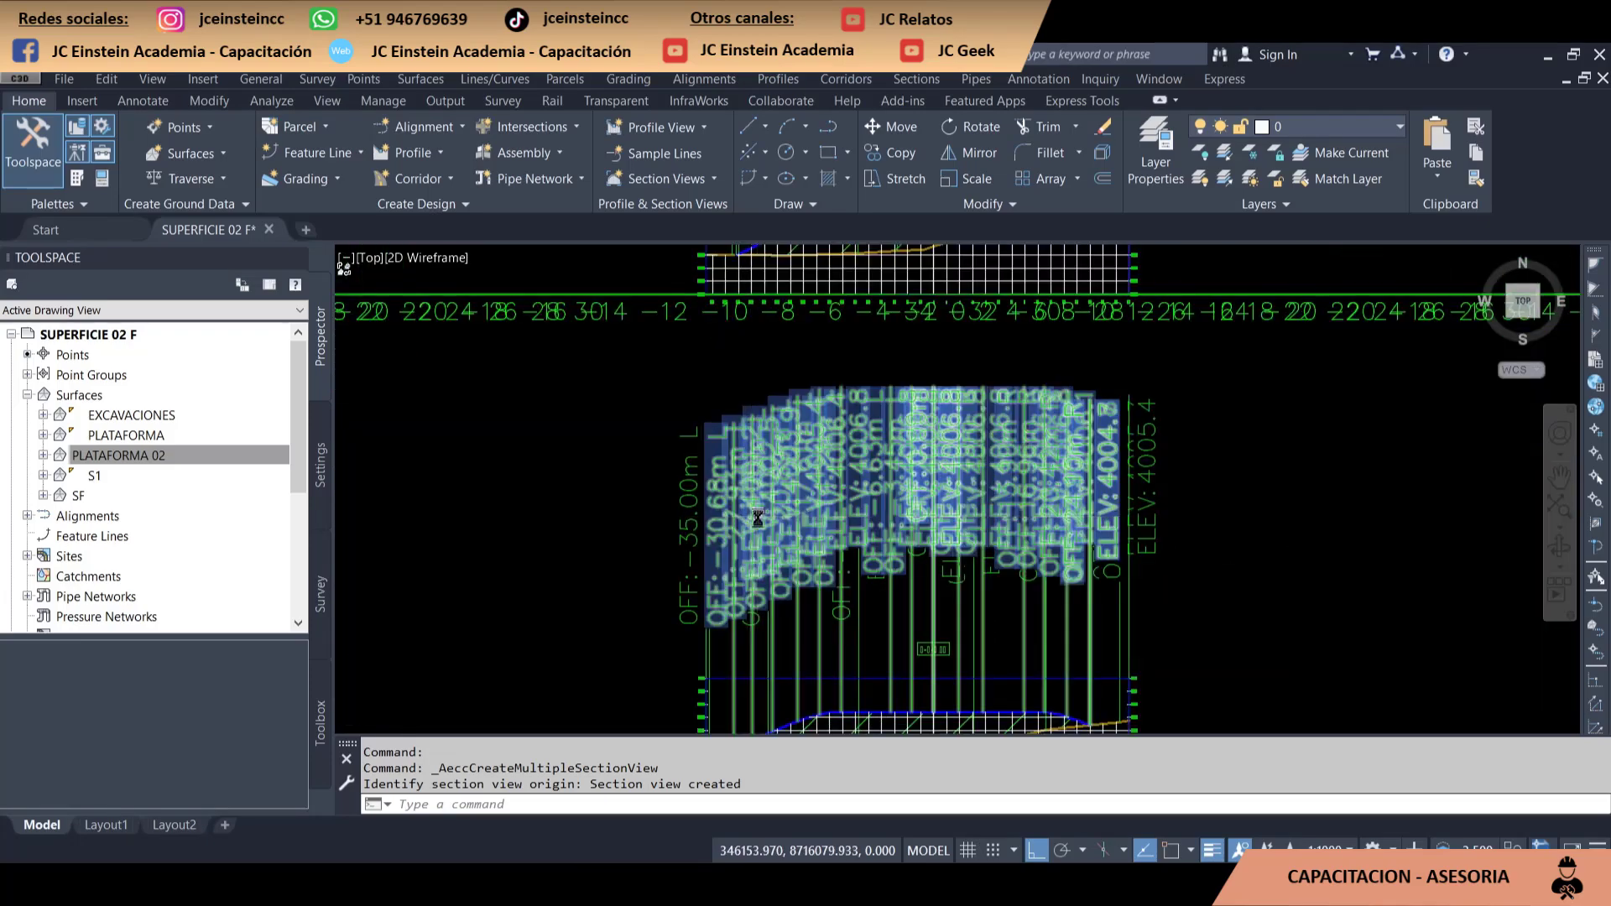
{"action": "scroll", "coordinate": [758, 518], "scroll_direction": "down", "scroll_amount": 5}
{"action": "scroll", "coordinate": [805, 504], "scroll_direction": "up", "scroll_amount": 3}
{"action": "scroll", "coordinate": [829, 495], "scroll_direction": "down", "scroll_amount": 2}
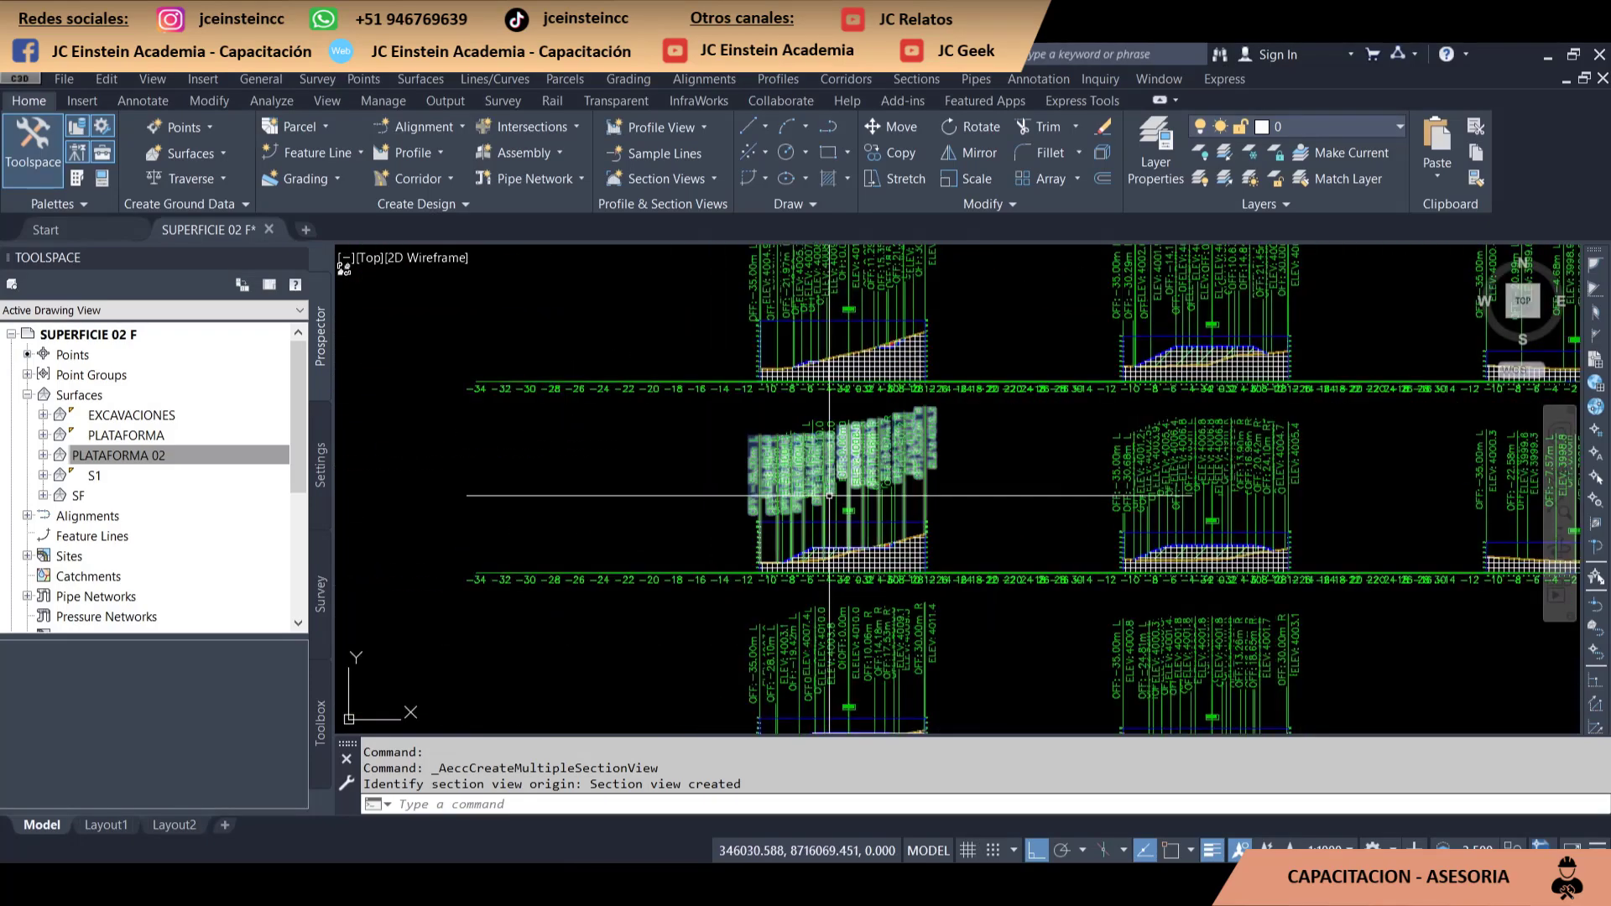
{"action": "scroll", "coordinate": [806, 470], "scroll_direction": "down", "scroll_amount": 3}
{"action": "scroll", "coordinate": [718, 402], "scroll_direction": "up", "scroll_amount": 3}
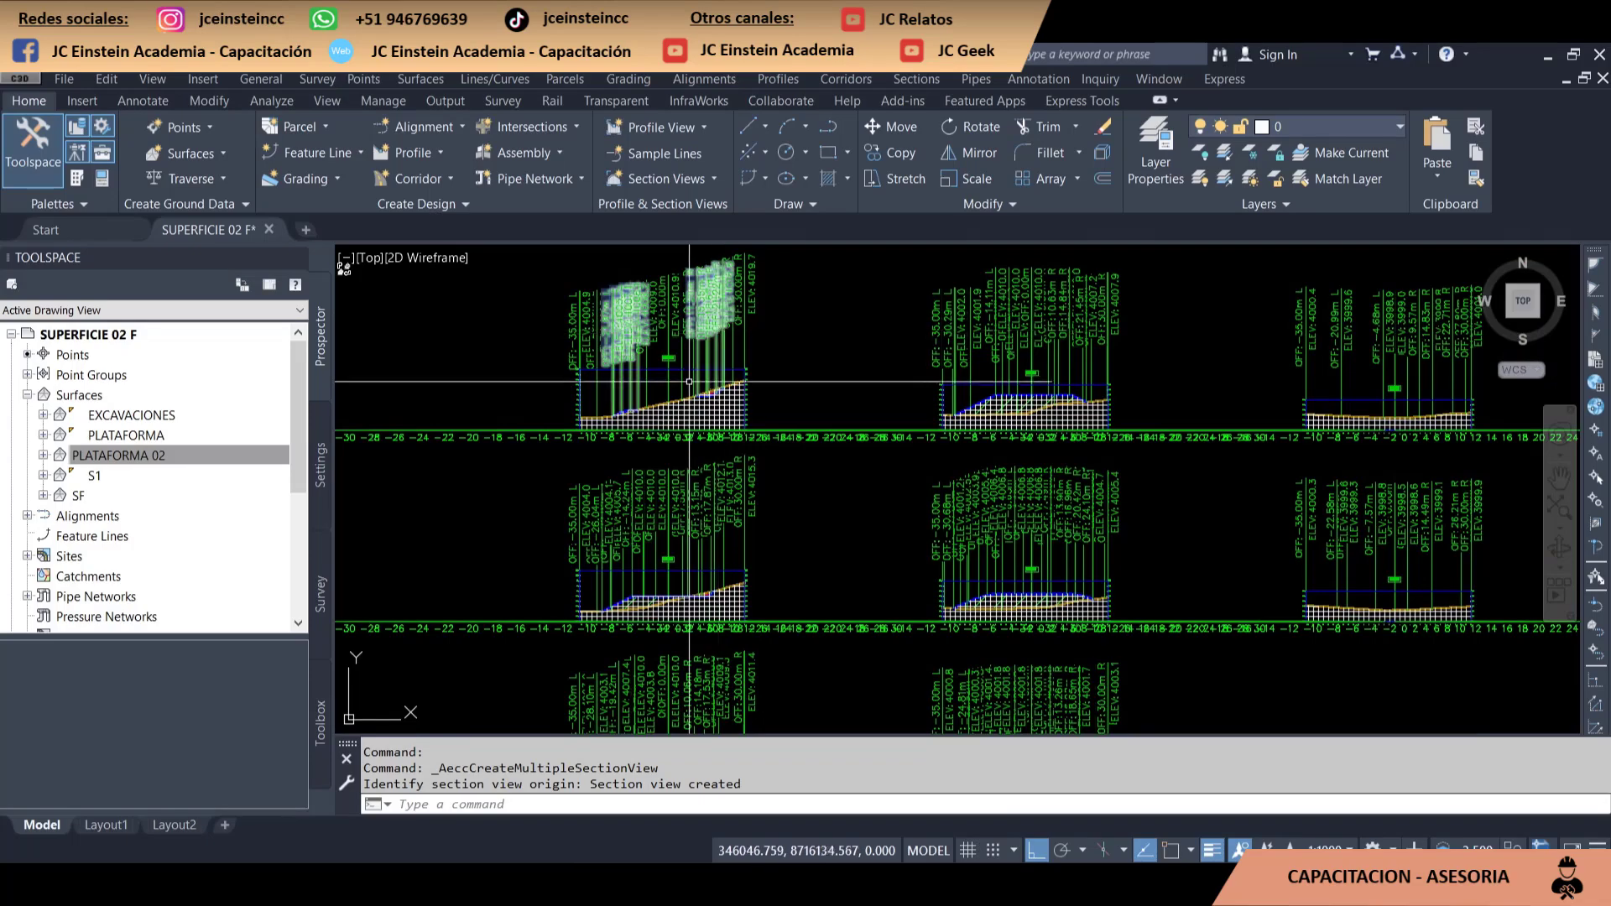
{"action": "scroll", "coordinate": [873, 436], "scroll_direction": "down", "scroll_amount": 4}
{"action": "scroll", "coordinate": [876, 438], "scroll_direction": "up", "scroll_amount": 4}
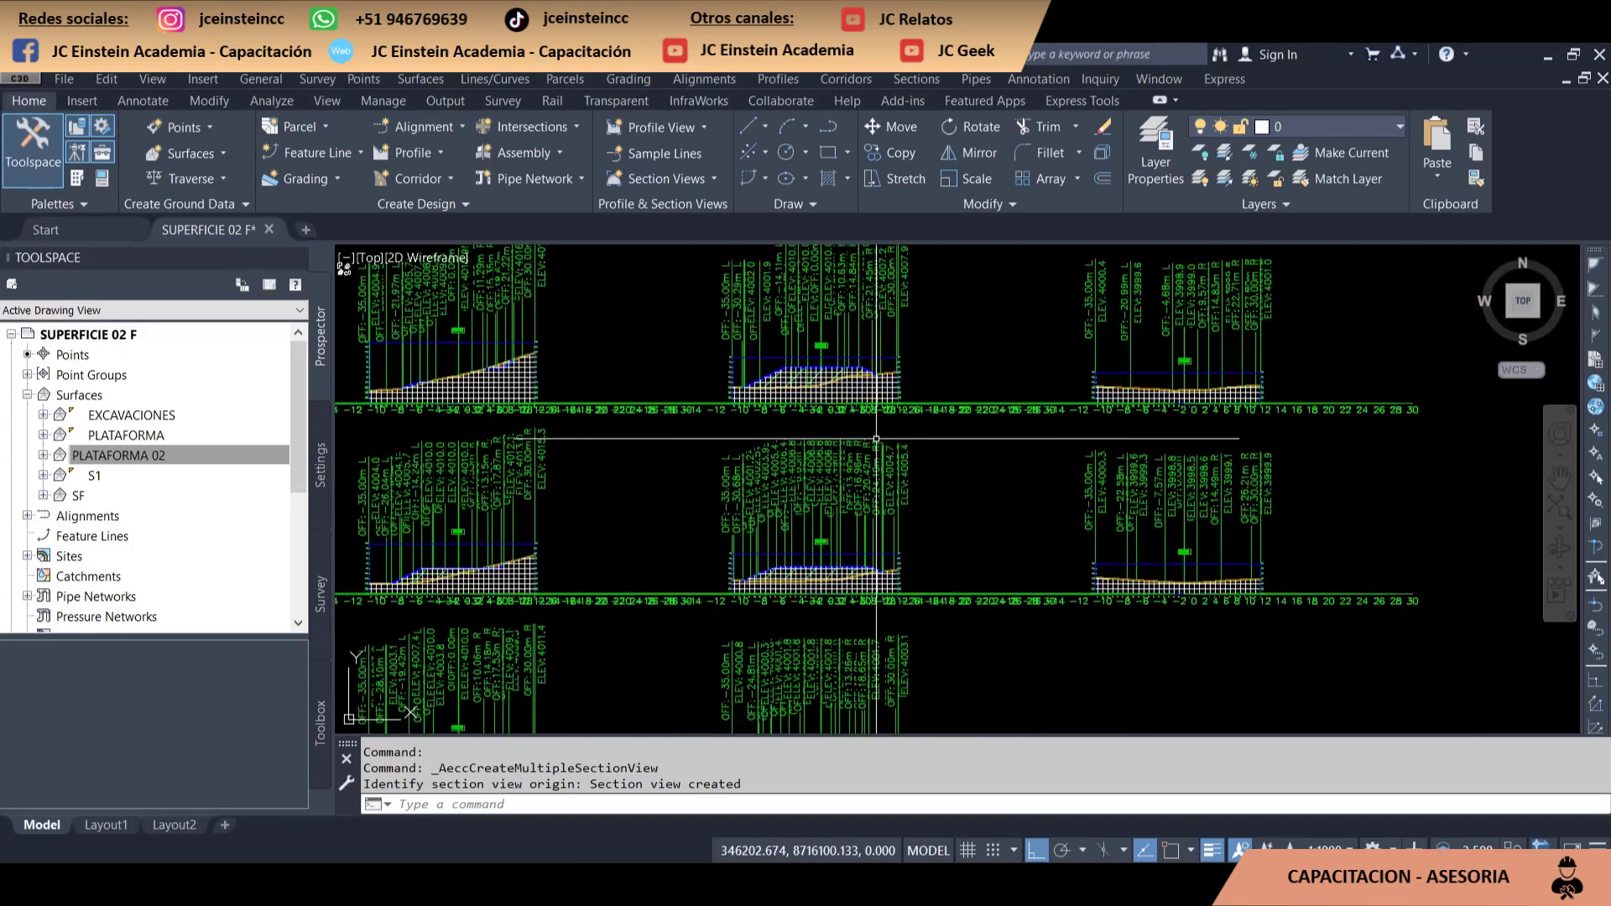
{"action": "scroll", "coordinate": [876, 439], "scroll_direction": "down", "scroll_amount": 4}
{"action": "scroll", "coordinate": [807, 443], "scroll_direction": "up", "scroll_amount": 4}
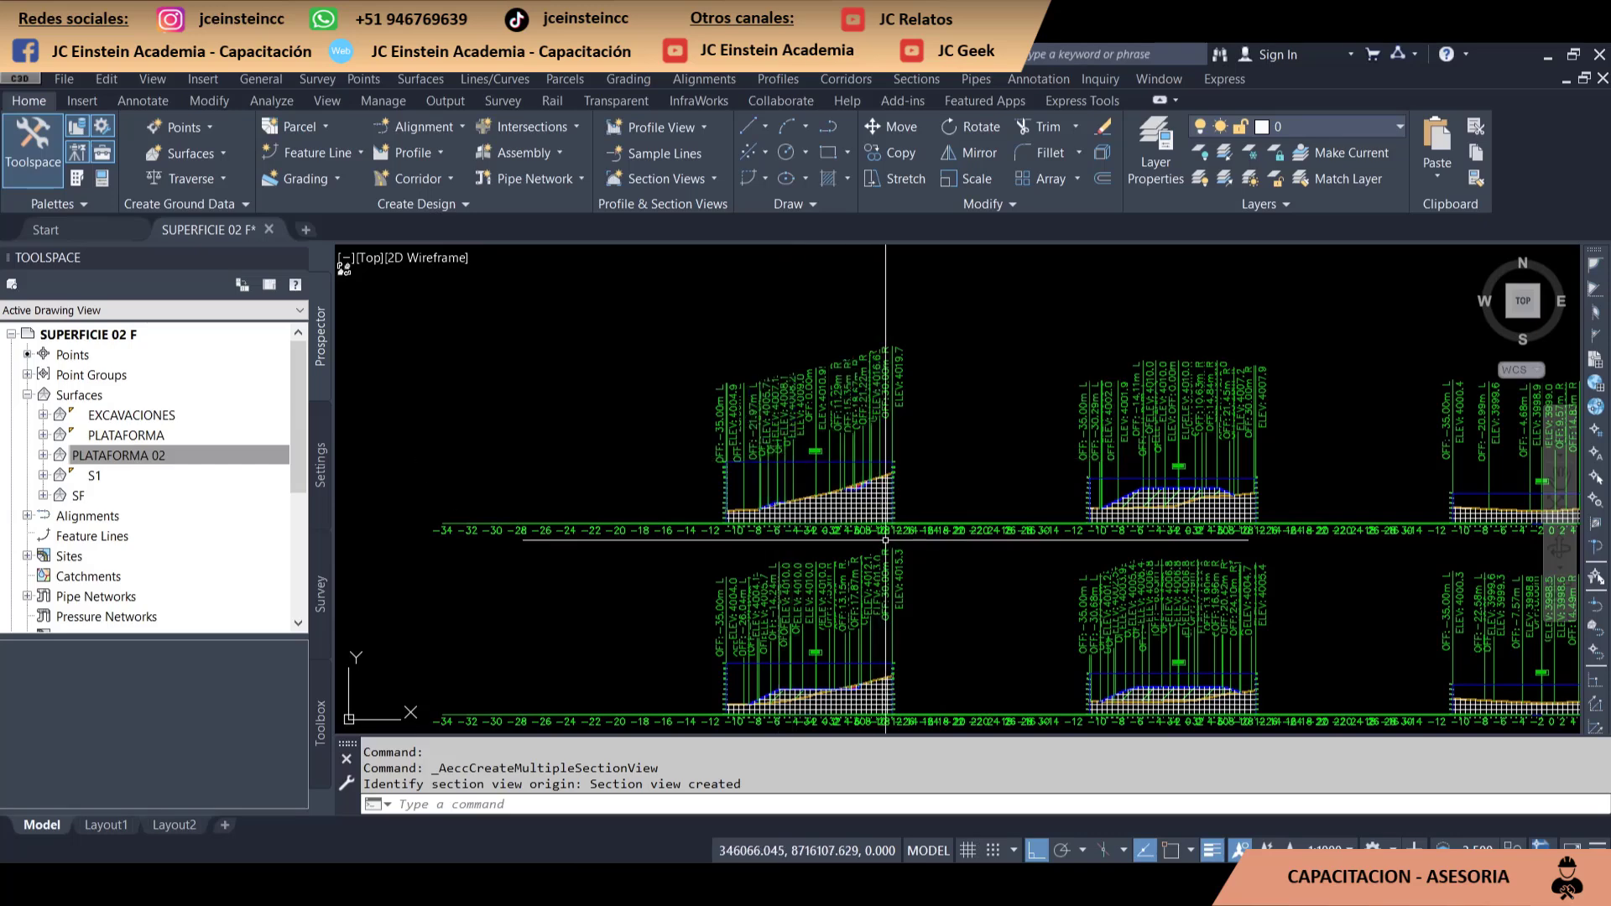
{"action": "scroll", "coordinate": [876, 529], "scroll_direction": "up", "scroll_amount": 5}
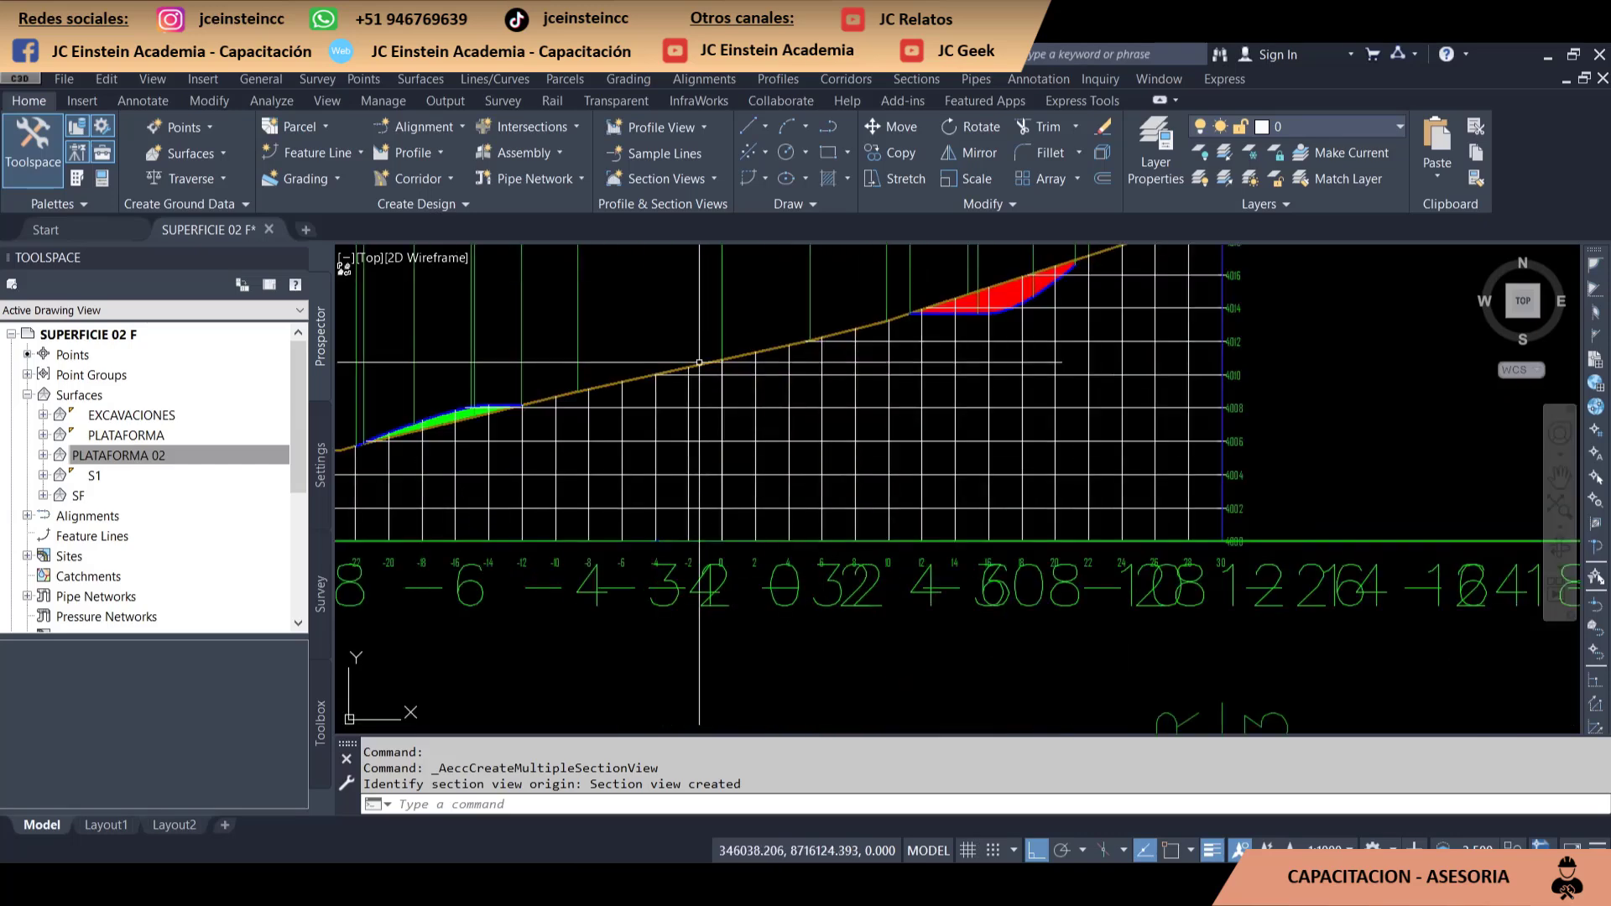
{"action": "scroll", "coordinate": [798, 515], "scroll_direction": "up", "scroll_amount": 1}
{"action": "scroll", "coordinate": [798, 516], "scroll_direction": "down", "scroll_amount": 3}
Center the view on the red cut area and select the first section's grade break labels
{"action": "middle_click_drag", "start_coordinate": [798, 515], "coordinate": [587, 688]}
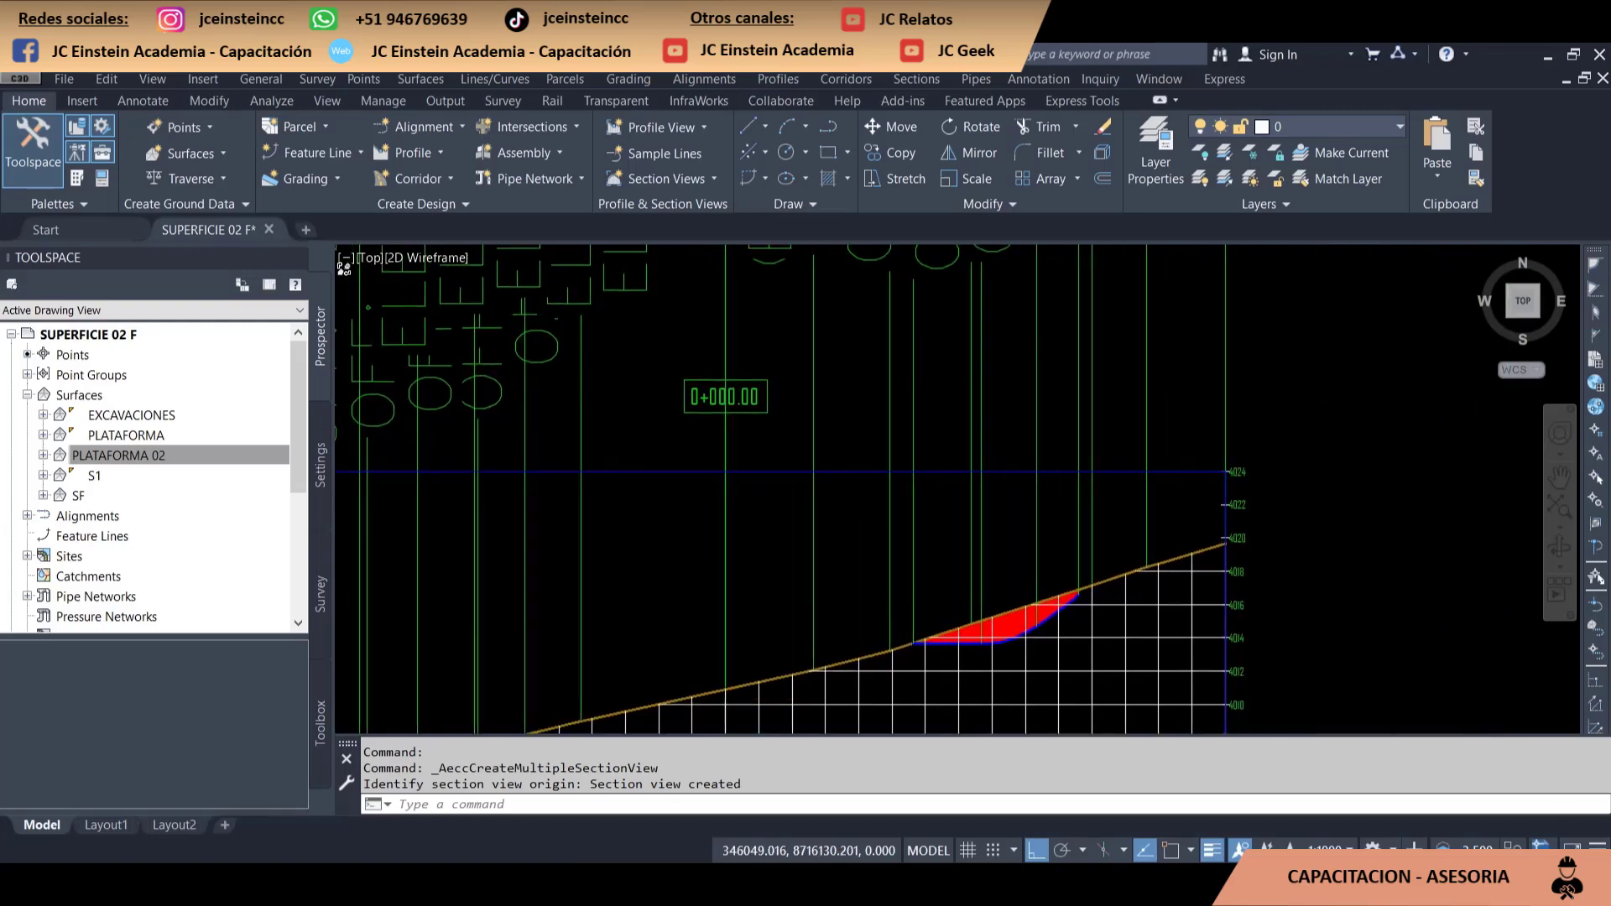
{"action": "middle_click_drag", "start_coordinate": [1088, 638], "coordinate": [921, 508]}
{"action": "scroll", "coordinate": [921, 508], "scroll_direction": "down", "scroll_amount": 4}
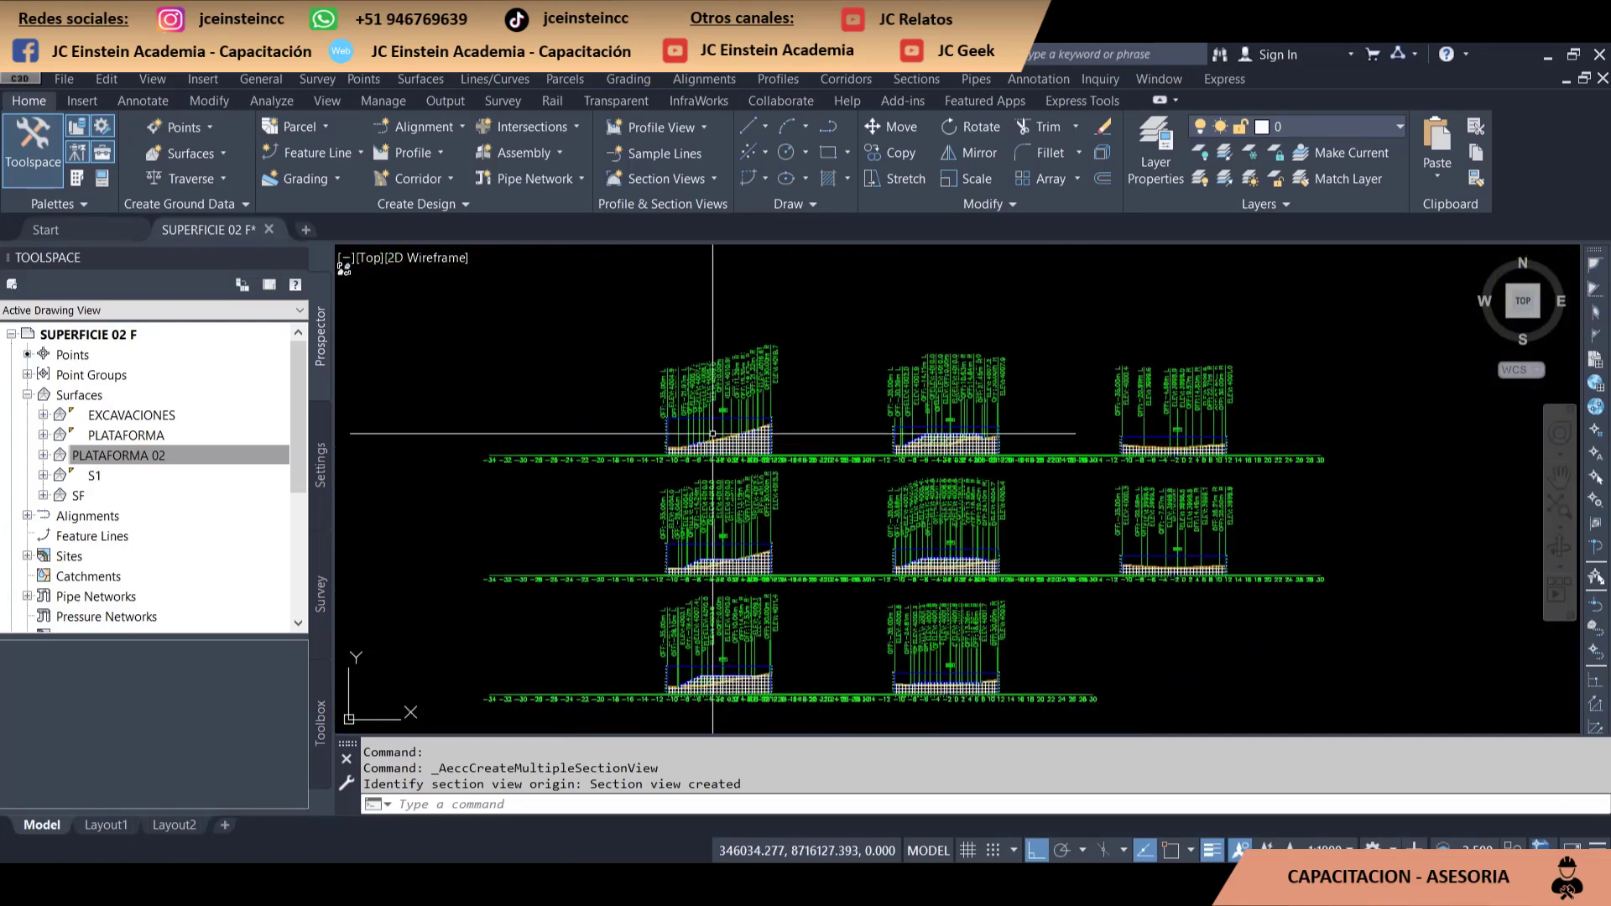
{"action": "scroll", "coordinate": [771, 444], "scroll_direction": "up", "scroll_amount": 2}
{"action": "scroll", "coordinate": [771, 444], "scroll_direction": "up", "scroll_amount": 3}
{"action": "scroll", "coordinate": [906, 352], "scroll_direction": "up", "scroll_amount": 6}
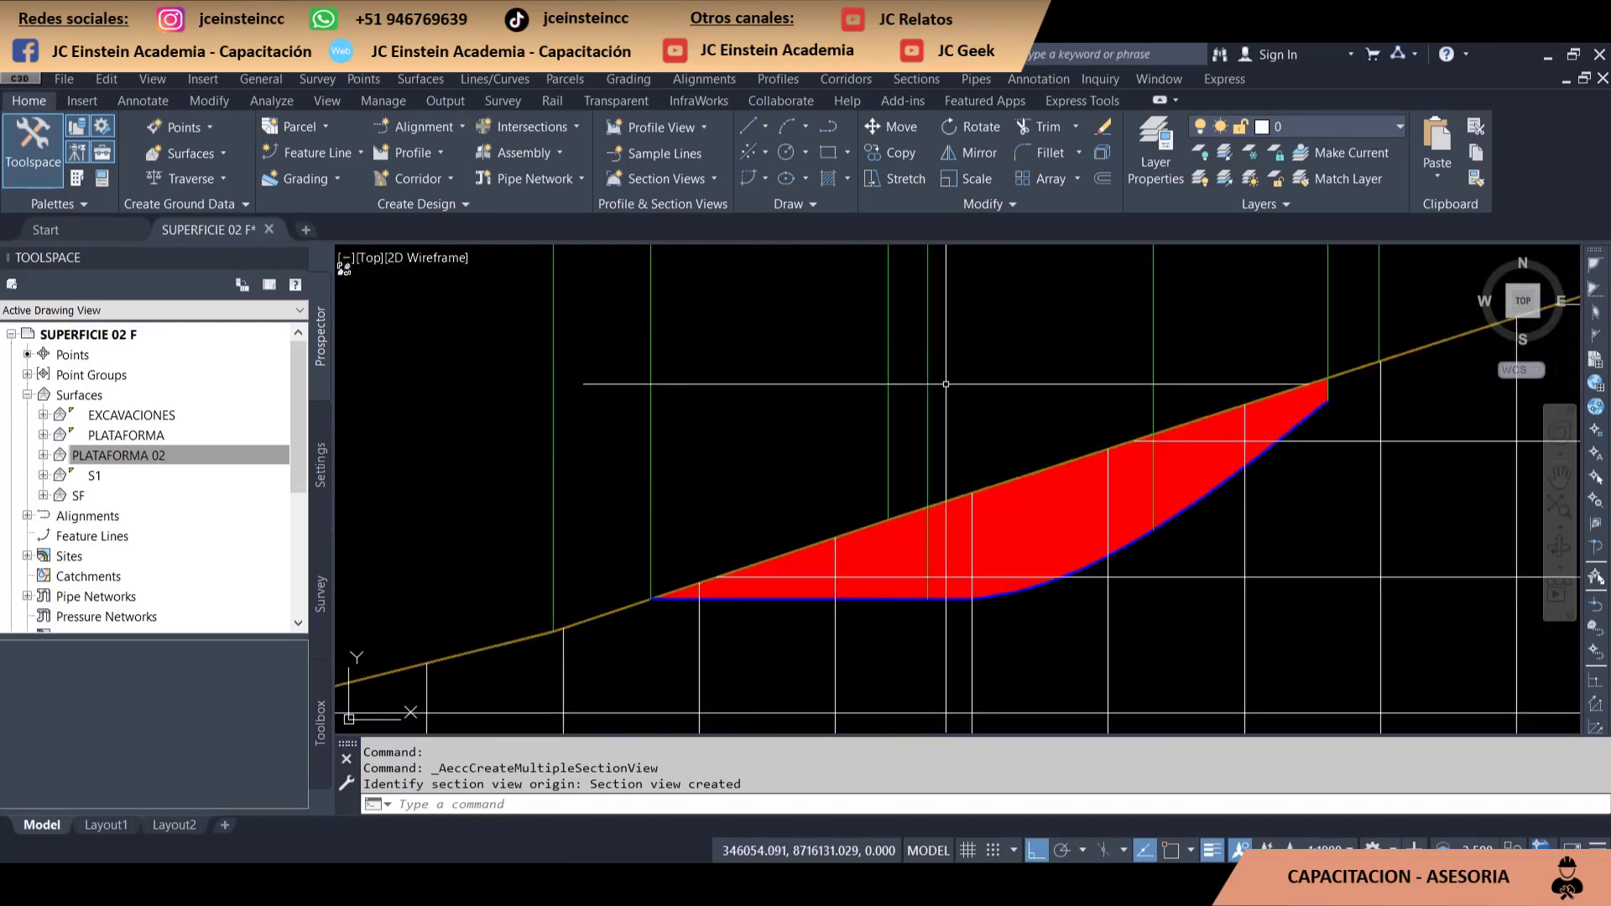
{"action": "middle_click_drag", "start_coordinate": [928, 659], "coordinate": [927, 576]}
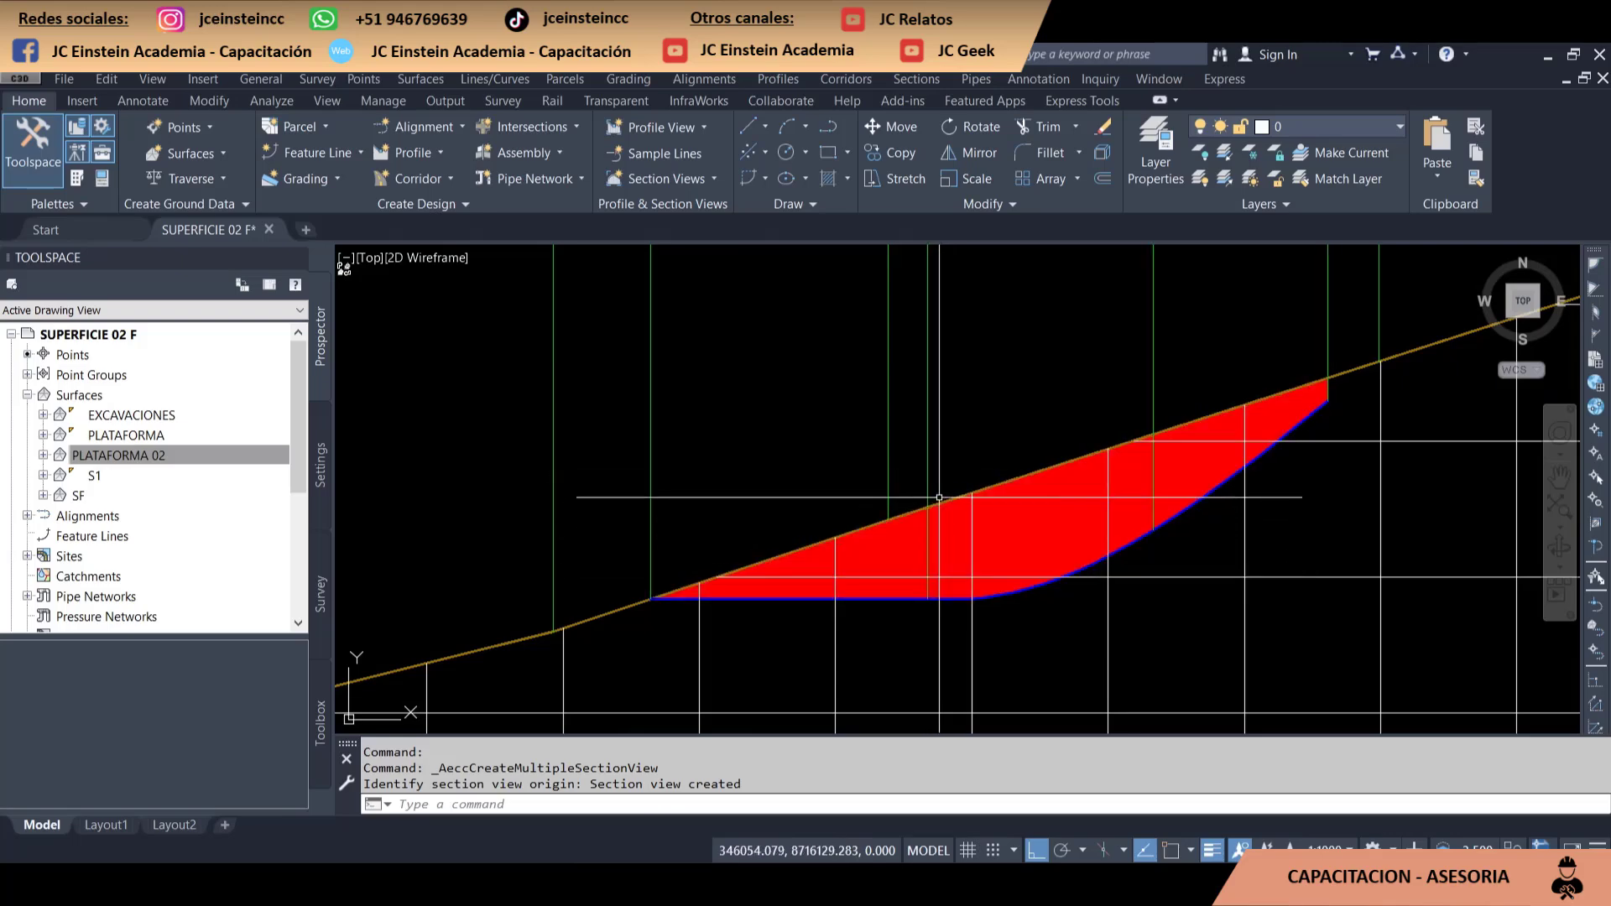
{"action": "scroll", "coordinate": [939, 497], "scroll_direction": "down", "scroll_amount": 2}
{"action": "scroll", "coordinate": [939, 497], "scroll_direction": "down", "scroll_amount": 4}
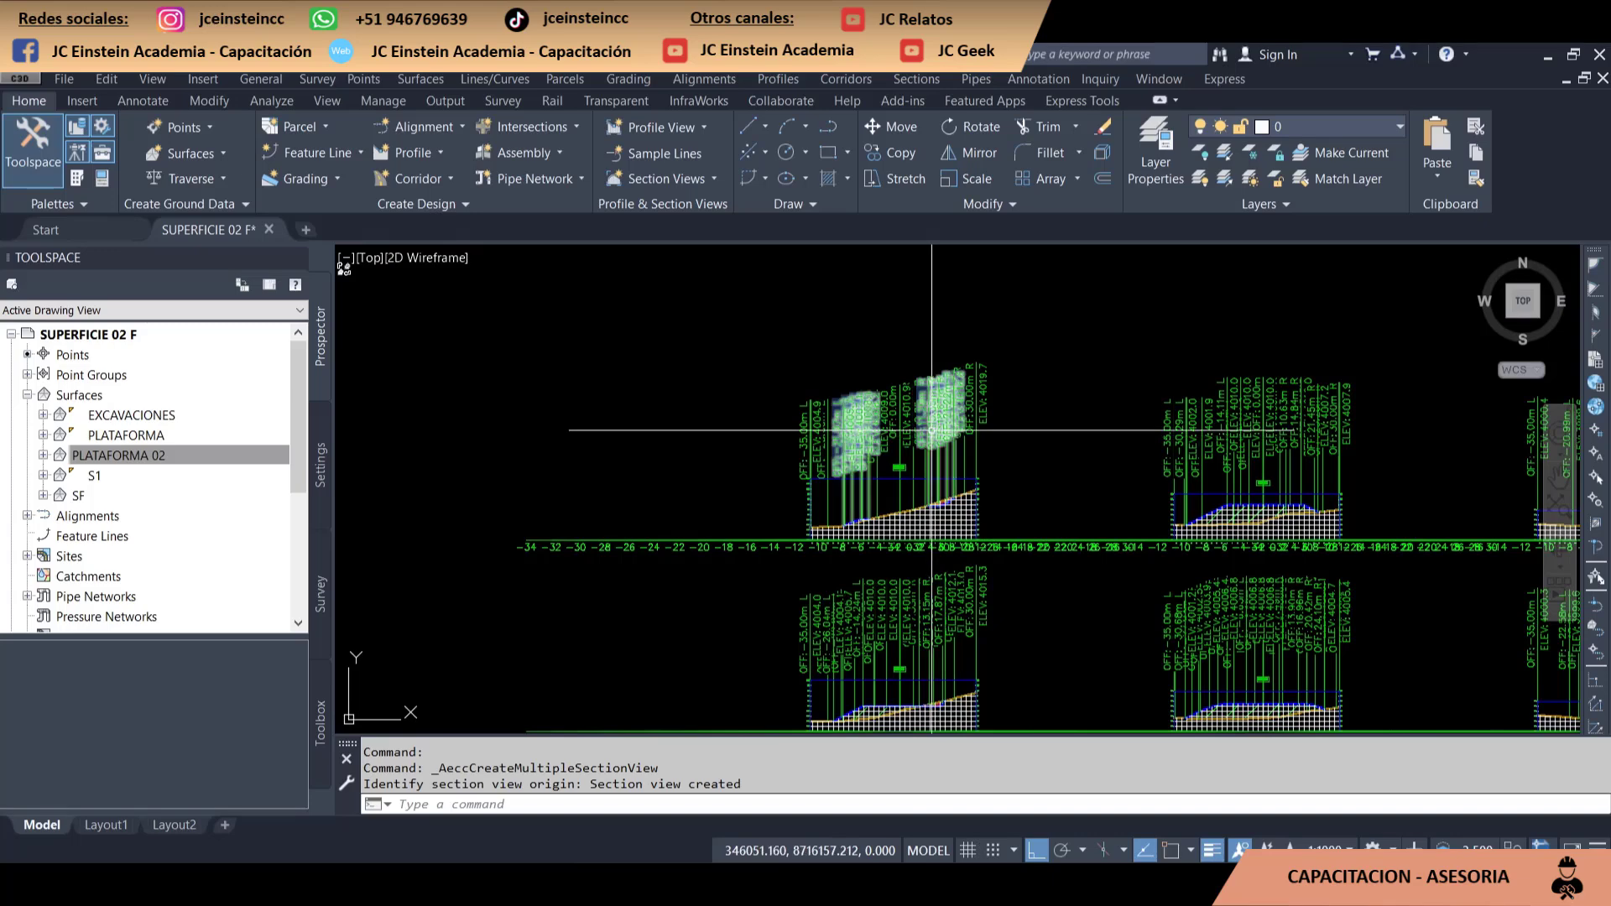
{"action": "scroll", "coordinate": [919, 445], "scroll_direction": "down", "scroll_amount": 2}
{"action": "scroll", "coordinate": [830, 394], "scroll_direction": "up", "scroll_amount": 2}
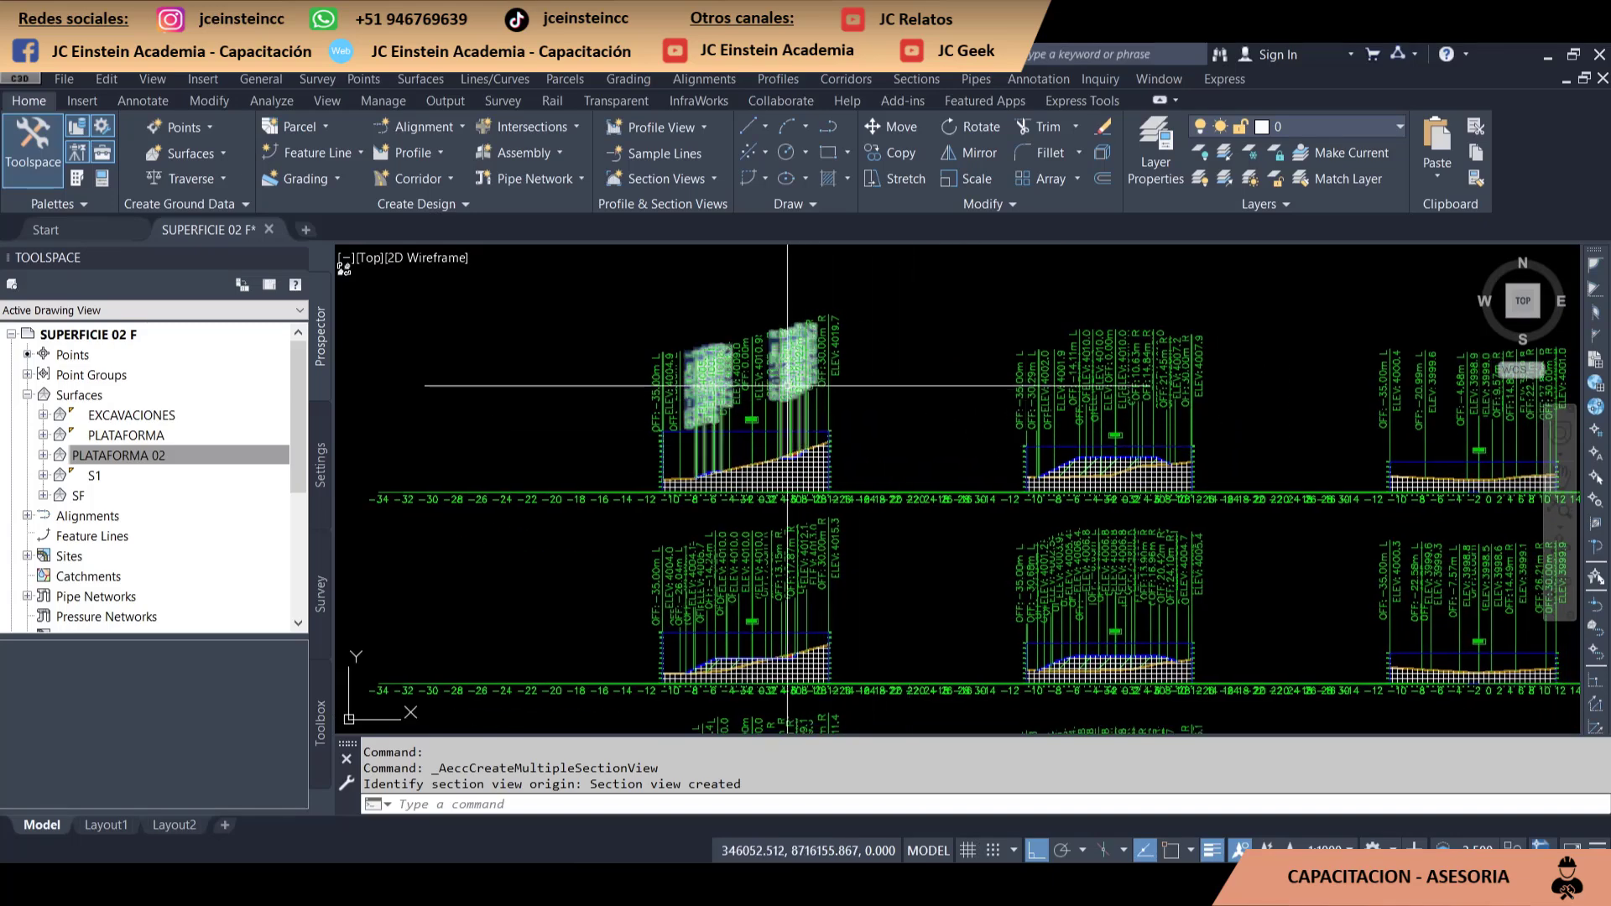
{"action": "left_click", "coordinate": [787, 386]}
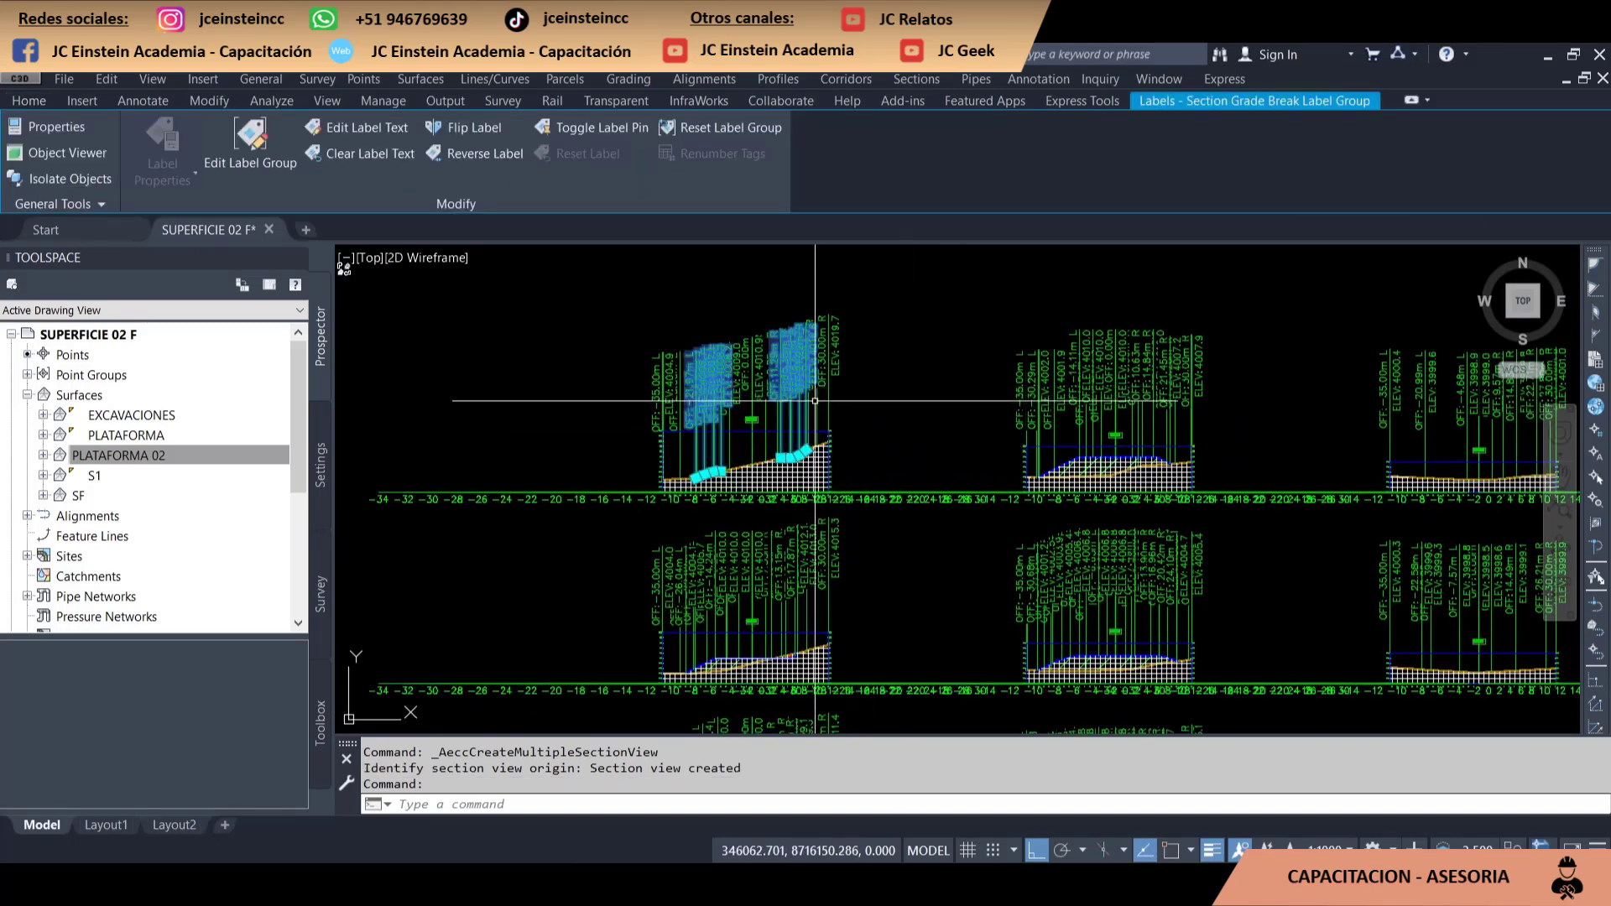
Delete the Grade Breaks row from PLATAFORMA 02's section labels at 0+000.00, then reselect the labels
{"action": "right_click", "coordinate": [816, 413]}
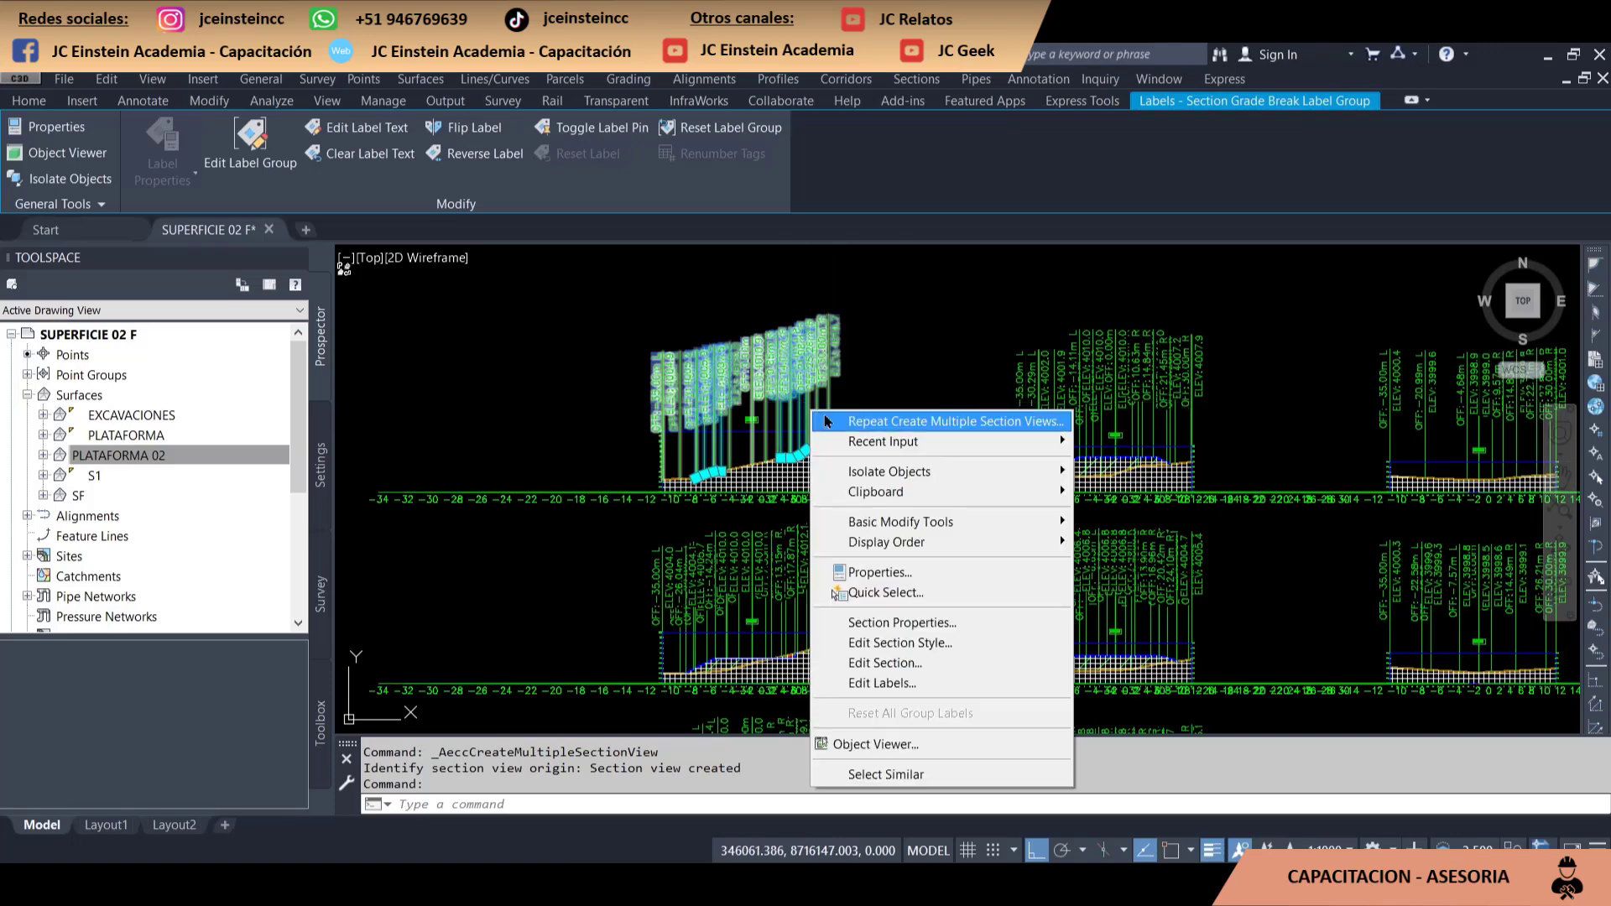
{"action": "left_click", "coordinate": [889, 683]}
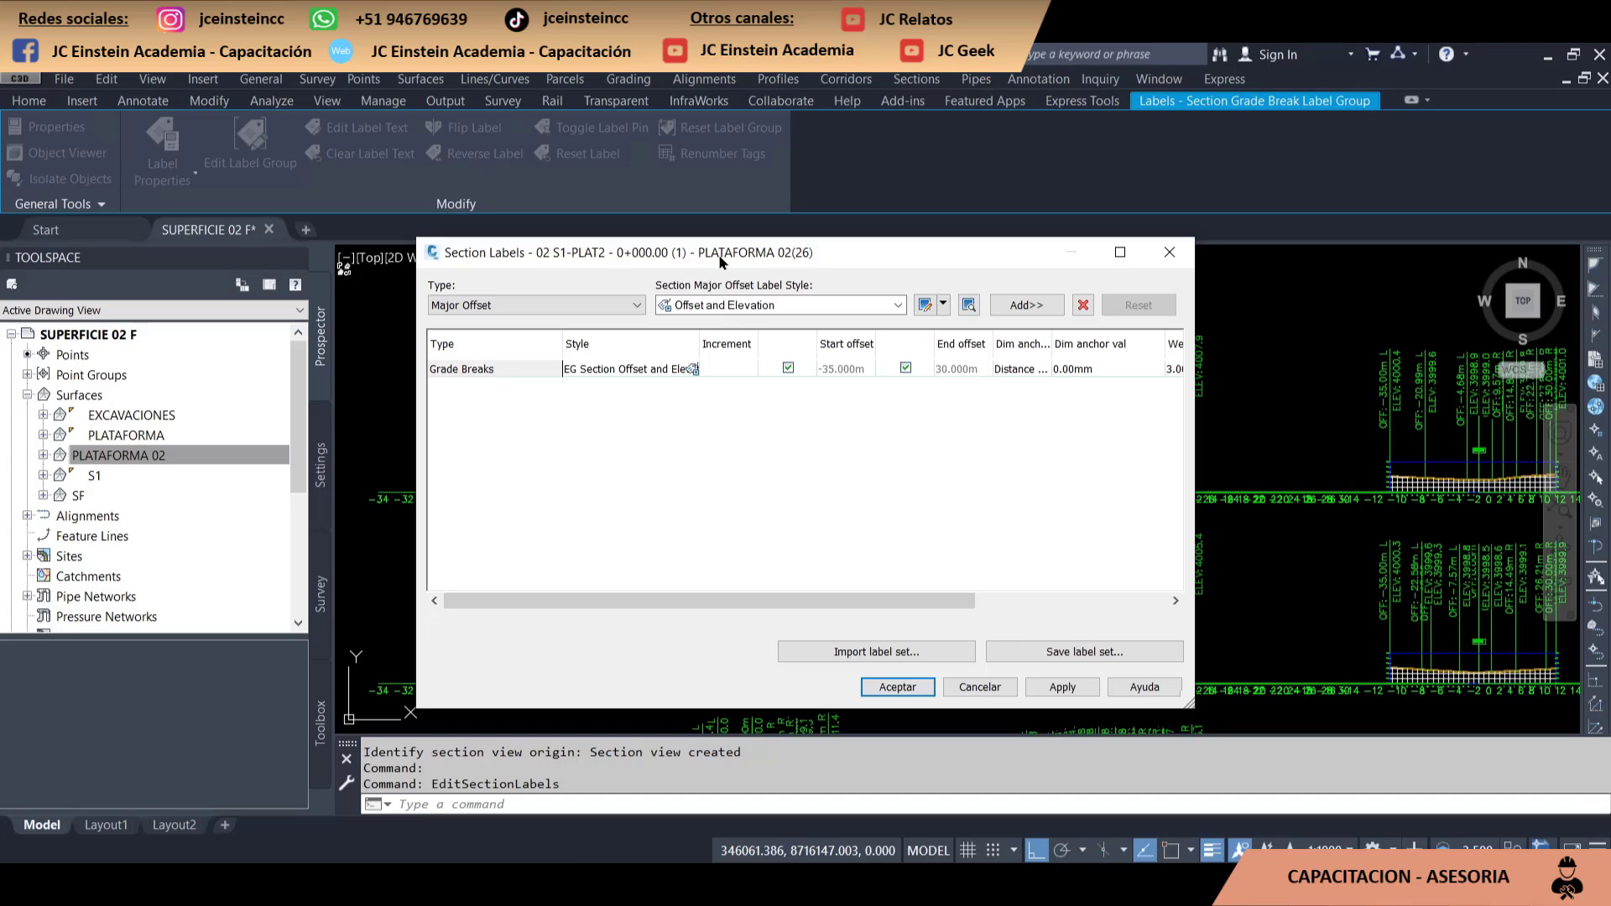
{"action": "left_click_drag", "start_coordinate": [718, 254], "coordinate": [642, 225]}
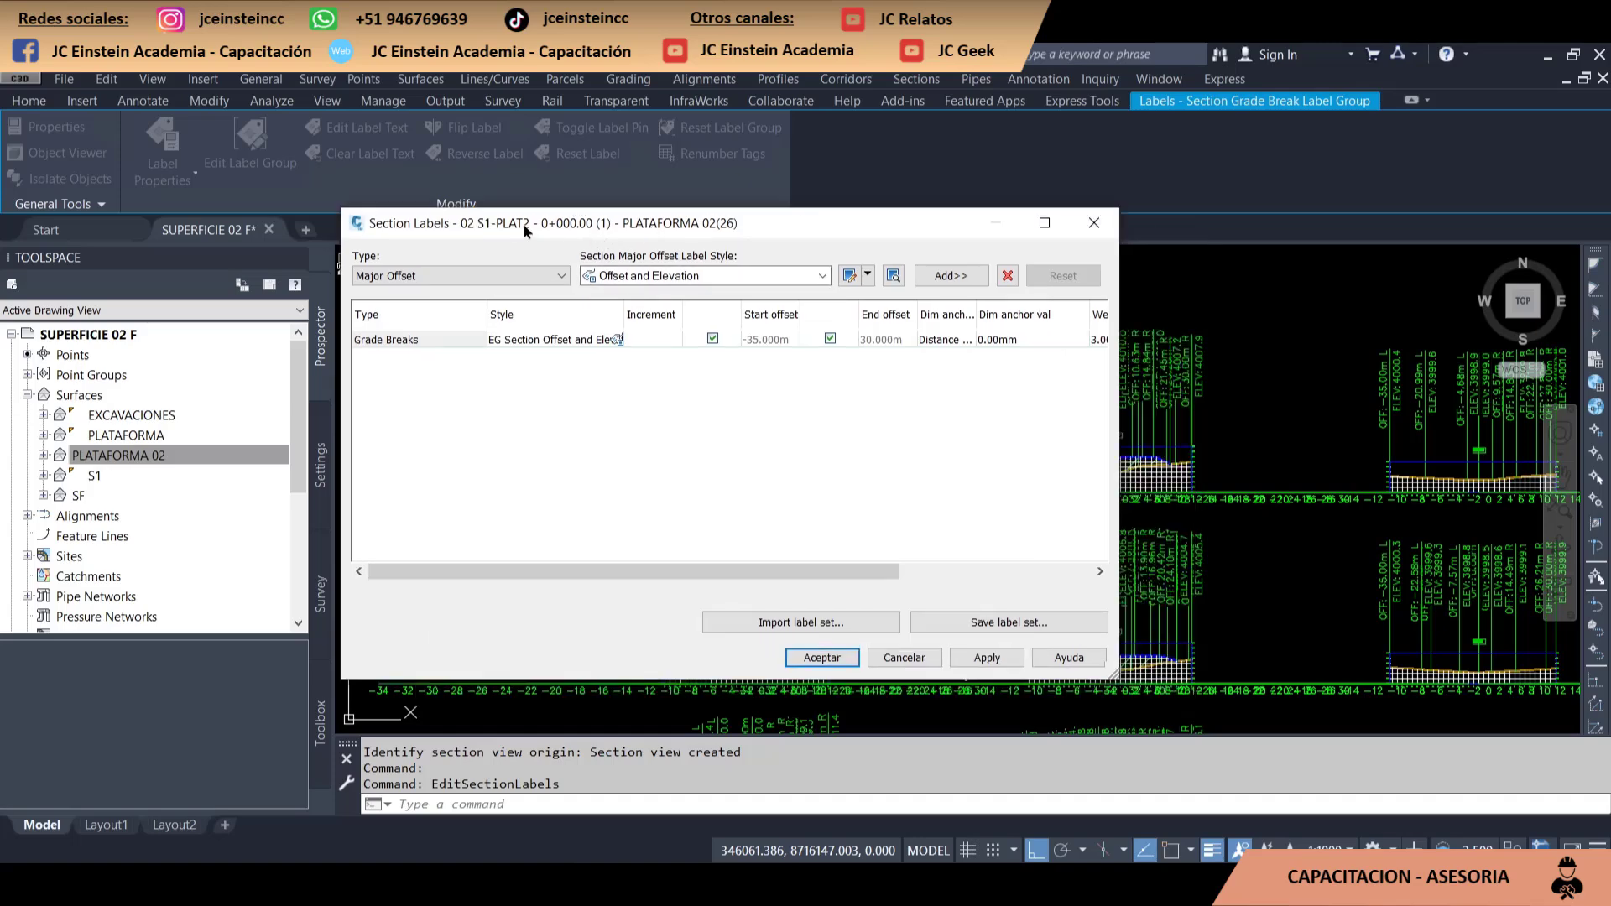
{"action": "left_click", "coordinate": [638, 275]}
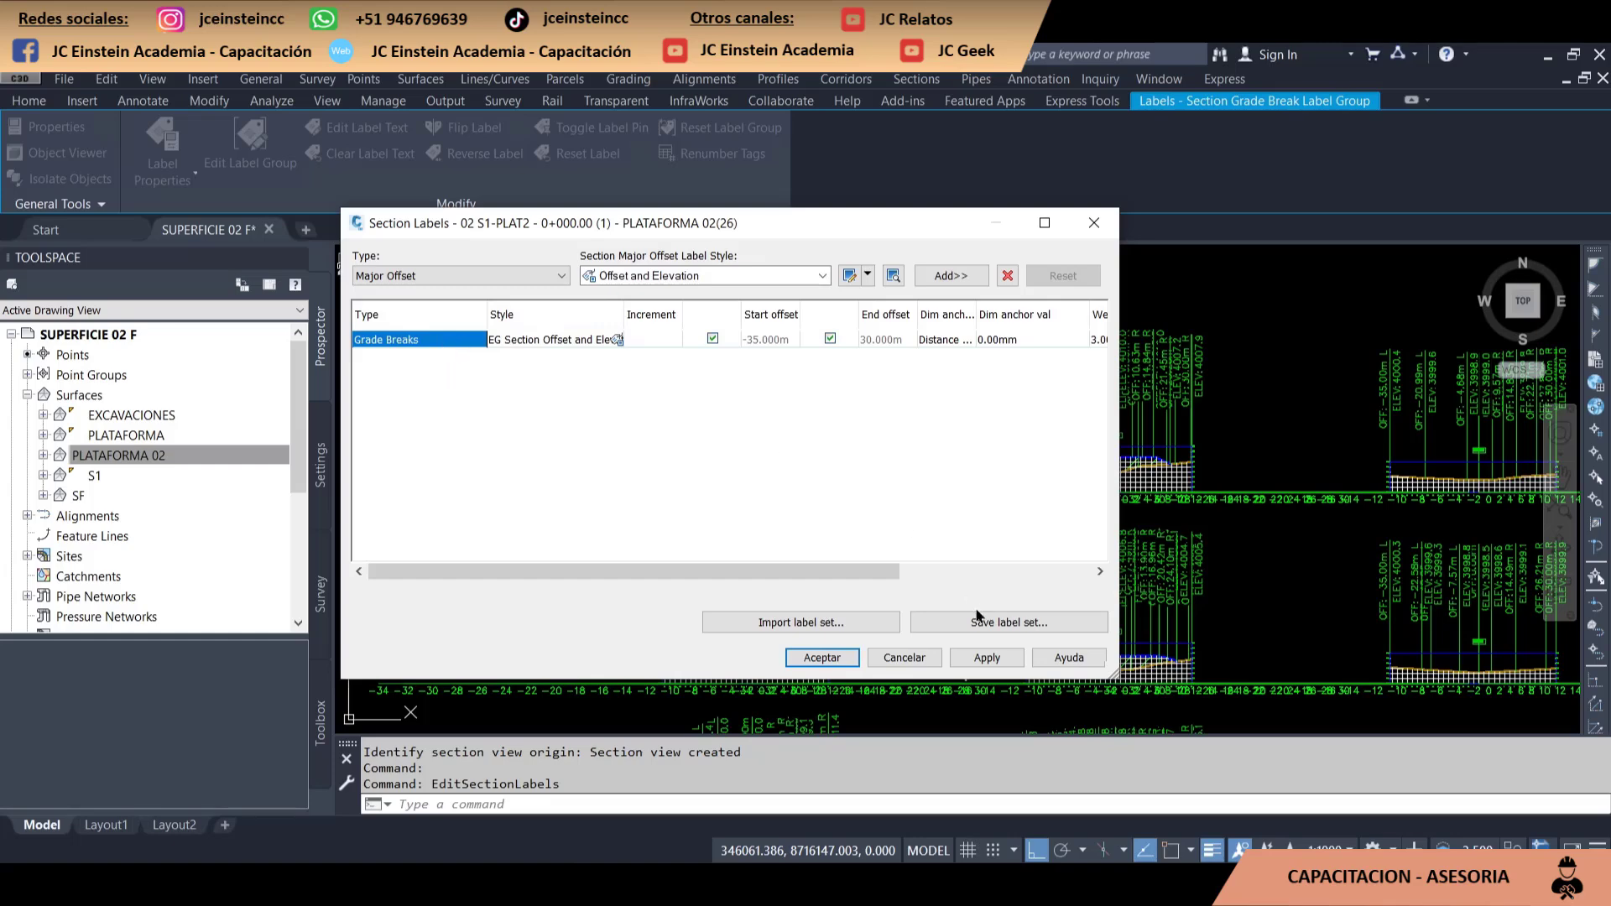
{"action": "left_click", "coordinate": [1008, 275]}
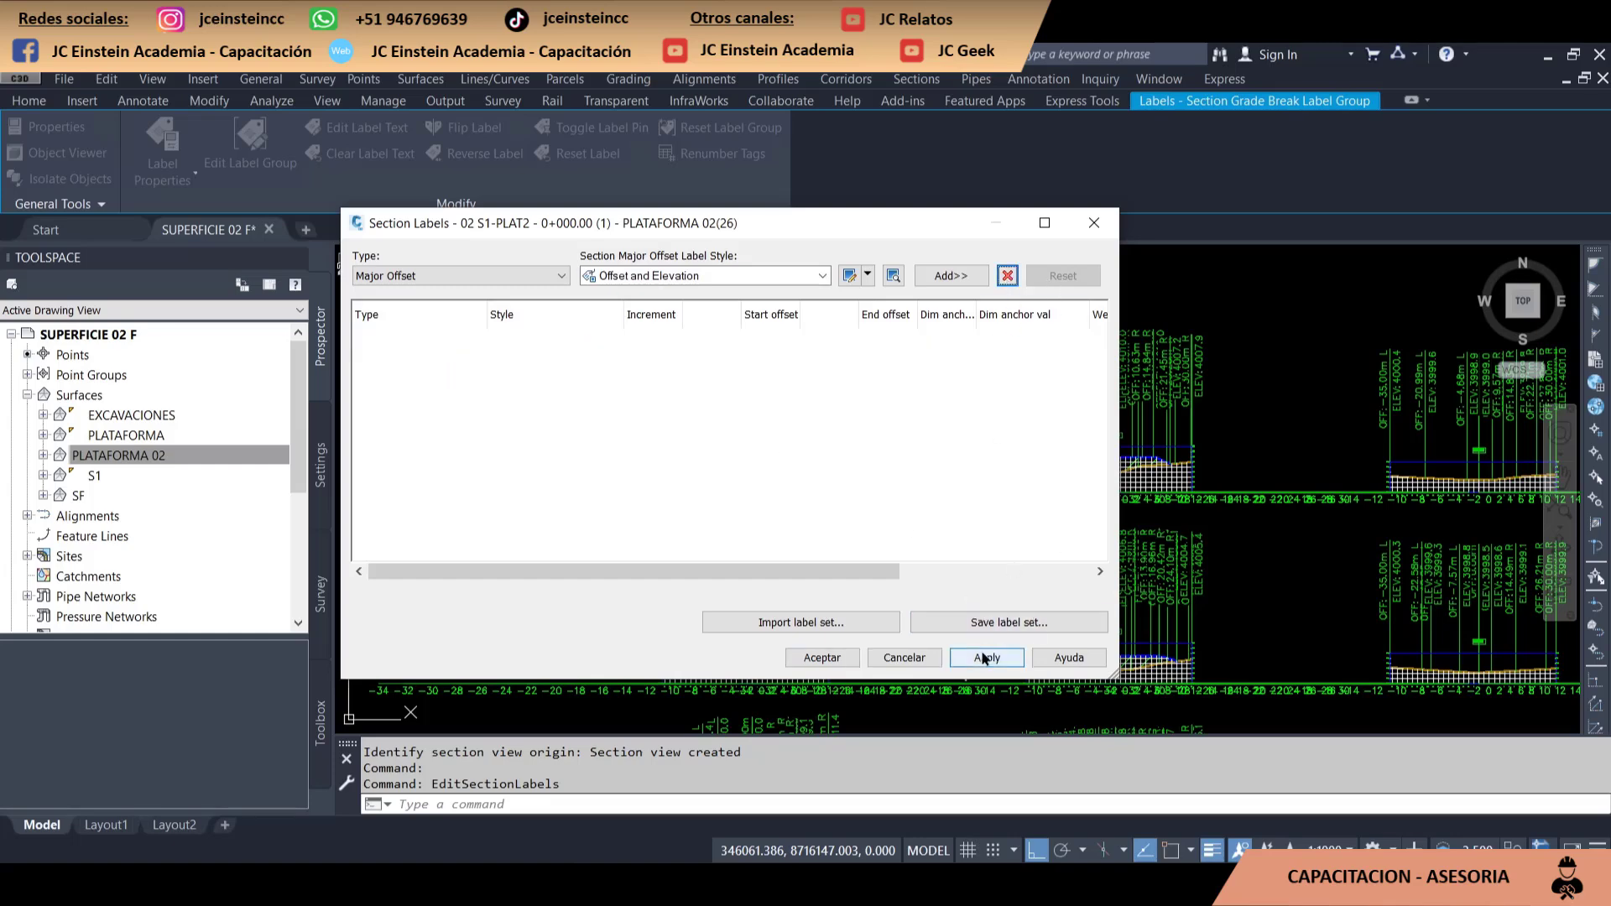
{"action": "left_click", "coordinate": [816, 658]}
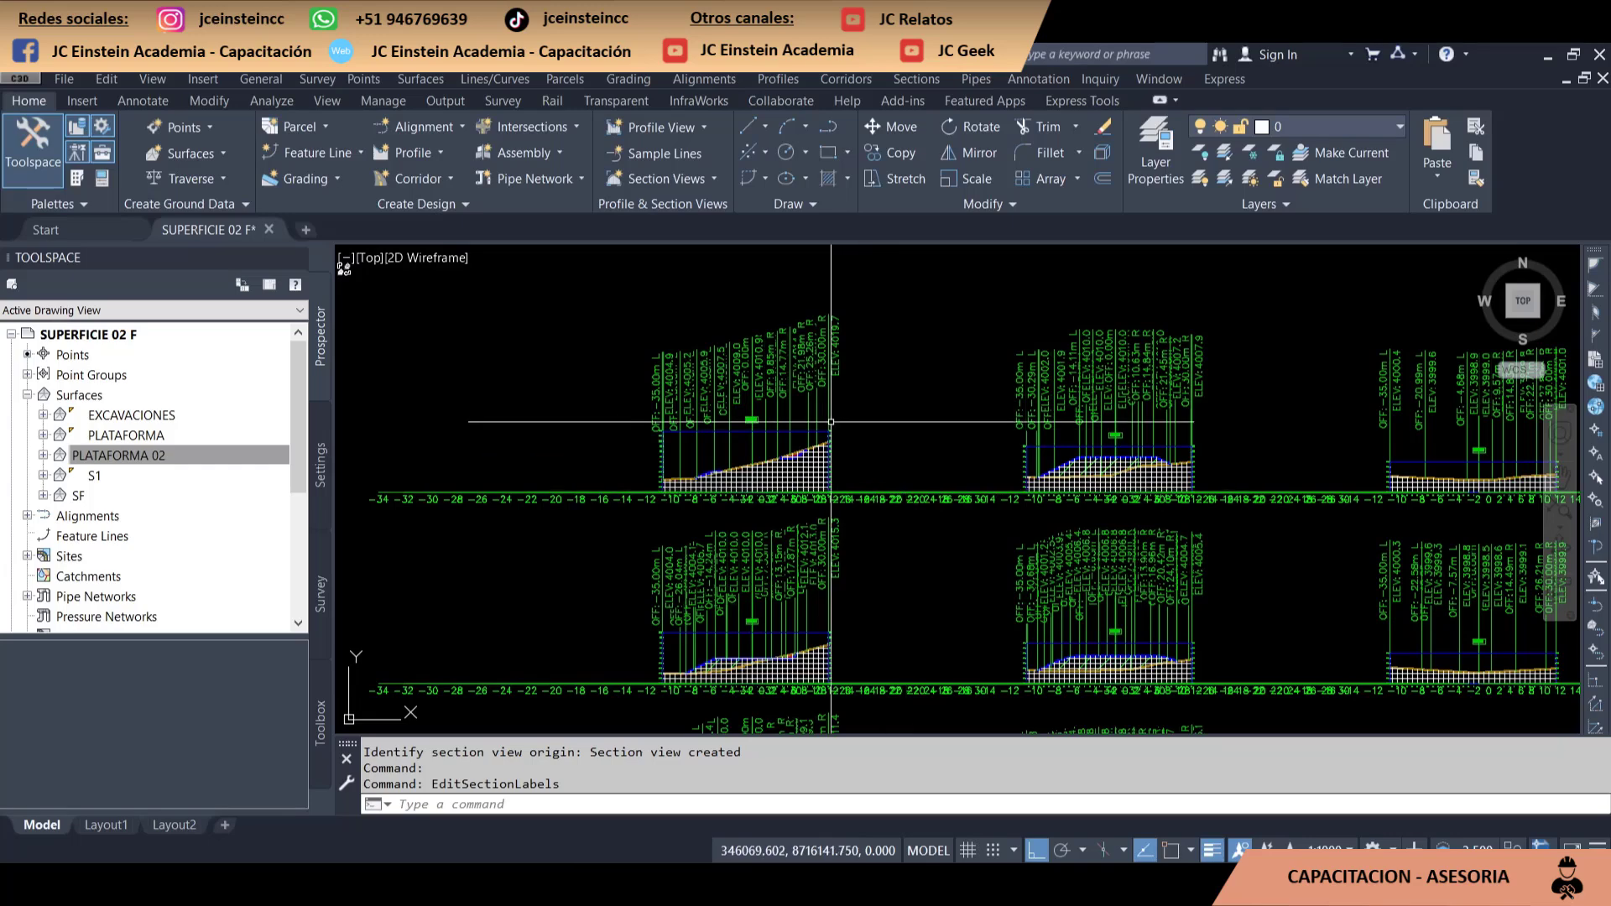
{"action": "left_click", "coordinate": [672, 394]}
{"action": "right_click", "coordinate": [890, 398]}
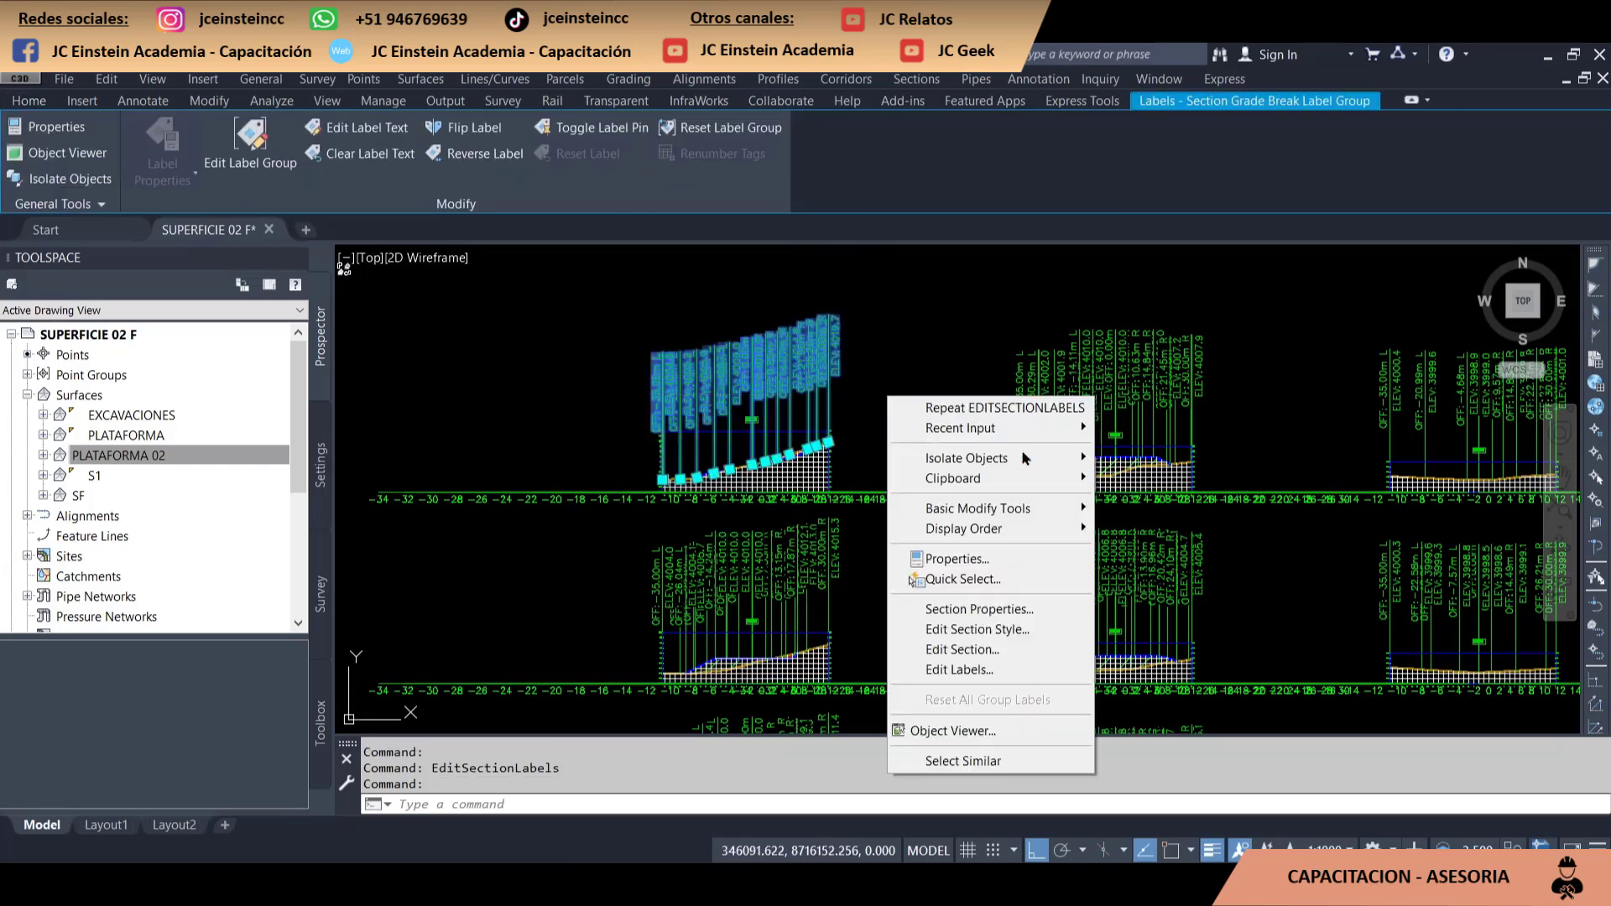
Edit the Grade Breaks label style, setting Offset and Elevation text height to 0.5 mm
{"action": "left_click", "coordinate": [1003, 669]}
{"action": "left_click", "coordinate": [554, 344]}
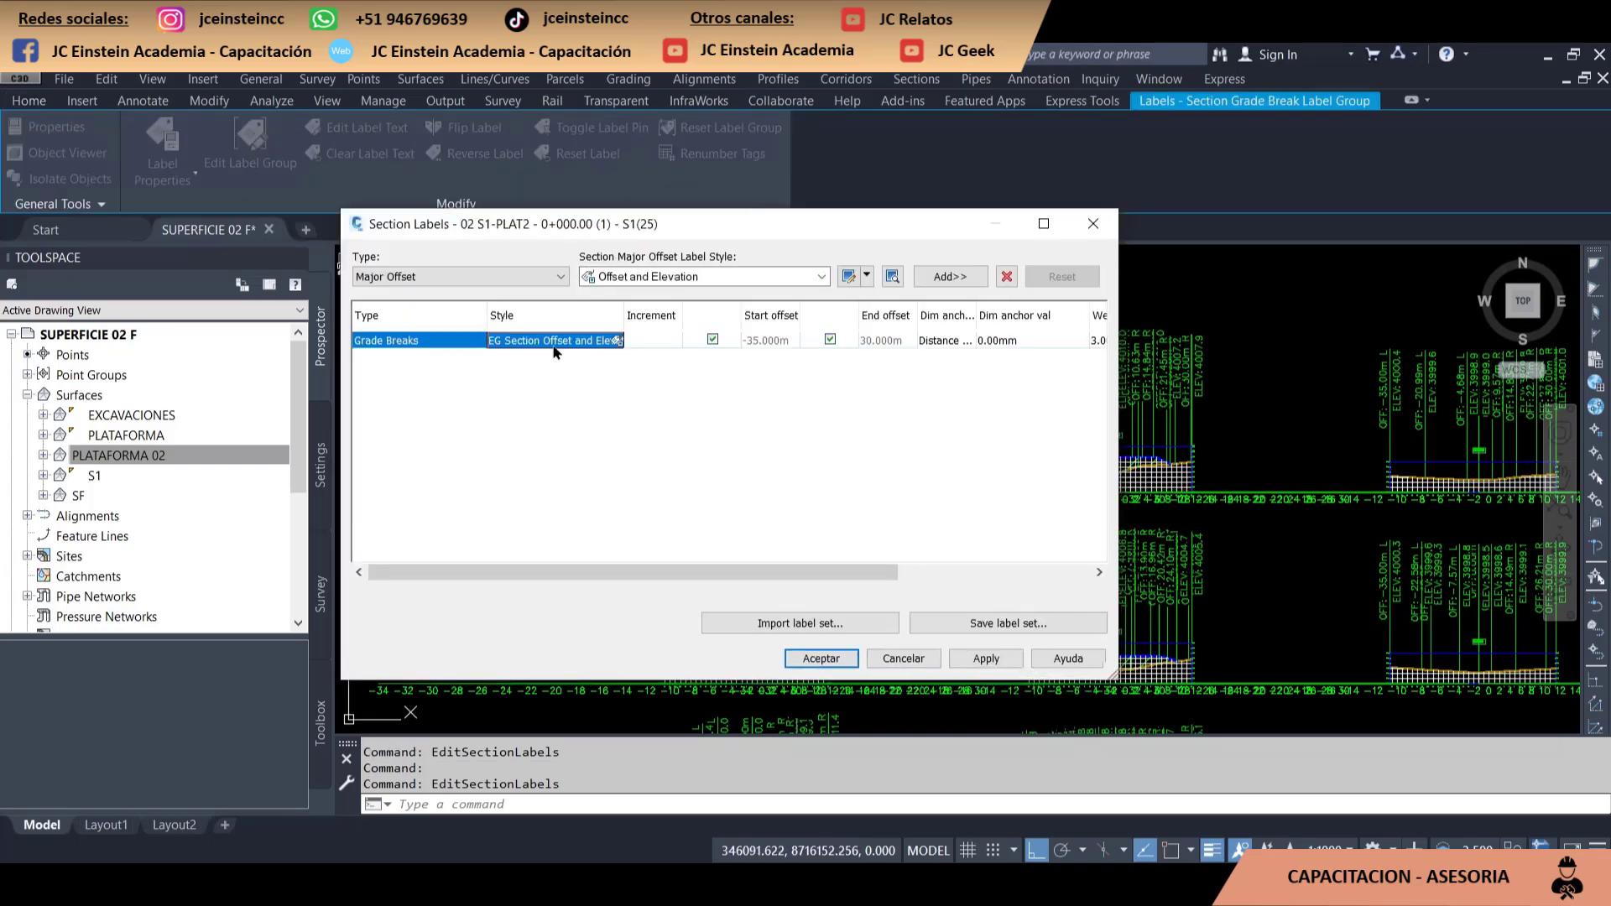
{"action": "left_click", "coordinate": [617, 340]}
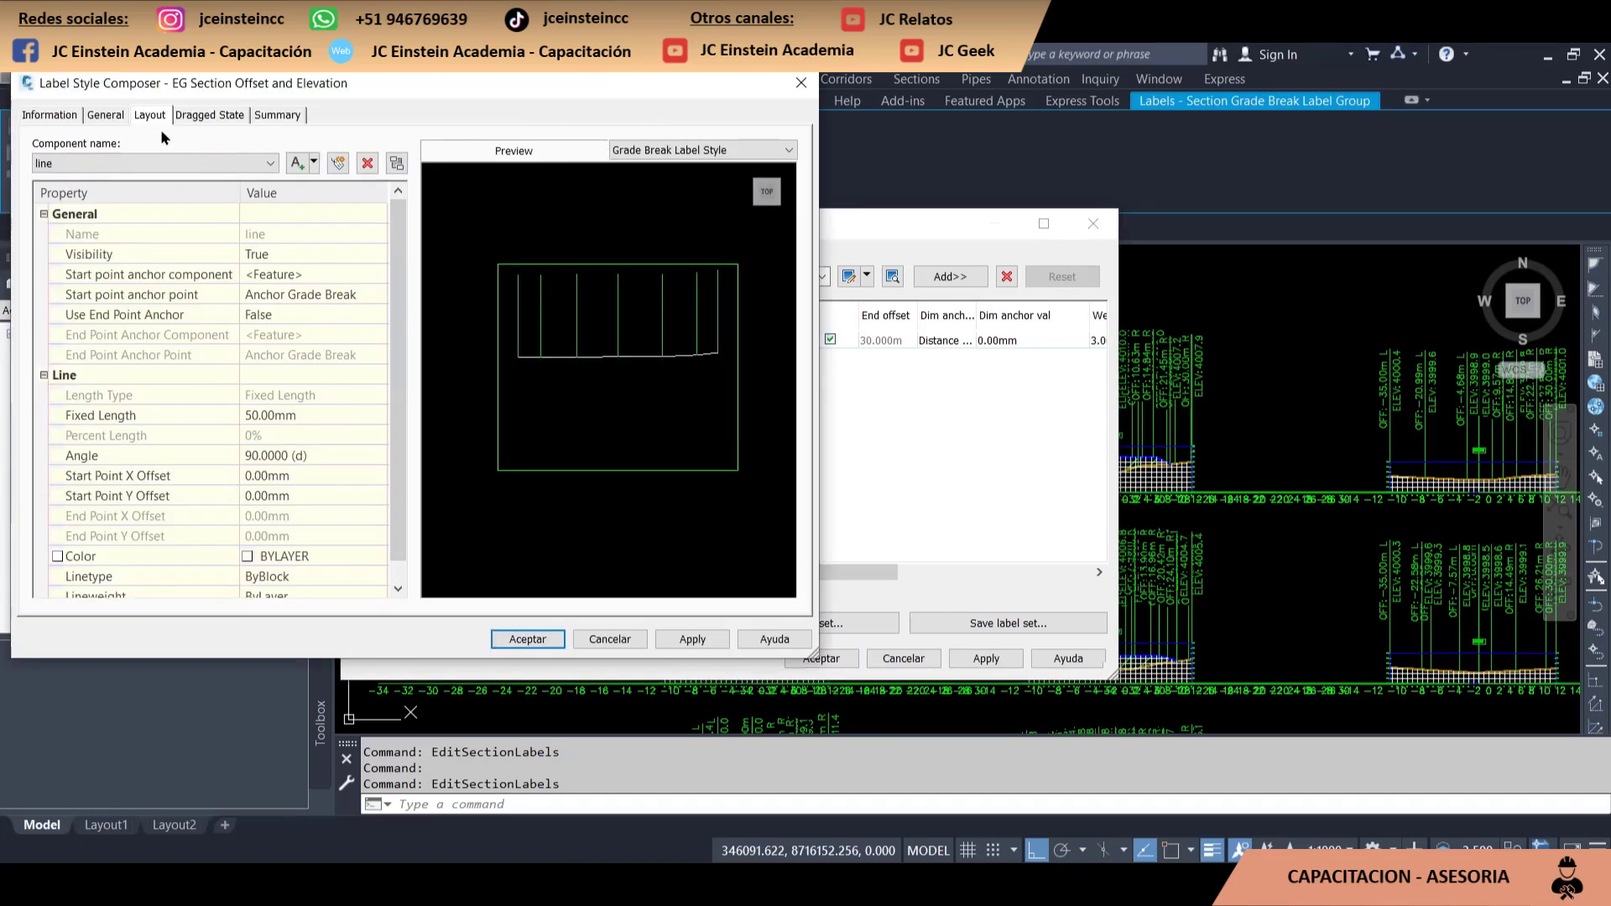
{"action": "left_click", "coordinate": [159, 163]}
{"action": "left_click", "coordinate": [85, 200]}
{"action": "type", "text": "0.5"}
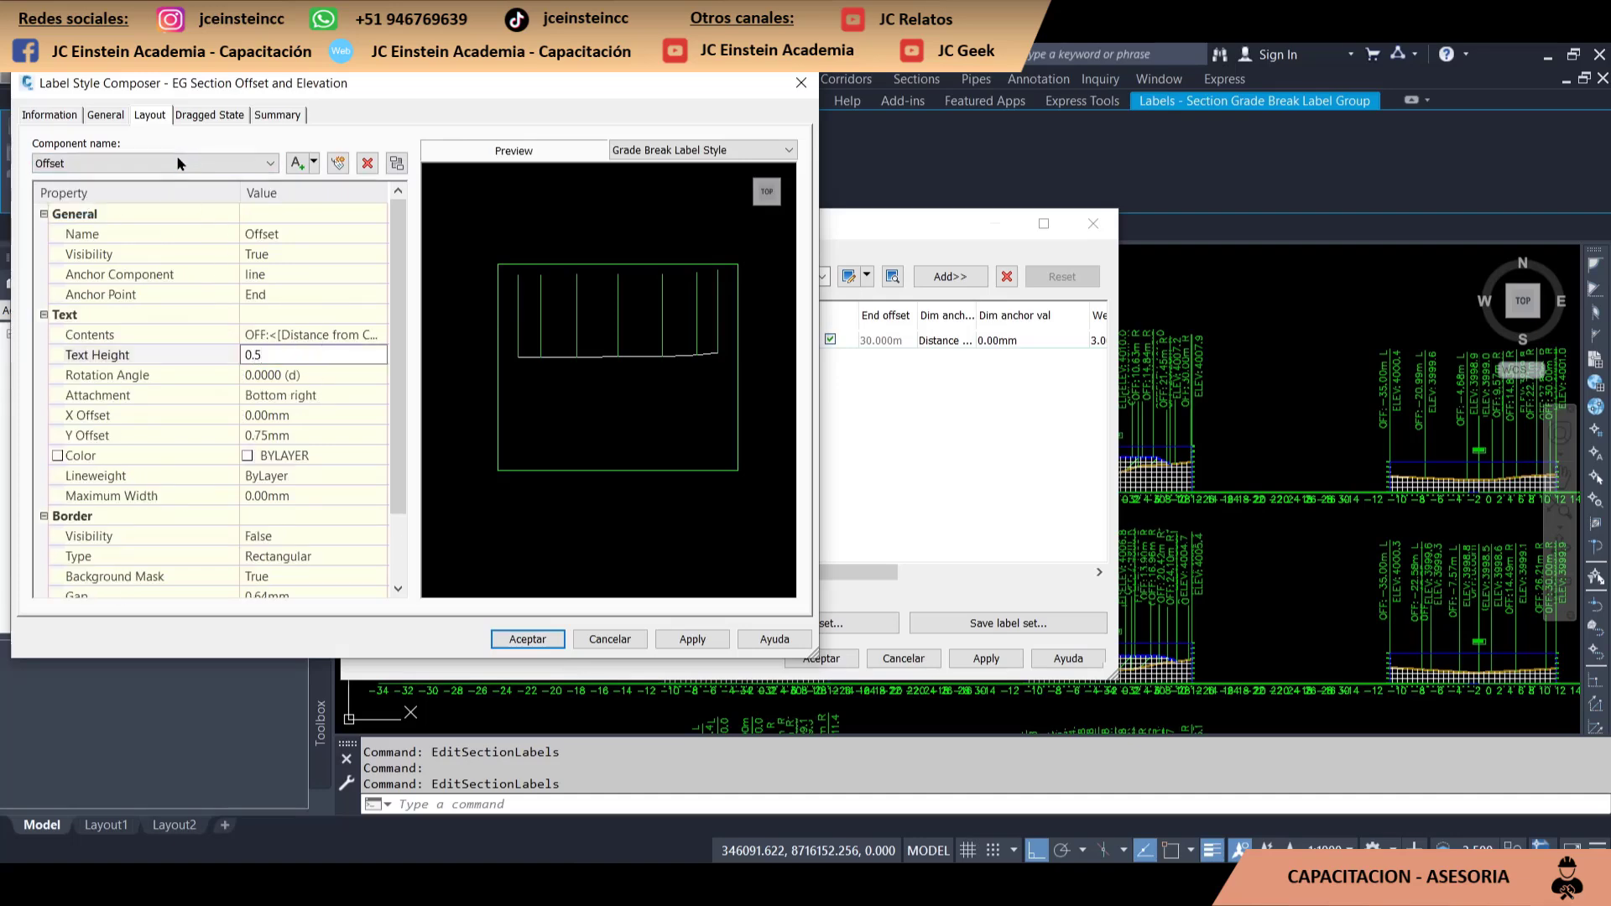
{"action": "left_click", "coordinate": [177, 162]}
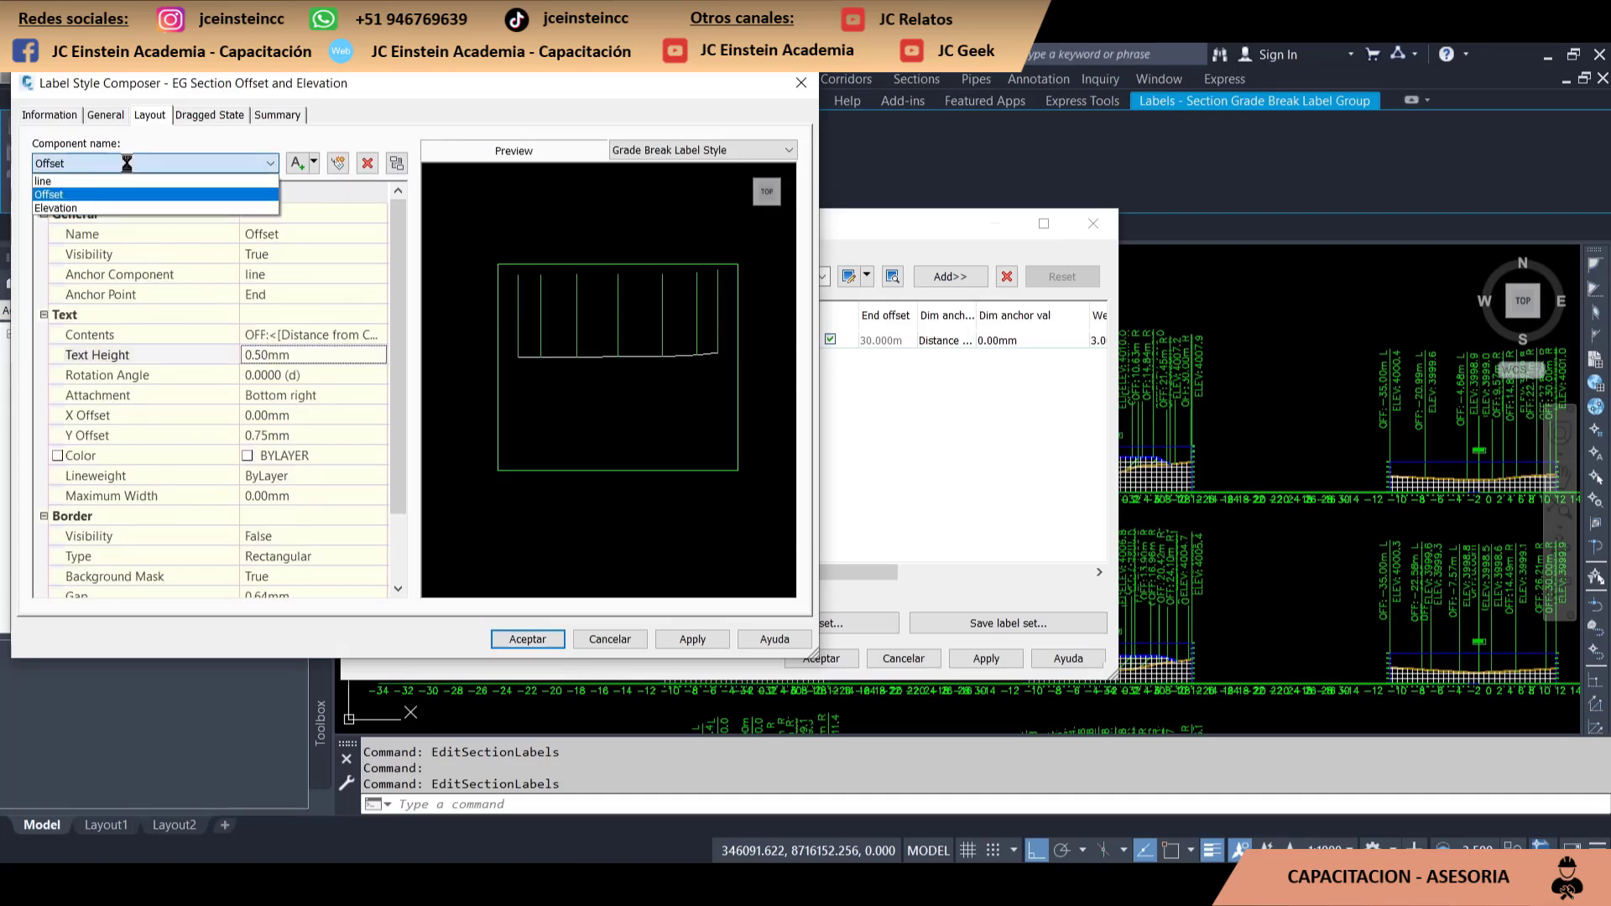
{"action": "left_click", "coordinate": [84, 211]}
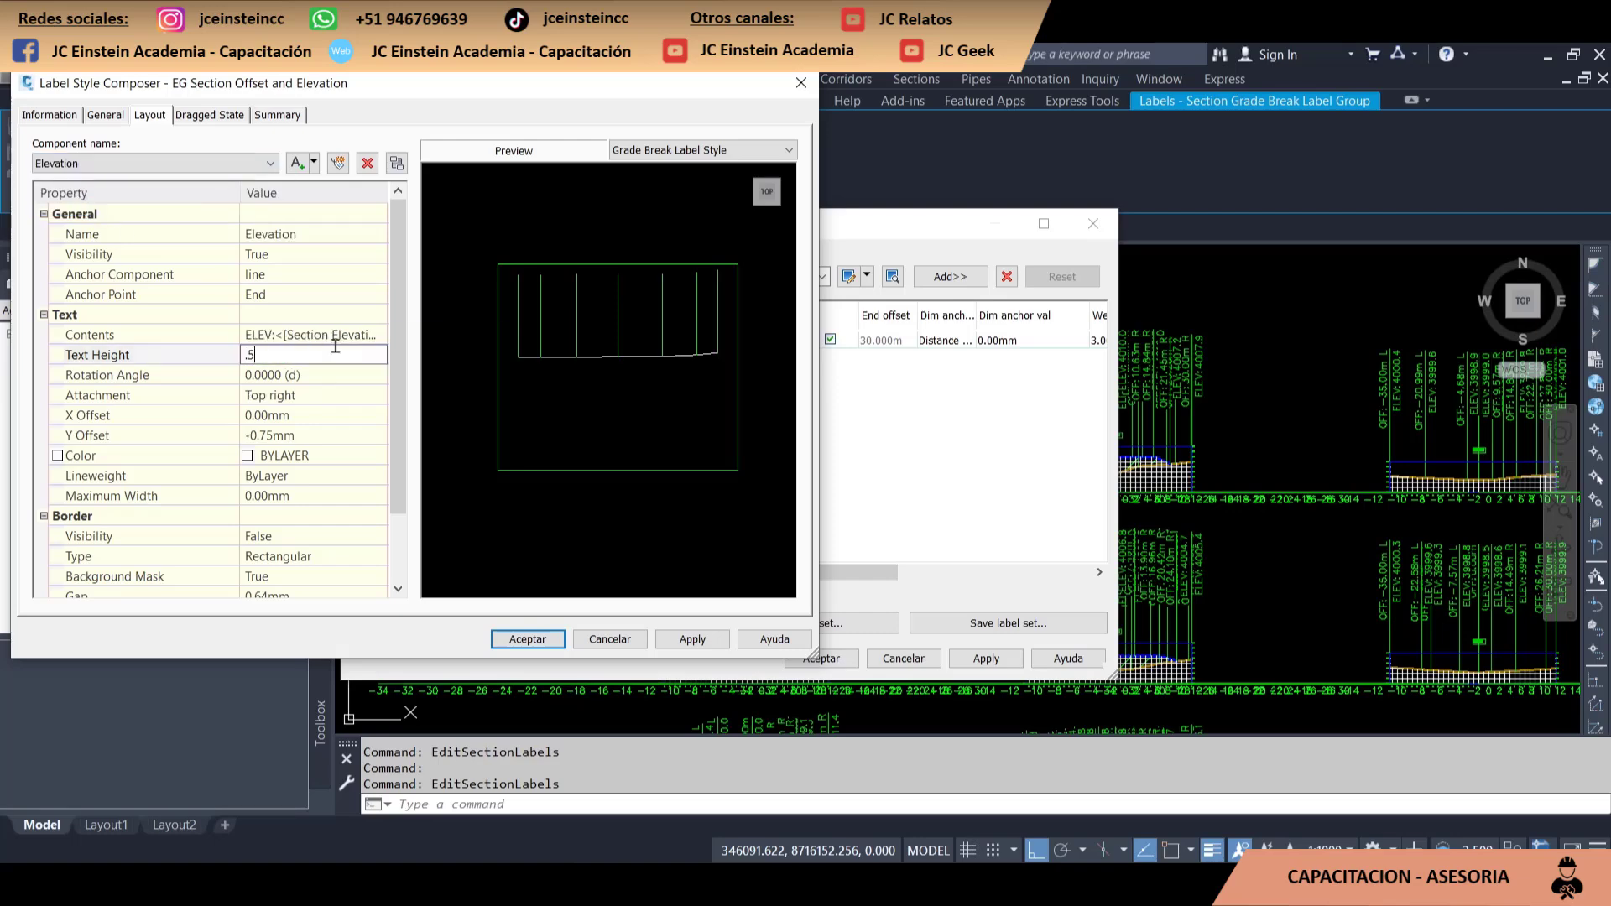
{"action": "left_click", "coordinate": [340, 336]}
Set the tick line component's fixed length to 10 mm
{"action": "left_click", "coordinate": [167, 163]}
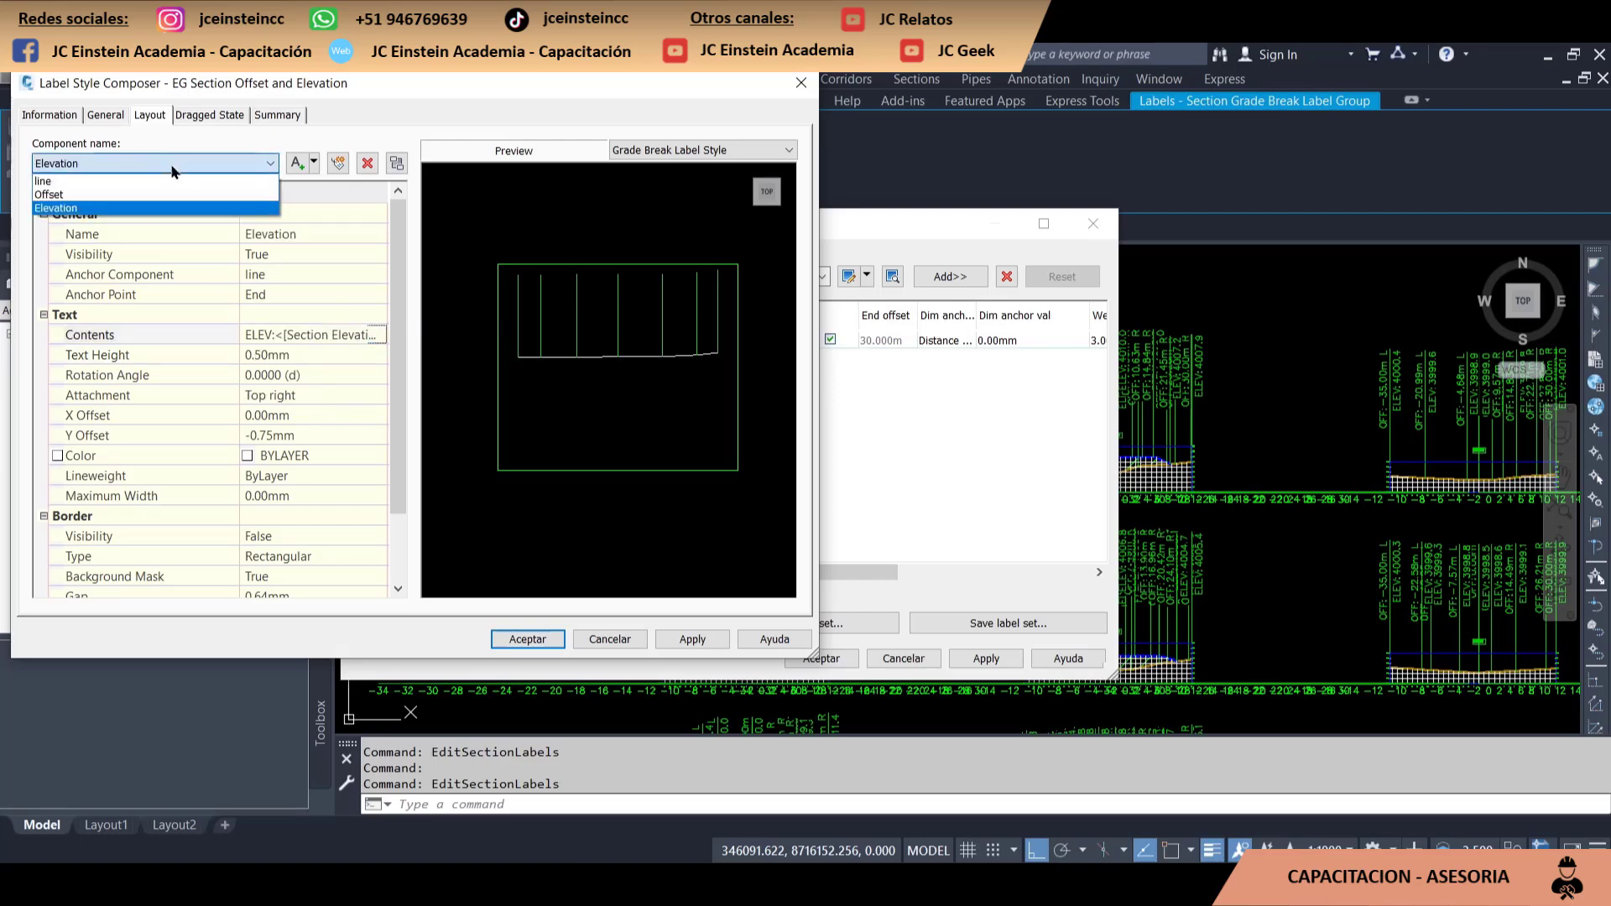
{"action": "left_click", "coordinate": [98, 179]}
{"action": "left_click", "coordinate": [309, 413]}
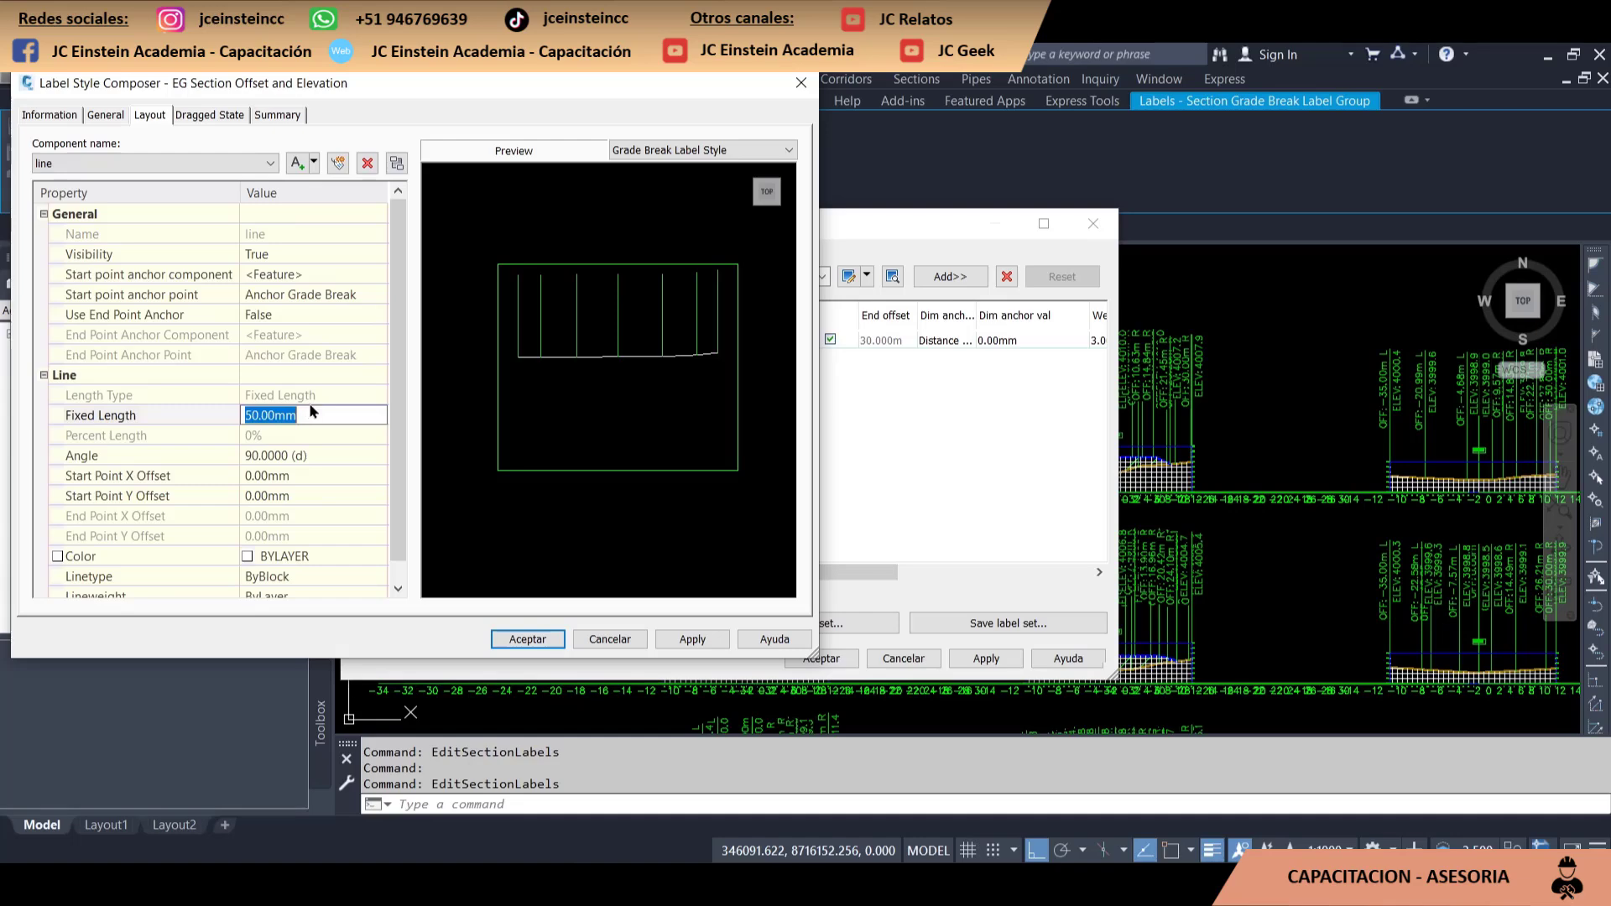
{"action": "type", "text": "10"}
{"action": "left_click", "coordinate": [690, 639]}
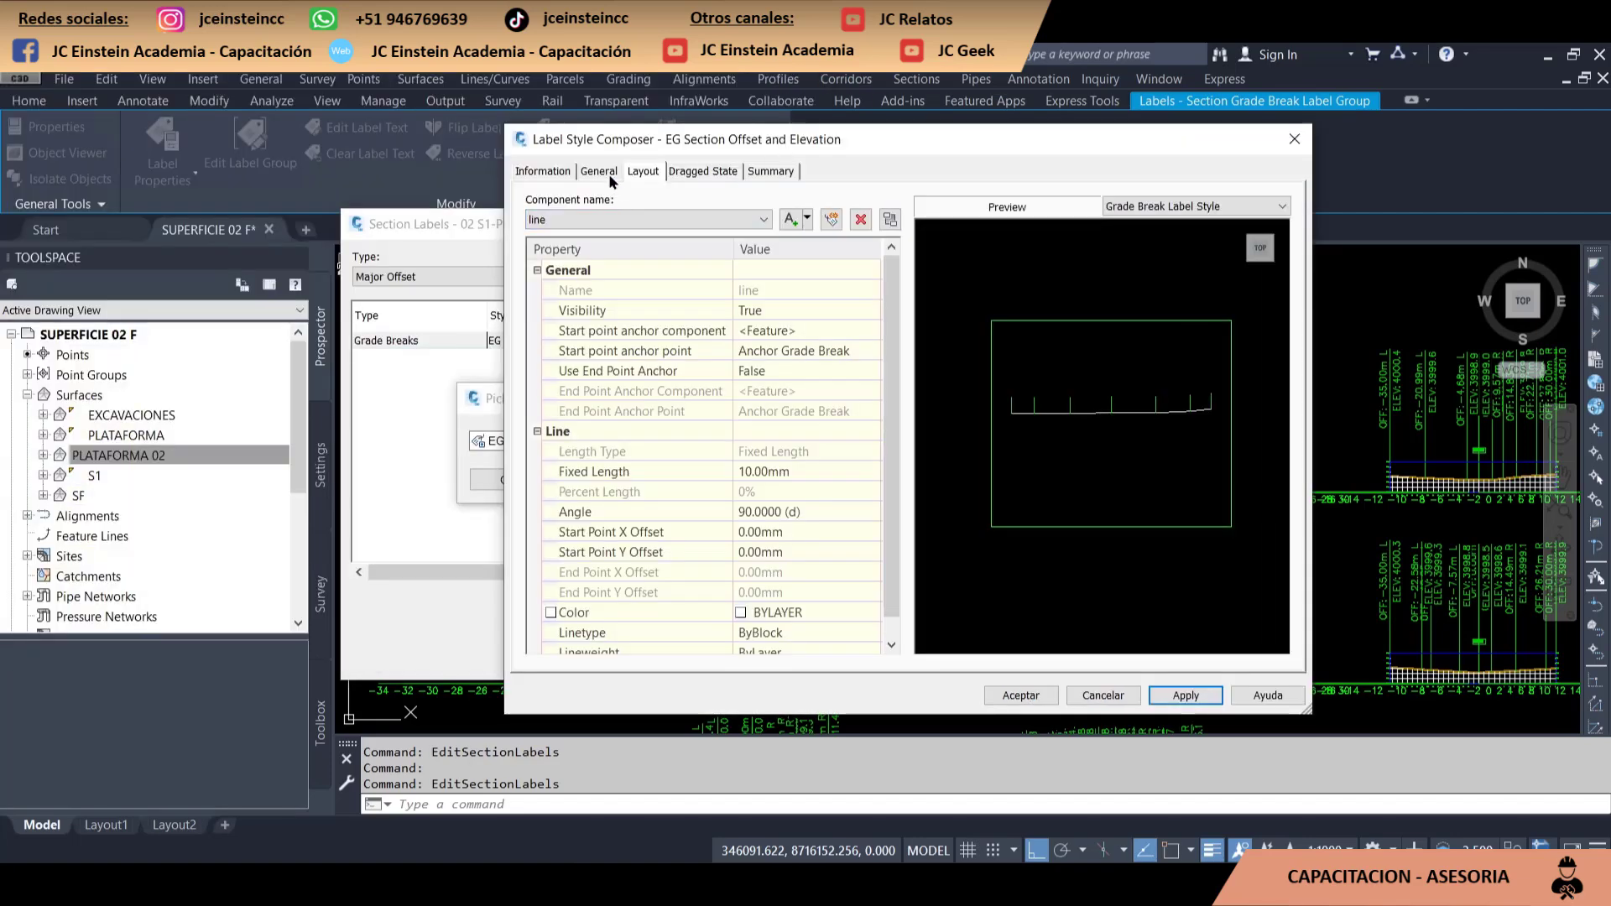
Review the label style's General, Information and Dragged State settings
{"action": "left_click", "coordinate": [604, 172]}
{"action": "left_click", "coordinate": [532, 167]}
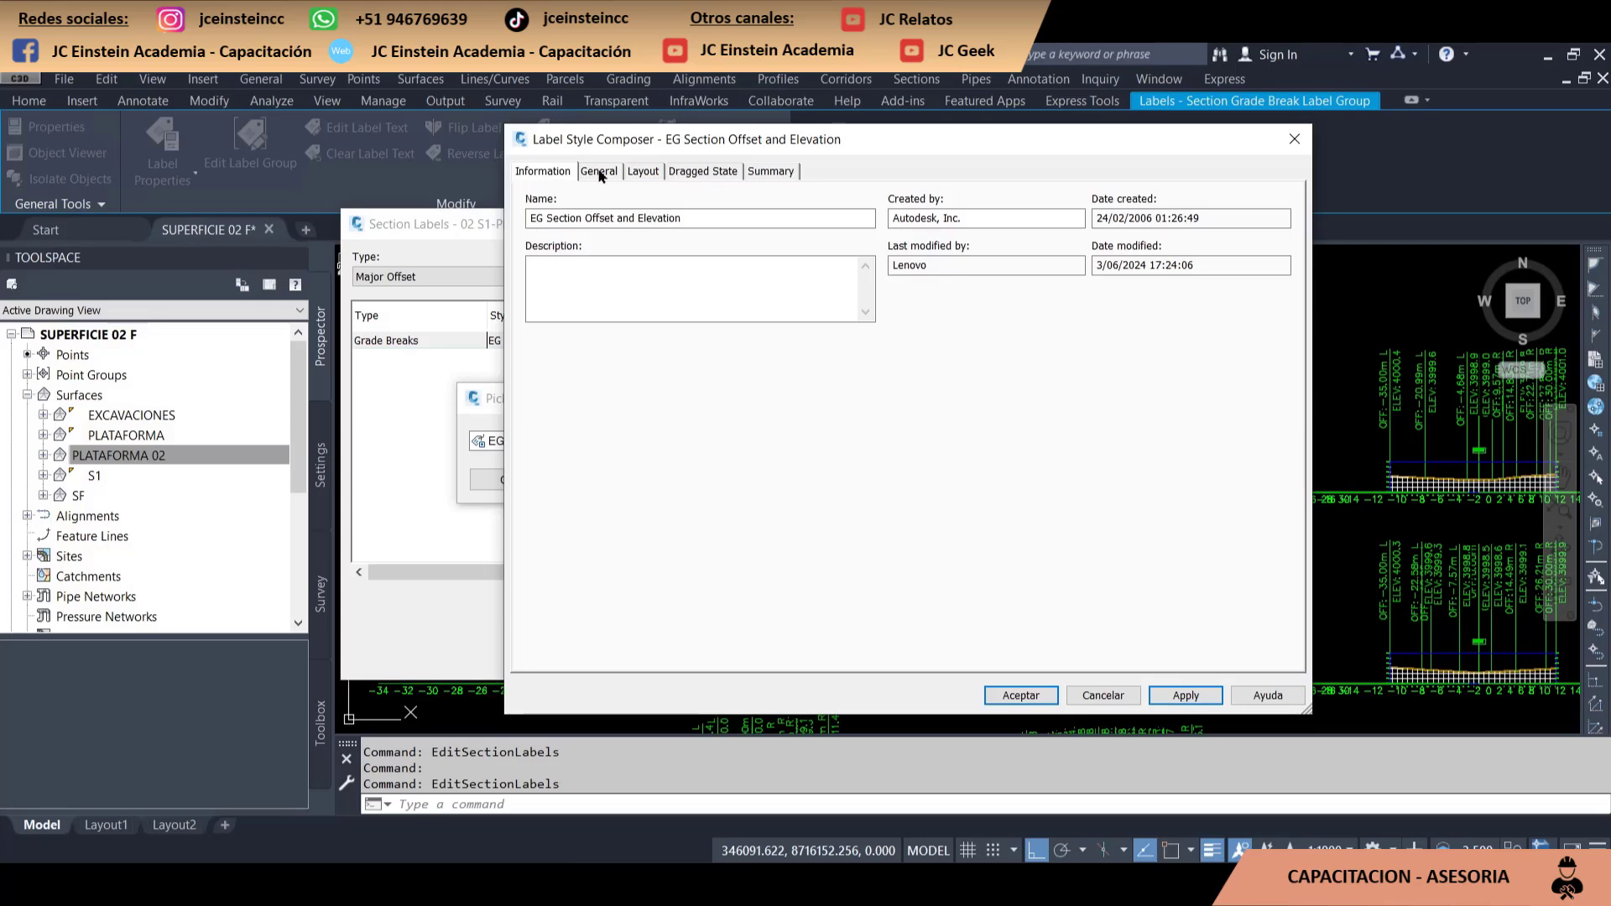
{"action": "left_click", "coordinate": [703, 172]}
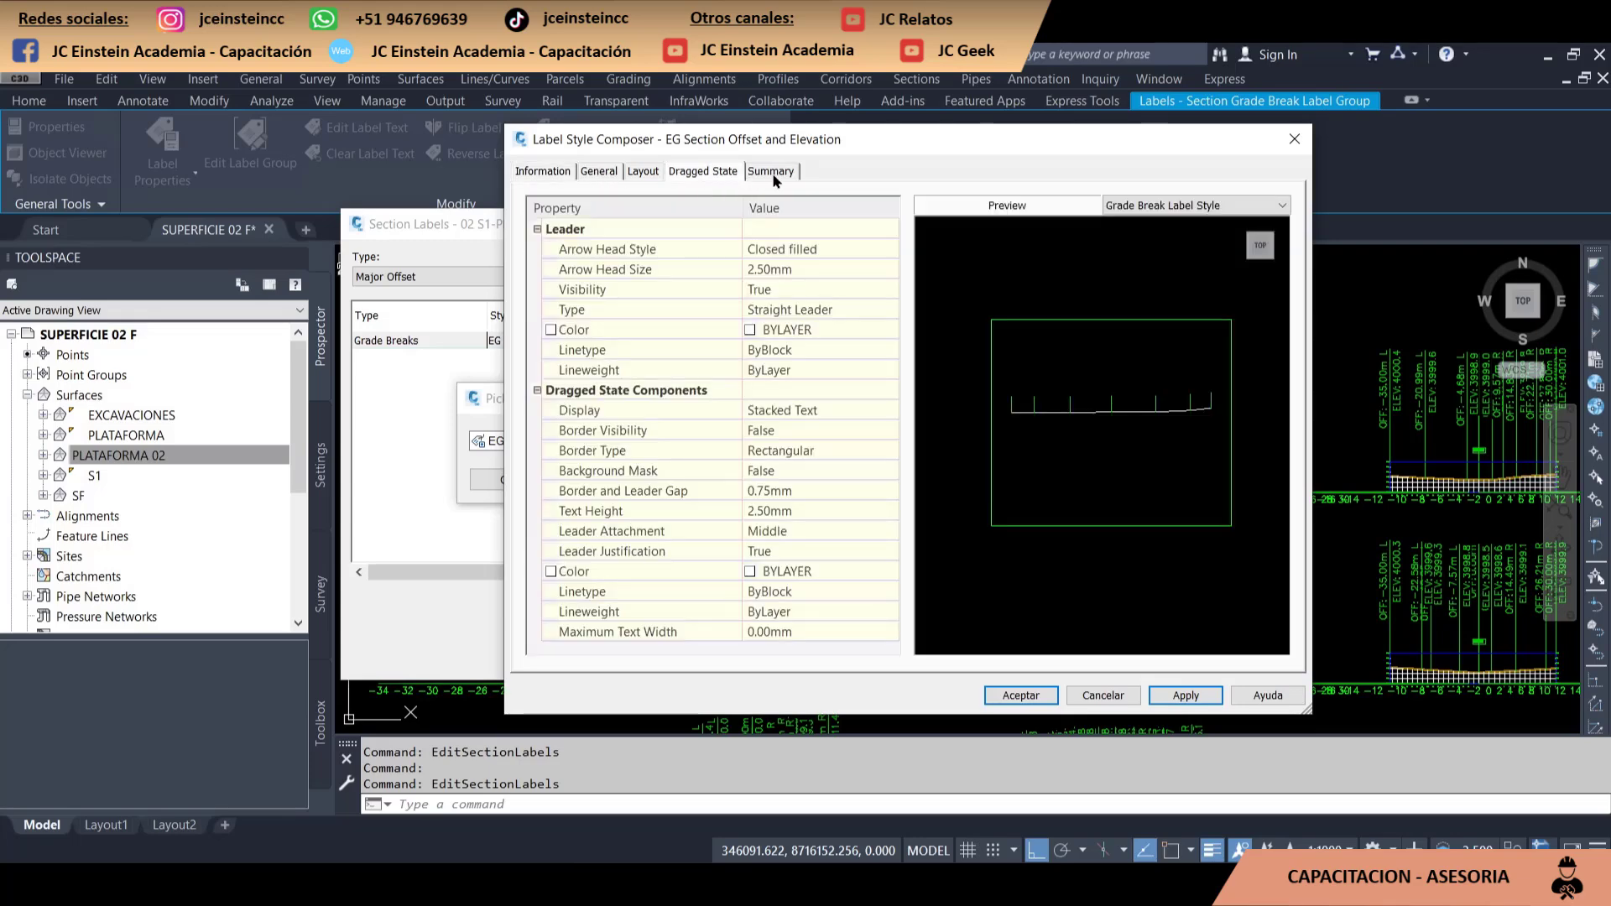
{"action": "left_click", "coordinate": [648, 175]}
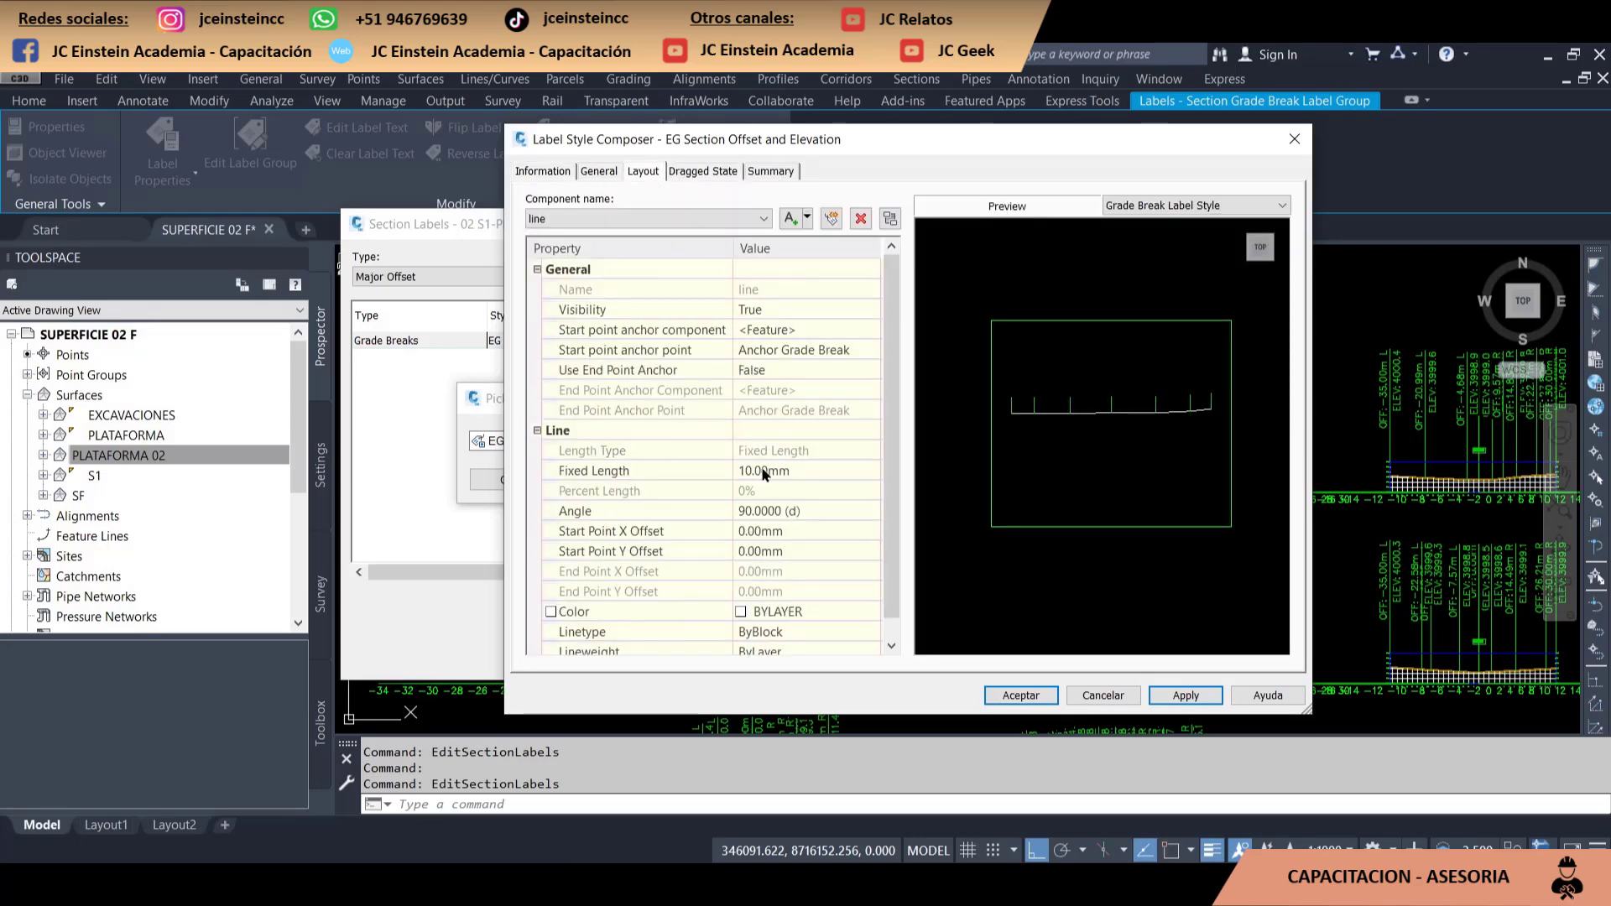
Change the Offset label text font to Agency FB
{"action": "left_click", "coordinate": [763, 218]}
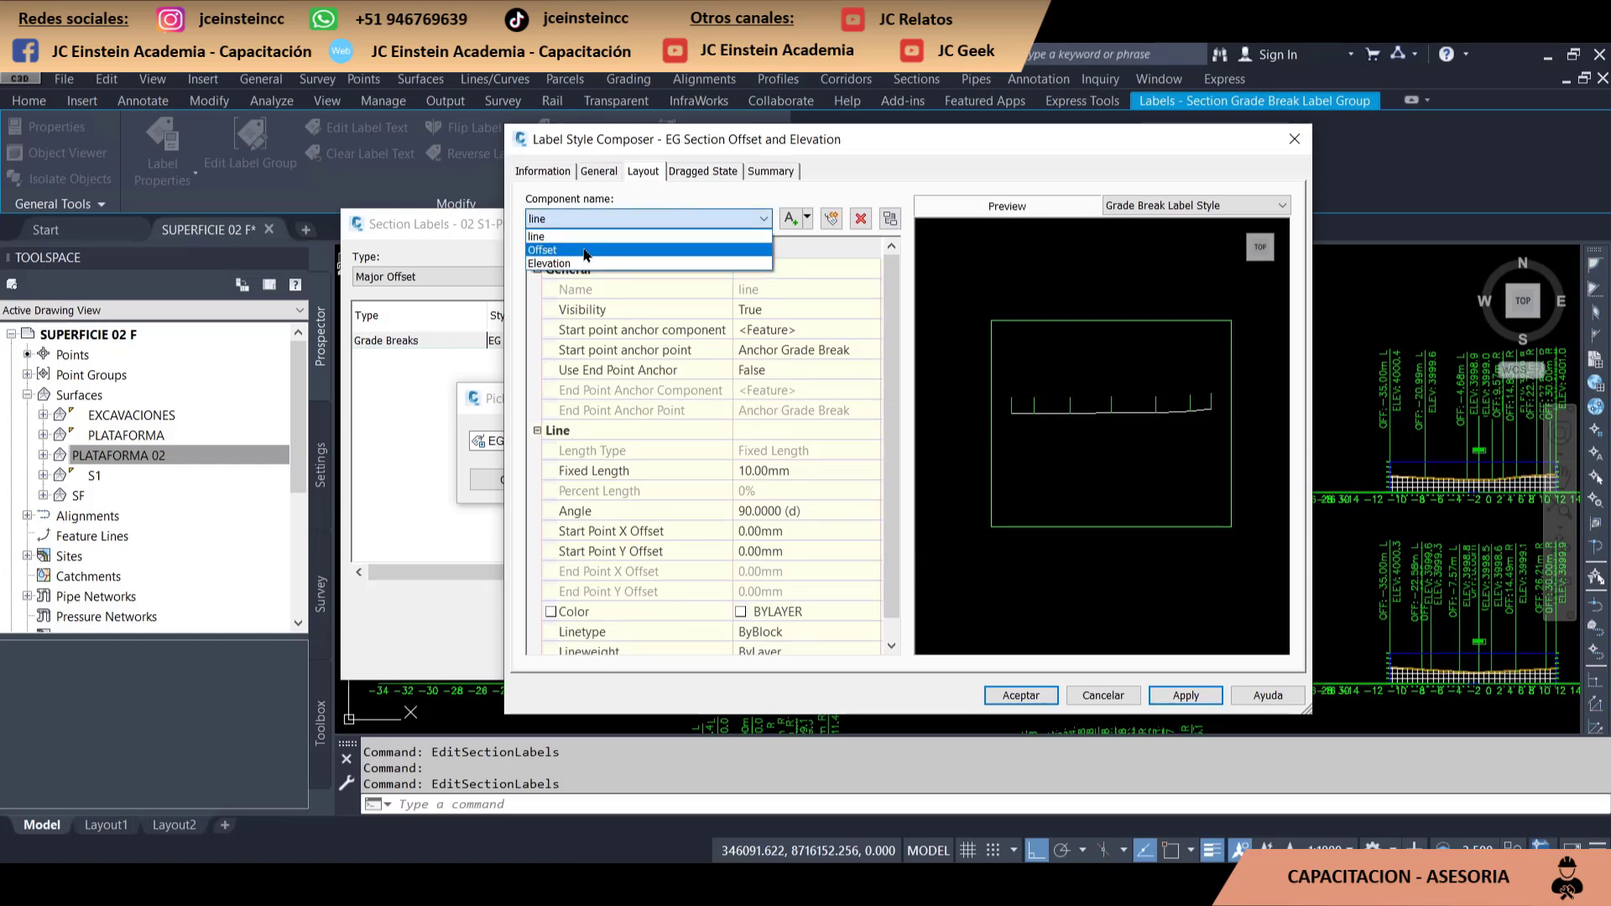
{"action": "left_click", "coordinate": [570, 241]}
{"action": "left_click", "coordinate": [869, 391]}
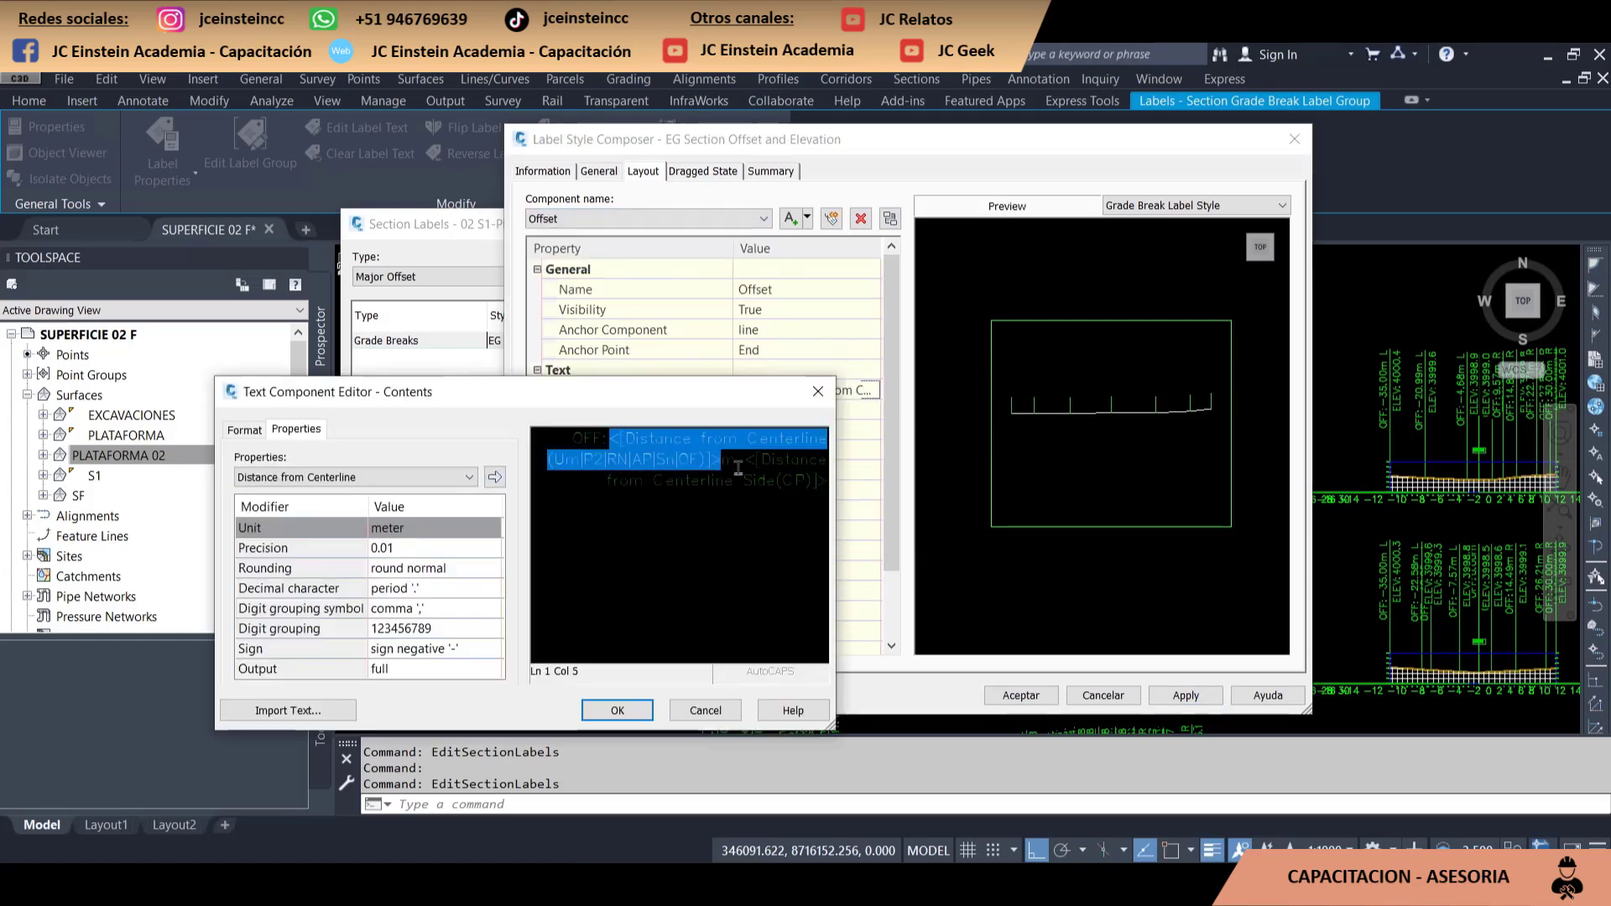
{"action": "left_click", "coordinate": [786, 485]}
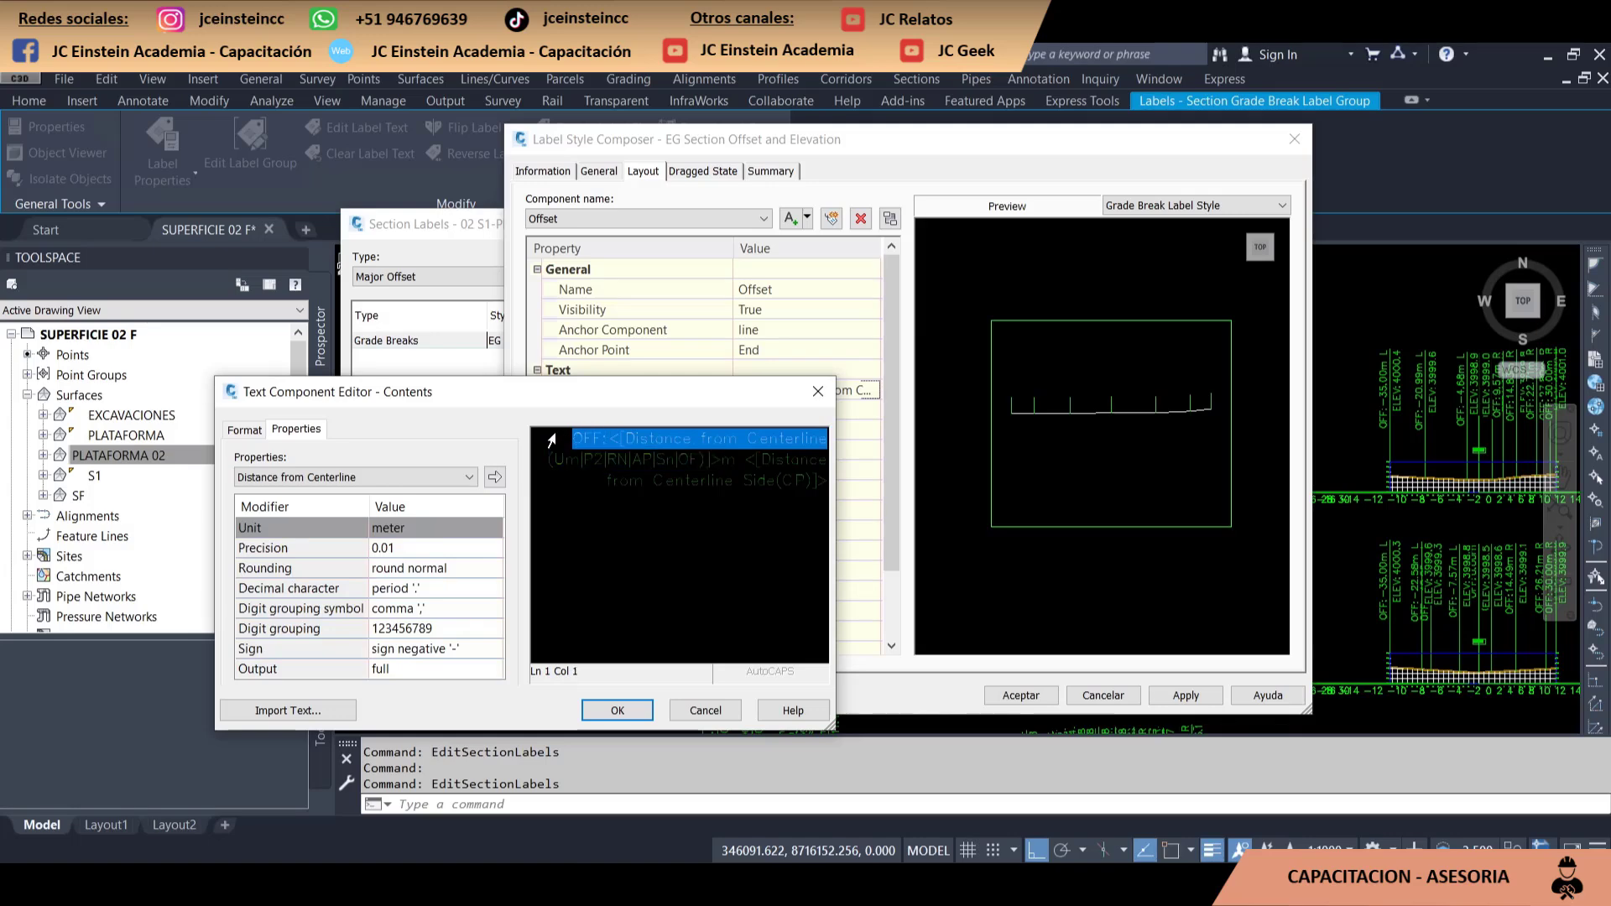
{"action": "left_click_drag", "start_coordinate": [827, 491], "coordinate": [547, 437]}
{"action": "left_click", "coordinate": [252, 430]}
{"action": "left_click", "coordinate": [374, 558]}
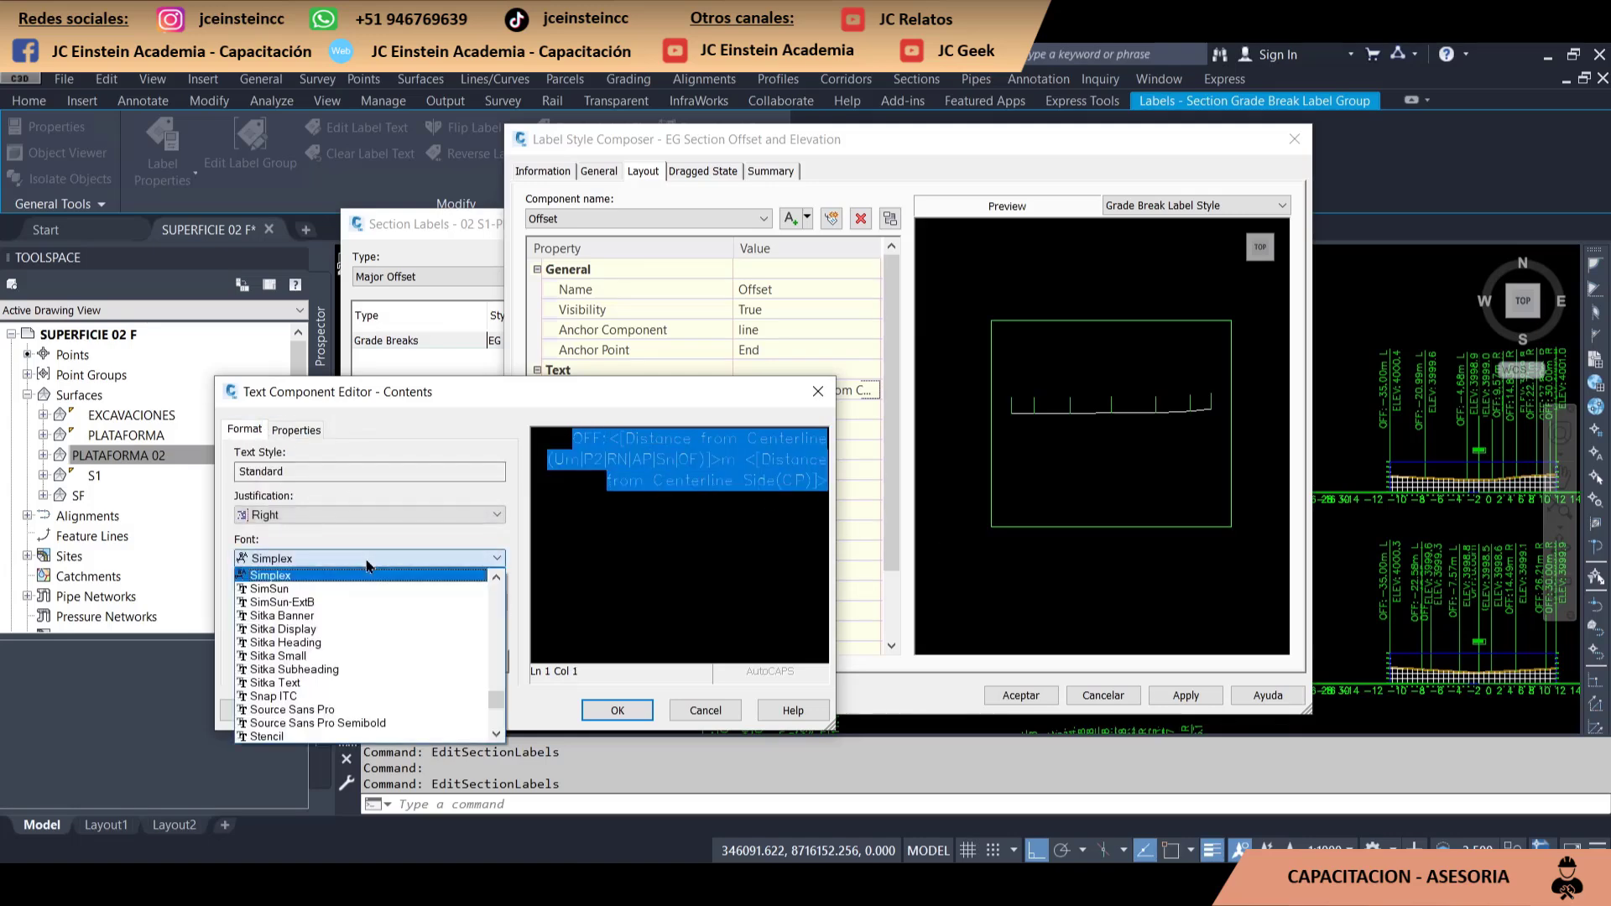
{"action": "key", "text": "a"}
{"action": "left_click", "coordinate": [631, 706]}
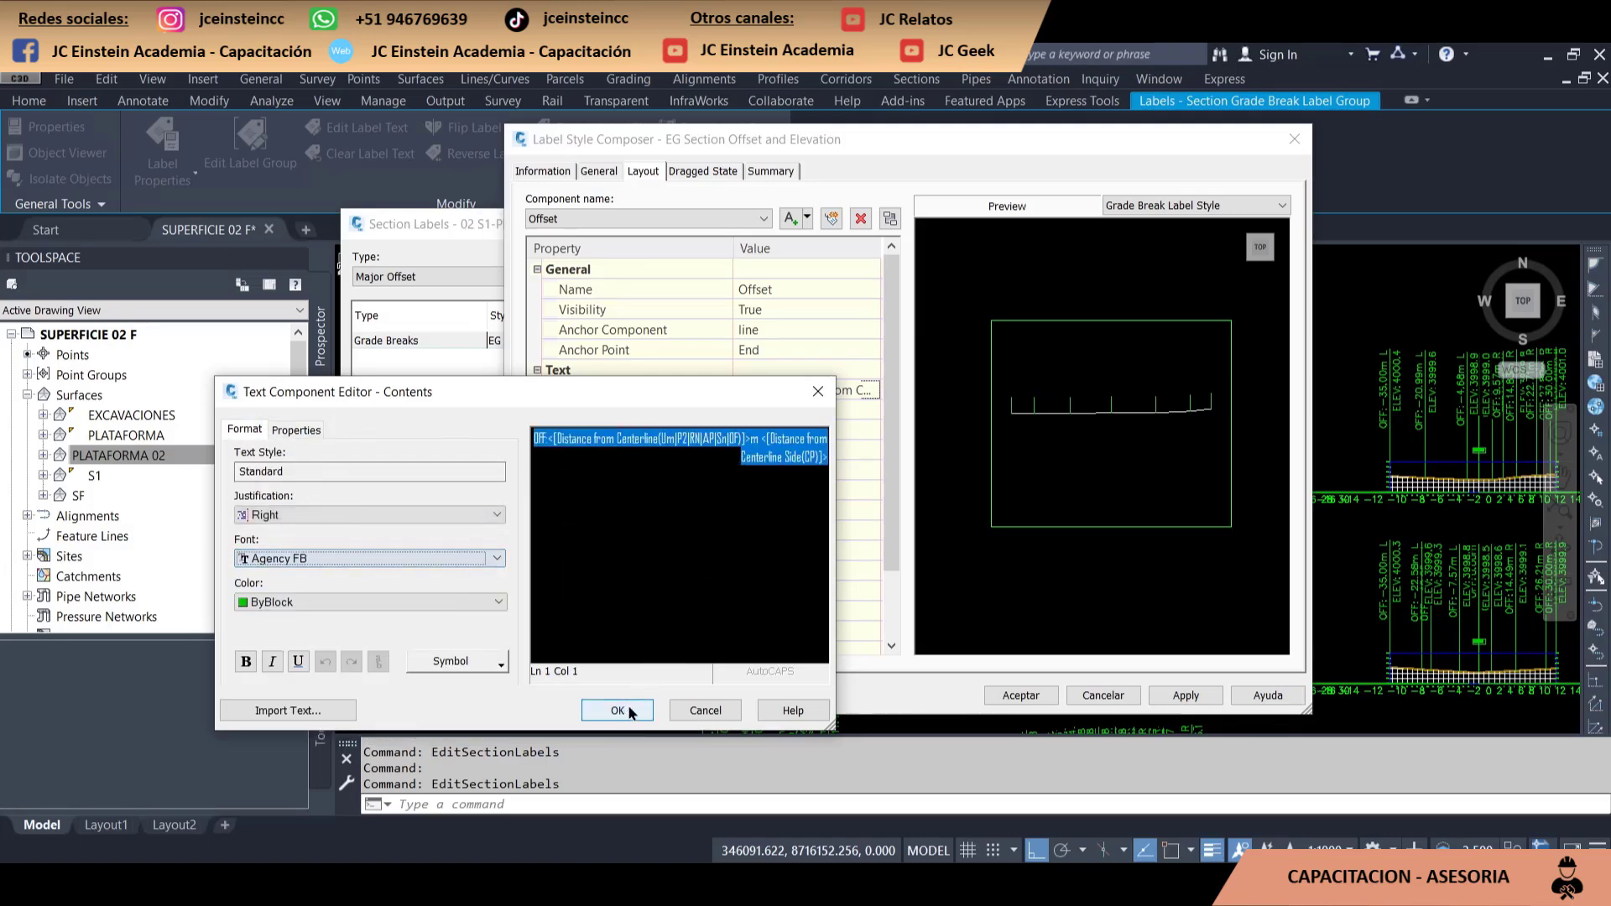
Change the Elevation label text to Agency FB, then save the style and apply it
{"action": "left_click", "coordinate": [652, 216]}
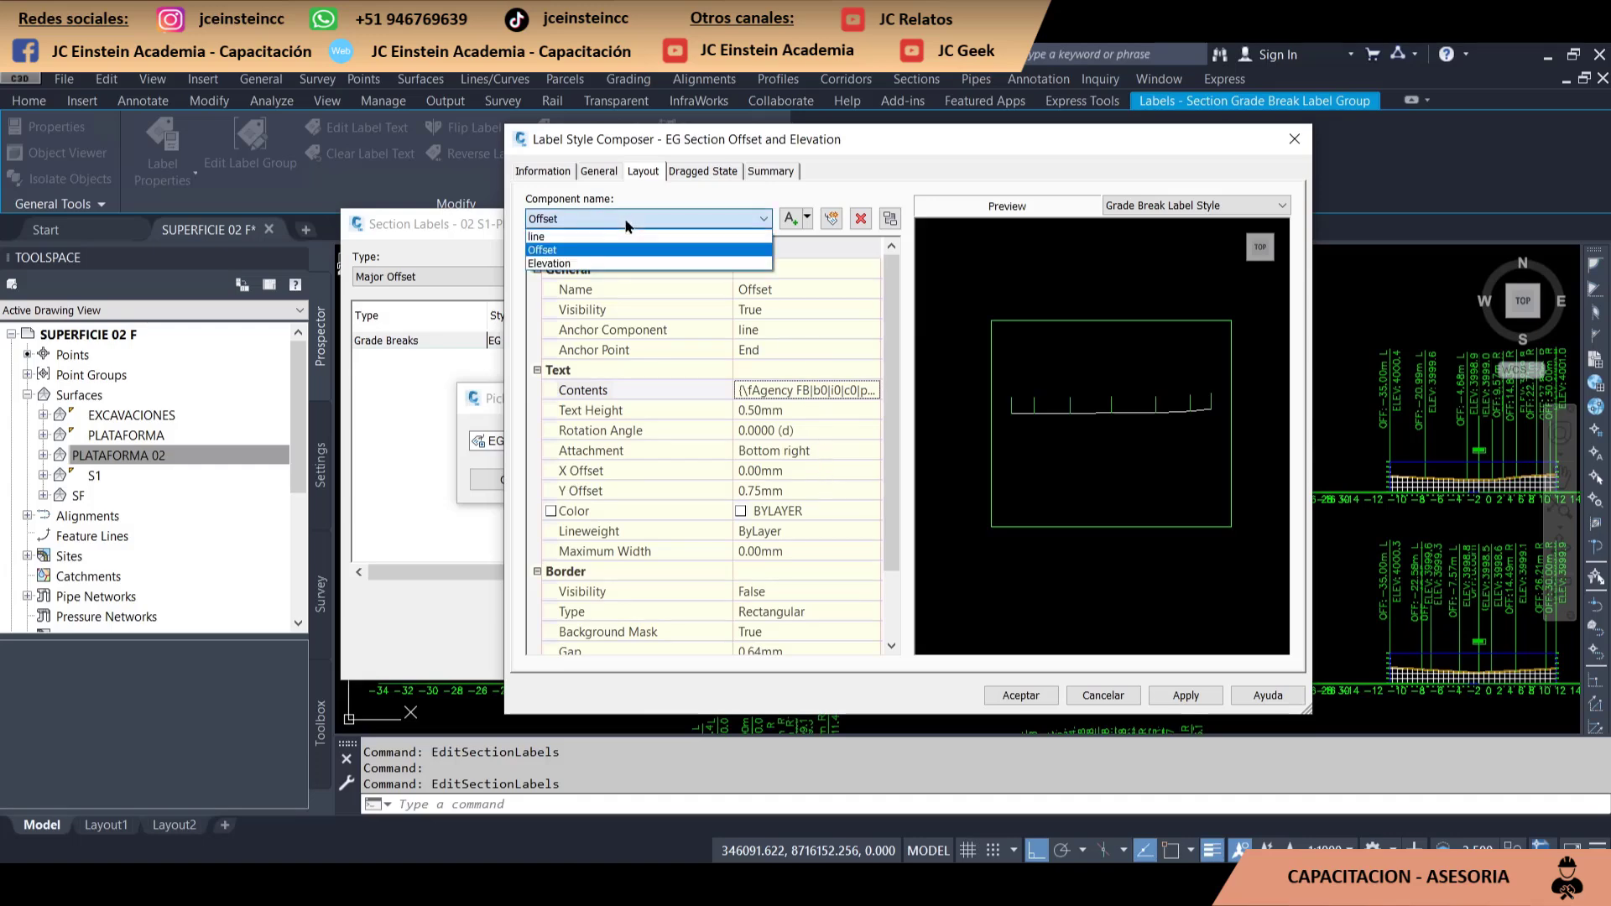
{"action": "left_click", "coordinate": [587, 263]}
{"action": "left_click", "coordinate": [805, 390]}
{"action": "left_click", "coordinate": [873, 390]}
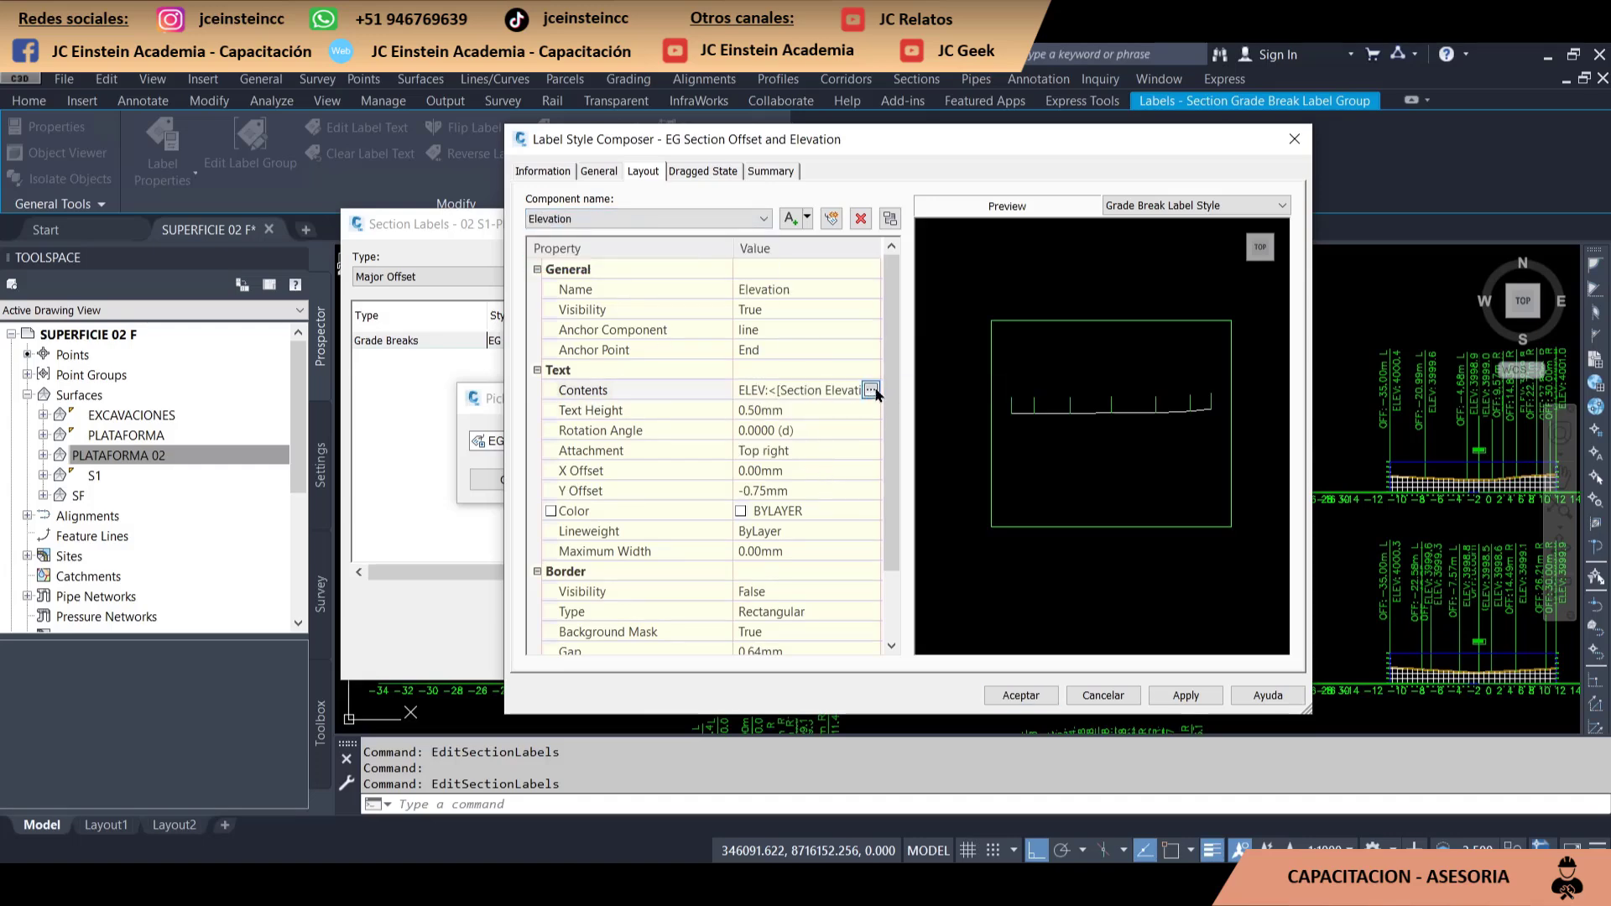
{"action": "key", "text": "ctrl+a"}
{"action": "left_click", "coordinate": [245, 429]}
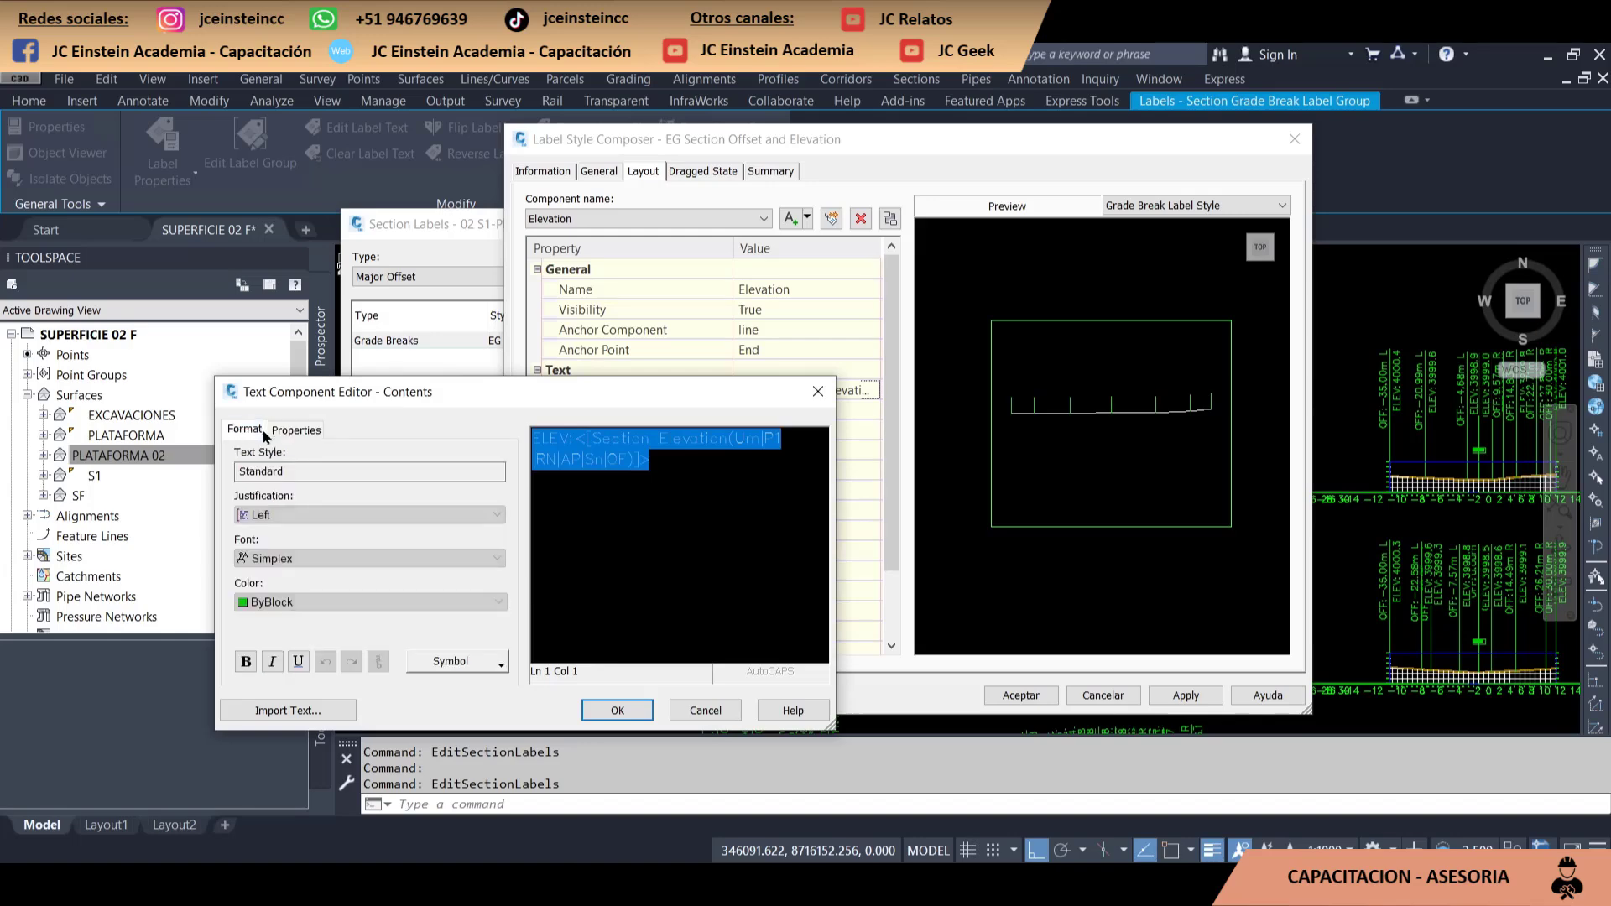
{"action": "left_click", "coordinate": [368, 558]}
{"action": "left_click", "coordinate": [277, 588]}
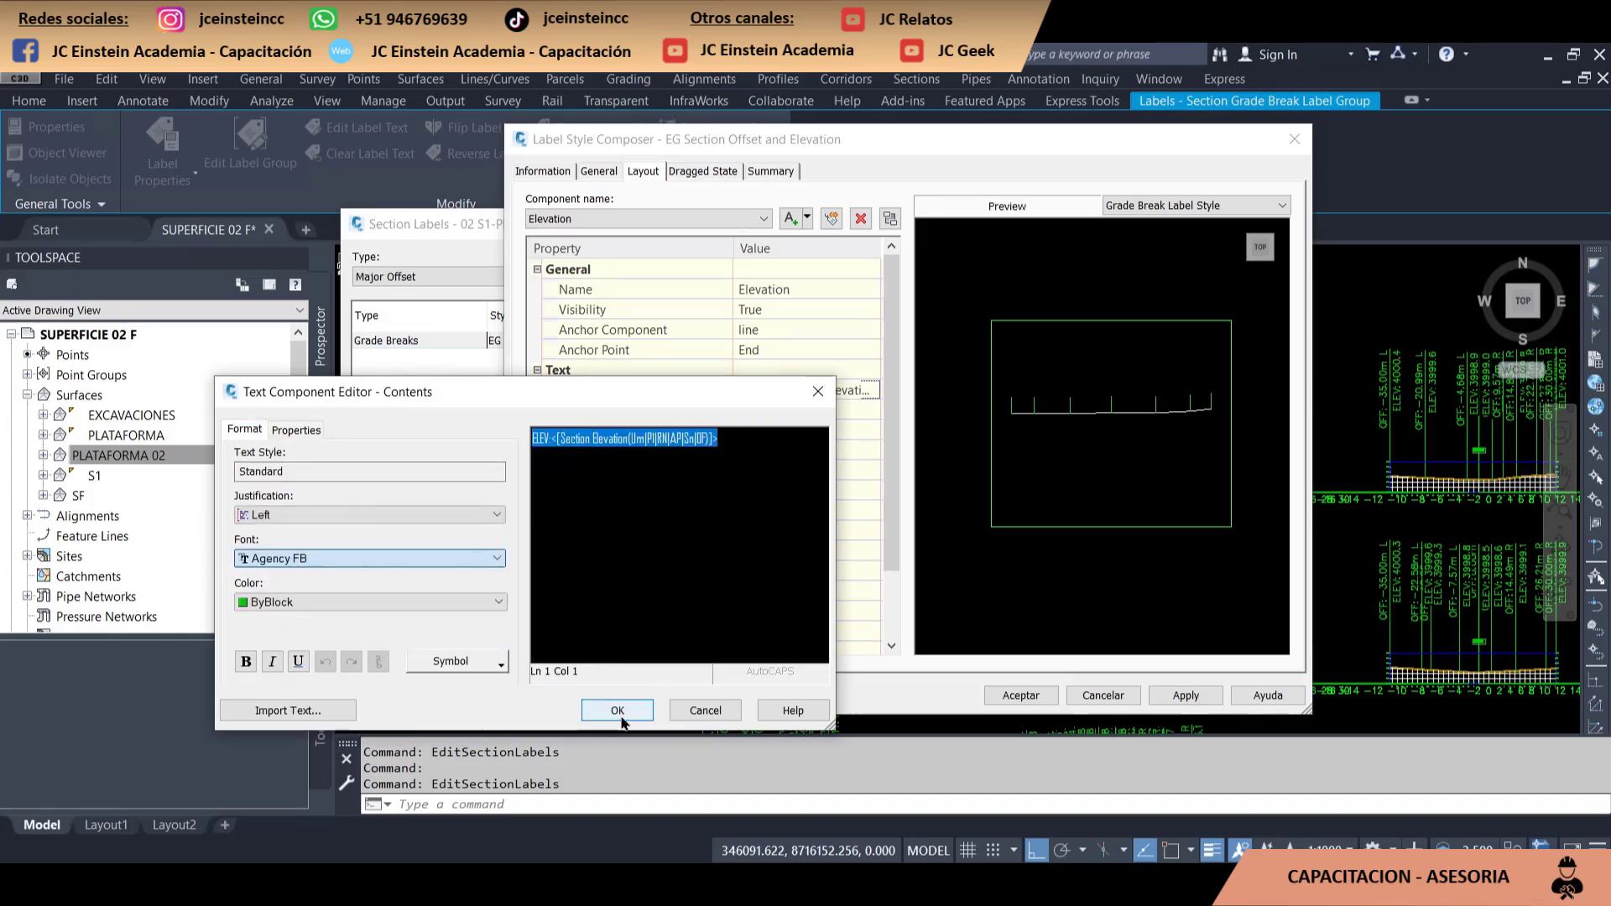
{"action": "left_click", "coordinate": [617, 710]}
{"action": "left_click", "coordinate": [1002, 700]}
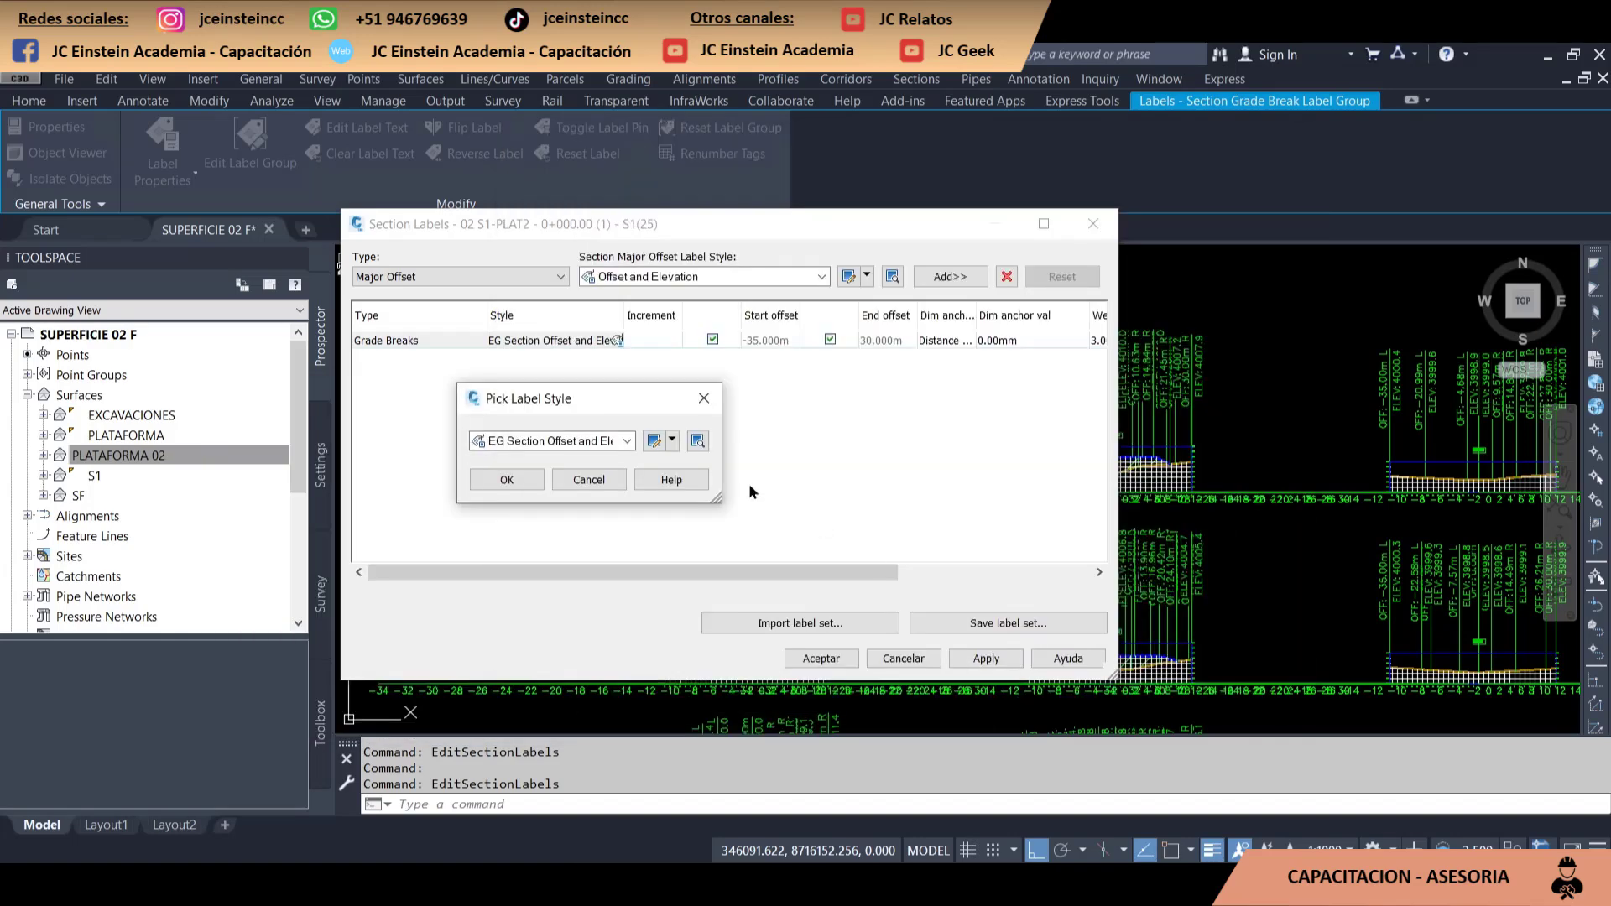
{"action": "left_click", "coordinate": [506, 480]}
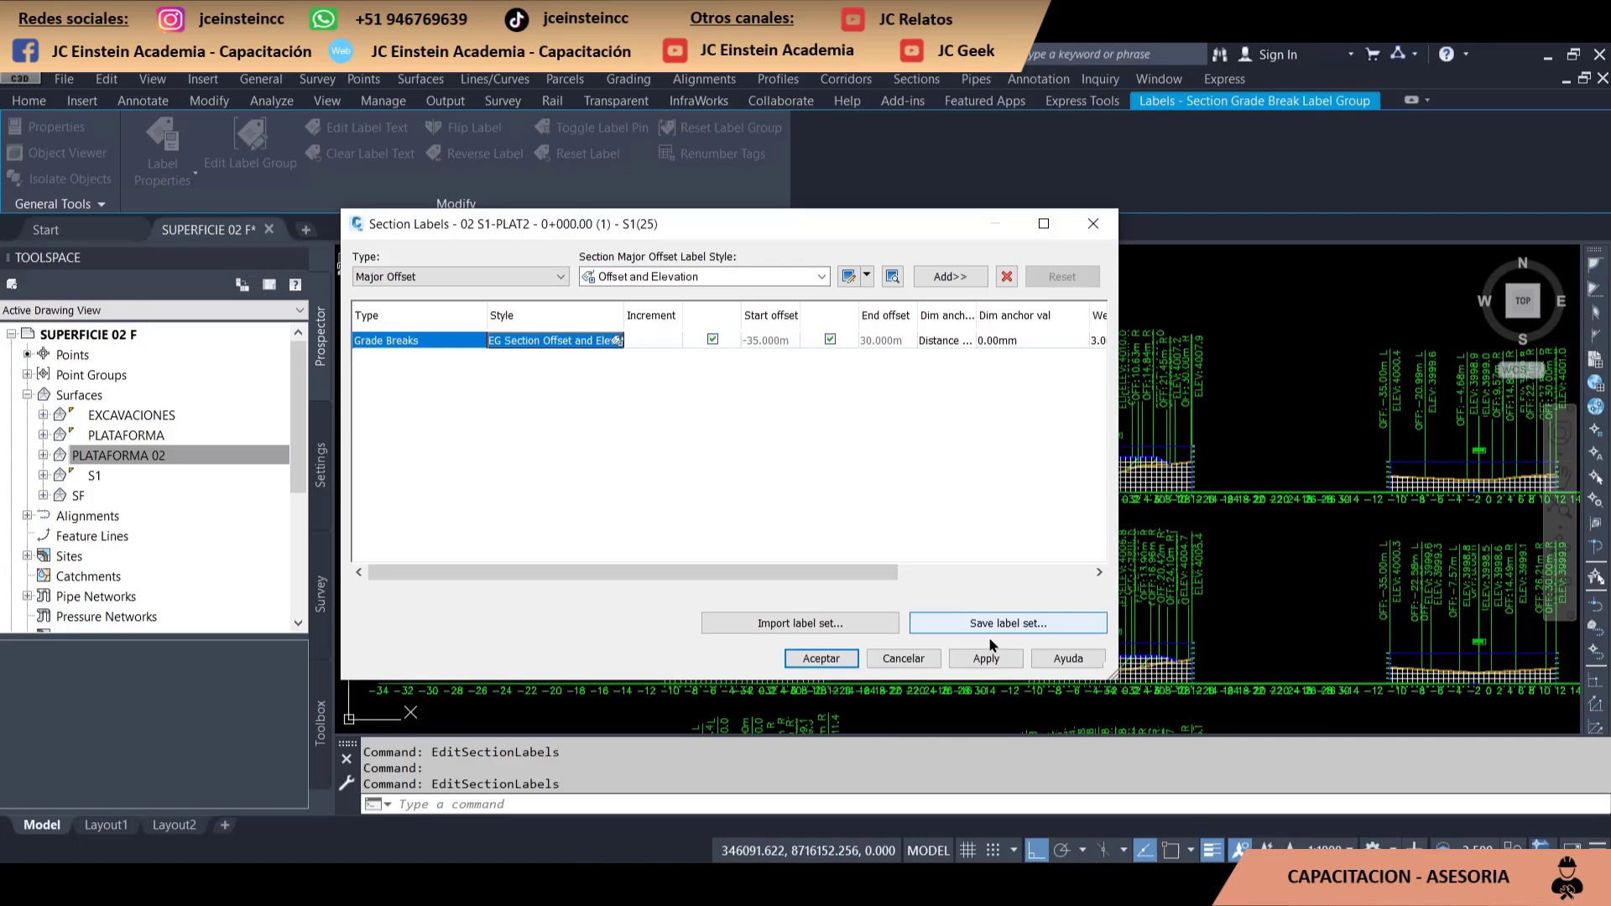
{"action": "left_click", "coordinate": [821, 659]}
Zoom over the relabelled sections, then select and right-click the 0+000.00 section view
{"action": "scroll", "coordinate": [704, 420], "scroll_direction": "up", "scroll_amount": 3}
{"action": "scroll", "coordinate": [705, 419], "scroll_direction": "up", "scroll_amount": 2}
{"action": "scroll", "coordinate": [718, 446], "scroll_direction": "up", "scroll_amount": 2}
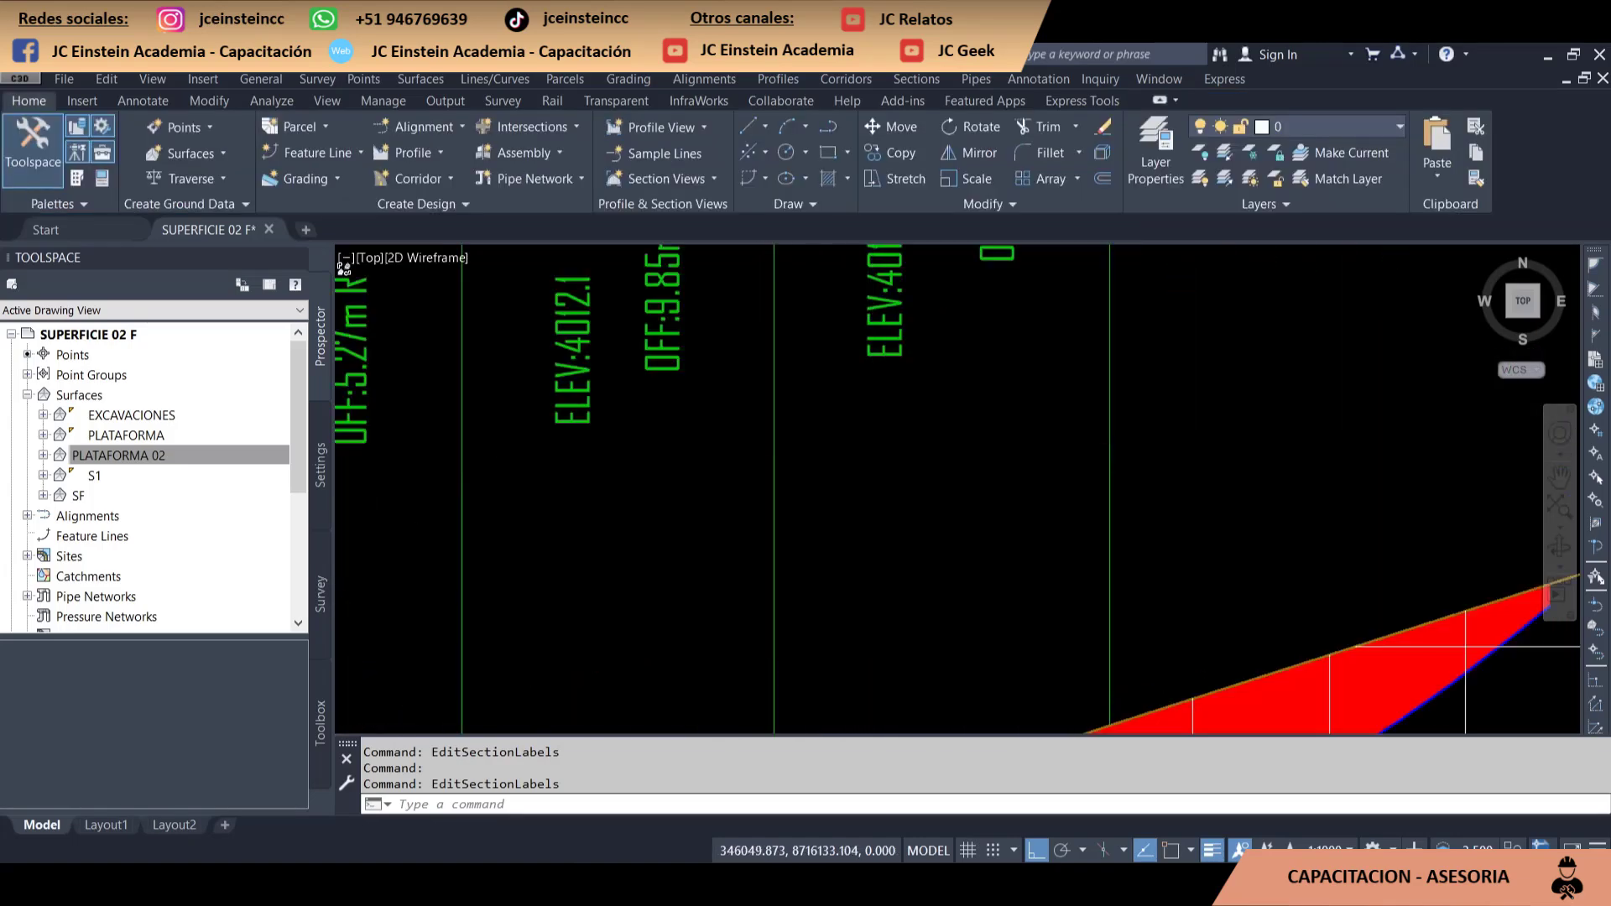
{"action": "scroll", "coordinate": [718, 446], "scroll_direction": "down", "scroll_amount": 4}
{"action": "scroll", "coordinate": [718, 446], "scroll_direction": "down", "scroll_amount": 2}
{"action": "scroll", "coordinate": [718, 446], "scroll_direction": "down", "scroll_amount": 1}
{"action": "scroll", "coordinate": [718, 447], "scroll_direction": "up", "scroll_amount": 2}
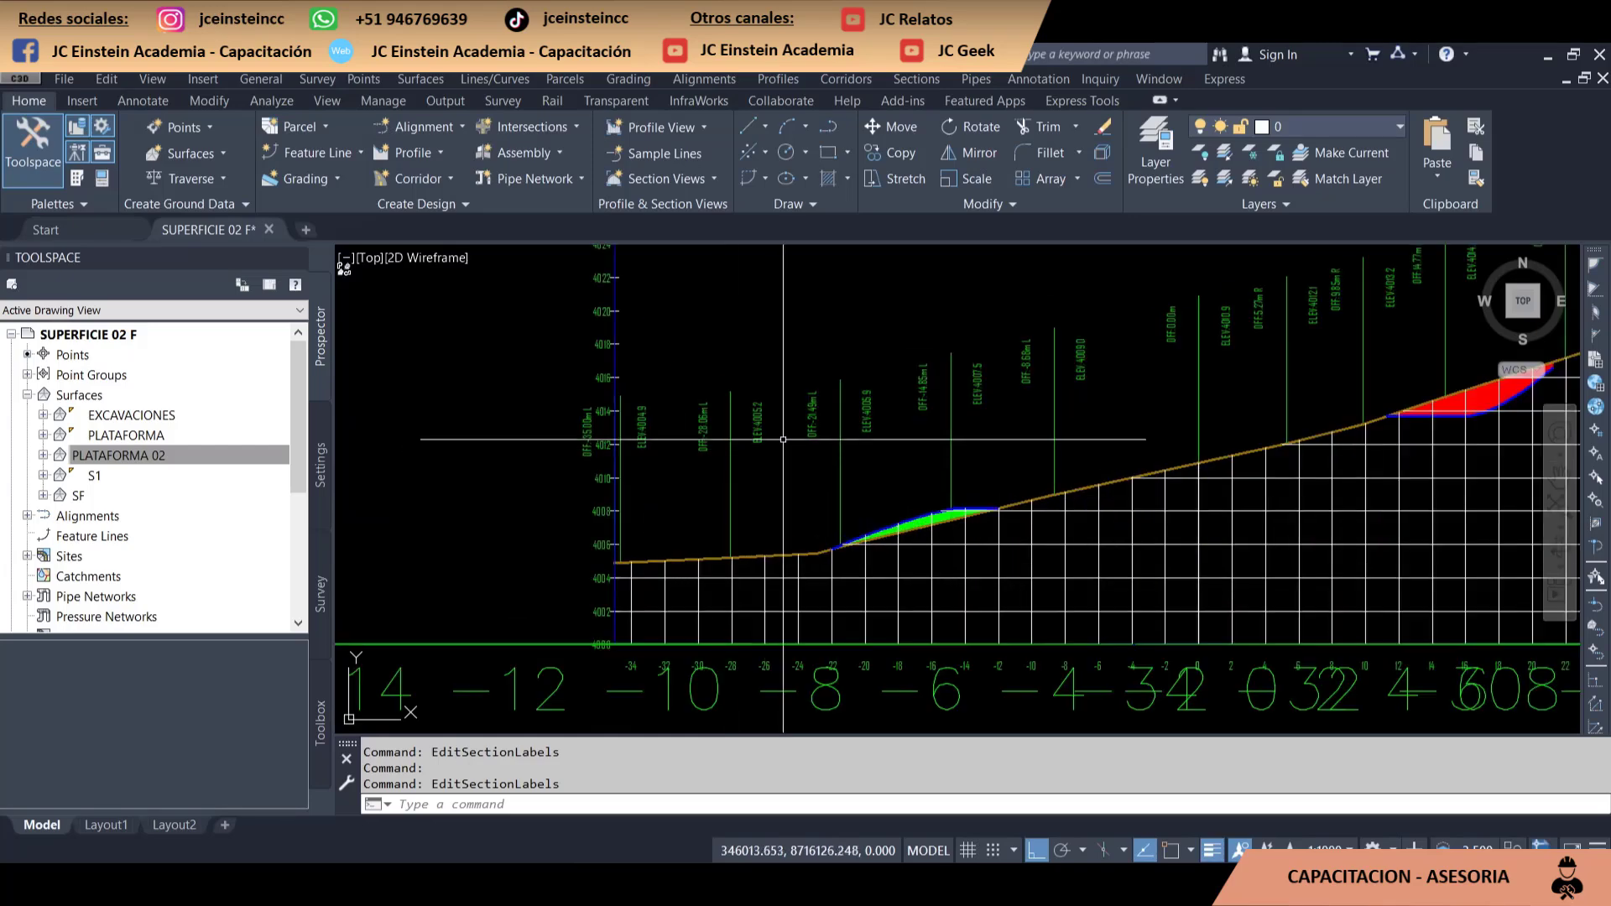
{"action": "scroll", "coordinate": [755, 470], "scroll_direction": "up", "scroll_amount": 2}
{"action": "scroll", "coordinate": [839, 504], "scroll_direction": "down", "scroll_amount": 4}
{"action": "scroll", "coordinate": [852, 529], "scroll_direction": "up", "scroll_amount": 1}
{"action": "scroll", "coordinate": [864, 512], "scroll_direction": "down", "scroll_amount": 1}
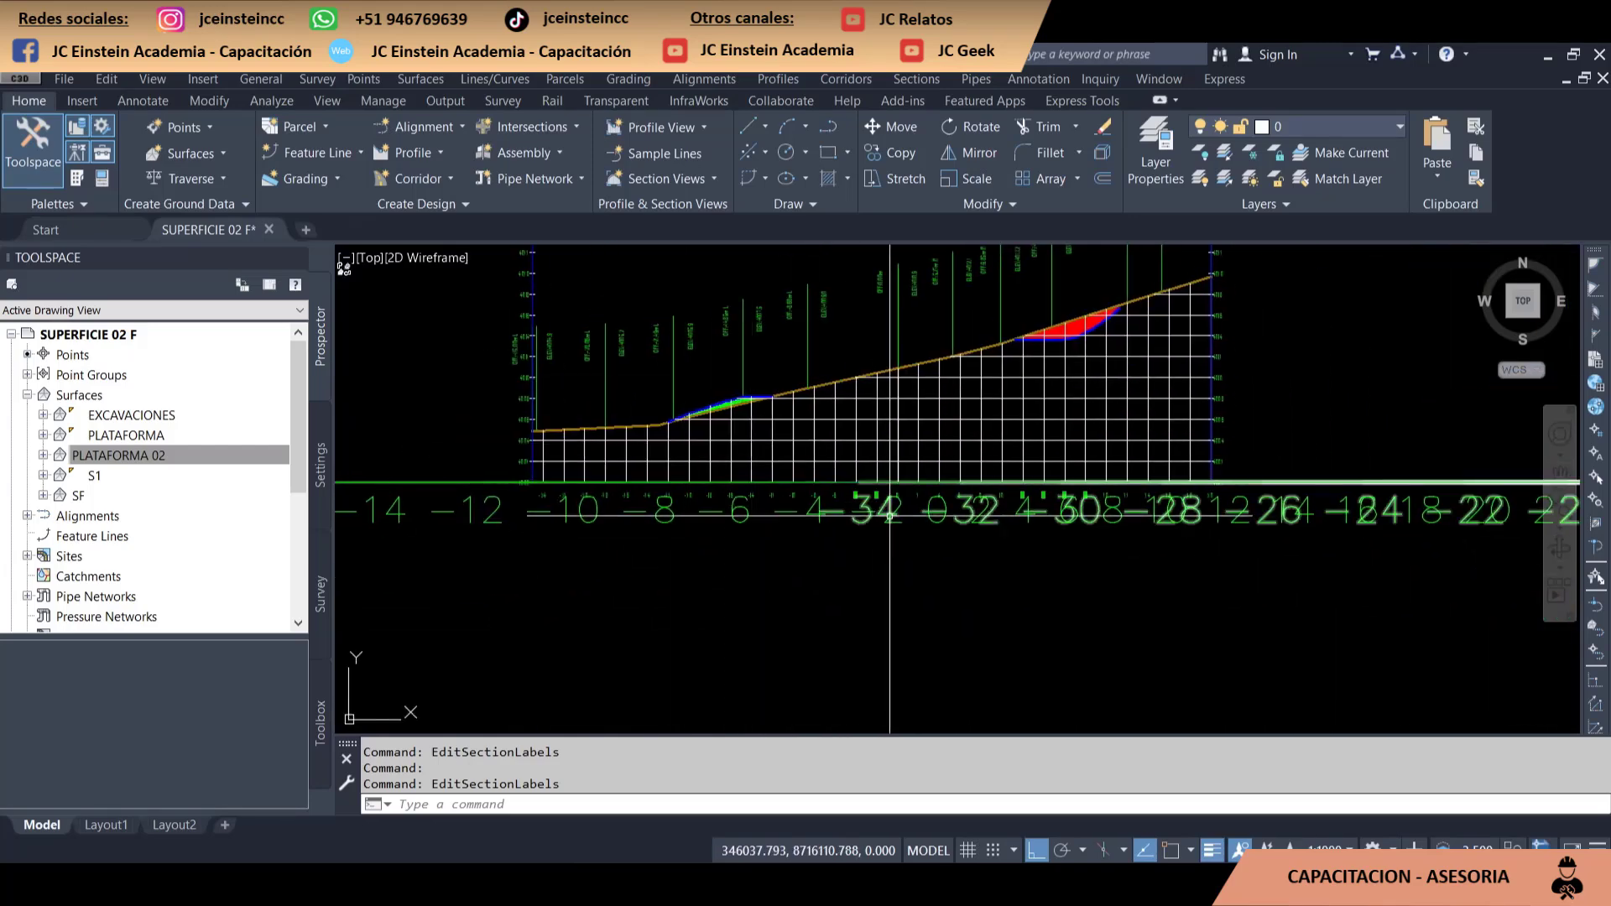
{"action": "scroll", "coordinate": [890, 487], "scroll_direction": "down", "scroll_amount": 2}
{"action": "scroll", "coordinate": [931, 462], "scroll_direction": "down", "scroll_amount": 2}
{"action": "scroll", "coordinate": [915, 449], "scroll_direction": "up", "scroll_amount": 2}
{"action": "left_click", "coordinate": [923, 445]}
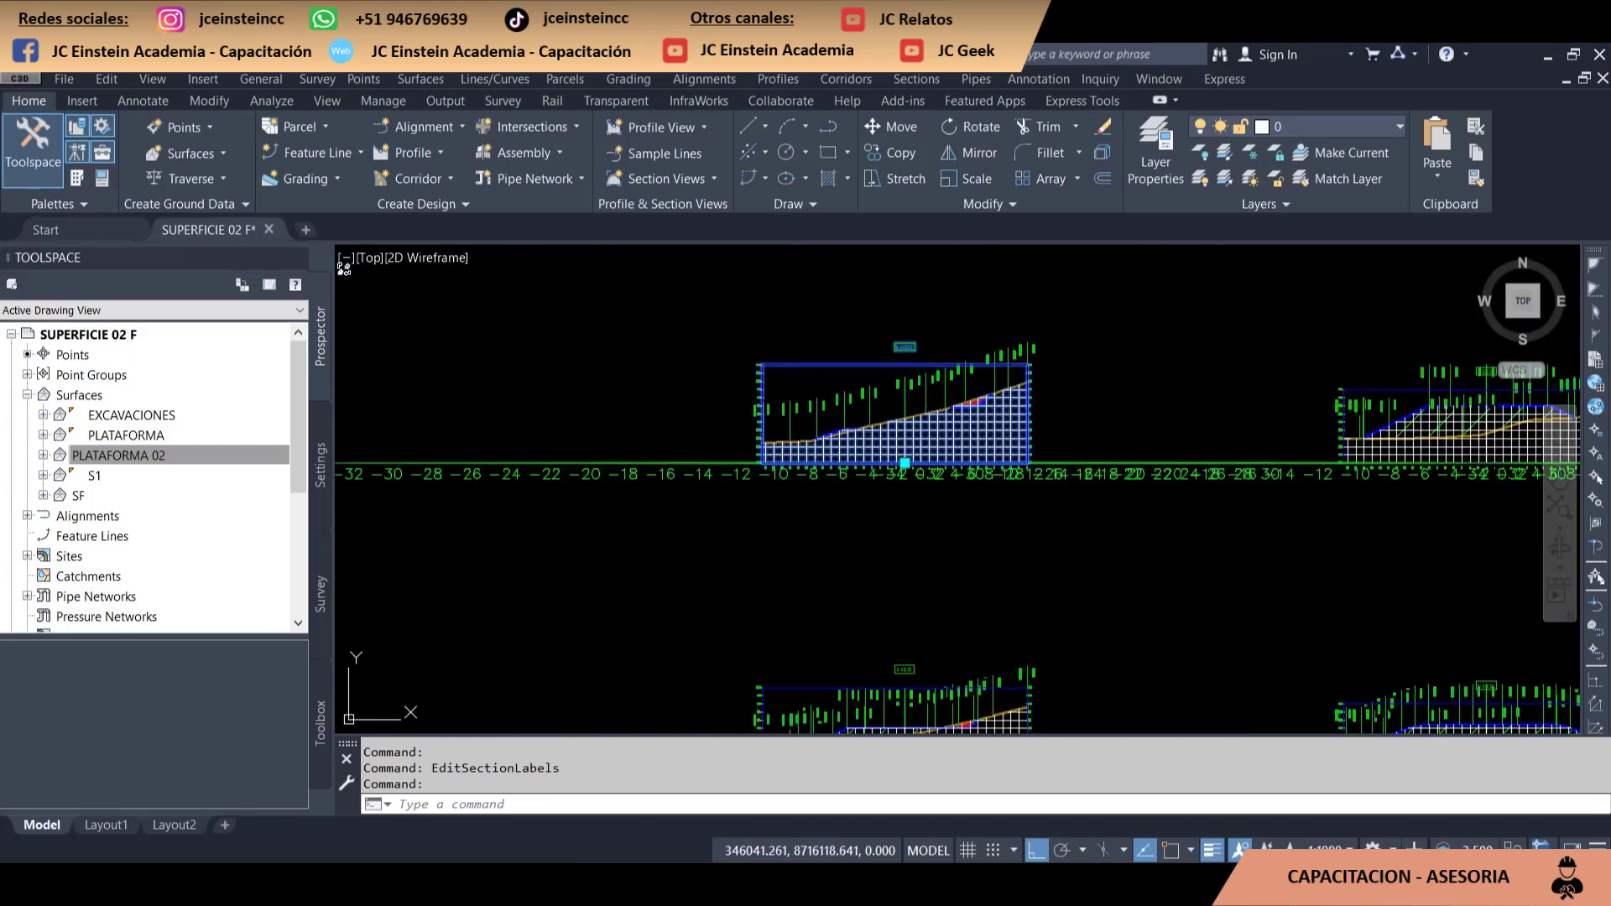
{"action": "right_click", "coordinate": [948, 437]}
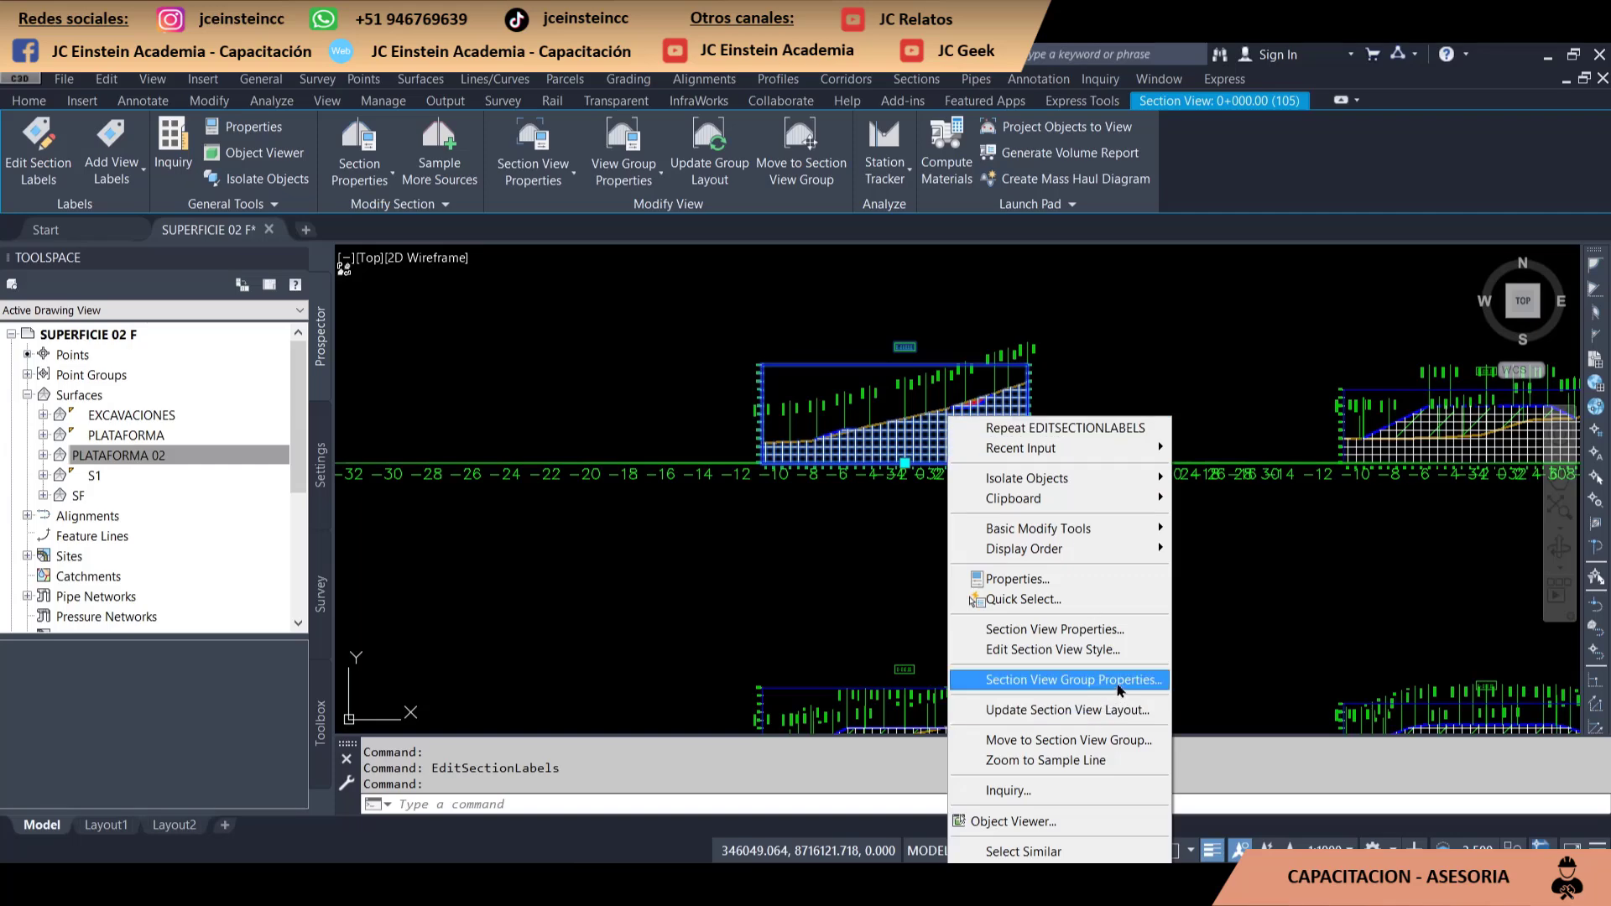
Remove the Section Data band from Section View Group 1's band set
{"action": "left_click", "coordinate": [1118, 684]}
{"action": "left_click", "coordinate": [755, 350]}
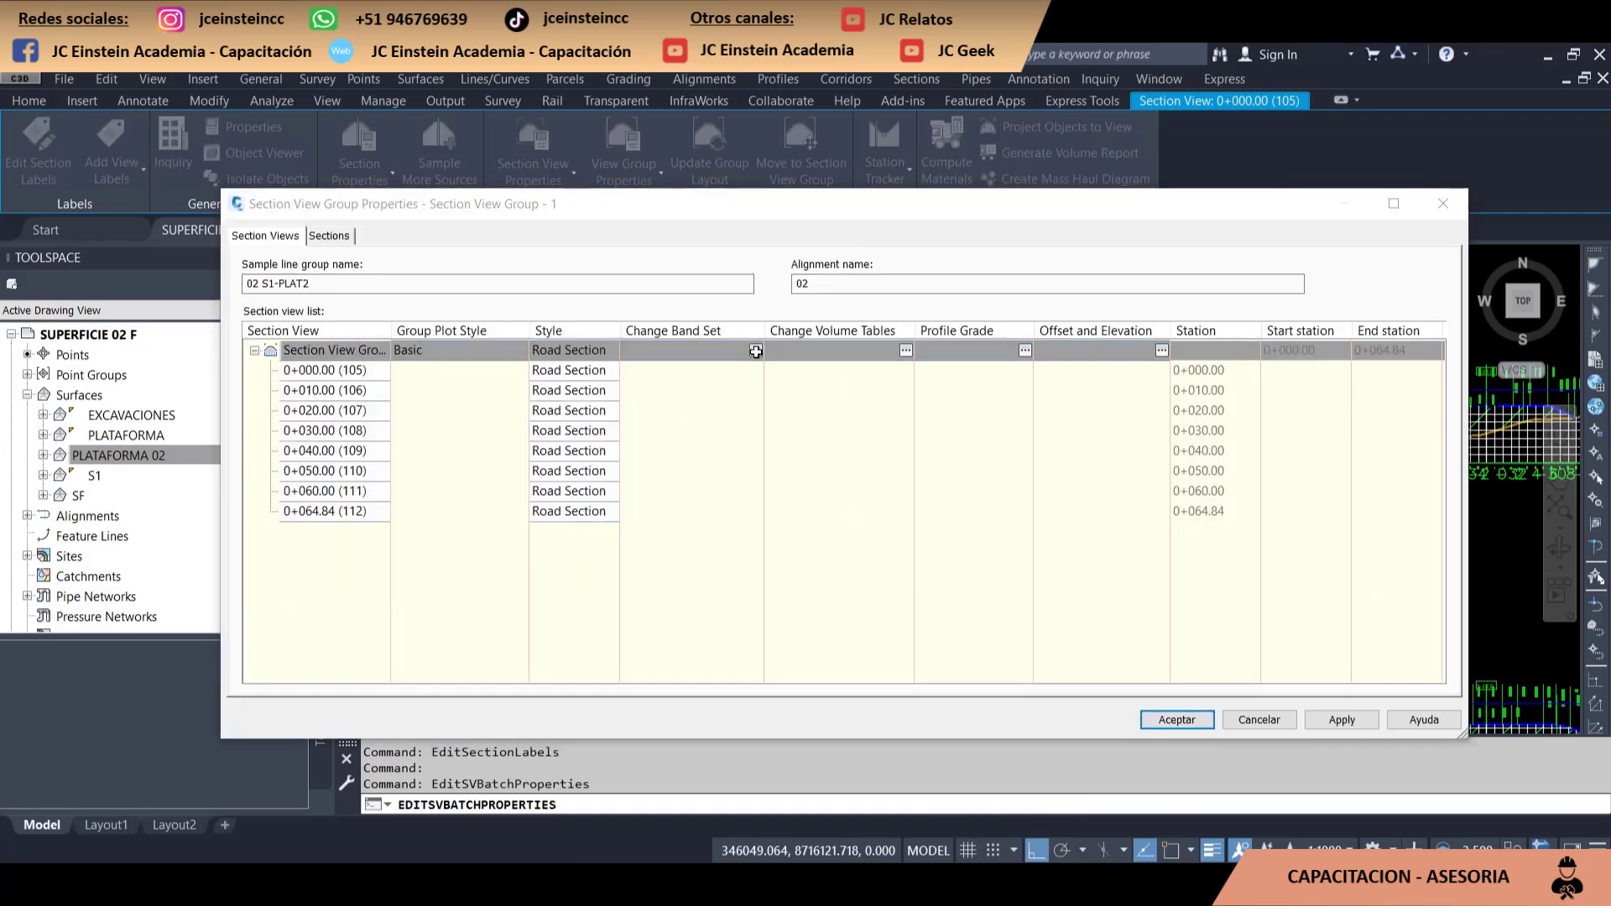
{"action": "left_click", "coordinate": [541, 418]}
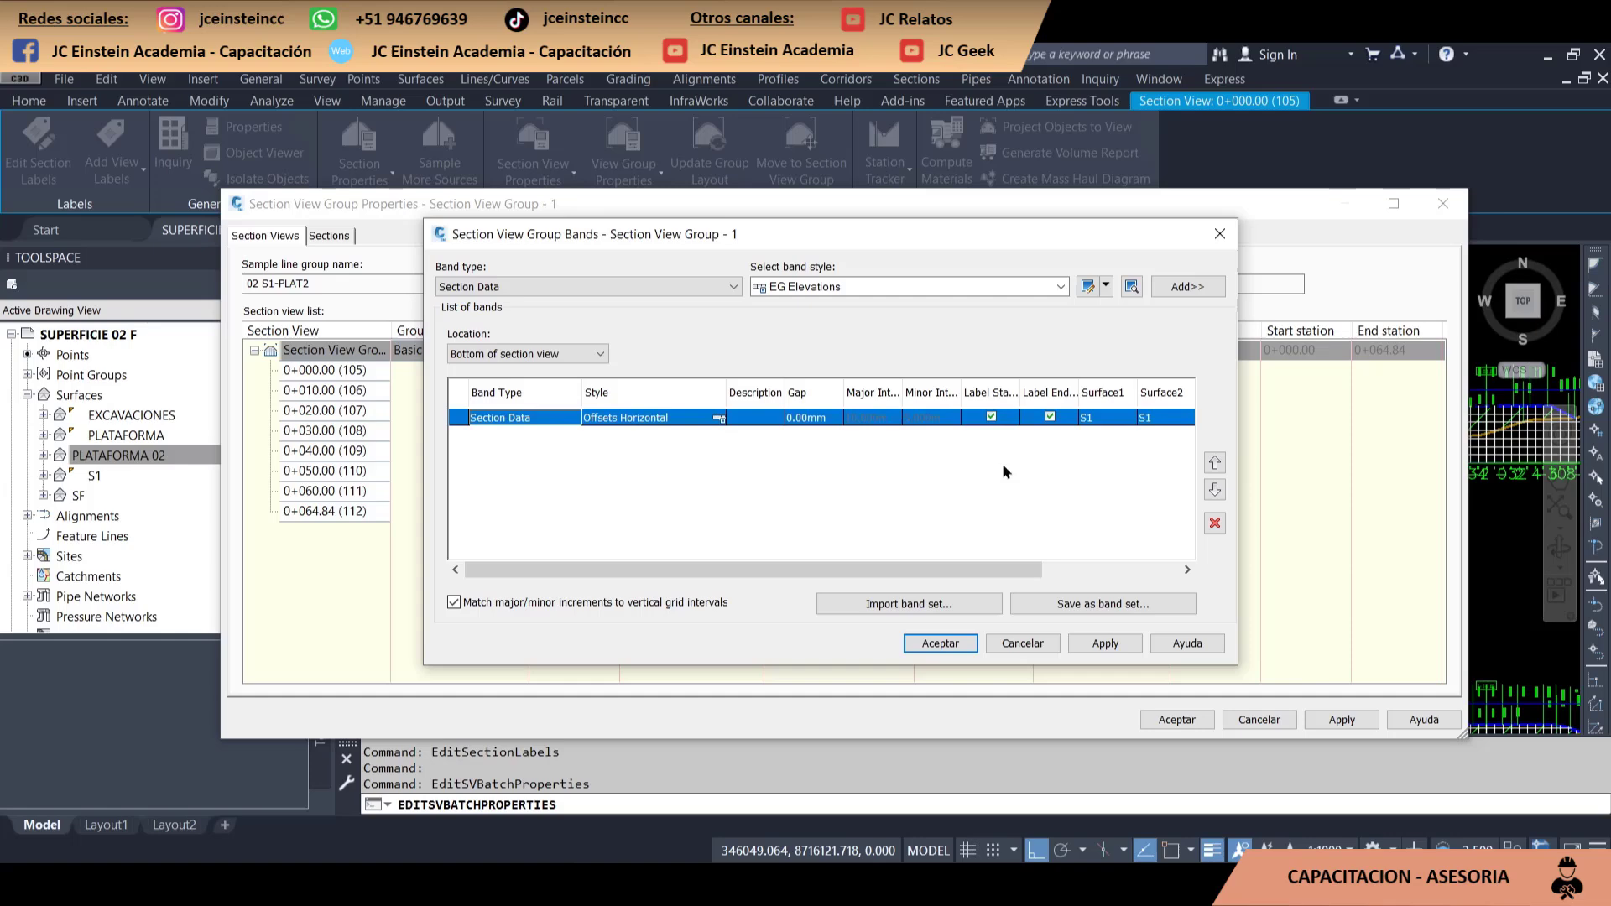
{"action": "left_click", "coordinate": [1214, 524]}
{"action": "left_click", "coordinate": [963, 644]}
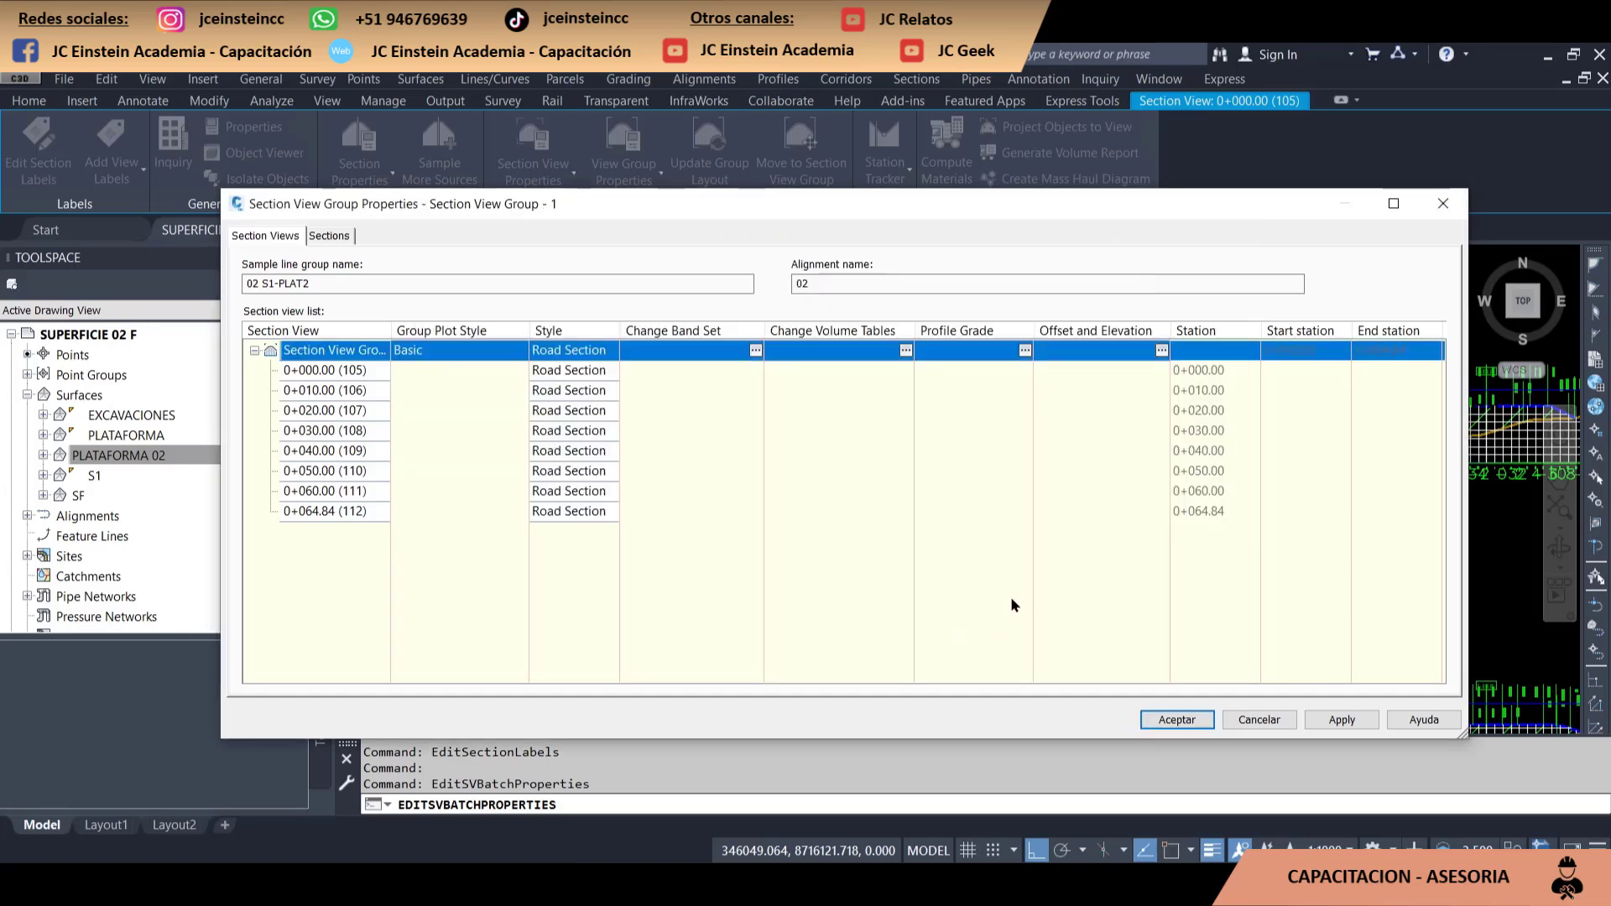
Review the group's offset and elevation range settings without changing them
{"action": "left_click", "coordinate": [1161, 350]}
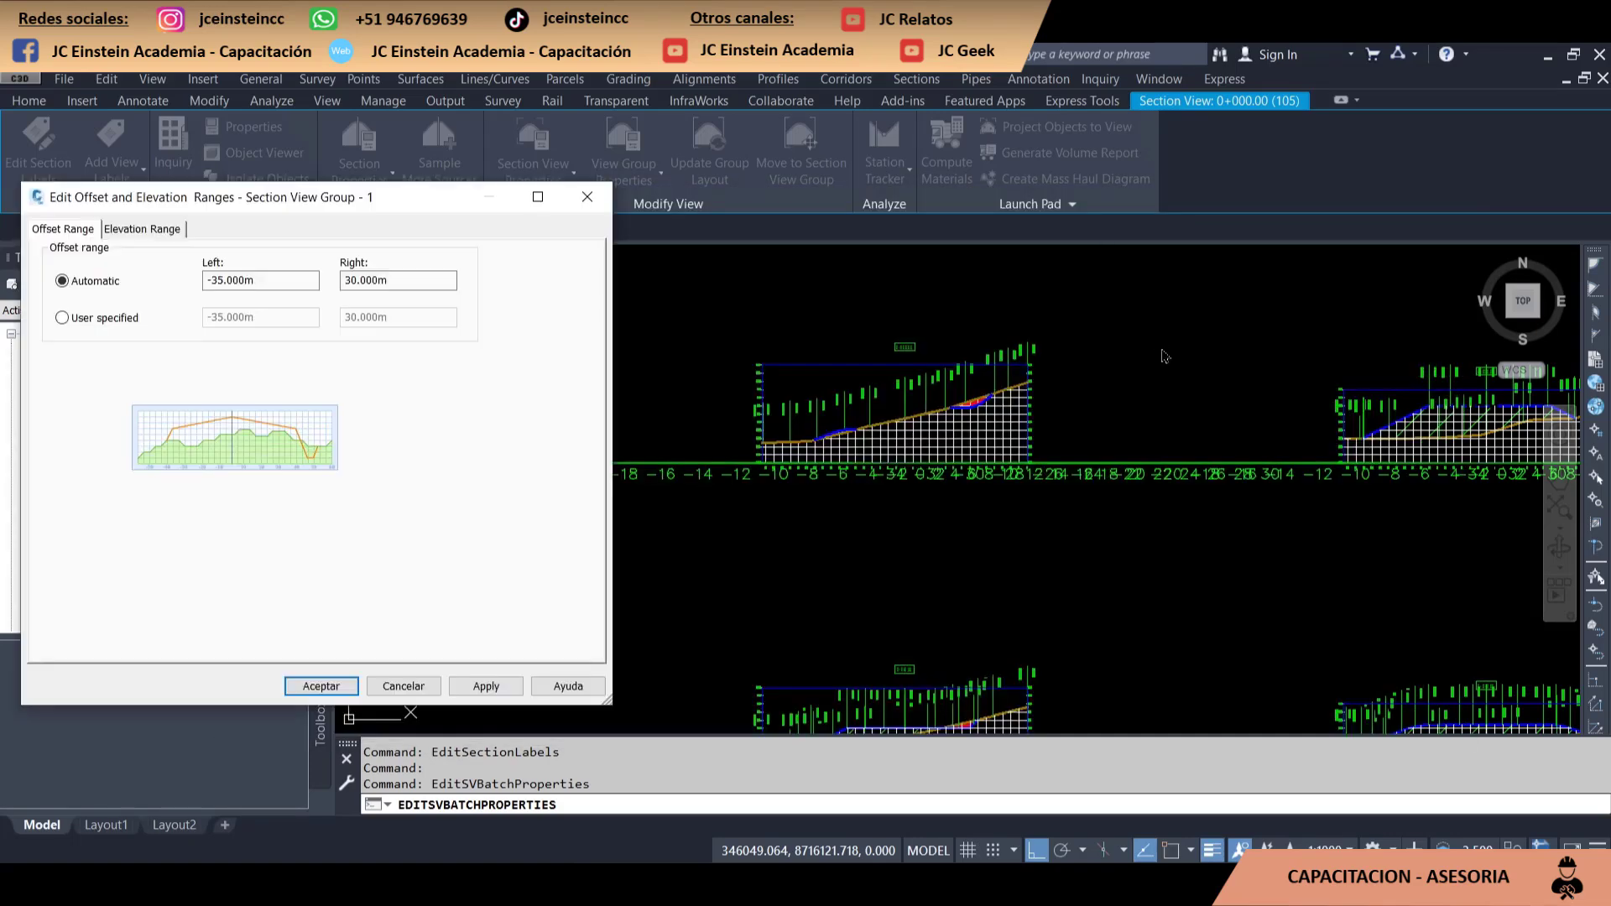
{"action": "left_click", "coordinate": [141, 230]}
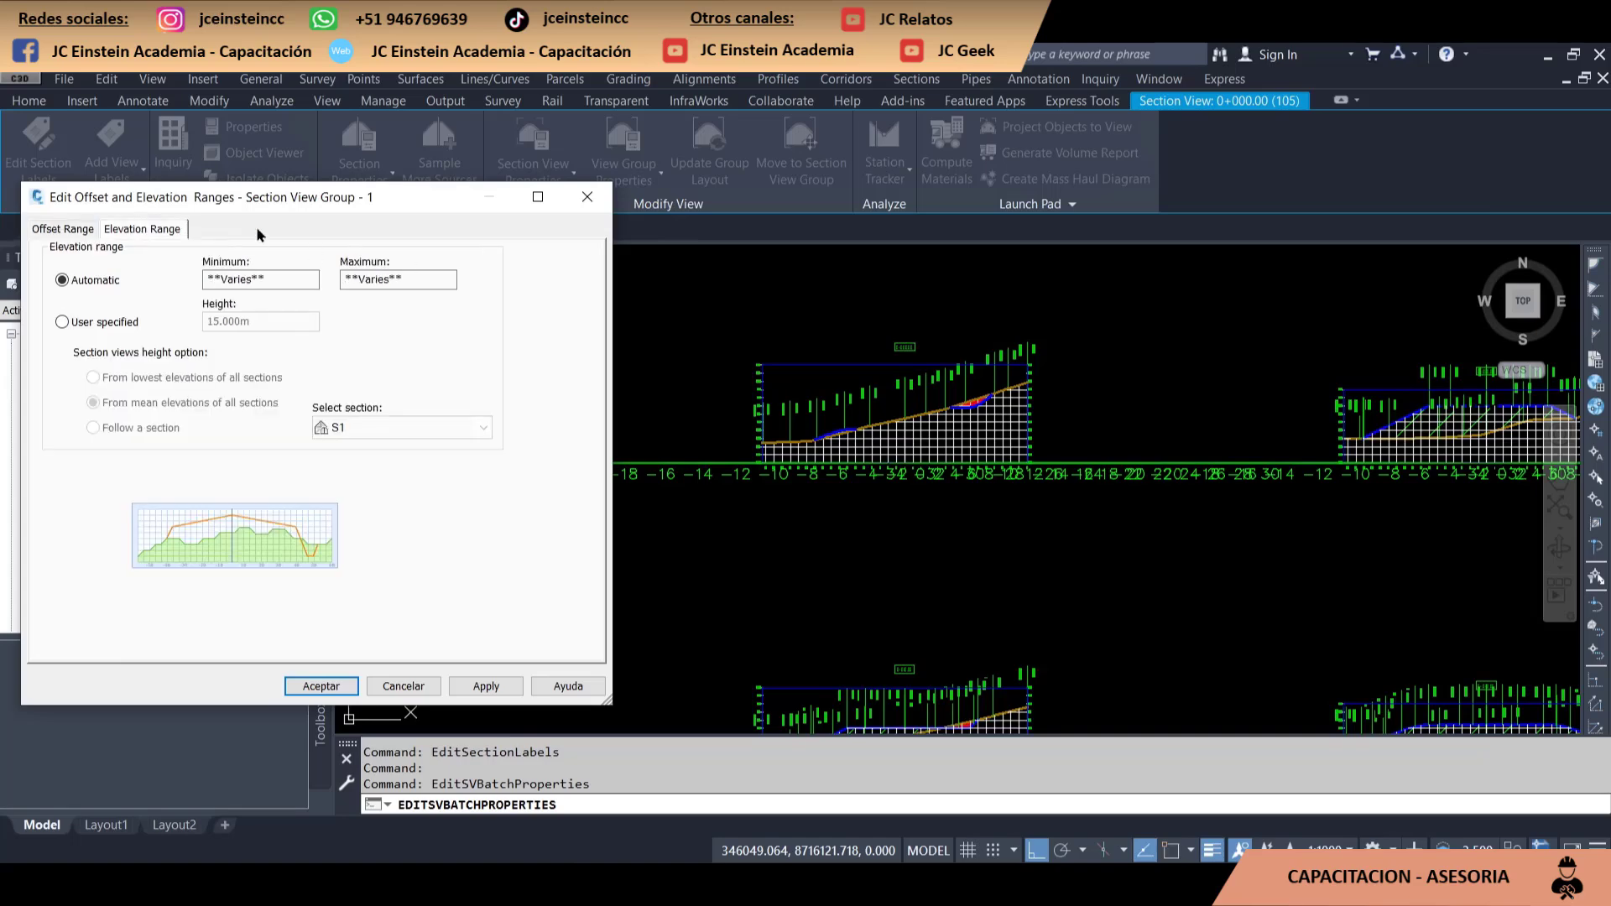
{"action": "left_click", "coordinate": [88, 229]}
{"action": "left_click", "coordinate": [140, 230]}
{"action": "left_click", "coordinate": [65, 231]}
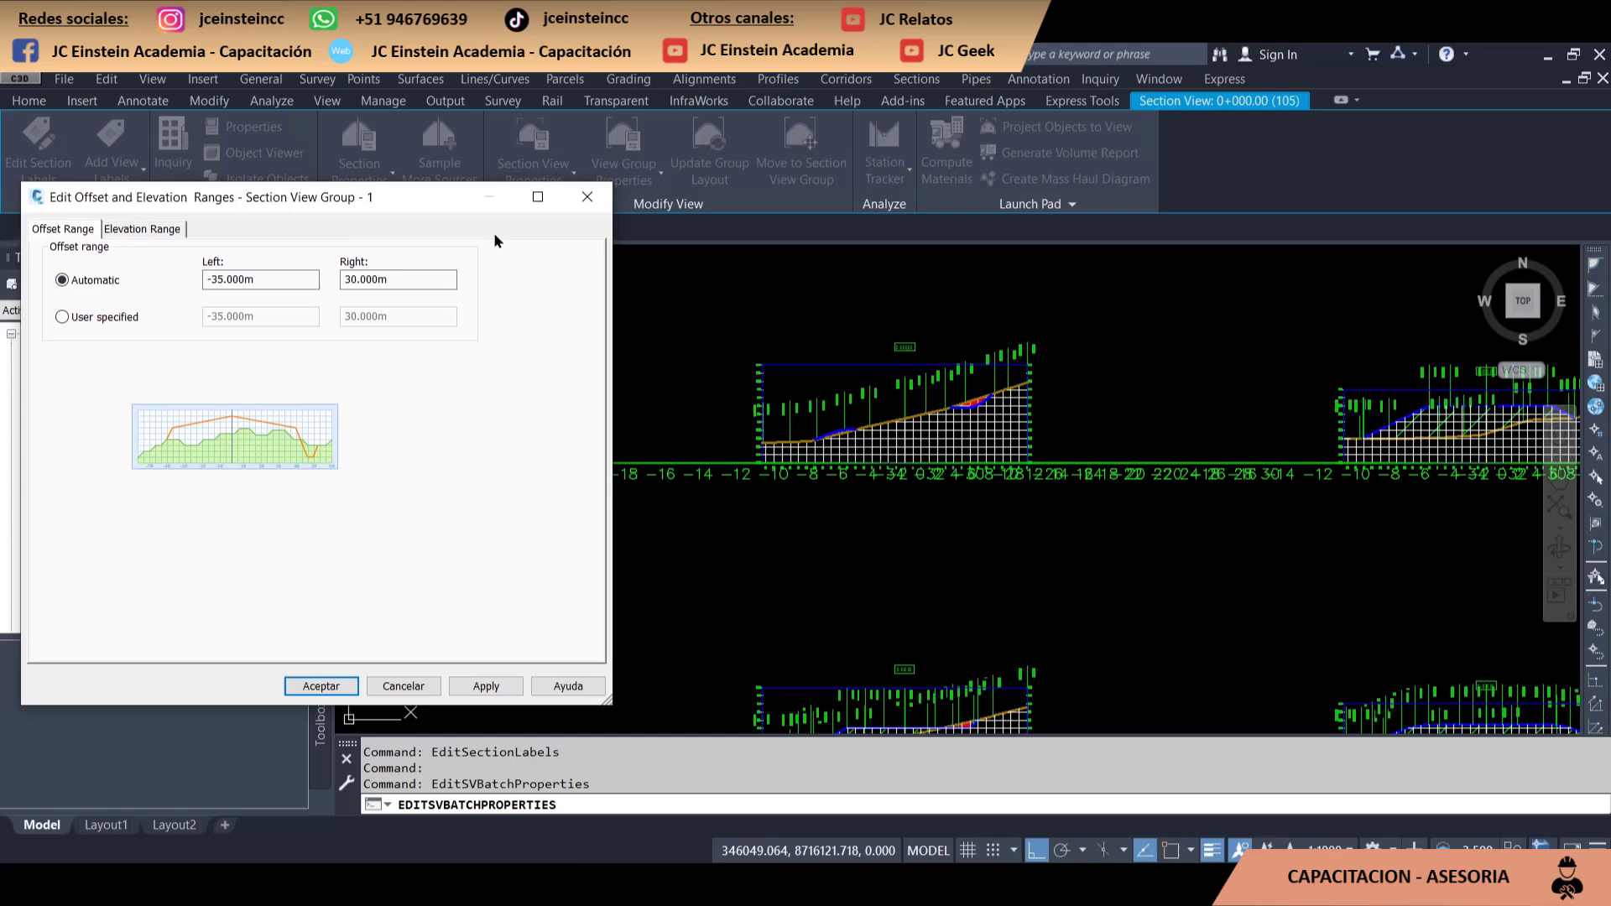
{"action": "left_click", "coordinate": [579, 206]}
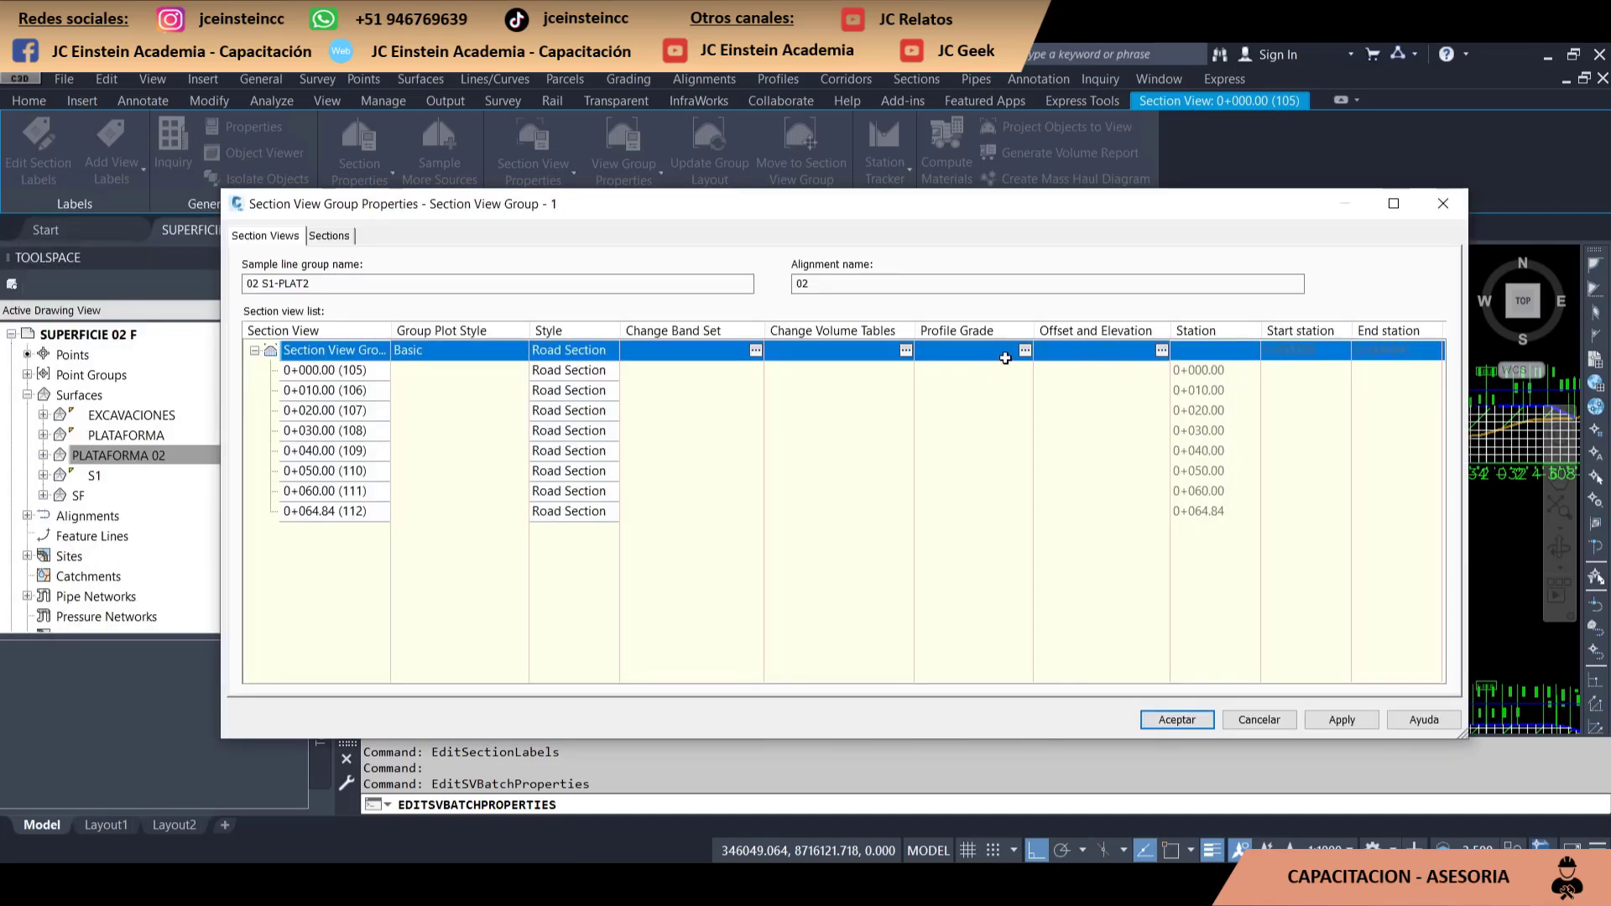
Keep alignment 01 as the profile grade points alignment
{"action": "left_click", "coordinate": [1023, 351]}
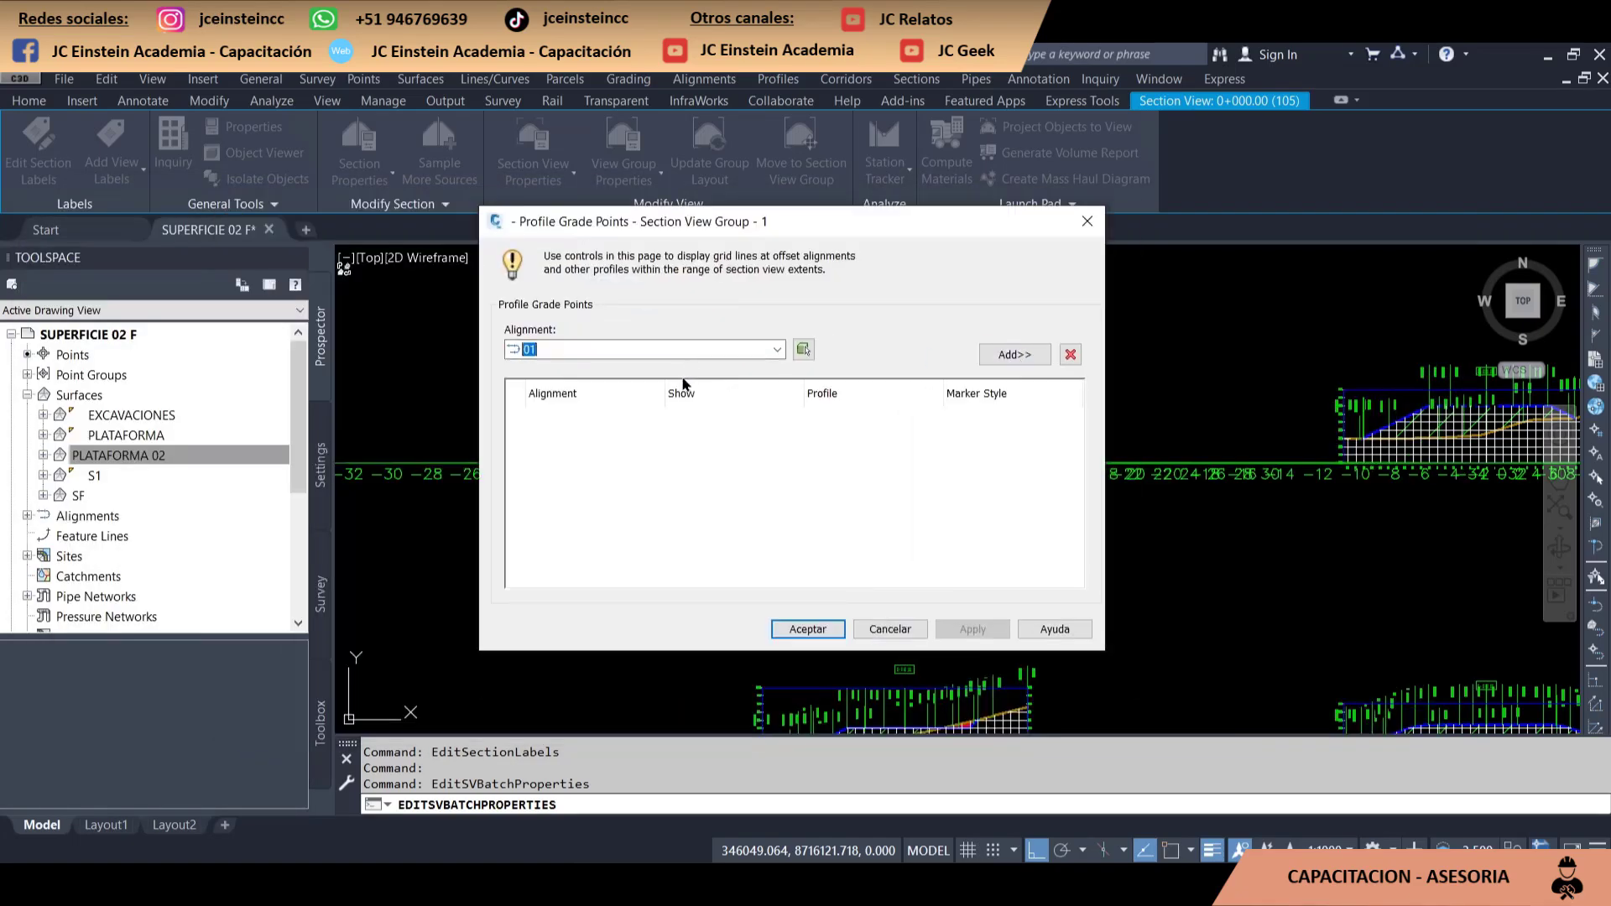
{"action": "left_click", "coordinate": [695, 349]}
{"action": "left_click", "coordinate": [695, 349]}
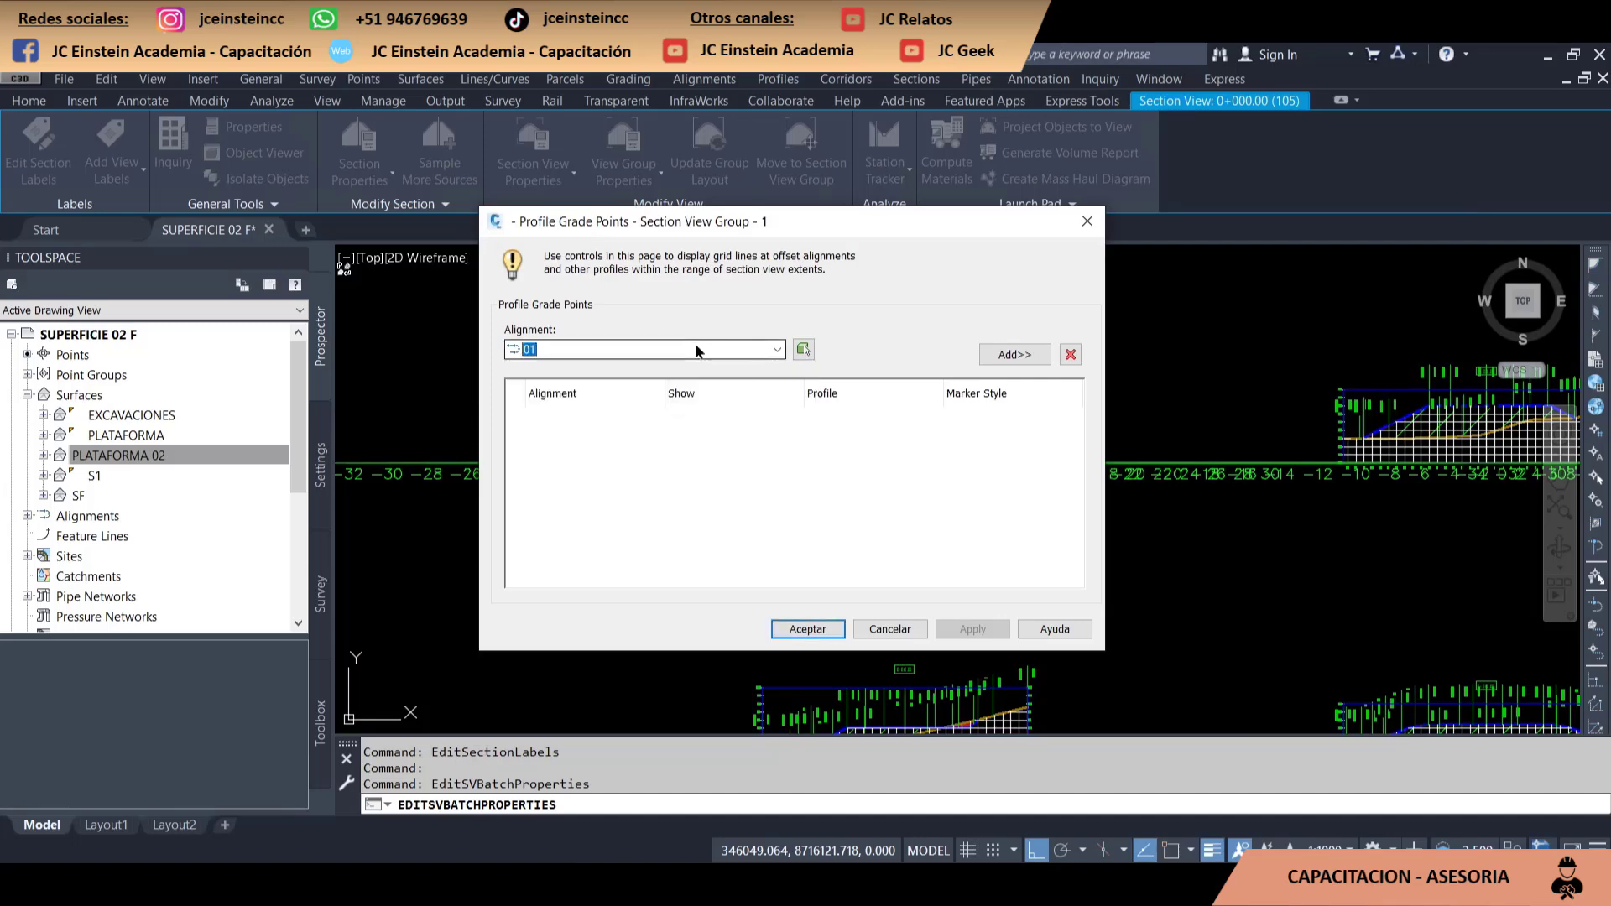
{"action": "left_click_drag", "start_coordinate": [808, 235], "coordinate": [518, 256]}
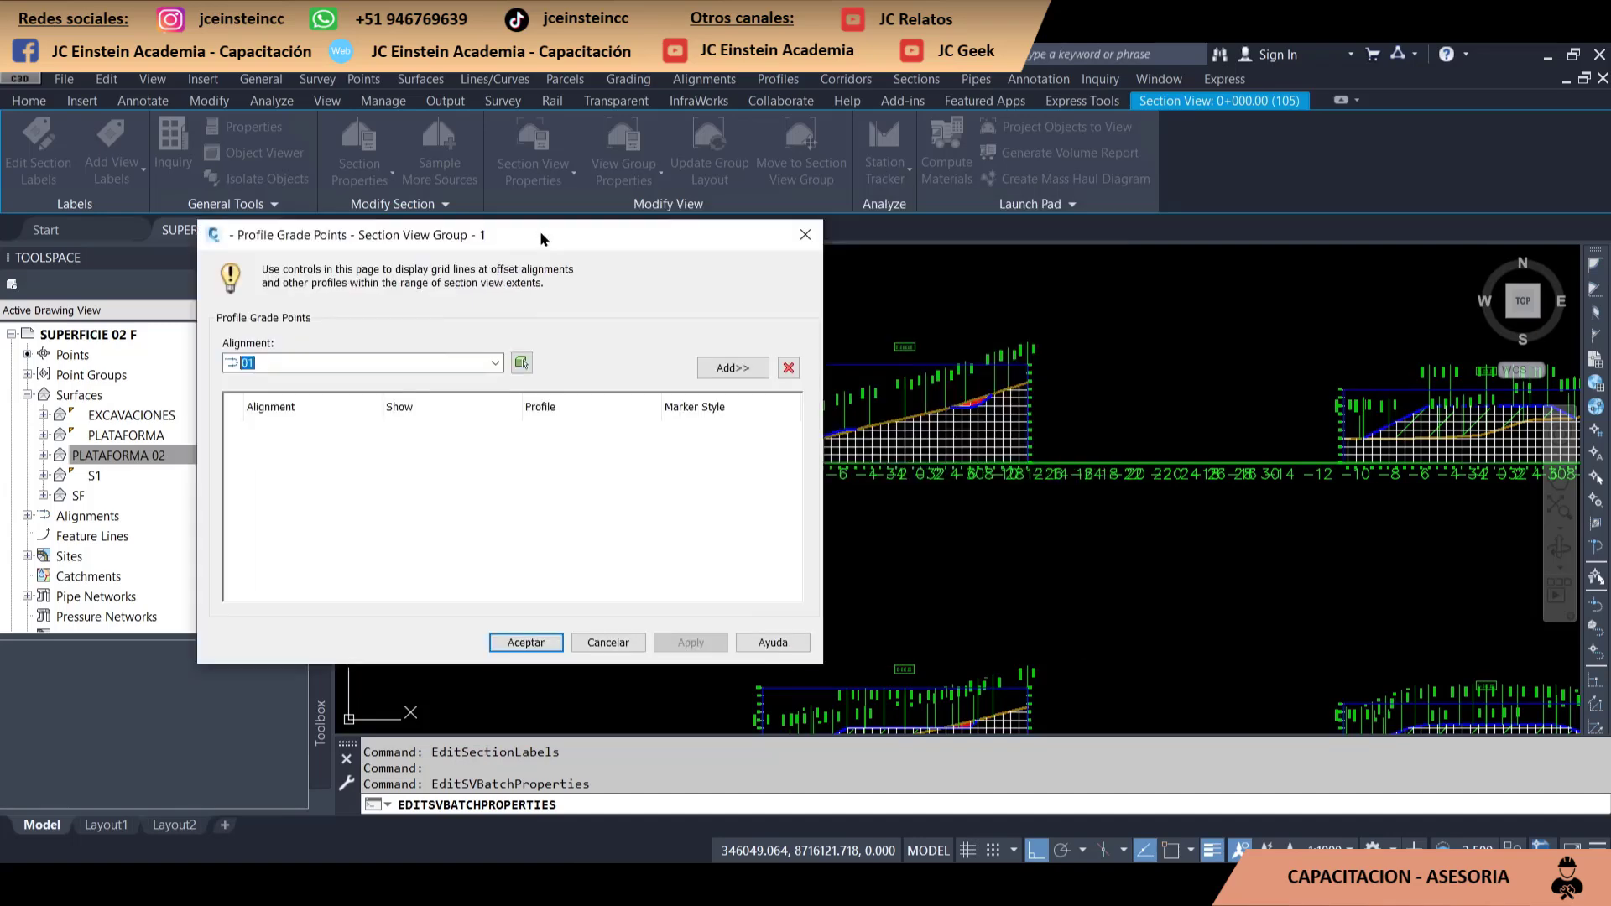
{"action": "left_click", "coordinate": [401, 366]}
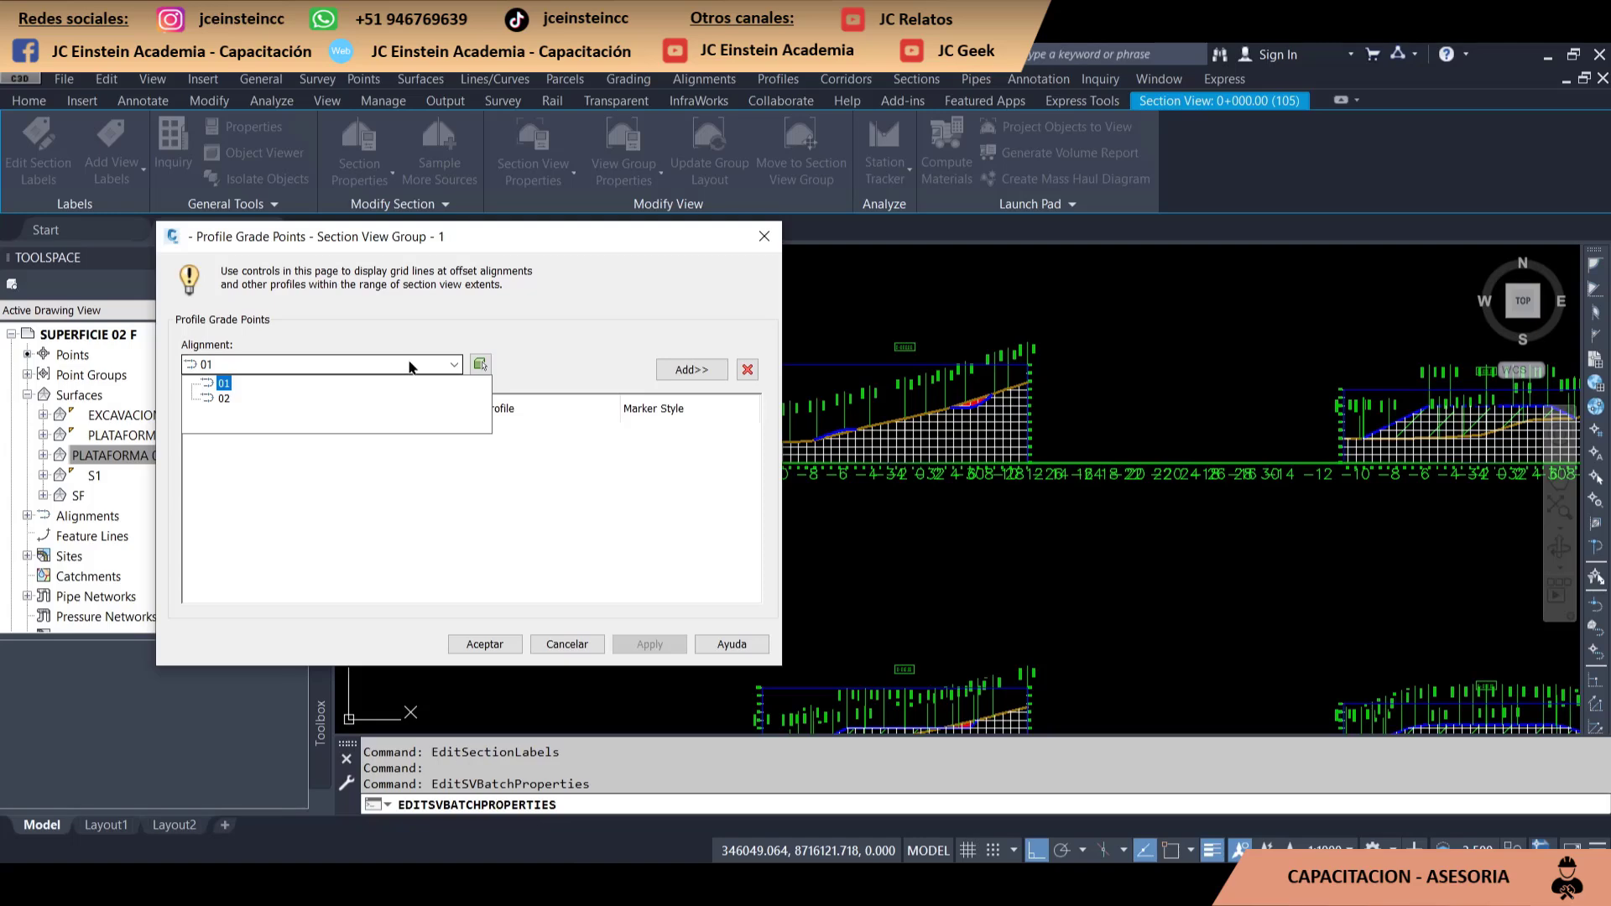
{"action": "left_click", "coordinate": [413, 365]}
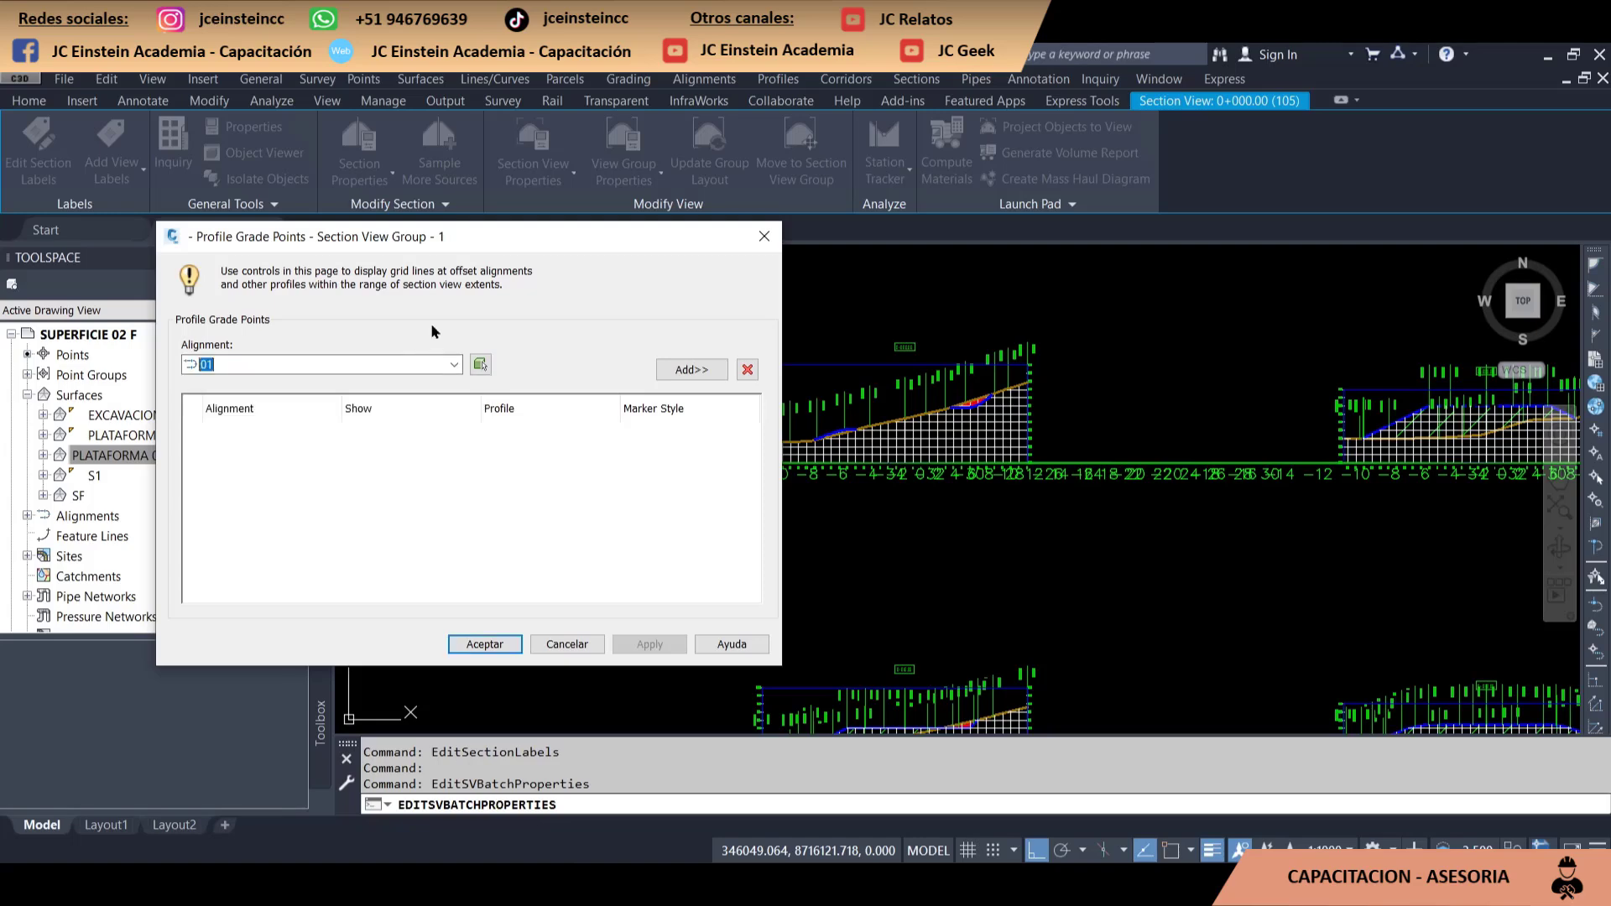
{"action": "left_click", "coordinate": [463, 641]}
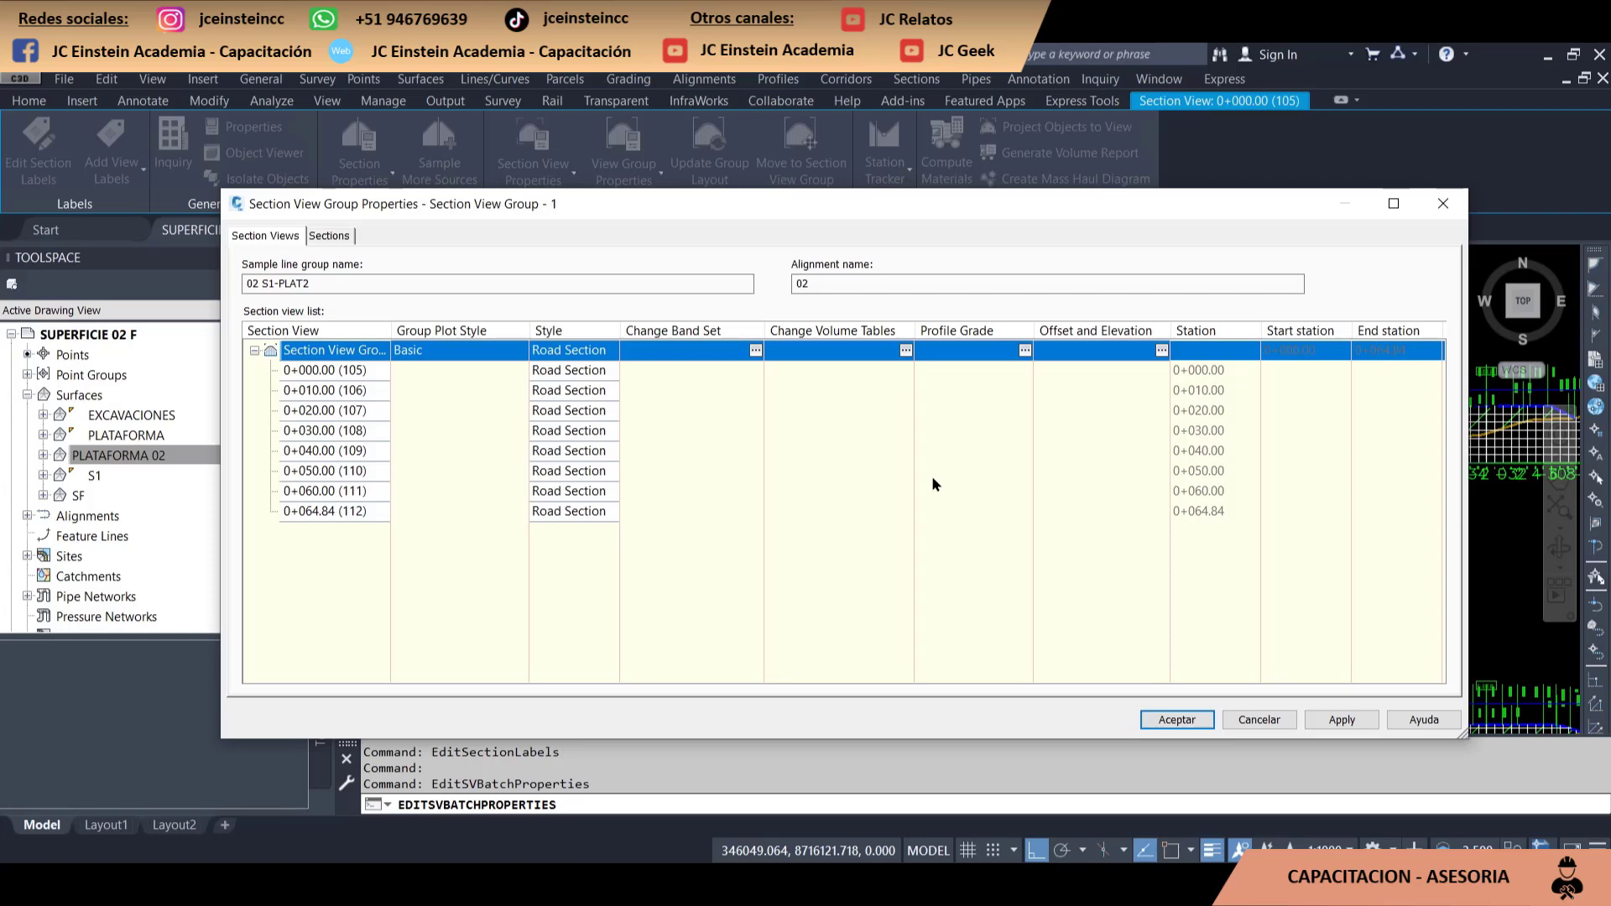
Check the Sections tab's surfaces and cut/fill areas, then apply and close the group properties
{"action": "left_click", "coordinate": [348, 240]}
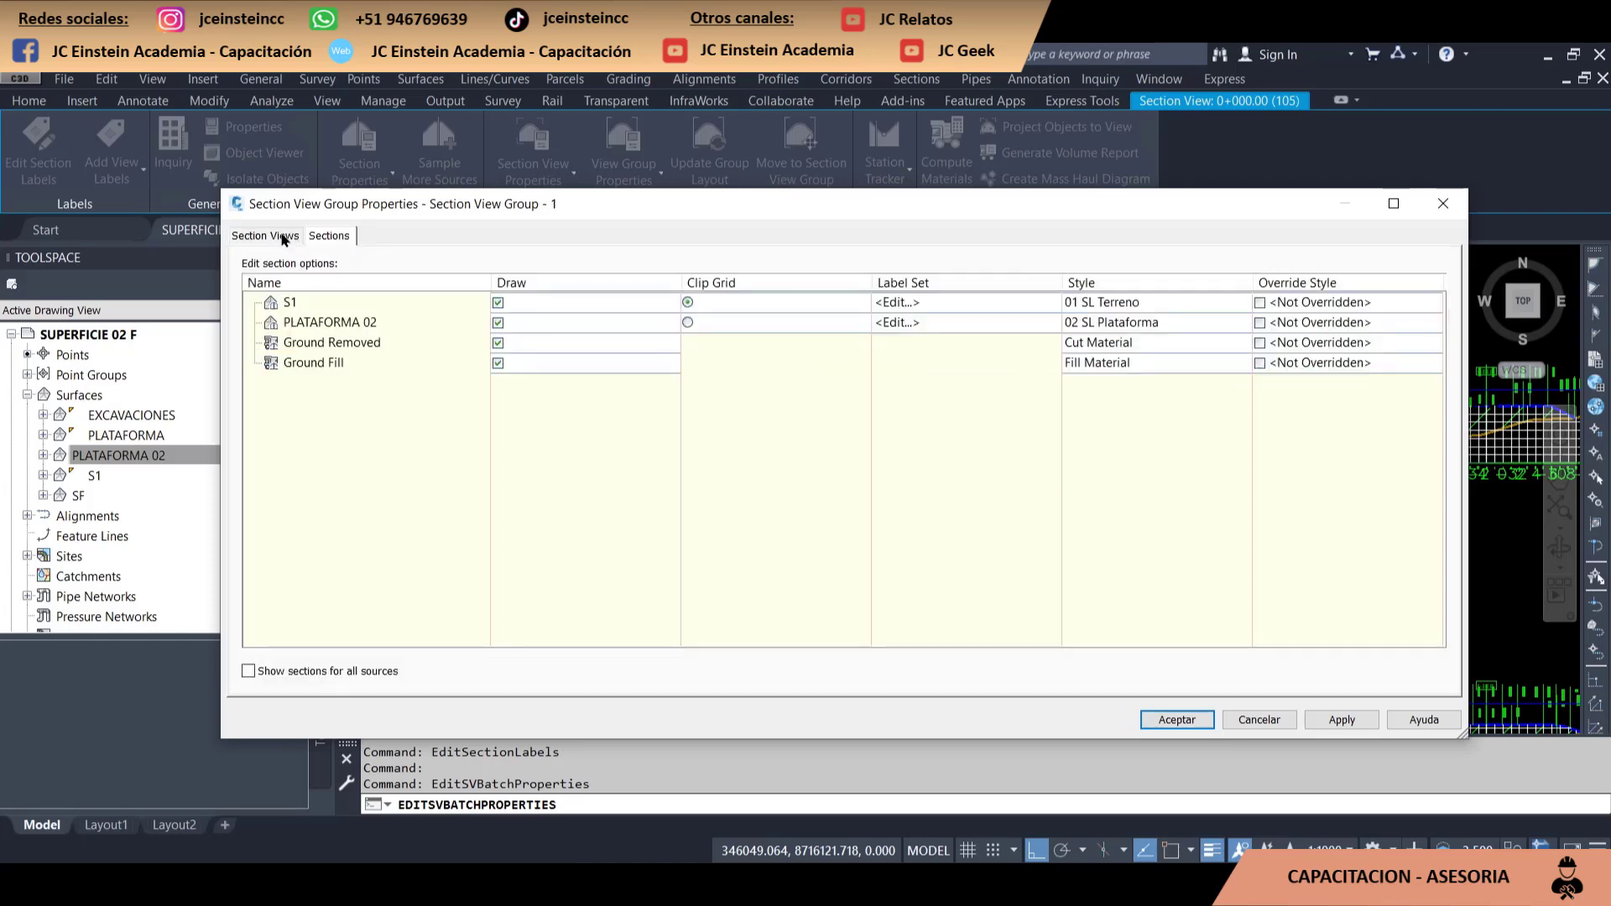
{"action": "left_click", "coordinate": [284, 239]}
{"action": "left_click", "coordinate": [1341, 720]}
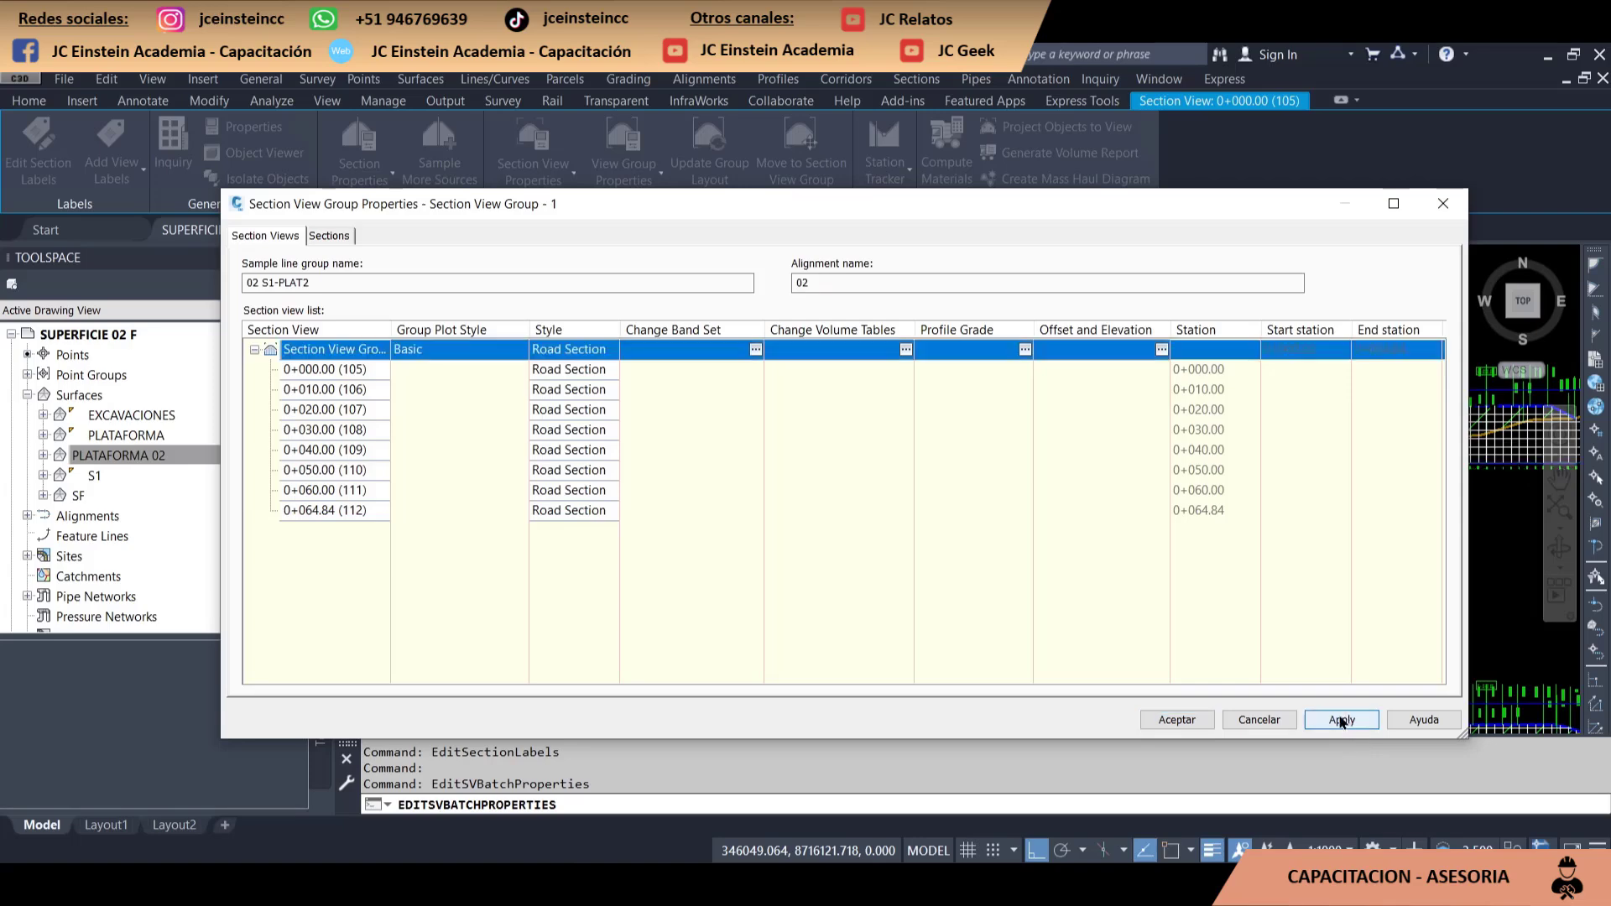
{"action": "left_click", "coordinate": [1176, 720]}
{"action": "scroll", "coordinate": [1018, 500], "scroll_direction": "down", "scroll_amount": 3}
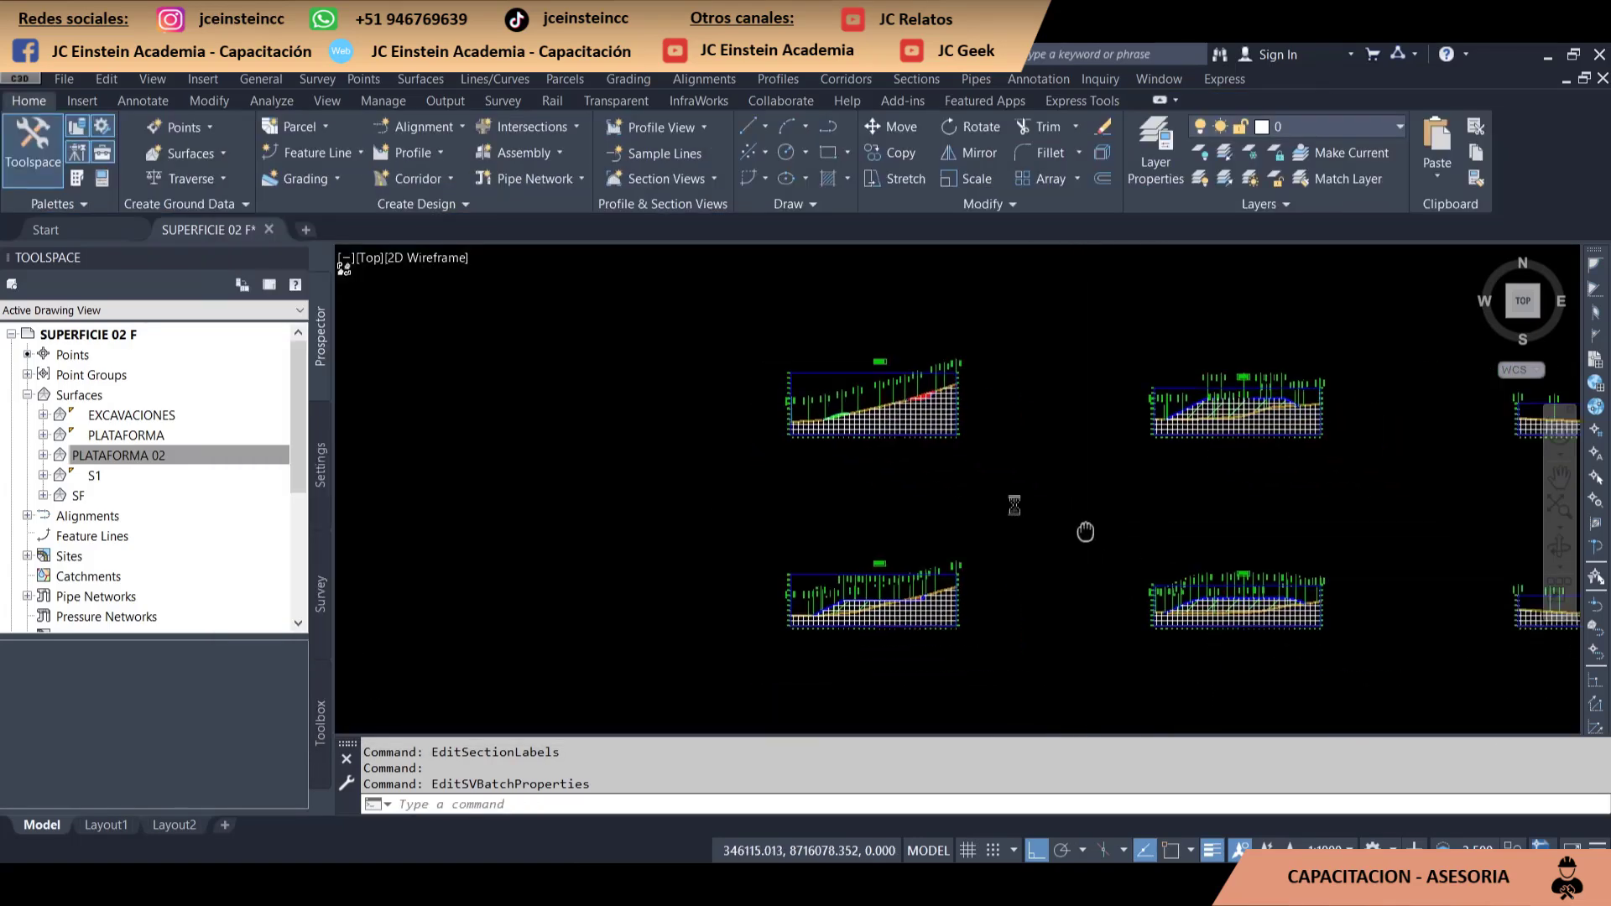
{"action": "scroll", "coordinate": [1018, 500], "scroll_direction": "down", "scroll_amount": 2}
{"action": "scroll", "coordinate": [1251, 547], "scroll_direction": "down", "scroll_amount": 2}
{"action": "scroll", "coordinate": [1148, 547], "scroll_direction": "up", "scroll_amount": 2}
{"action": "scroll", "coordinate": [1148, 547], "scroll_direction": "up", "scroll_amount": 2}
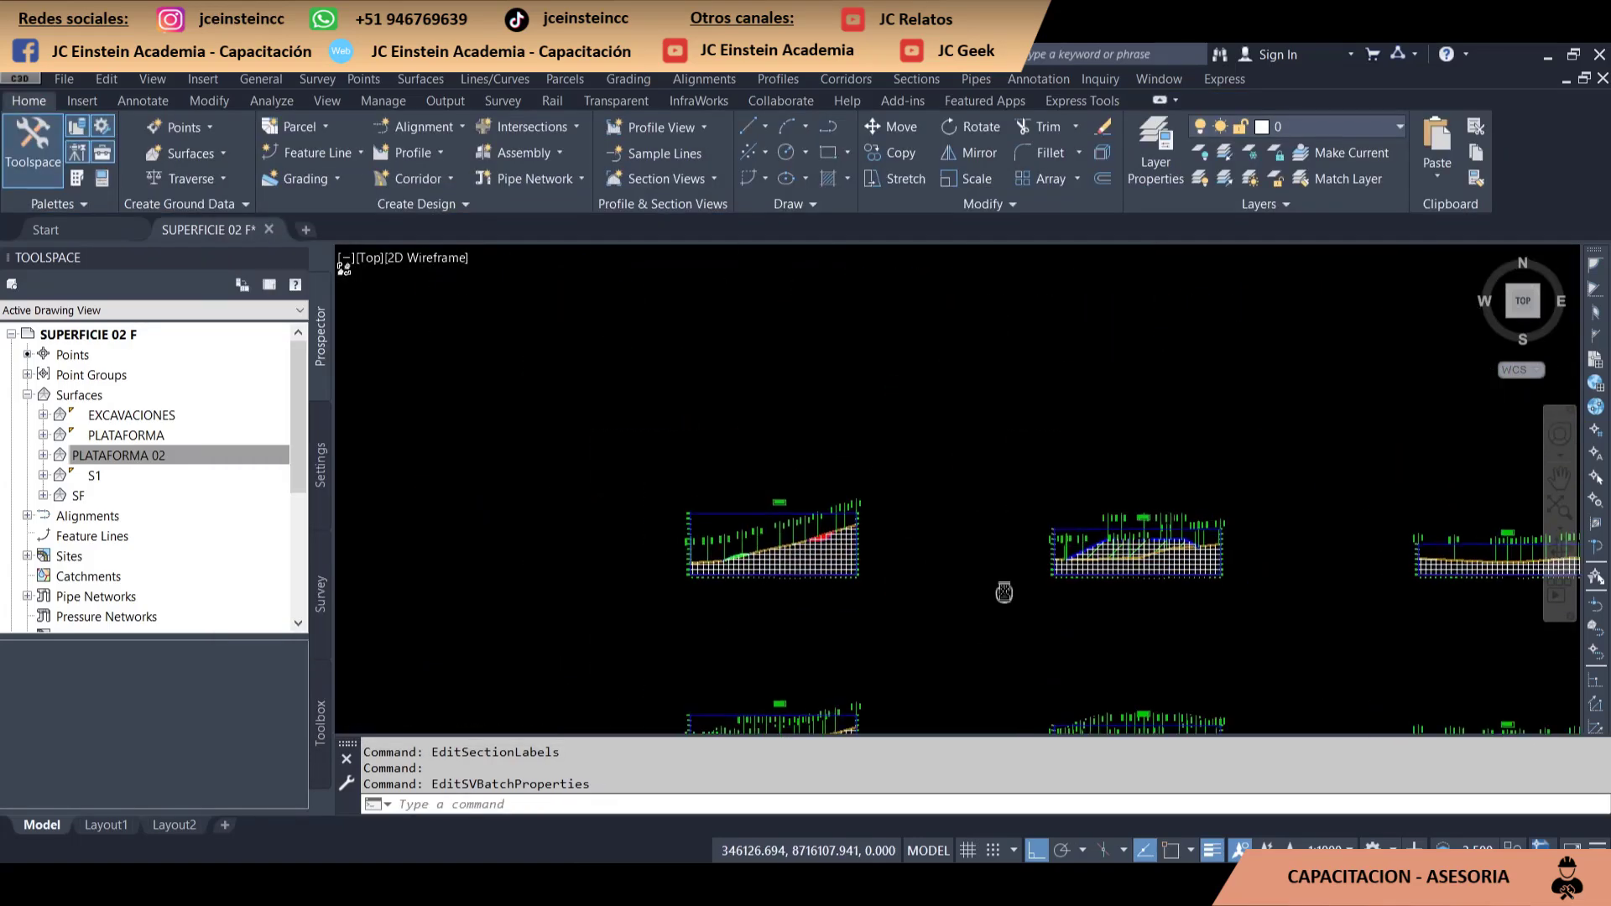
{"action": "scroll", "coordinate": [1049, 579], "scroll_direction": "up", "scroll_amount": 2}
{"action": "scroll", "coordinate": [991, 557], "scroll_direction": "down", "scroll_amount": 1}
{"action": "scroll", "coordinate": [991, 557], "scroll_direction": "up", "scroll_amount": 1}
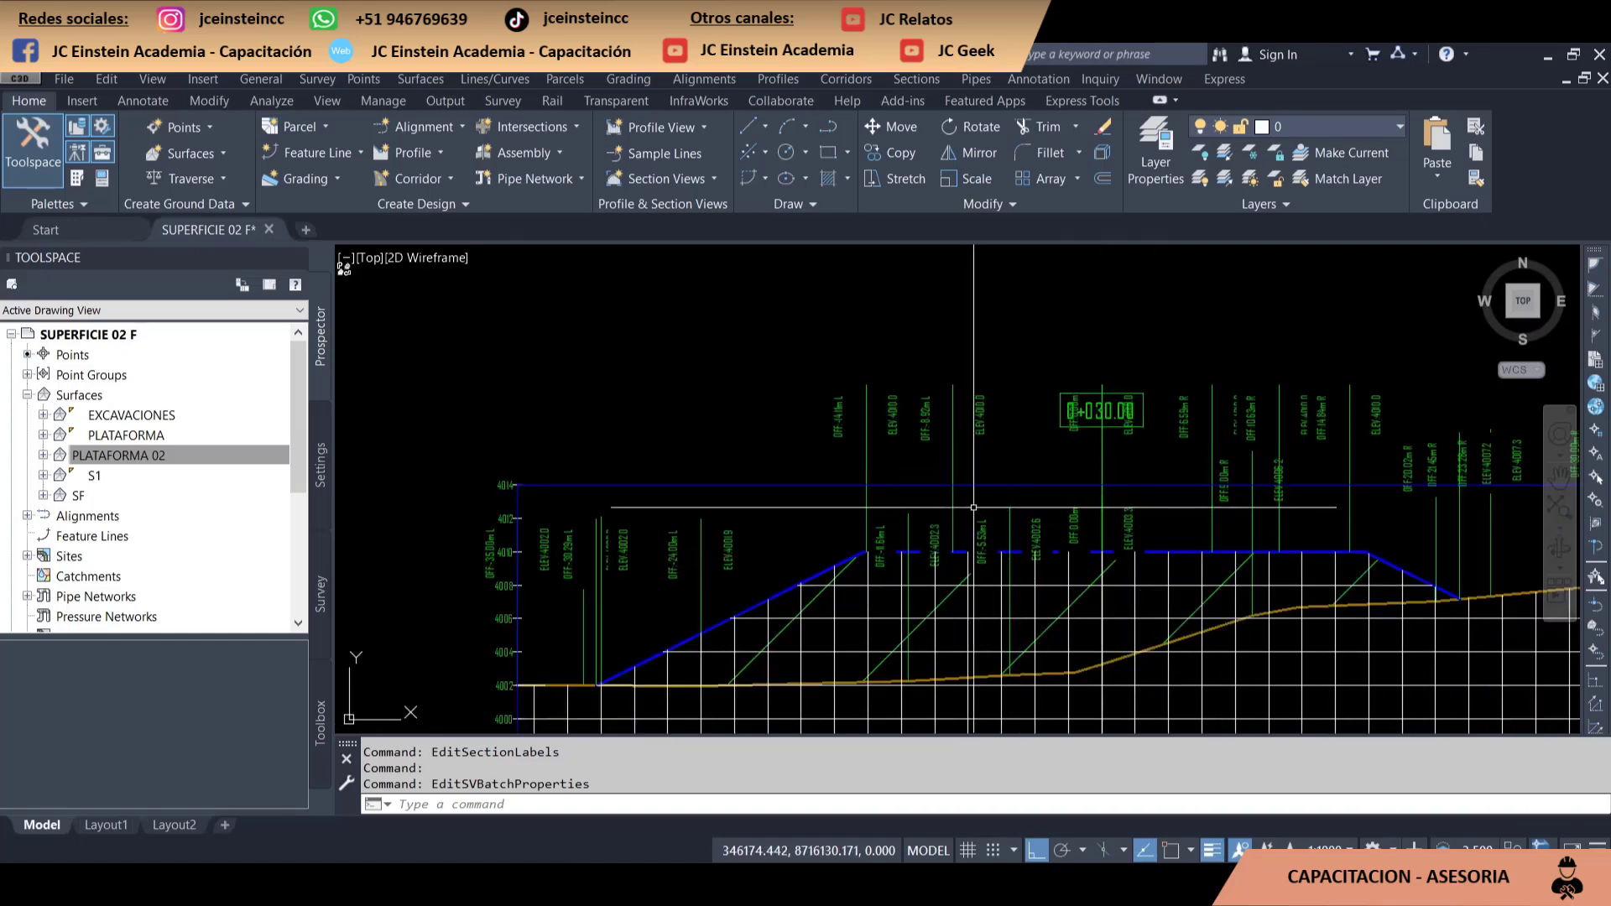
{"action": "left_click", "coordinate": [930, 438]}
{"action": "scroll", "coordinate": [856, 420], "scroll_direction": "down", "scroll_amount": 1}
{"action": "scroll", "coordinate": [785, 403], "scroll_direction": "down", "scroll_amount": 1}
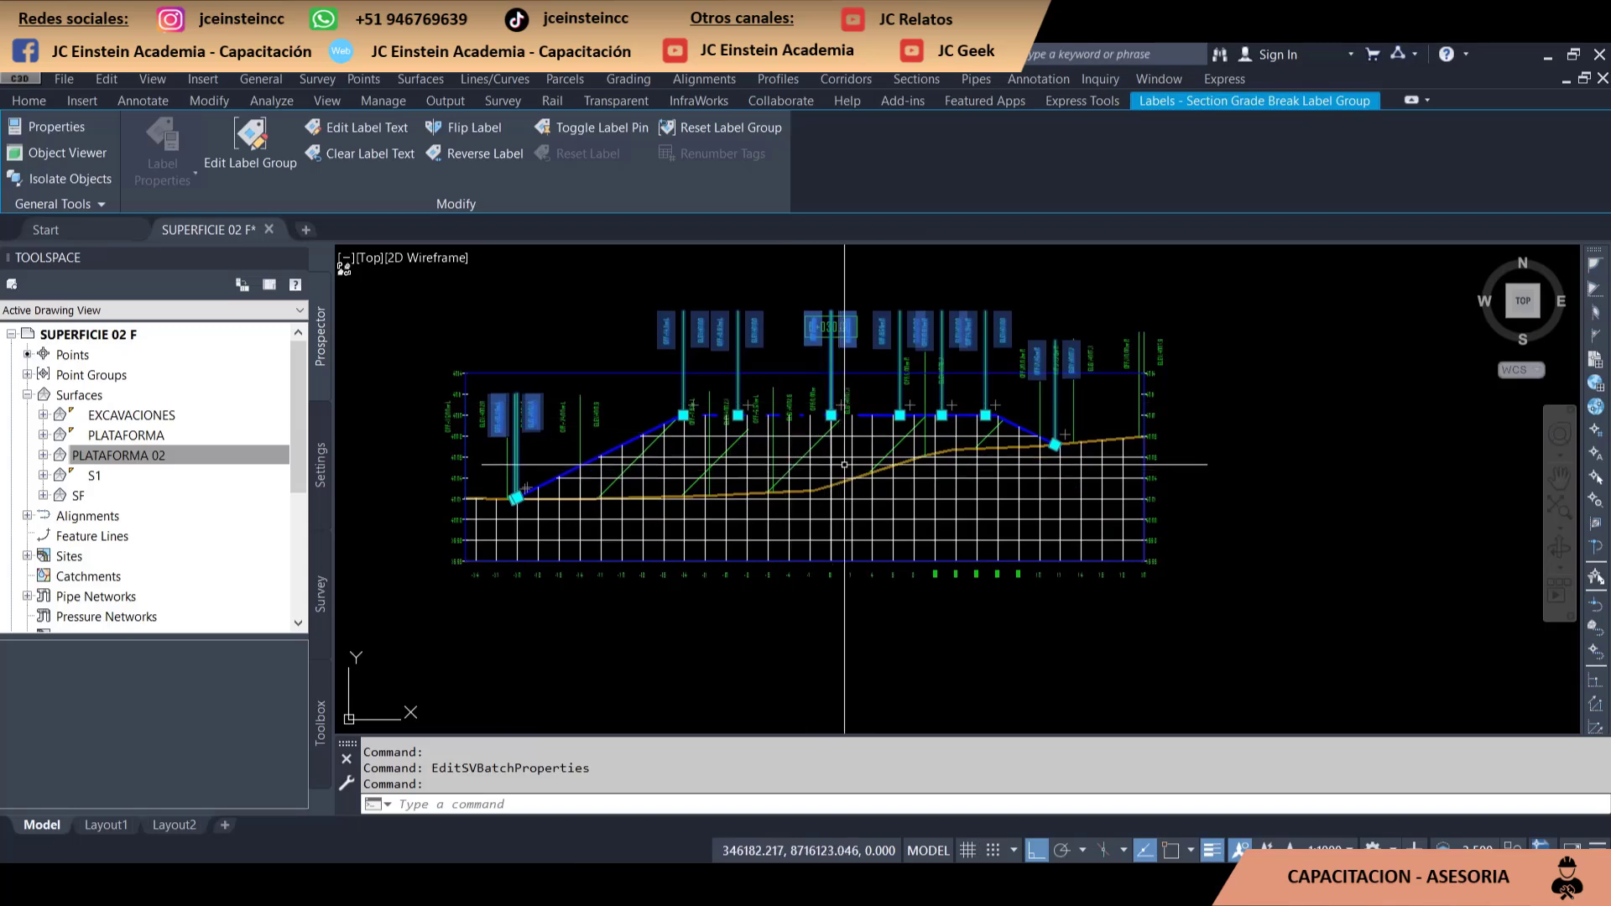
{"action": "scroll", "coordinate": [767, 411], "scroll_direction": "up", "scroll_amount": 1}
{"action": "scroll", "coordinate": [738, 419], "scroll_direction": "up", "scroll_amount": 2}
{"action": "scroll", "coordinate": [711, 436], "scroll_direction": "down", "scroll_amount": 3}
{"action": "scroll", "coordinate": [711, 436], "scroll_direction": "down", "scroll_amount": 3}
{"action": "scroll", "coordinate": [560, 554], "scroll_direction": "up", "scroll_amount": 3}
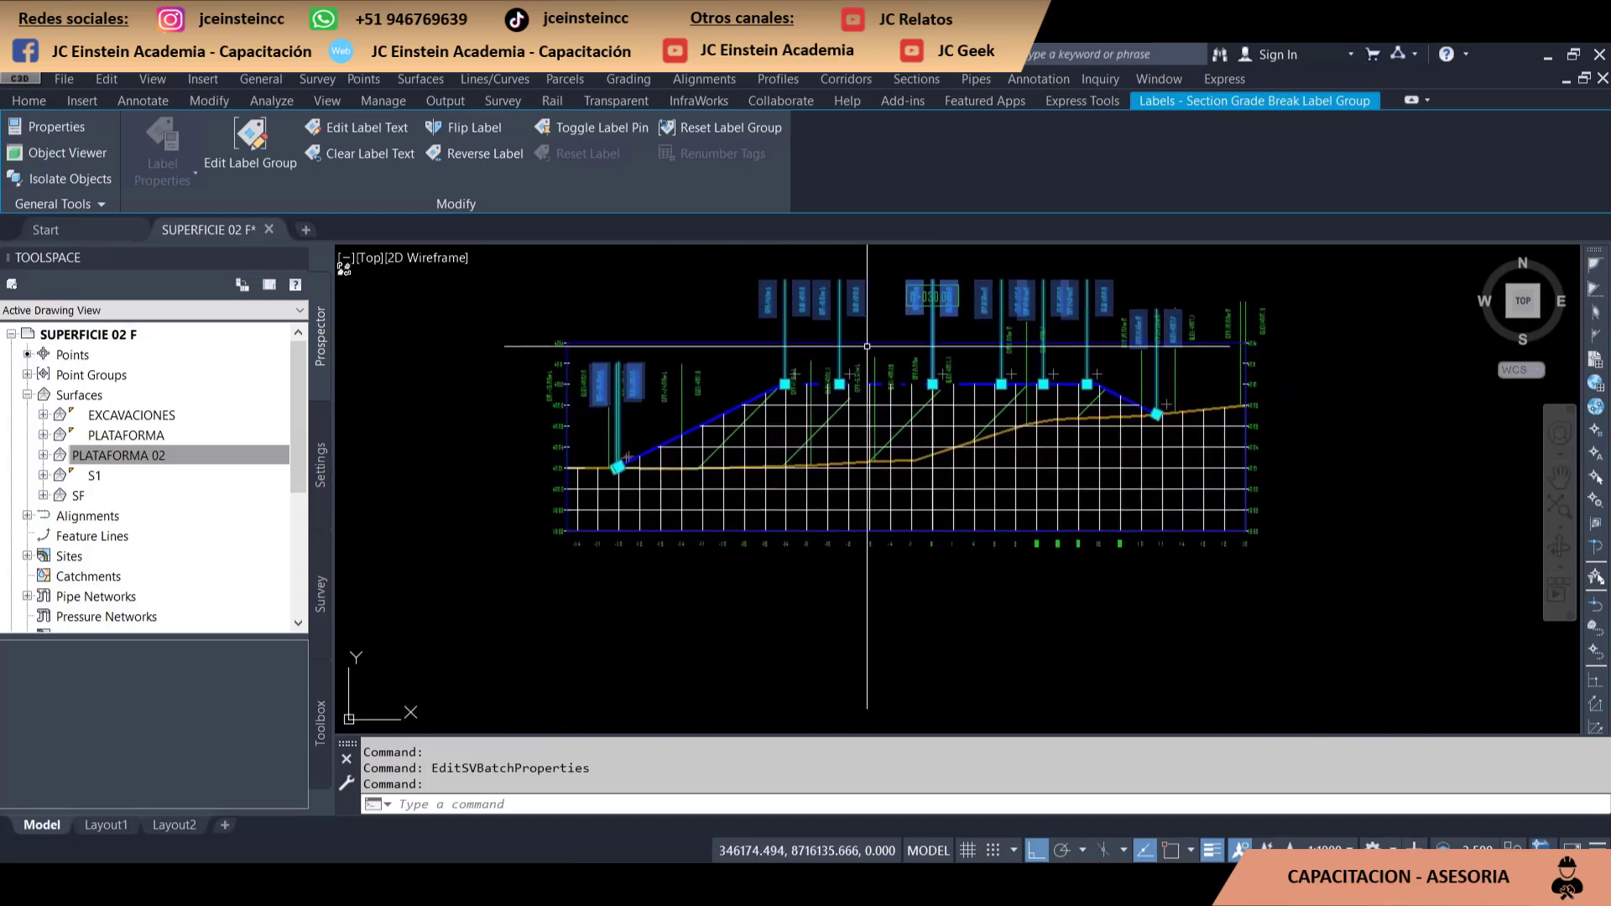
{"action": "key", "text": "Escape"}
{"action": "scroll", "coordinate": [560, 537], "scroll_direction": "up", "scroll_amount": 1}
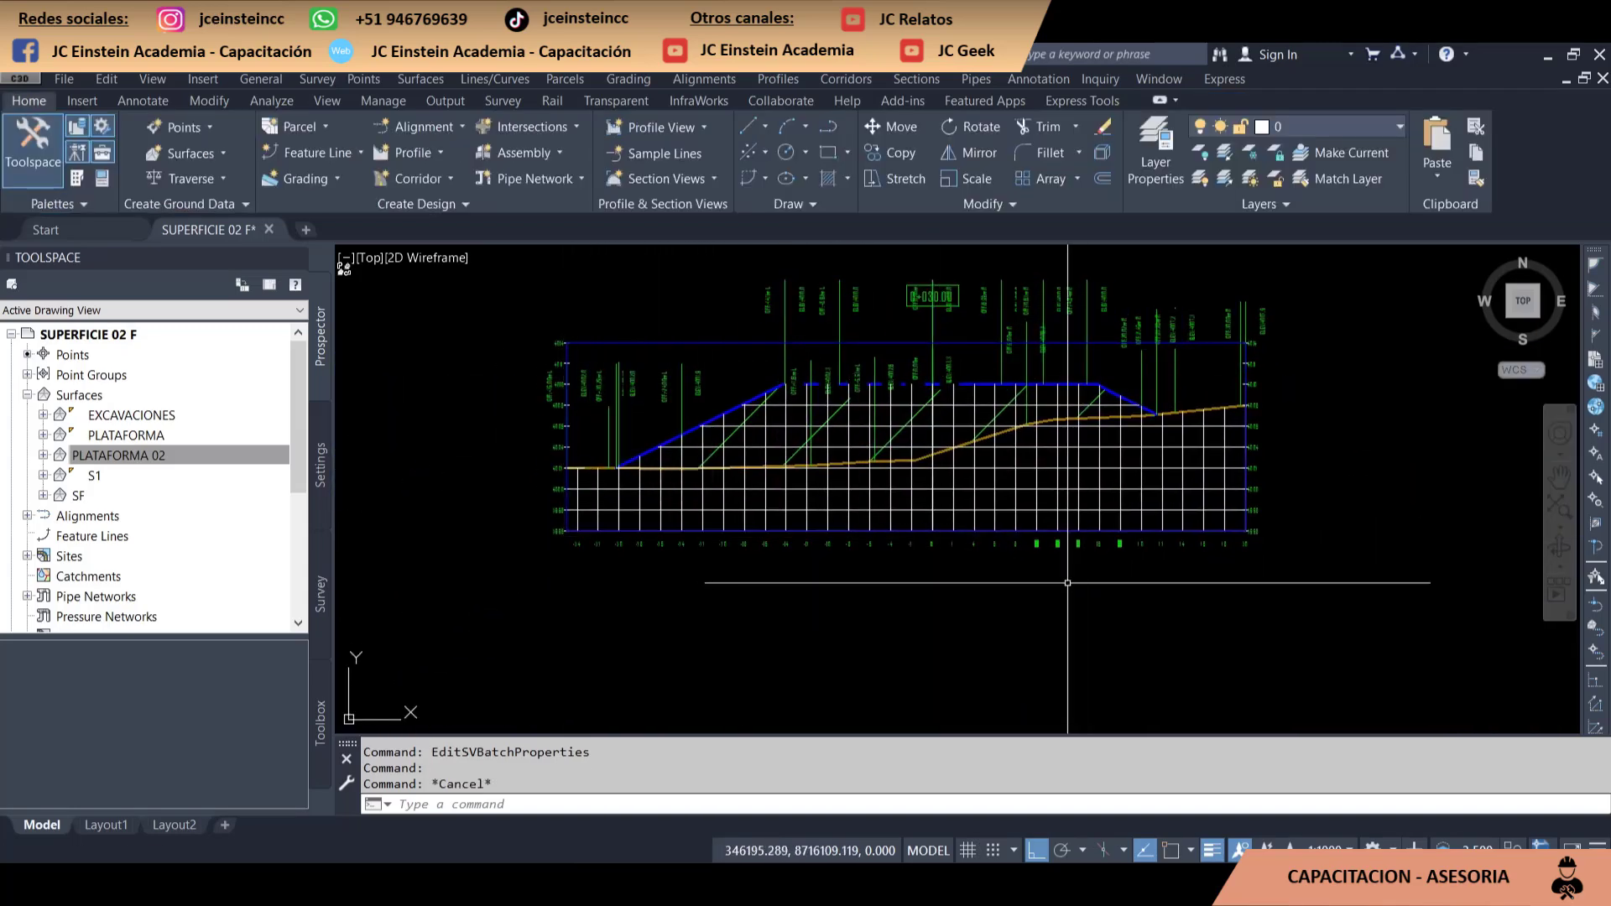
{"action": "scroll", "coordinate": [588, 597], "scroll_direction": "down", "scroll_amount": 1}
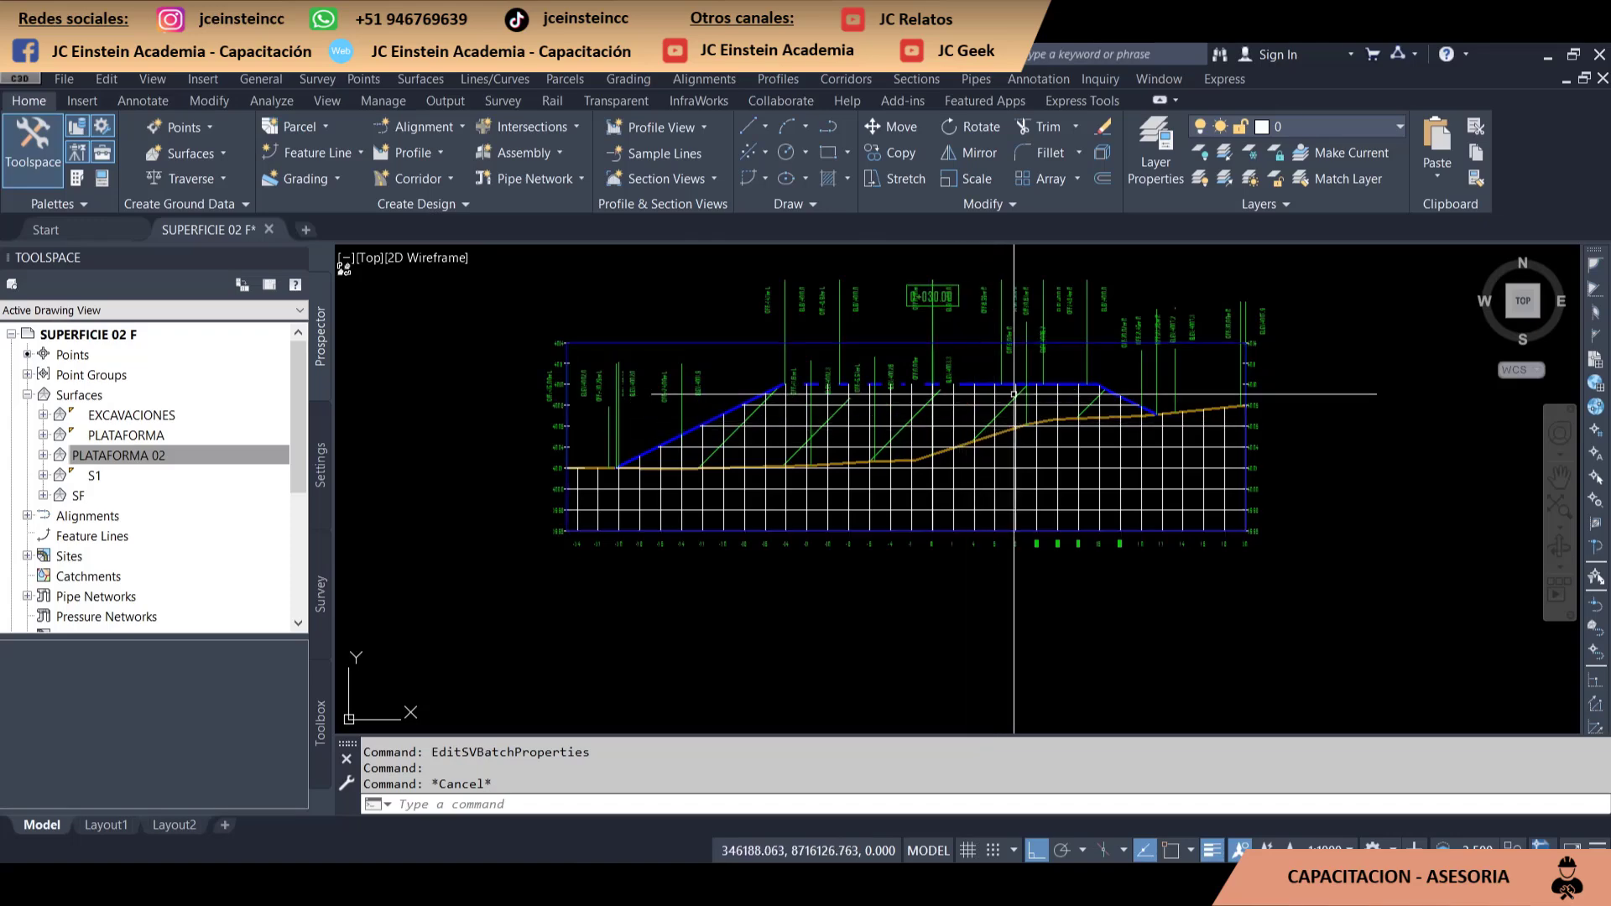
{"action": "key", "text": "Escape"}
{"action": "left_click", "coordinate": [1092, 302]}
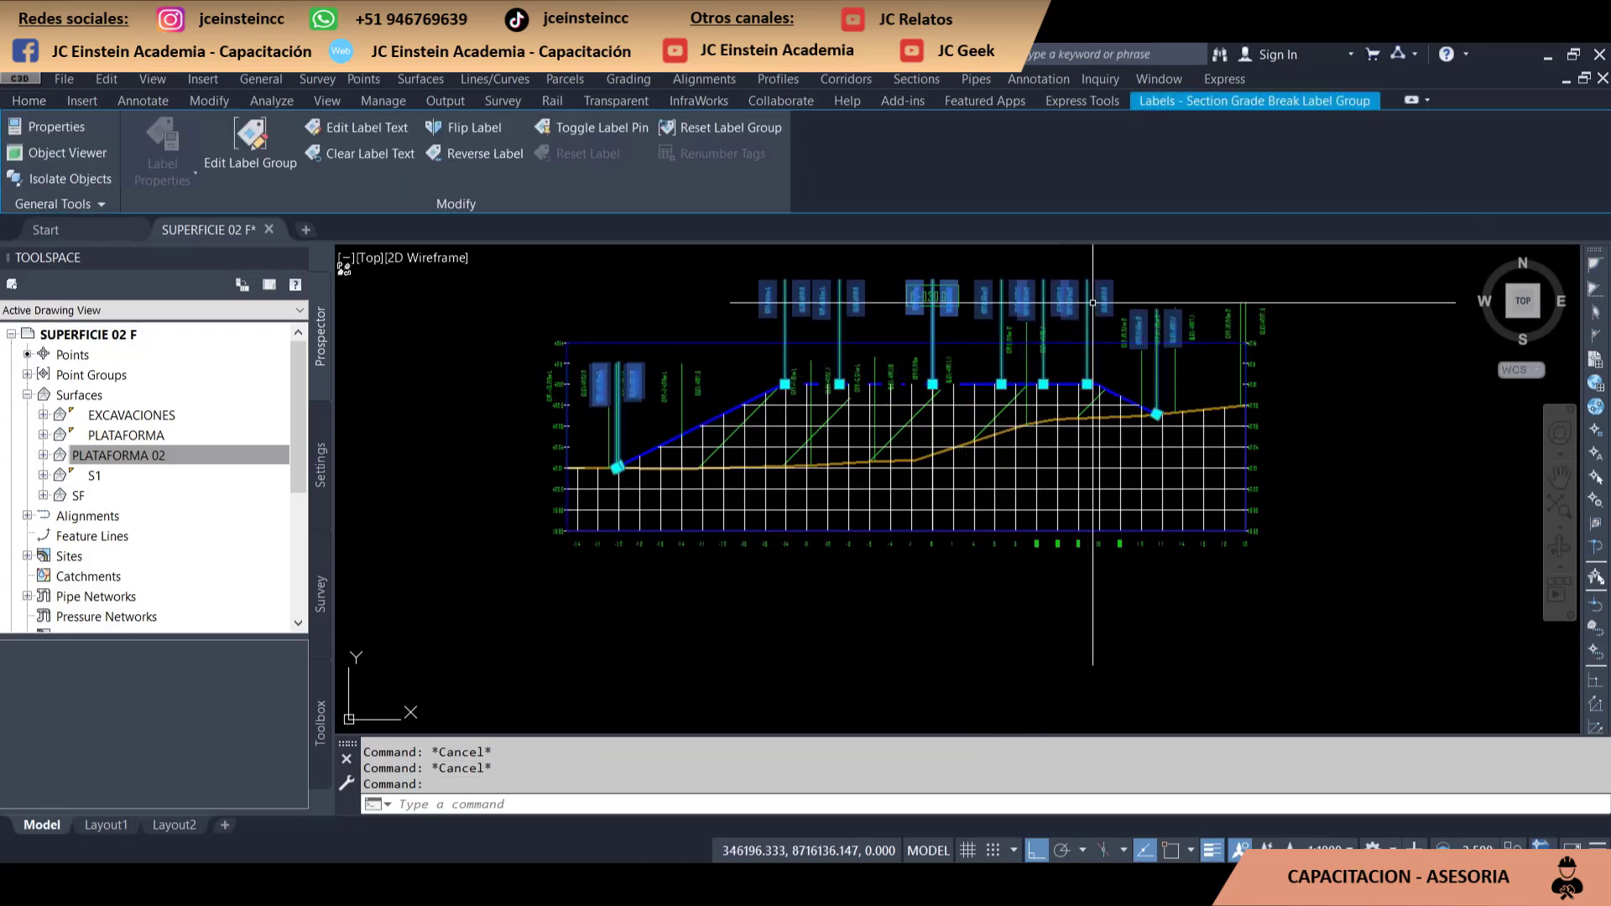
{"action": "scroll", "coordinate": [1082, 335], "scroll_direction": "down", "scroll_amount": 3}
{"action": "key", "text": "Escape"}
{"action": "scroll", "coordinate": [1054, 385], "scroll_direction": "up", "scroll_amount": 3}
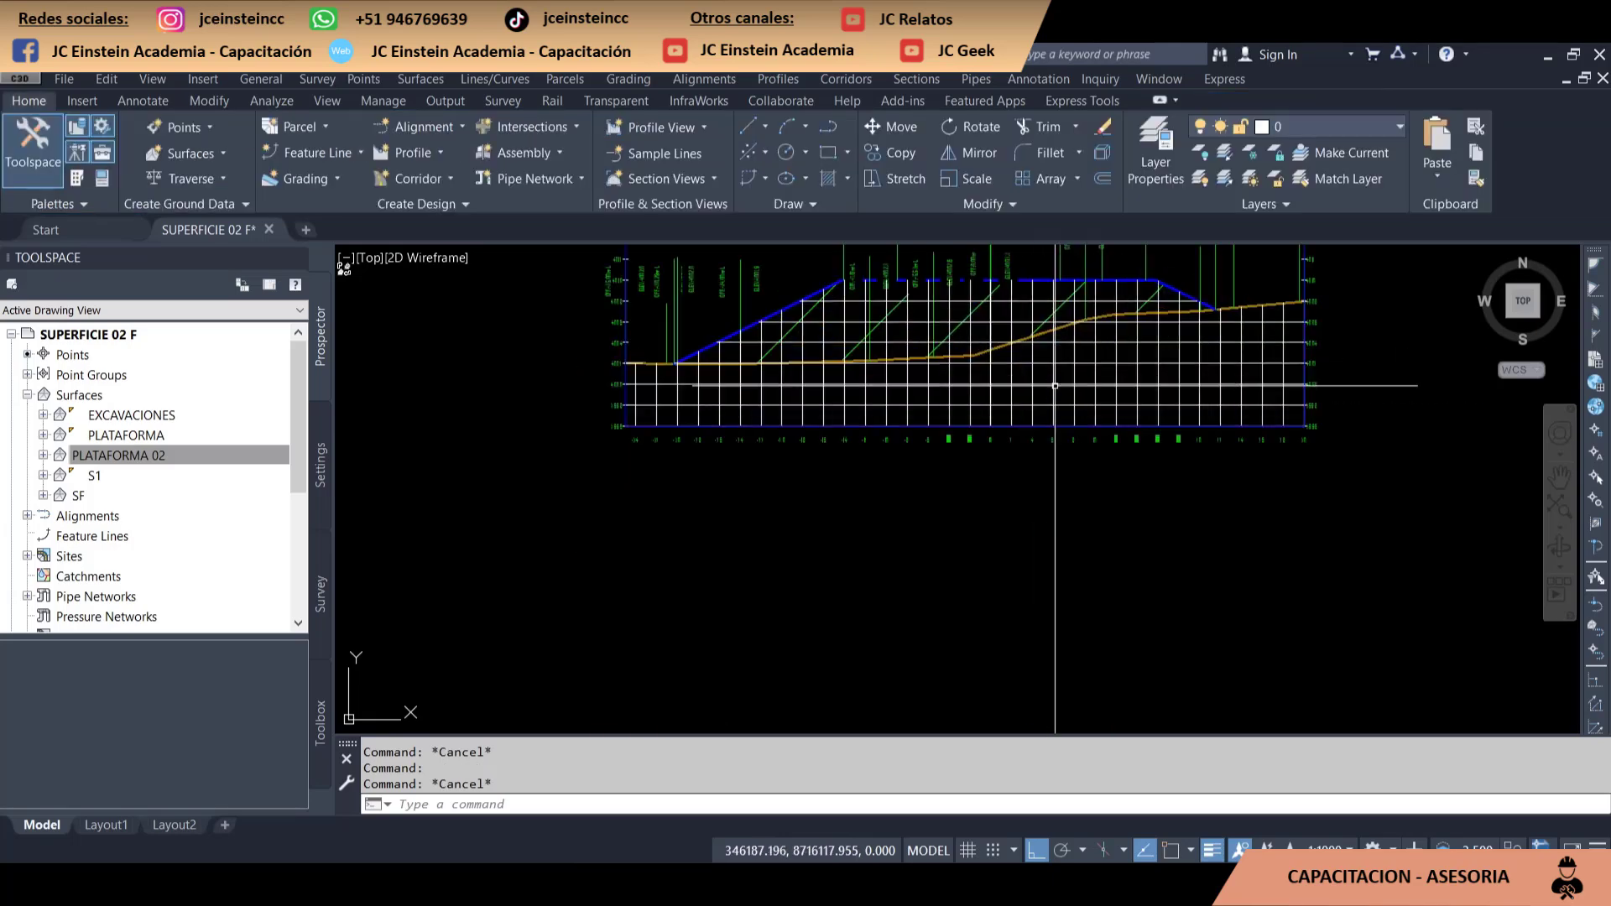
{"action": "scroll", "coordinate": [1054, 385], "scroll_direction": "down", "scroll_amount": 3}
{"action": "middle_click_drag", "start_coordinate": [1417, 370], "coordinate": [893, 401]}
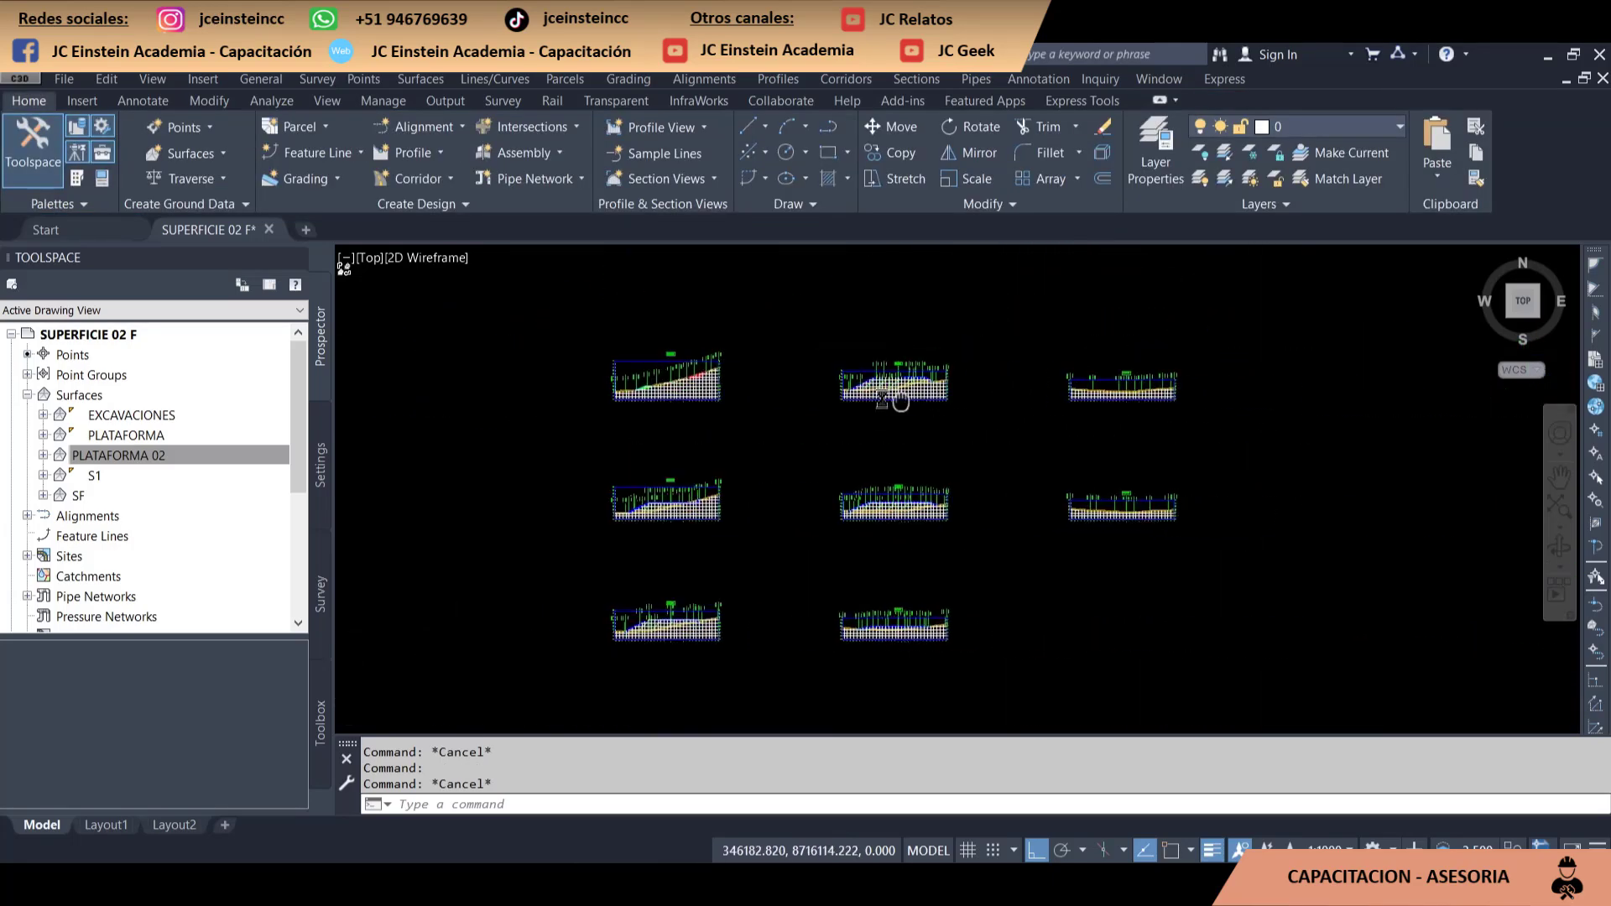
{"action": "scroll", "coordinate": [894, 401], "scroll_direction": "down", "scroll_amount": 3}
{"action": "scroll", "coordinate": [1018, 478], "scroll_direction": "up", "scroll_amount": 3}
{"action": "scroll", "coordinate": [990, 439], "scroll_direction": "down", "scroll_amount": 3}
{"action": "scroll", "coordinate": [932, 481], "scroll_direction": "up", "scroll_amount": 3}
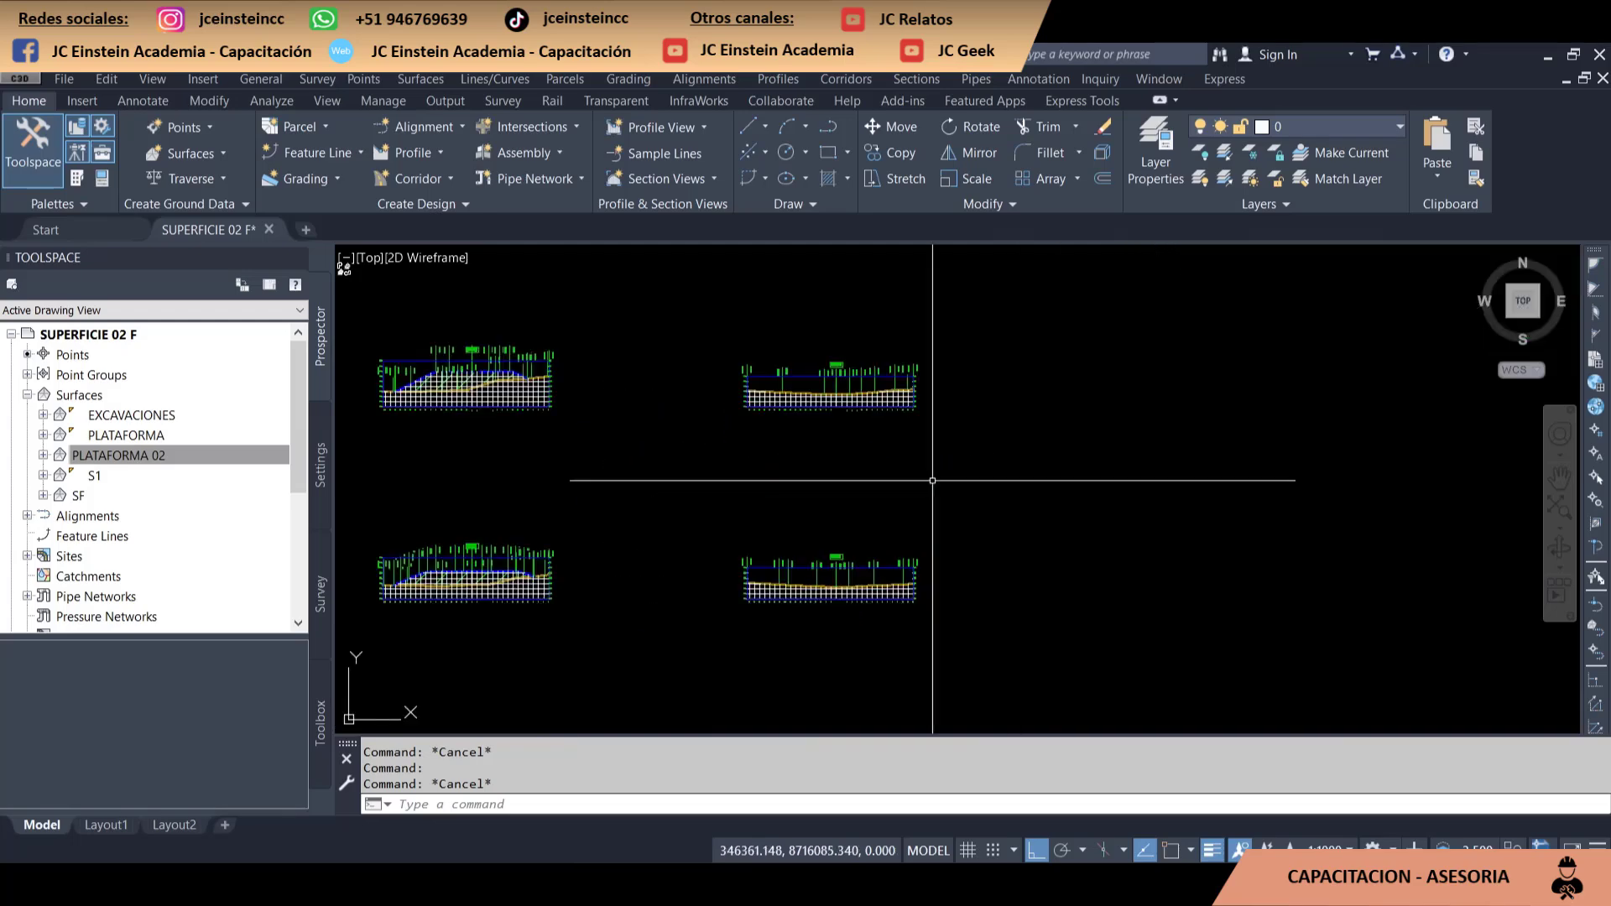
{"action": "scroll", "coordinate": [839, 457], "scroll_direction": "down", "scroll_amount": 2}
{"action": "scroll", "coordinate": [782, 537], "scroll_direction": "up", "scroll_amount": 3}
{"action": "scroll", "coordinate": [782, 564], "scroll_direction": "up", "scroll_amount": 2}
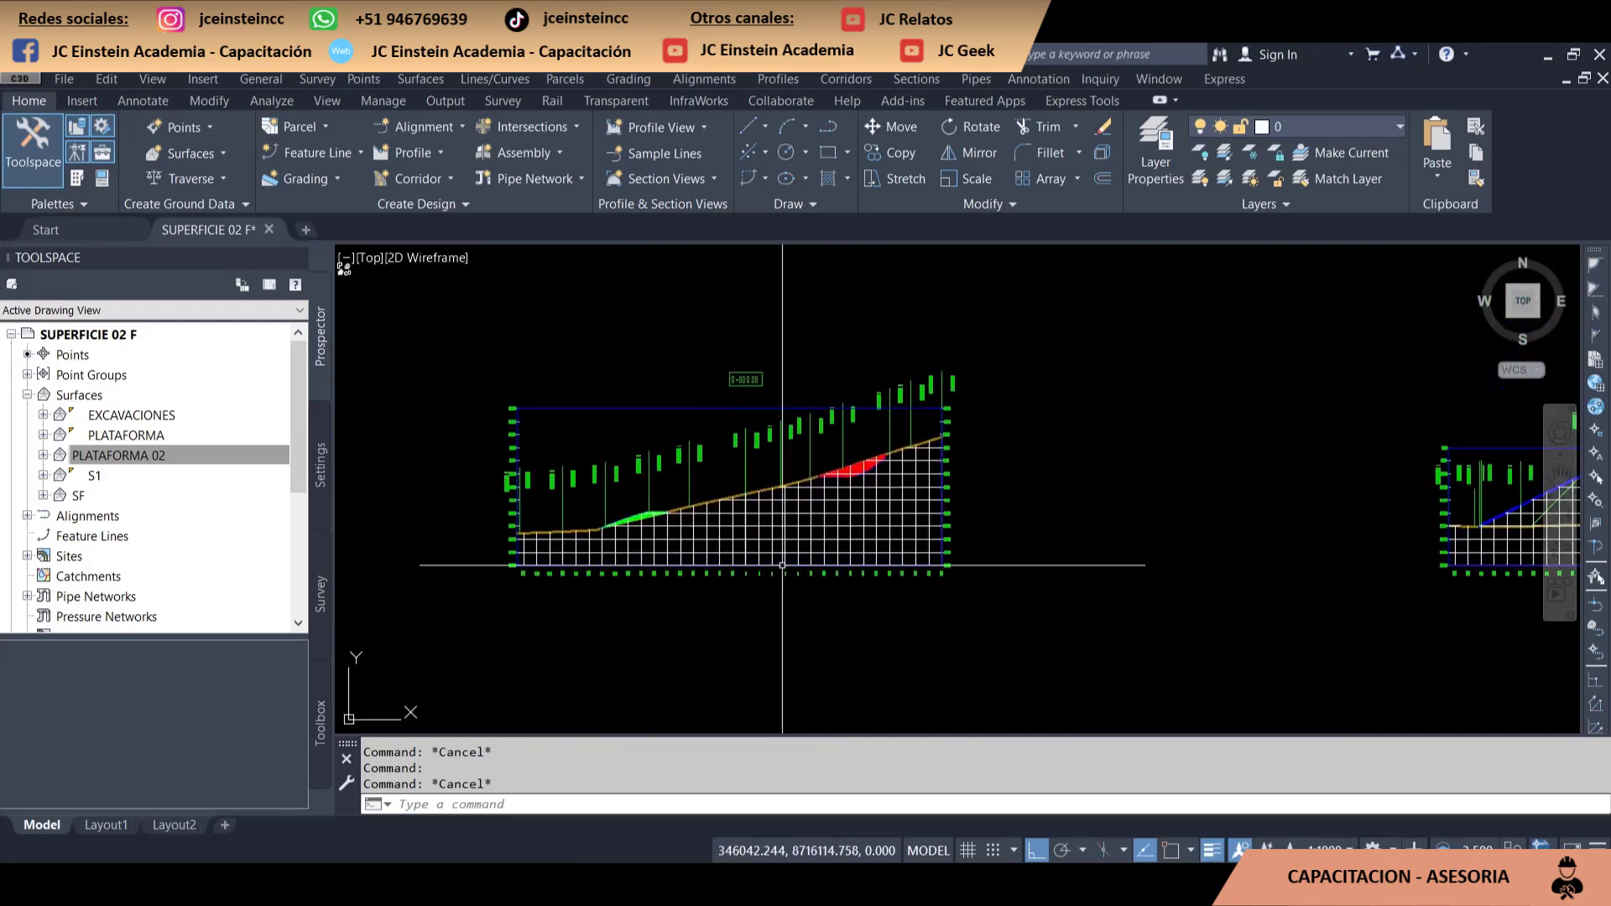
{"action": "middle_click_drag", "start_coordinate": [709, 531], "coordinate": [693, 408]}
{"action": "right_click", "coordinate": [1523, 720]}
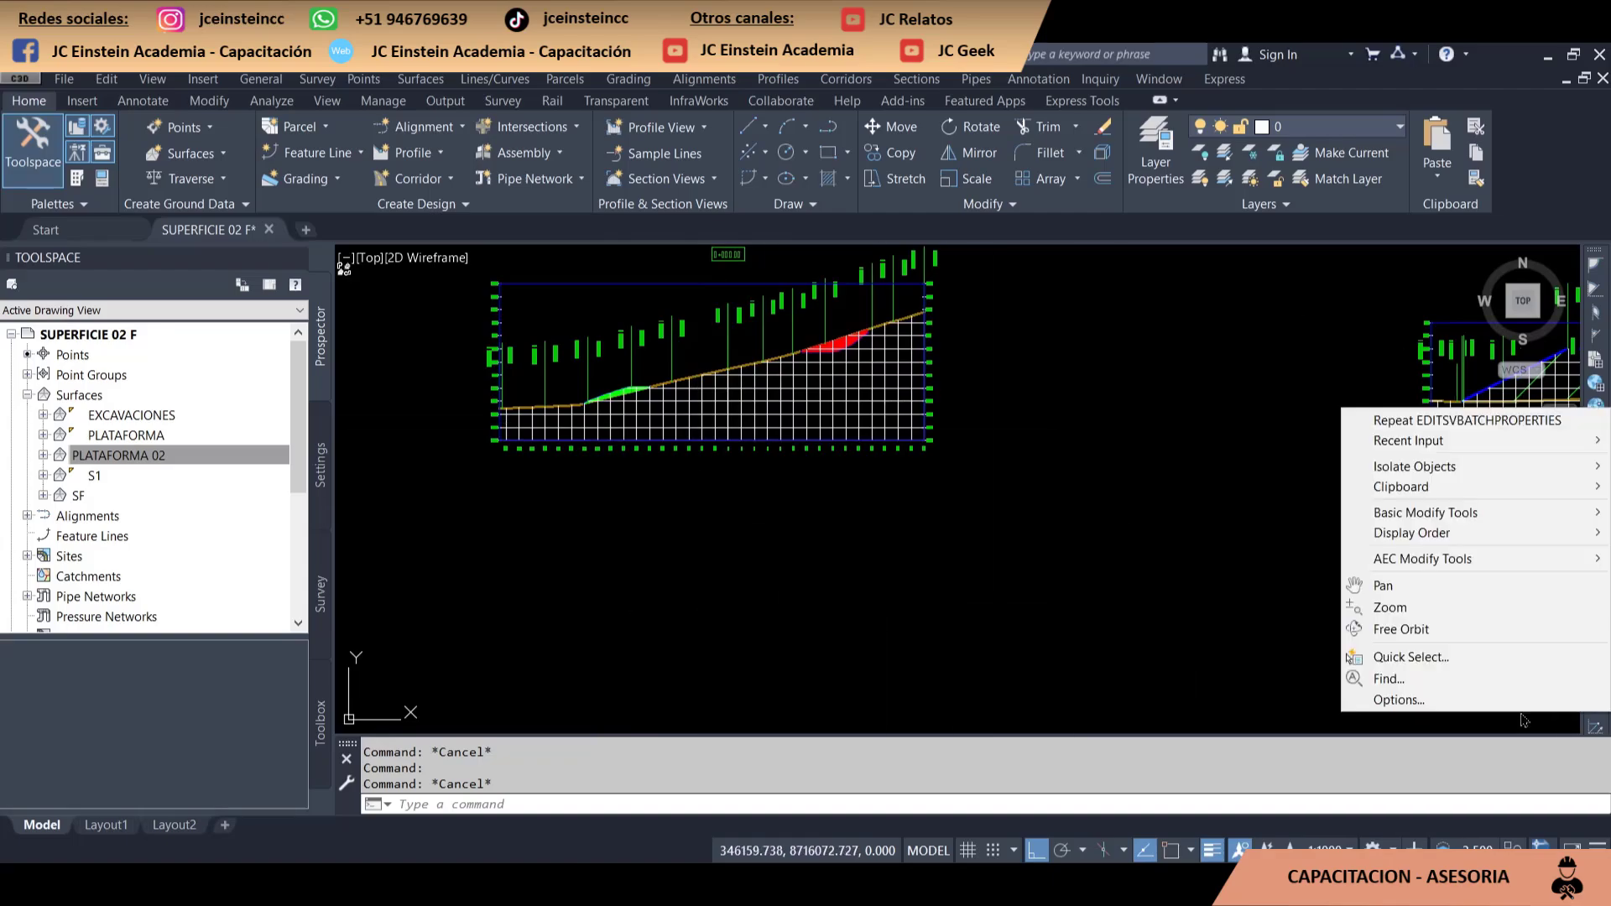